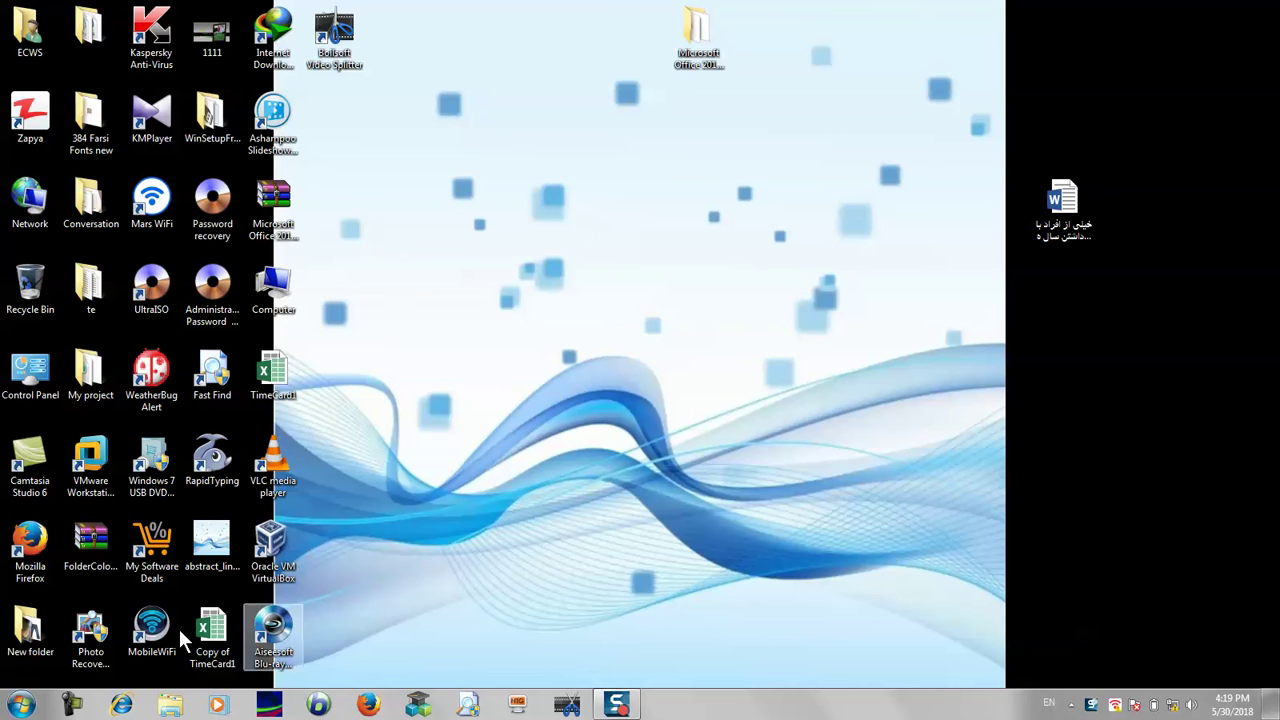
# Step: Launch Excel 2016 to a blank workbook, check the recent workbooks list, and return to Sheet1
pyautogui.click(20, 705)
pyautogui.click(44, 300)
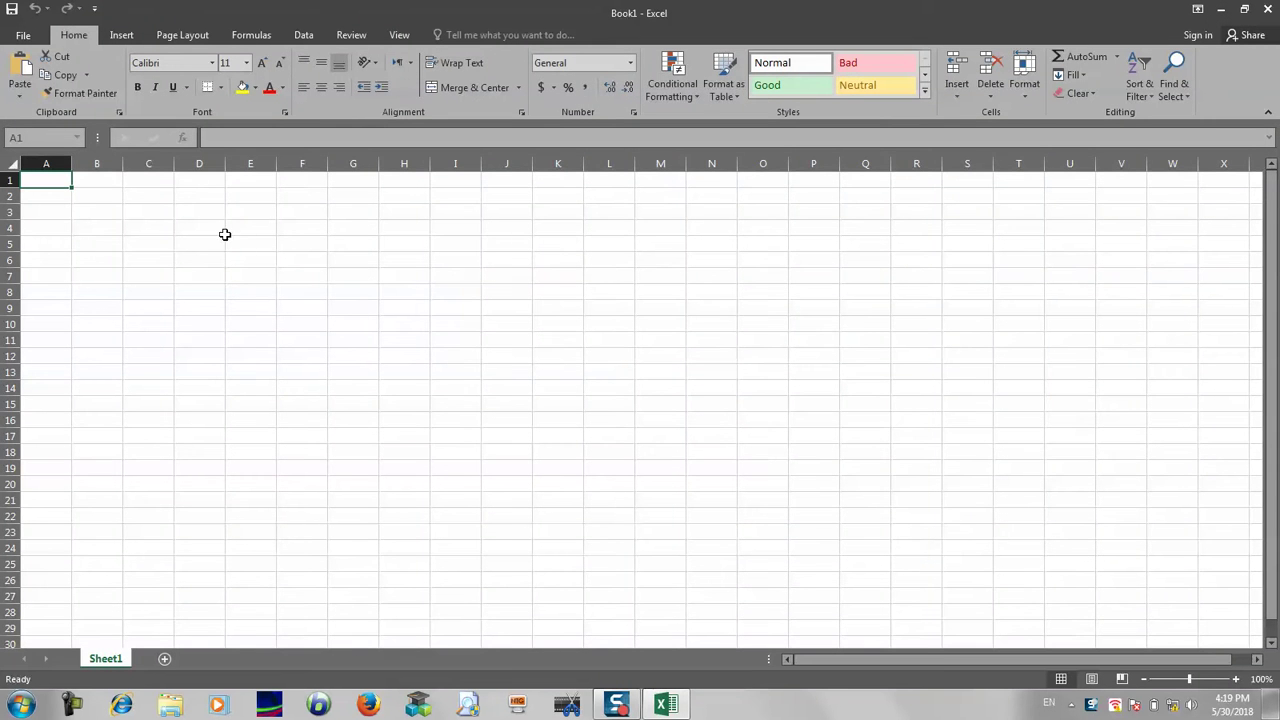
pyautogui.click(34, 41)
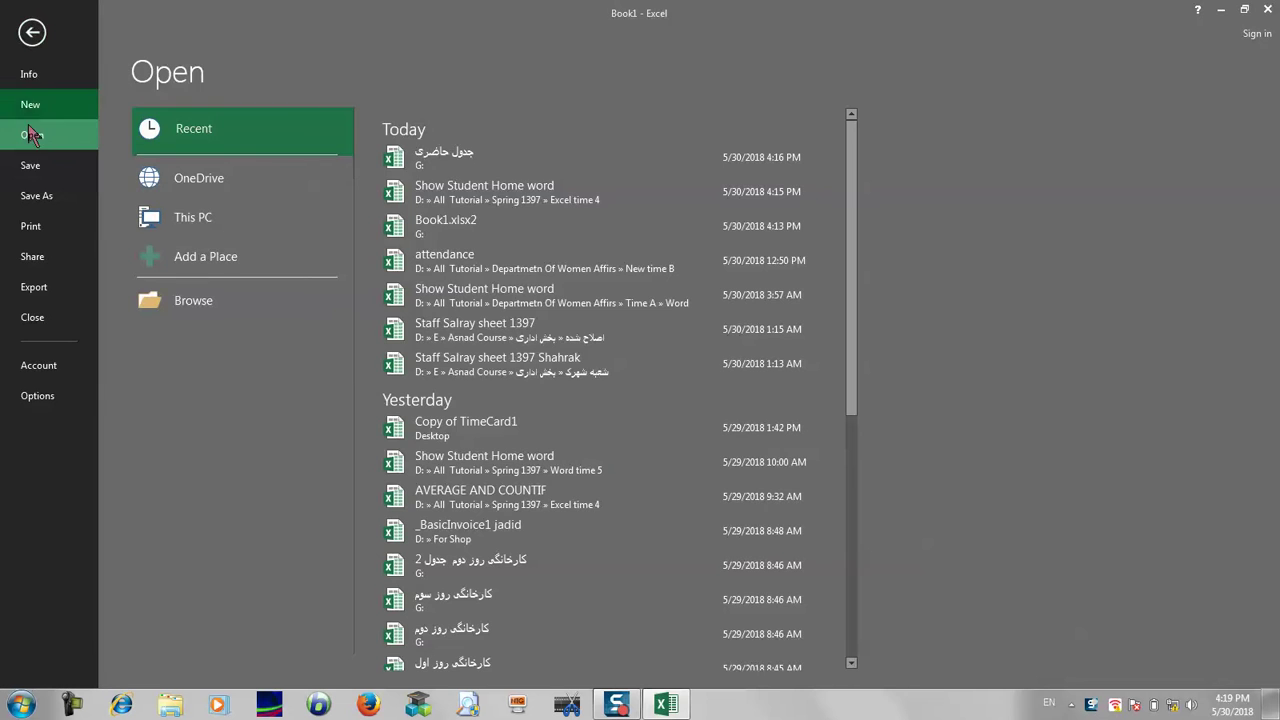
pyautogui.click(31, 40)
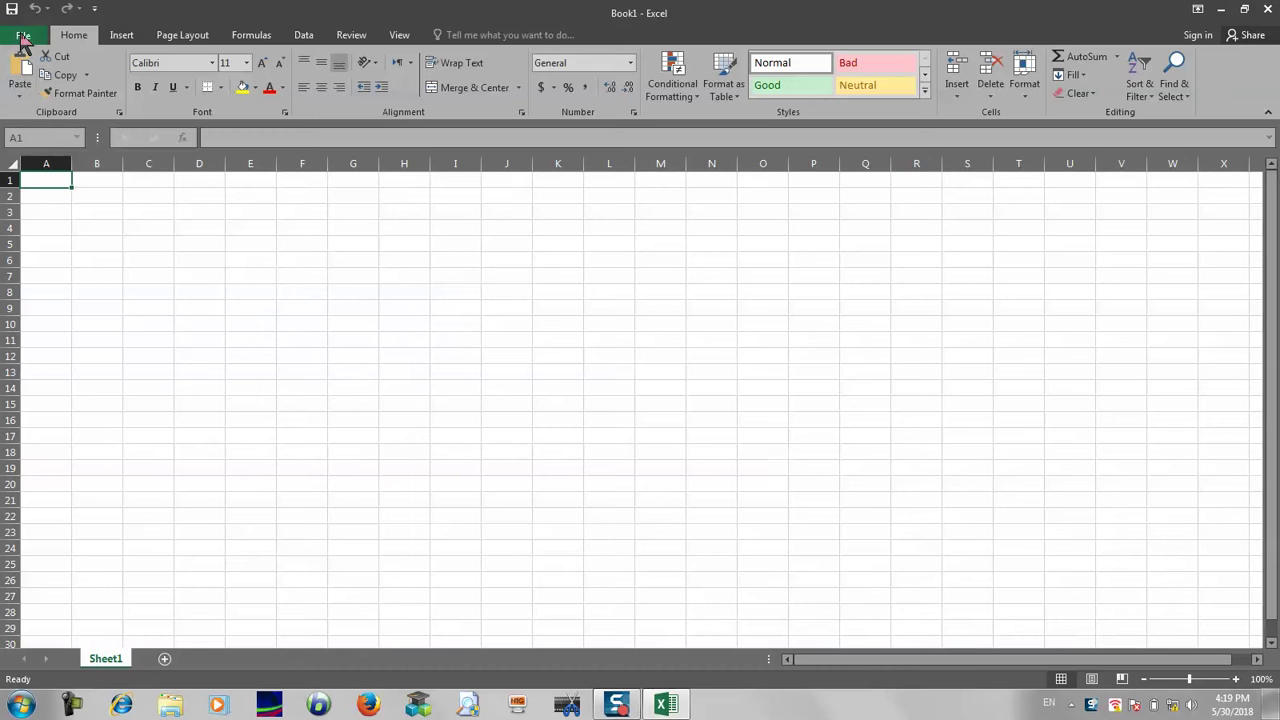
pyautogui.click(23, 38)
pyautogui.click(20, 30)
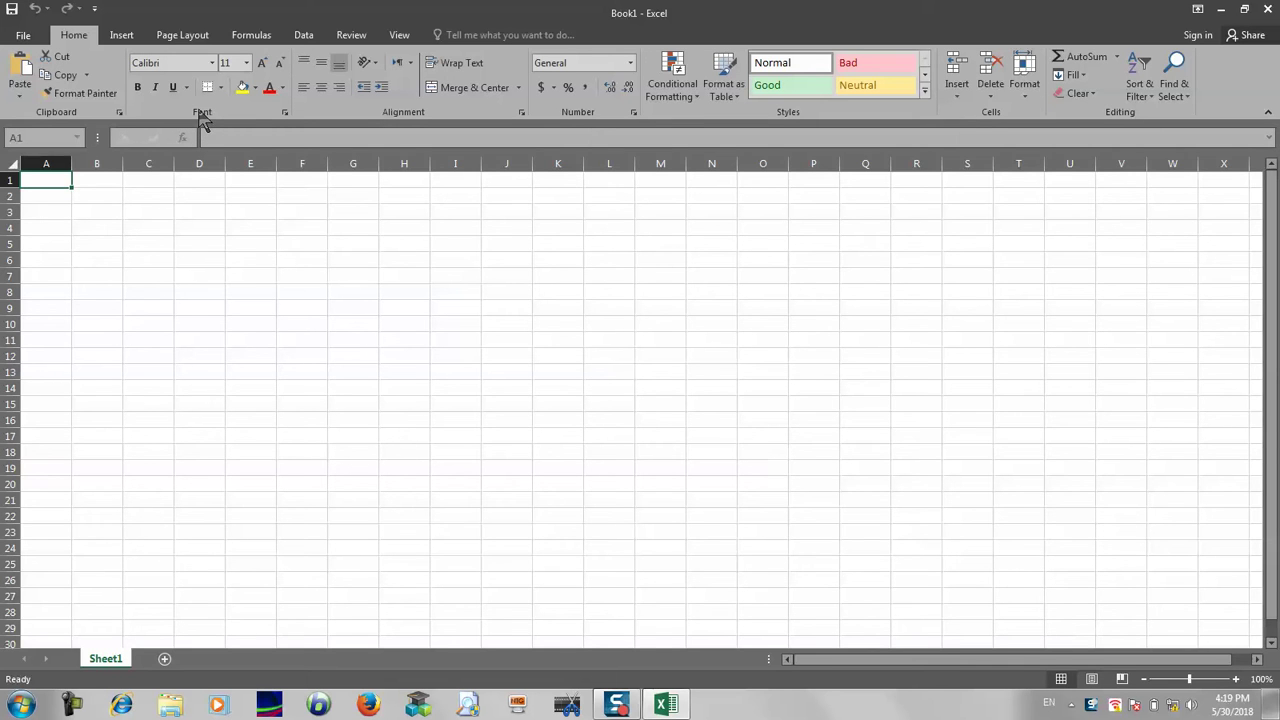
# Step: Copy the range B4:E14, look over the Paste options, and cancel the pending copy
pyautogui.click(20, 95)
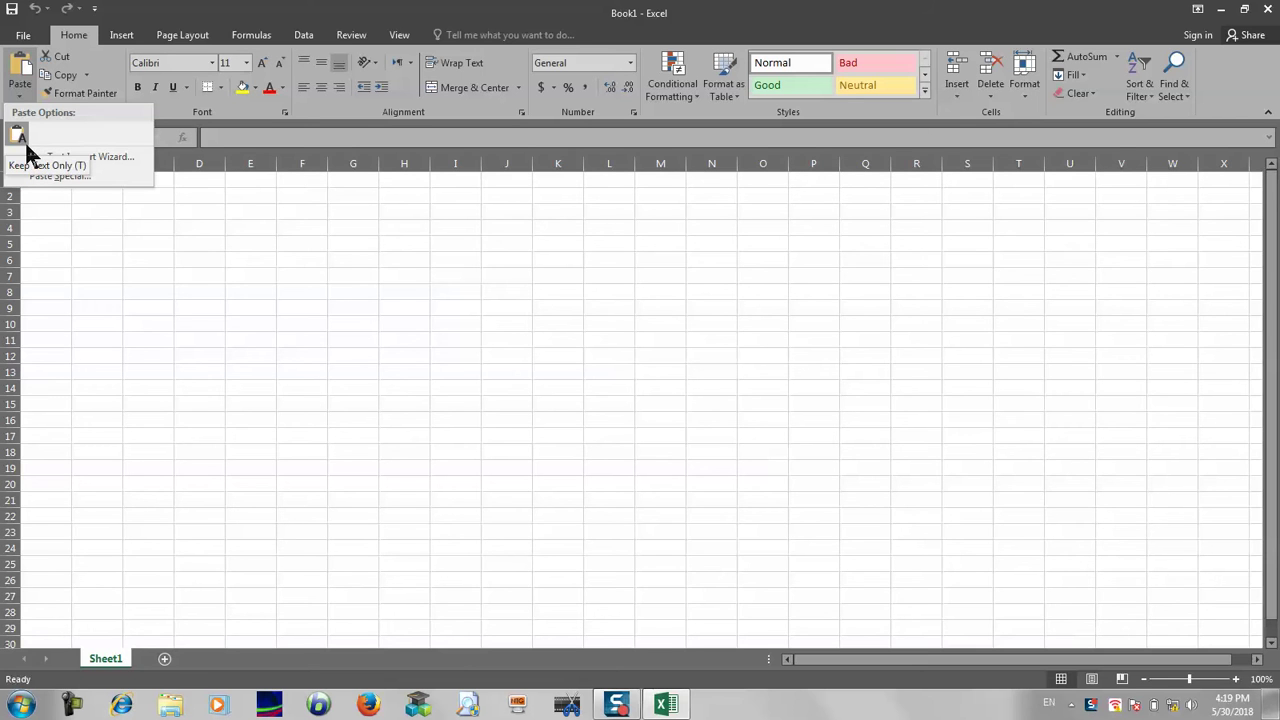
pyautogui.click(123, 260)
pyautogui.moveTo(94, 230); pyautogui.dragTo(250, 378)
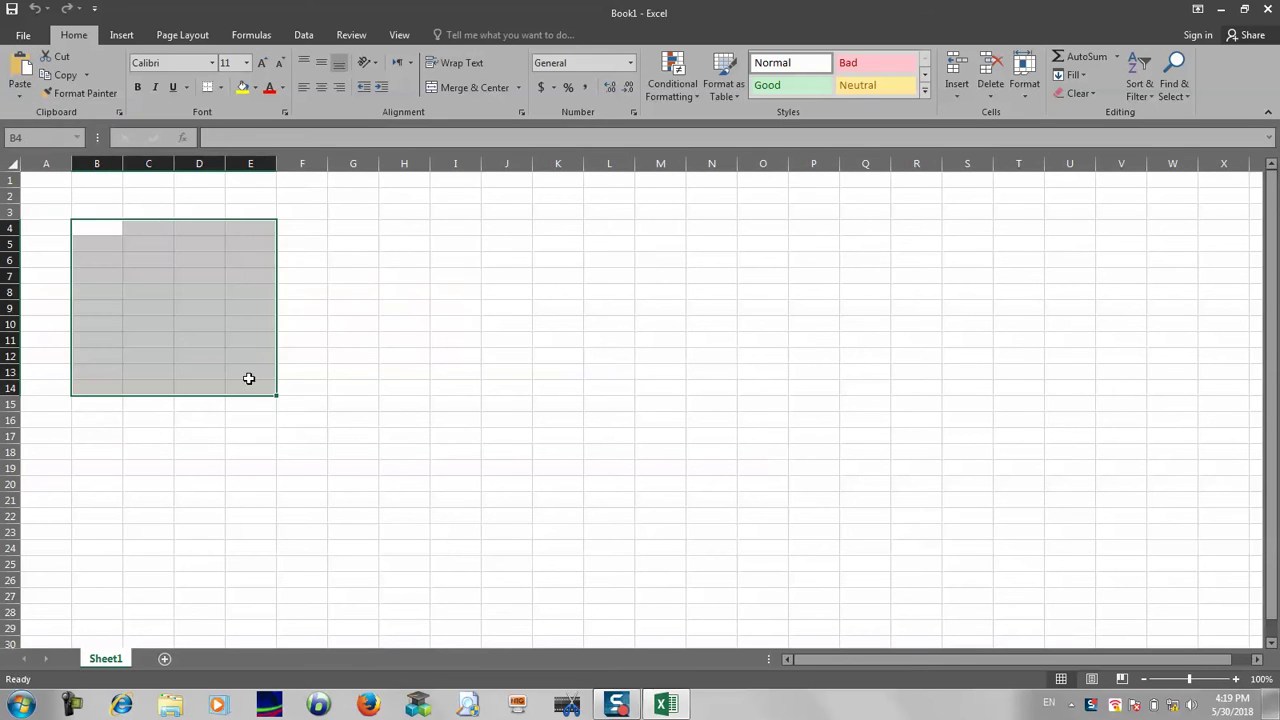
pyautogui.click(60, 75)
pyautogui.click(20, 95)
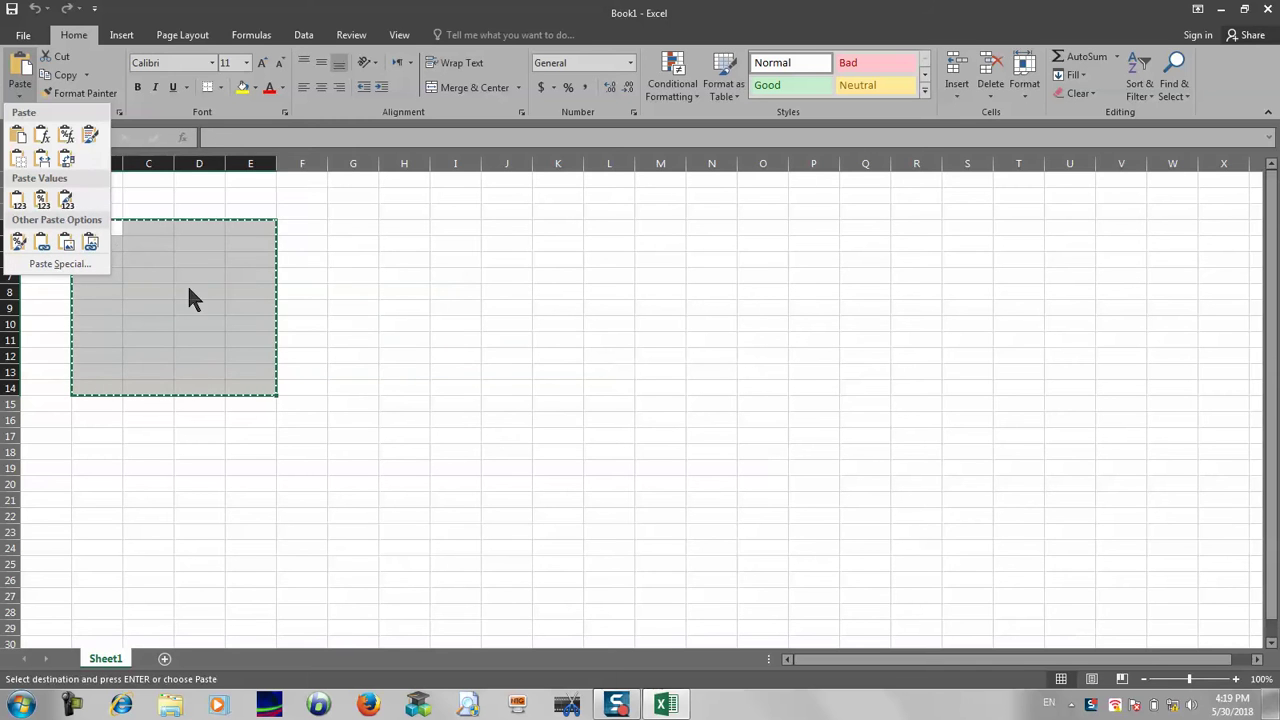
pyautogui.click(241, 261)
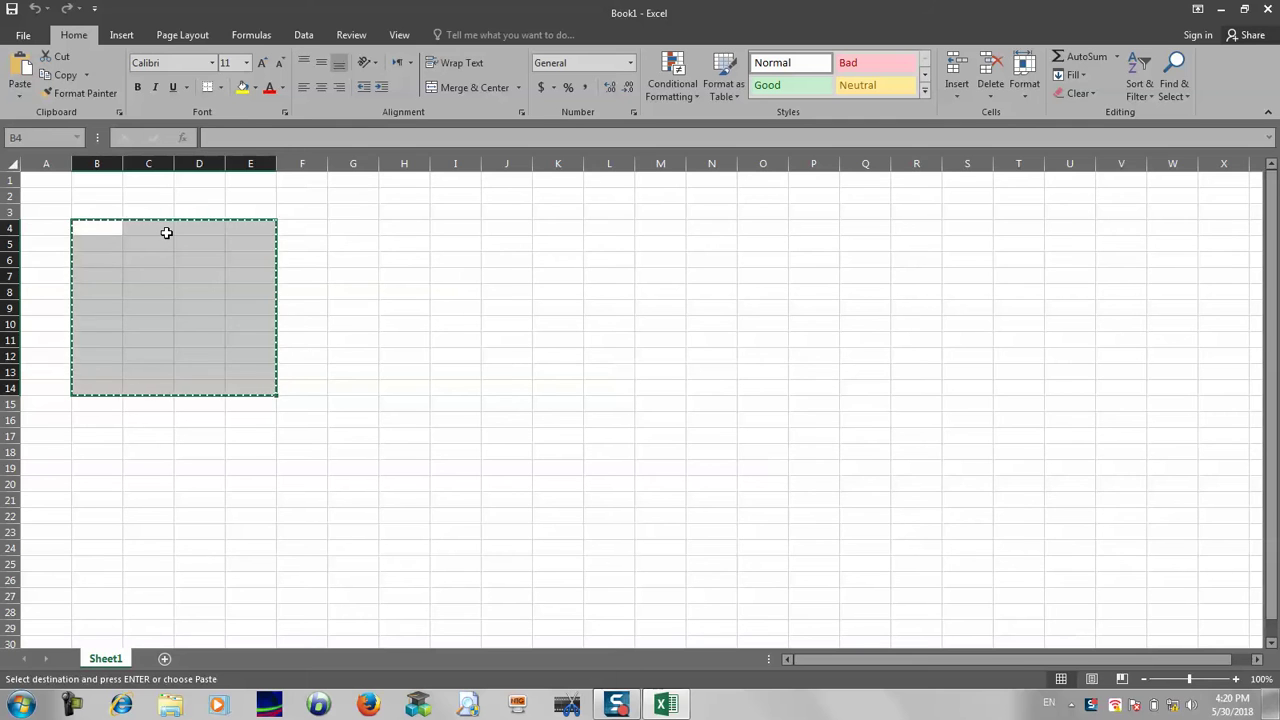
pyautogui.press('Escape')
# Step: Select C8 and then B3, and minimize the Excel window to the desktop
pyautogui.click(151, 288)
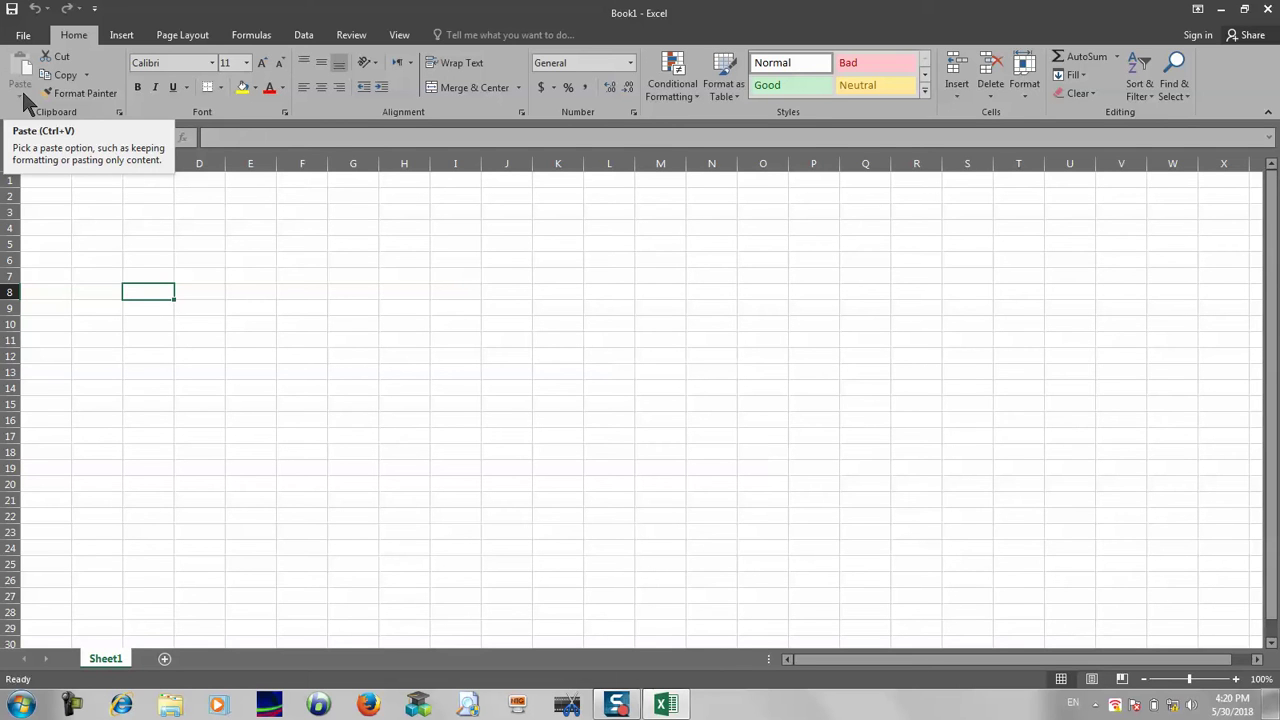
pyautogui.click(90, 214)
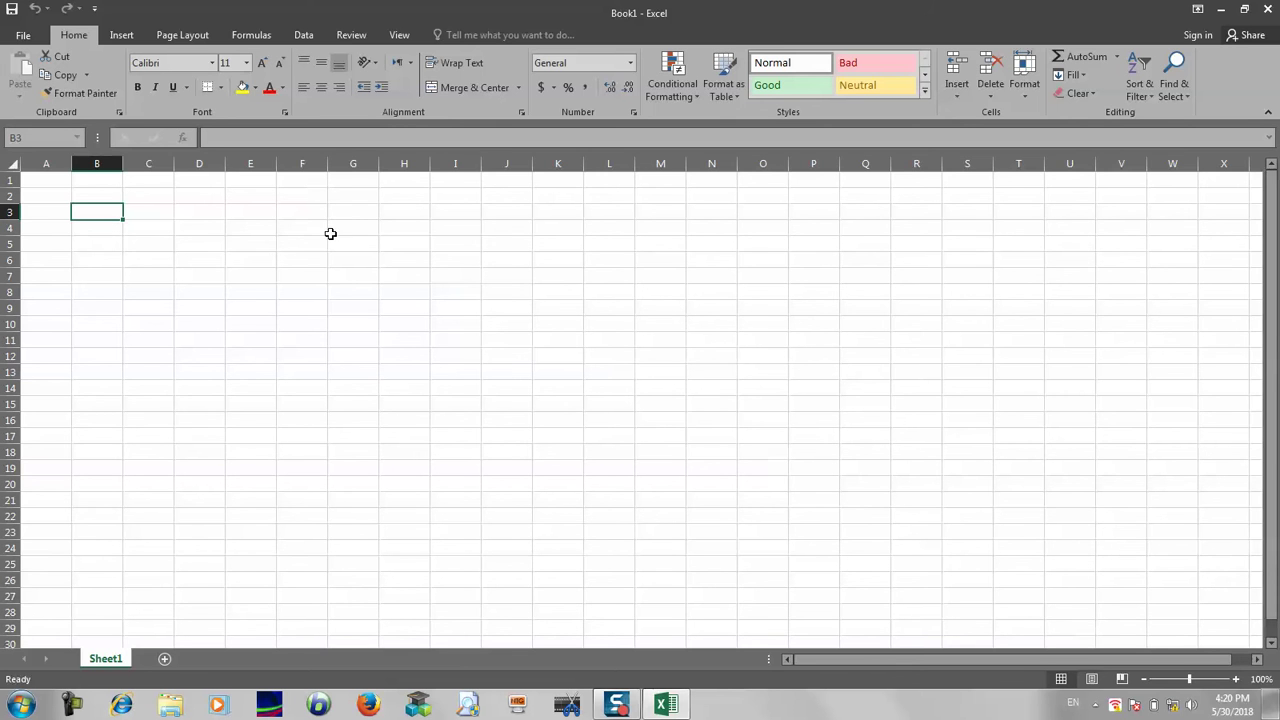
pyautogui.click(1221, 9)
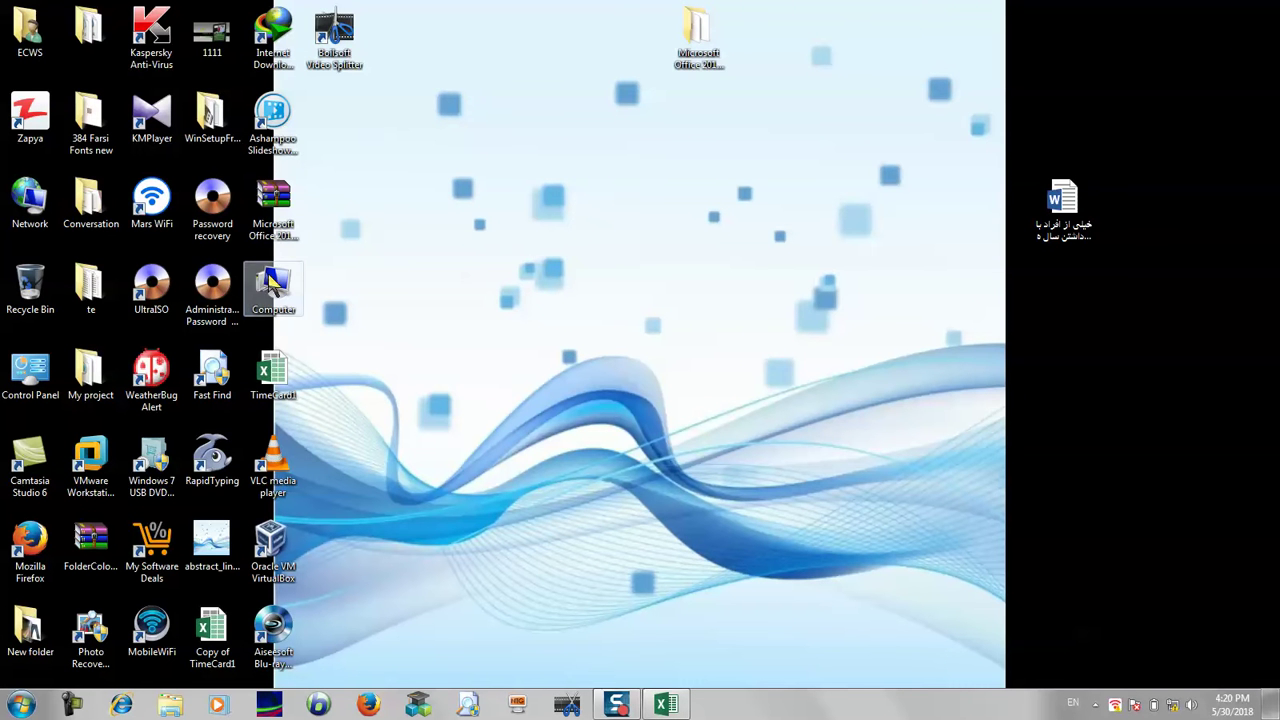
# Step: Copy the Microsoft Office folder from the desktop
pyautogui.click(697, 35)
pyautogui.rightClick(703, 30)
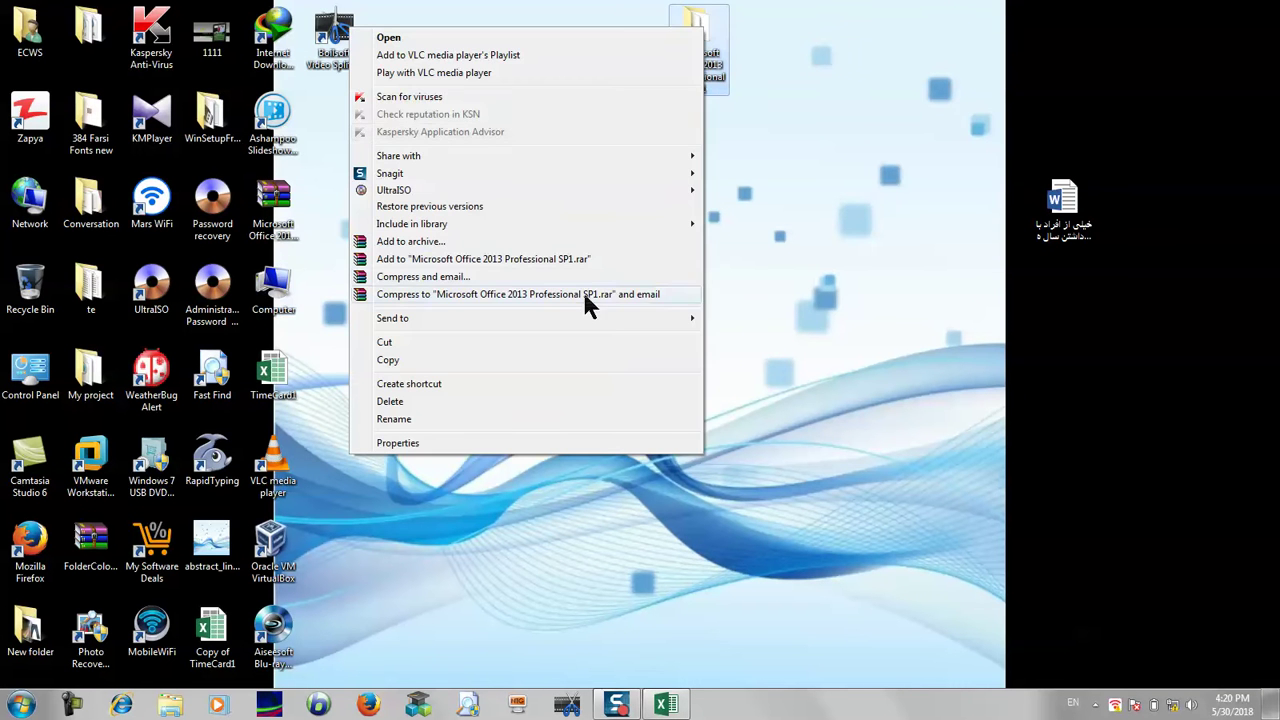
pyautogui.click(440, 360)
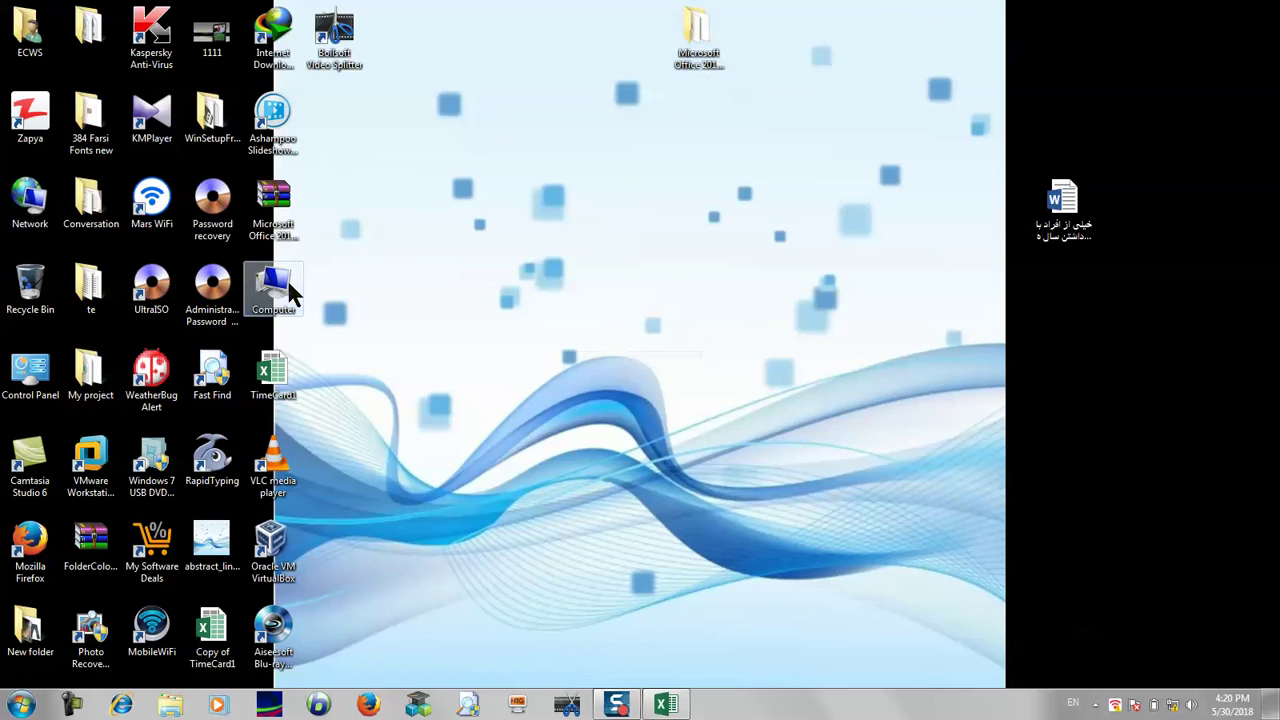
# Step: Browse Computer into Data (D:) > Download > PDF course, then return to the drives list
pyautogui.doubleClick(287, 285)
pyautogui.doubleClick(500, 130)
pyautogui.doubleClick(347, 255)
pyautogui.doubleClick(332, 339)
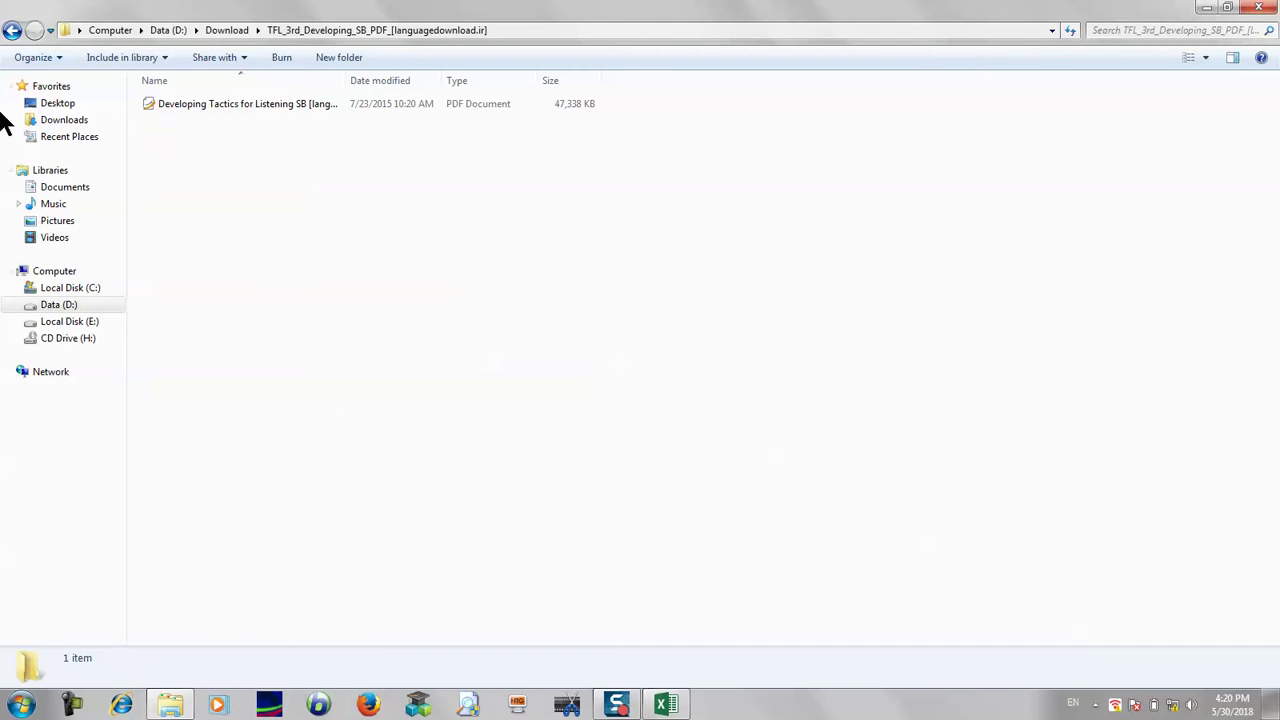
pyautogui.click(12, 30)
pyautogui.click(12, 30)
pyautogui.click(12, 30)
# Step: Look through E:\Program Files\Microsoft SQL Server, then open D:\All Tutorial and right-click its background
pyautogui.doubleClick(575, 101)
pyautogui.doubleClick(232, 137)
pyautogui.doubleClick(395, 238)
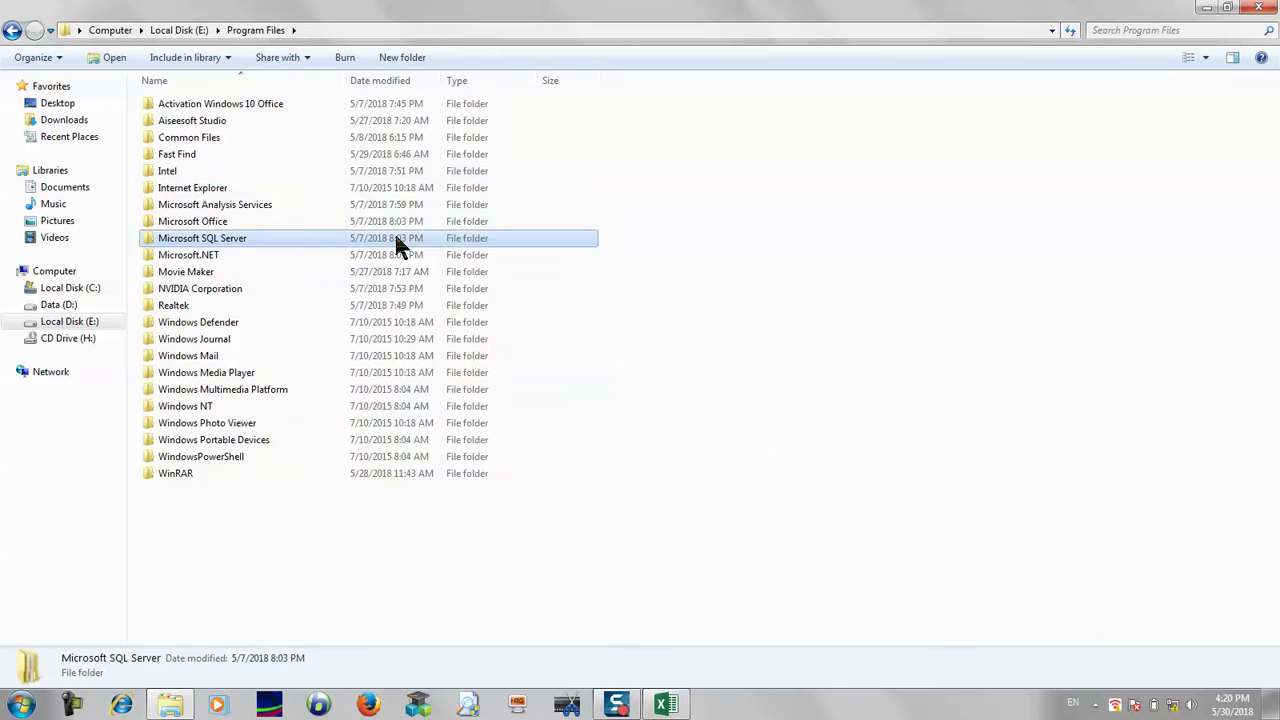
pyautogui.click(12, 30)
pyautogui.click(12, 30)
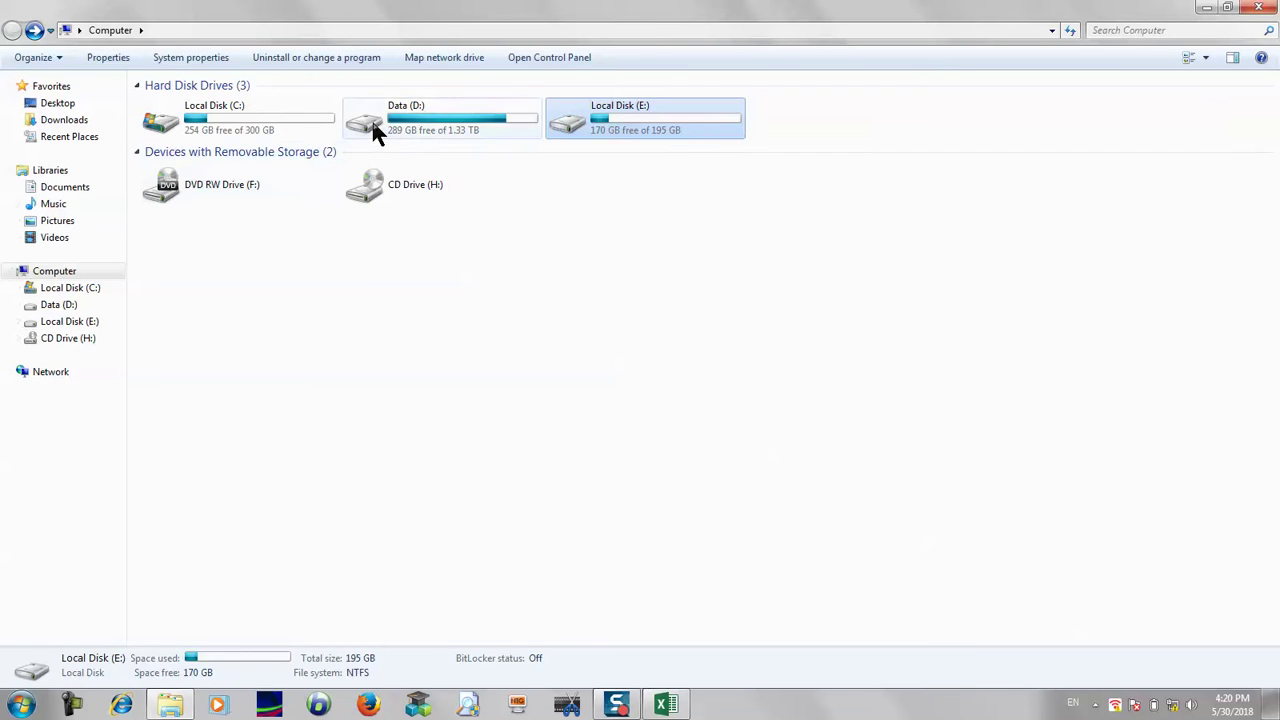
pyautogui.doubleClick(375, 130)
pyautogui.doubleClick(185, 104)
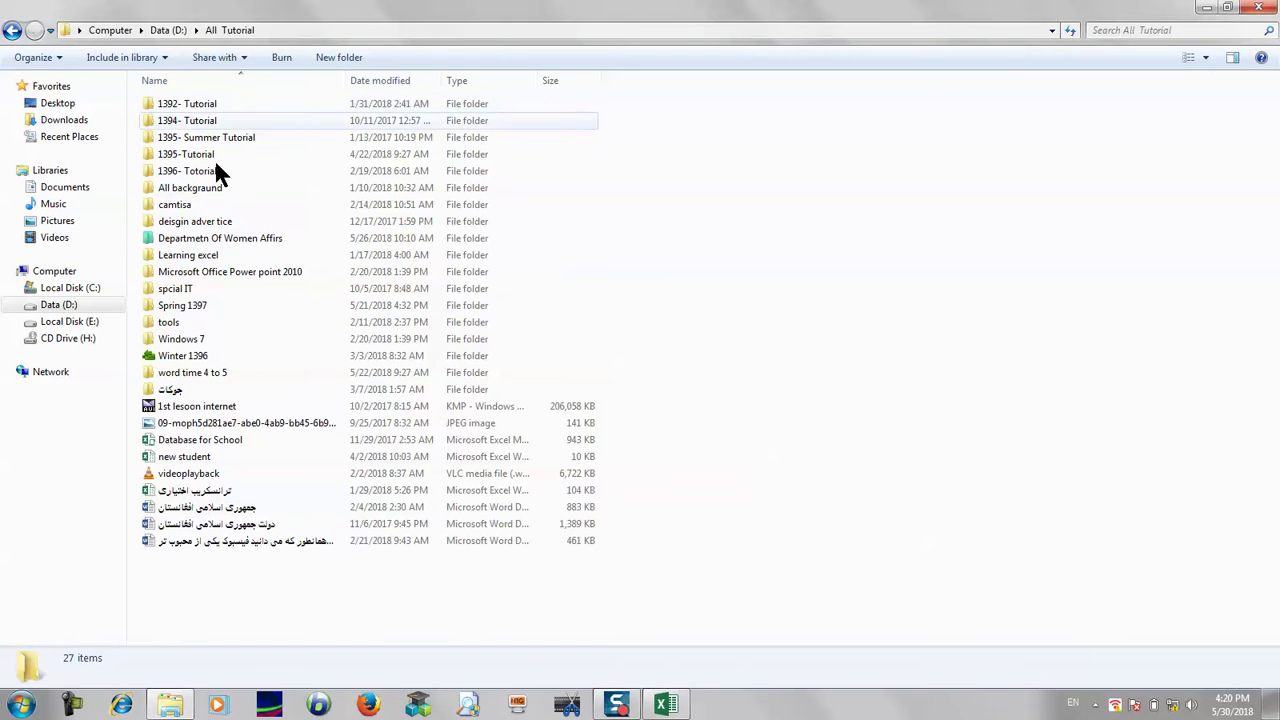
pyautogui.rightClick(833, 180)
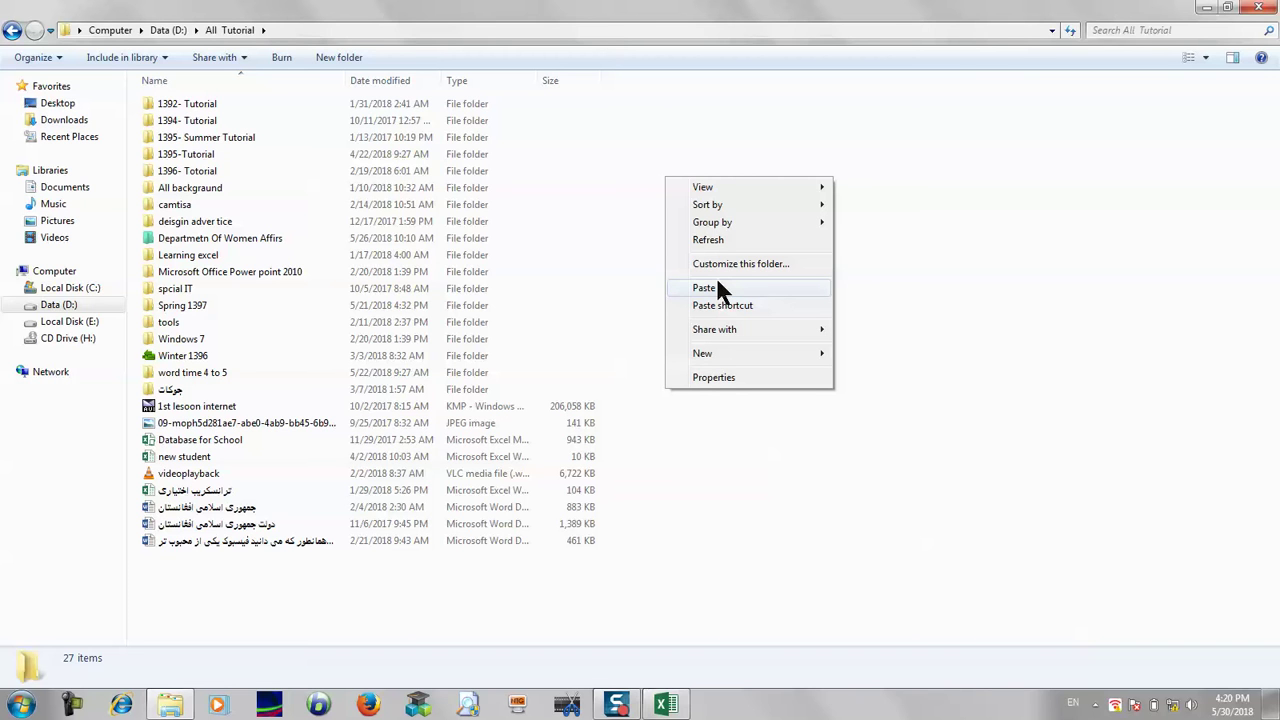
# Step: Back in Excel, copy D4:G13, add Sheet2, and select D6:G13 on it
pyautogui.click(665, 705)
pyautogui.moveTo(211, 222); pyautogui.dragTo(365, 366)
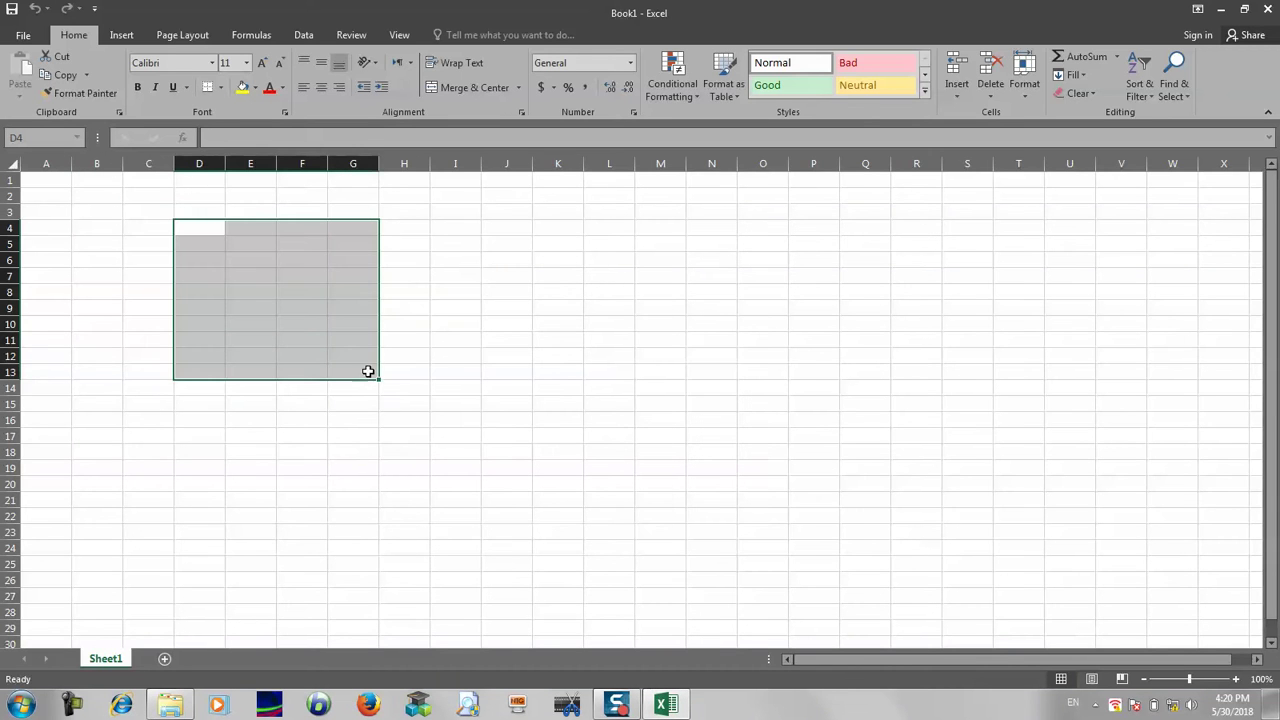
pyautogui.hotkey('ctrl', 'c')
pyautogui.click(164, 658)
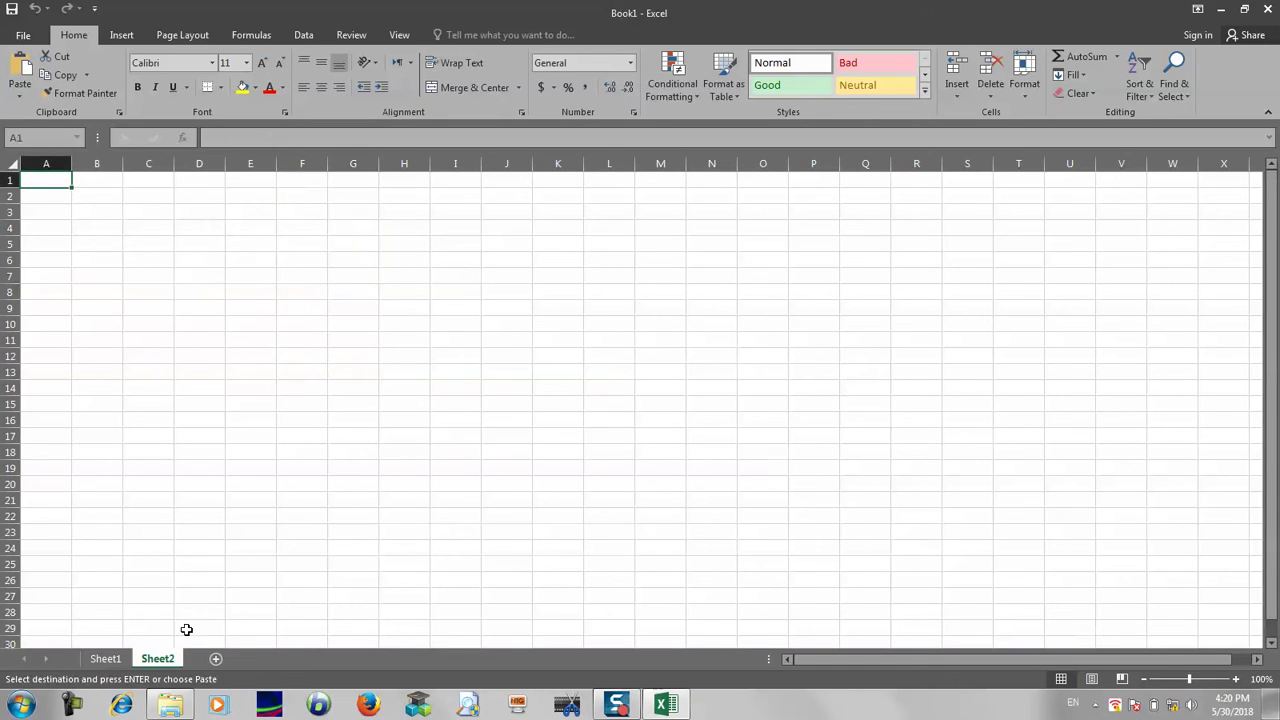
pyautogui.moveTo(192, 262); pyautogui.dragTo(334, 366)
# Step: Select D6:E10 on Sheet2 and type an entry, then switch between sheets and finish on Sheet1 at D7
pyautogui.click(110, 659)
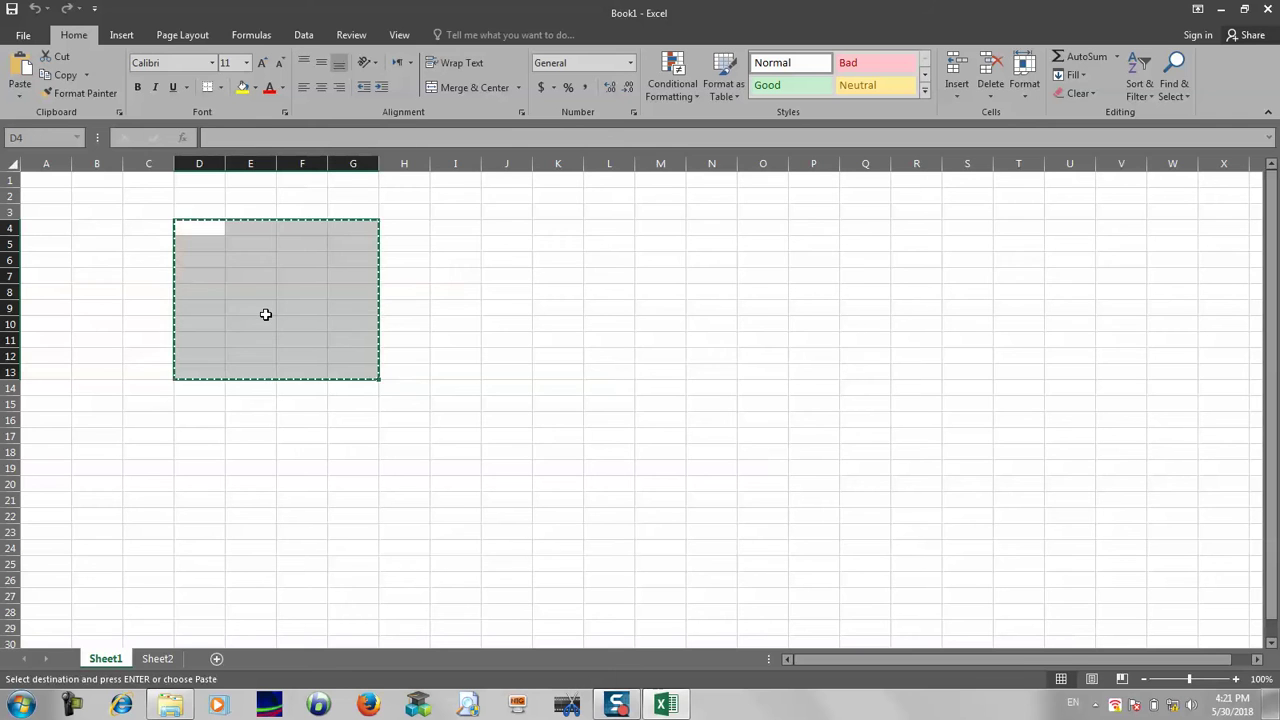
pyautogui.click(160, 658)
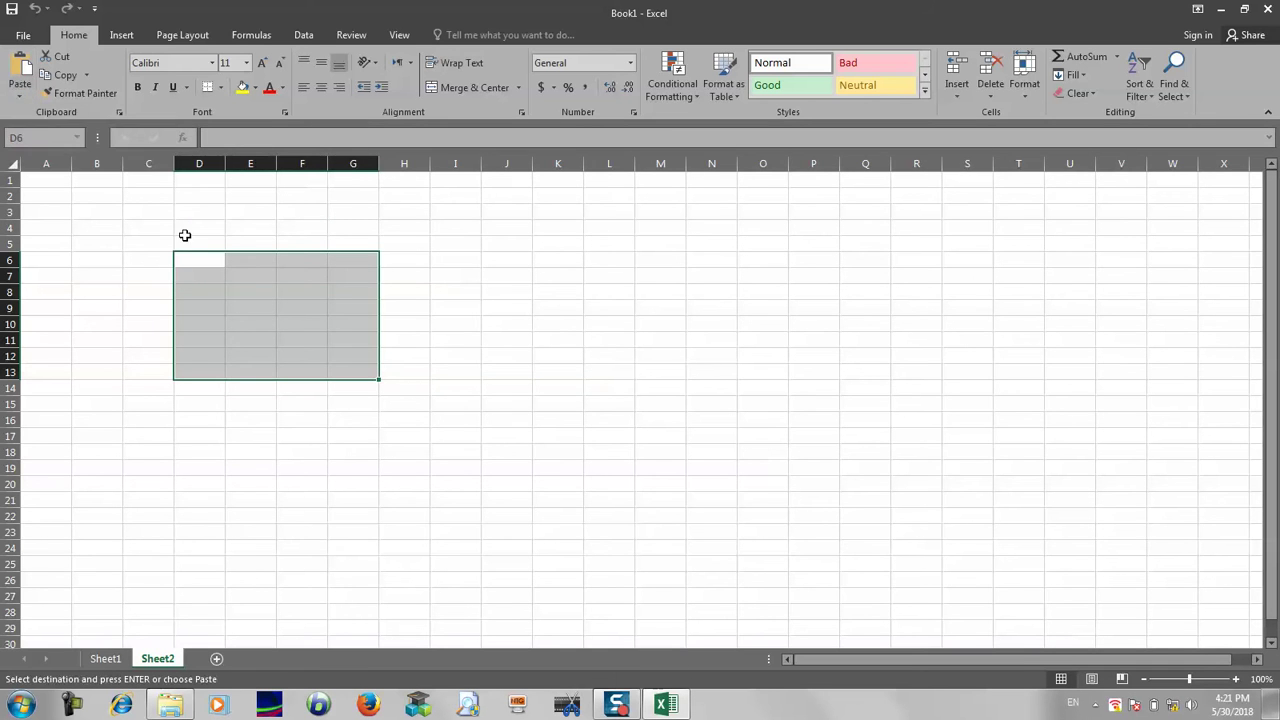
pyautogui.moveTo(188, 259); pyautogui.dragTo(245, 318)
pyautogui.write('ip75')
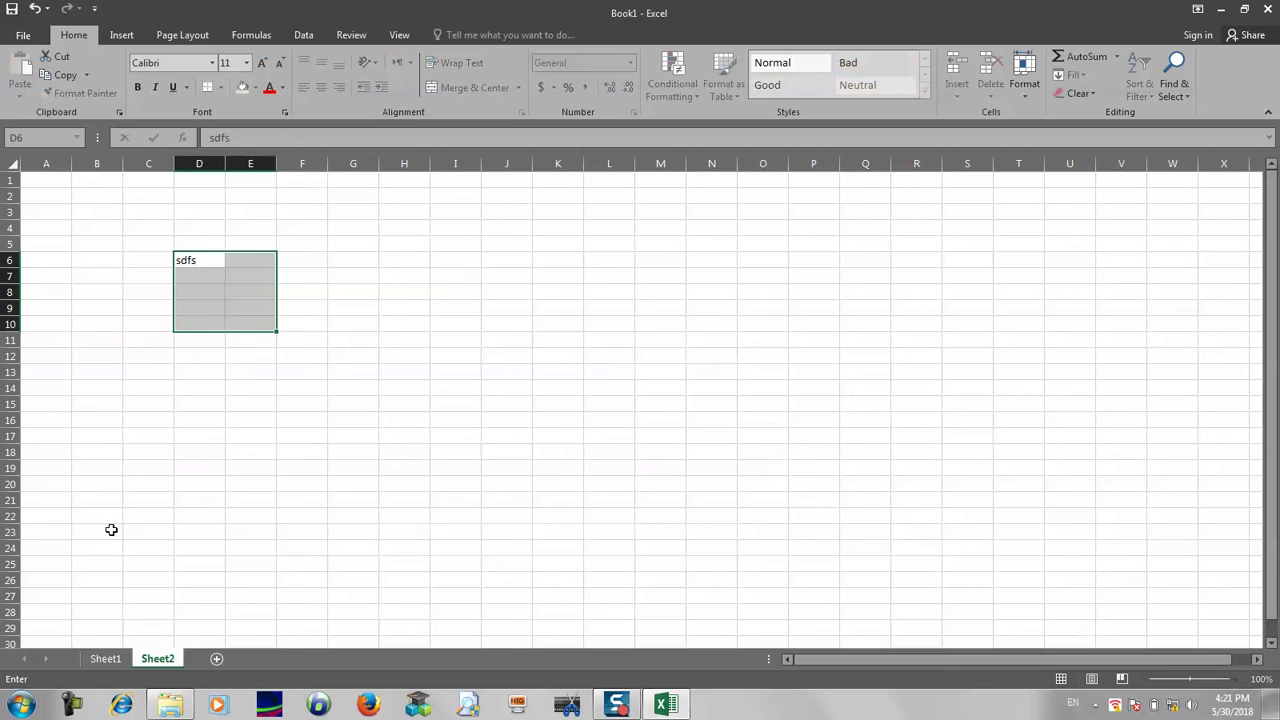
pyautogui.click(105, 658)
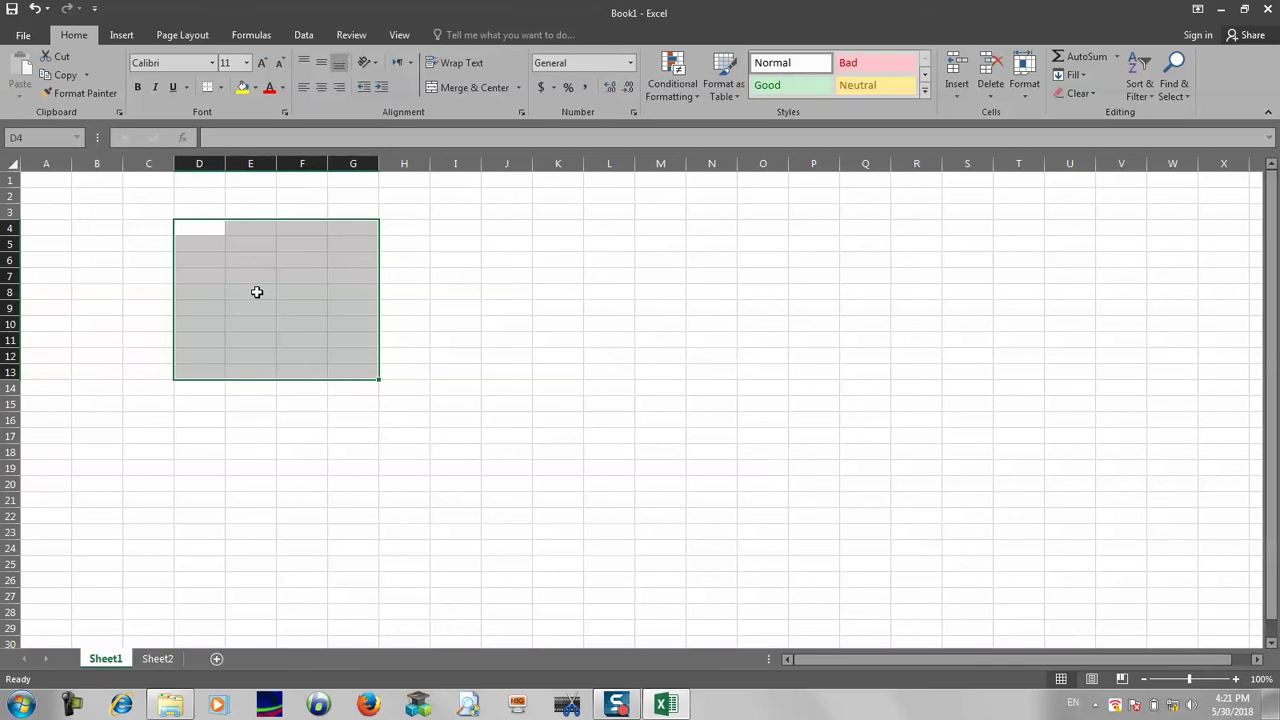
pyautogui.click(157, 658)
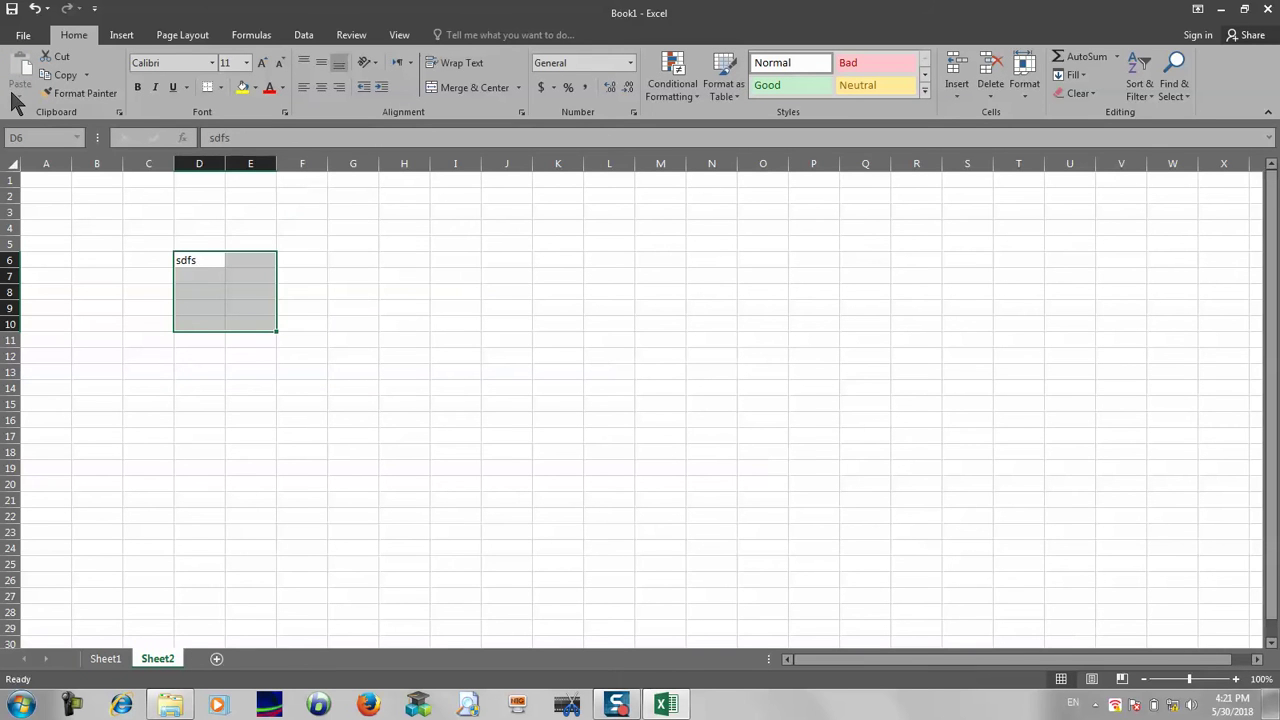
pyautogui.click(105, 658)
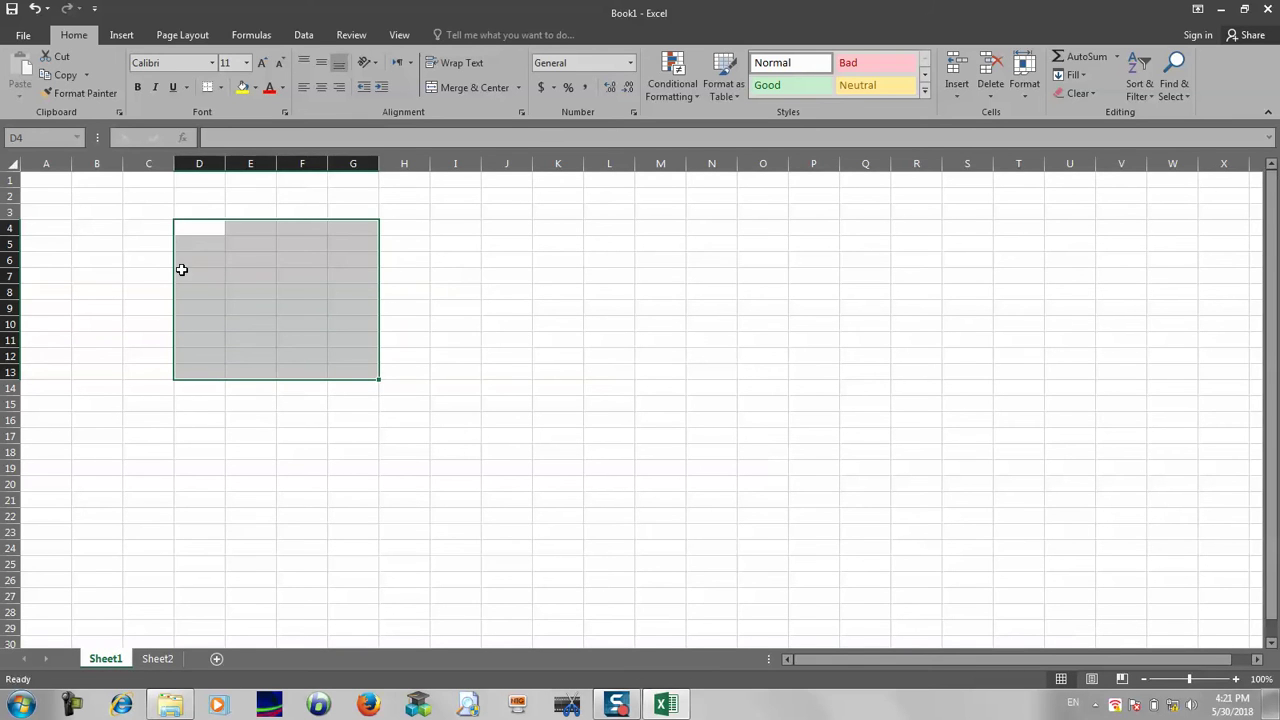
pyautogui.click(181, 269)
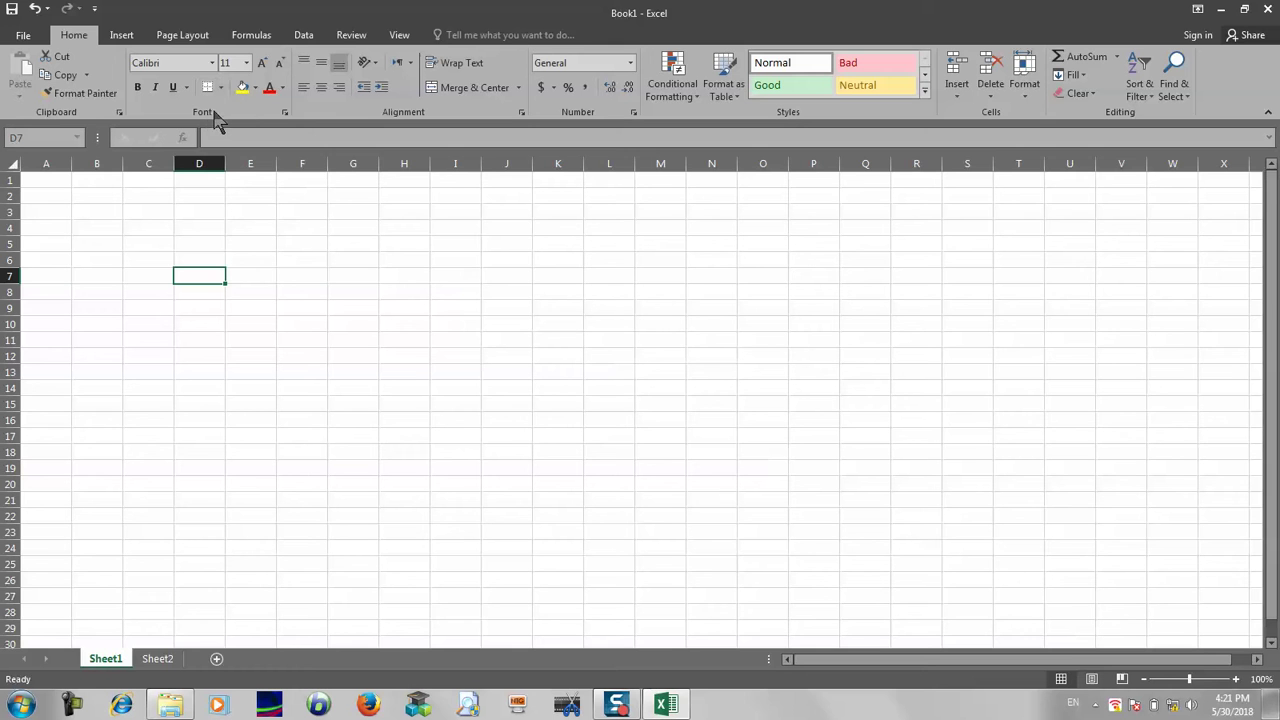
# Step: Browse the font list without changing the font, then minimize Excel to reveal the All Tutorial folder
pyautogui.click(194, 63)
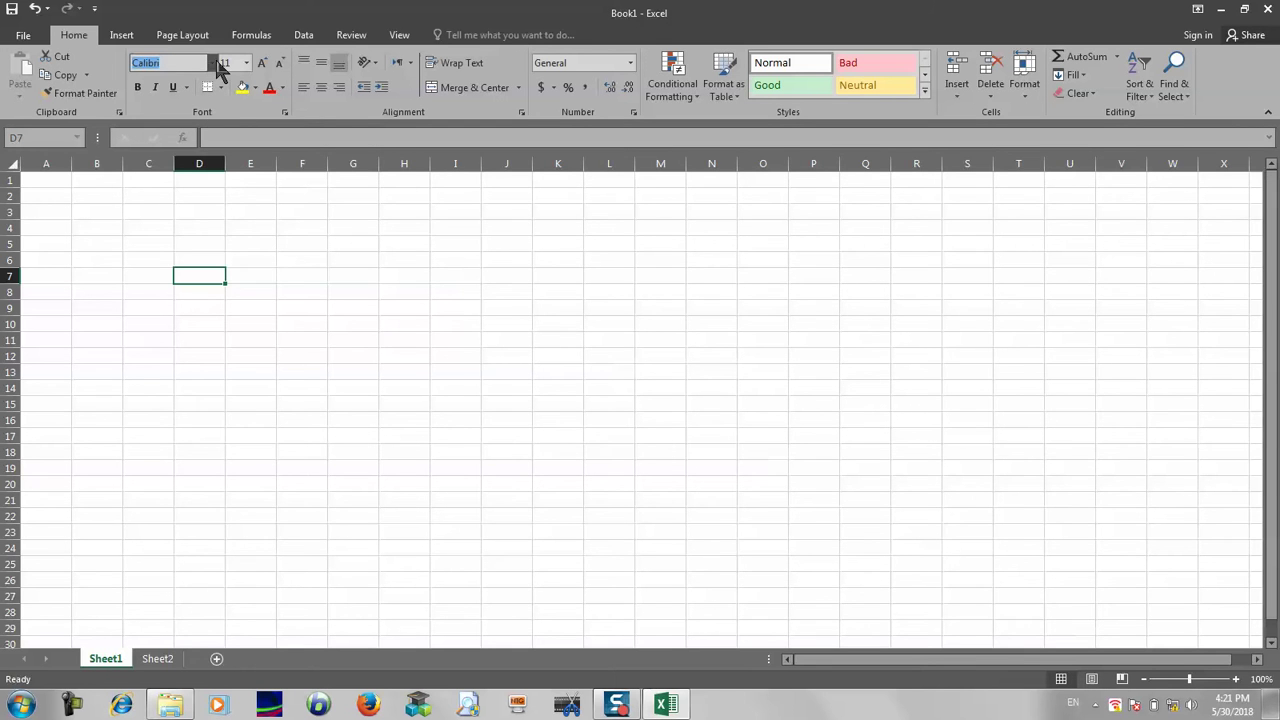
pyautogui.click(217, 63)
pyautogui.moveTo(346, 103)
pyautogui.mouseDown()
pyautogui.moveTo(340, 447)
pyautogui.moveTo(337, 98)
pyautogui.mouseUp()
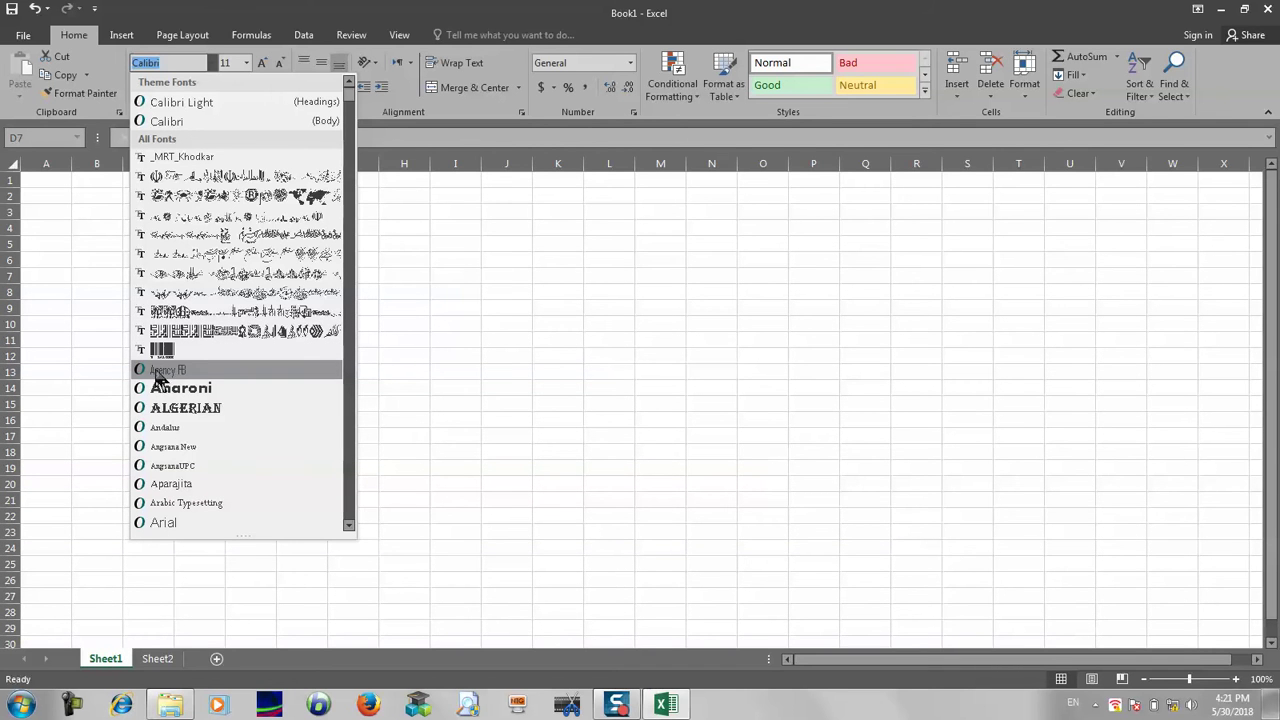
pyautogui.click(103, 300)
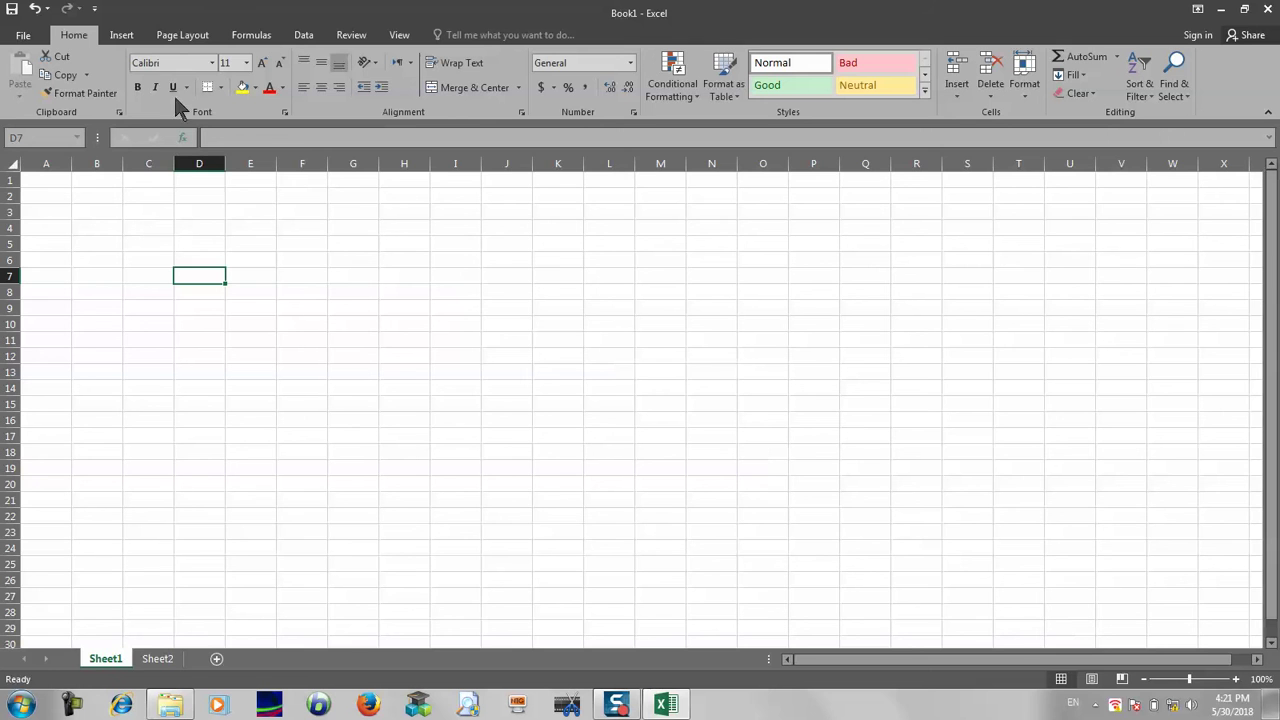
pyautogui.click(165, 64)
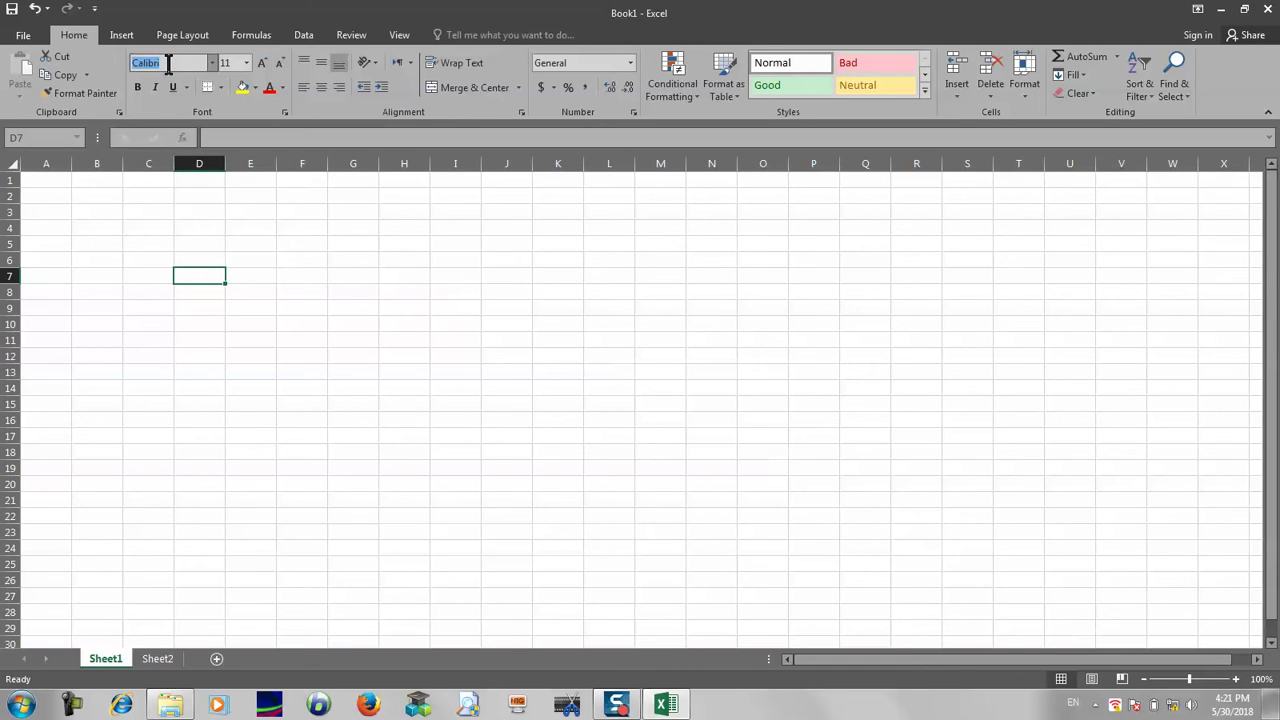
pyautogui.click(1221, 9)
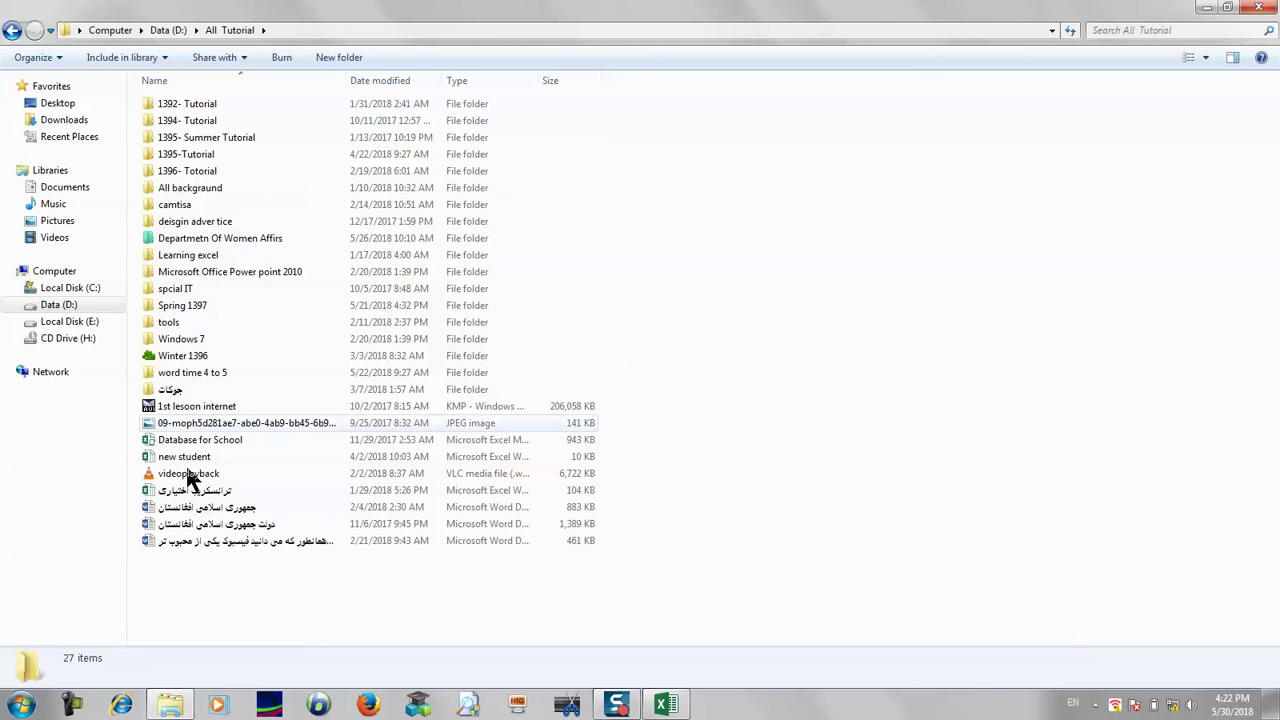
pyautogui.moveTo(271, 578); pyautogui.dragTo(148, 400)
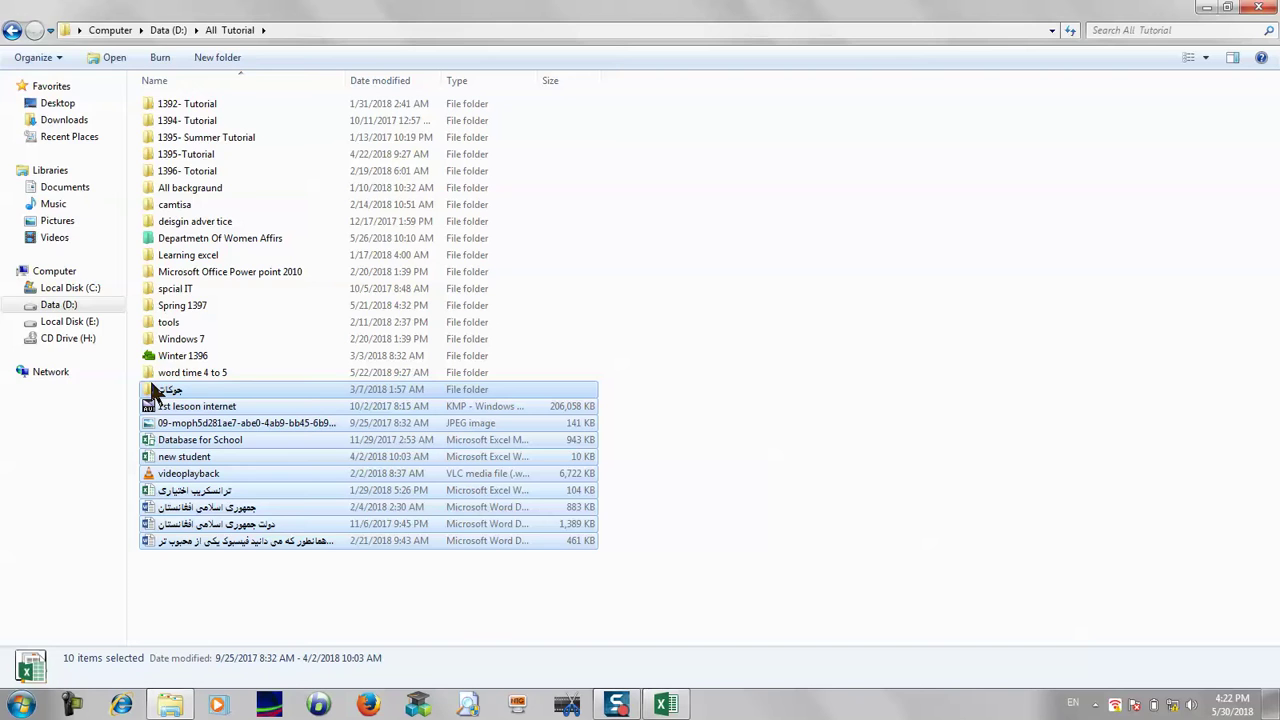
pyautogui.rightClick(151, 395)
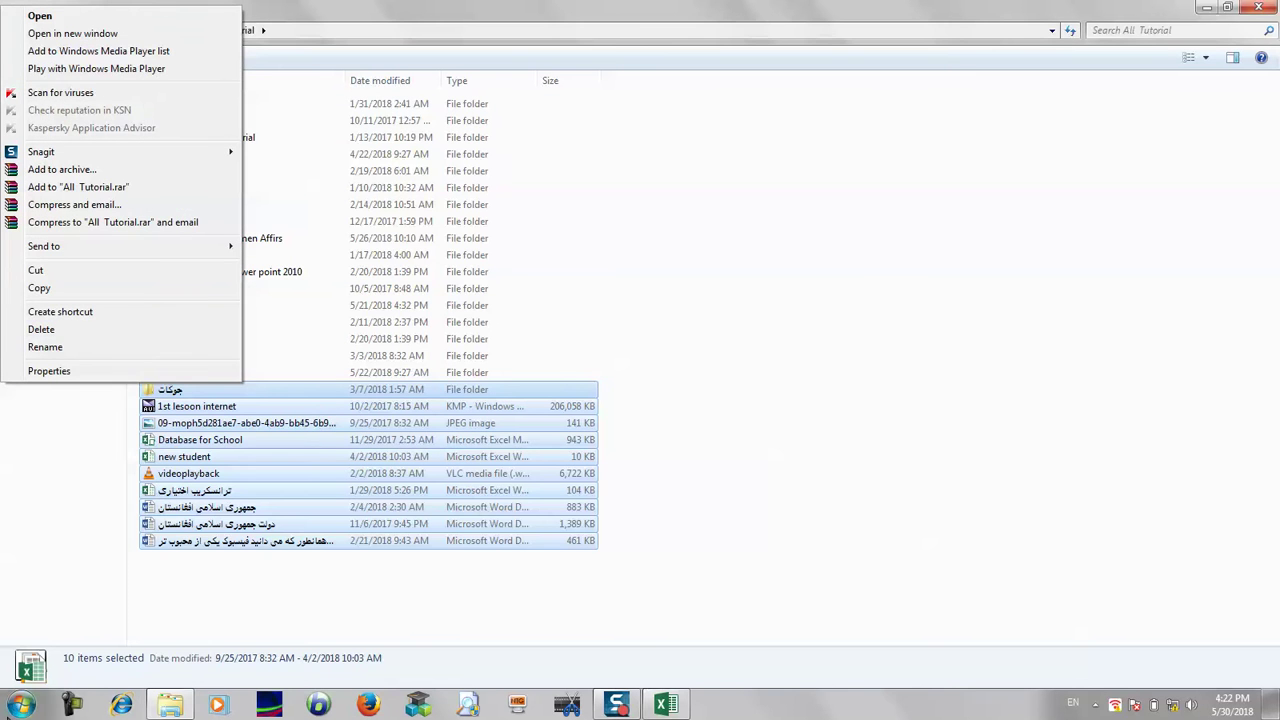
pyautogui.click(21, 705)
pyautogui.click(243, 464)
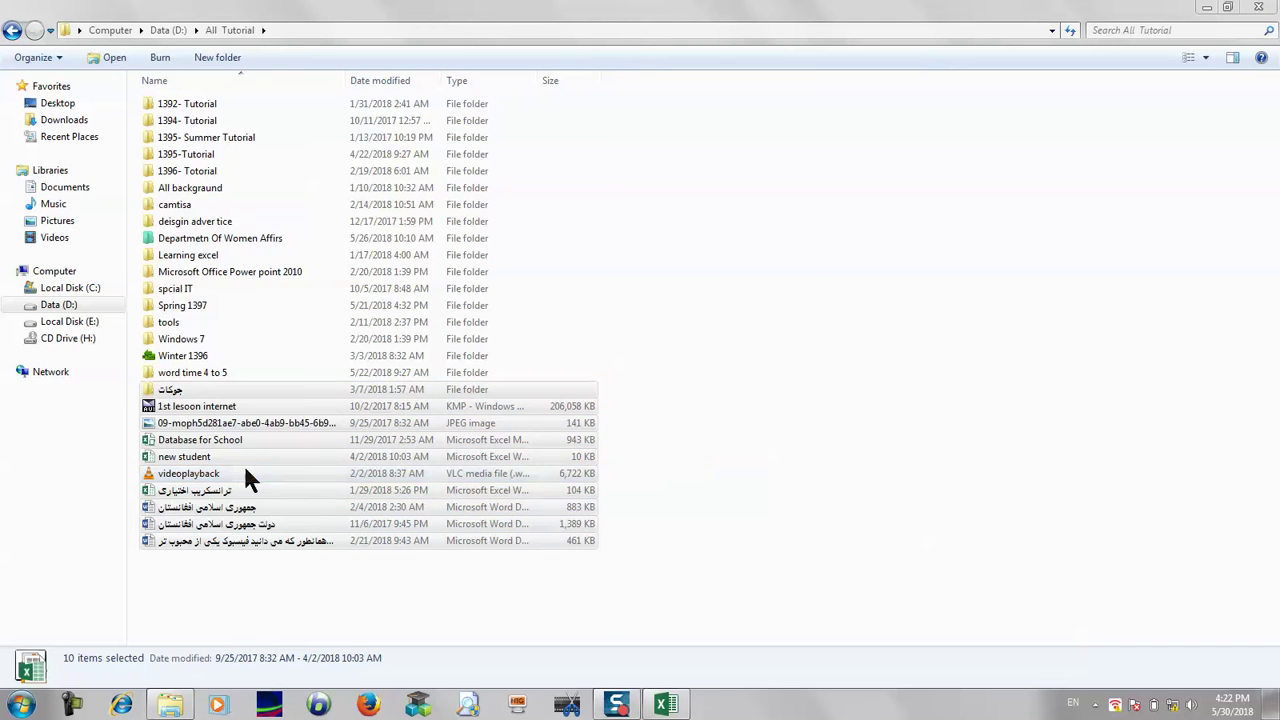
pyautogui.click(700, 121)
pyautogui.click(713, 164)
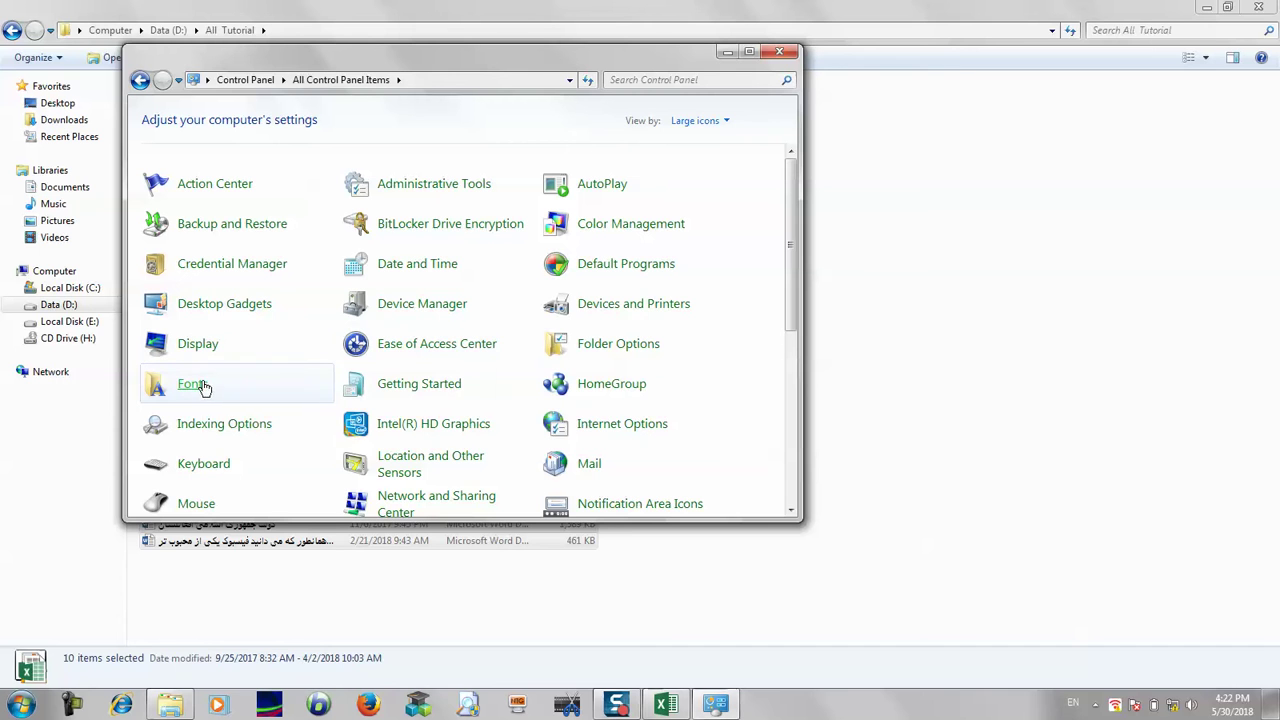
pyautogui.click(205, 384)
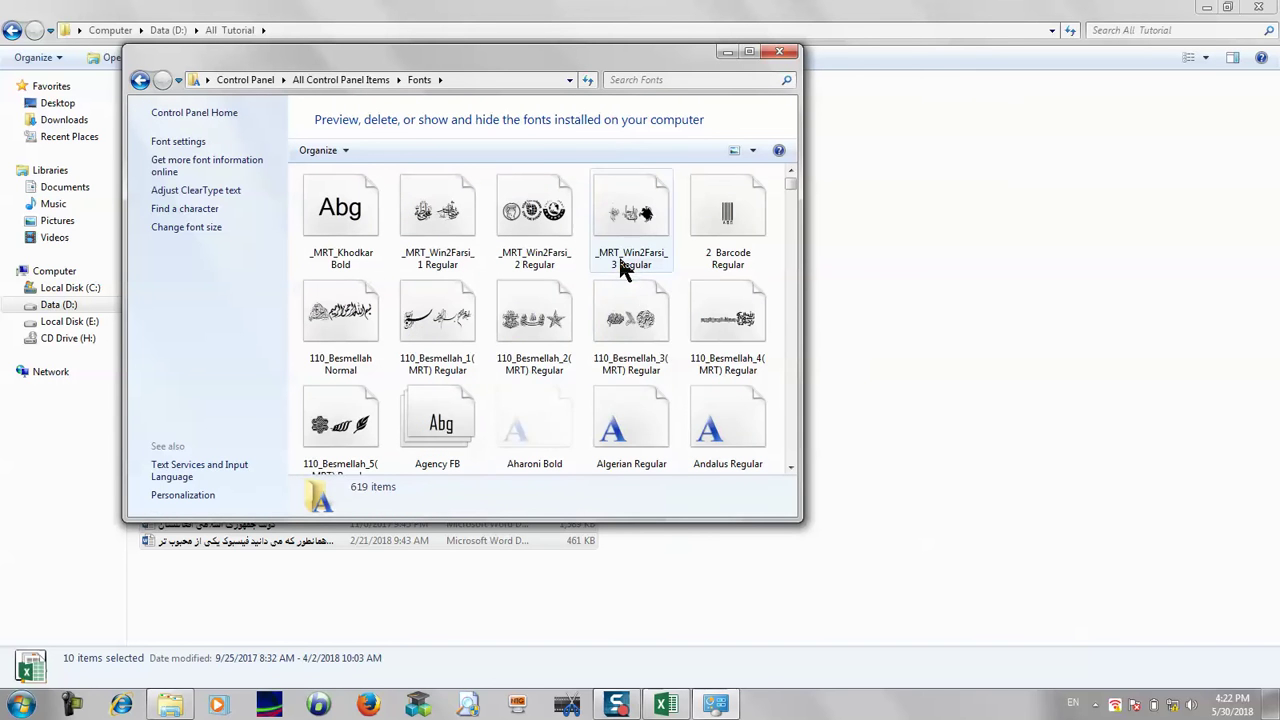
pyautogui.click(632, 300)
pyautogui.rightClick(632, 294)
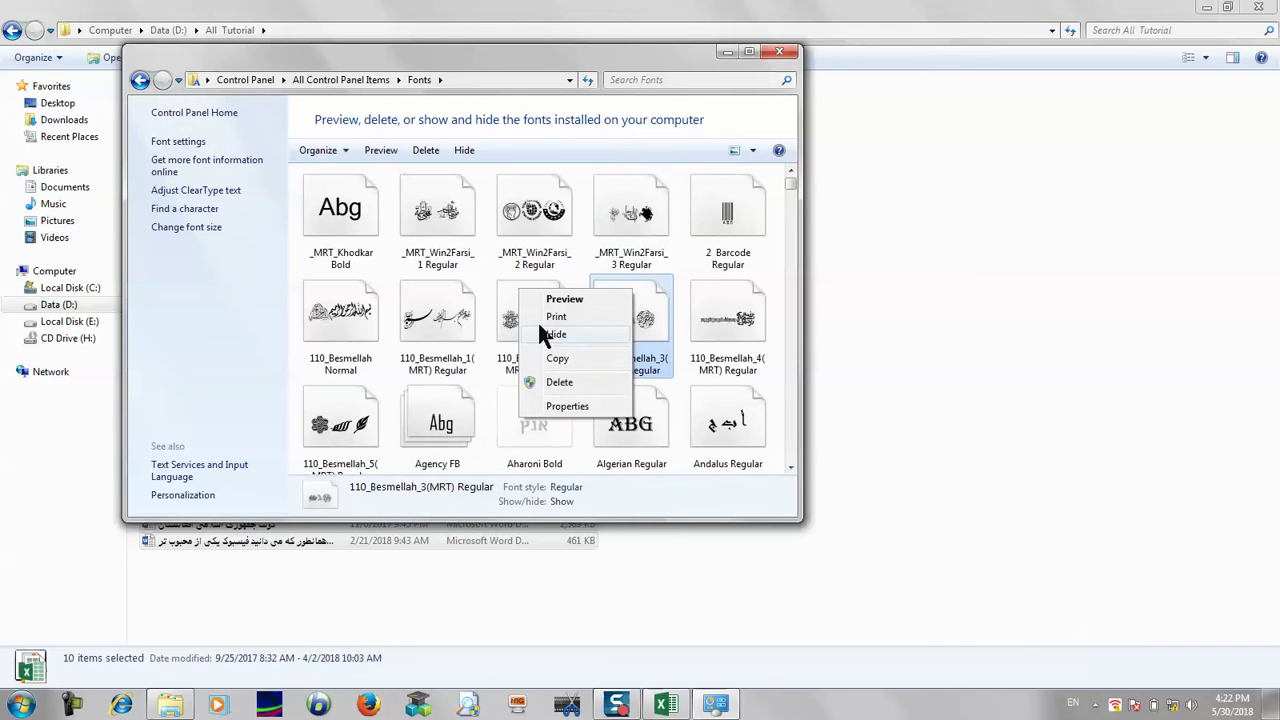
pyautogui.rightClick(489, 272)
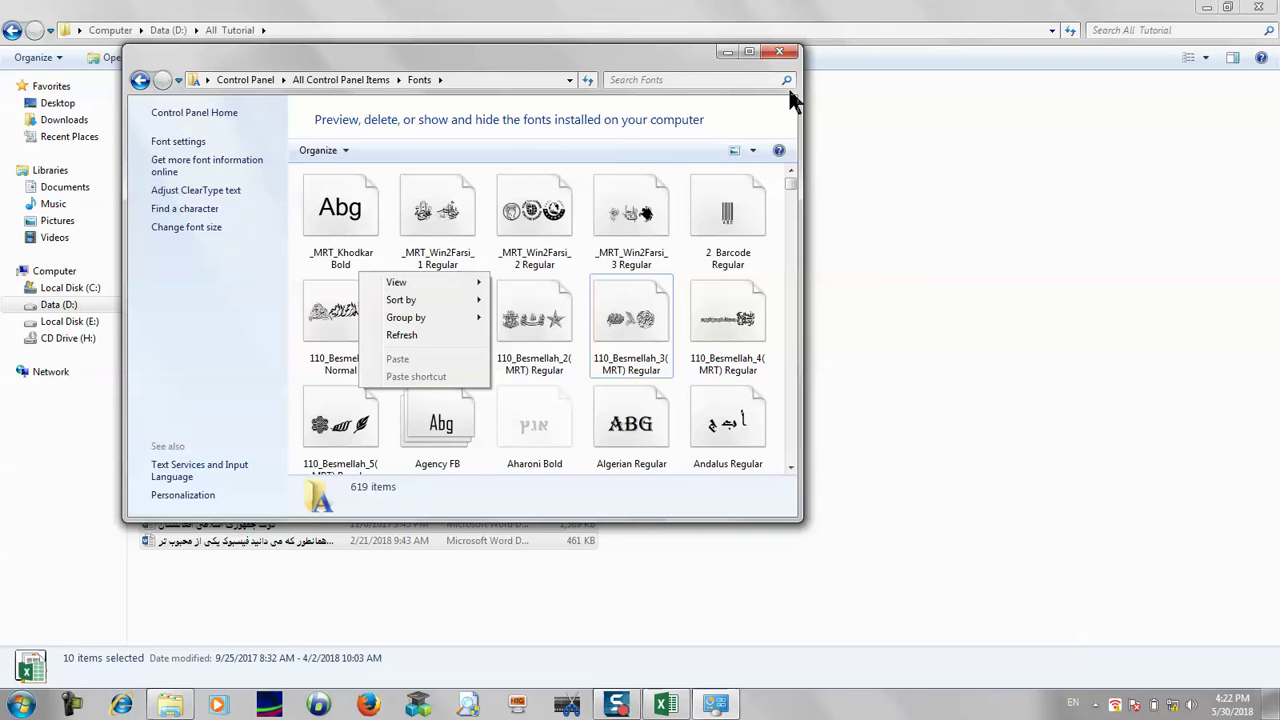
pyautogui.click(779, 51)
pyautogui.click(779, 51)
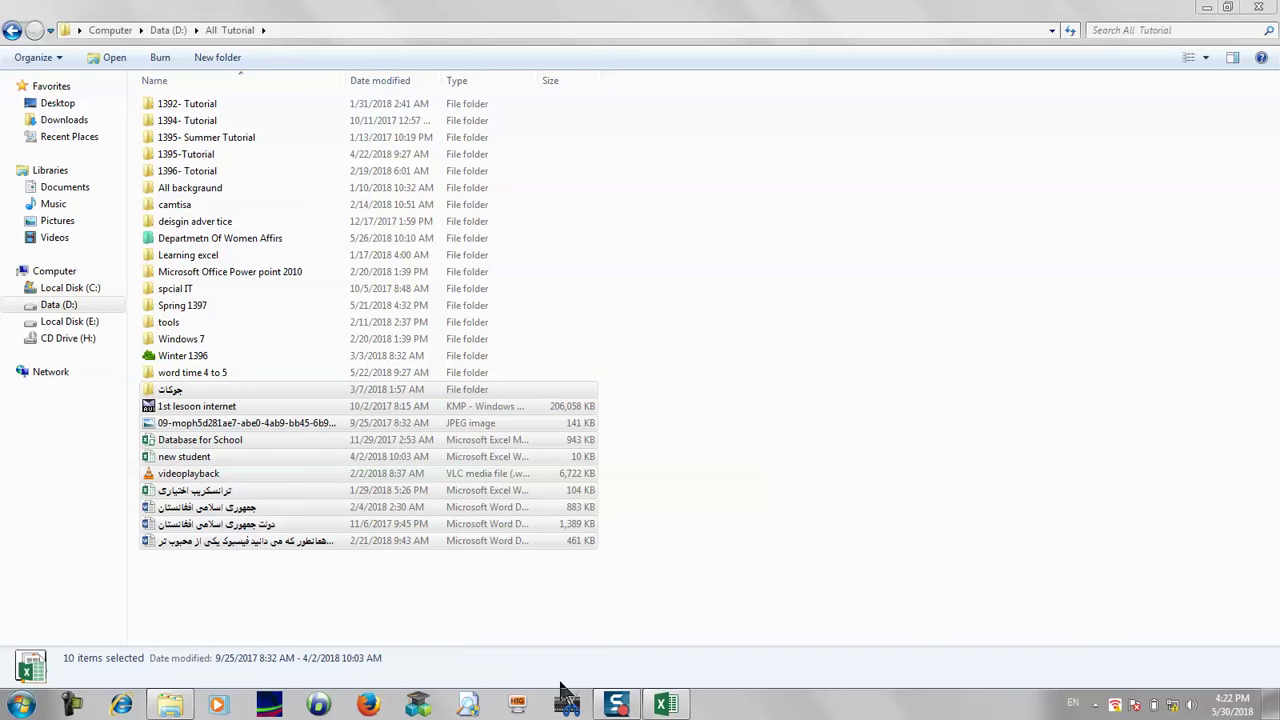
# Step: Restore Excel, select B5:G20 and then cell D11, and open the Font dialog launcher
pyautogui.click(665, 705)
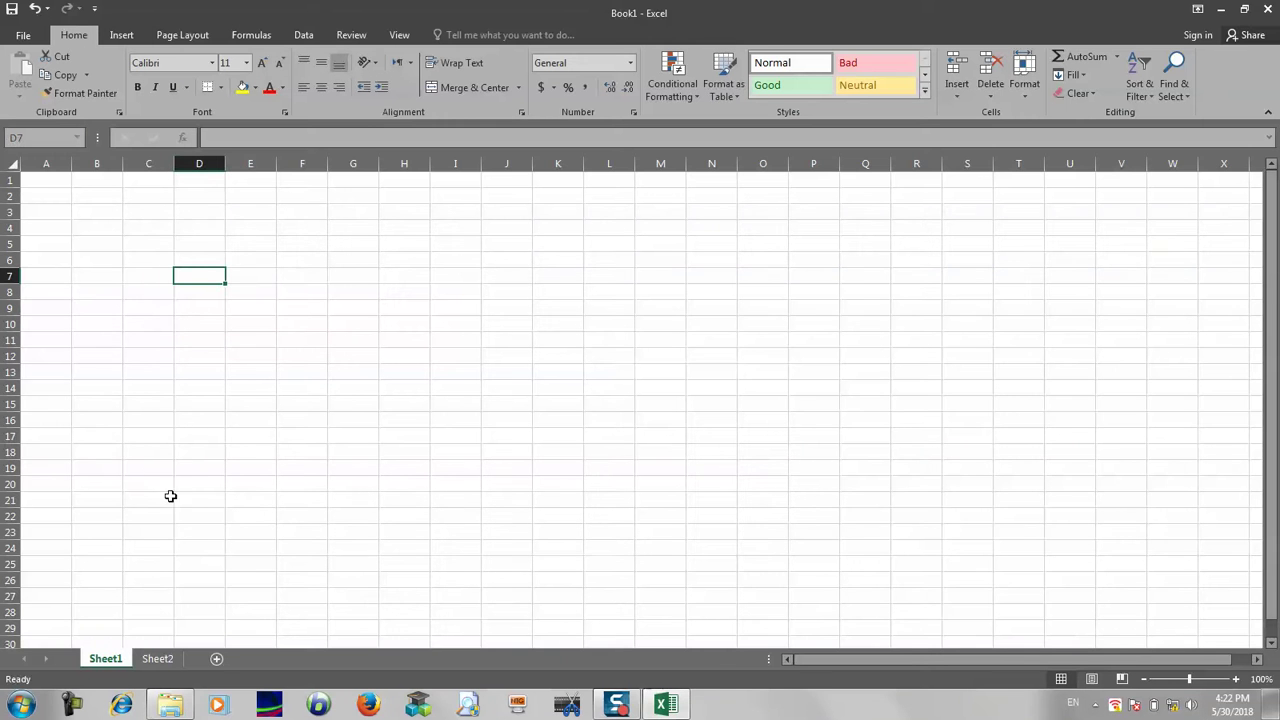
pyautogui.click(149, 450)
pyautogui.click(77, 249)
pyautogui.moveTo(77, 249); pyautogui.dragTo(354, 486)
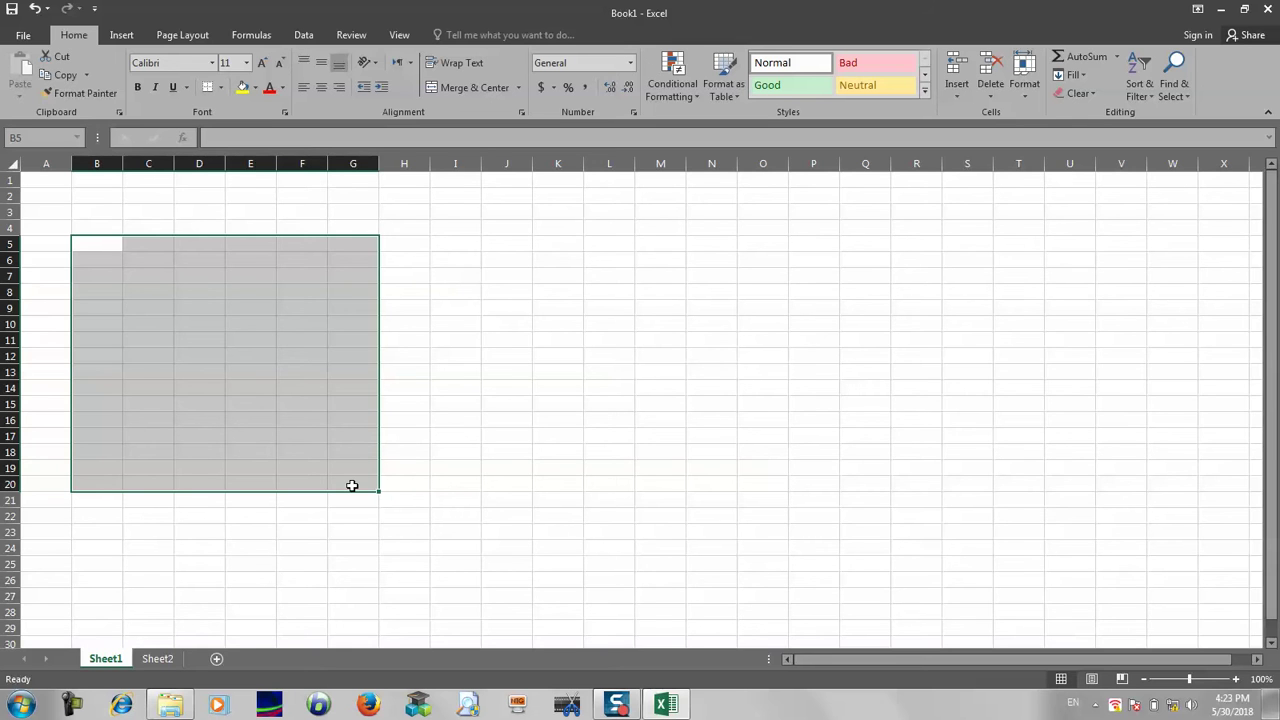
pyautogui.click(201, 338)
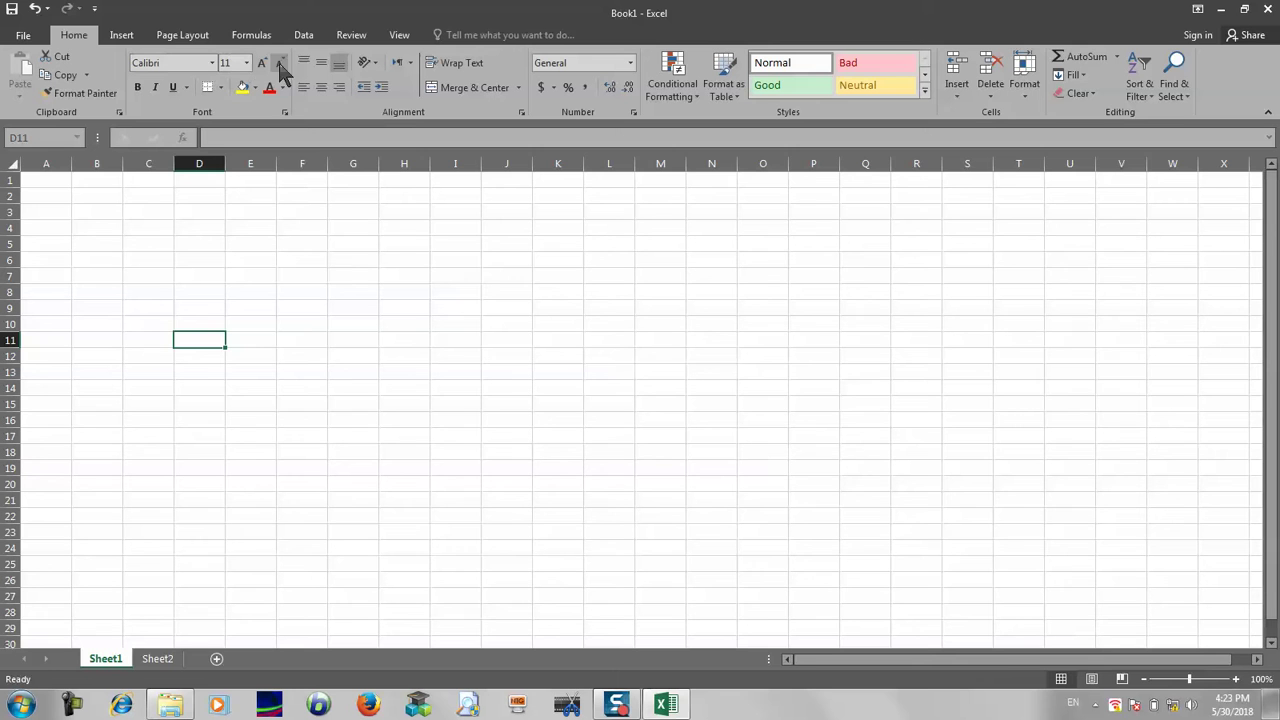
pyautogui.click(285, 113)
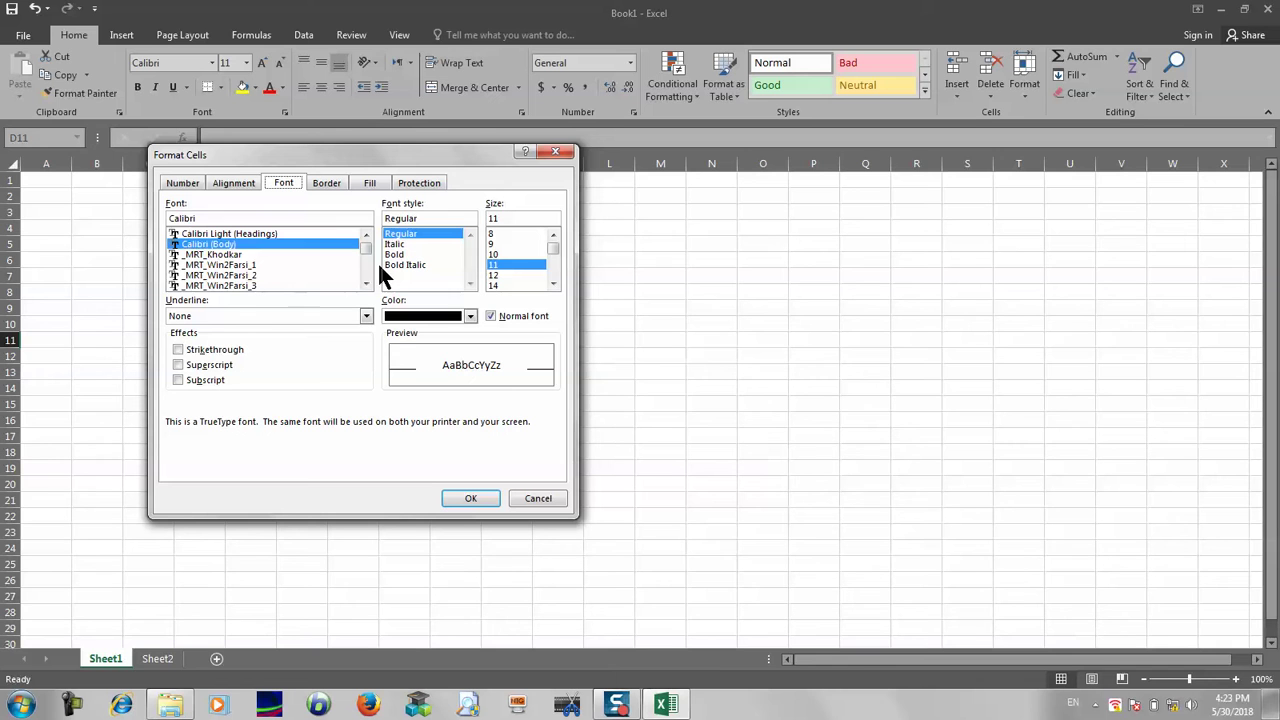
# Step: Try several fonts and styles, including _MRT_Win2Farsi, Wingdings, Vrinda, Italic, and size 12
pyautogui.click(186, 233)
pyautogui.click(200, 254)
pyautogui.click(201, 264)
pyautogui.click(200, 276)
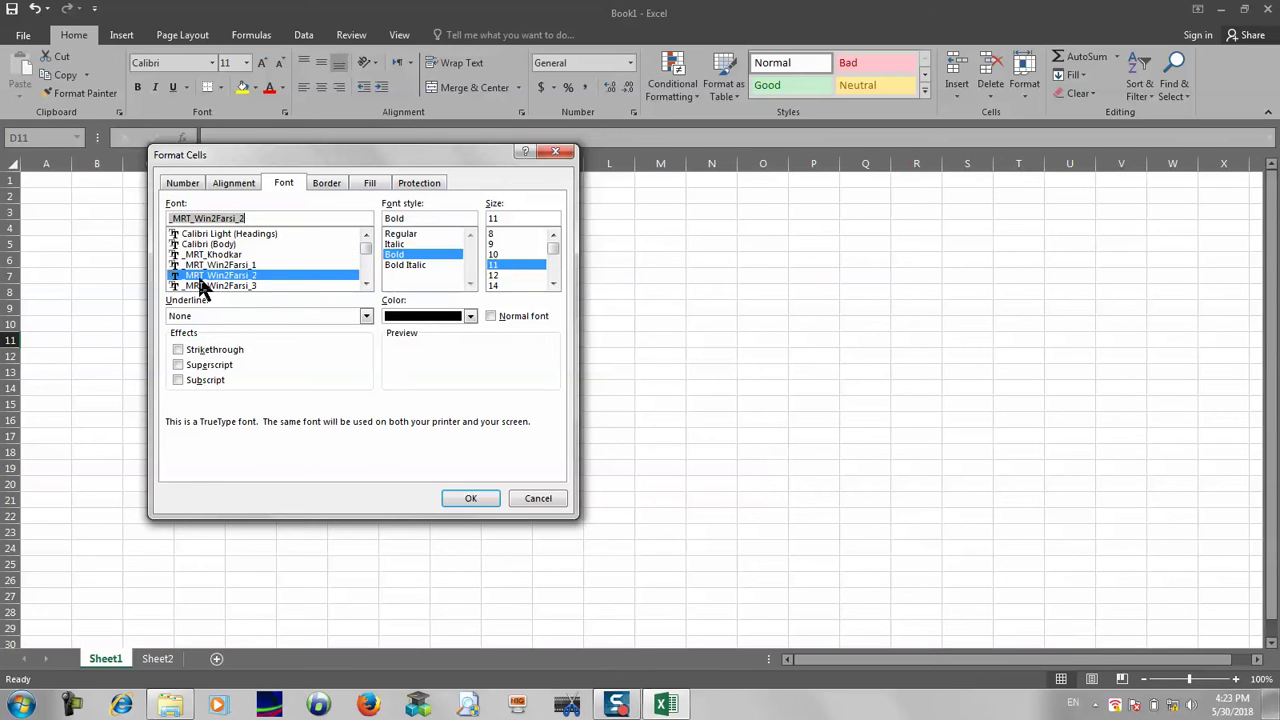
pyautogui.click(398, 243)
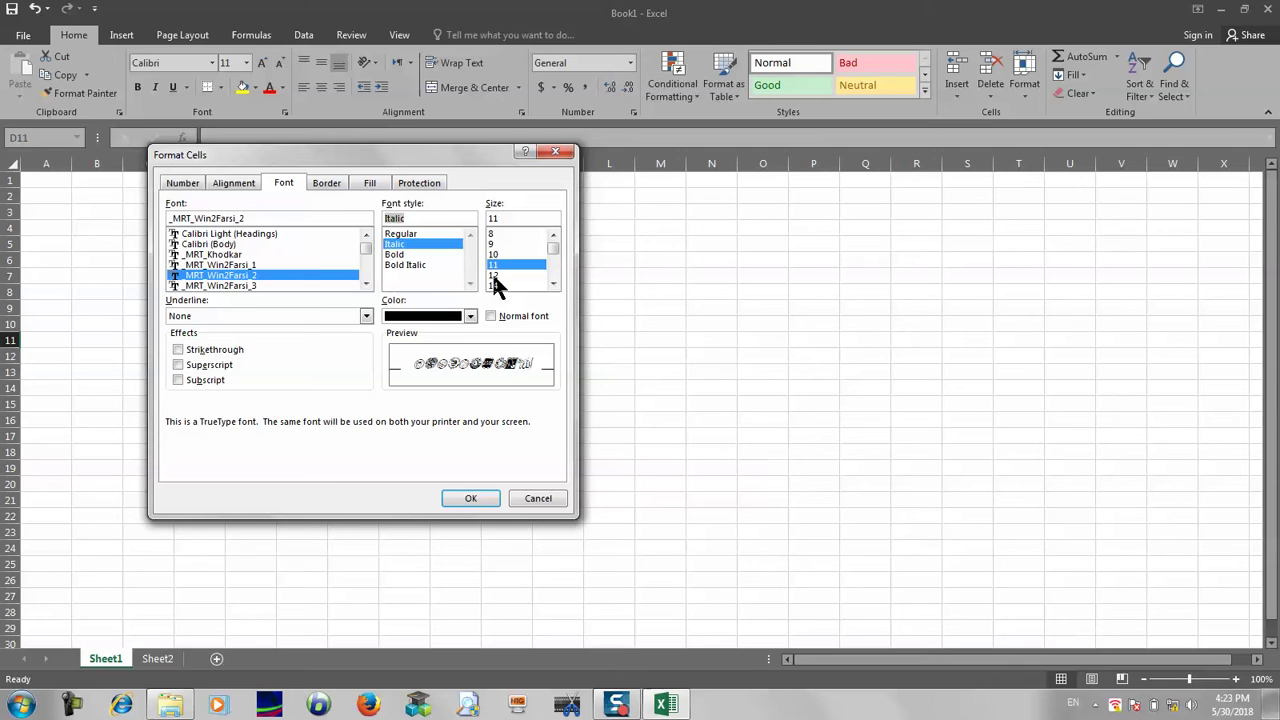
pyautogui.click(496, 275)
pyautogui.moveTo(366, 250); pyautogui.dragTo(364, 294)
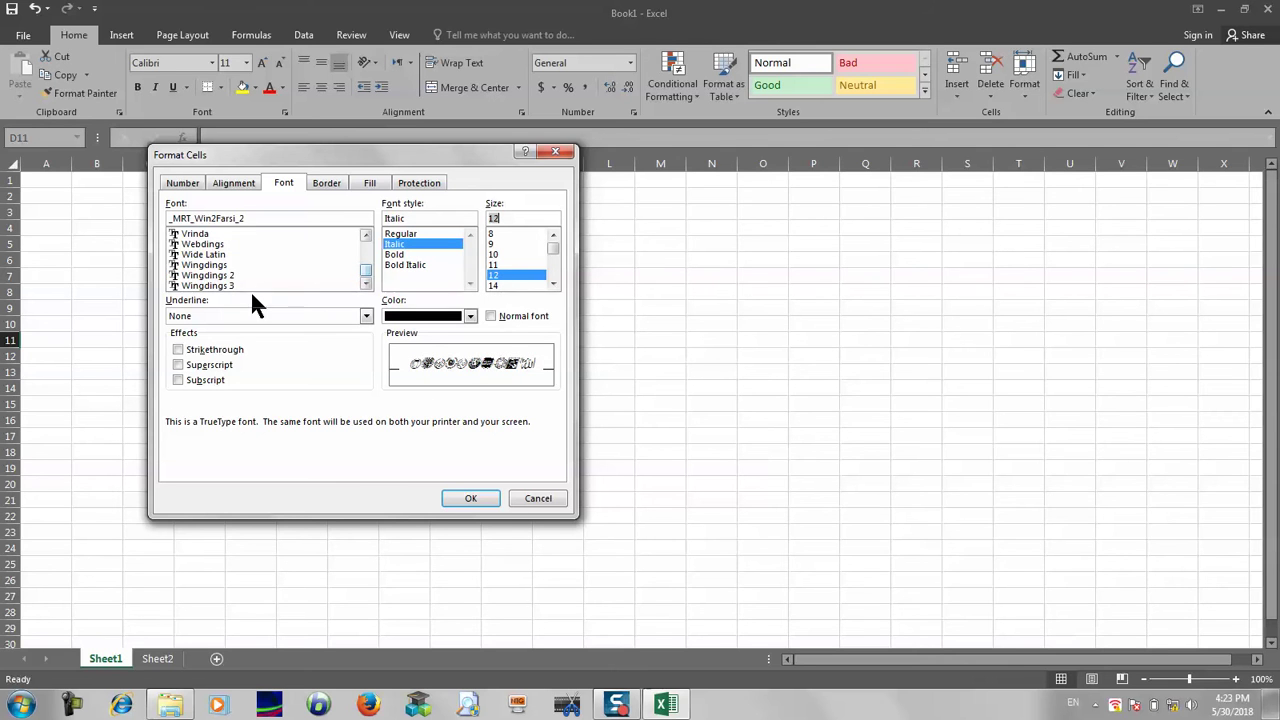
pyautogui.click(208, 267)
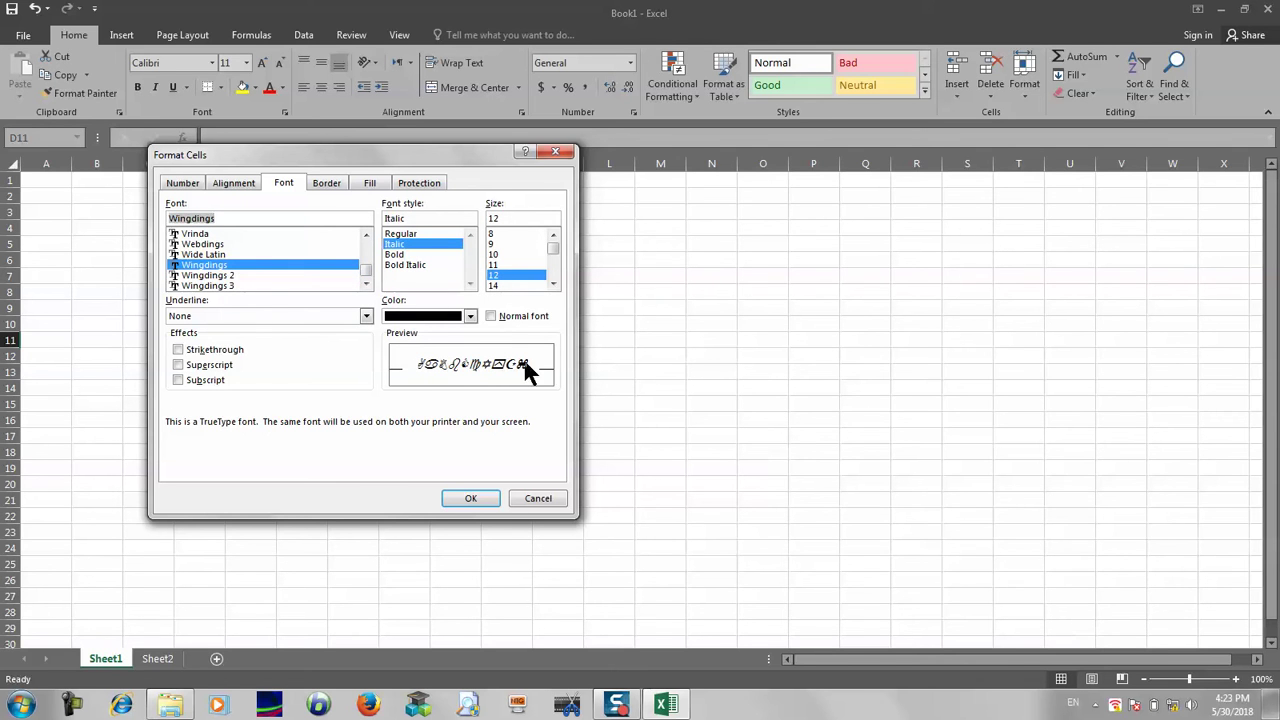
pyautogui.click(234, 286)
pyautogui.click(205, 247)
pyautogui.click(205, 236)
# Step: Set D11 to Tw Cen MT Condensed, Bold Italic, size 18, and apply it with OK
pyautogui.scroll(3, 206, 258)
pyautogui.click(205, 268)
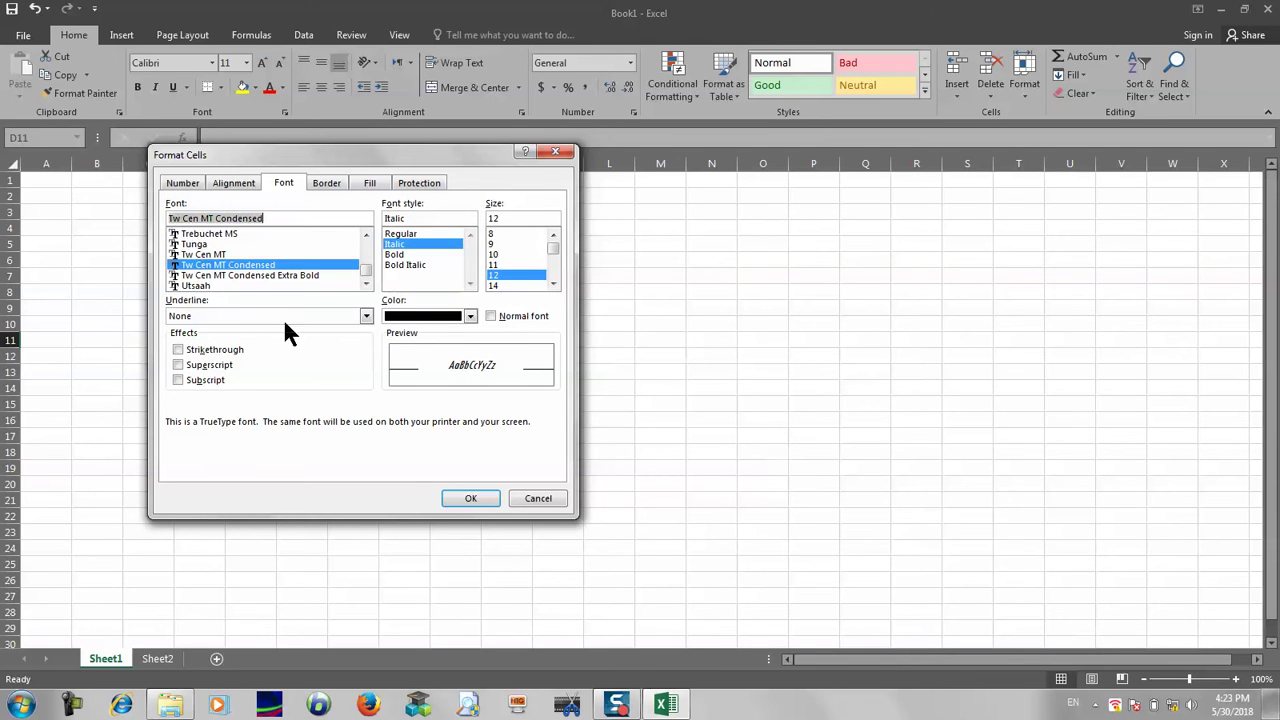
pyautogui.click(405, 266)
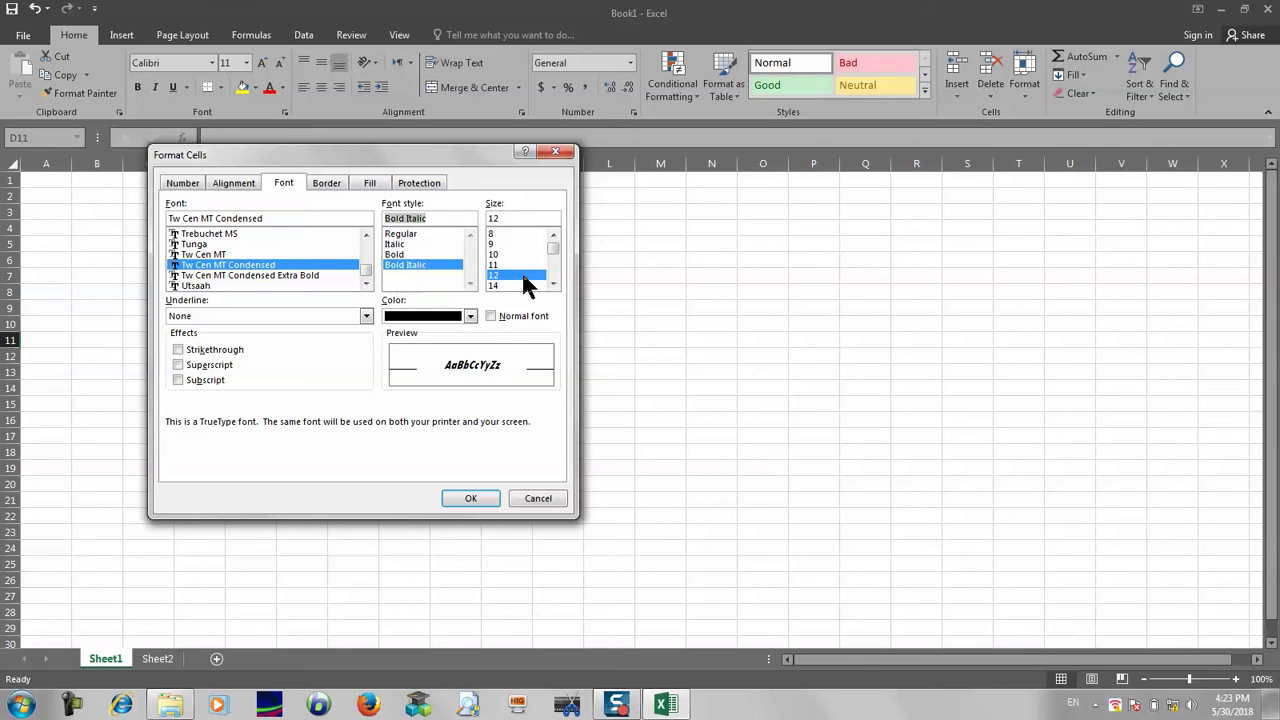
pyautogui.click(553, 284)
pyautogui.click(553, 284)
pyautogui.click(494, 286)
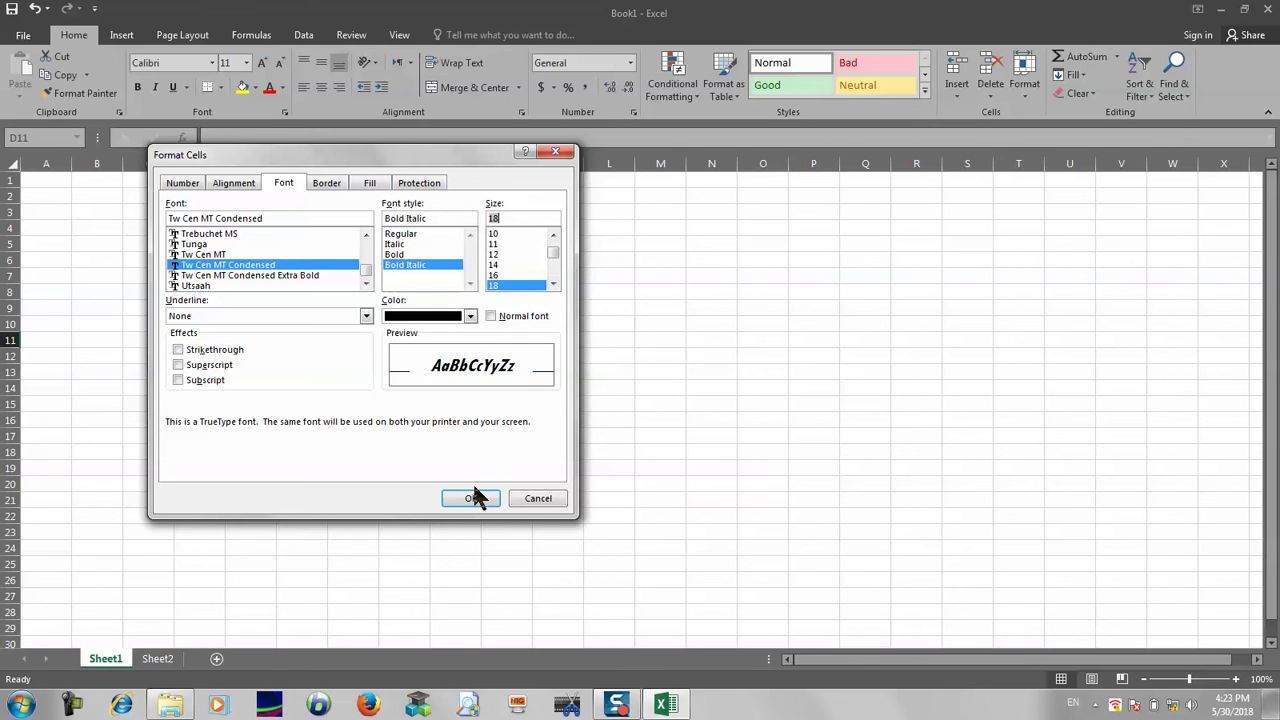
pyautogui.click(472, 497)
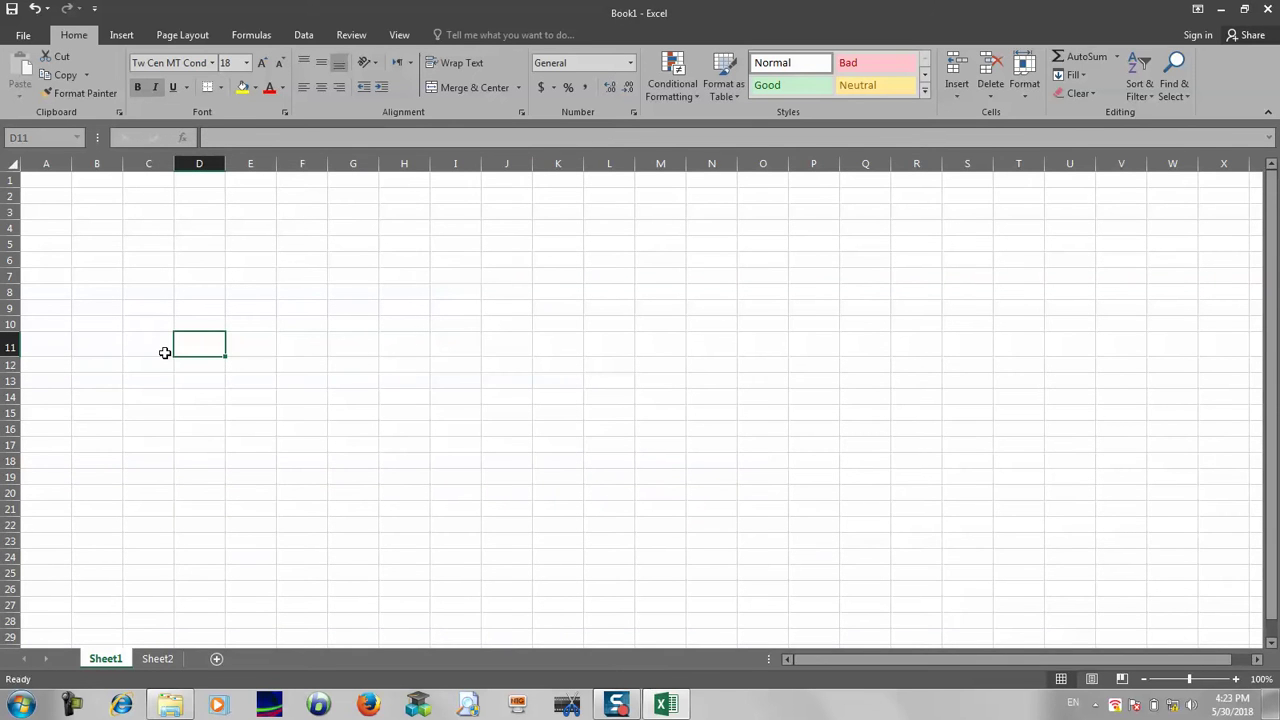
pyautogui.write('ni')
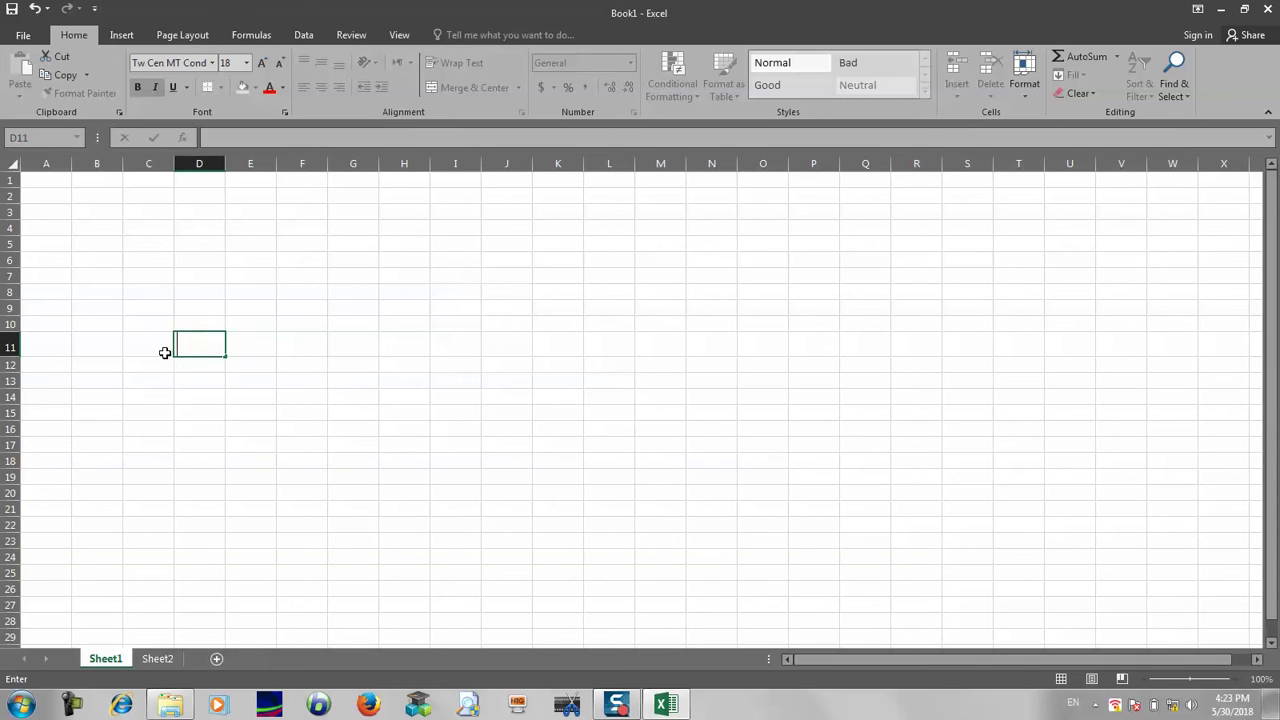
pyautogui.click(285, 113)
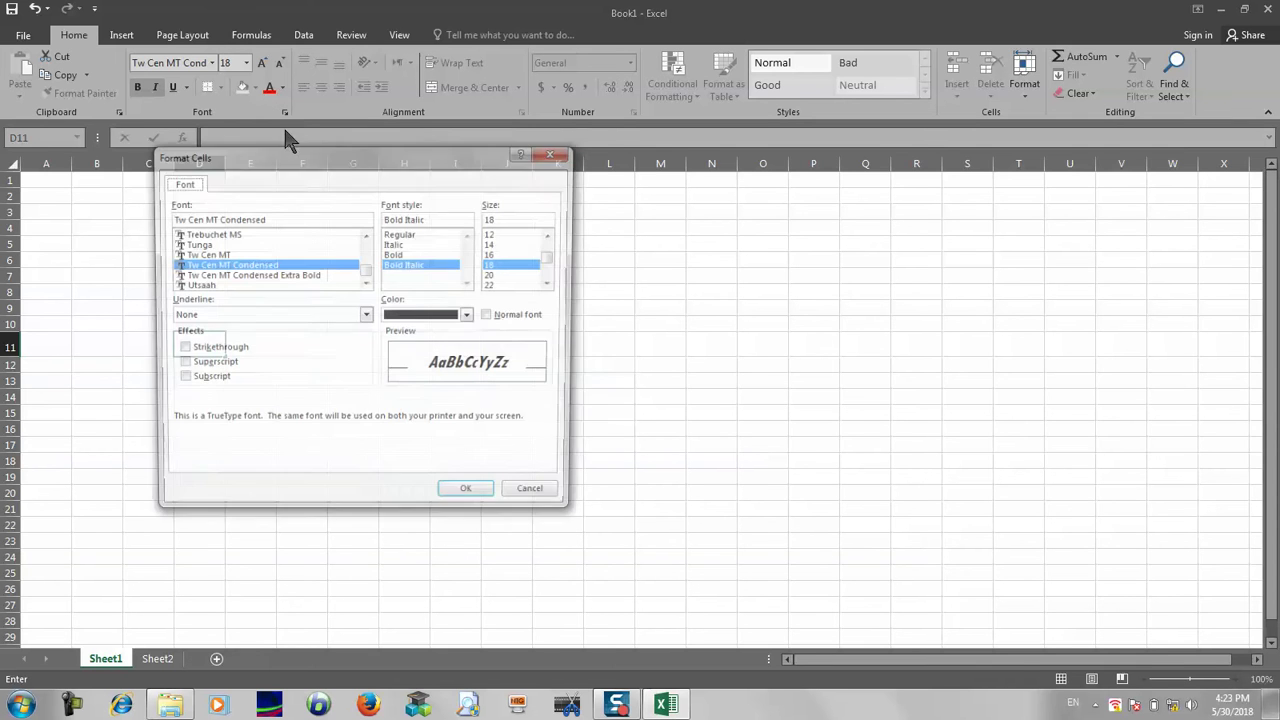
pyautogui.click(179, 350)
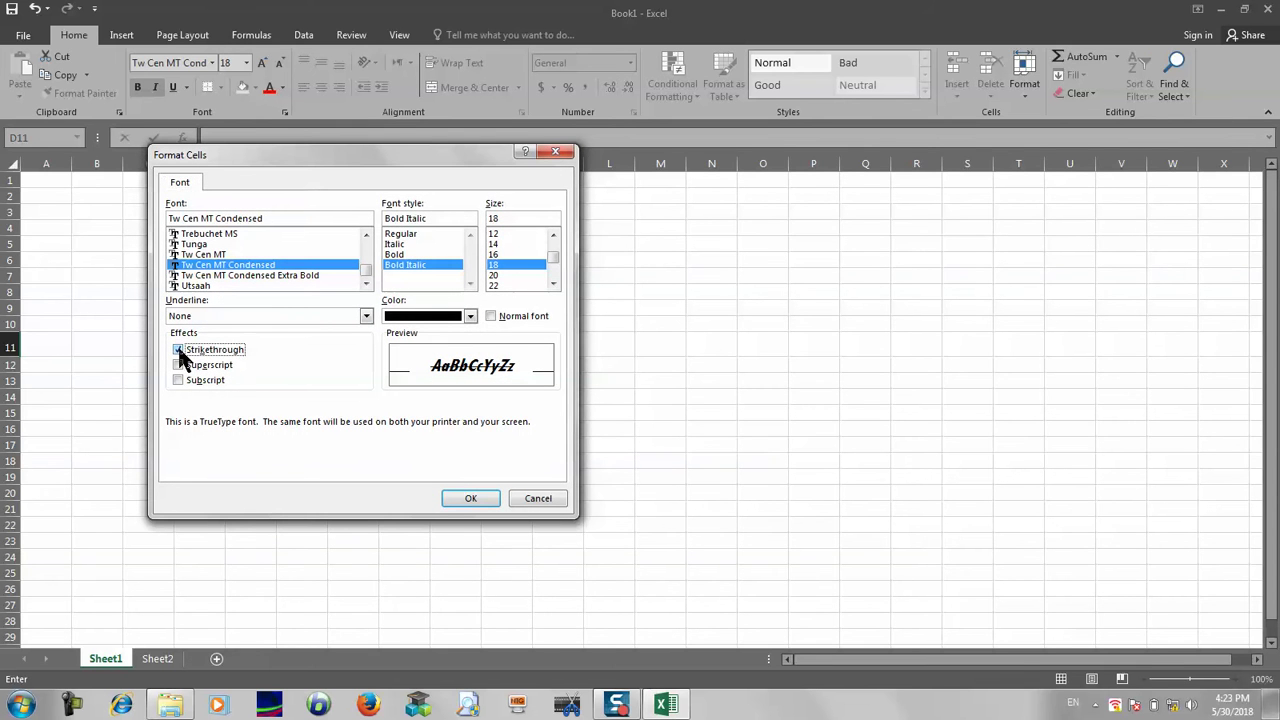
pyautogui.click(180, 350)
pyautogui.click(200, 365)
pyautogui.click(202, 380)
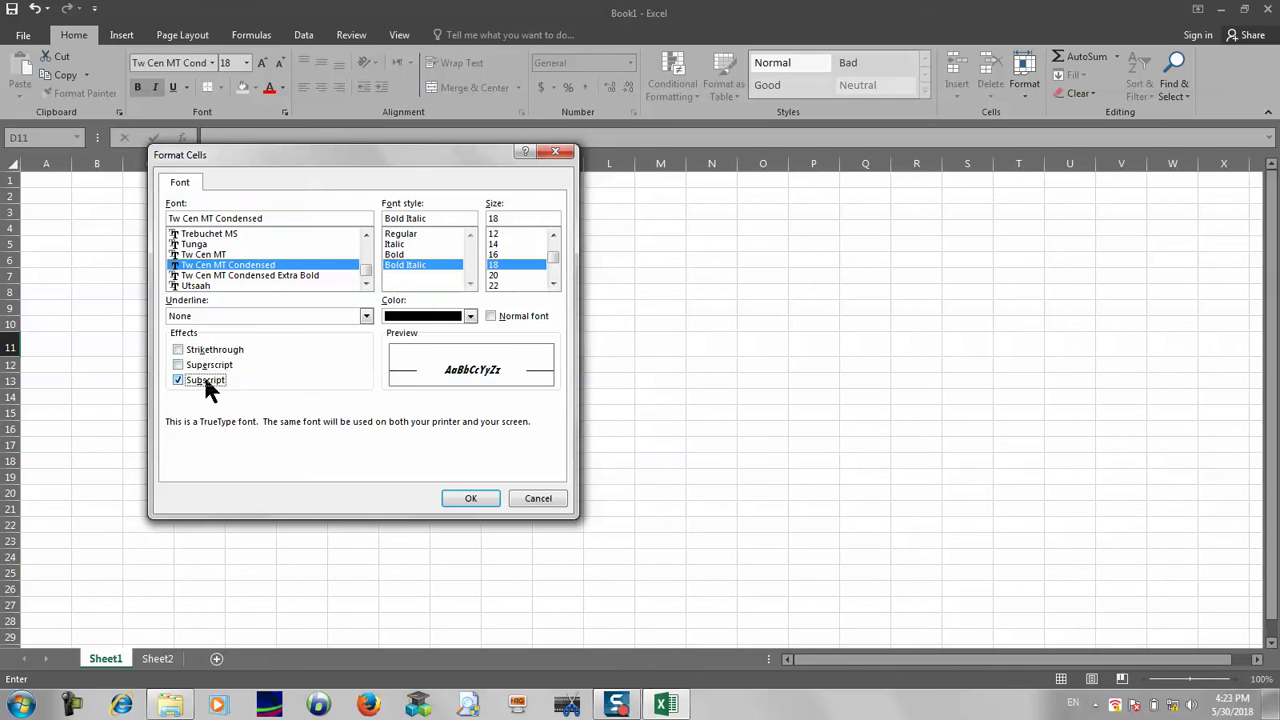
pyautogui.click(205, 381)
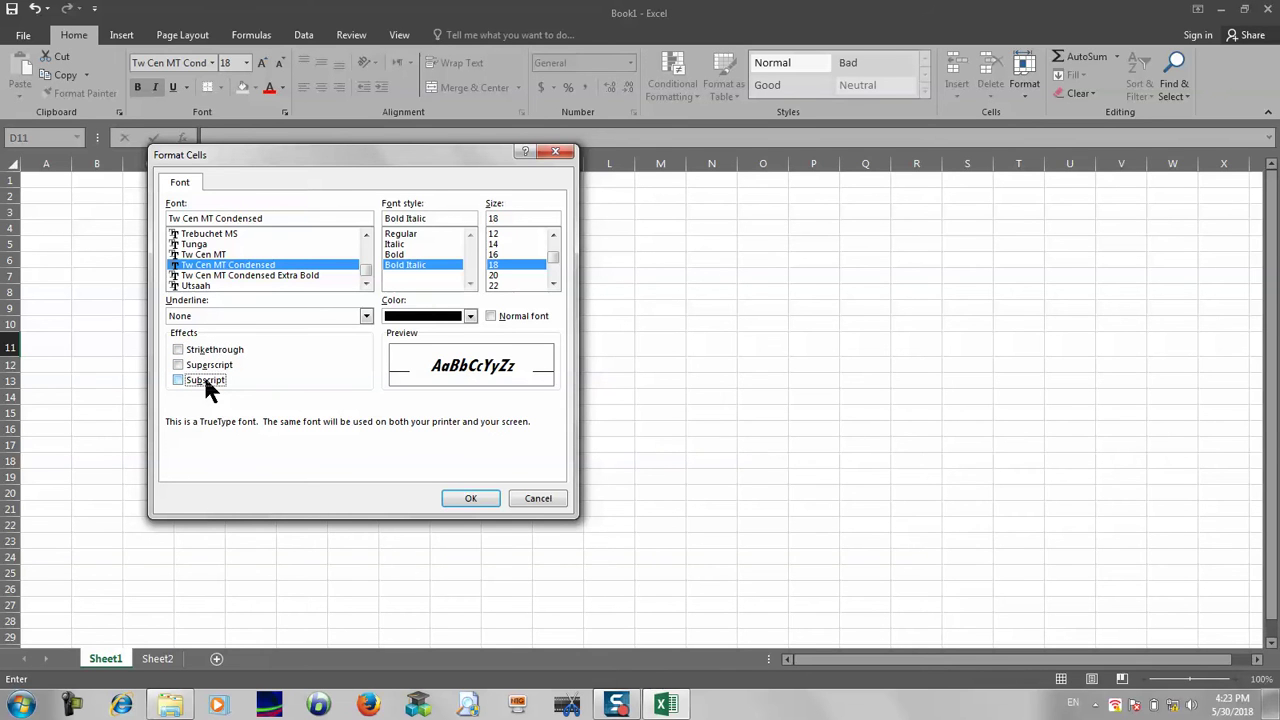
pyautogui.click(470, 316)
pyautogui.click(470, 316)
pyautogui.click(366, 316)
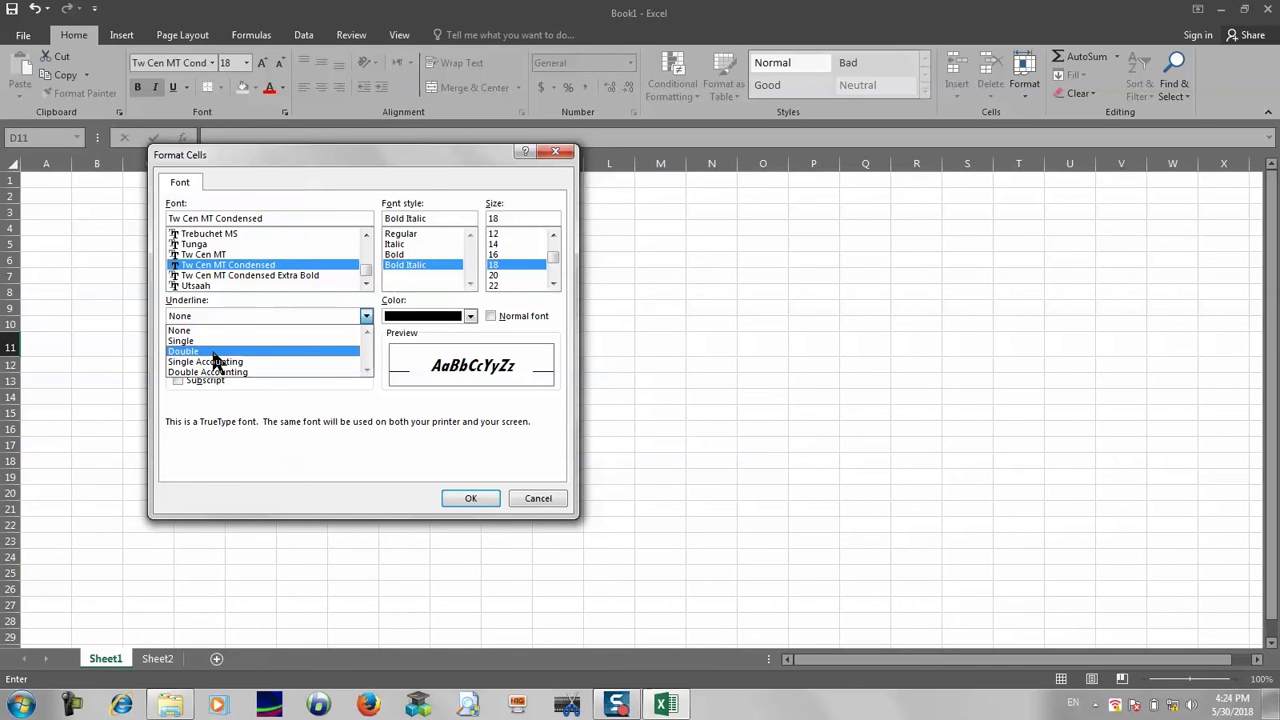
pyautogui.click(470, 318)
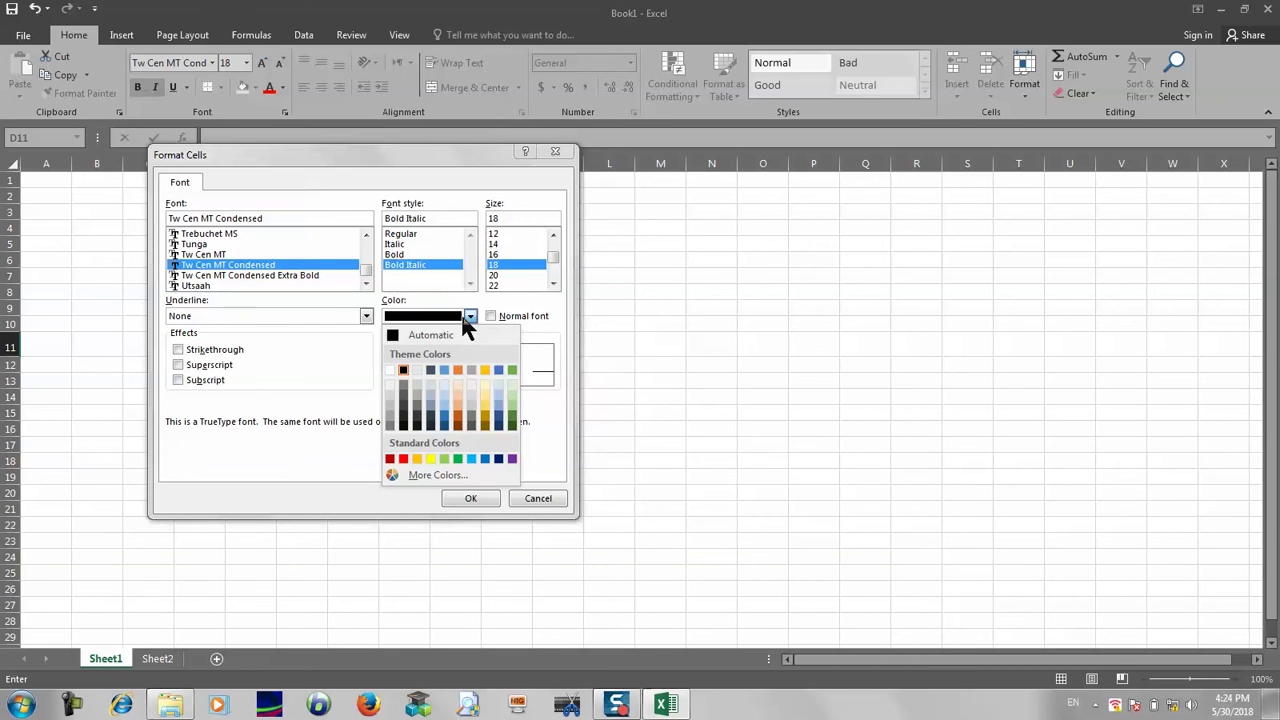
pyautogui.click(470, 318)
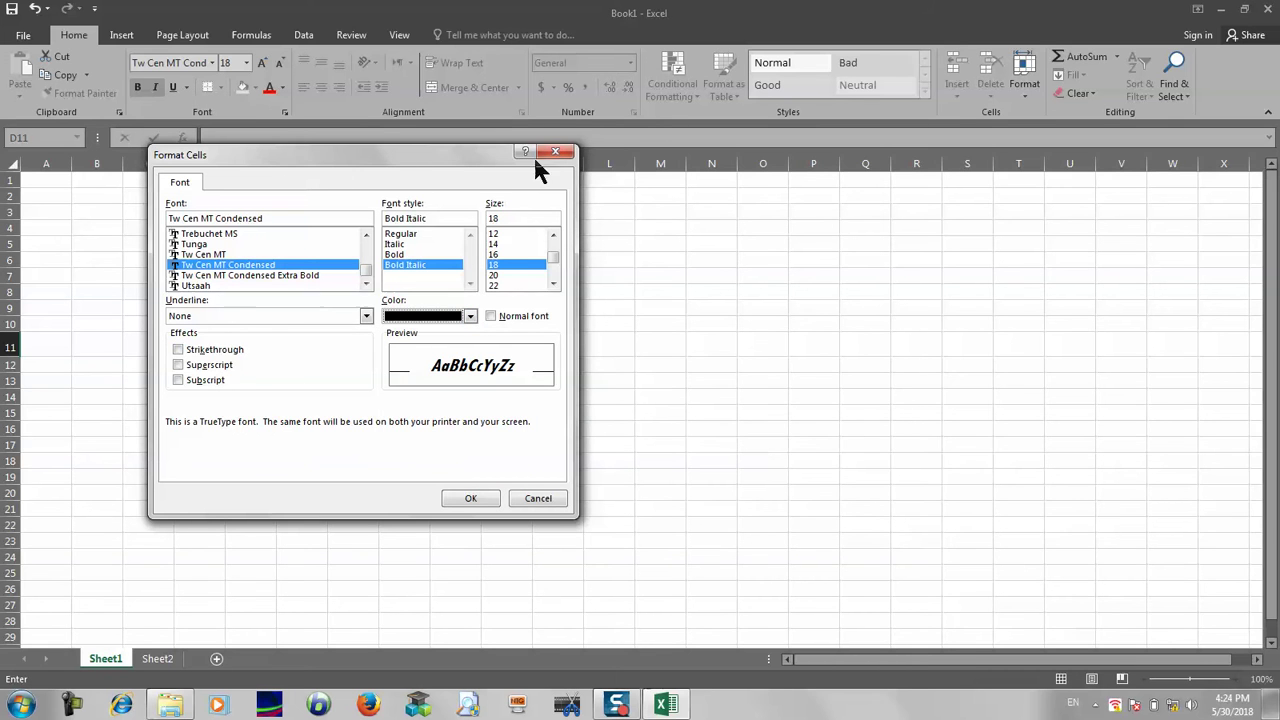
pyautogui.press('Escape')
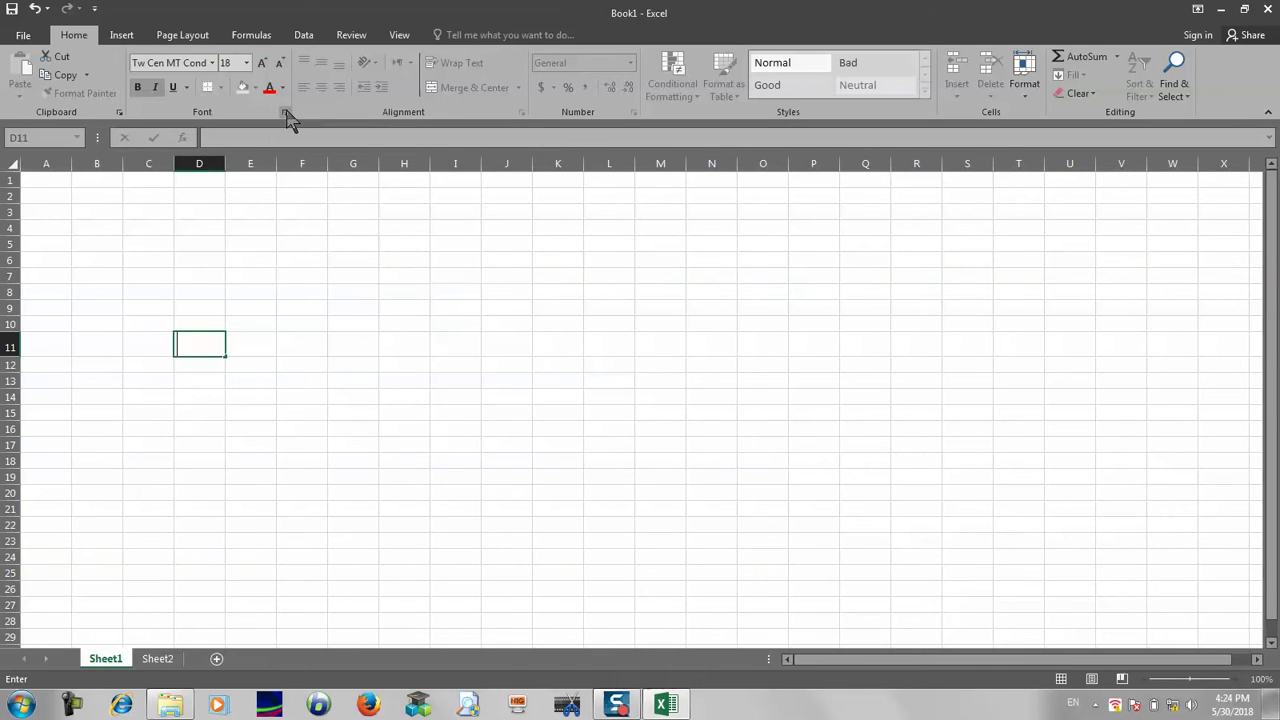
# Step: Select E6, open AVERAGE AND COUNTIF from the Recent list, then close the blank workbook window
pyautogui.click(272, 305)
pyautogui.click(251, 260)
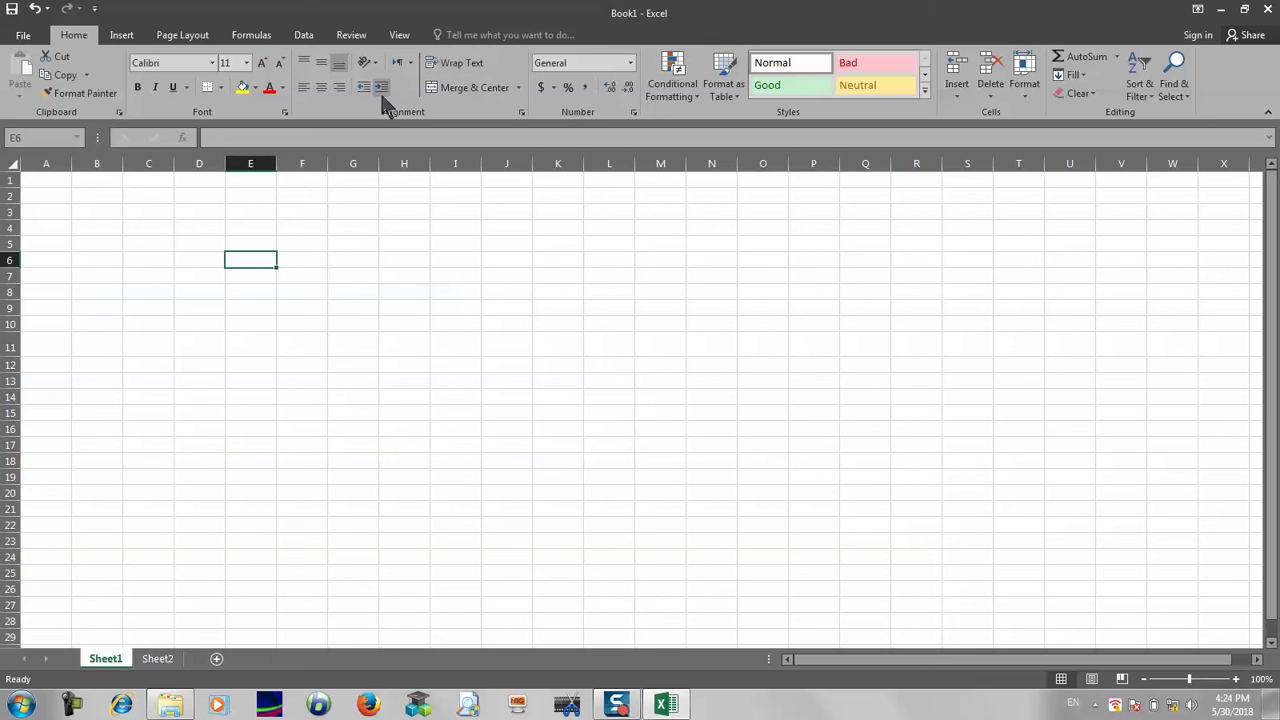
pyautogui.click(23, 35)
pyautogui.click(39, 143)
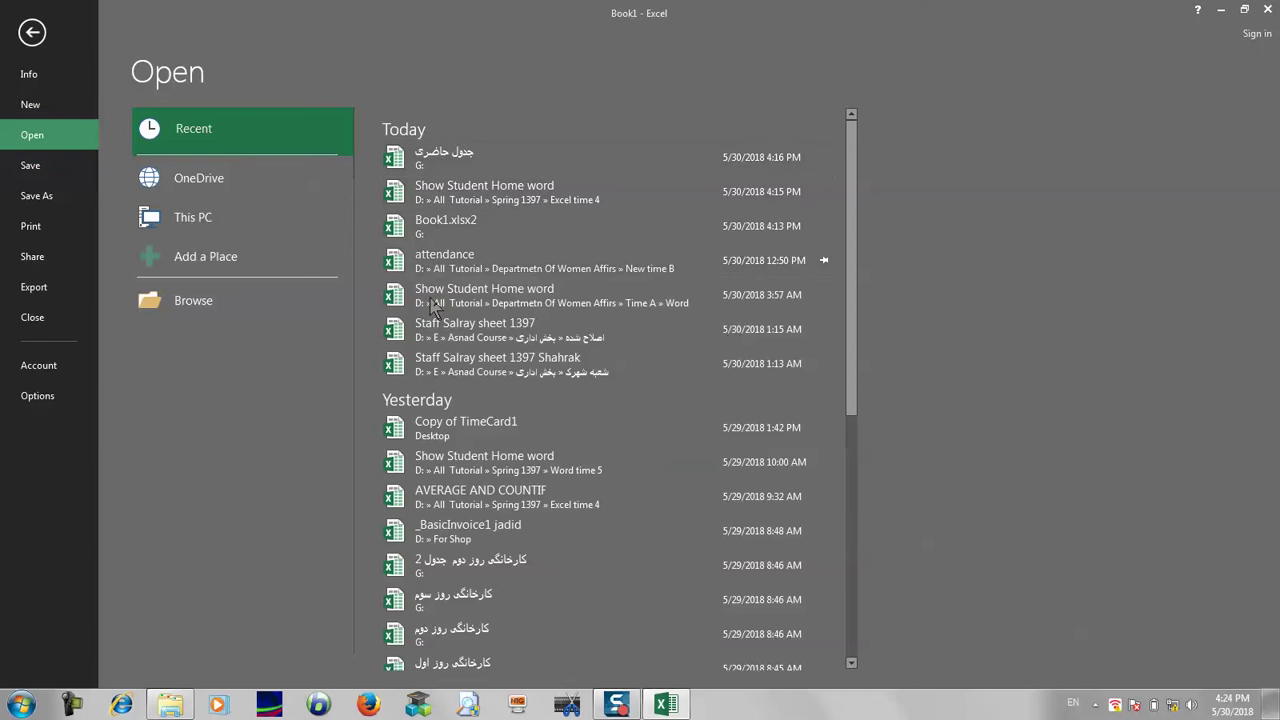
pyautogui.click(485, 502)
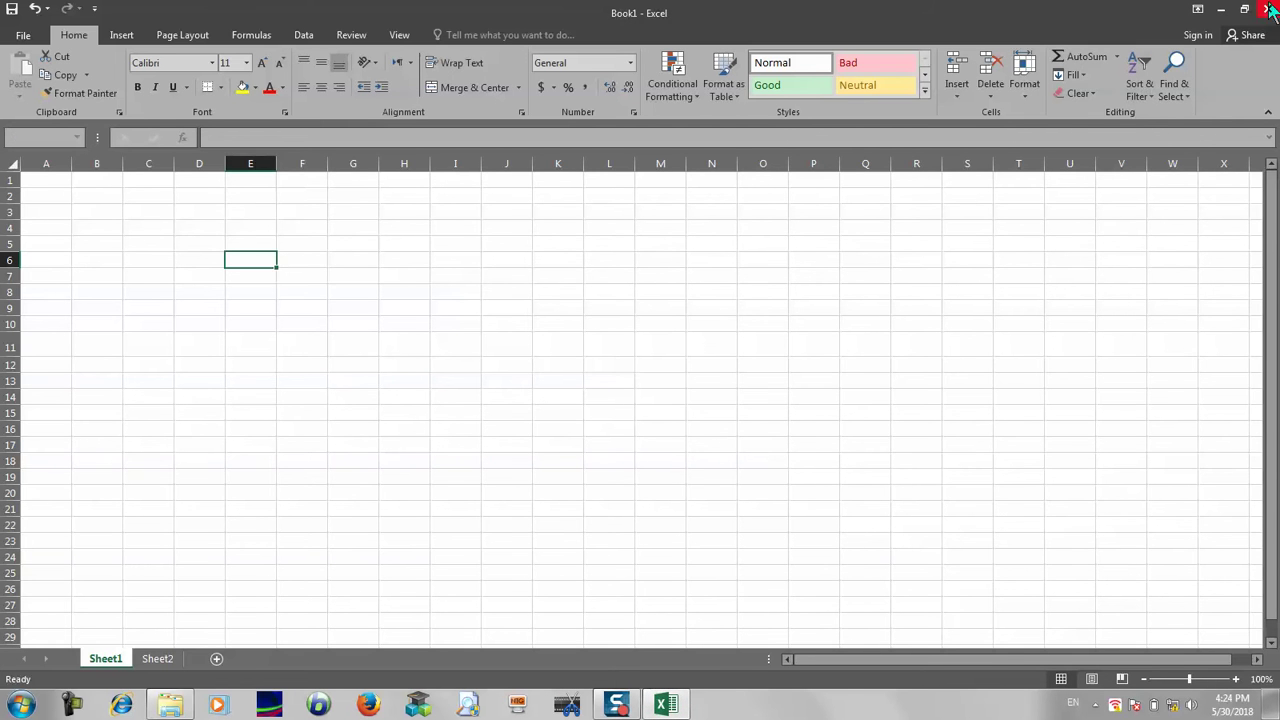
pyautogui.click(1271, 8)
# Step: Close Book1 with Don't Save, then open Database for School from the All Tutorial folder
pyautogui.click(640, 368)
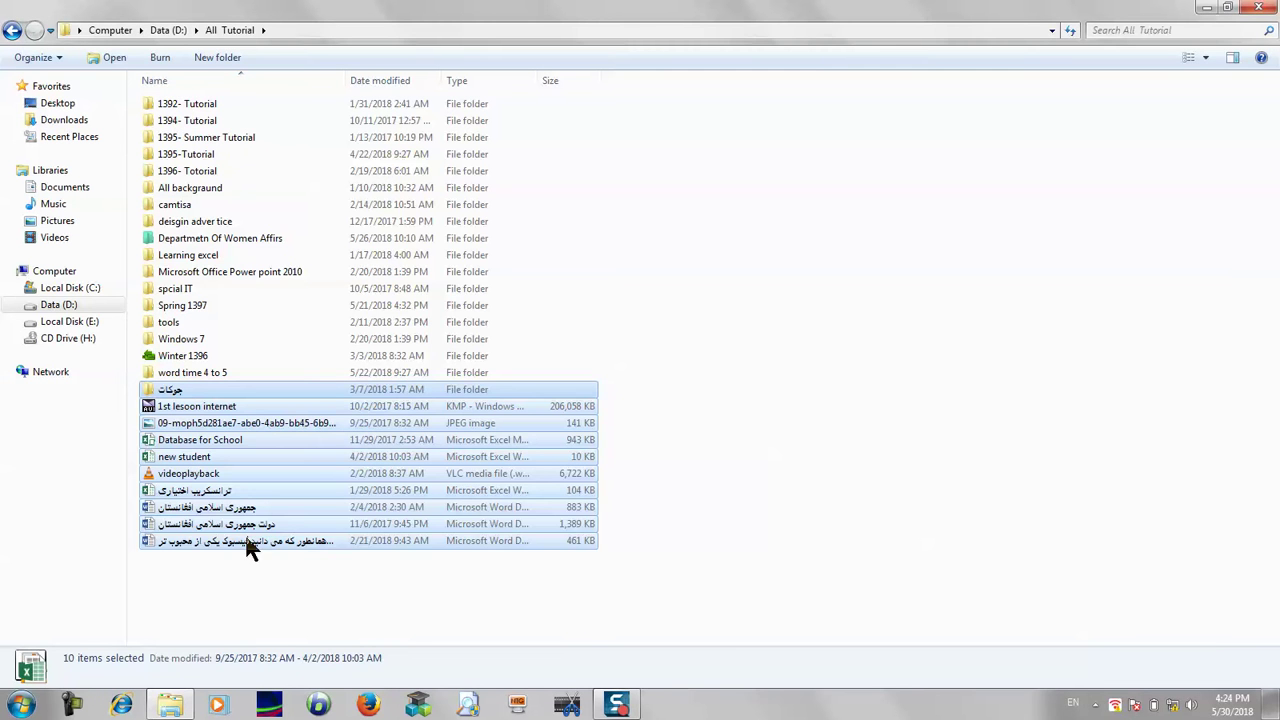
pyautogui.click(212, 441)
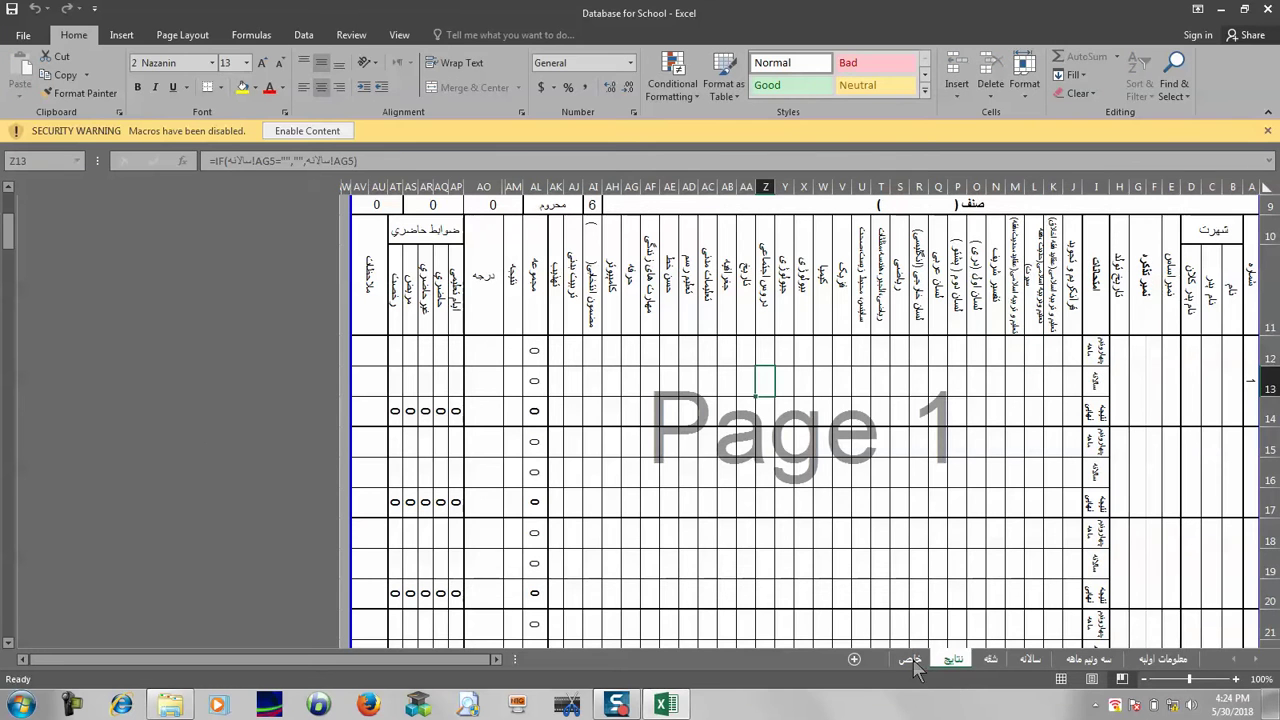
# Step: View the خلص and سه ونیم ماهه sheets, then close Database for School with Don't Save
pyautogui.click(912, 660)
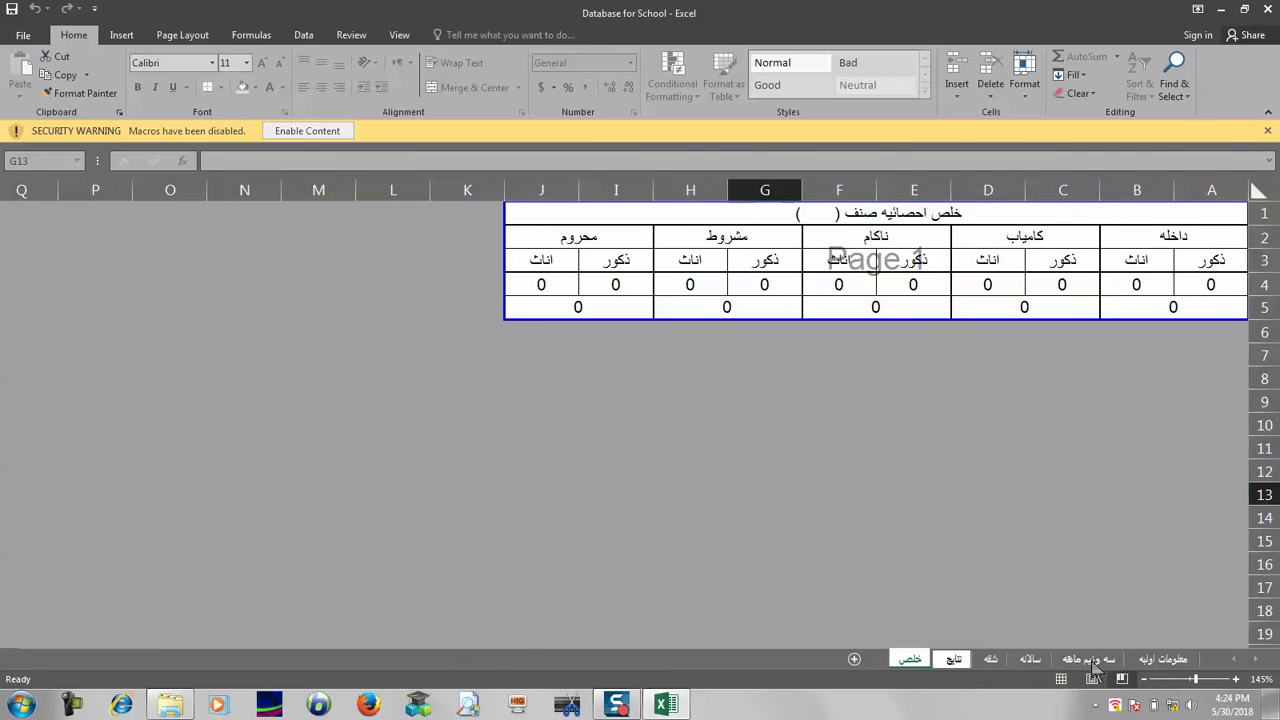
pyautogui.click(1090, 660)
pyautogui.click(1268, 8)
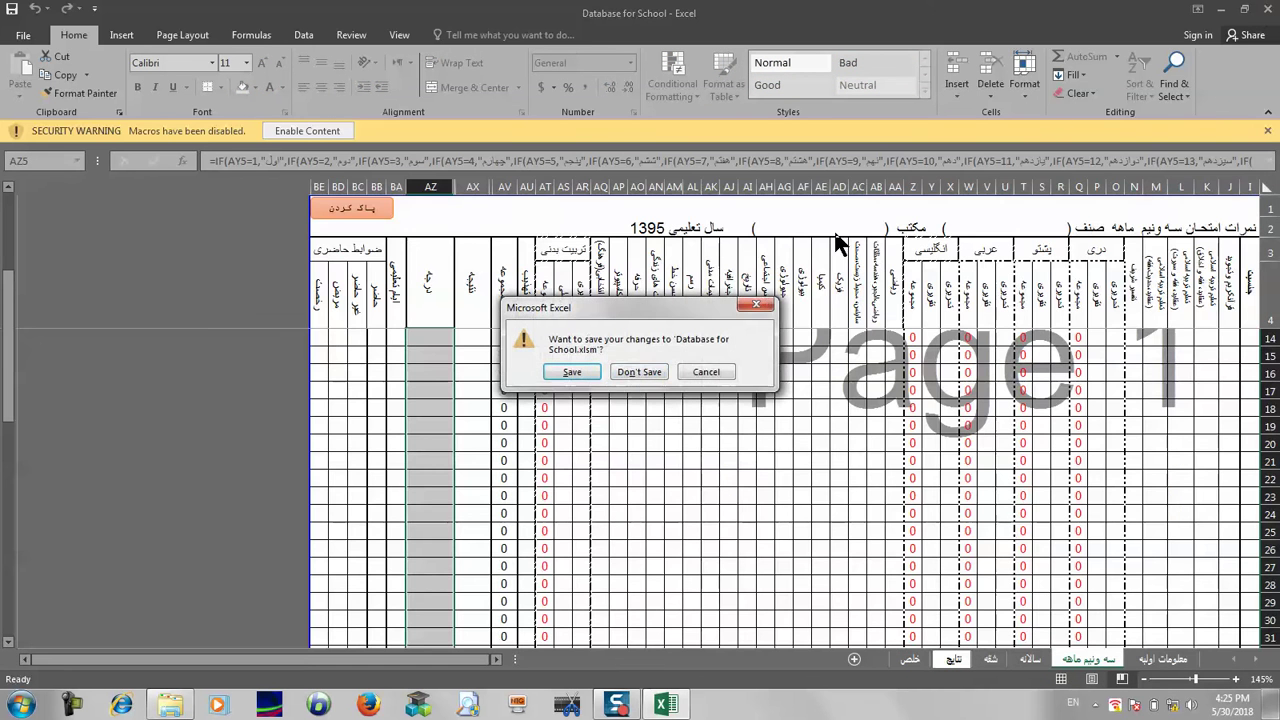
pyautogui.click(630, 374)
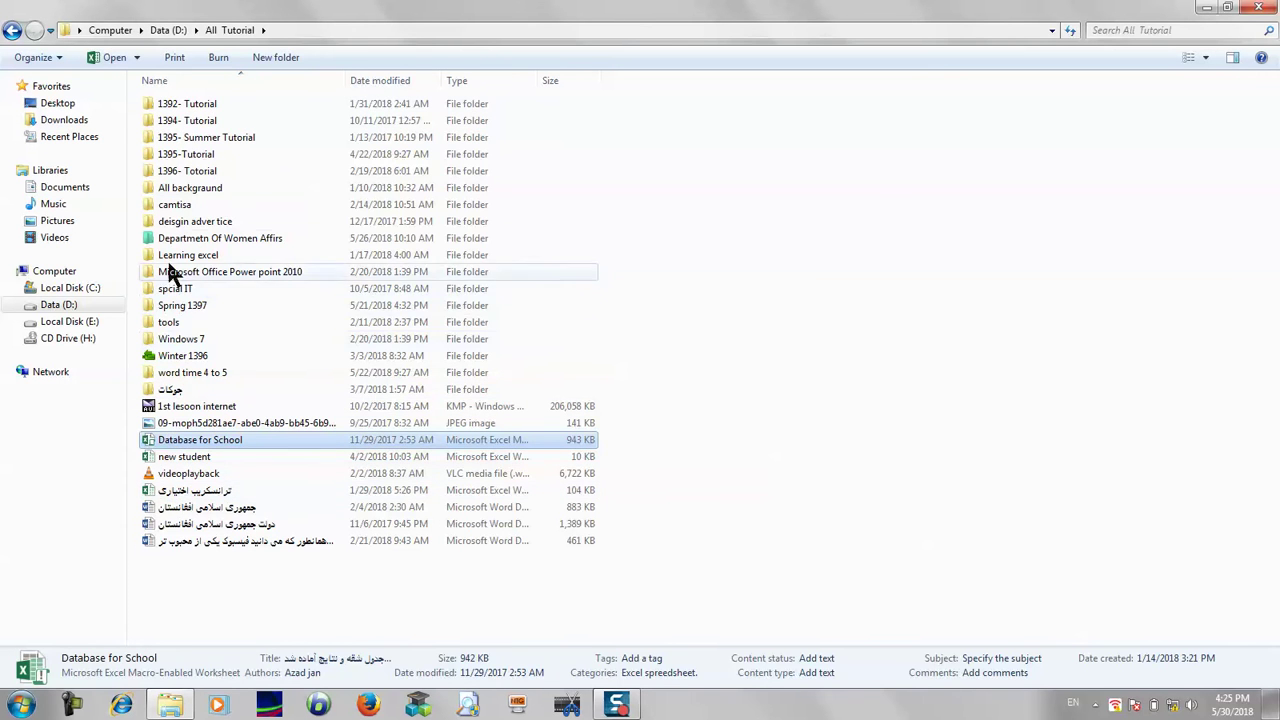
# Step: Back out to All Tutorial and open attendance 97 Blank from the Departmetn Of Women Affirs folder
pyautogui.doubleClick(170, 222)
pyautogui.press('BackSpace')
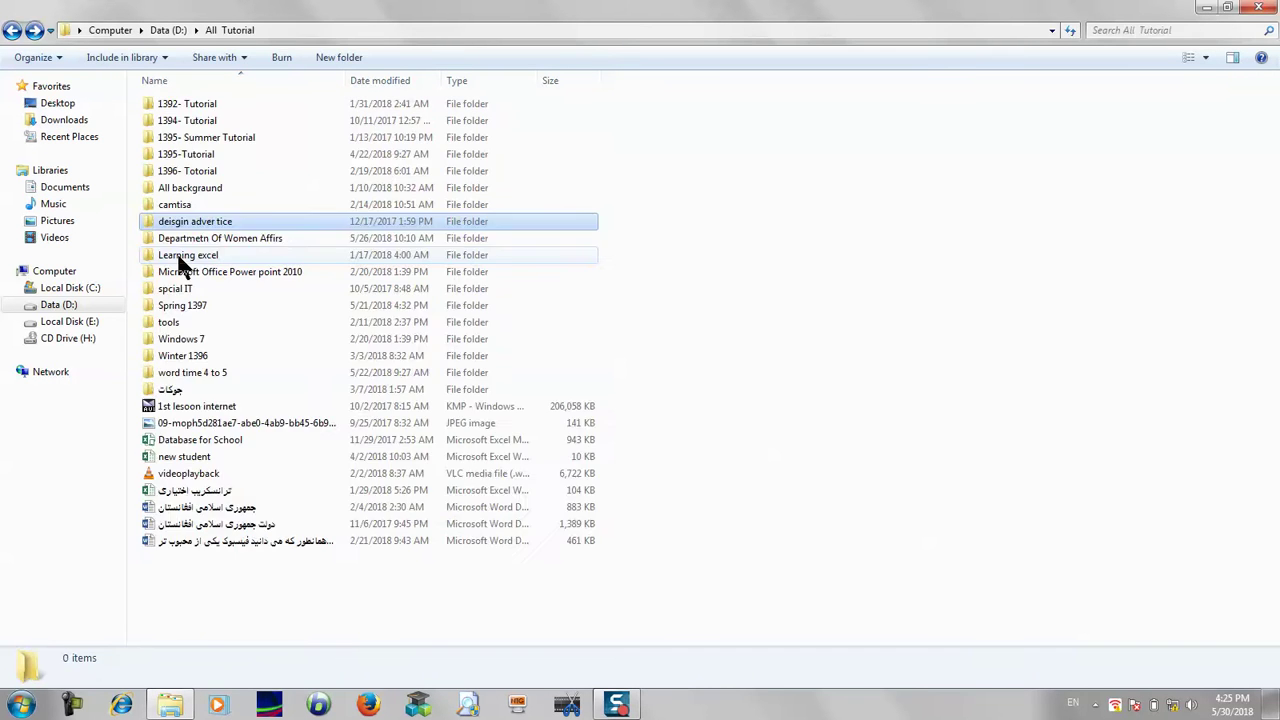
pyautogui.press('Down')
pyautogui.press('Return')
pyautogui.press('Down')
pyautogui.press('Down')
pyautogui.press('Down')
pyautogui.press('Down')
pyautogui.press('Down')
pyautogui.press('Down')
pyautogui.press('Down')
pyautogui.press('Down')
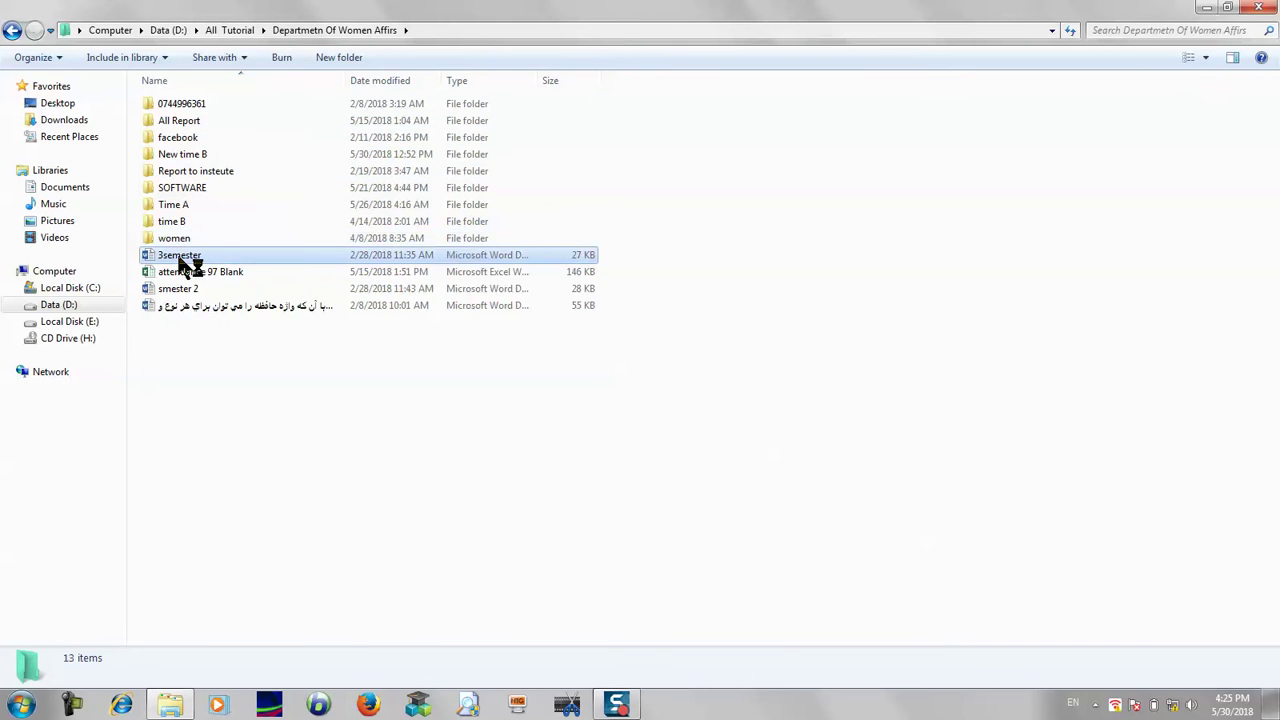
pyautogui.press('Down')
pyautogui.press('Return')
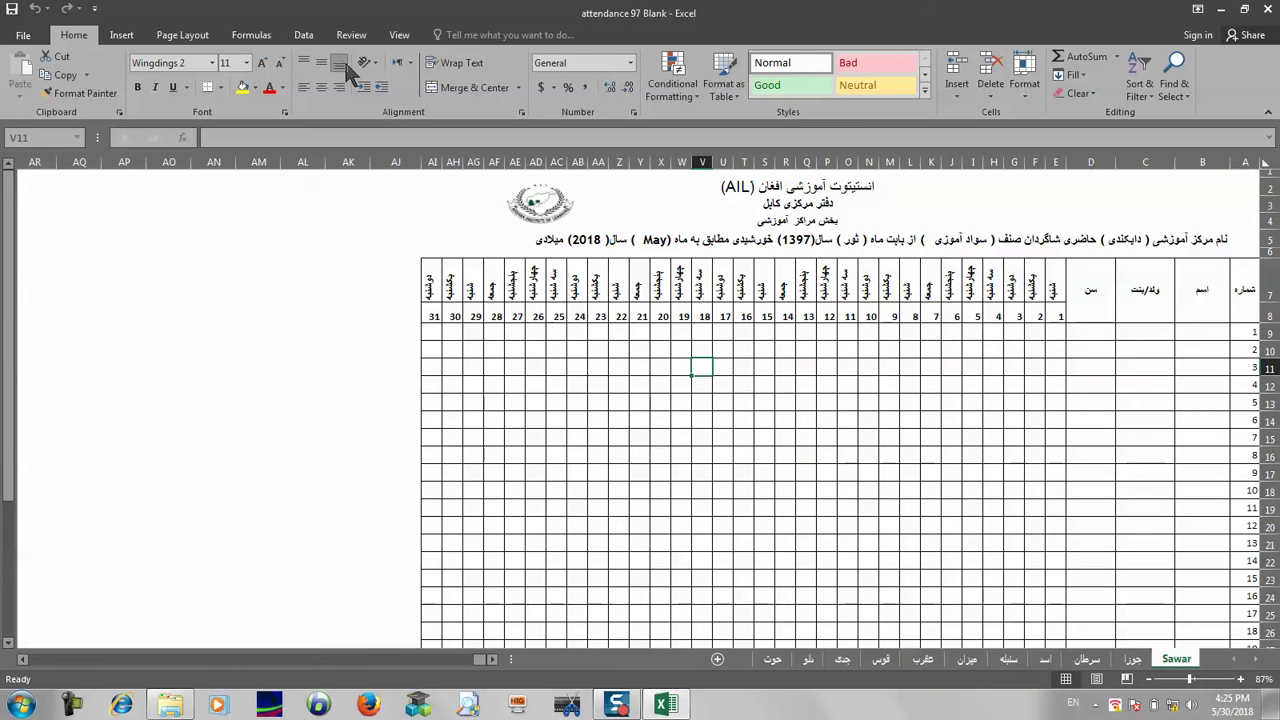
# Step: Unmerge the AIL title row 2, trying Top, Middle and Bottom alignment and ending on Bottom
pyautogui.click(785, 189)
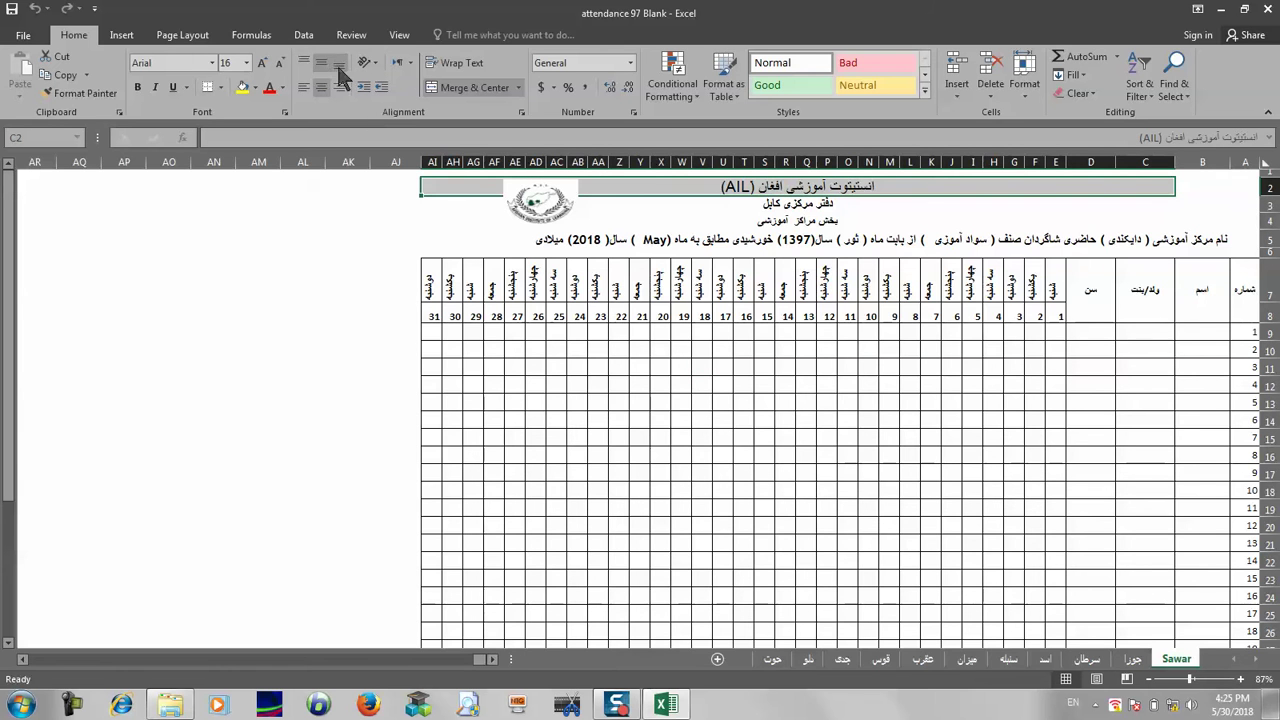
pyautogui.click(305, 63)
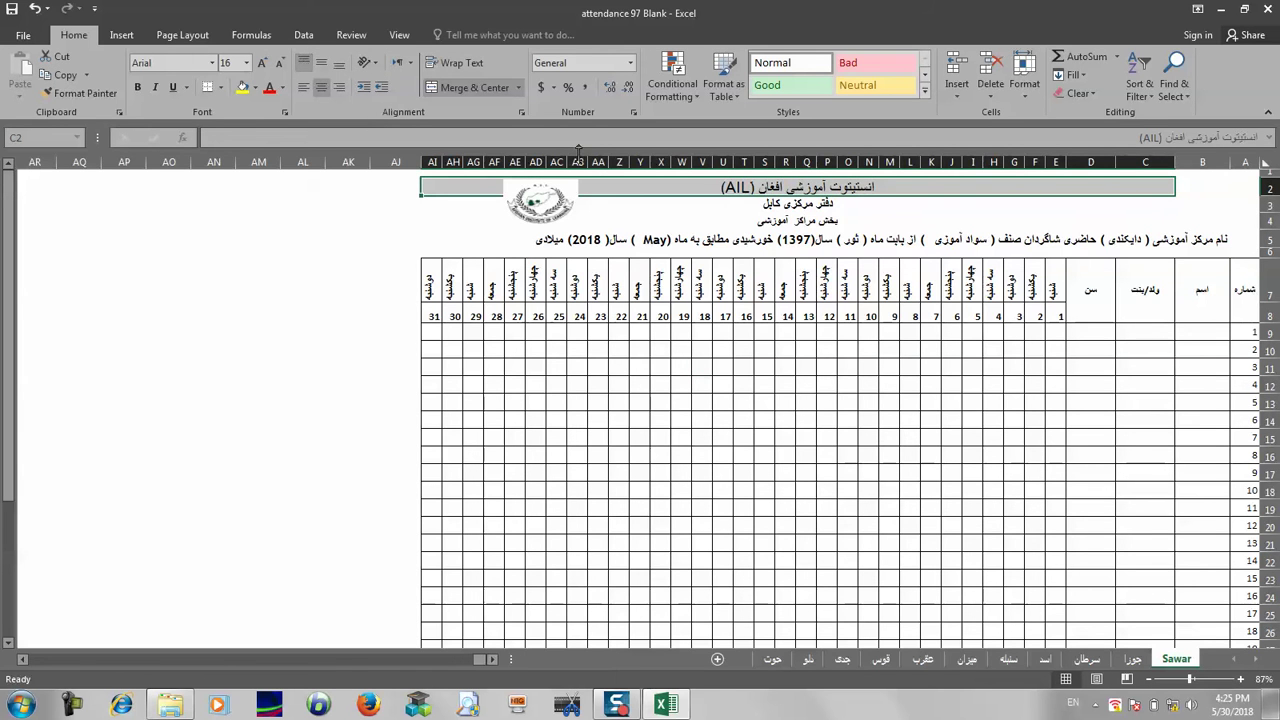
pyautogui.moveTo(965, 185); pyautogui.dragTo(573, 186)
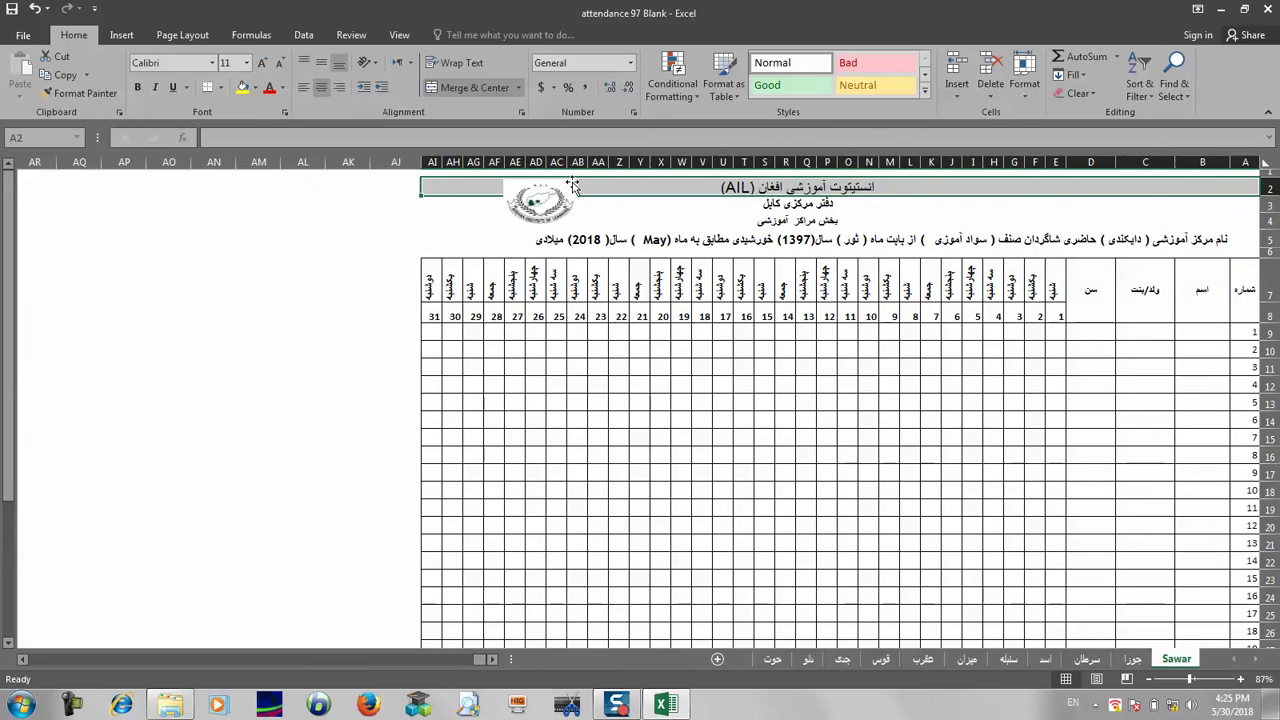
pyautogui.click(460, 88)
pyautogui.click(323, 64)
pyautogui.click(305, 62)
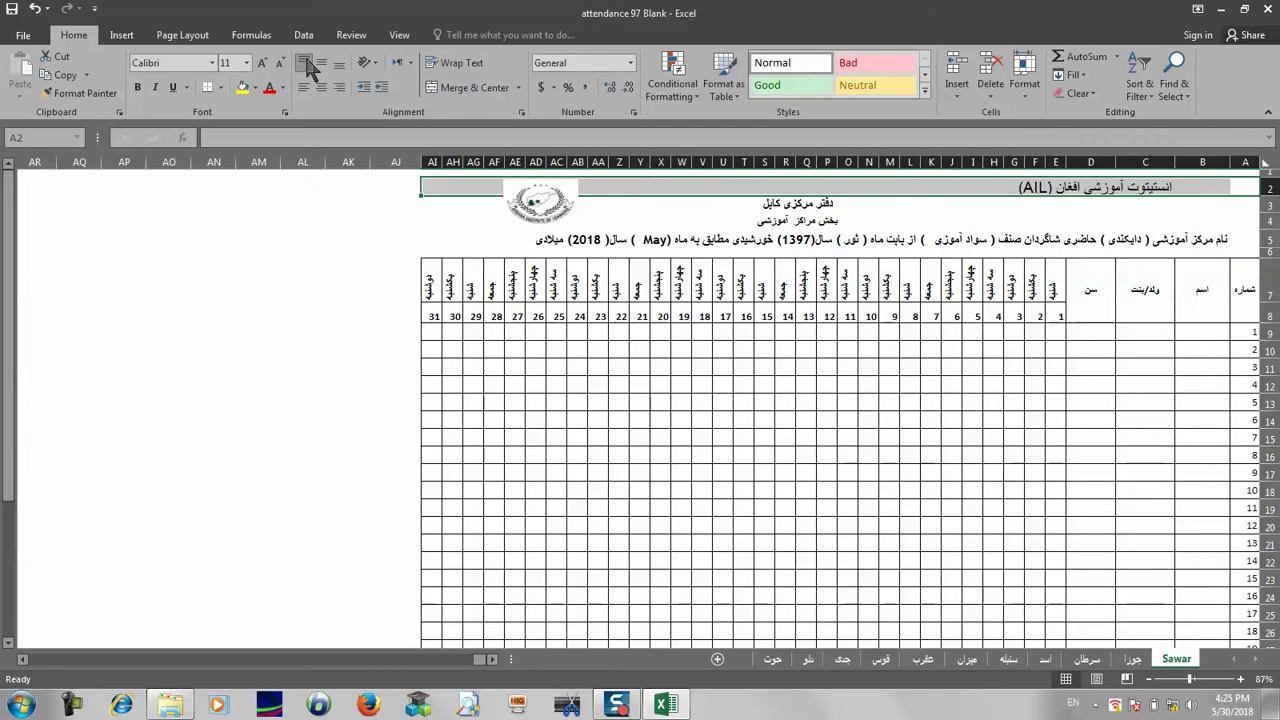
pyautogui.click(340, 64)
pyautogui.click(341, 66)
# Step: Make row 2 taller and right-align the title after trying the other alignments
pyautogui.moveTo(1270, 196); pyautogui.dragTo(1270, 213)
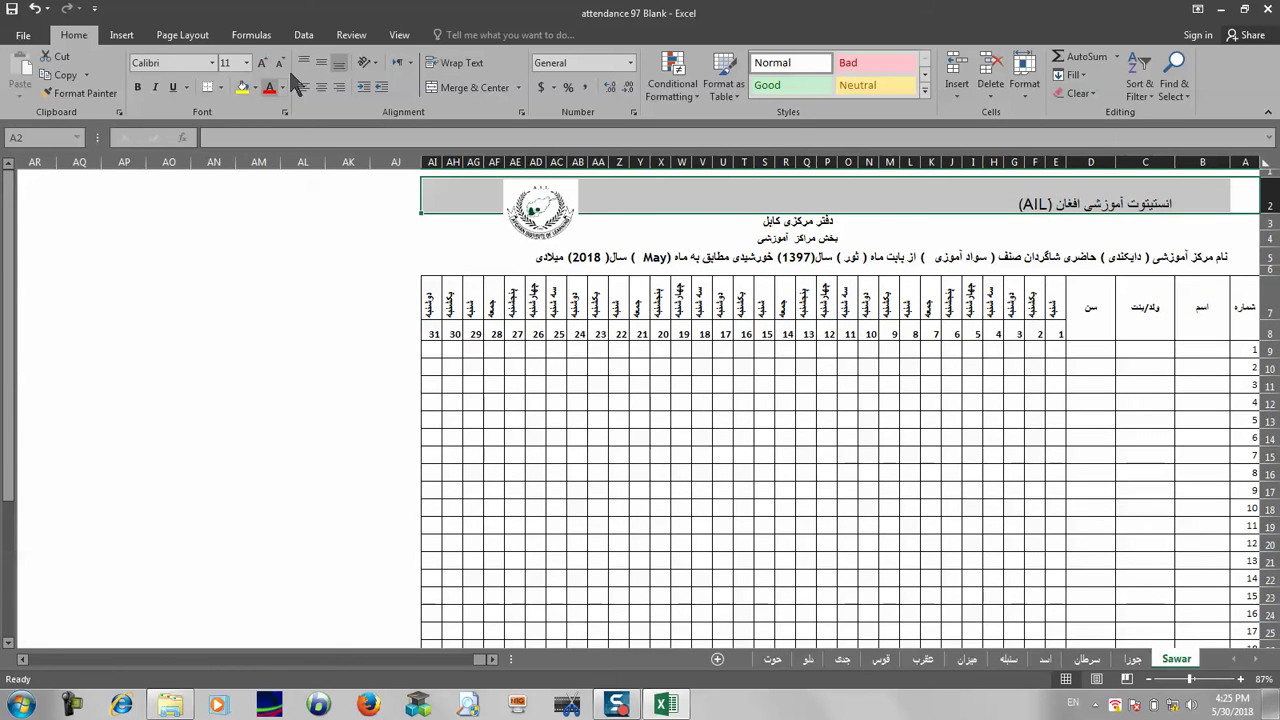
pyautogui.click(321, 64)
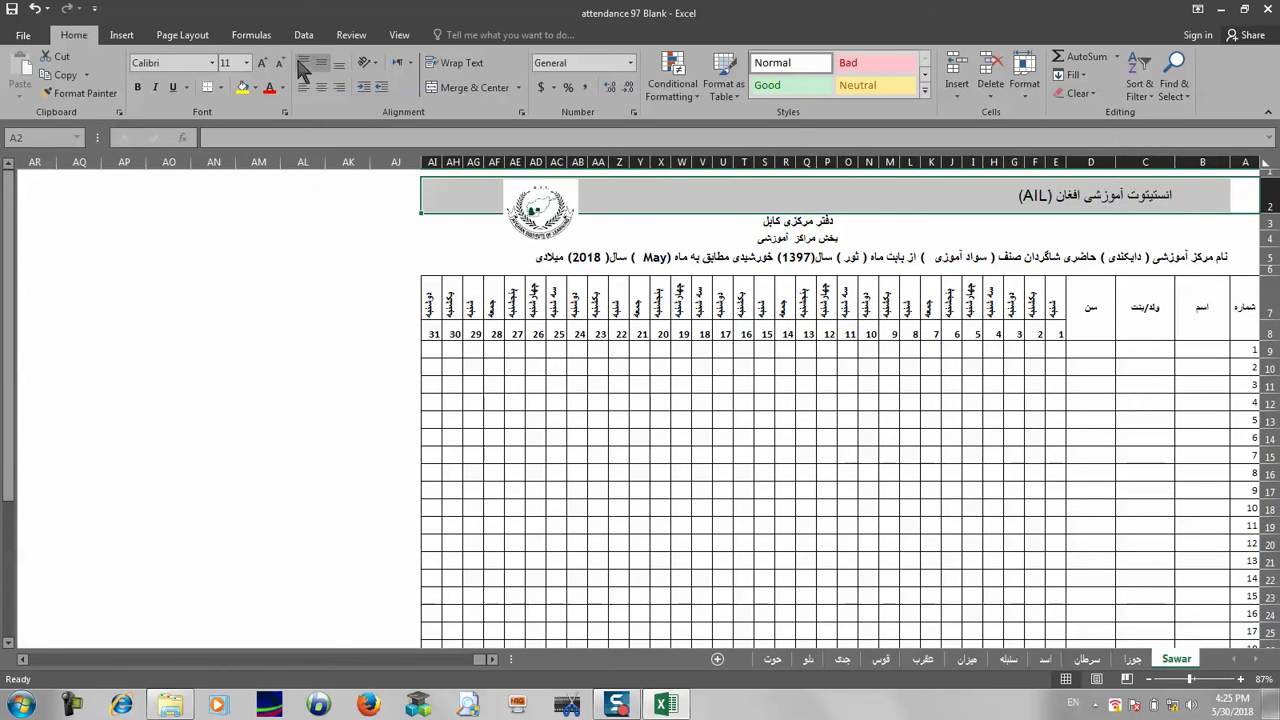
pyautogui.click(305, 64)
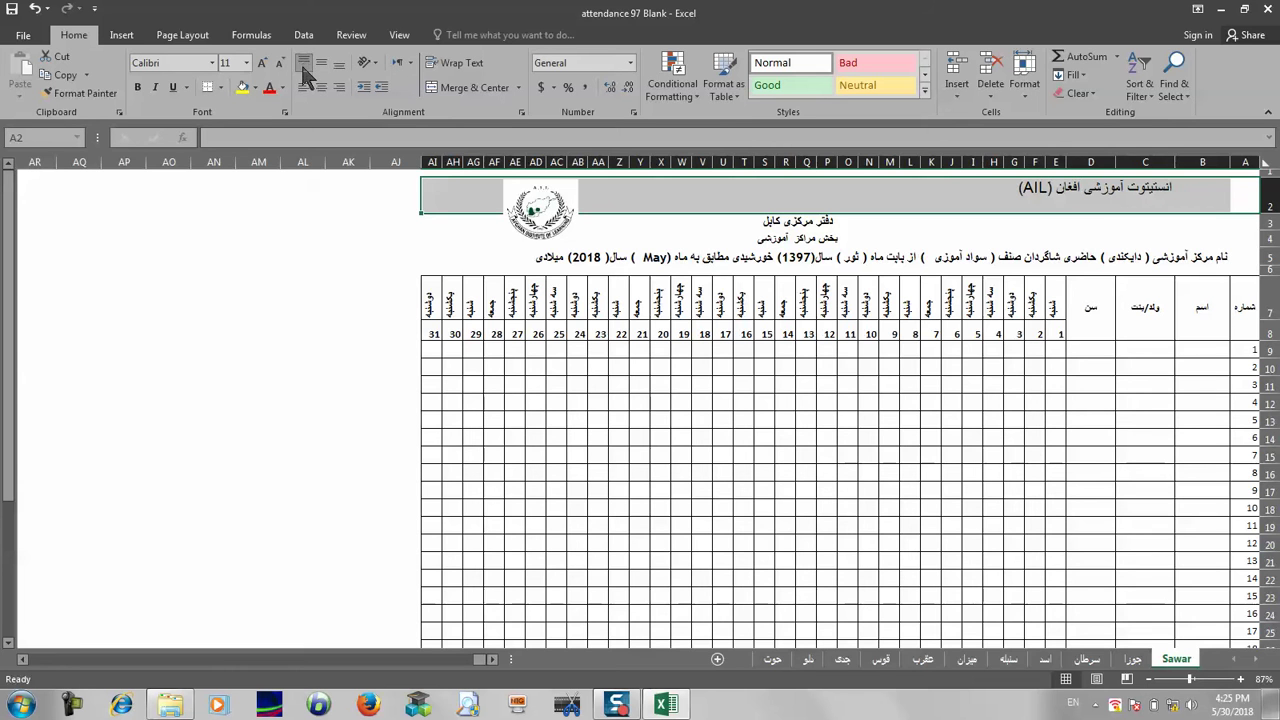
pyautogui.click(321, 64)
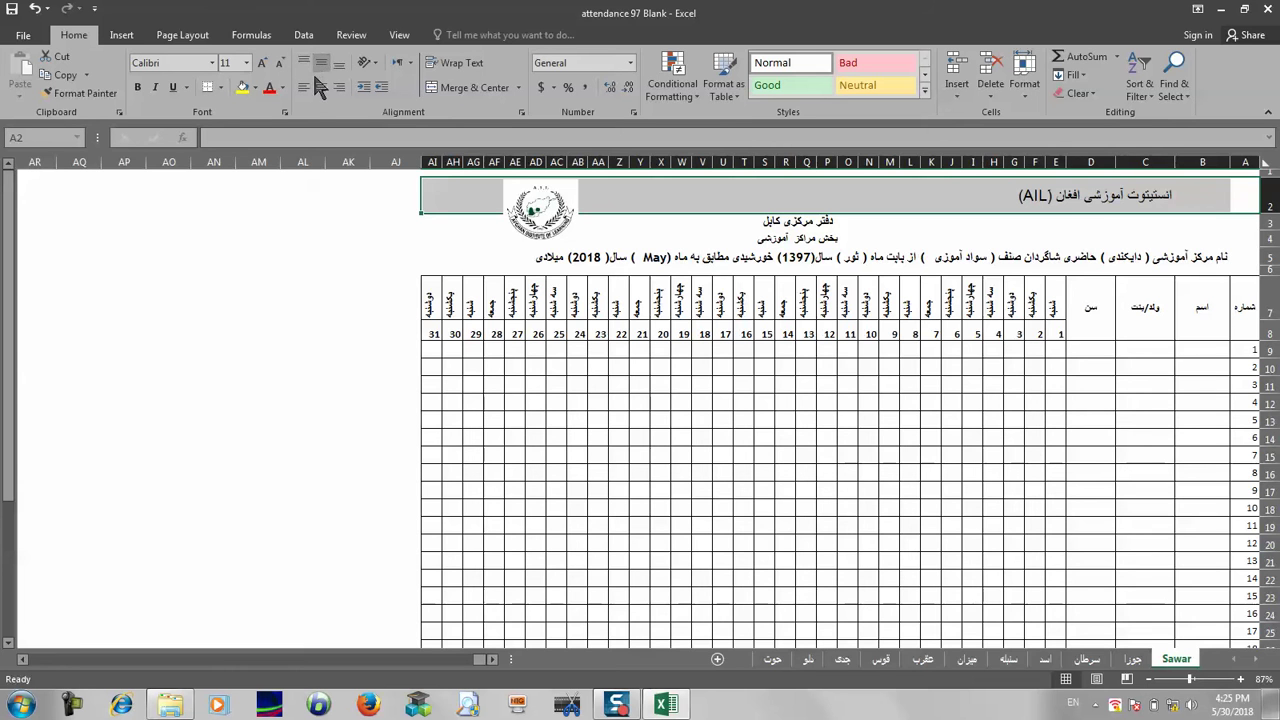
pyautogui.click(304, 87)
pyautogui.click(321, 87)
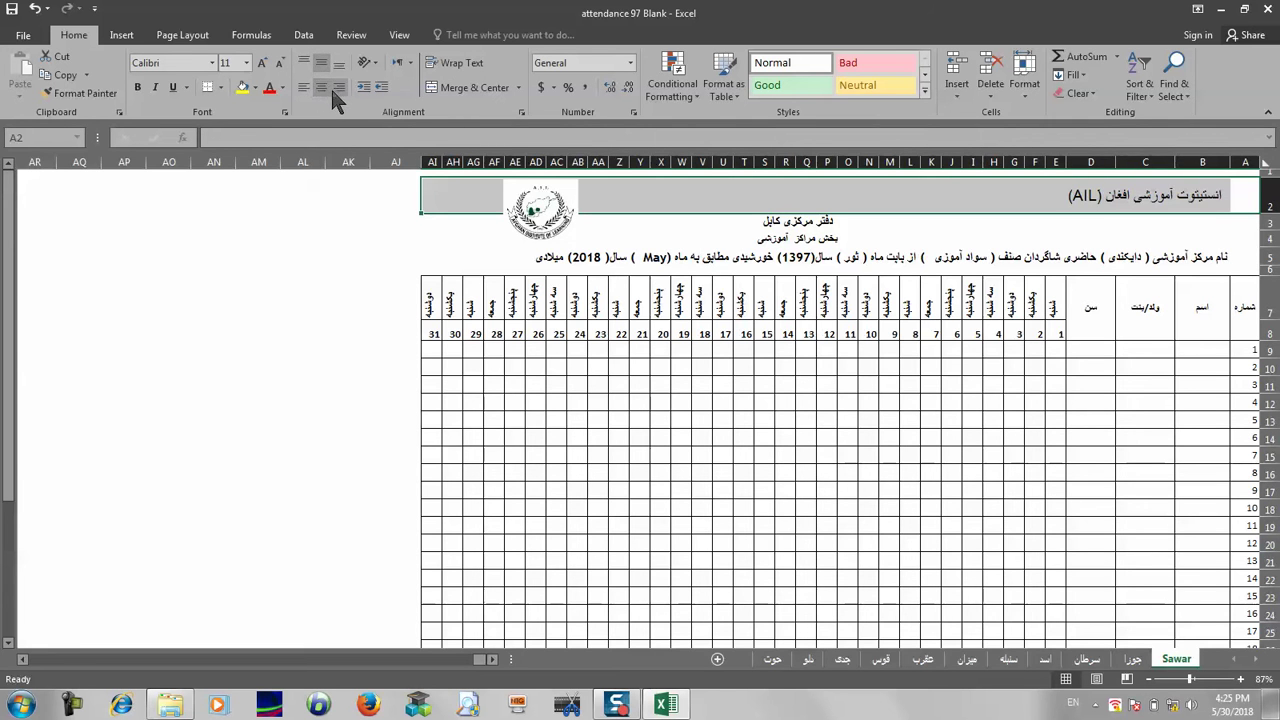
pyautogui.click(338, 88)
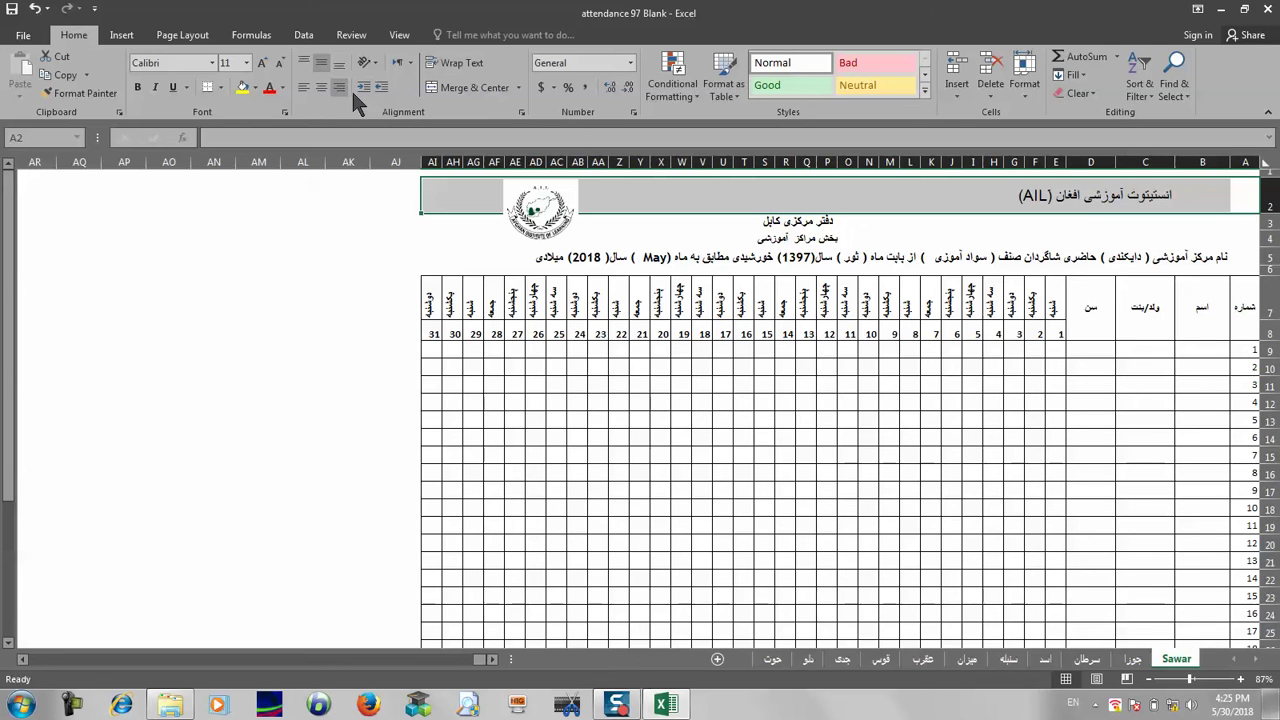
# Step: Increase the title's indent five steps to move it away from the right edge
pyautogui.click(378, 87)
pyautogui.click(378, 87)
pyautogui.click(378, 87)
pyautogui.click(376, 87)
pyautogui.click(377, 88)
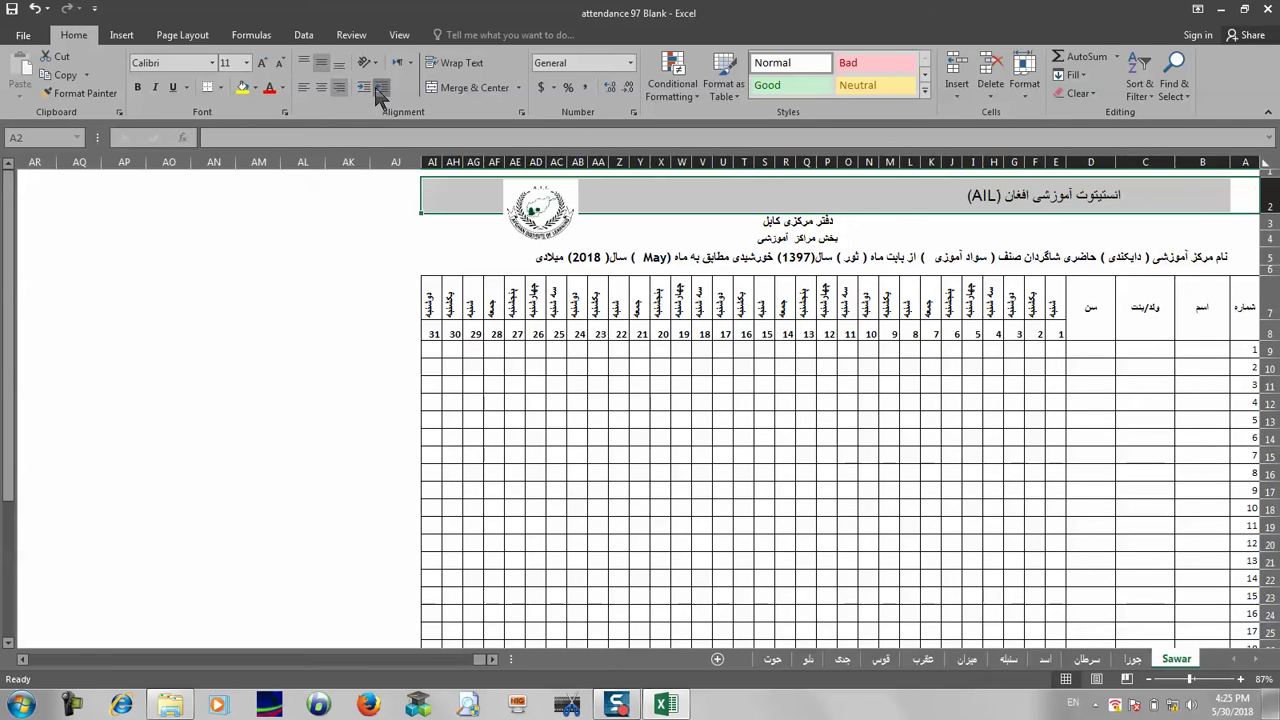
pyautogui.click(378, 88)
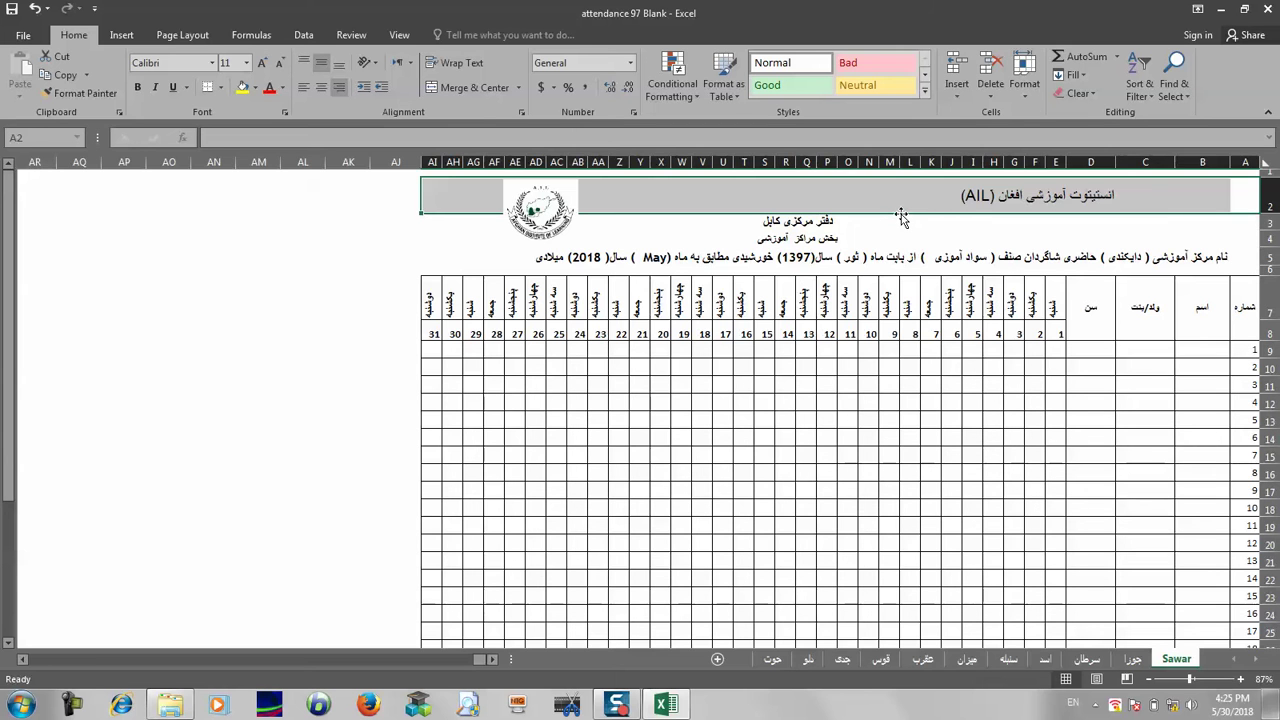
pyautogui.moveTo(86, 271)
pyautogui.mouseDown()
pyautogui.moveTo(300, 270)
pyautogui.moveTo(317, 380)
pyautogui.mouseUp()
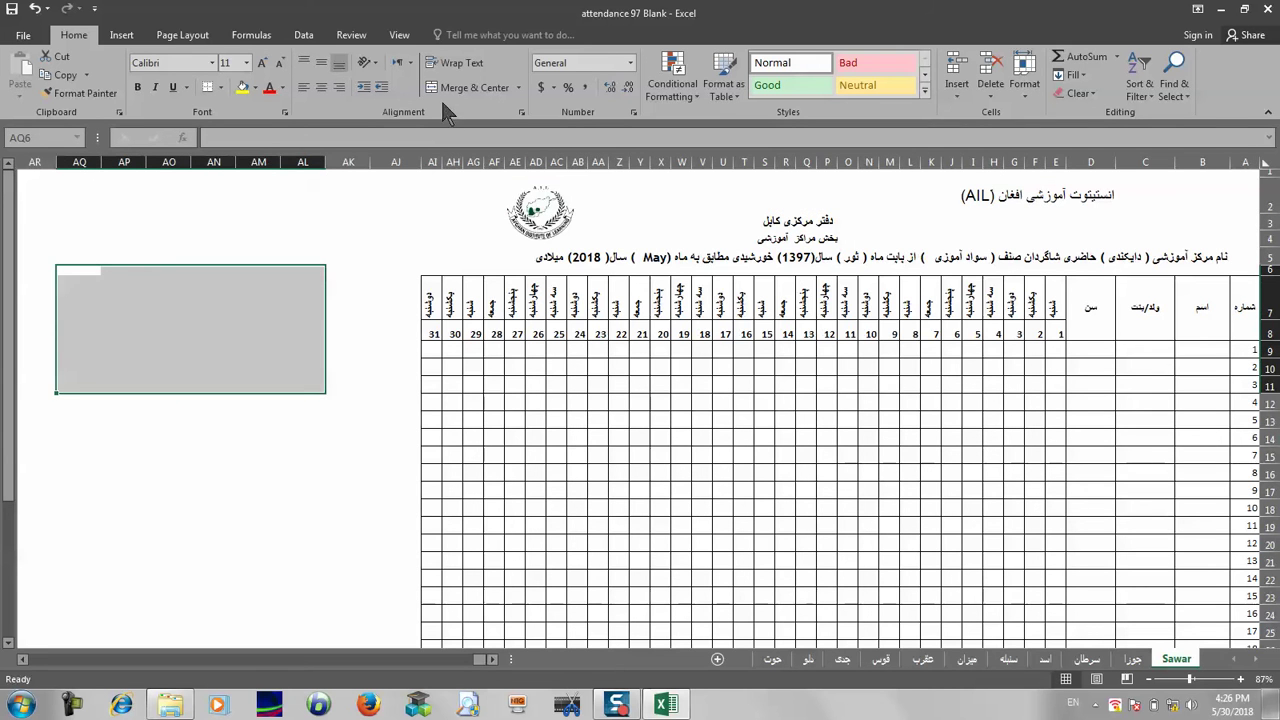
# Step: Merge the blank block AL6:AQ11 into one cell and select the title cell I2
pyautogui.click(470, 87)
pyautogui.click(1137, 185)
pyautogui.press('Left')
pyautogui.click(972, 195)
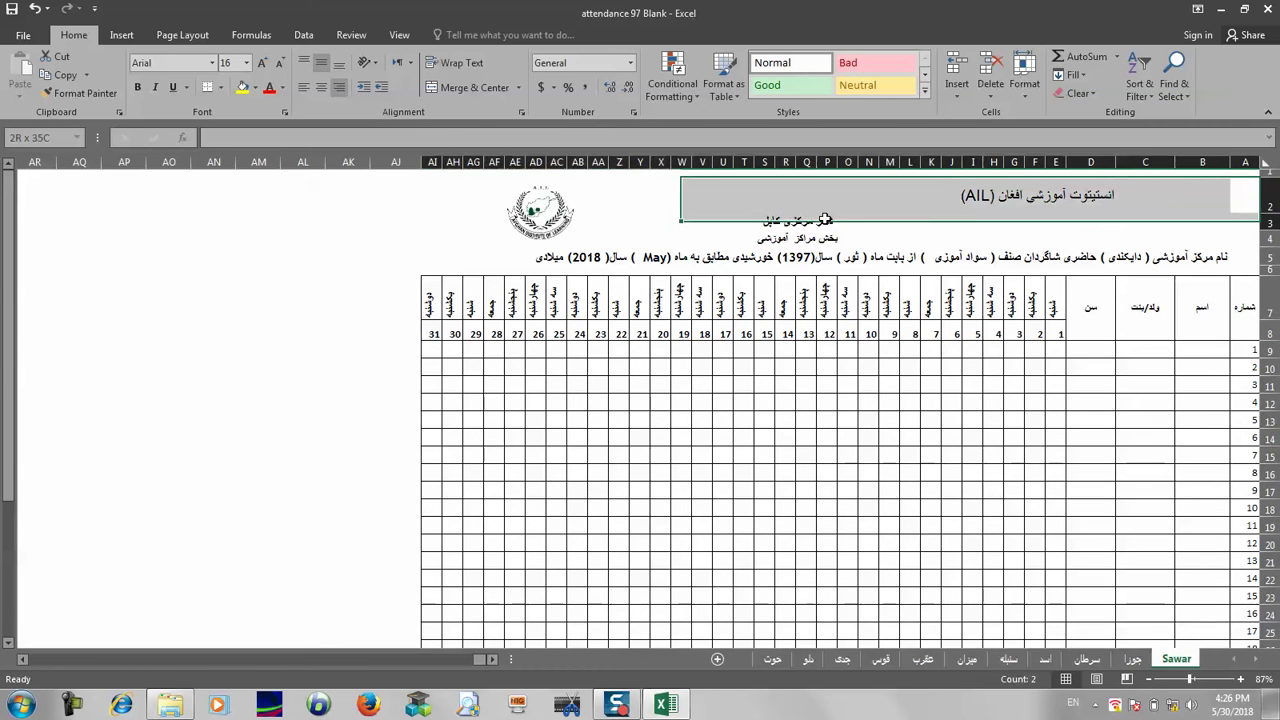
# Step: Merge the title across A2:AA2 and centre it, after trying left and right alignment
pyautogui.moveTo(1250, 188); pyautogui.dragTo(590, 200)
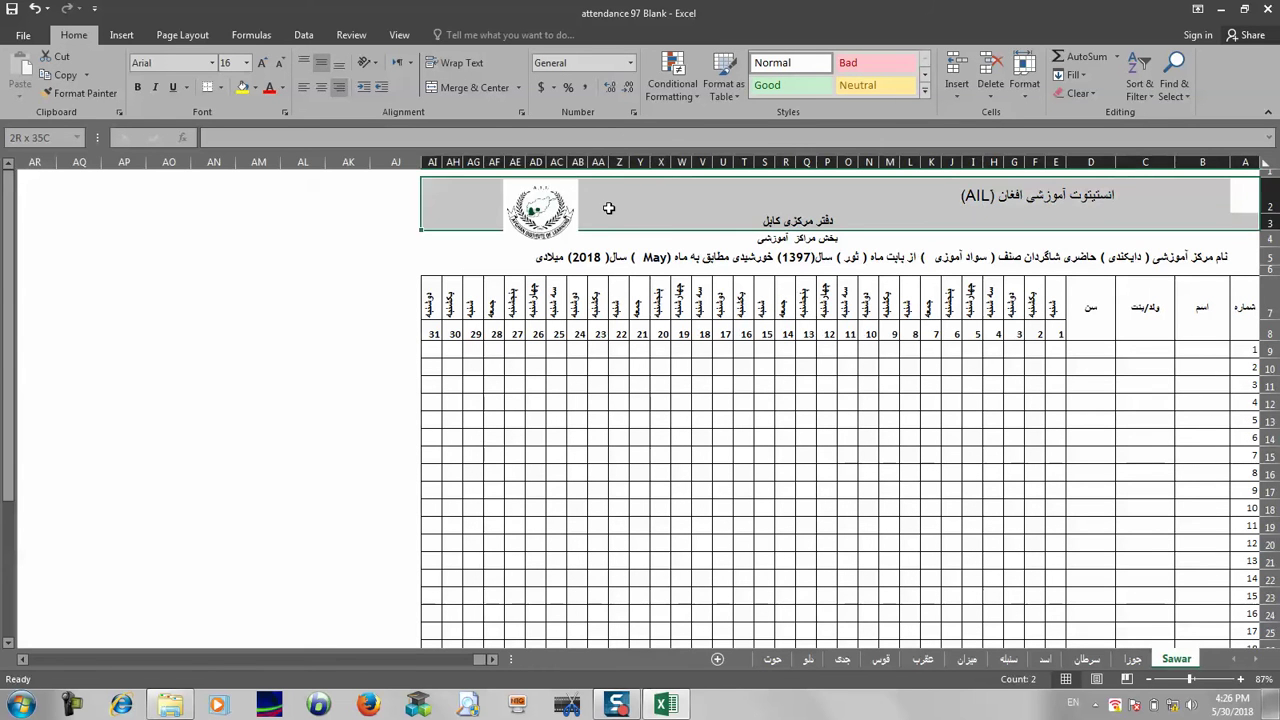
pyautogui.click(452, 90)
pyautogui.click(305, 88)
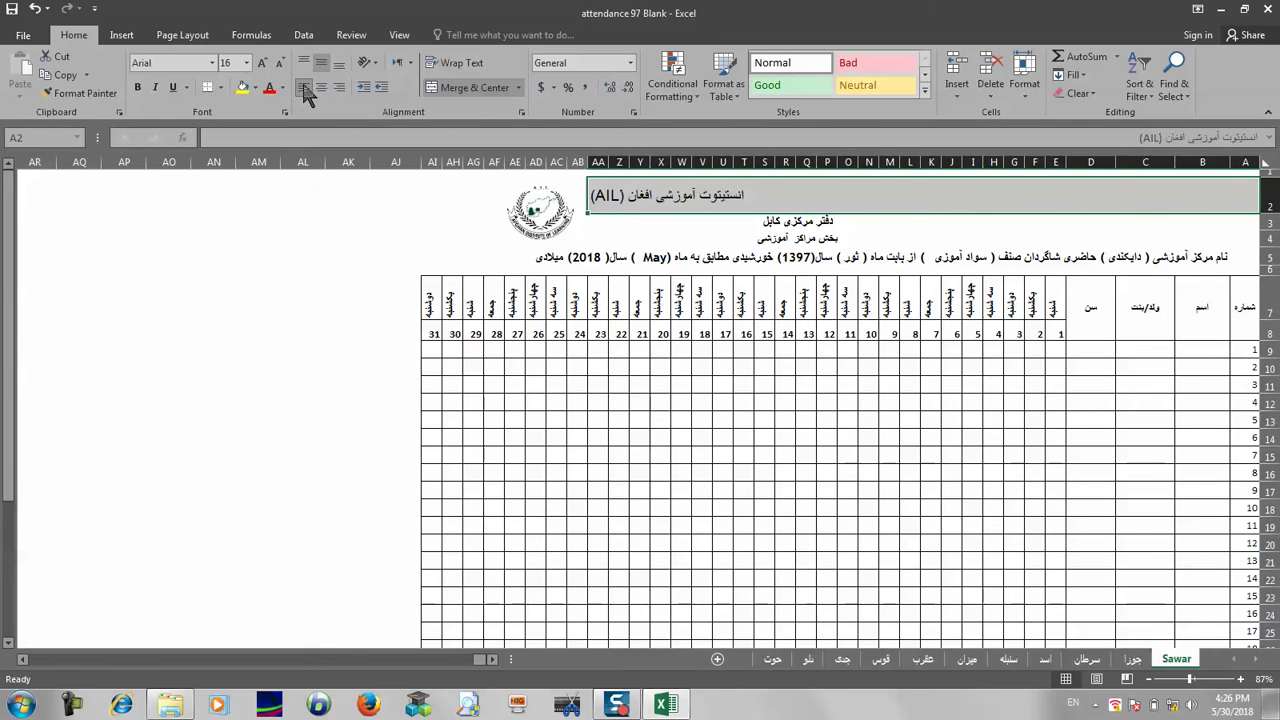
pyautogui.click(321, 88)
pyautogui.click(339, 88)
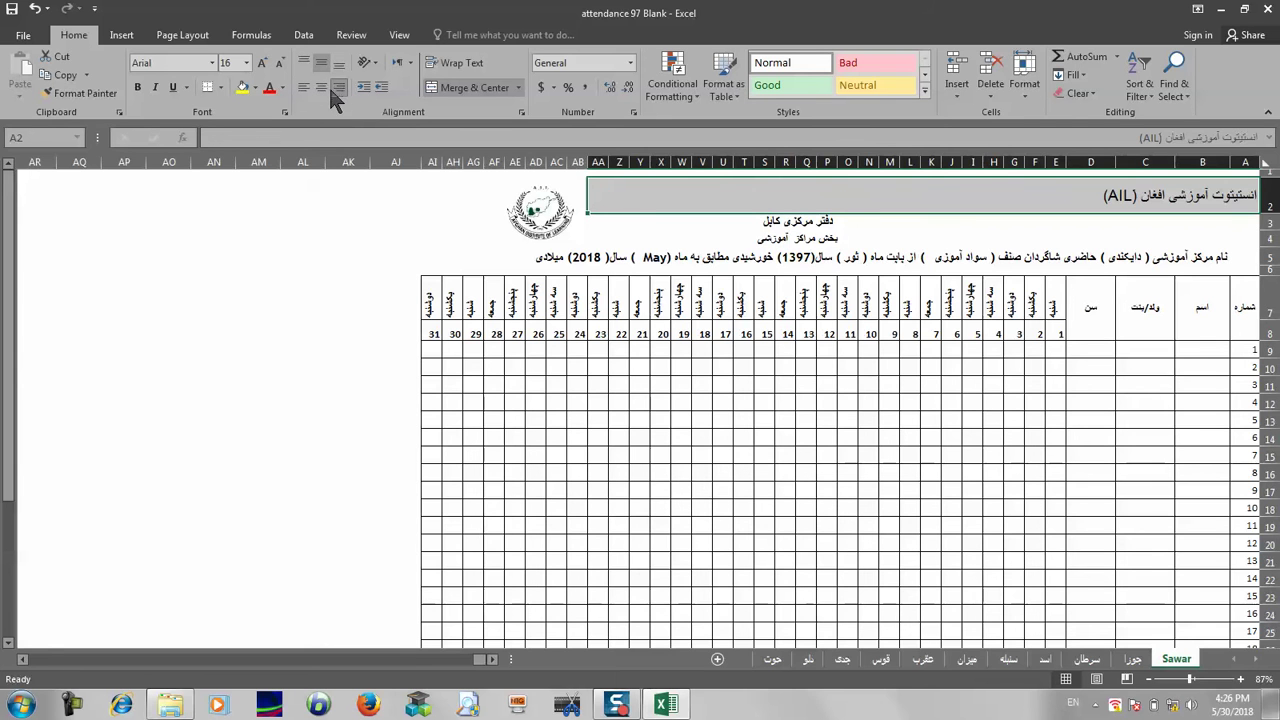
pyautogui.click(328, 86)
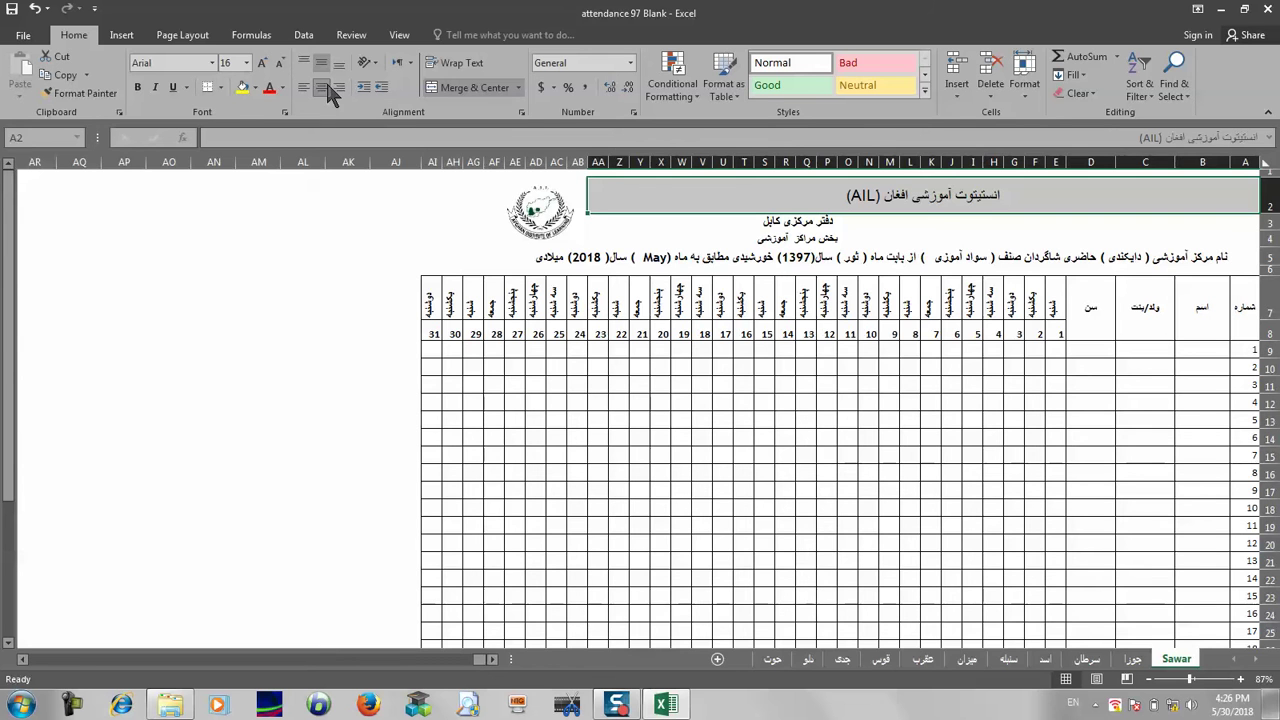
pyautogui.click(377, 74)
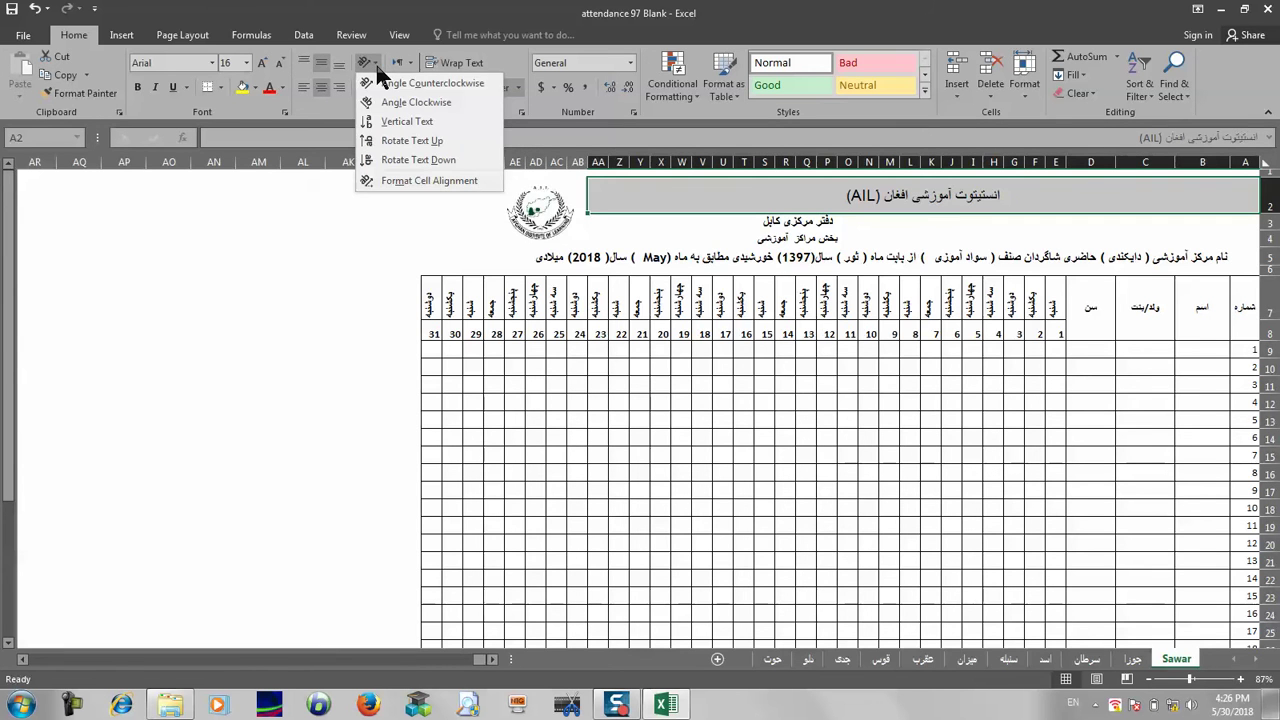
pyautogui.click(690, 268)
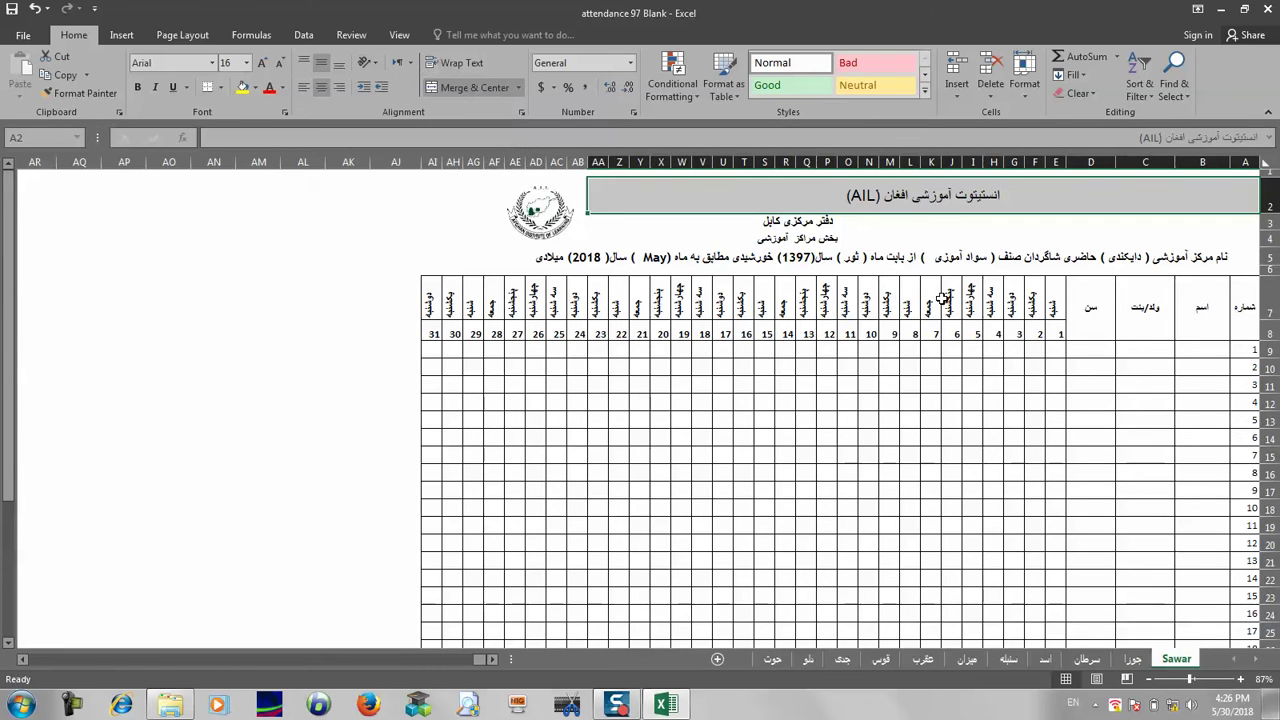
pyautogui.moveTo(1033, 300); pyautogui.dragTo(432, 302)
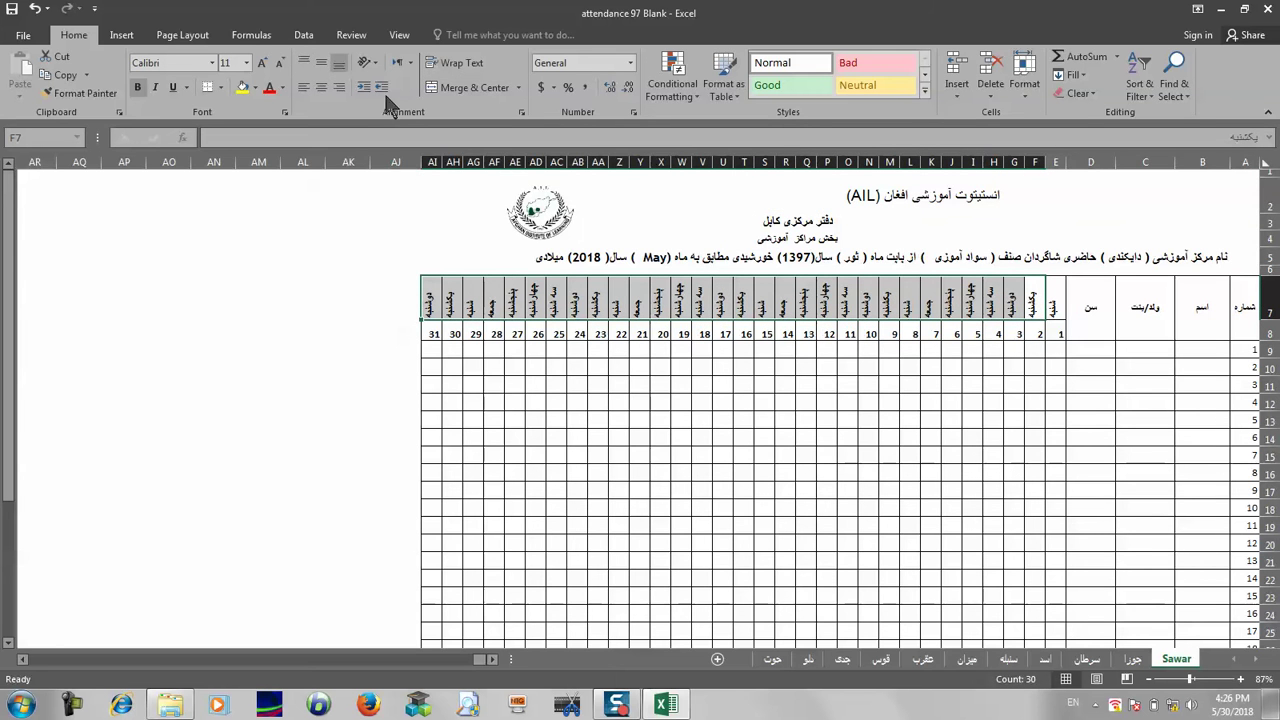
pyautogui.click(380, 66)
pyautogui.click(396, 88)
pyautogui.click(372, 64)
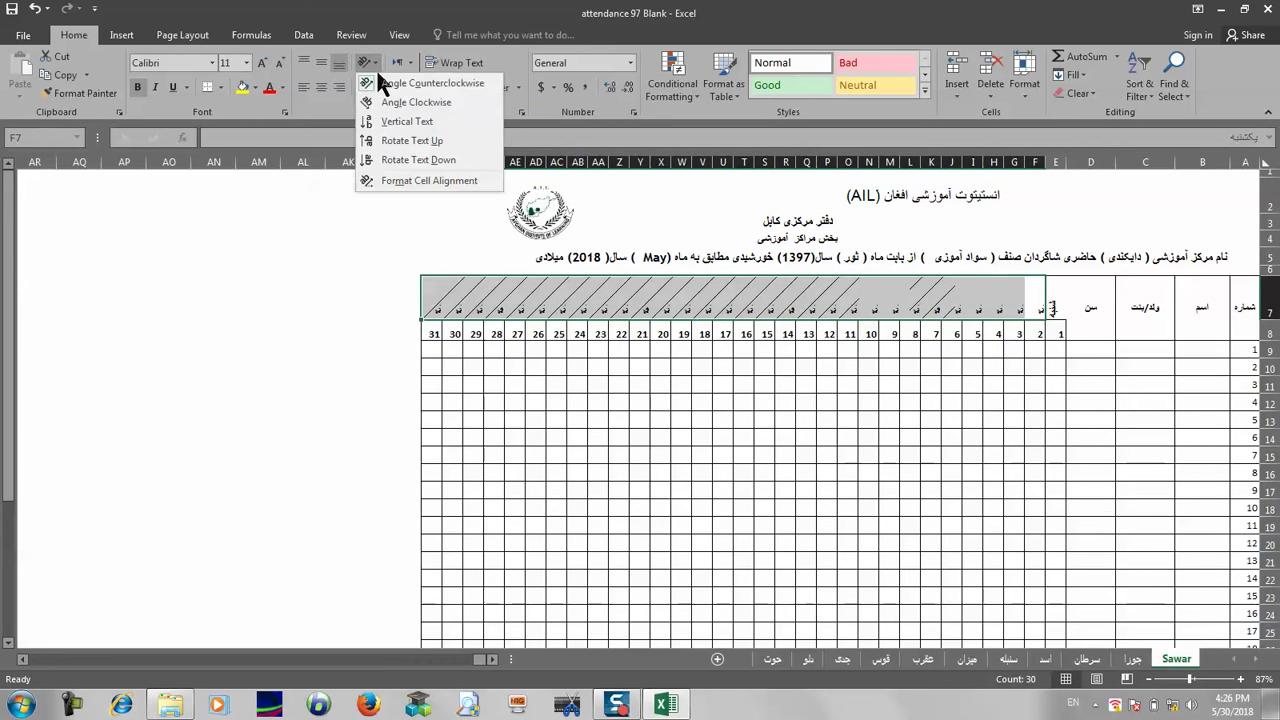
pyautogui.click(386, 104)
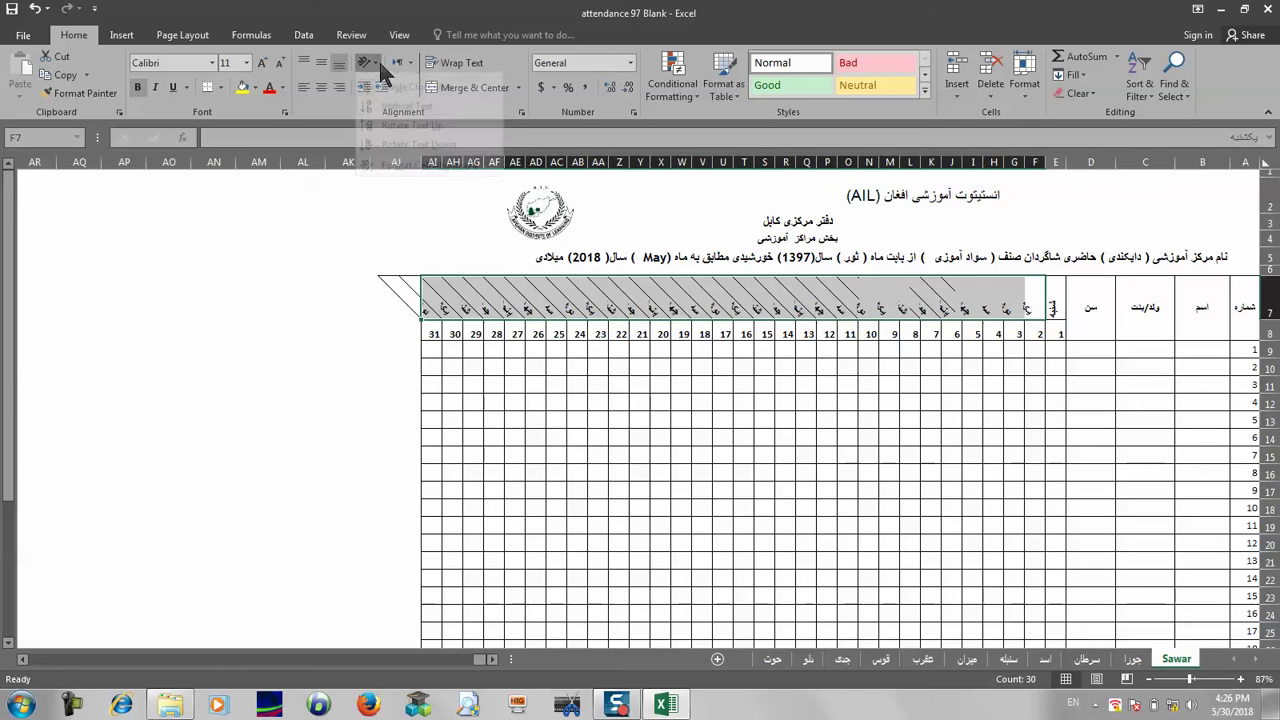
pyautogui.click(378, 63)
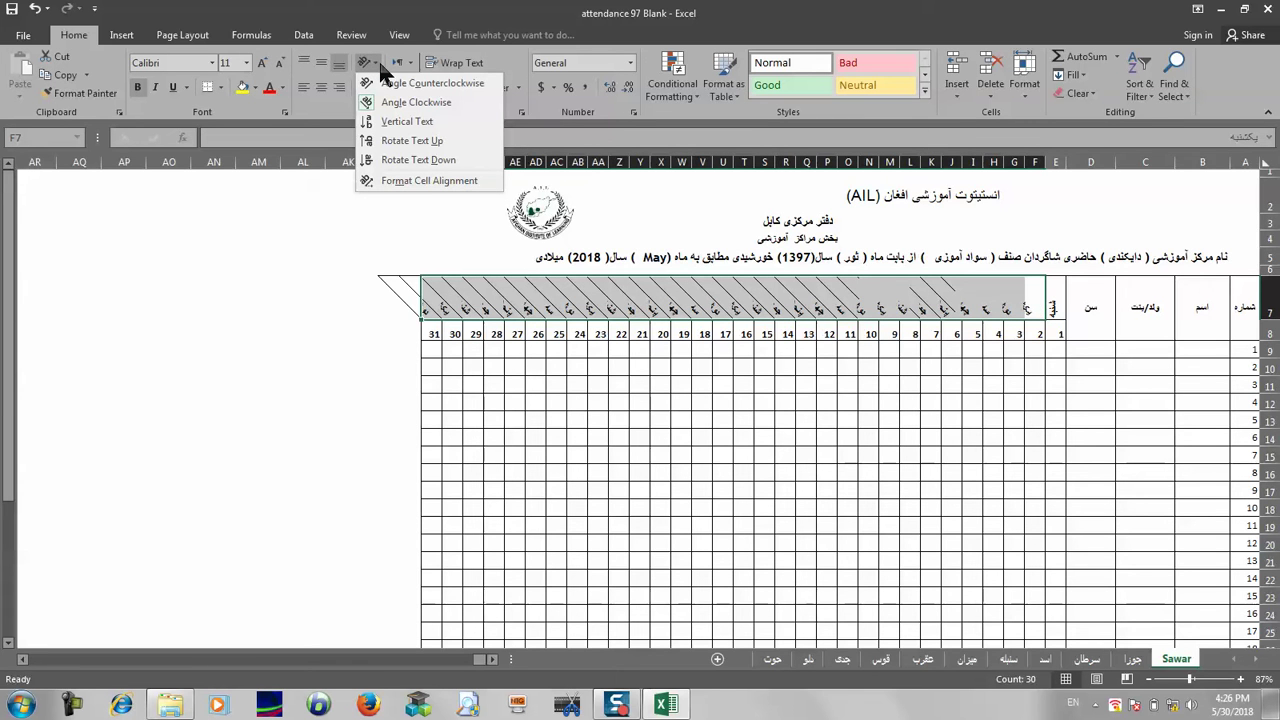
pyautogui.click(394, 122)
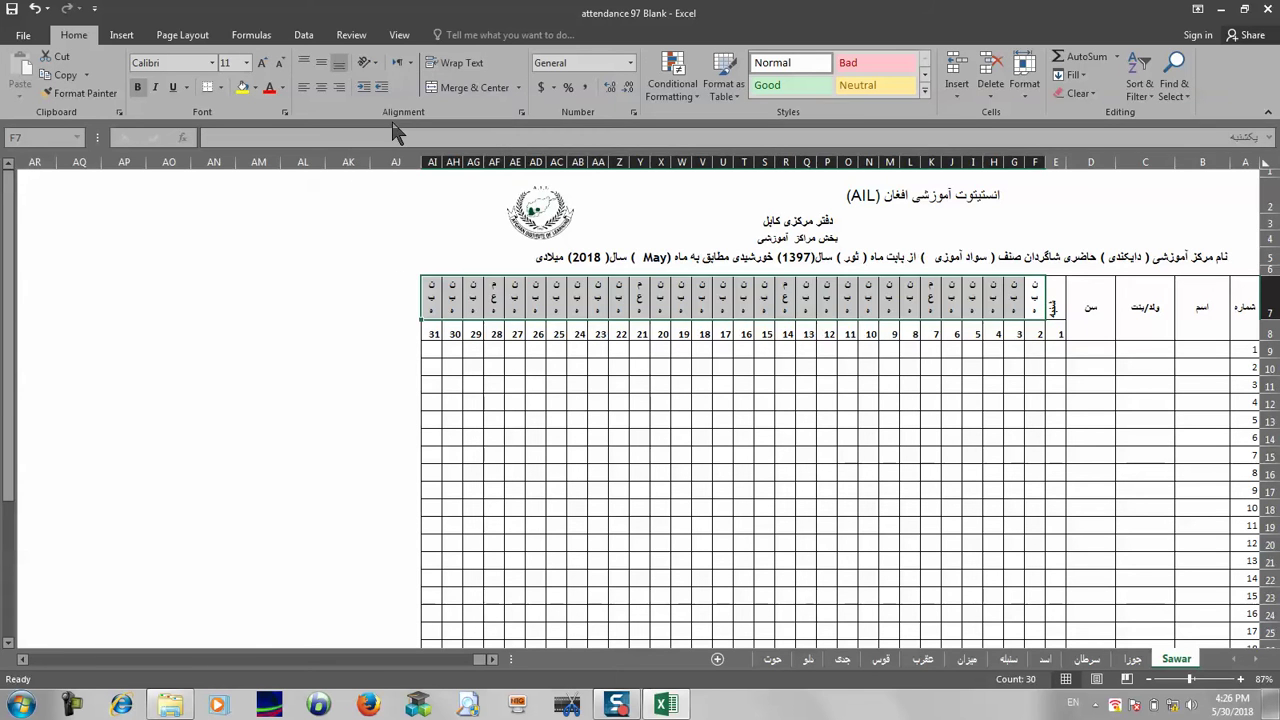
pyautogui.click(380, 62)
pyautogui.click(378, 142)
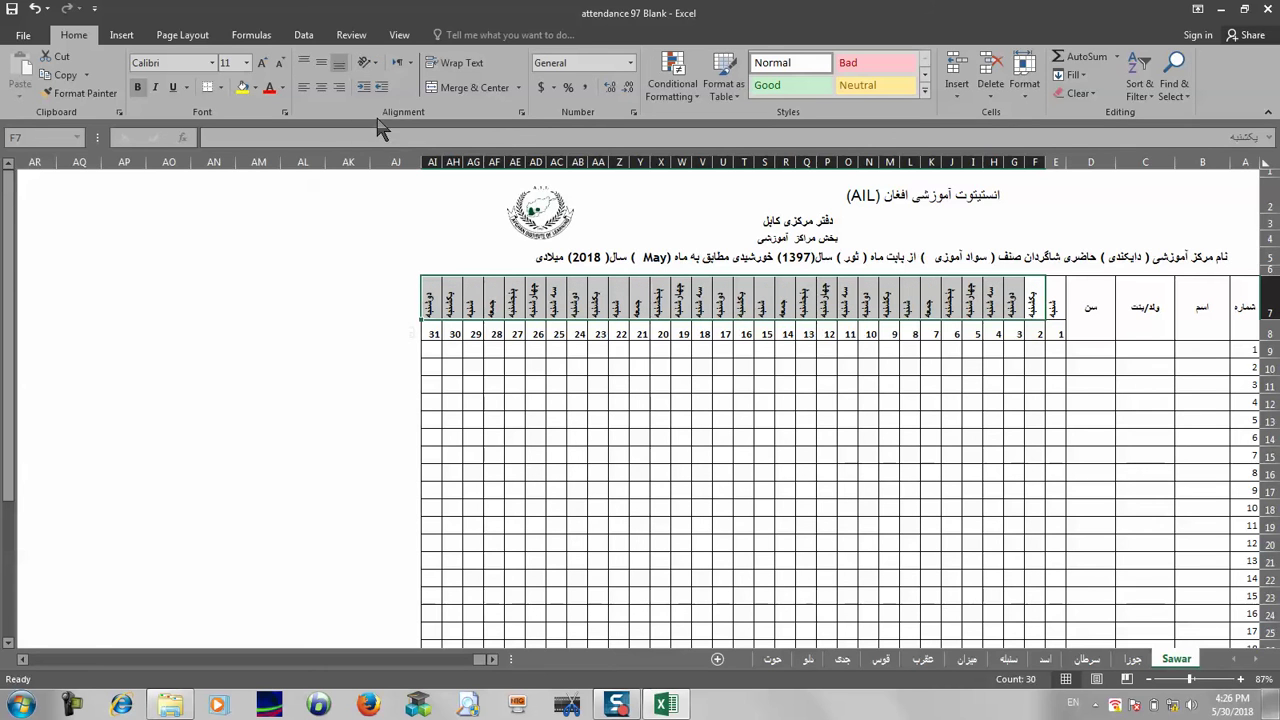
pyautogui.click(372, 62)
pyautogui.click(386, 157)
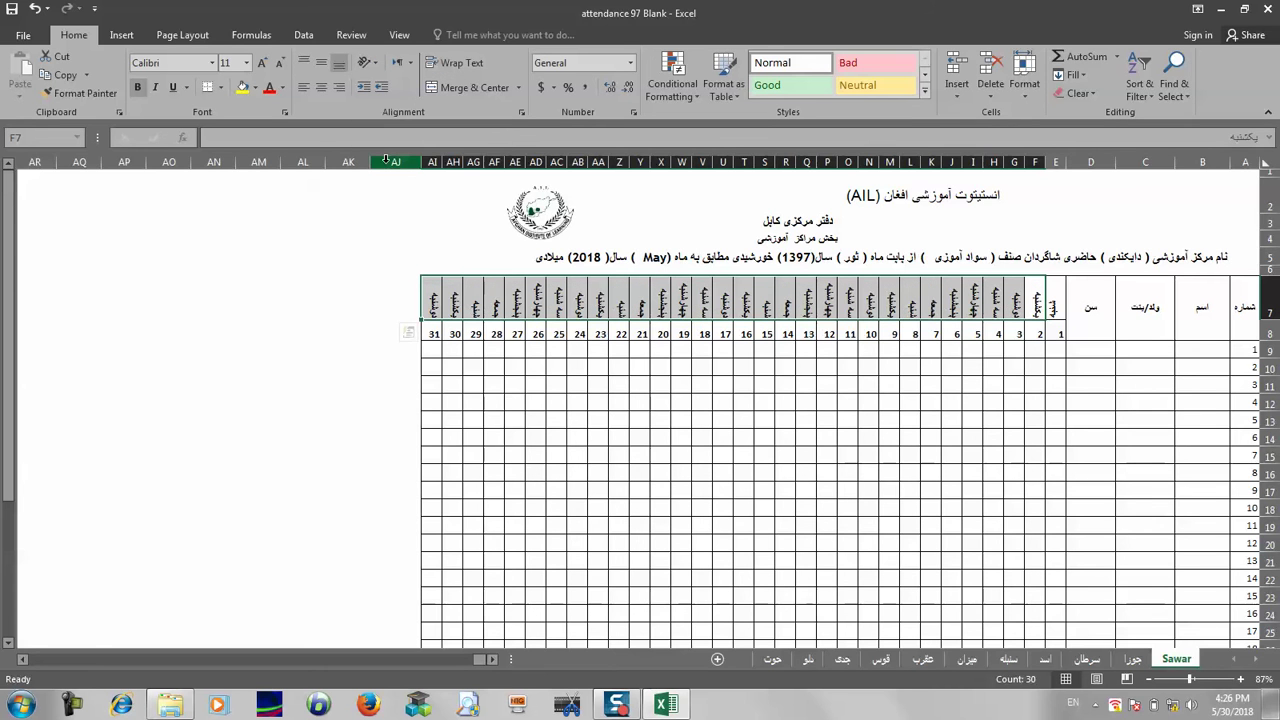
pyautogui.click(376, 64)
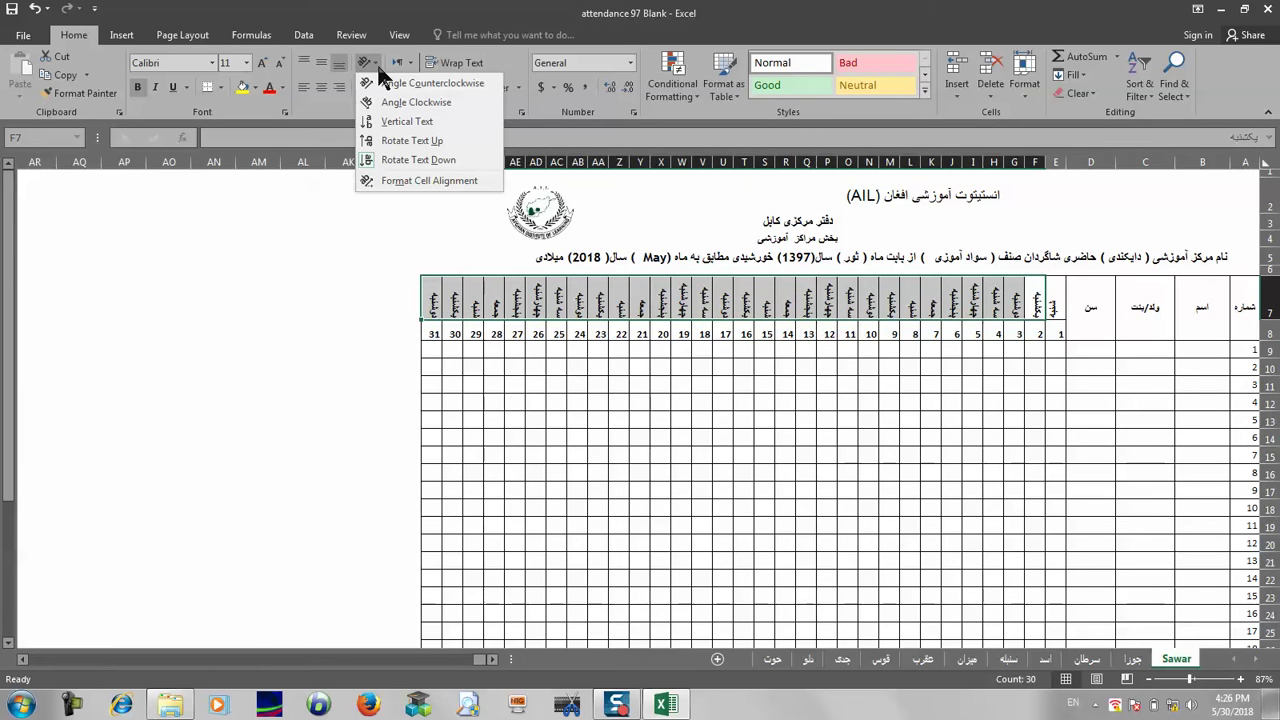
pyautogui.click(390, 140)
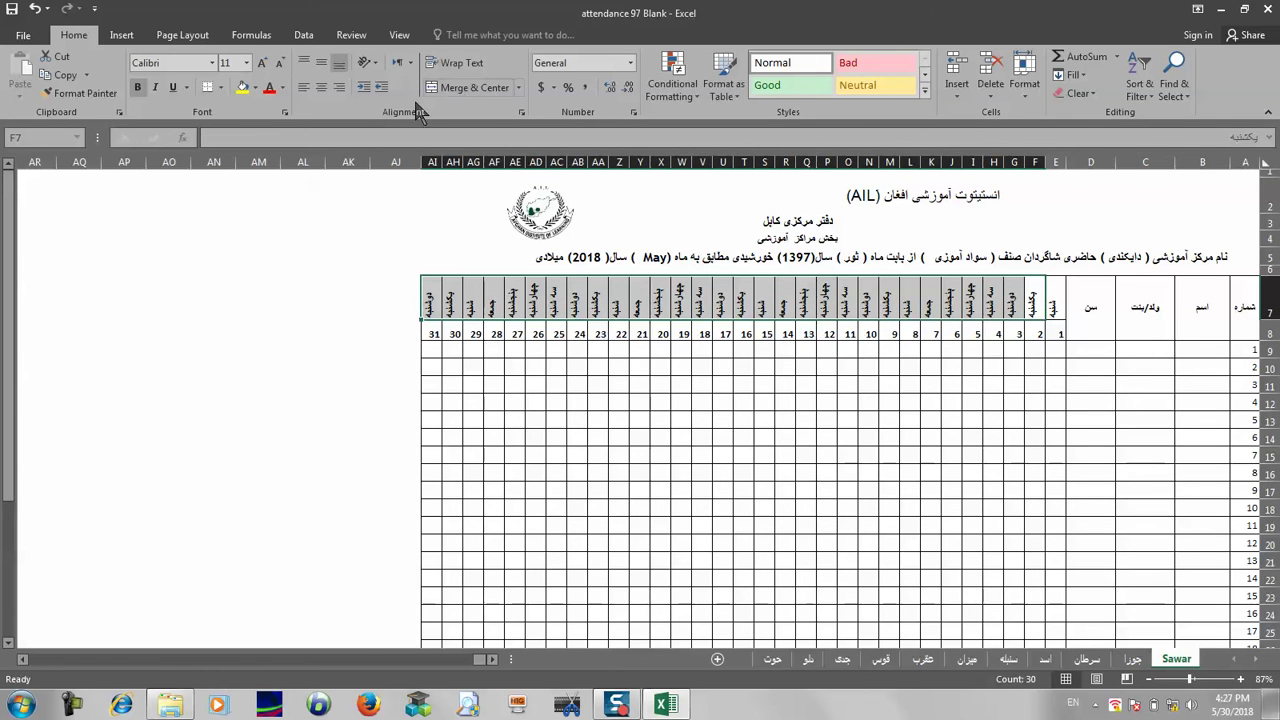
pyautogui.click(368, 63)
pyautogui.click(402, 173)
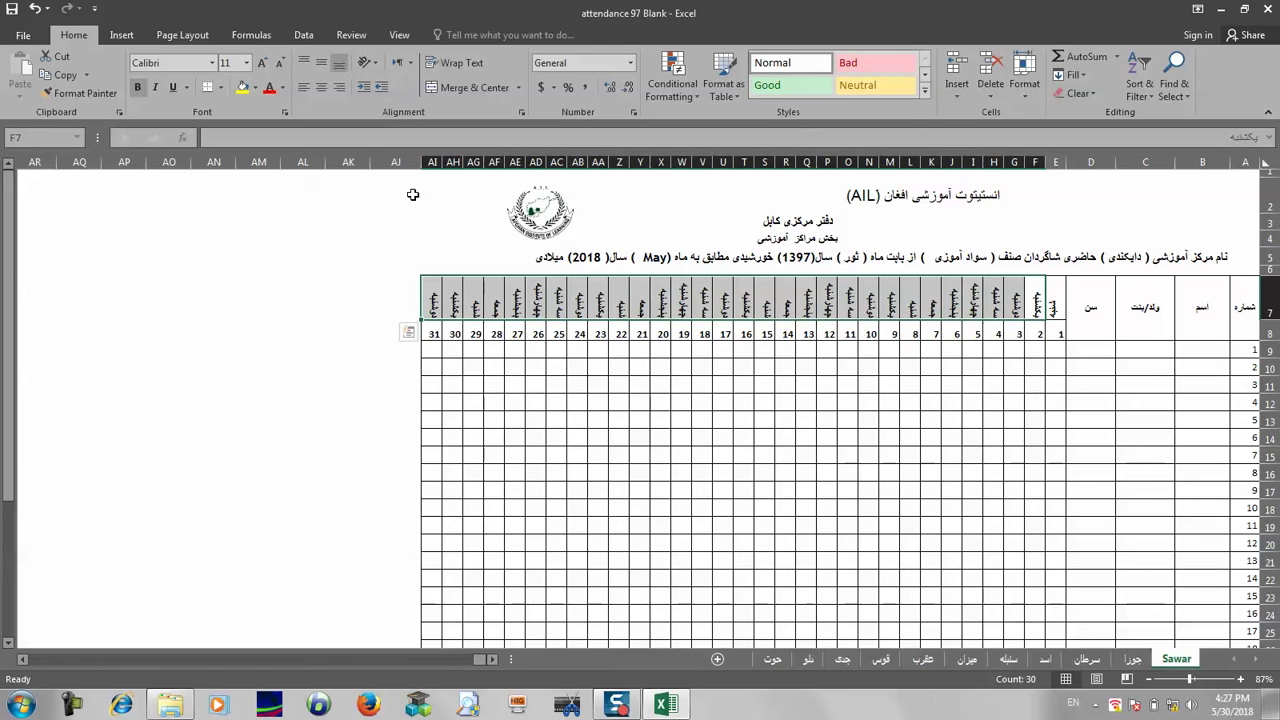
# Step: Apply Rotate Text Down to the E7 day header to match the others
pyautogui.click(1052, 309)
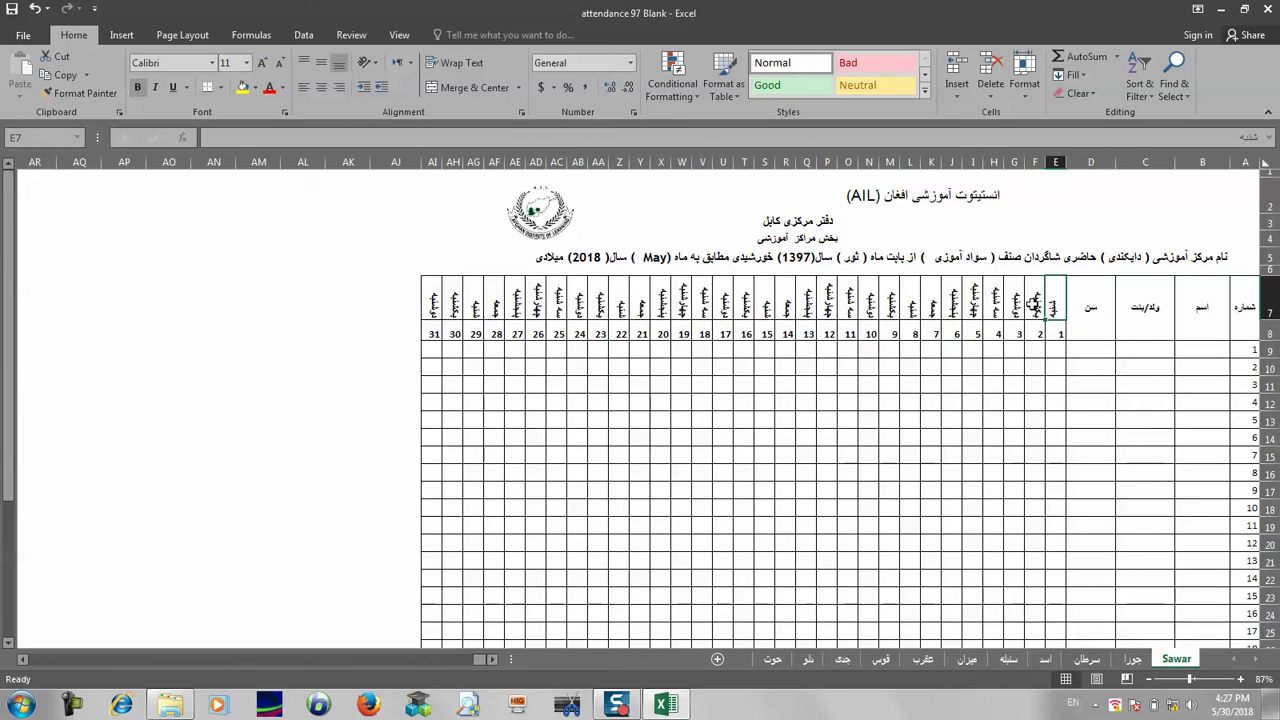
pyautogui.click(369, 62)
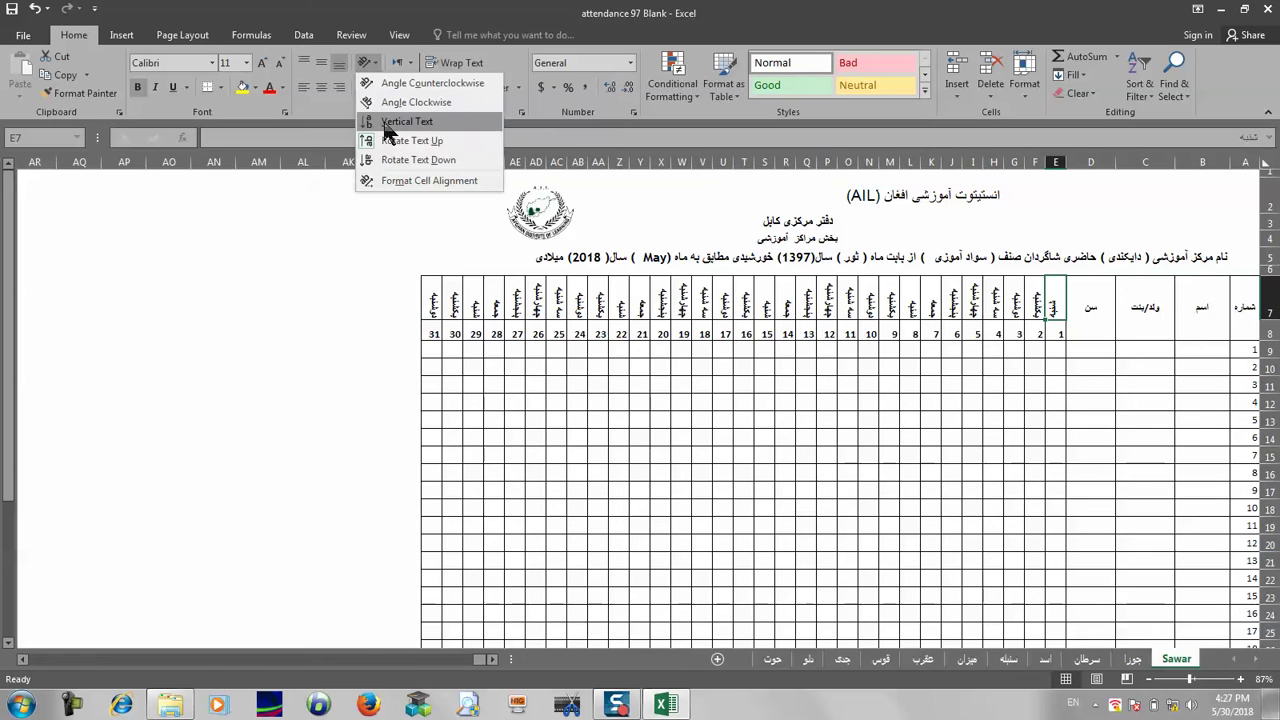
pyautogui.click(390, 160)
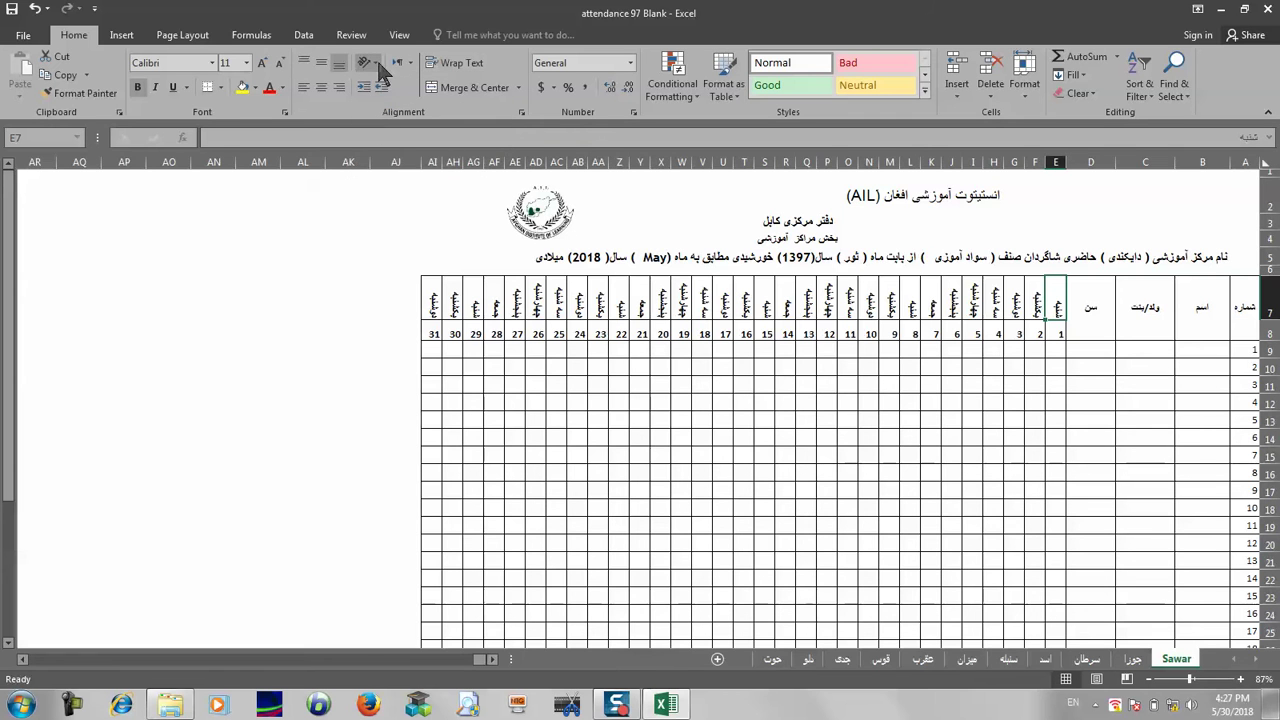
pyautogui.click(372, 66)
pyautogui.click(812, 274)
# Step: Select the day headers E7:AI7 after briefly checking the Format Cells alignment settings
pyautogui.moveTo(1053, 308); pyautogui.dragTo(430, 332)
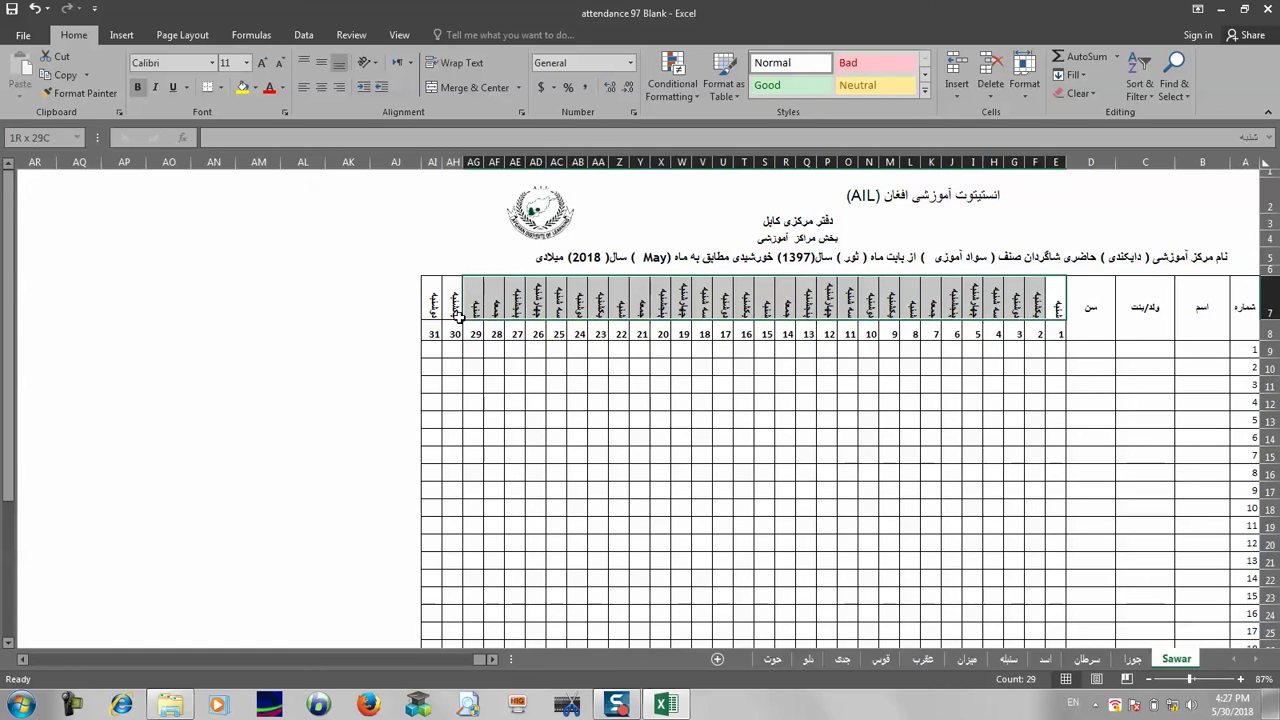
pyautogui.click(366, 62)
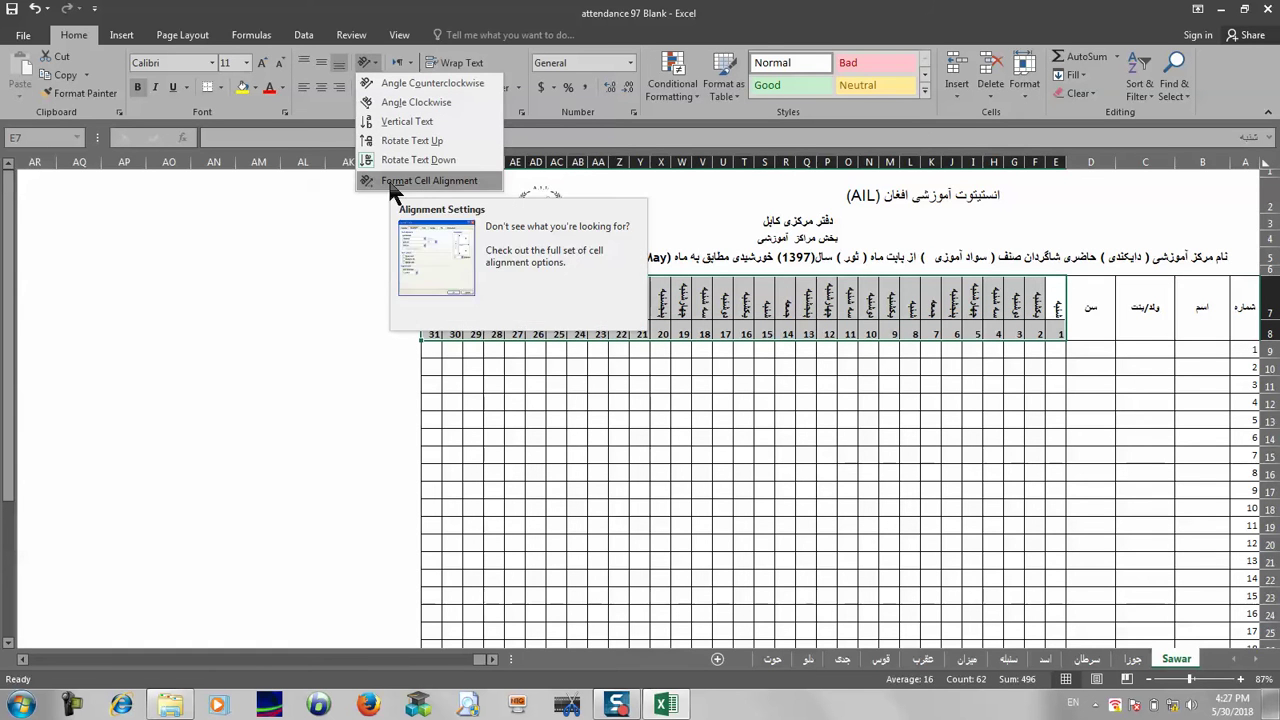
pyautogui.click(390, 182)
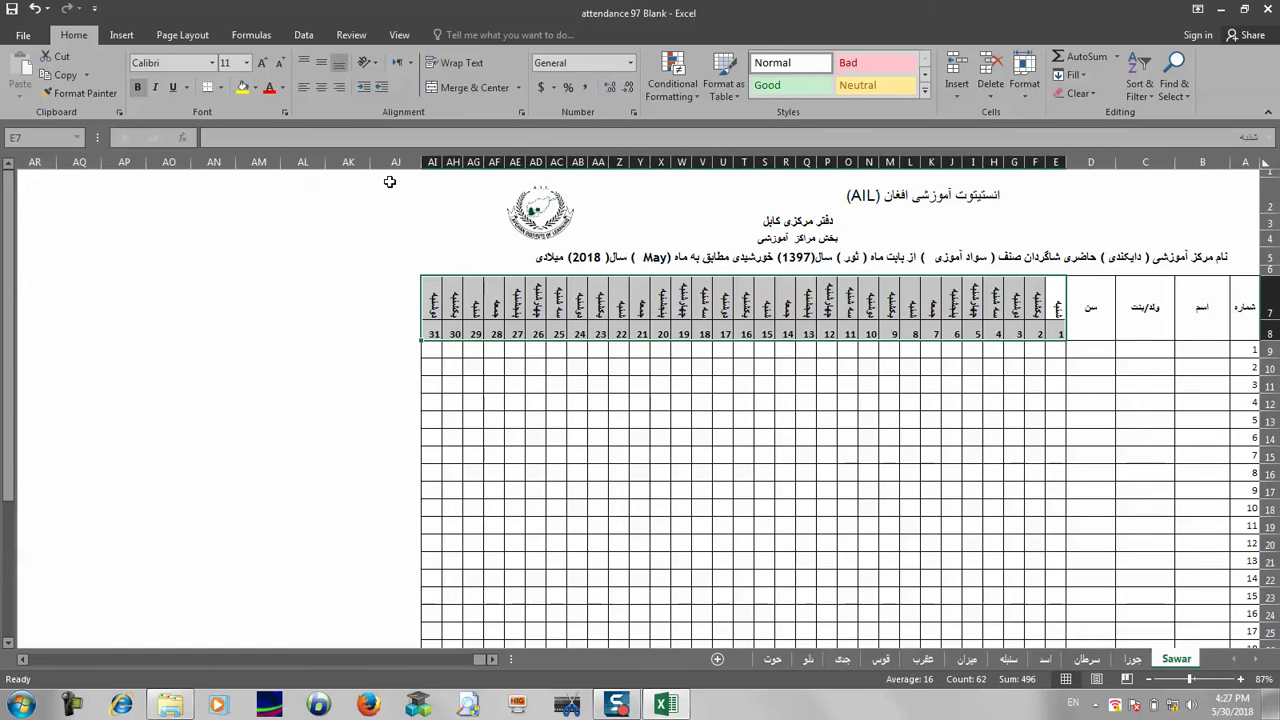
pyautogui.click(563, 151)
pyautogui.moveTo(1056, 307); pyautogui.dragTo(433, 298)
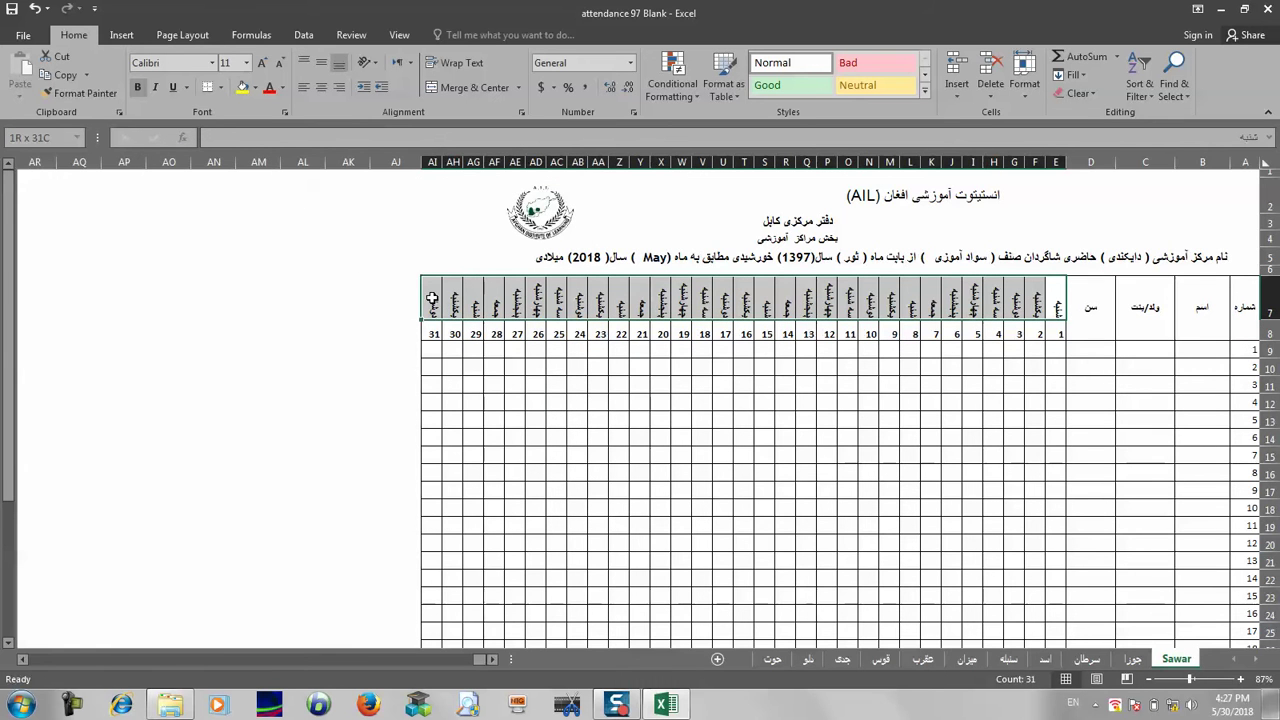
pyautogui.click(367, 62)
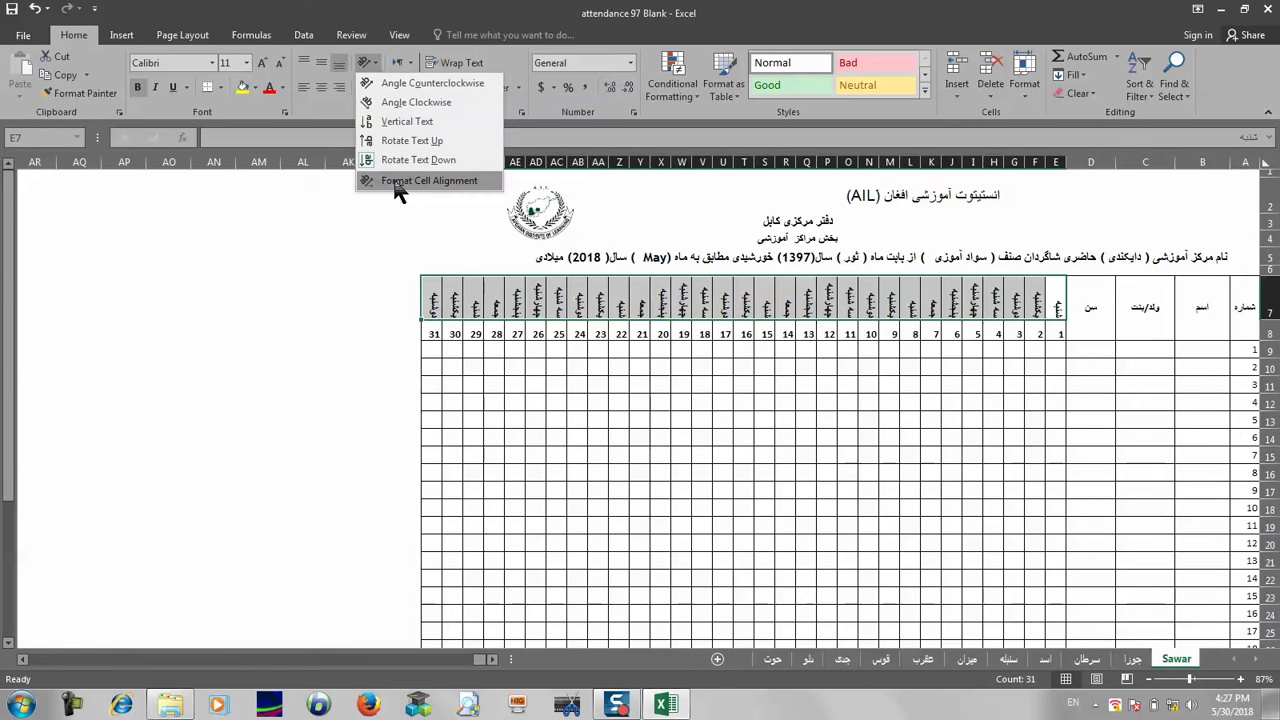
# Step: Try 0° and then 45° text angles on the day headers via Format Cells
pyautogui.click(393, 178)
pyautogui.click(500, 306)
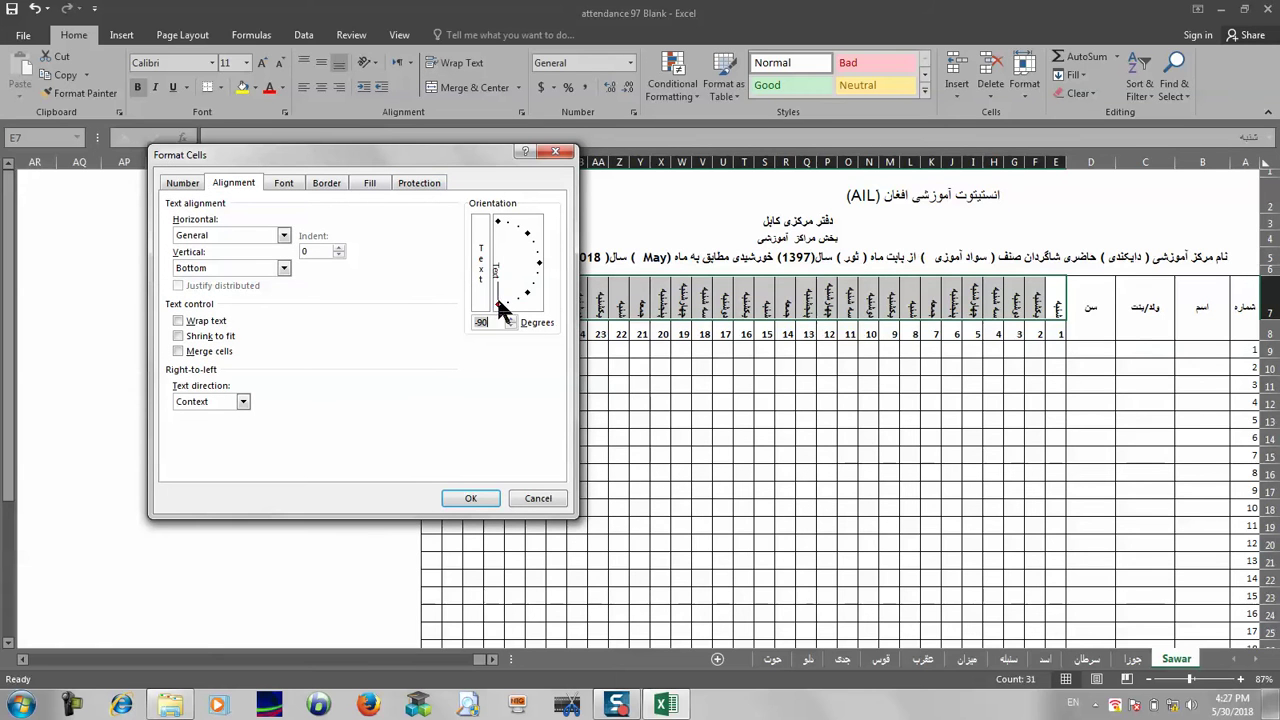
pyautogui.moveTo(540, 280); pyautogui.dragTo(540, 263)
pyautogui.click(492, 320)
pyautogui.click(470, 498)
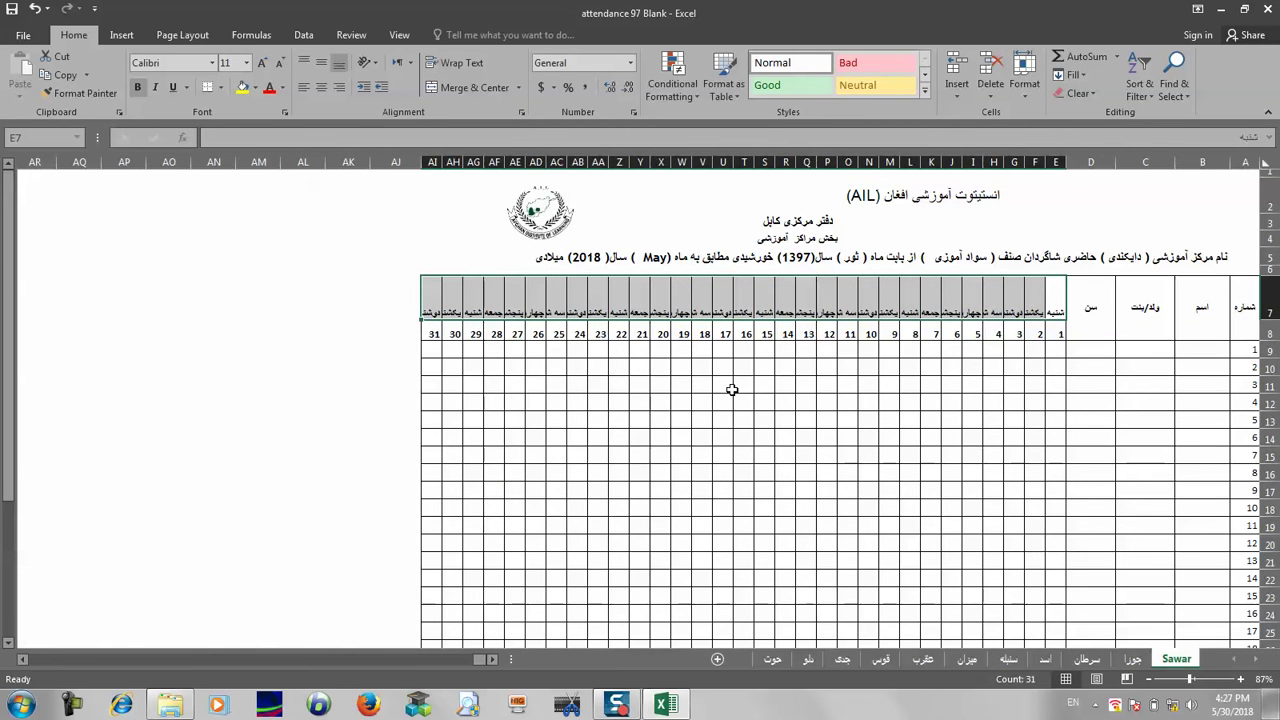
pyautogui.click(371, 65)
pyautogui.click(397, 181)
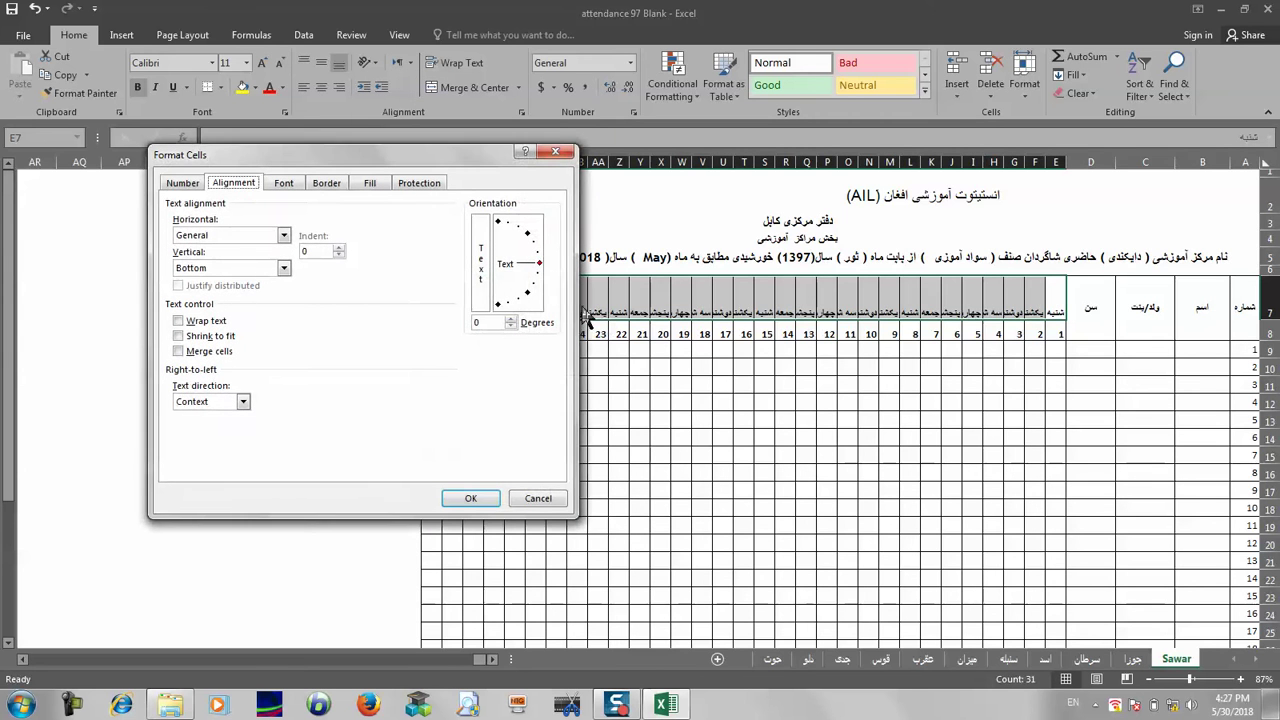
pyautogui.moveTo(540, 263)
pyautogui.mouseDown()
pyautogui.moveTo(502, 310)
pyautogui.moveTo(524, 242)
pyautogui.moveTo(531, 257)
pyautogui.mouseUp()
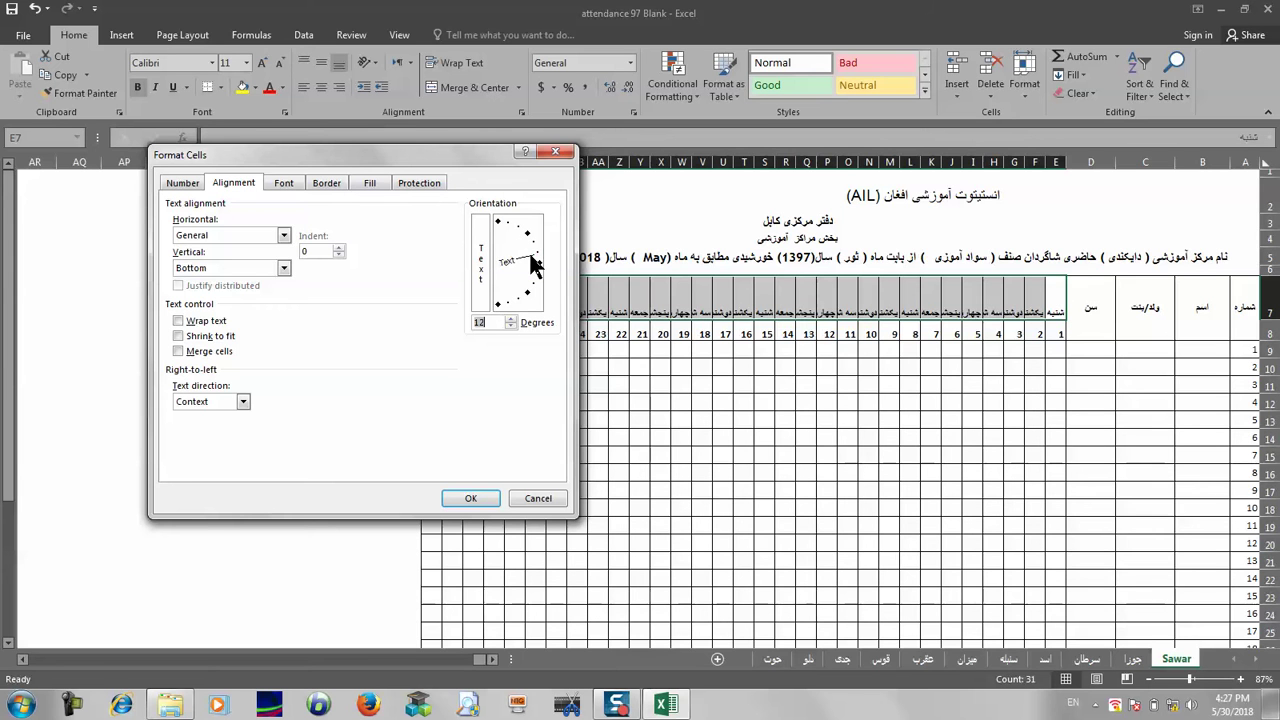
pyautogui.moveTo(531, 258); pyautogui.dragTo(528, 234)
pyautogui.click(471, 498)
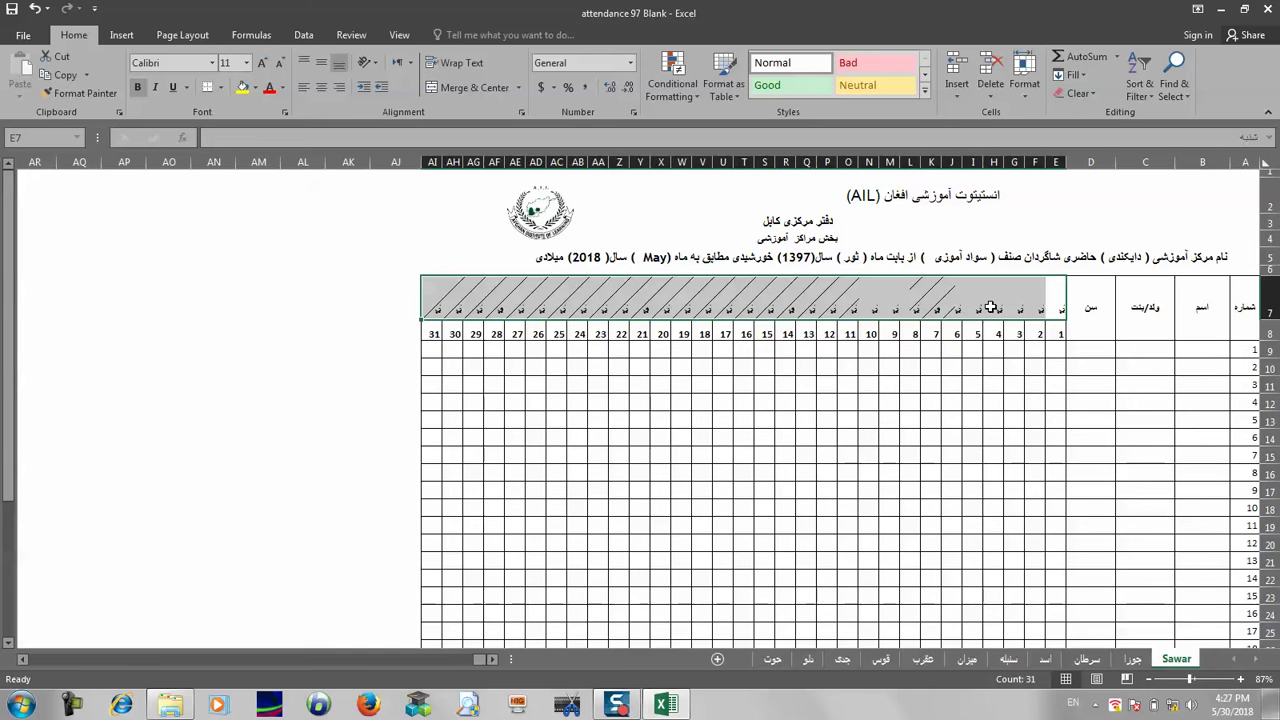
# Step: Set the row 7 day headers to a 90° vertical text angle
pyautogui.click(372, 66)
pyautogui.click(400, 183)
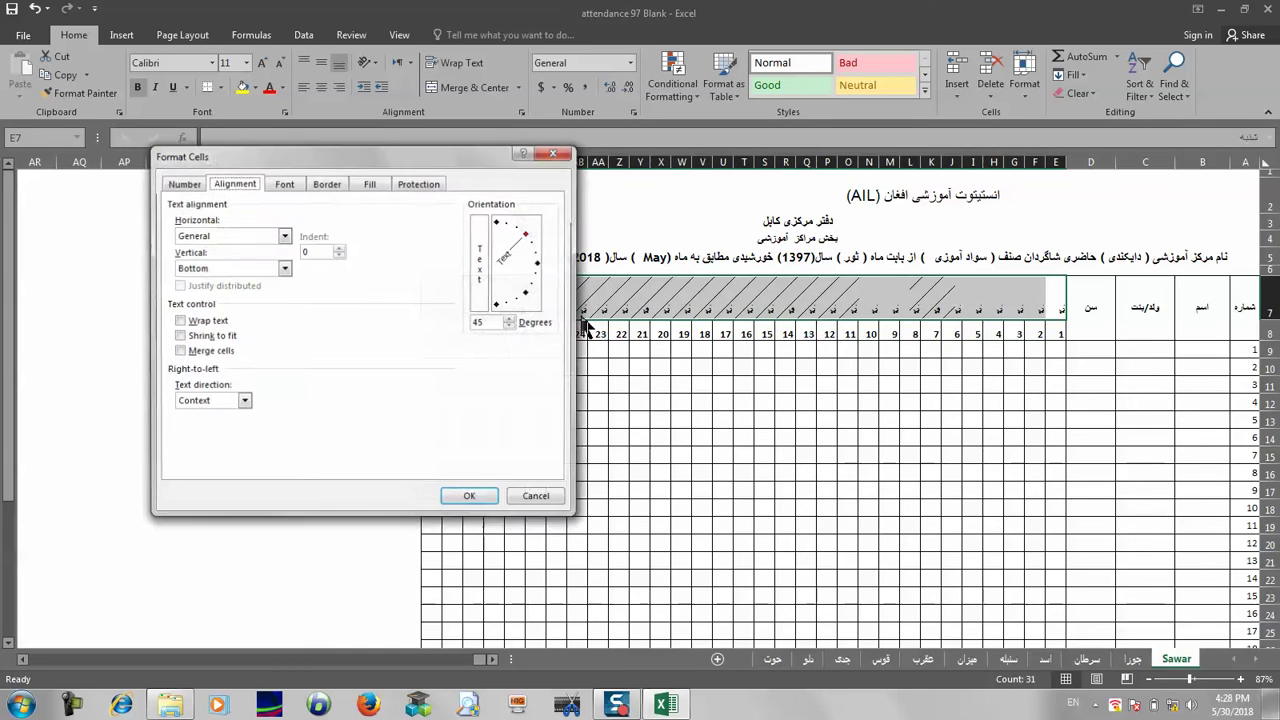
pyautogui.moveTo(525, 236); pyautogui.dragTo(497, 230)
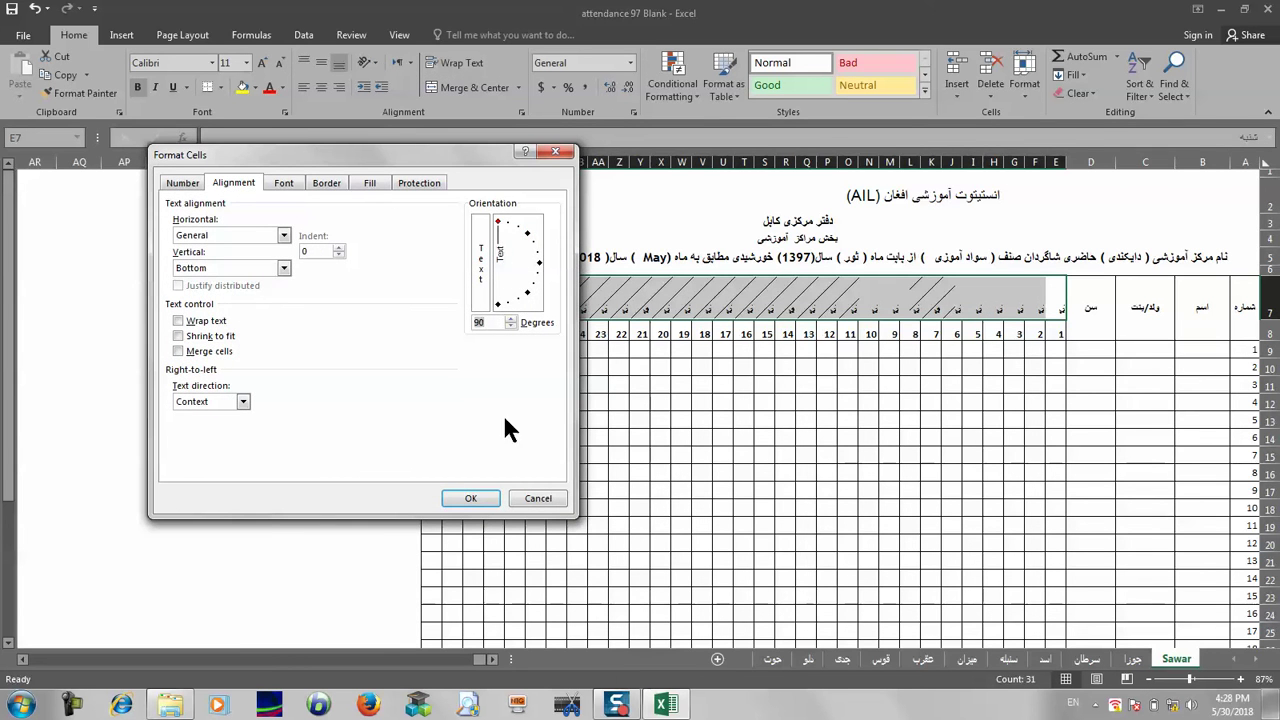
pyautogui.click(471, 498)
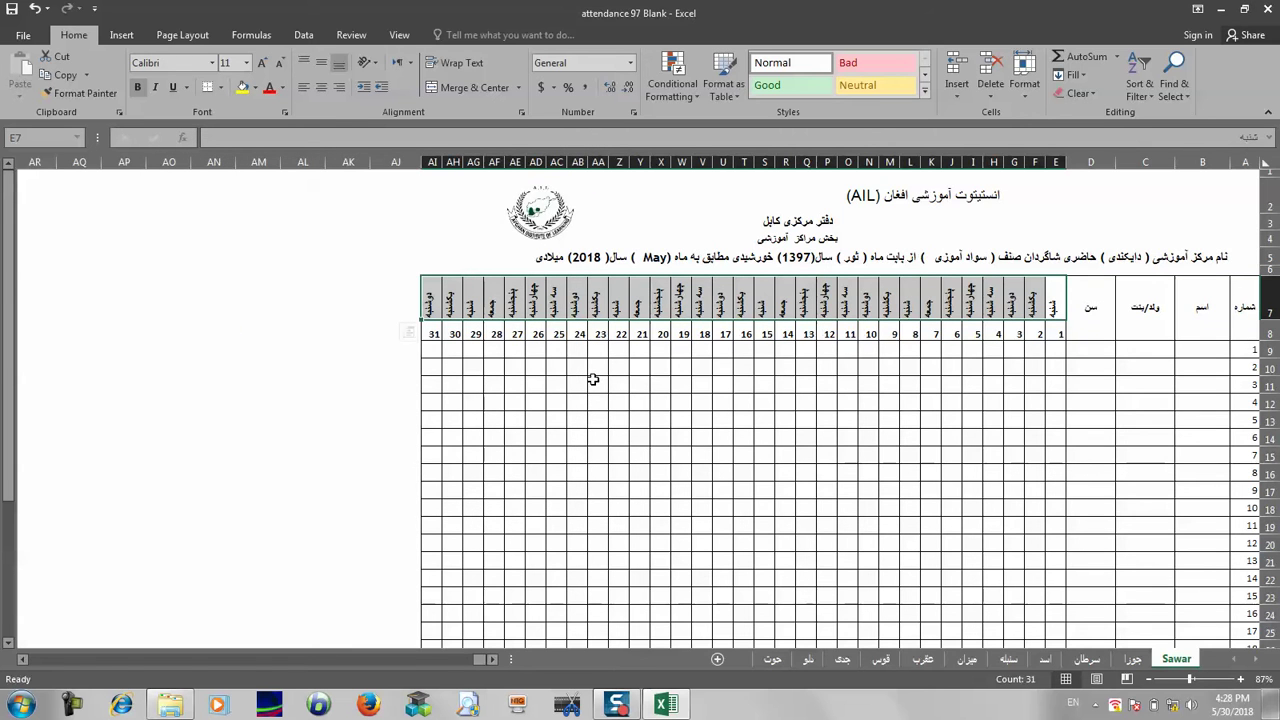
# Step: Reopen Format Cells for the headers and view the Font tab (Calibri, Bold, 11)
pyautogui.click(380, 60)
pyautogui.click(395, 180)
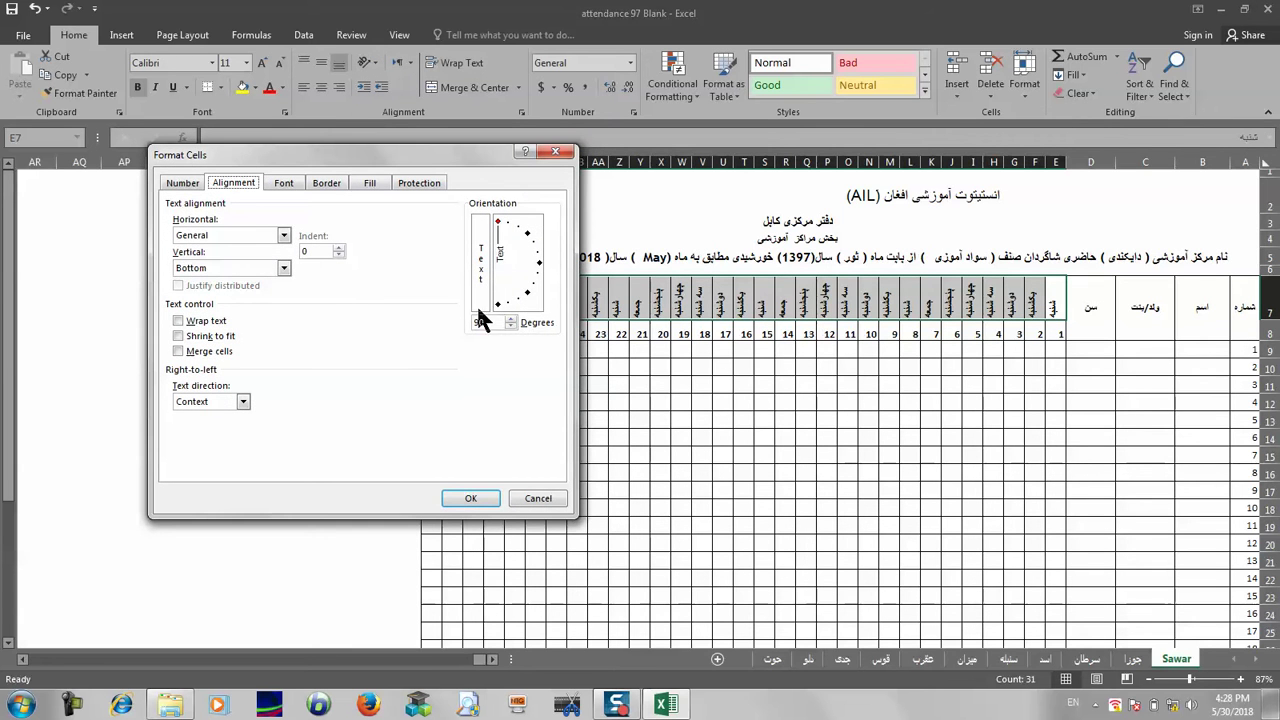
pyautogui.moveTo(491, 322); pyautogui.dragTo(459, 325)
pyautogui.click(283, 184)
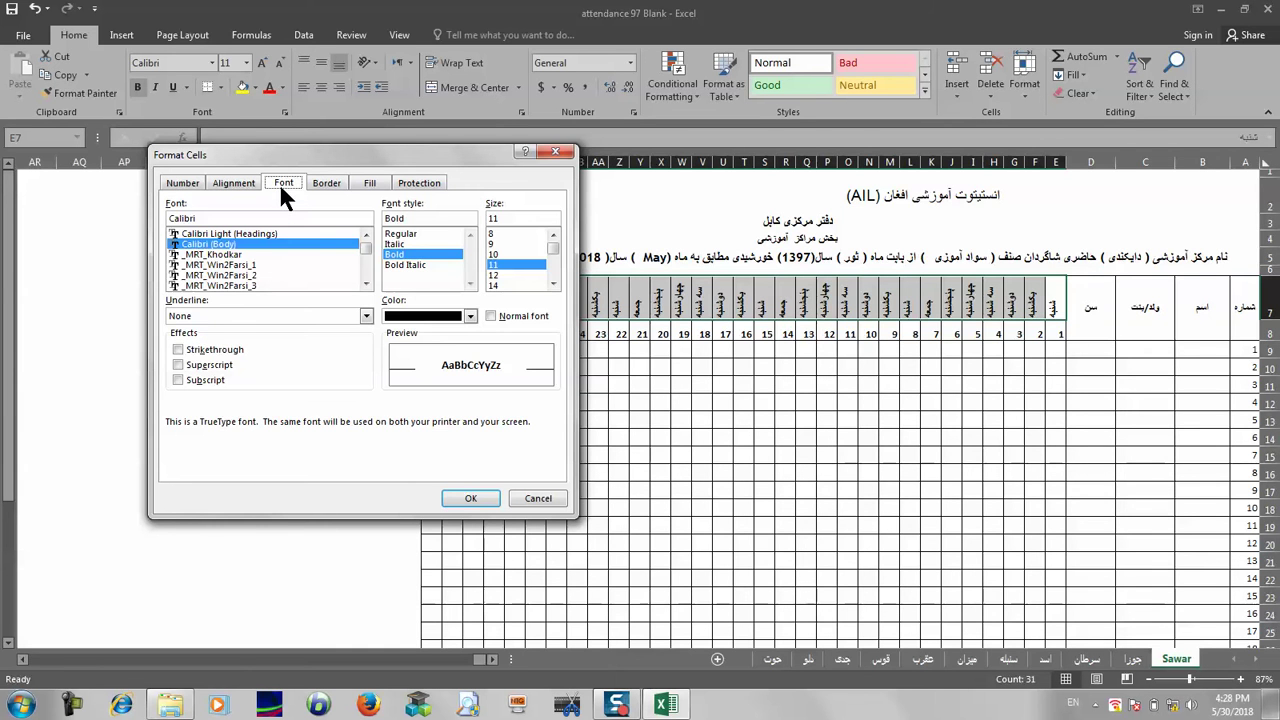
# Step: Keep horizontal alignment at General and vertical at Bottom, then close Format Cells unchanged
pyautogui.click(241, 183)
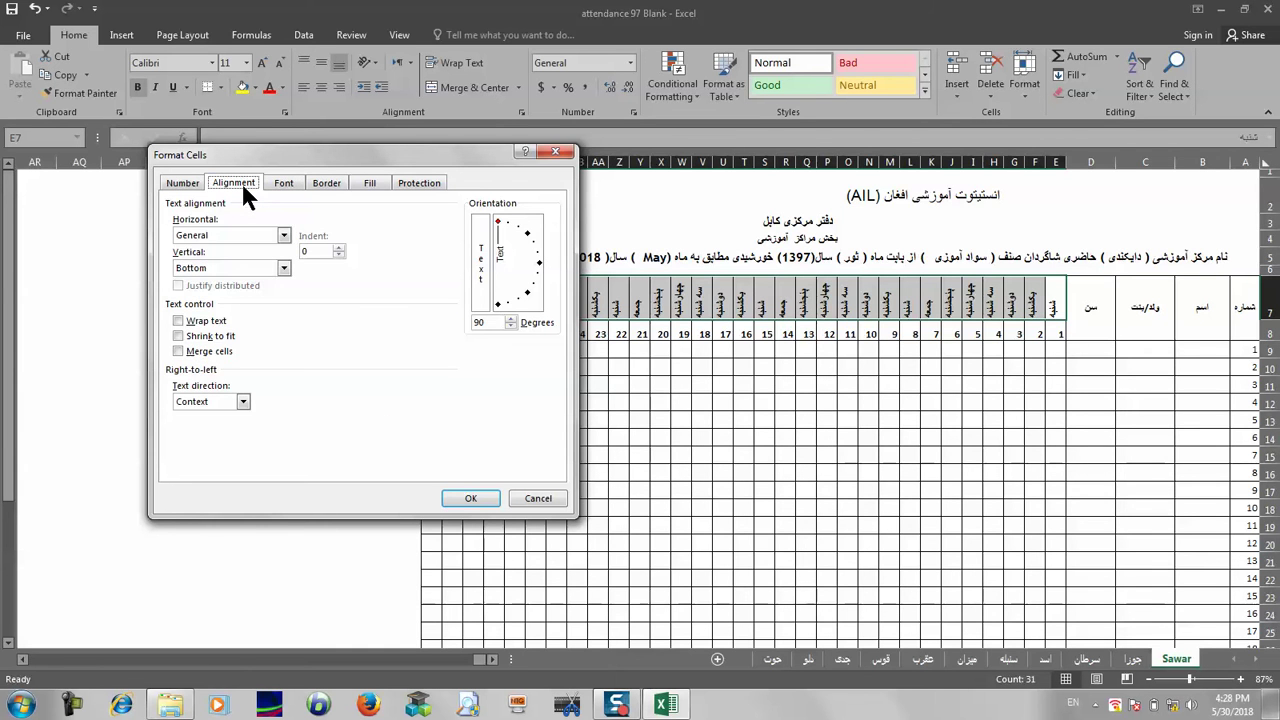
pyautogui.click(284, 236)
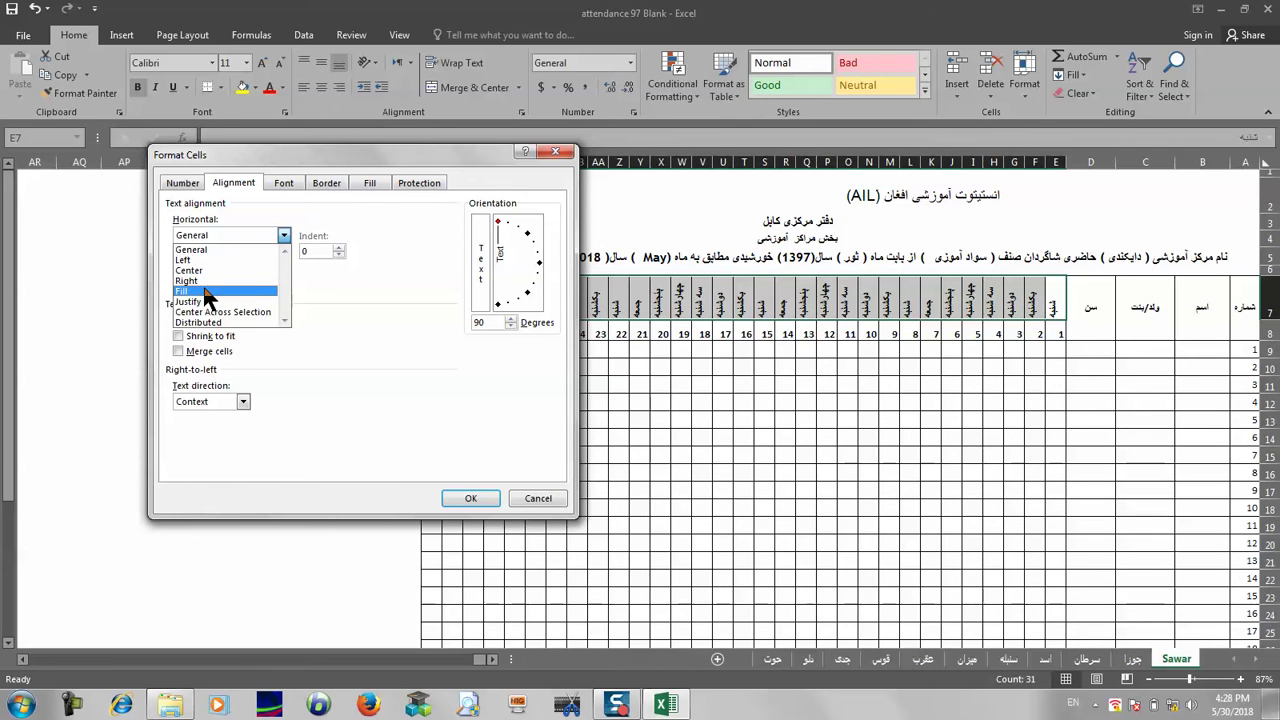
pyautogui.click(283, 237)
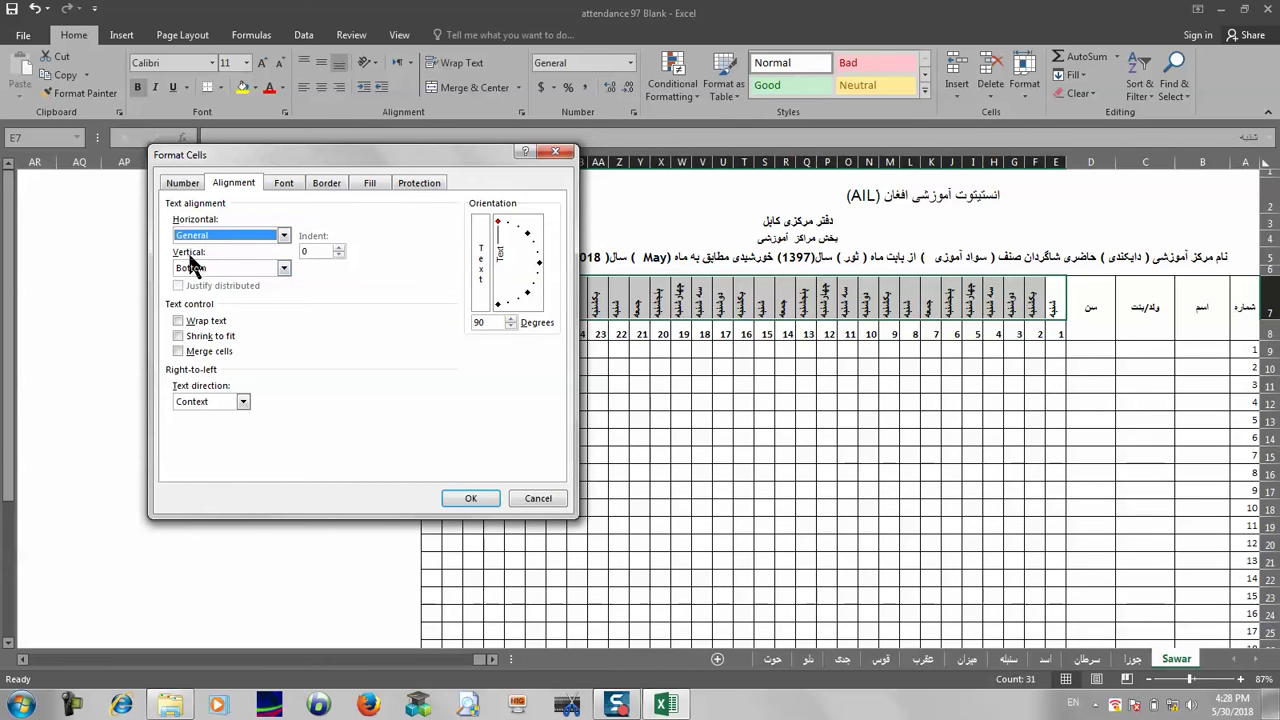
pyautogui.click(268, 269)
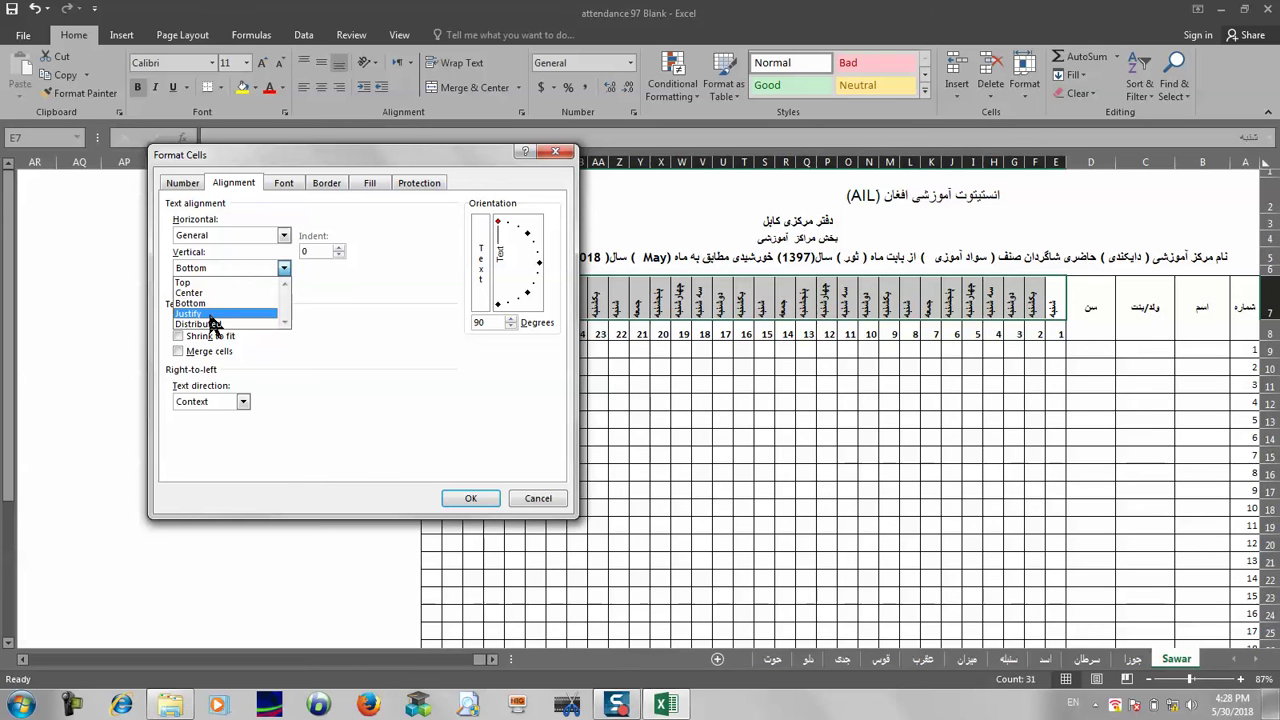
pyautogui.click(238, 268)
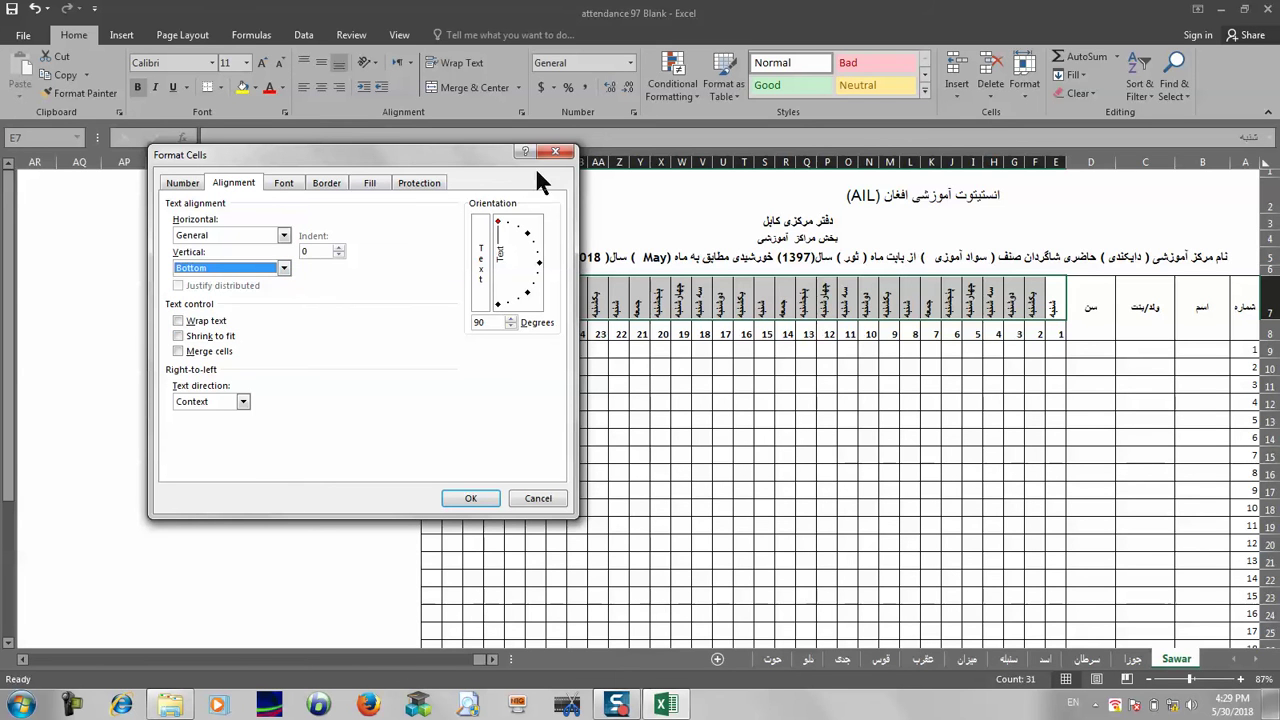
pyautogui.click(555, 151)
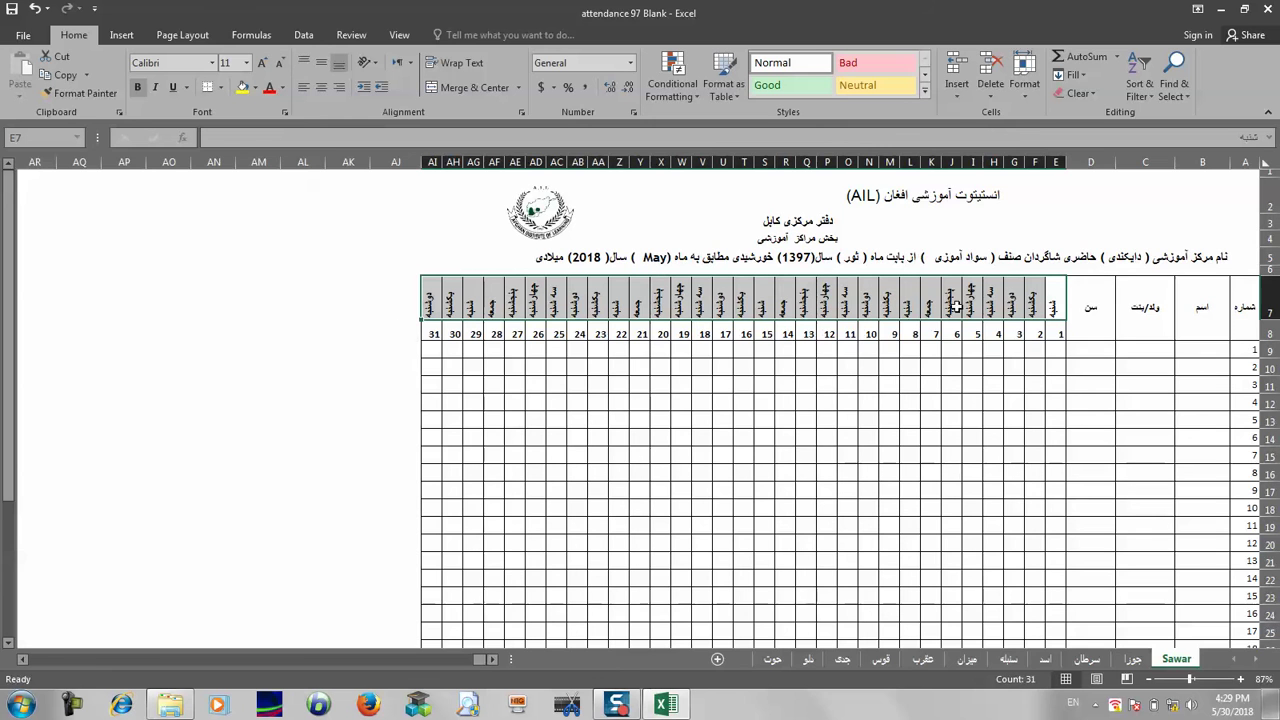
# Step: Centre the row 7 day headers and set their vertical alignment to Justify
pyautogui.click(320, 88)
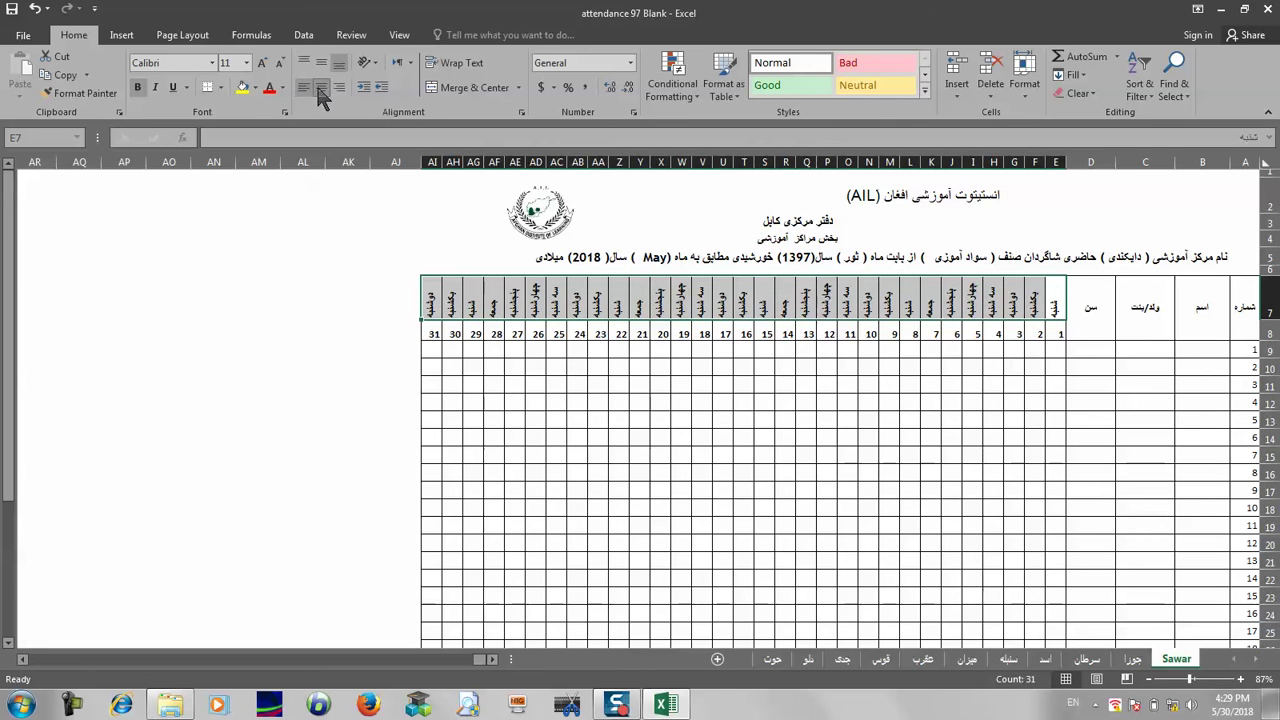
pyautogui.click(520, 114)
pyautogui.press('Escape')
pyautogui.click(370, 65)
pyautogui.click(388, 183)
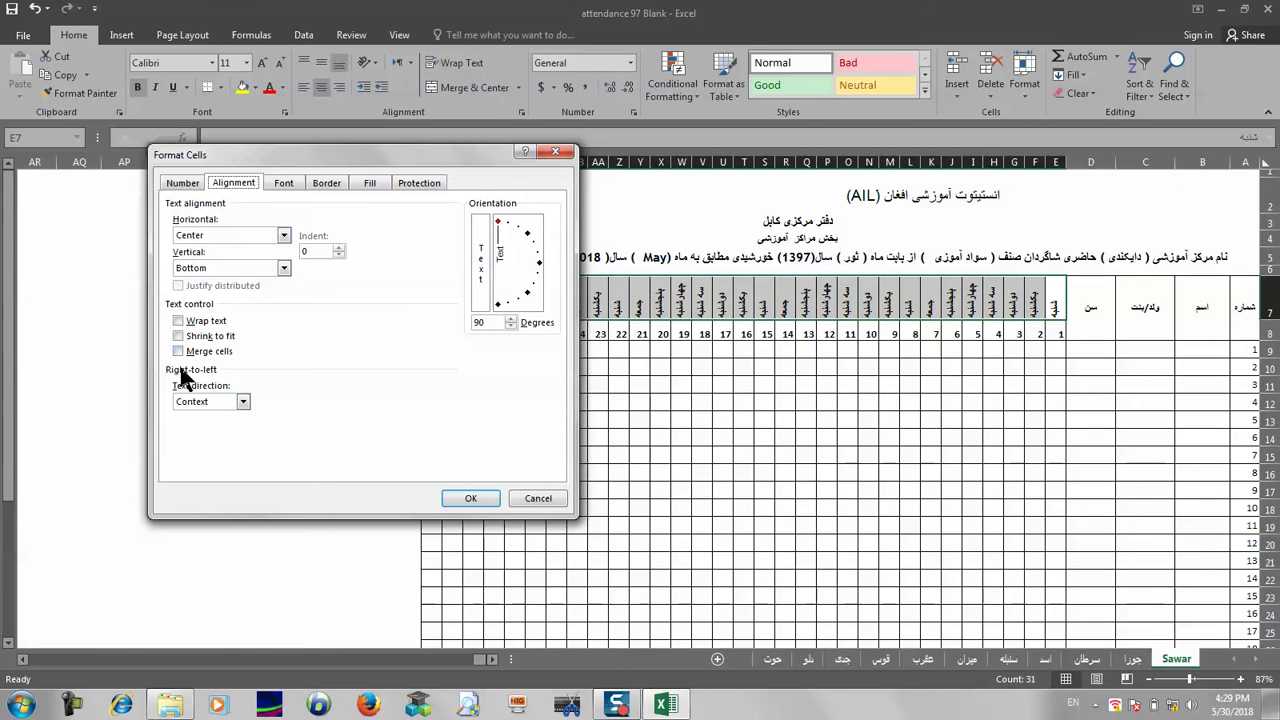
pyautogui.click(284, 268)
pyautogui.click(224, 318)
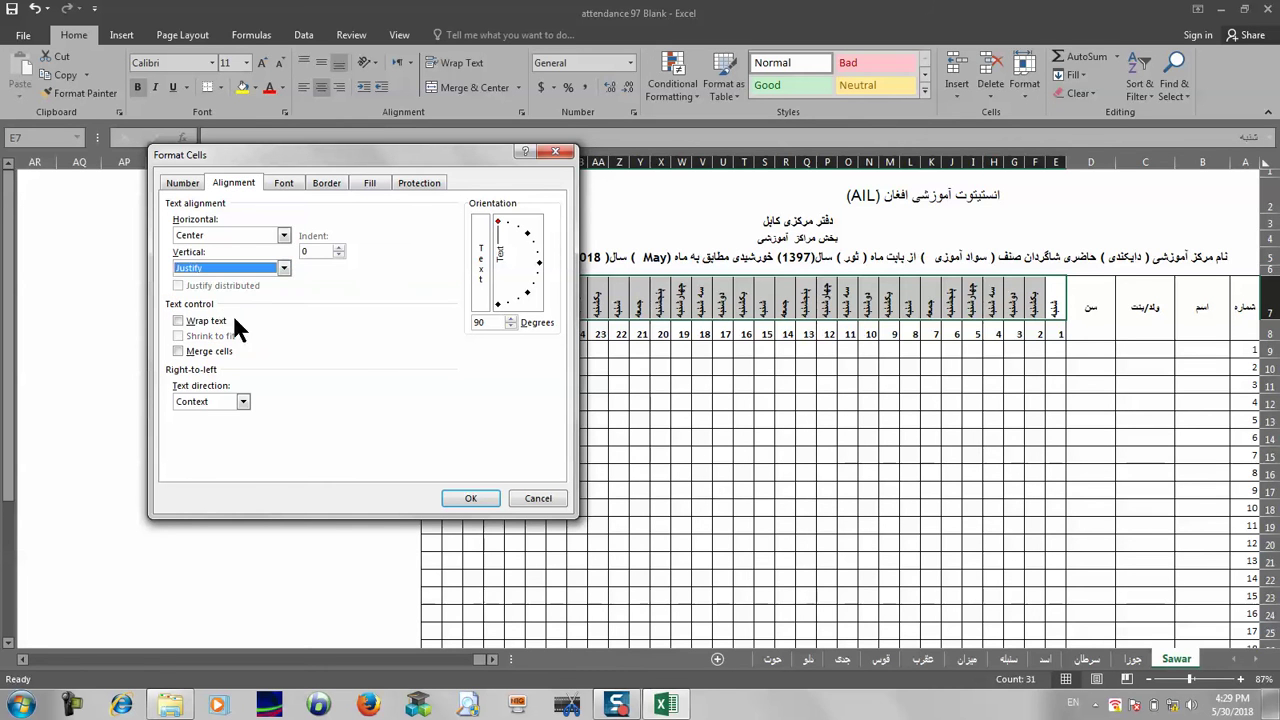
pyautogui.click(470, 497)
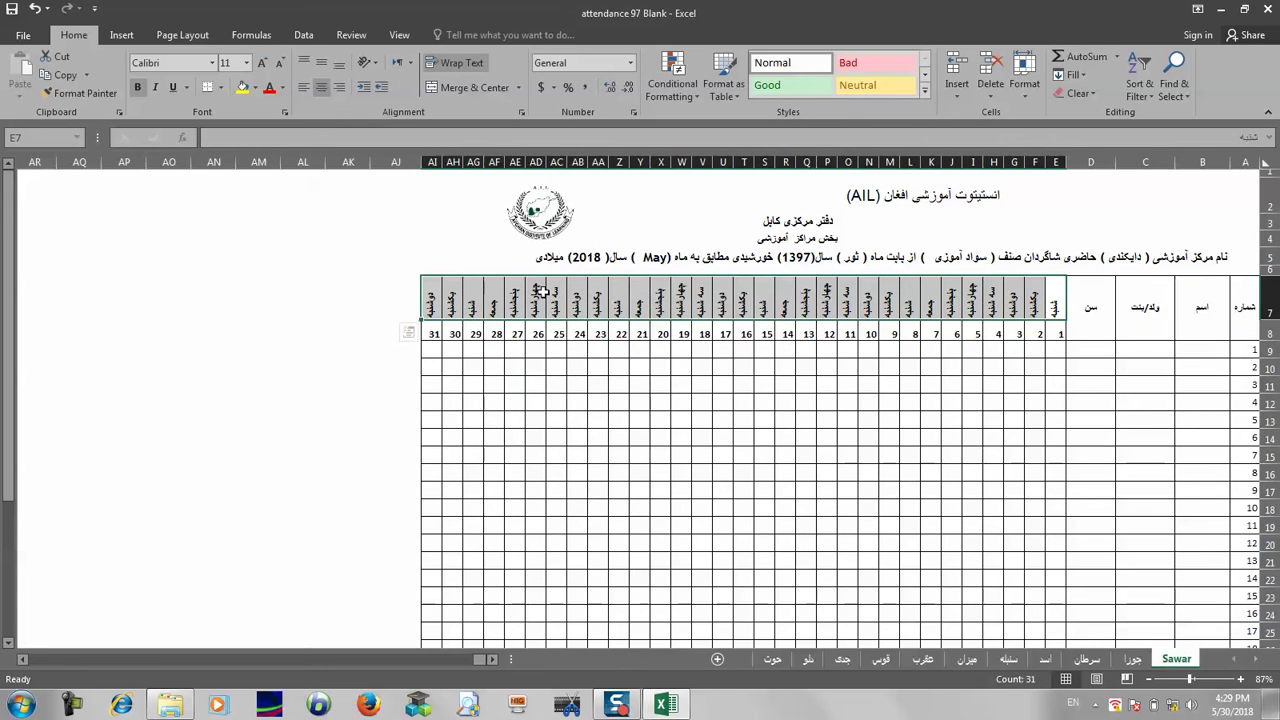
# Step: Reapply Center to the headers and recheck the alignment settings without changes
pyautogui.click(321, 87)
pyautogui.click(521, 112)
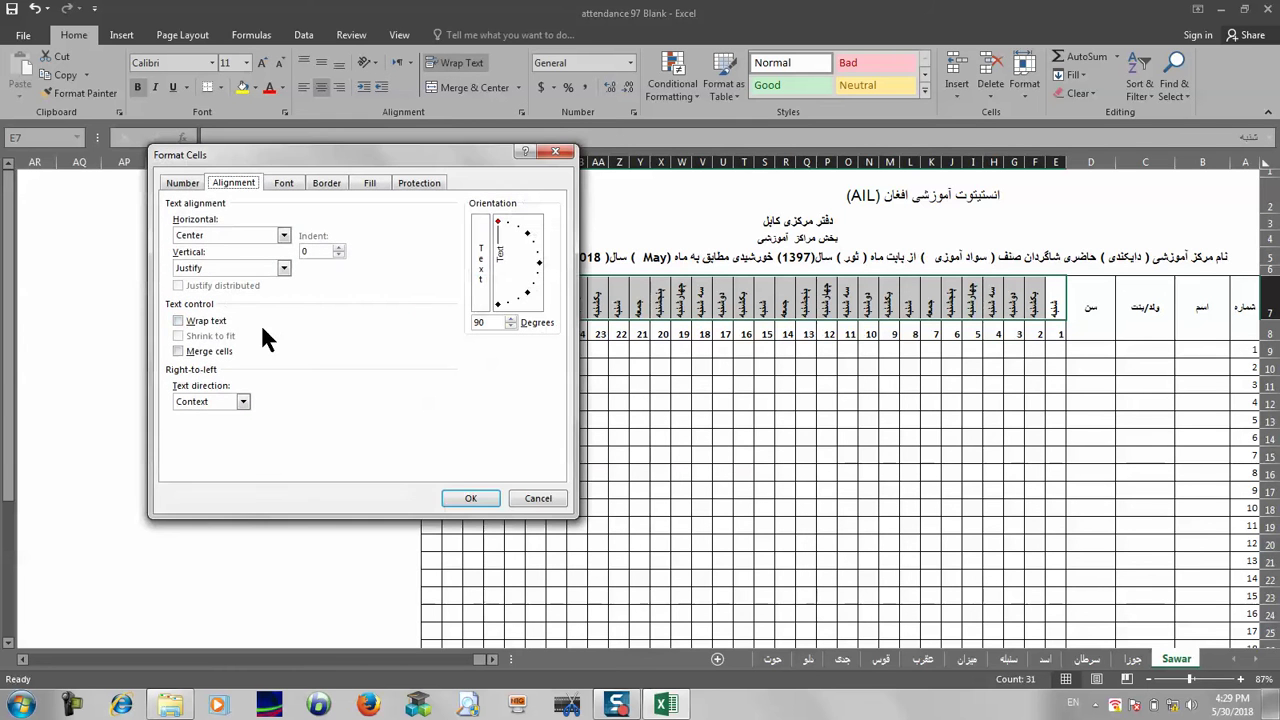
pyautogui.click(554, 152)
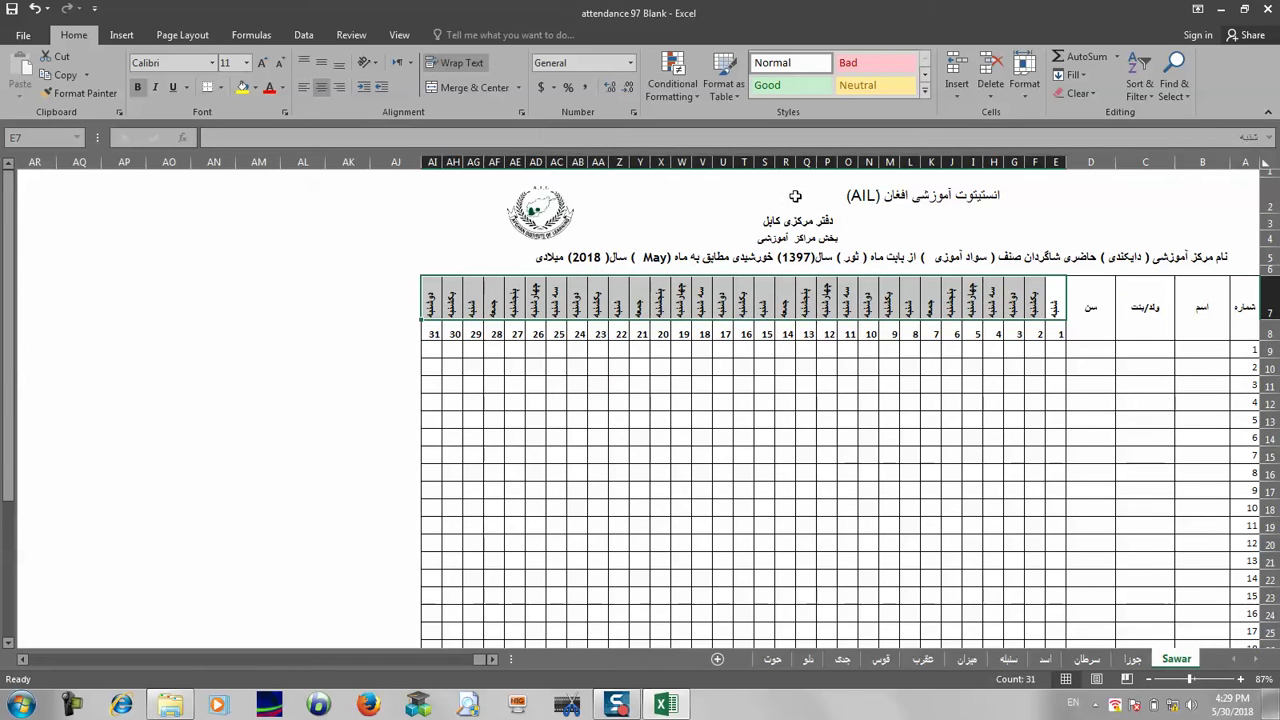
# Step: Select the A2 title and increase its indent nine times
pyautogui.click(795, 197)
pyautogui.click(381, 88)
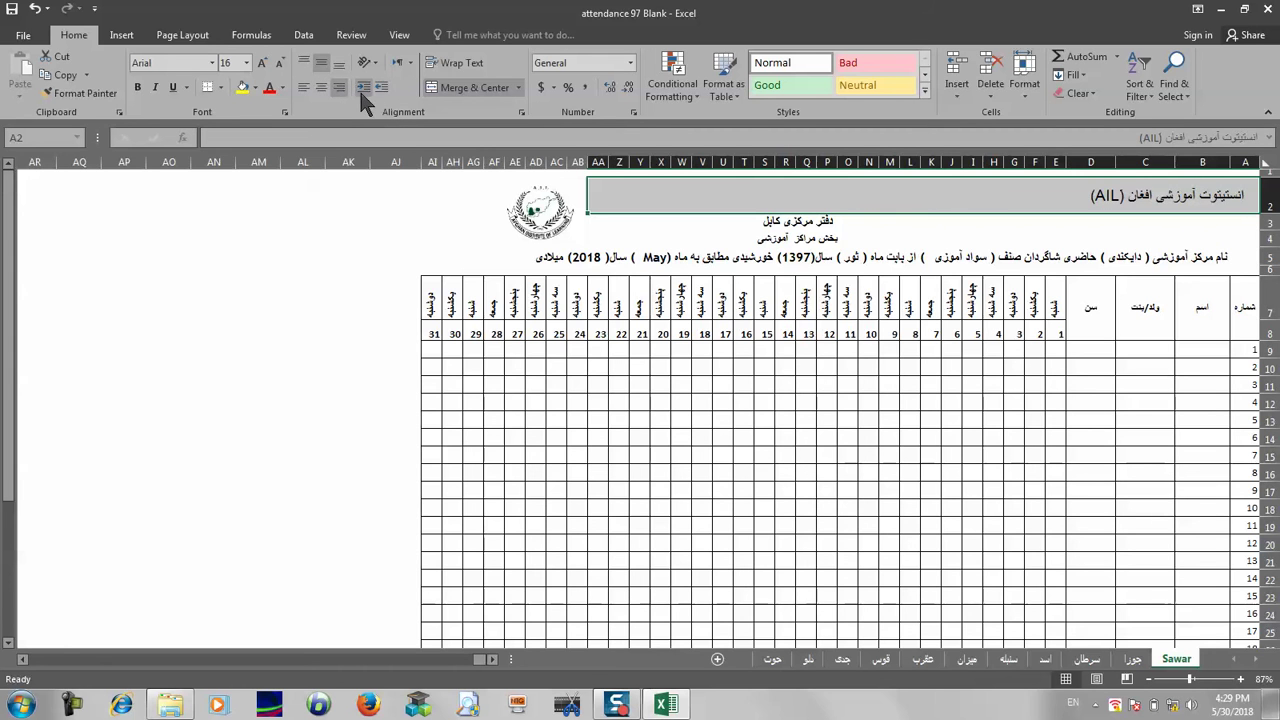
pyautogui.click(364, 88)
pyautogui.click(364, 88)
pyautogui.click(380, 88)
pyautogui.click(380, 88)
pyautogui.click(380, 88)
pyautogui.click(380, 88)
pyautogui.click(380, 88)
pyautogui.click(380, 88)
pyautogui.click(380, 88)
pyautogui.click(380, 88)
pyautogui.click(380, 88)
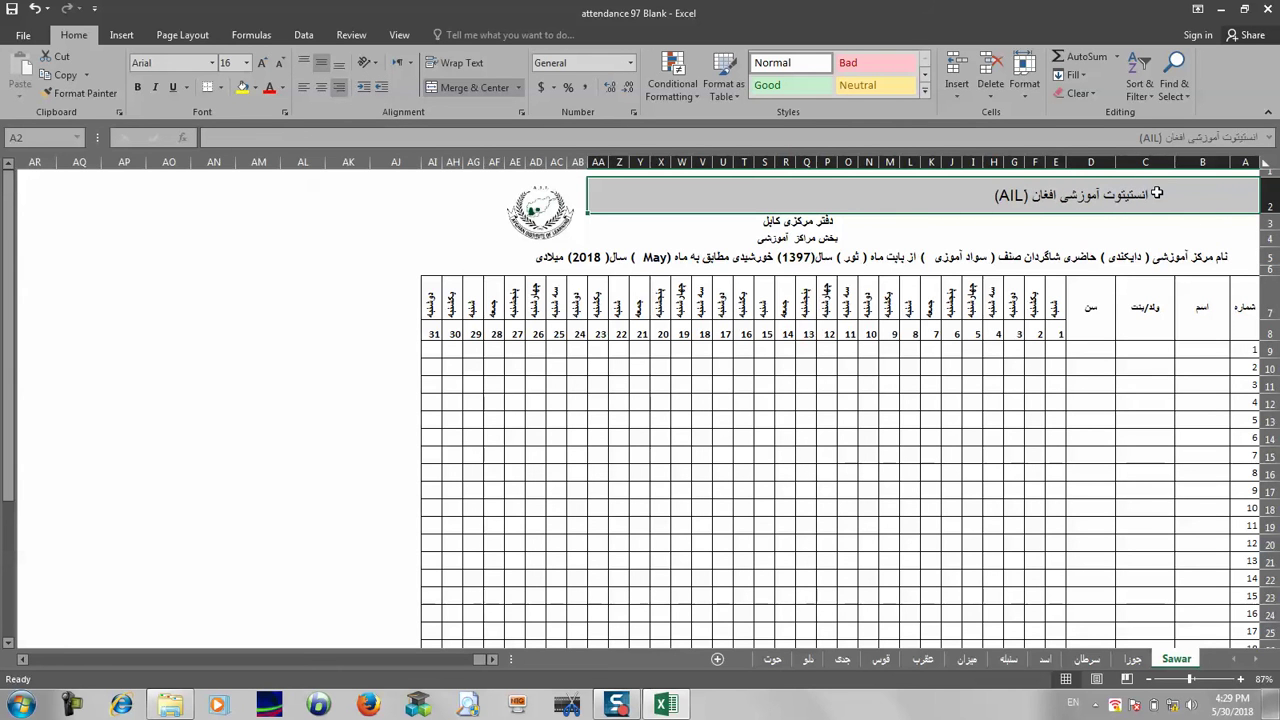
# Step: Edit the A2 title, confirm it, and centre the text in its cell
pyautogui.doubleClick(1010, 190)
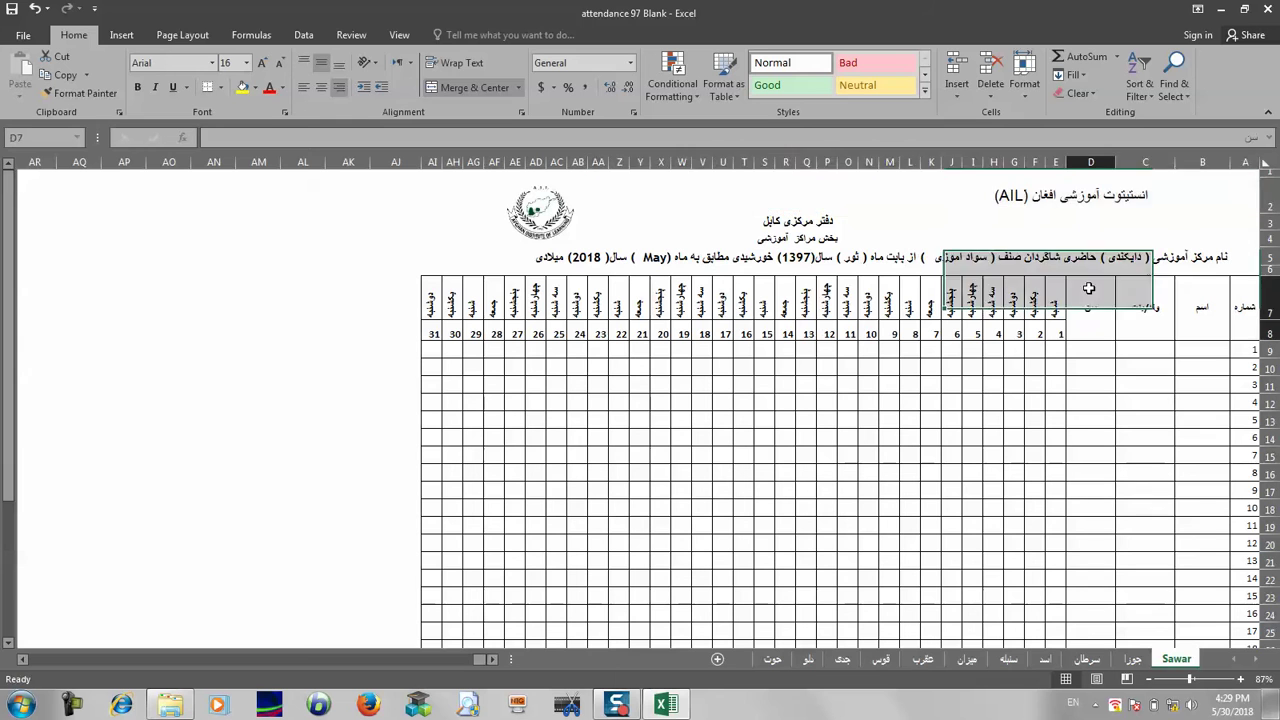
pyautogui.doubleClick(1137, 193)
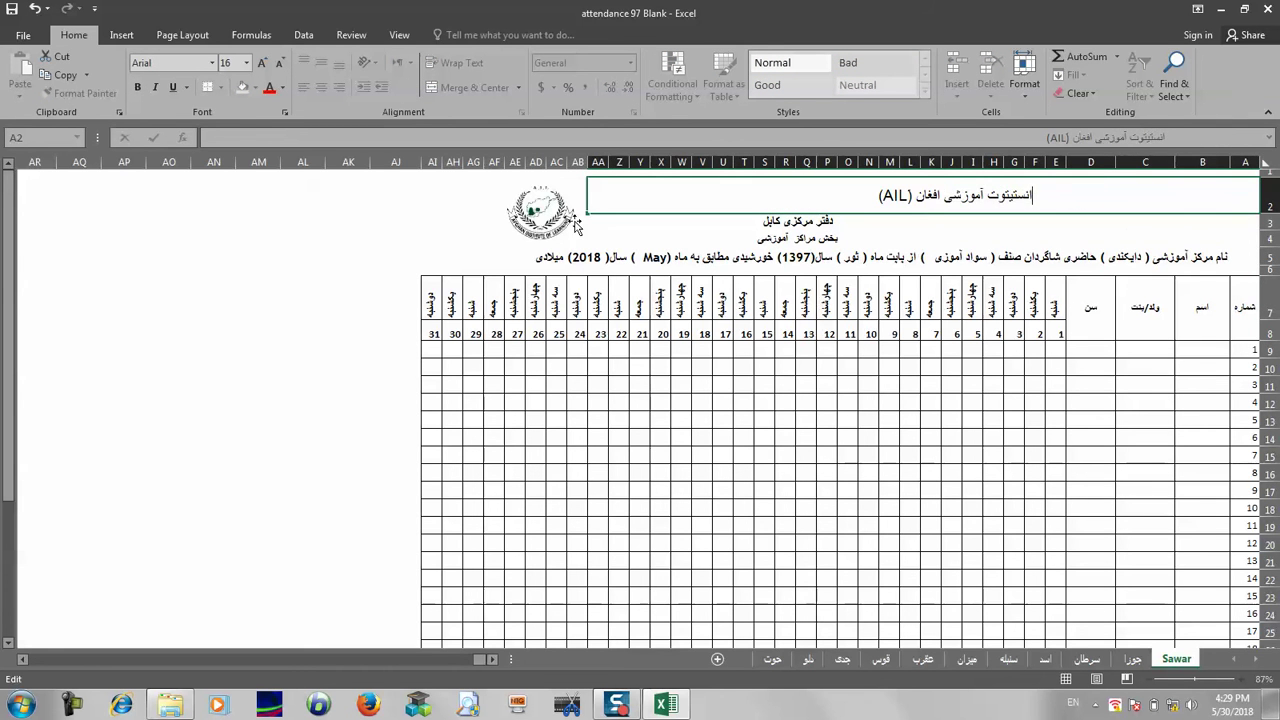
pyautogui.press('Return')
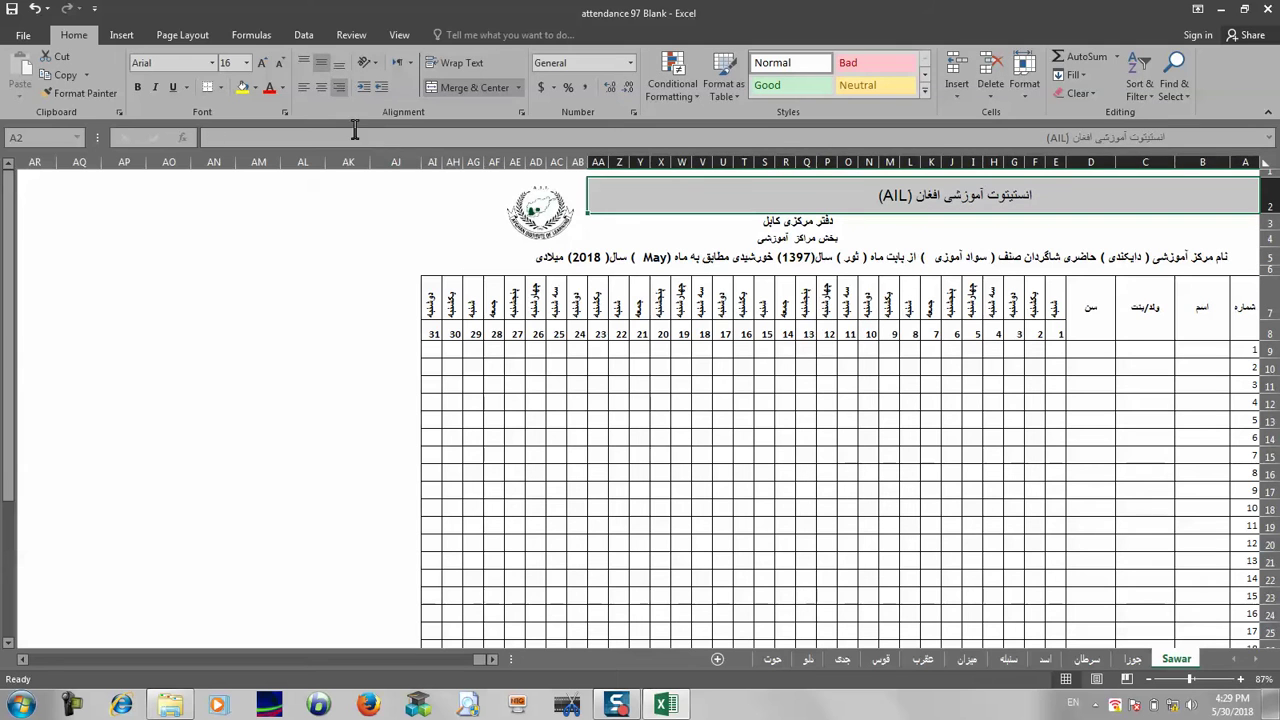
pyautogui.click(323, 86)
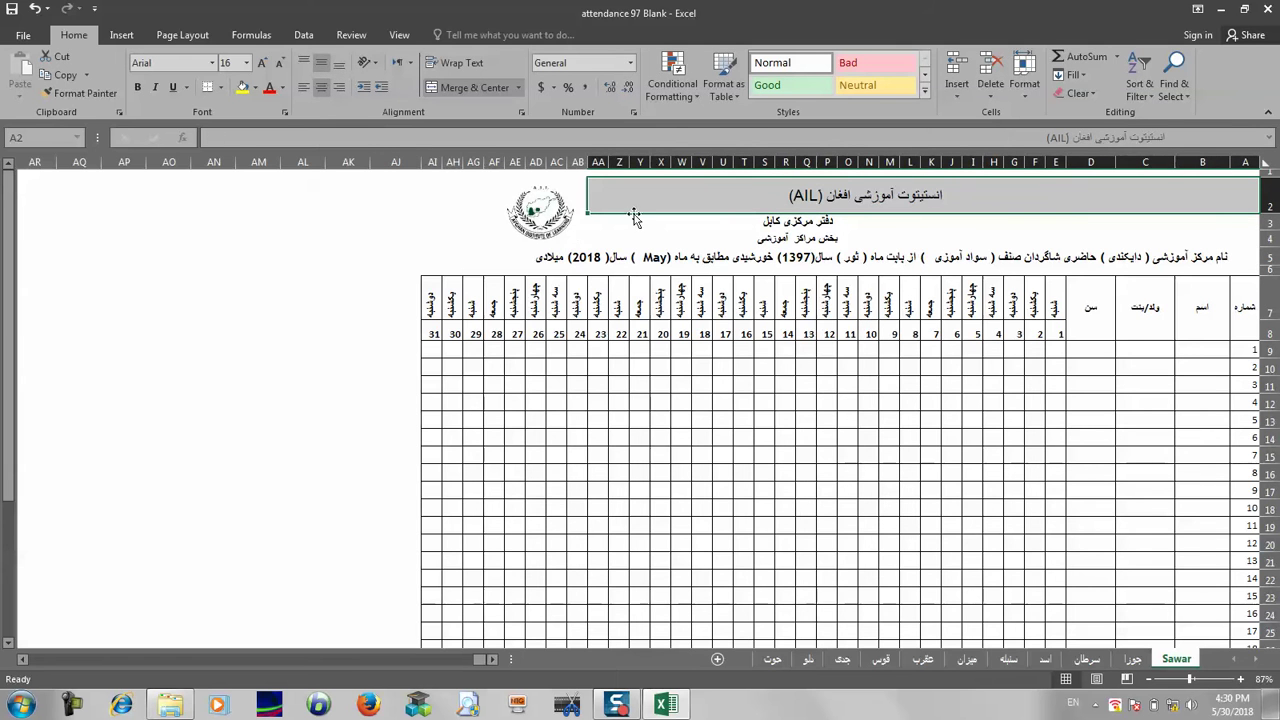
# Step: Merge and centre the institute title across A2:AI2
pyautogui.click(1030, 352)
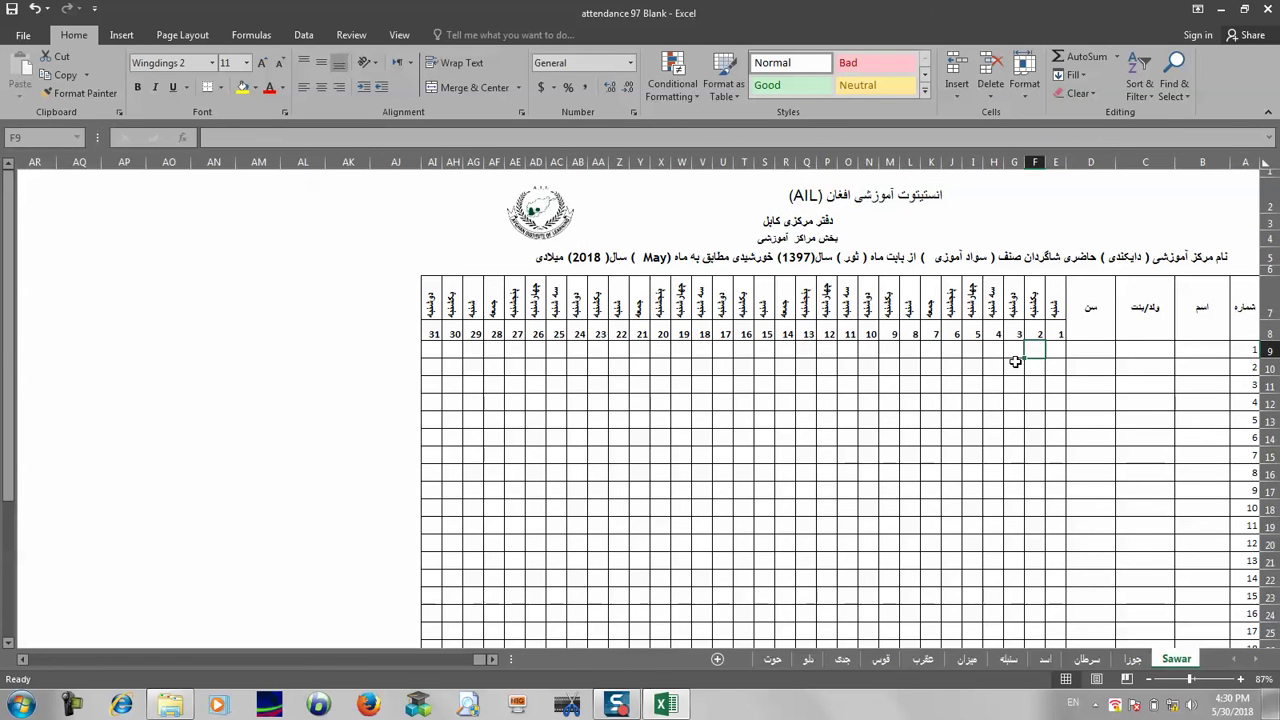
pyautogui.moveTo(1185, 183); pyautogui.dragTo(437, 202)
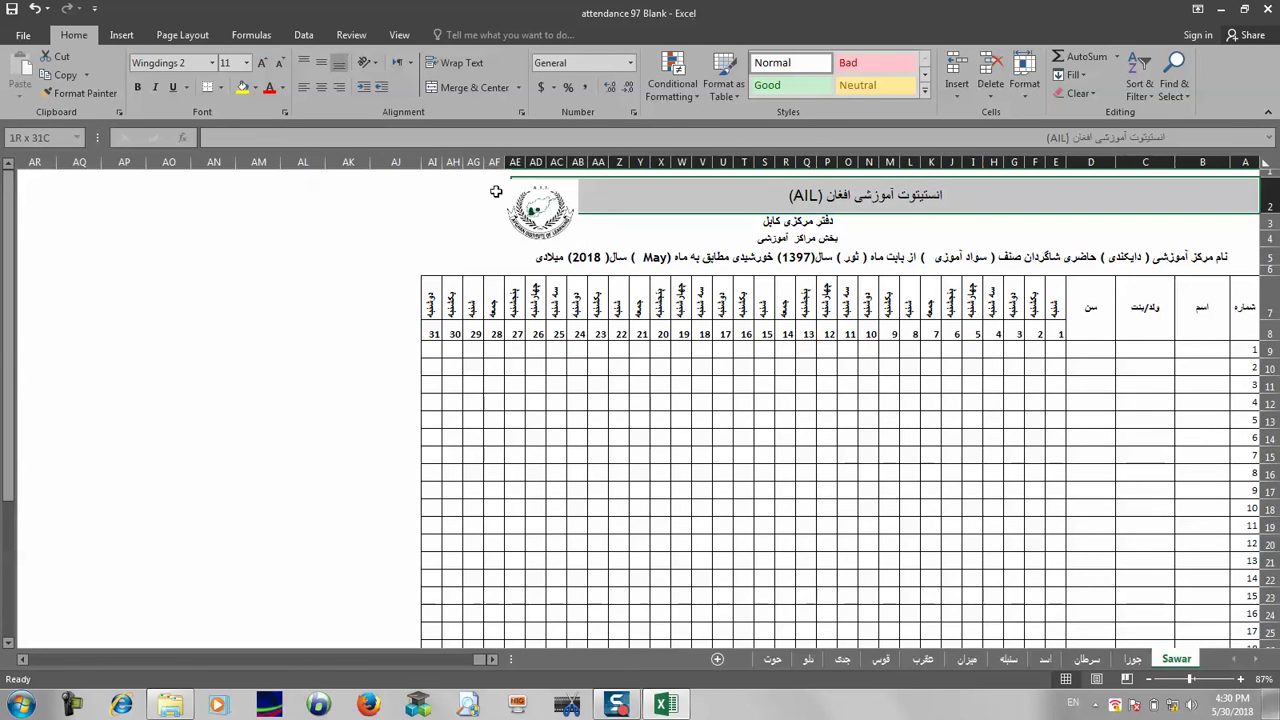
pyautogui.click(443, 88)
pyautogui.click(662, 386)
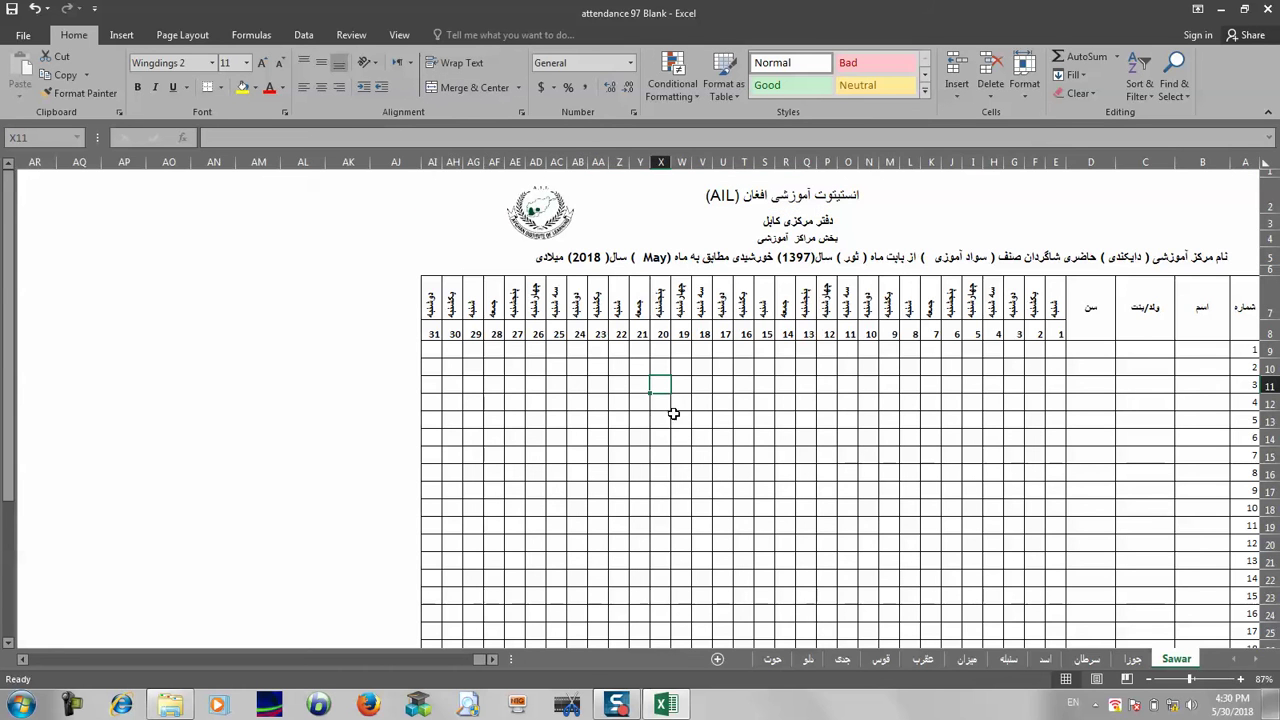
# Step: Select the row 3 subtitle دفتر مرکزی کابل and view the Text Direction options
pyautogui.click(809, 221)
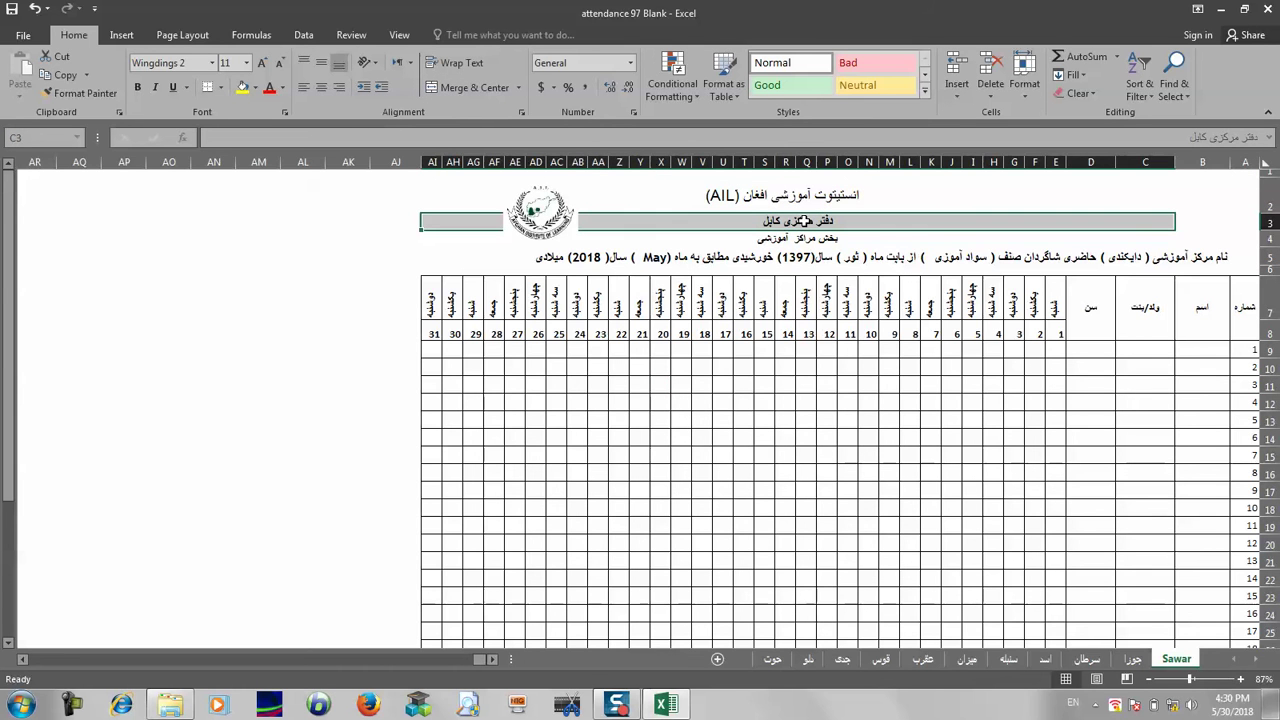
pyautogui.click(410, 64)
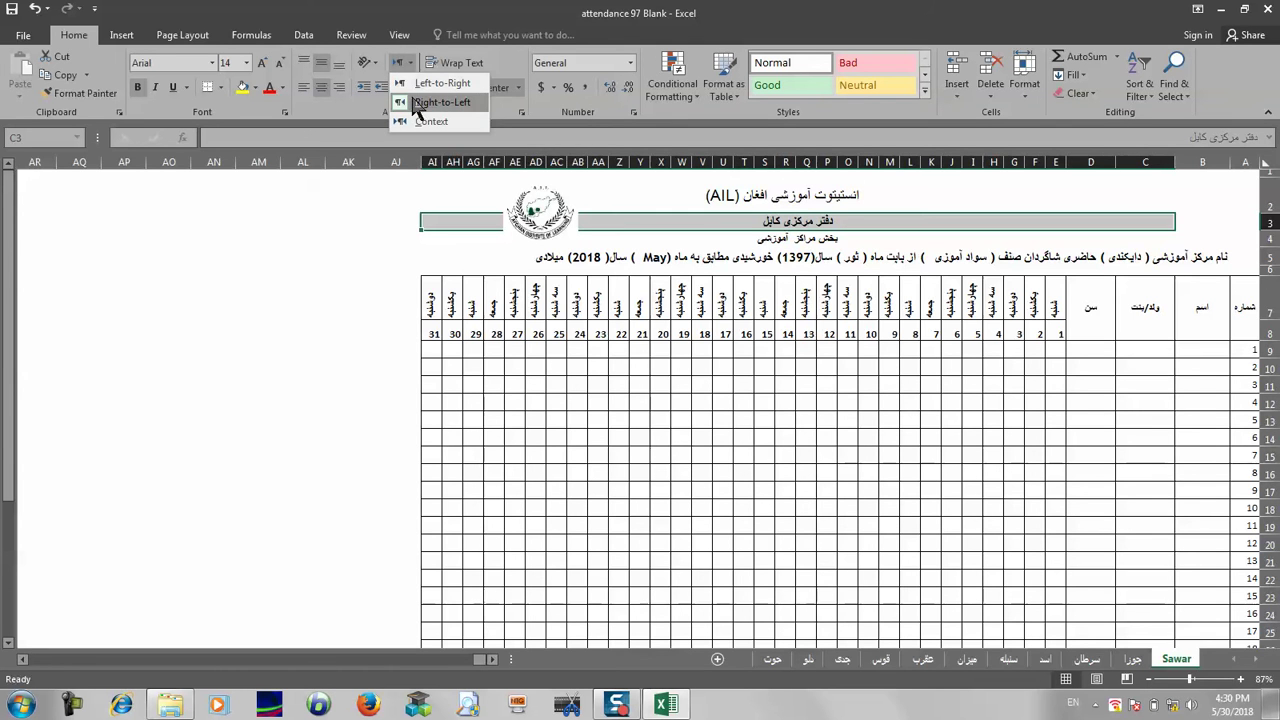
pyautogui.click(418, 103)
pyautogui.moveTo(237, 320); pyautogui.dragTo(289, 297)
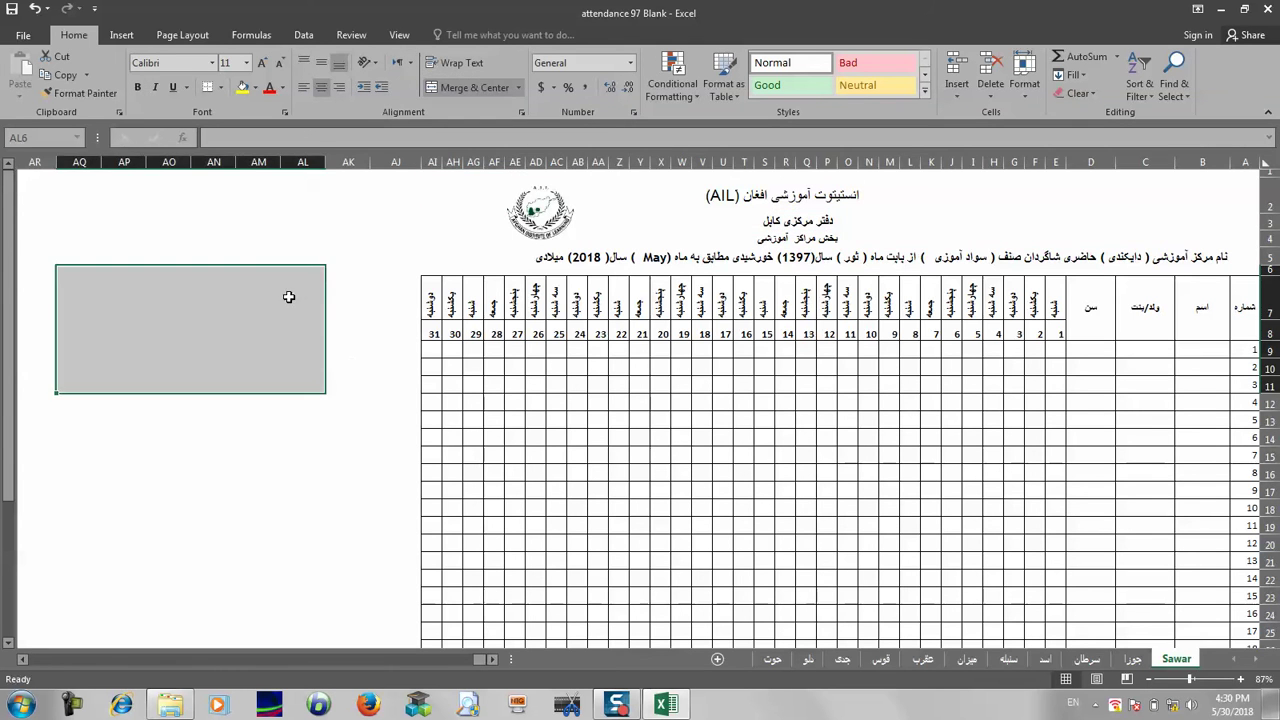
# Step: Enter 30 کیلو in AK9 and 40 سیر in AK10, fixing a typo
pyautogui.click(351, 352)
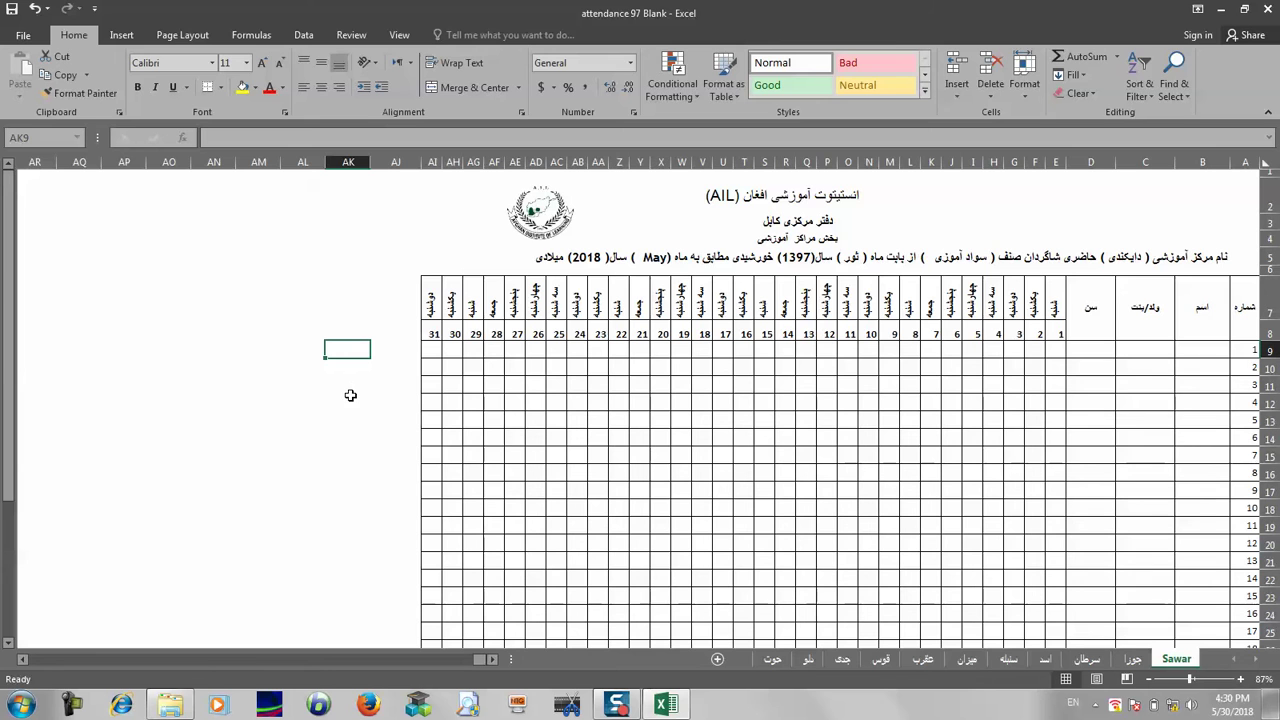
pyautogui.write('30')
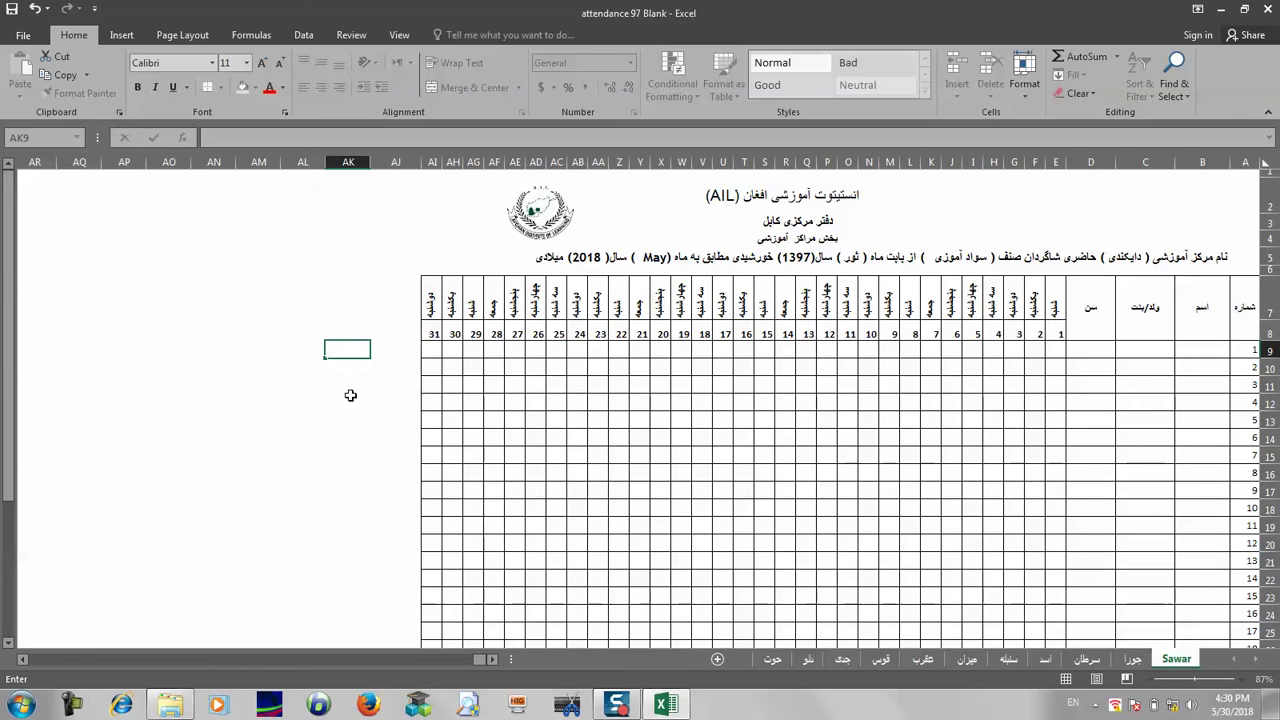
pyautogui.write(' کلی')
pyautogui.write('و')
pyautogui.press('BackSpace')
pyautogui.press('BackSpace')
pyautogui.press('BackSpace')
pyautogui.write('لو')
pyautogui.press('Return')
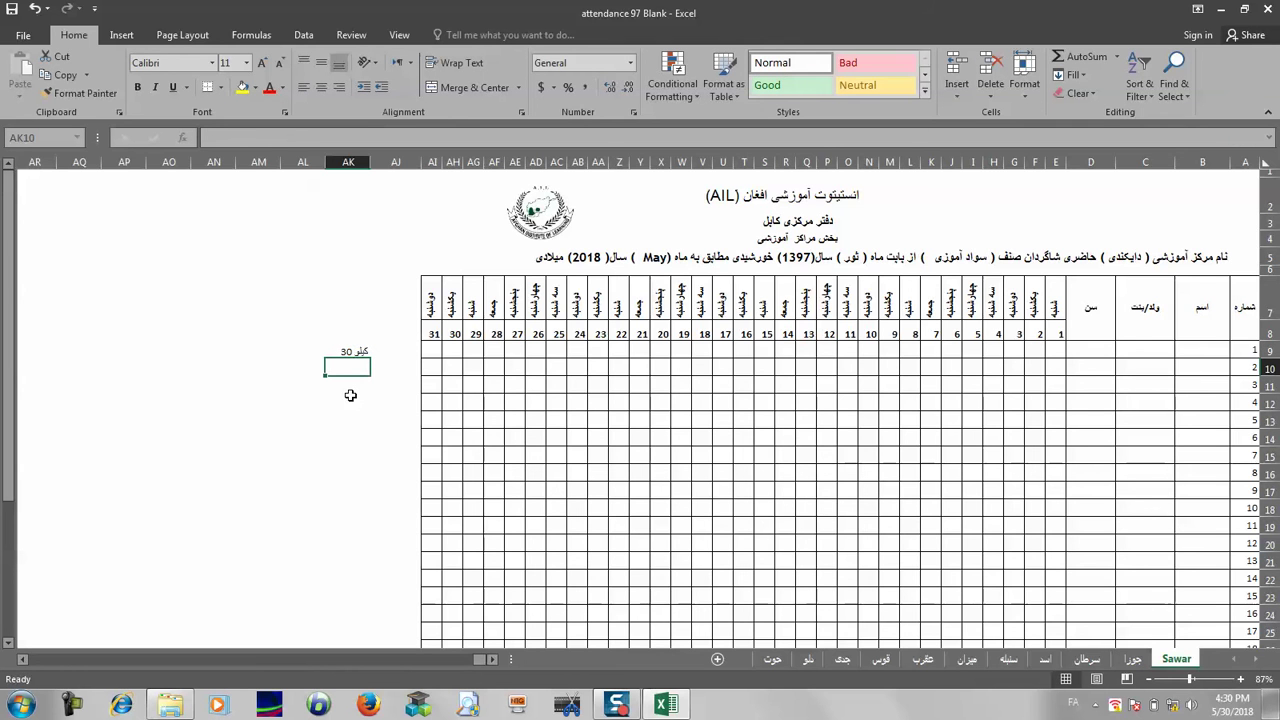
pyautogui.write('40 سیر')
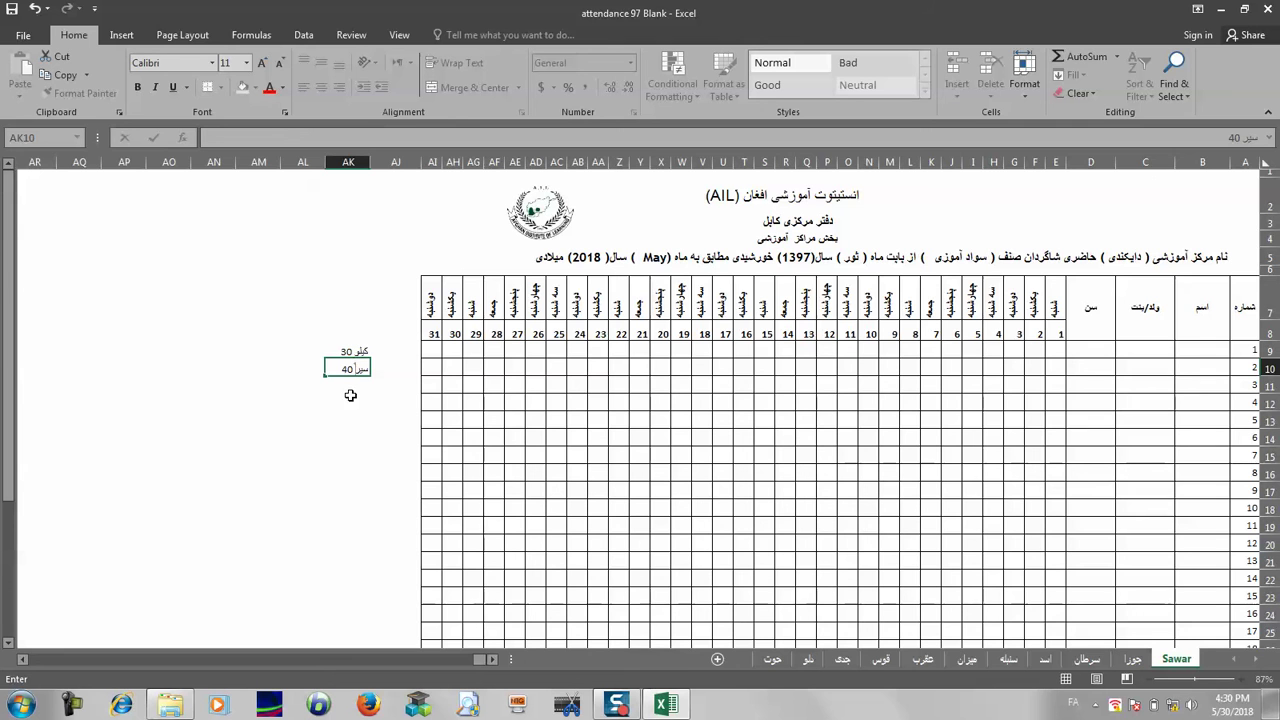
pyautogui.press('Return')
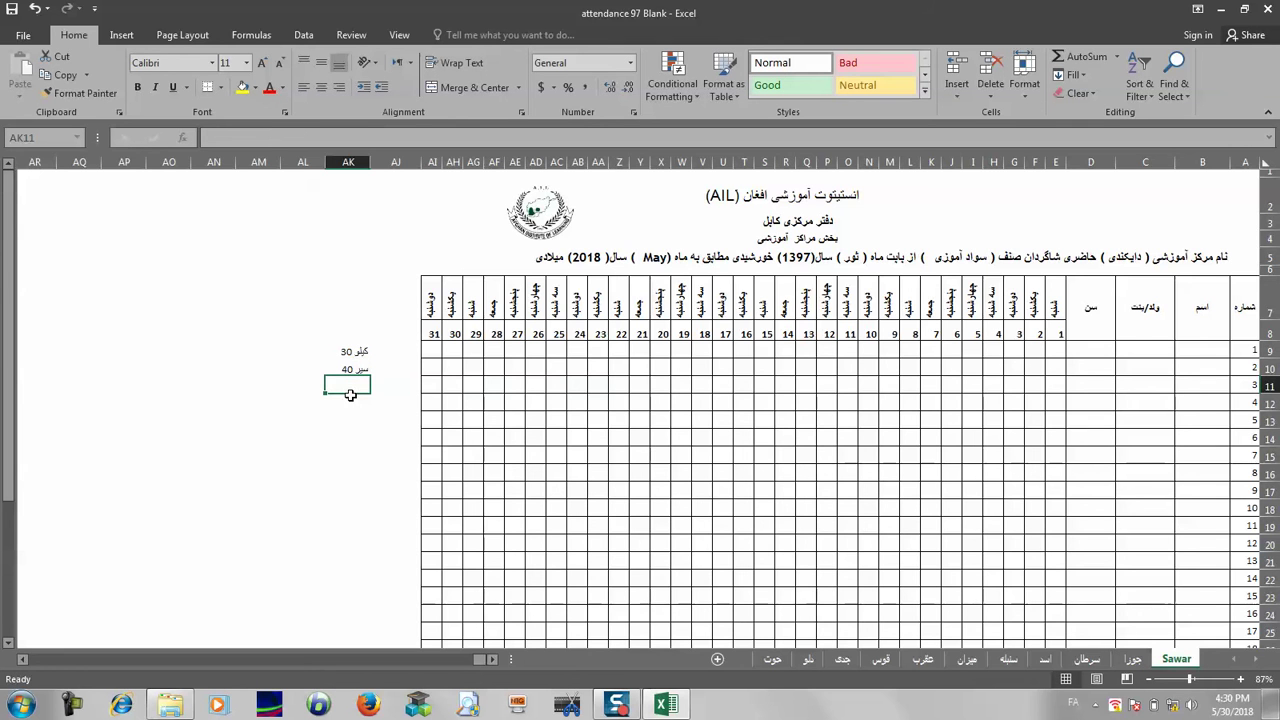
# Step: Select AK9:AK22 and launch Microsoft Word from the Start menu
pyautogui.moveTo(344, 355); pyautogui.dragTo(347, 584)
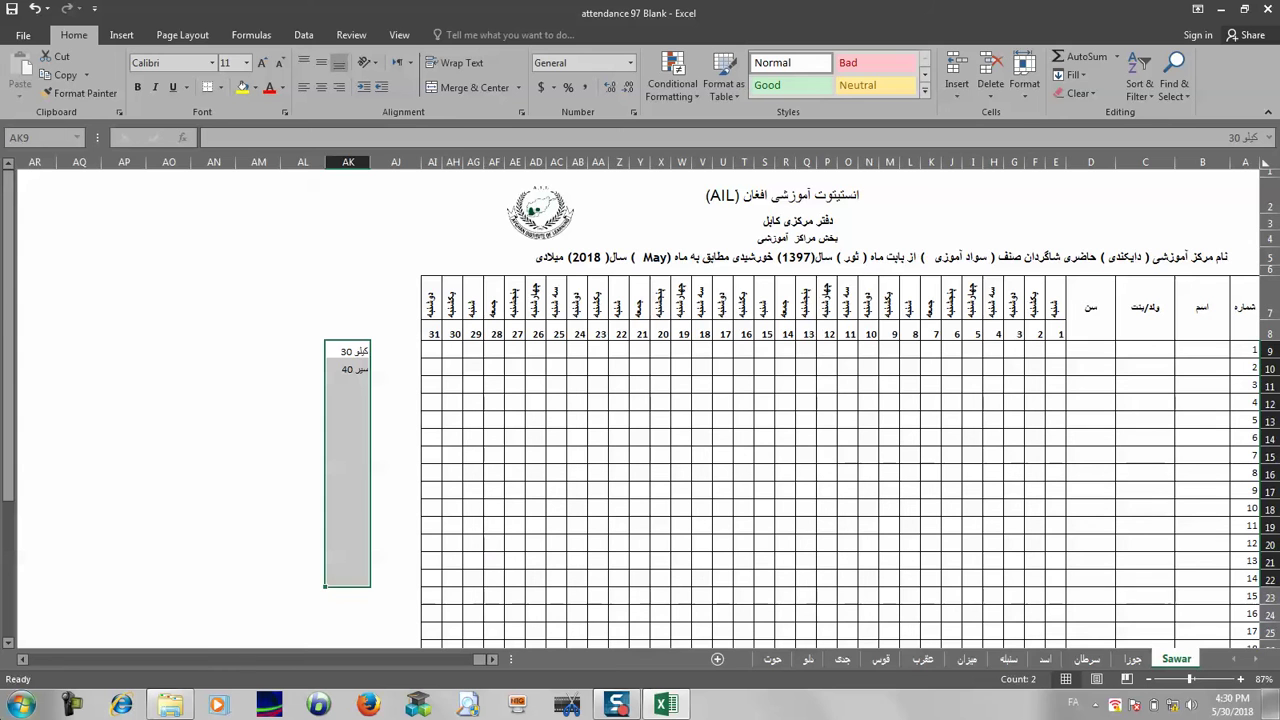
pyautogui.click(20, 705)
pyautogui.click(82, 336)
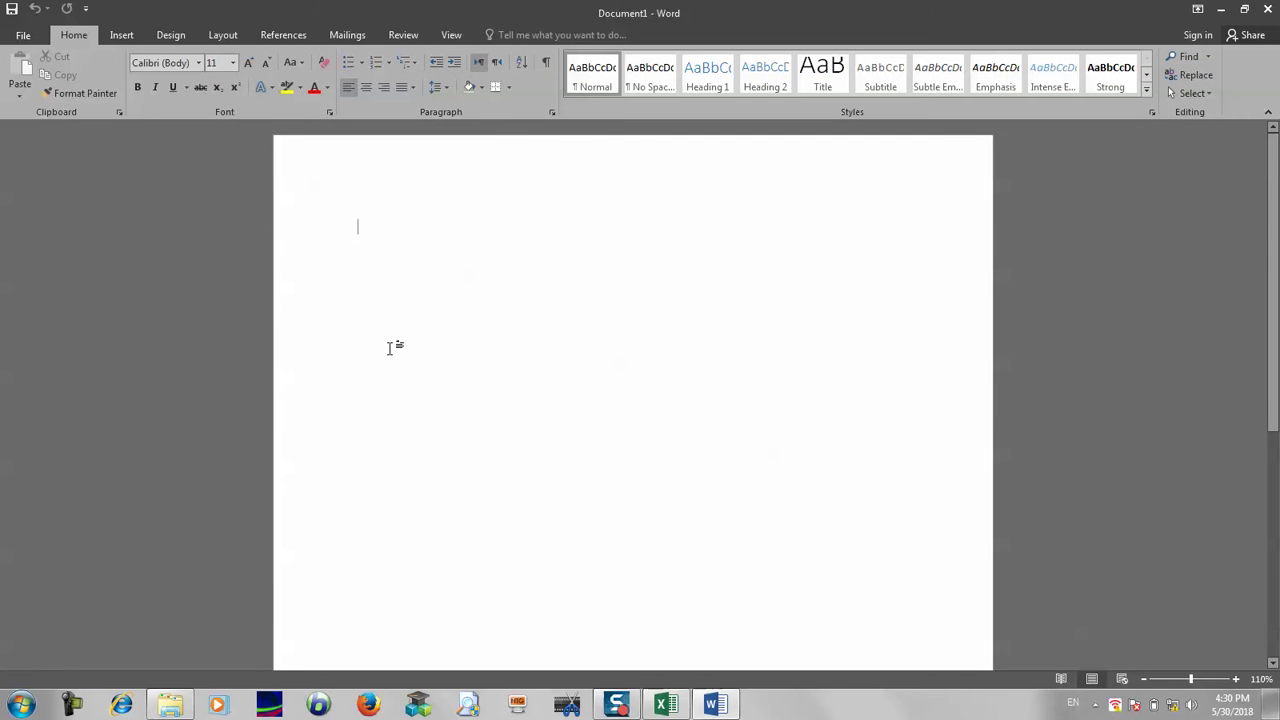
# Step: Type 'ورد word' in Word as a right-aligned, right-to-left Persian paragraph
pyautogui.hotkey('ctrl', 'r')
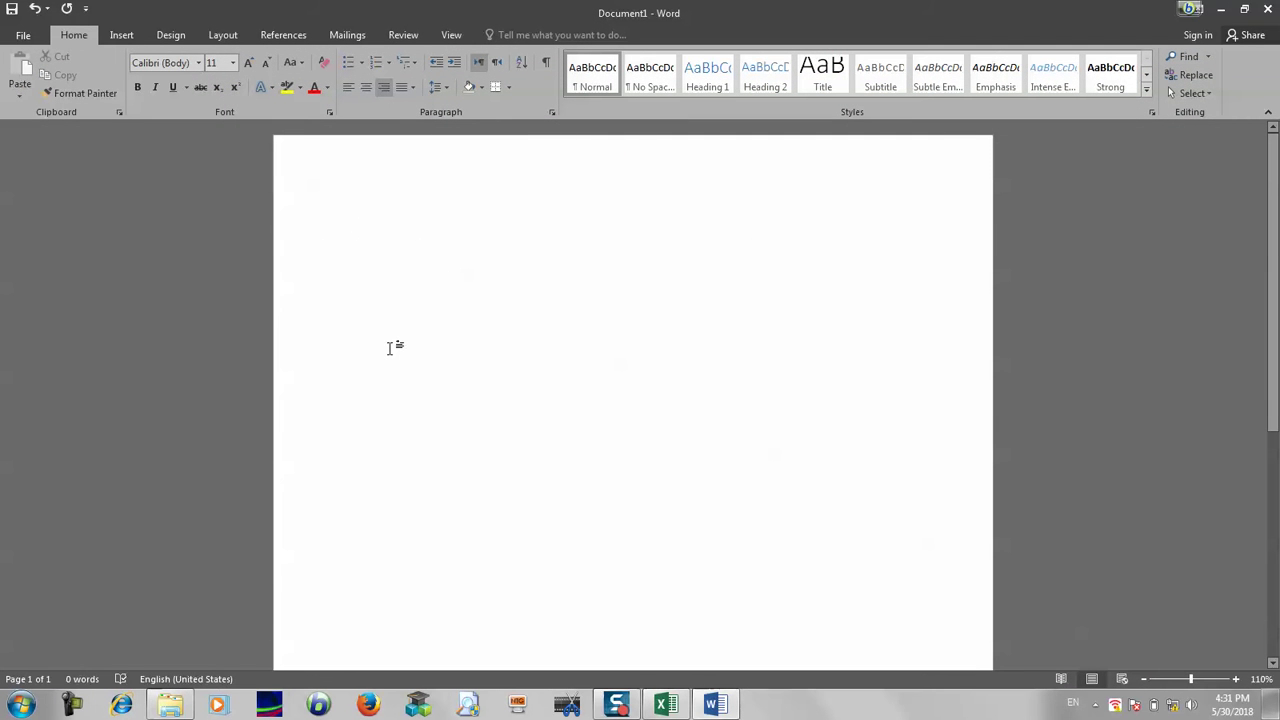
pyautogui.hotkey('alt', 'shift')
pyautogui.write('ورد w')
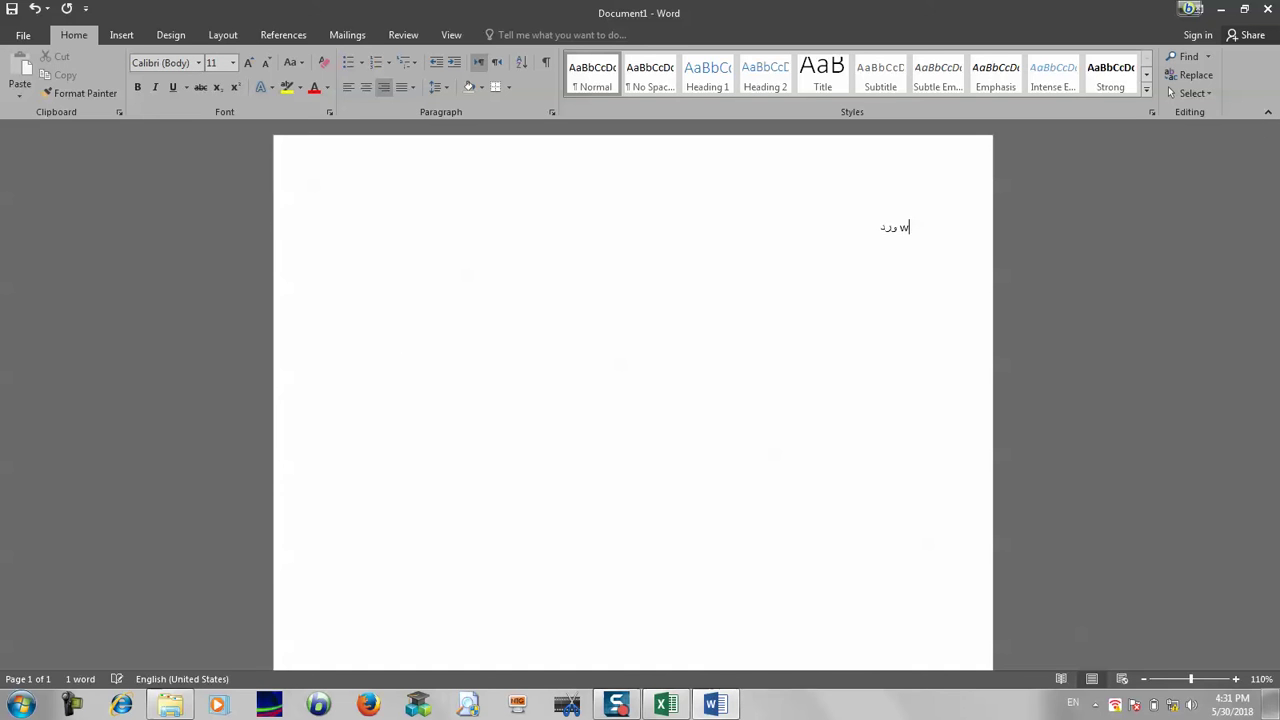
pyautogui.write('ord')
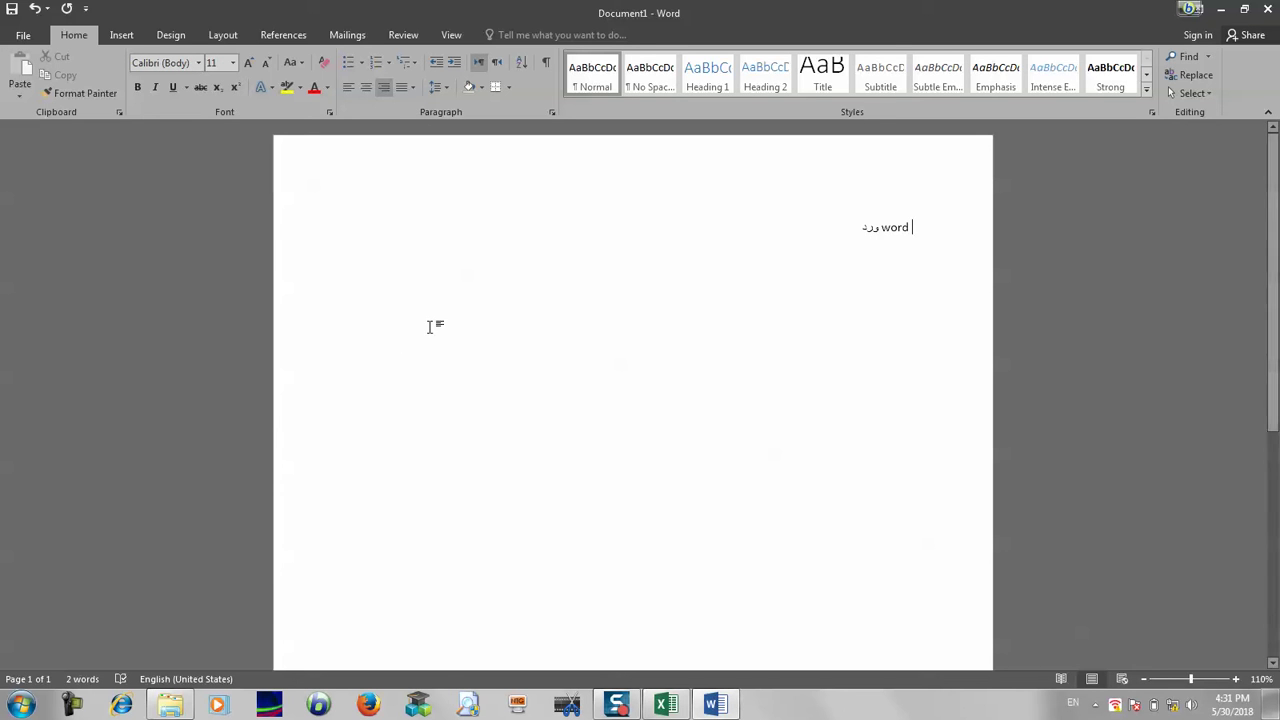
pyautogui.click(497, 66)
pyautogui.click(388, 87)
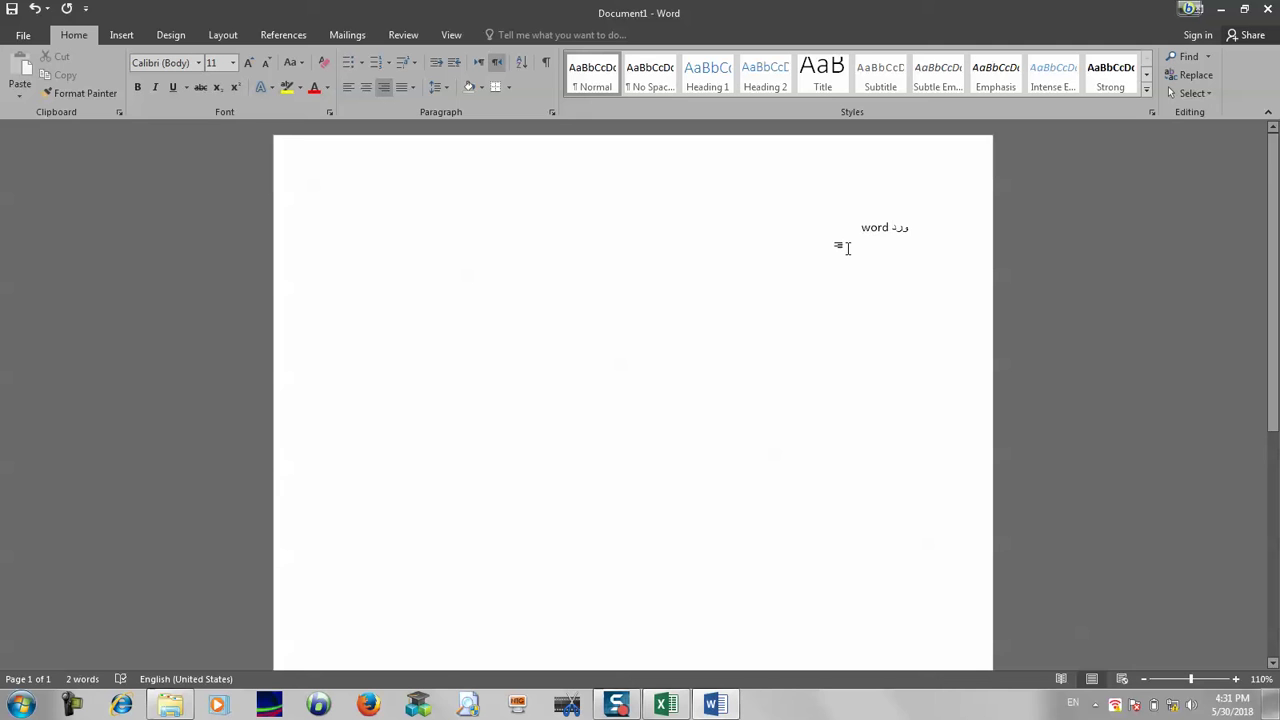
# Step: Delete the stray letters, restore the Word window down and close it
pyautogui.write('alh')
pyautogui.press('BackSpace')
pyautogui.press('BackSpace')
pyautogui.press('BackSpace')
pyautogui.click(1244, 9)
pyautogui.click(662, 12)
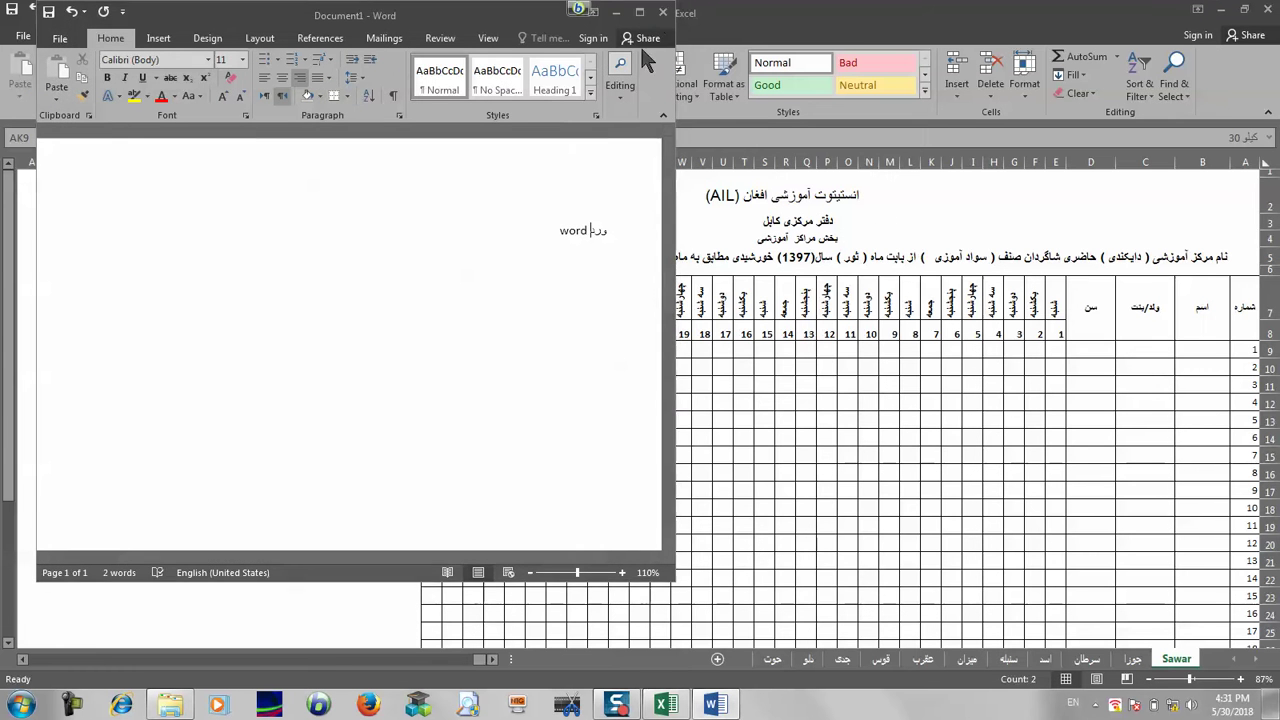
# Step: Discard the Word document unsaved and set AK9:AK10 (30 کیلو, 40 سیر) to Right-to-Left text direction
pyautogui.click(640, 382)
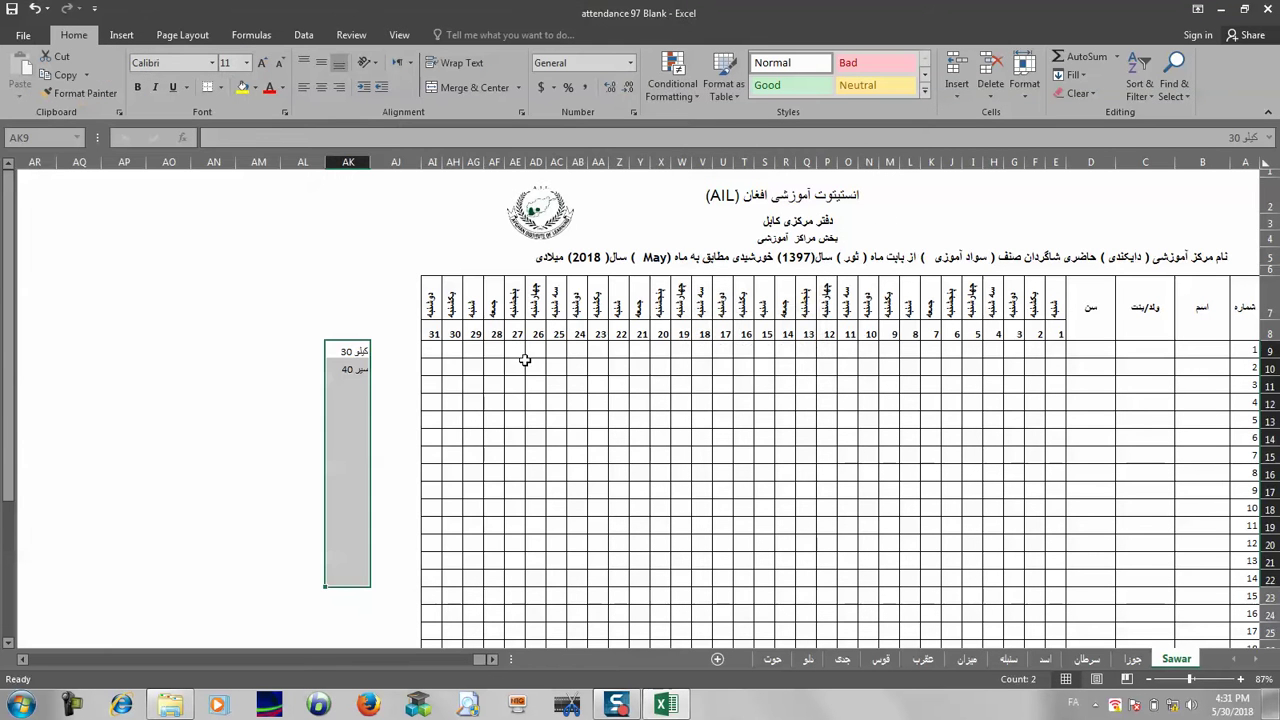
pyautogui.click(355, 371)
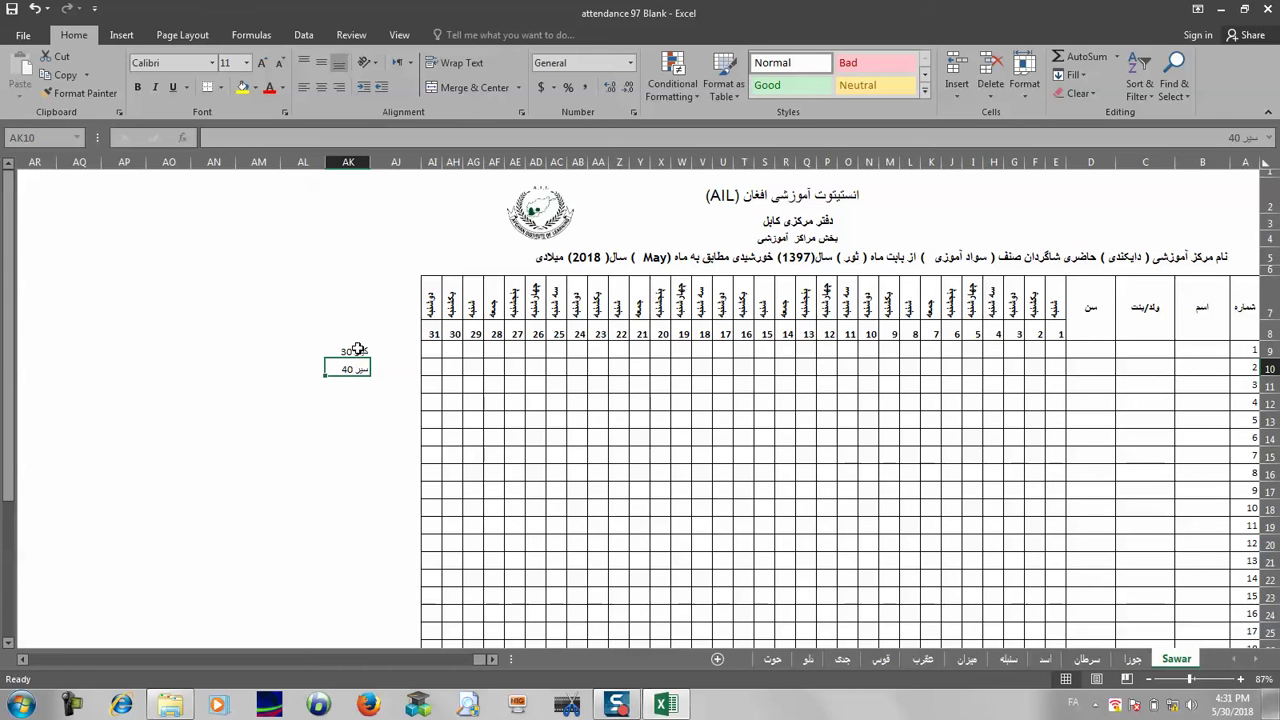
pyautogui.moveTo(357, 349); pyautogui.dragTo(362, 530)
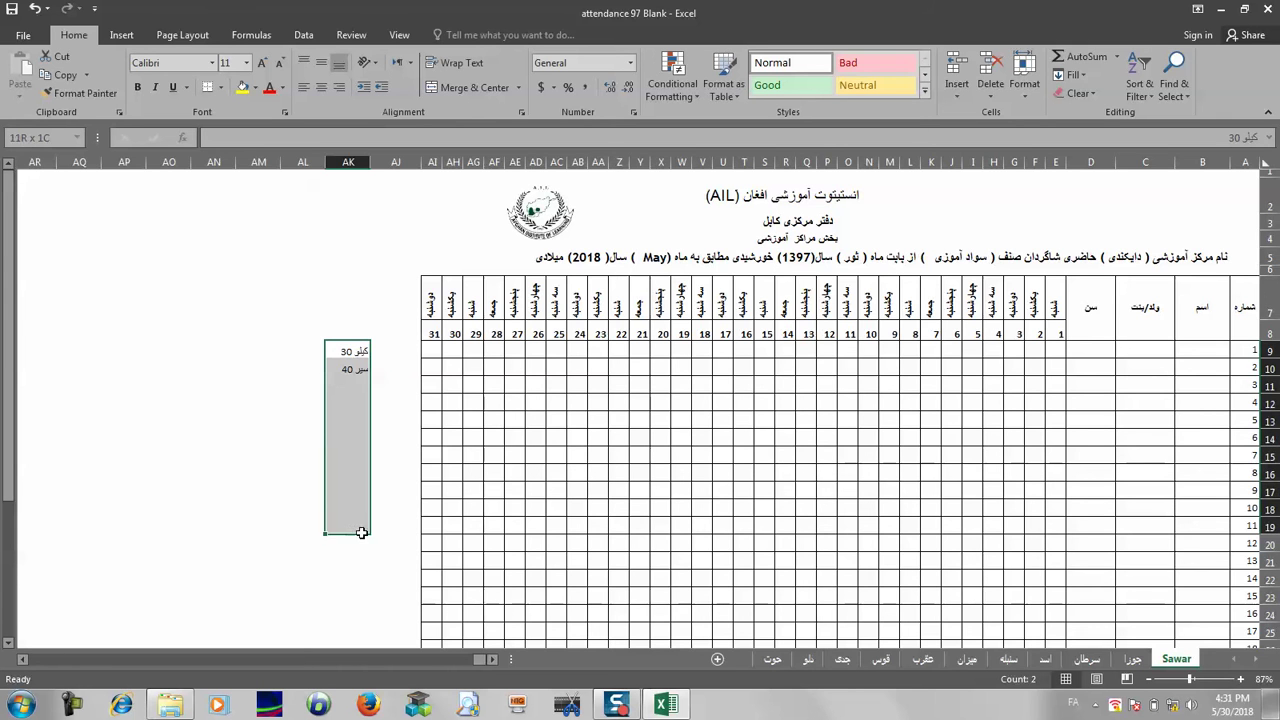
pyautogui.moveTo(362, 530)
pyautogui.mouseDown()
pyautogui.moveTo(352, 418)
pyautogui.moveTo(361, 597)
pyautogui.mouseUp()
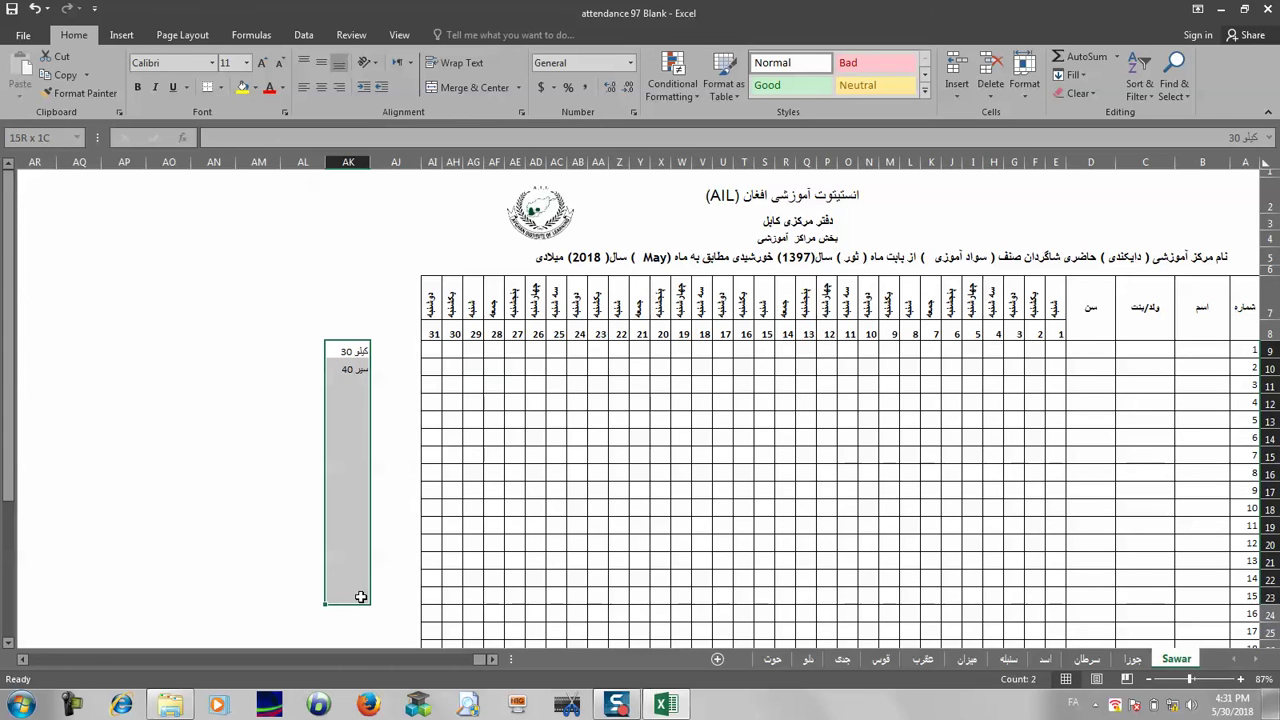
pyautogui.click(404, 62)
pyautogui.click(440, 102)
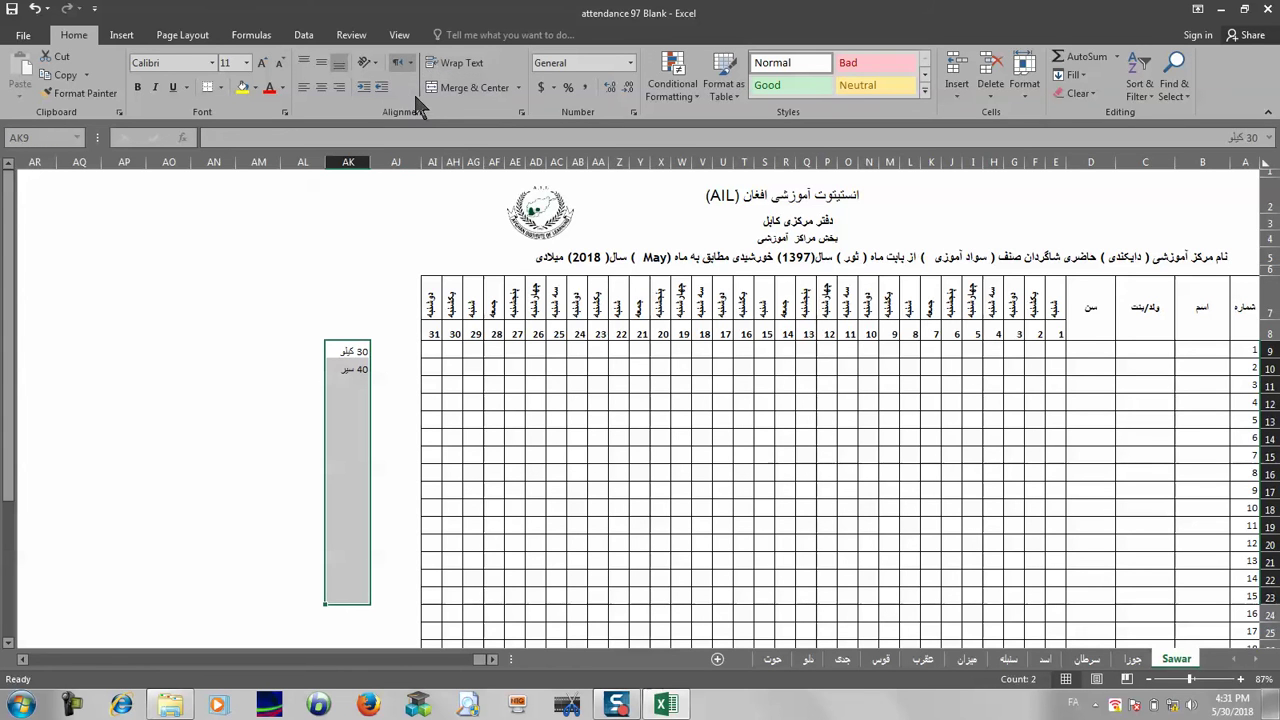
pyautogui.click(408, 63)
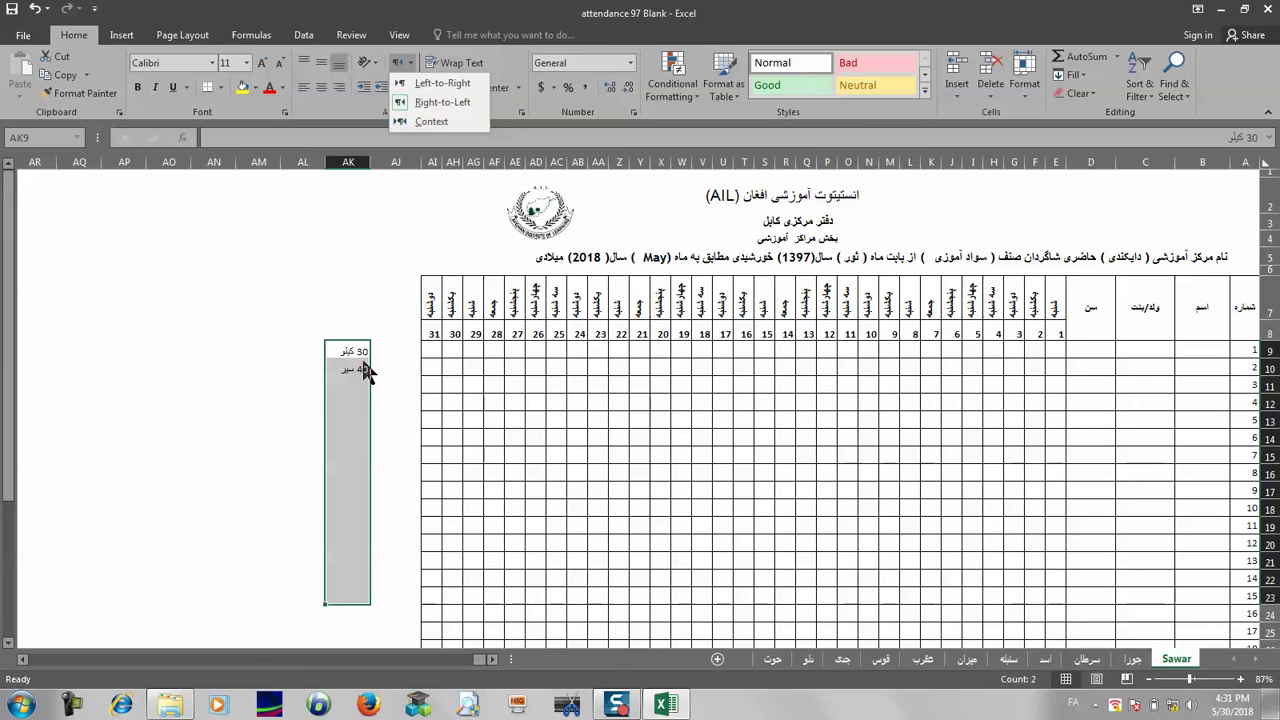
pyautogui.click(302, 402)
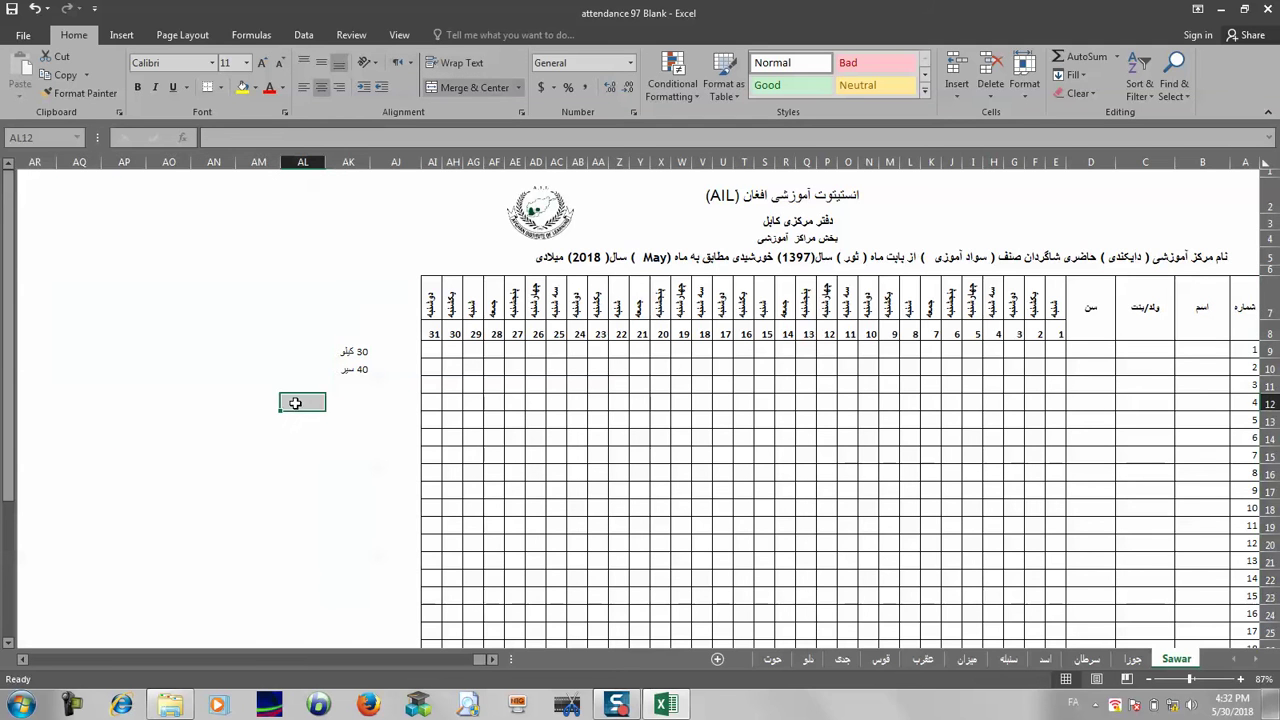
# Step: Remove a '50 نان' test entry, delete the AJ7:AK12 test entries, then select the empty AJ7:AQ19 block
pyautogui.write('50 نان')
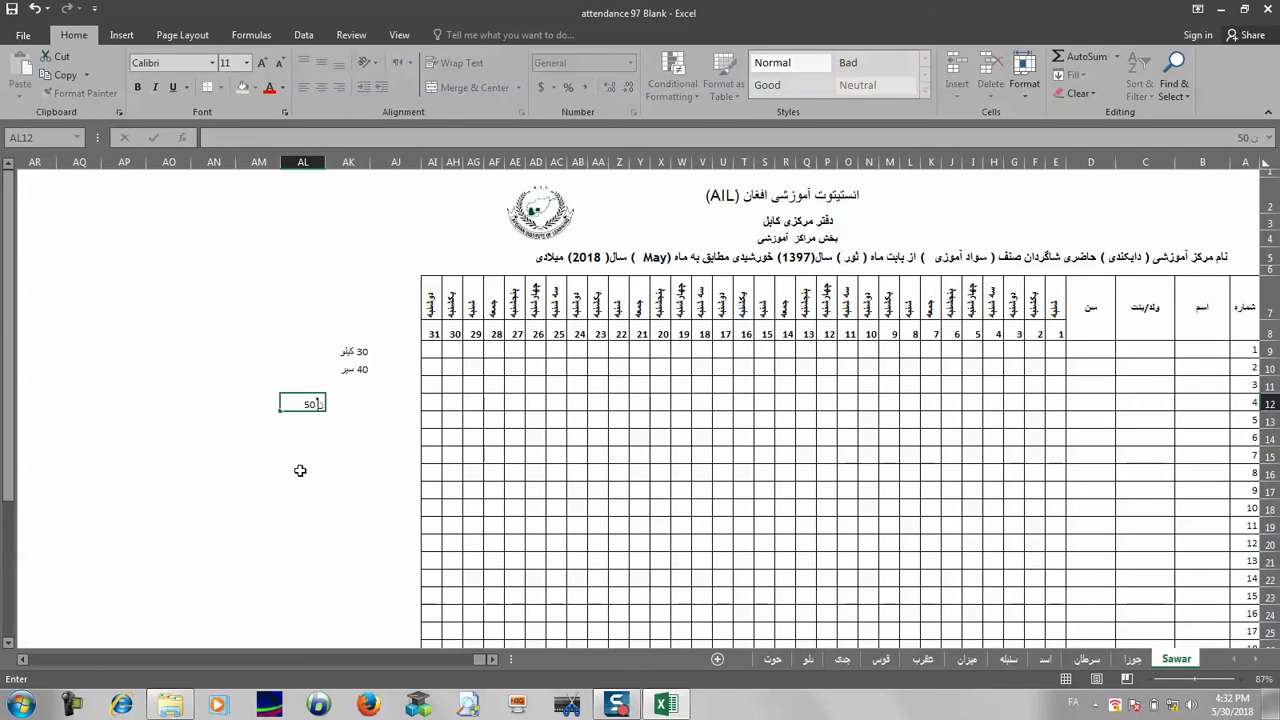
pyautogui.press('BackSpace')
pyautogui.press('BackSpace')
pyautogui.press('BackSpace')
pyautogui.moveTo(395, 300); pyautogui.dragTo(343, 395)
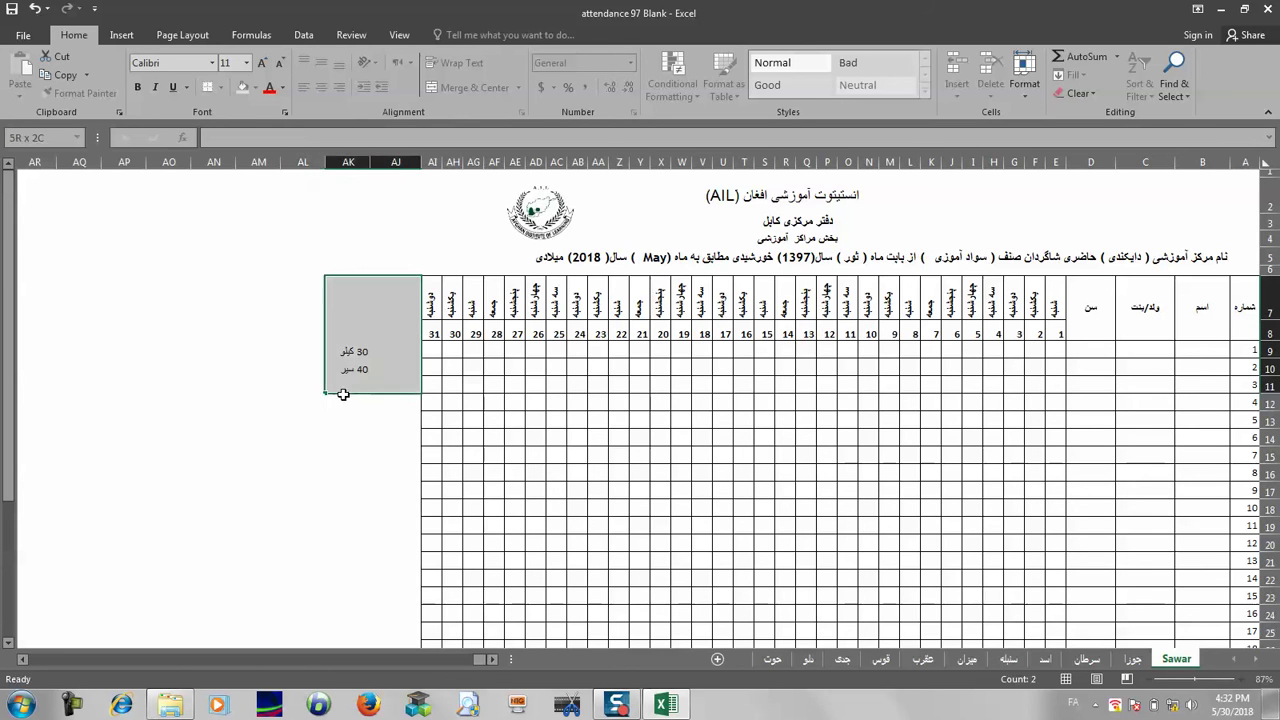
pyautogui.press('Delete')
pyautogui.click(357, 376)
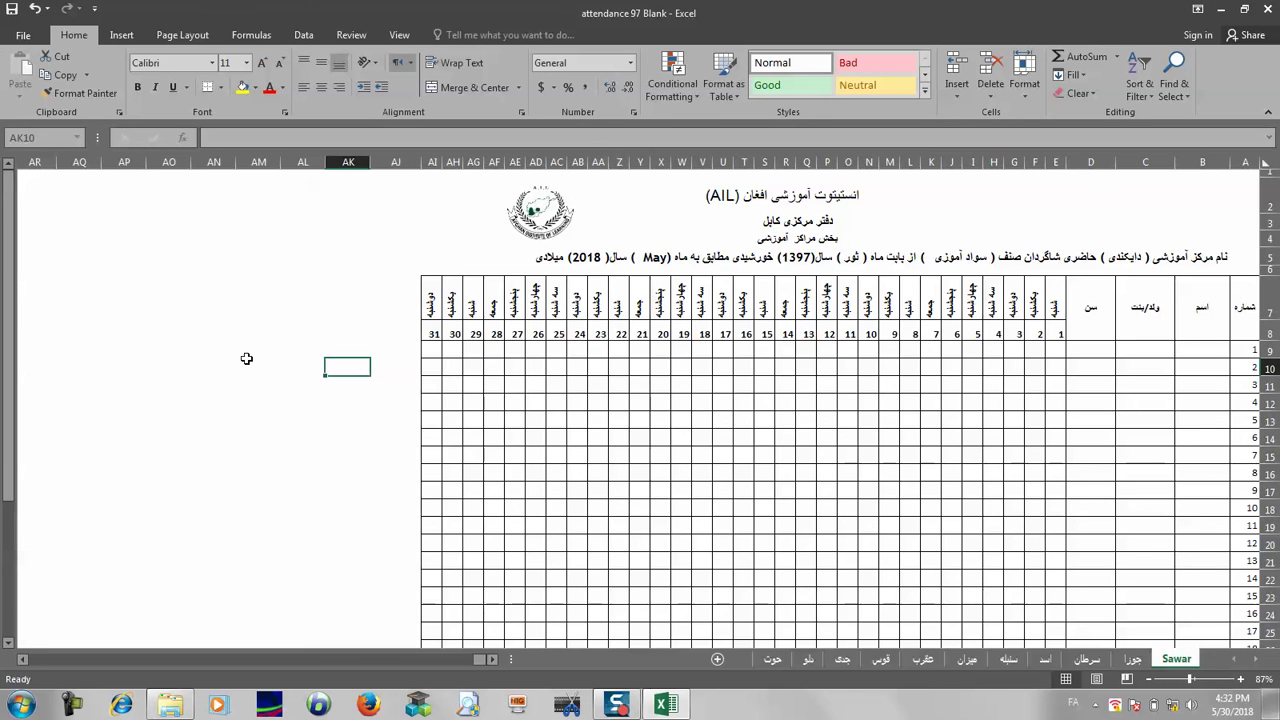
pyautogui.moveTo(372, 312)
pyautogui.mouseDown()
pyautogui.moveTo(122, 527)
pyautogui.moveTo(109, 606)
pyautogui.mouseUp()
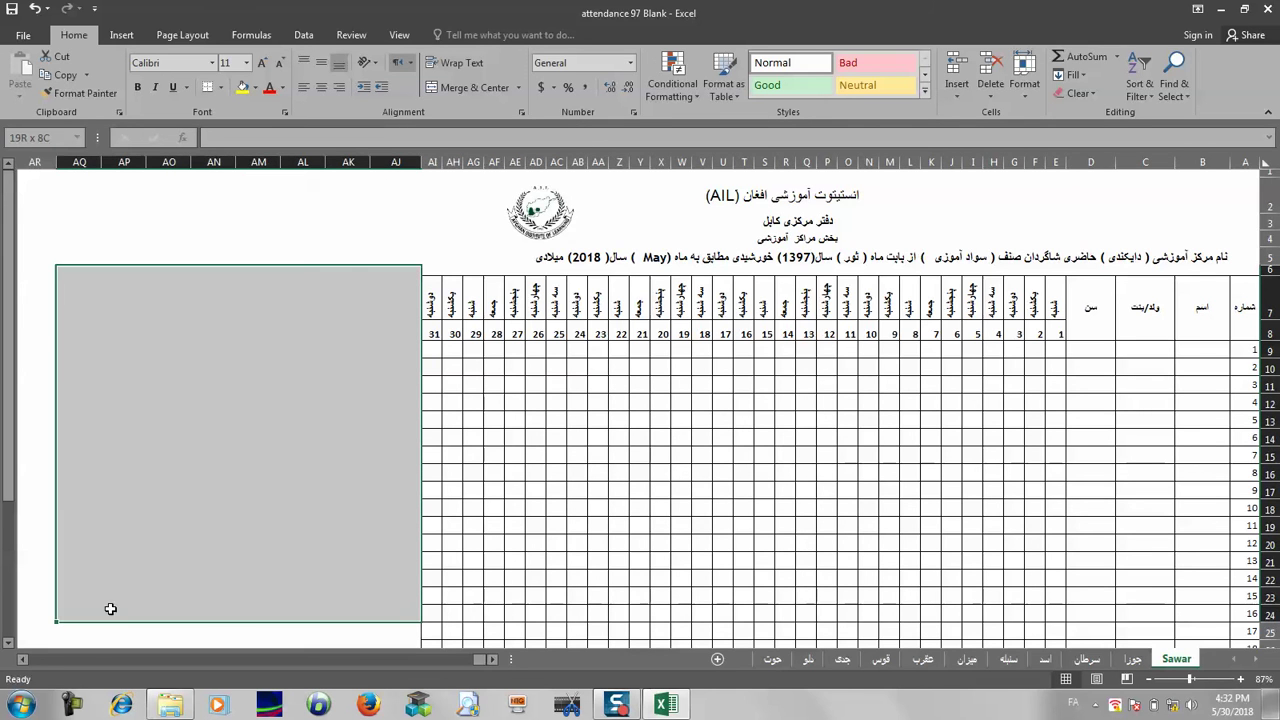
pyautogui.click(411, 62)
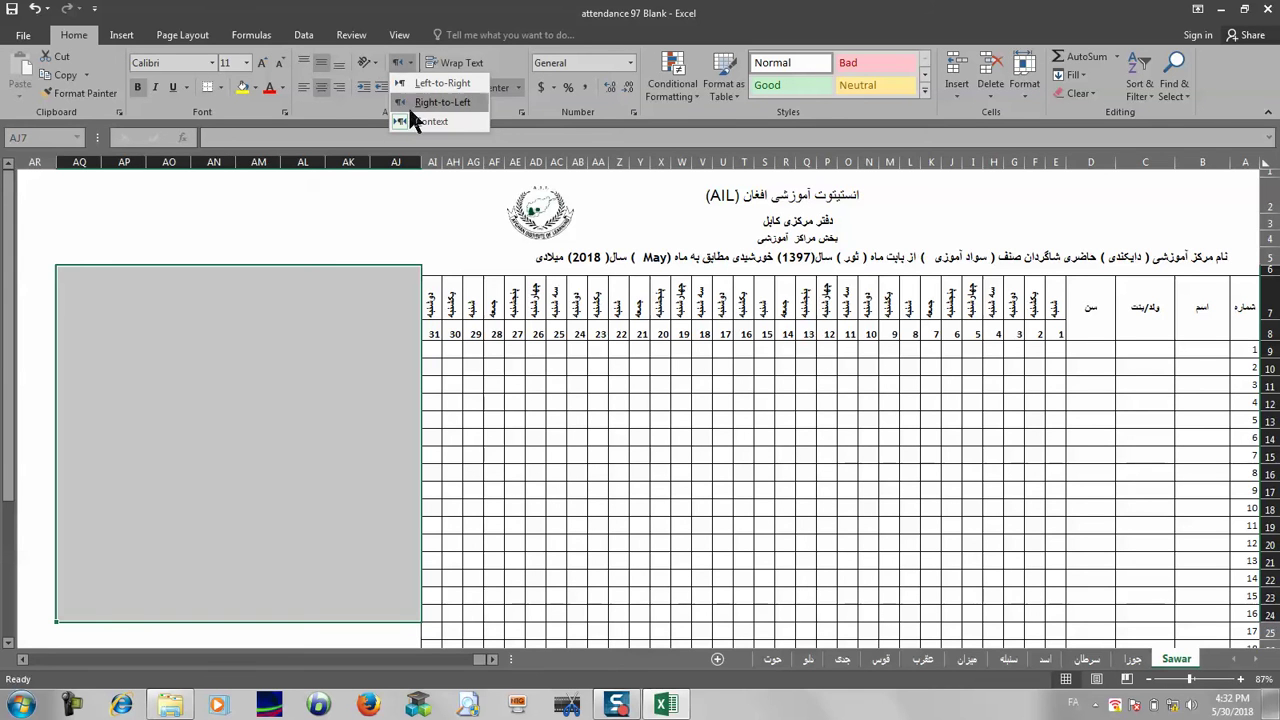
pyautogui.click(398, 62)
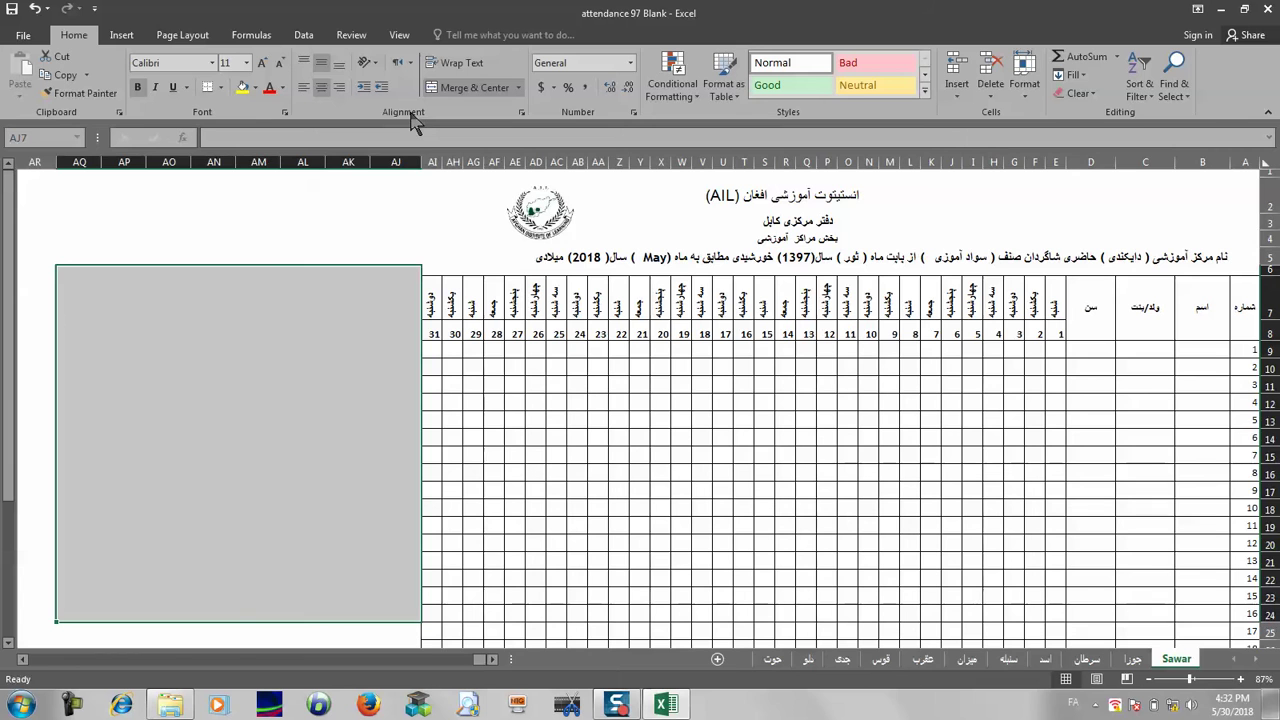
pyautogui.moveTo(310, 270); pyautogui.dragTo(60, 390)
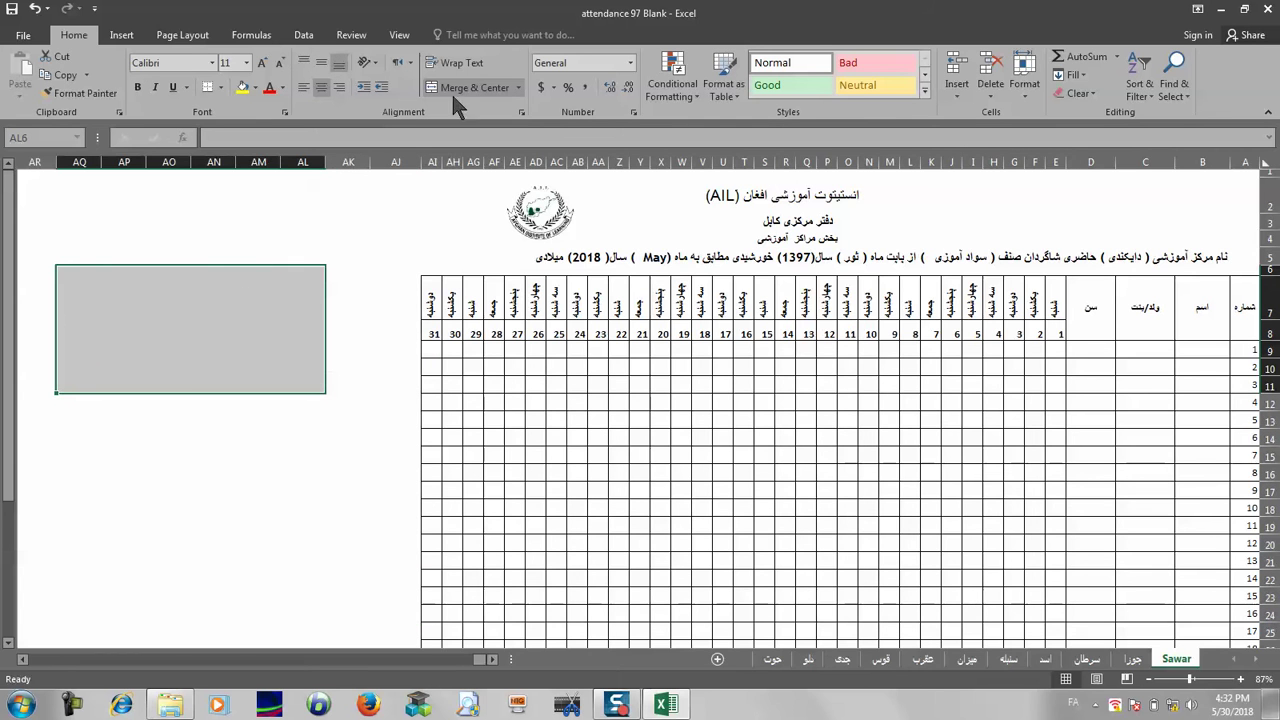
pyautogui.moveTo(290, 288); pyautogui.dragTo(110, 376)
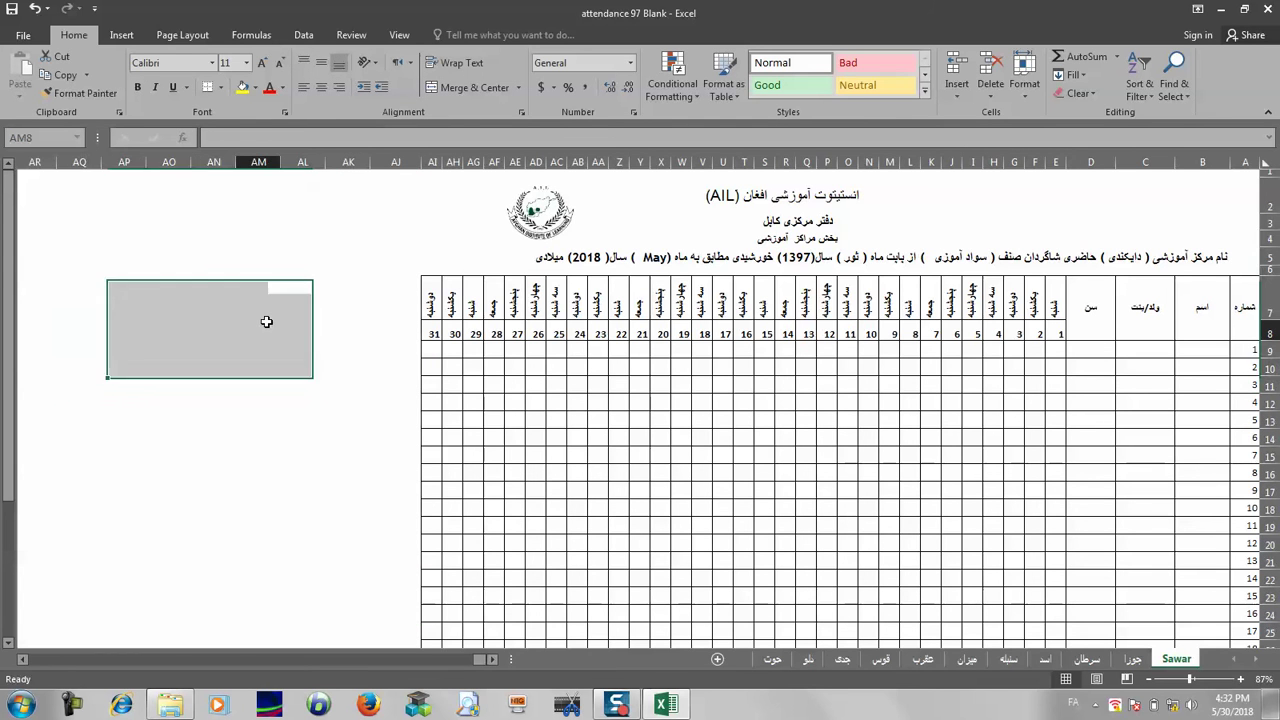
pyautogui.click(266, 321)
pyautogui.moveTo(63, 297)
pyautogui.mouseDown()
pyautogui.moveTo(120, 298)
pyautogui.moveTo(100, 298)
pyautogui.moveTo(160, 315)
pyautogui.moveTo(157, 325)
pyautogui.mouseUp()
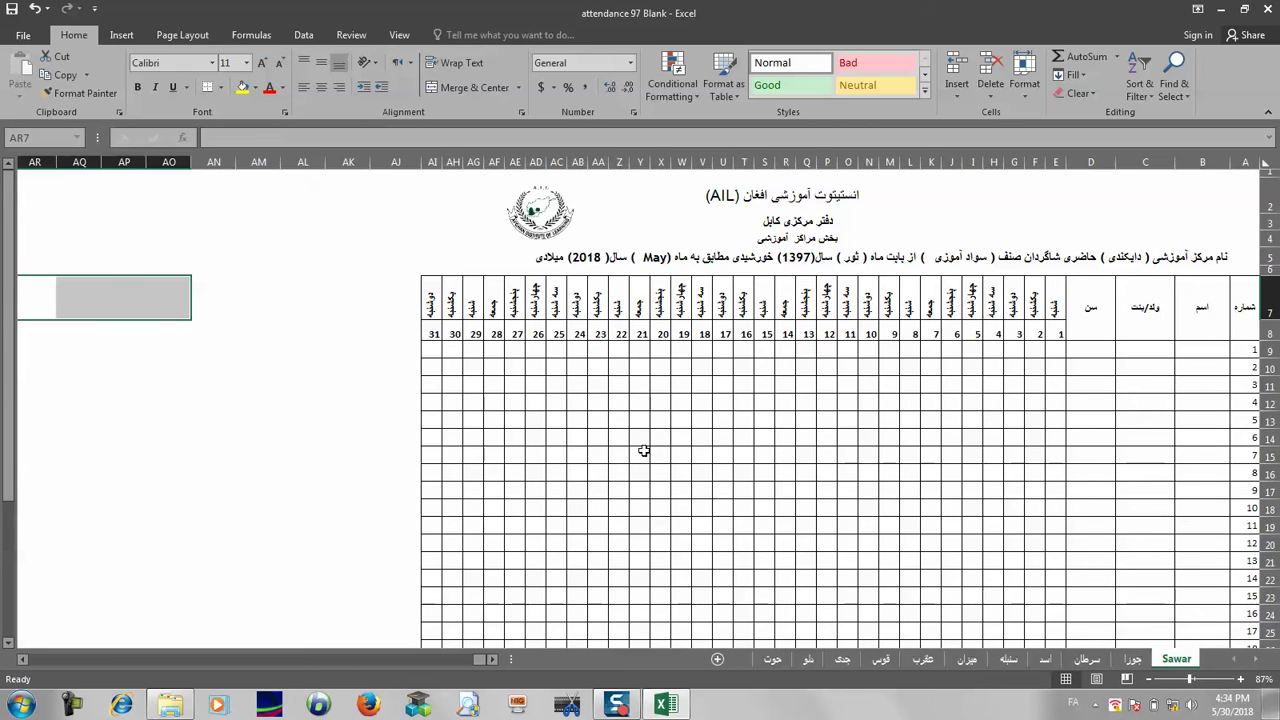
pyautogui.click(805, 440)
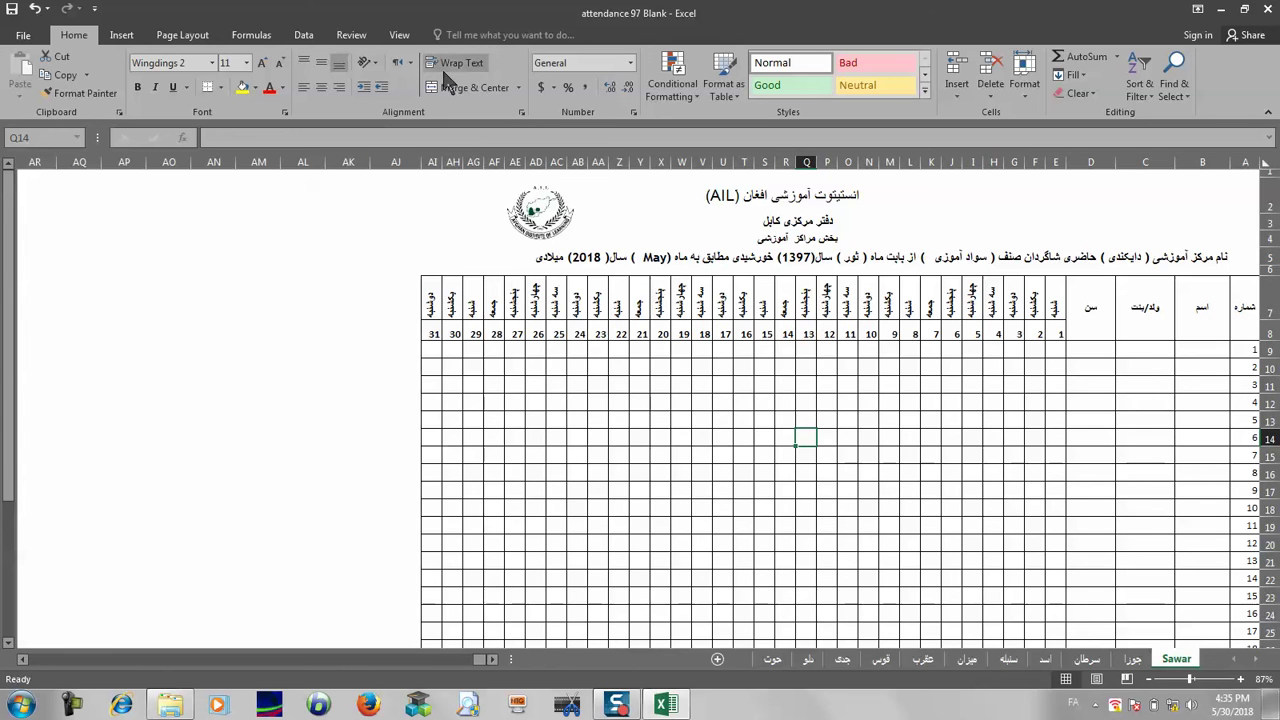
# Step: Enter a student's name in cell B9
pyautogui.click(826, 366)
pyautogui.click(1204, 349)
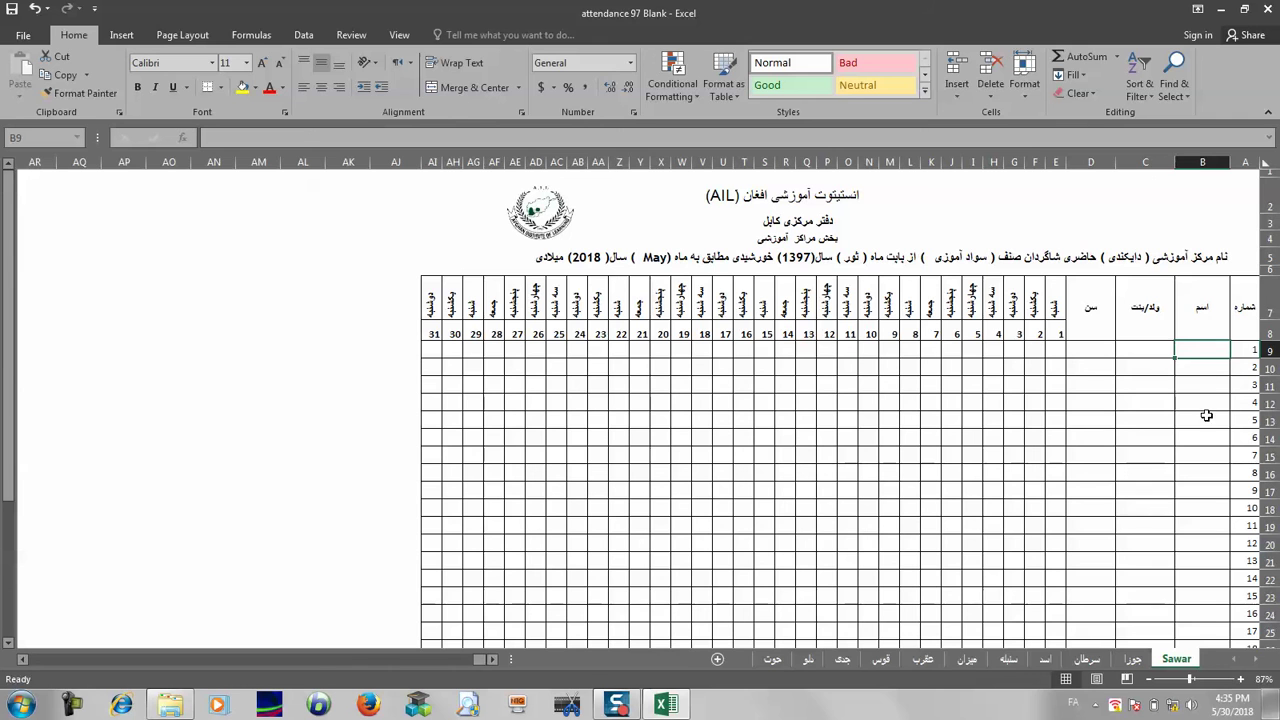
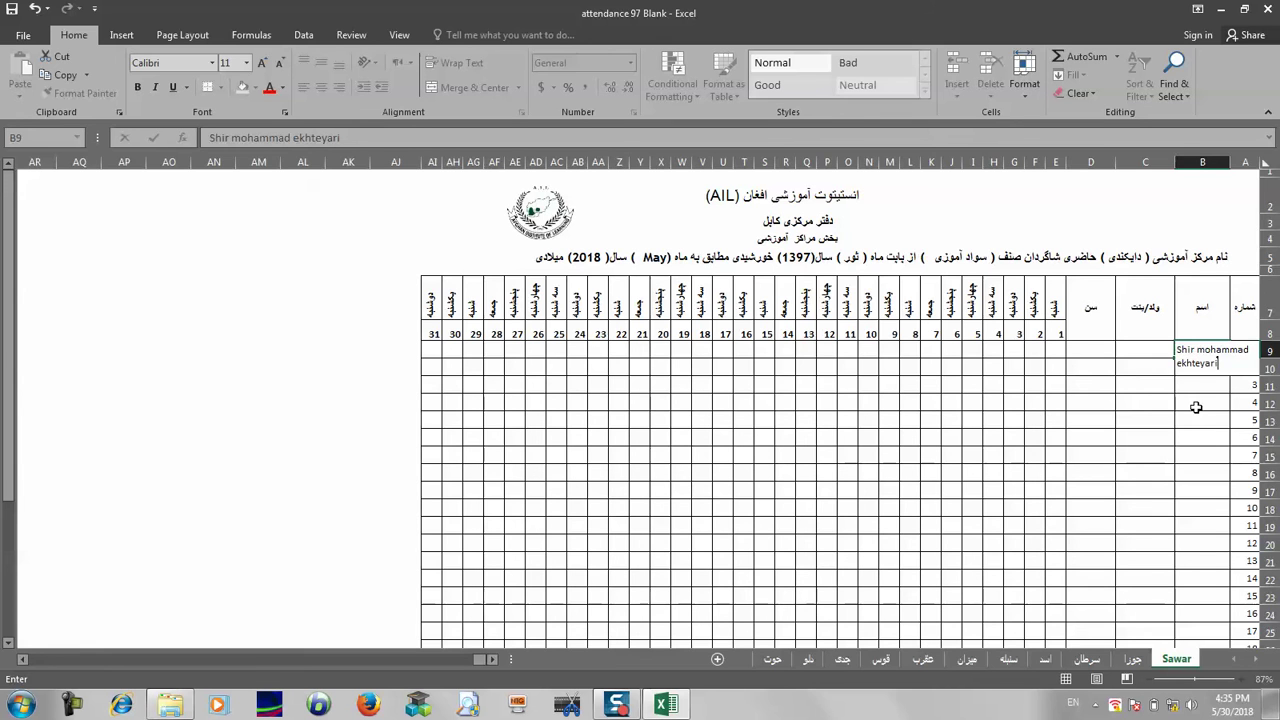
pyautogui.press('Return')
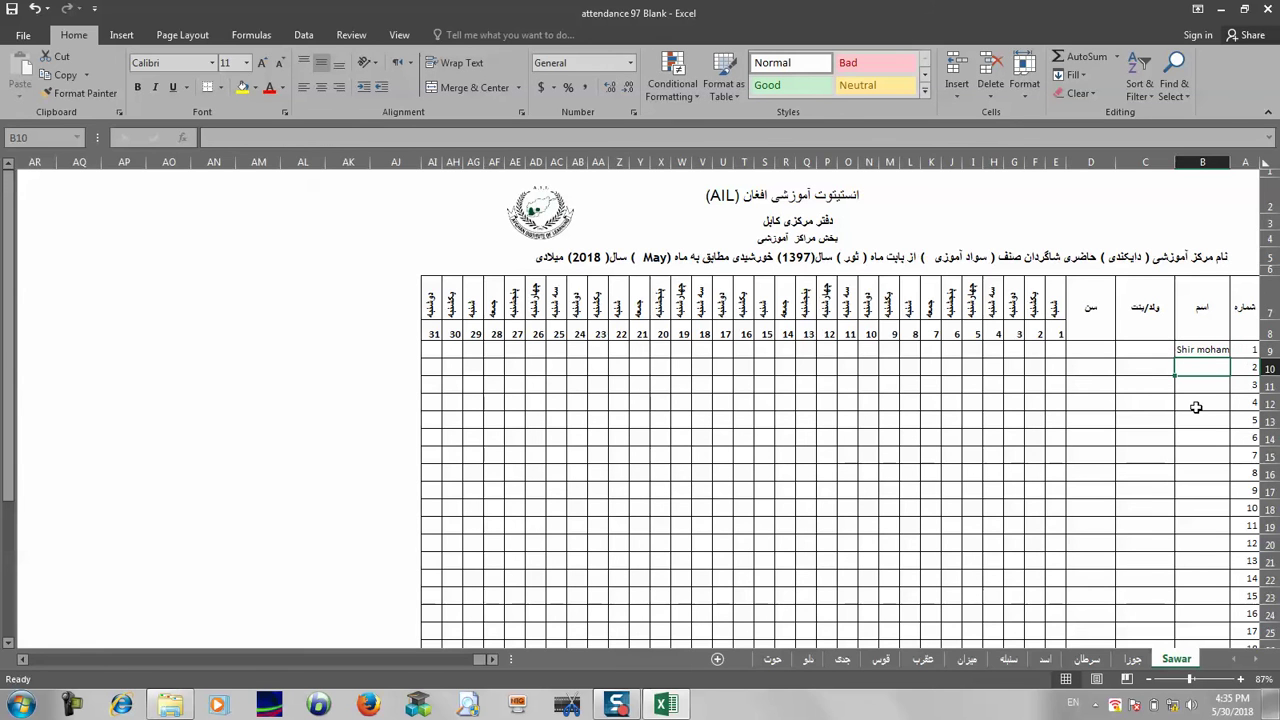
# Step: Try auto-fitting and widening column B for the name, undoing both changes
pyautogui.click(1212, 349)
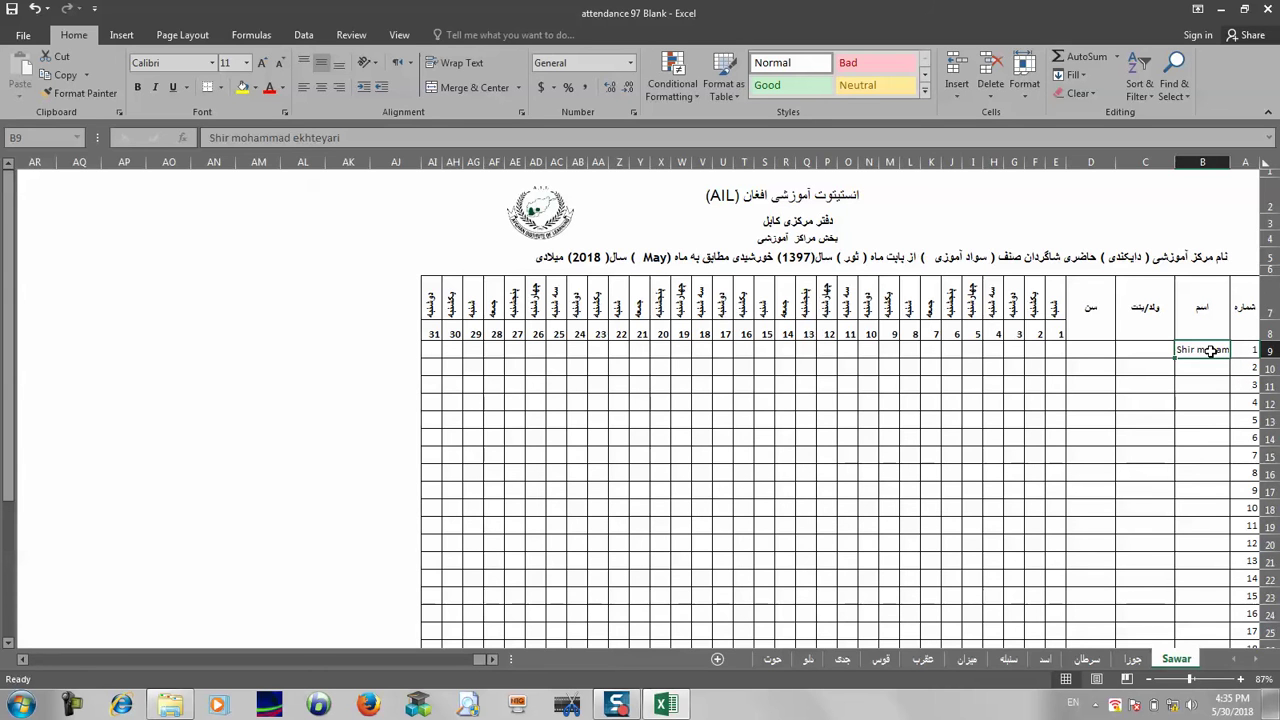
pyautogui.doubleClick(1175, 166)
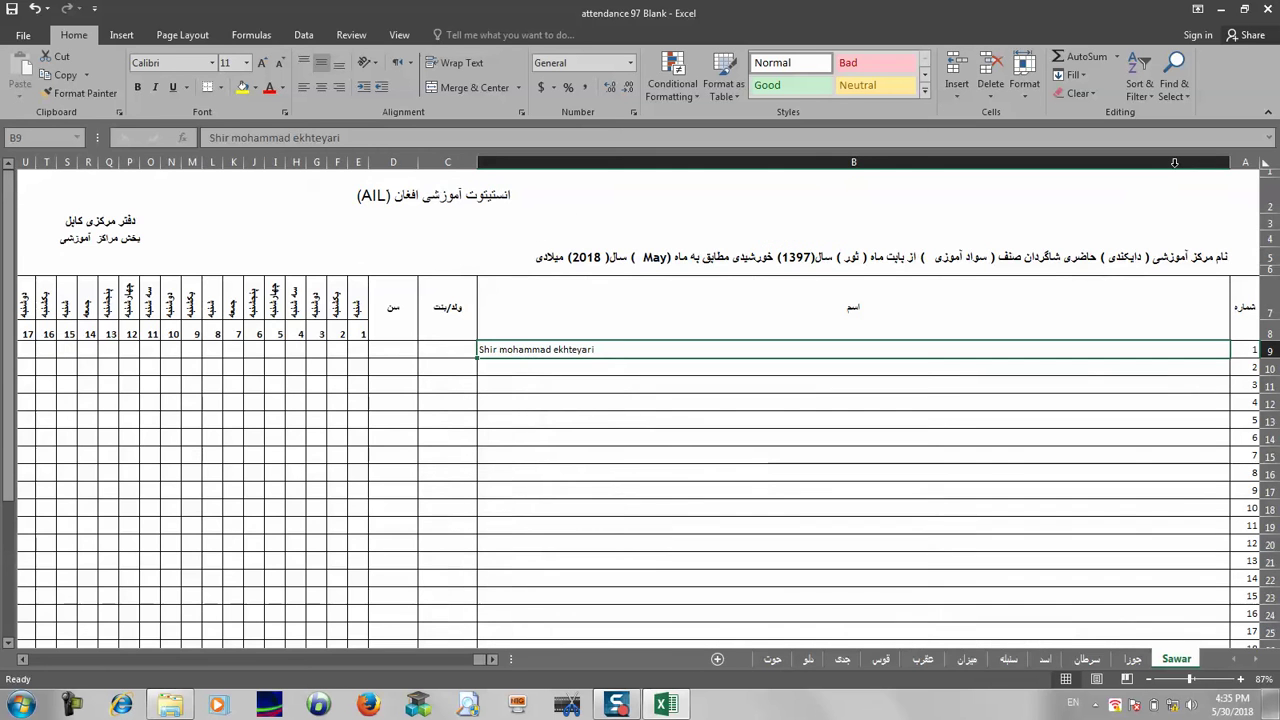
pyautogui.hotkey('ctrl', 'z')
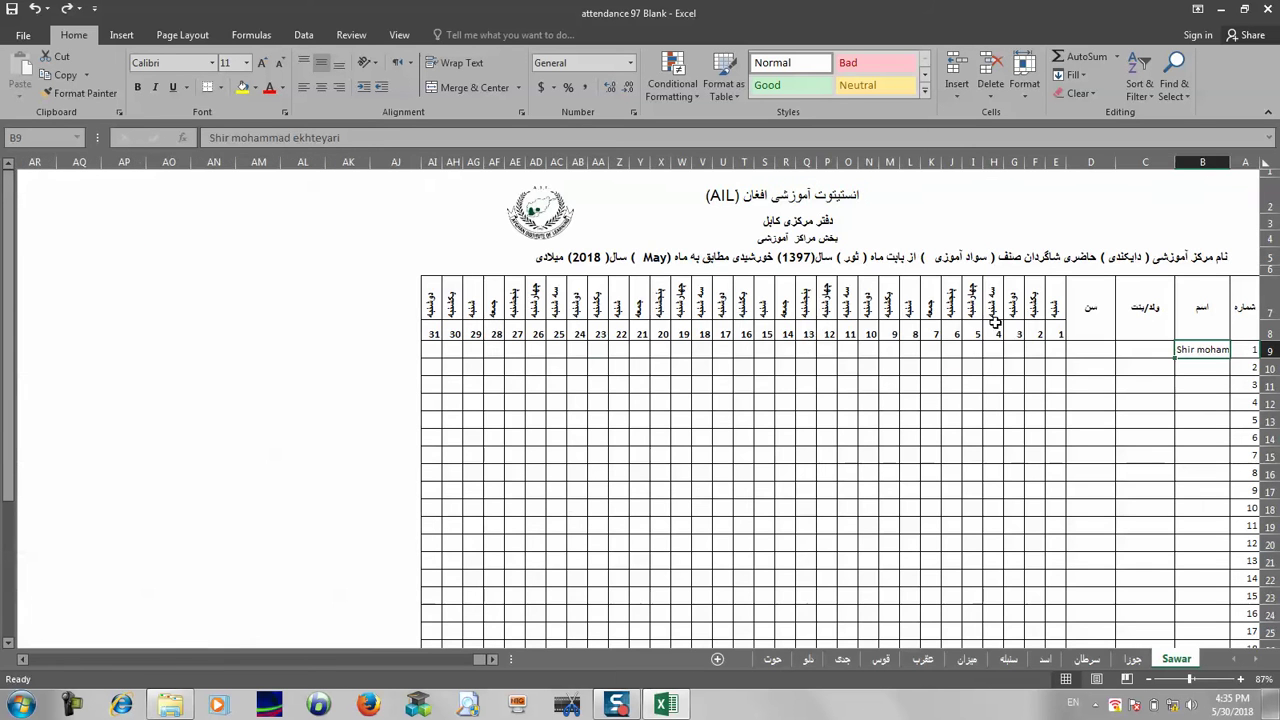
pyautogui.moveTo(1175, 162); pyautogui.dragTo(1080, 162)
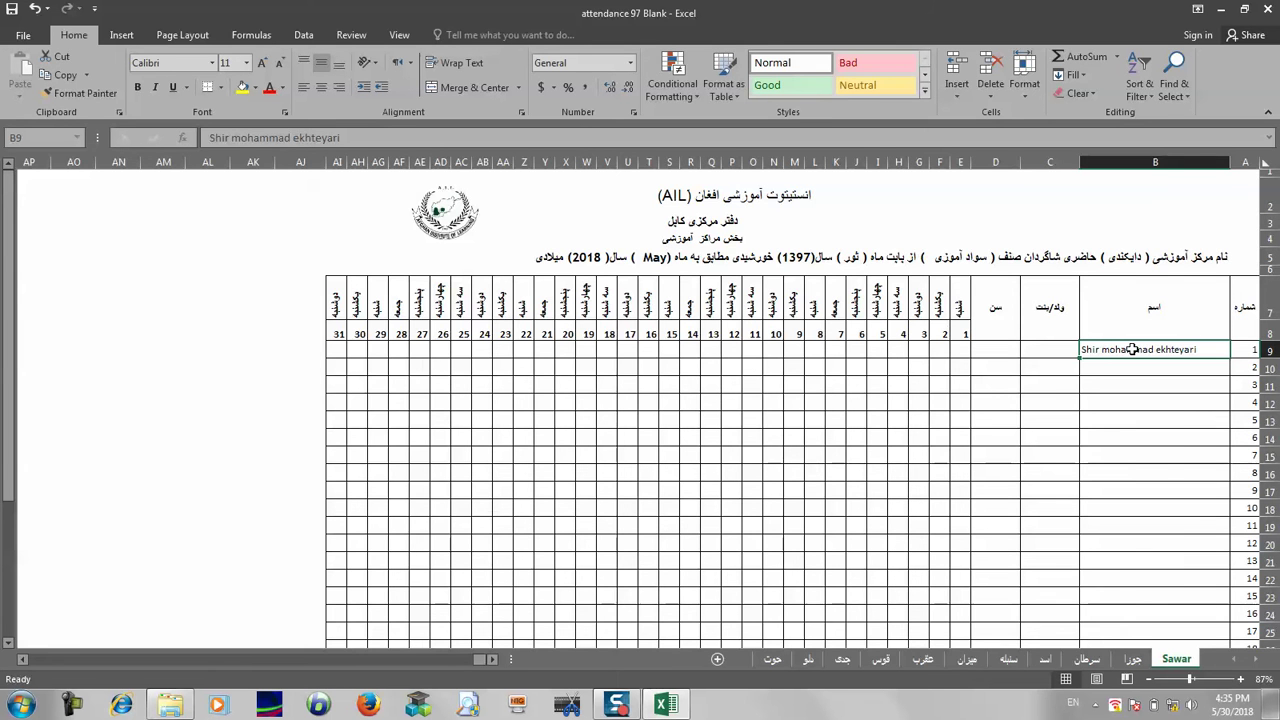
pyautogui.hotkey('ctrl', 'z')
# Step: Turn on Wrap Text for B9 and make row 9 tall enough to show the whole name
pyautogui.click(460, 63)
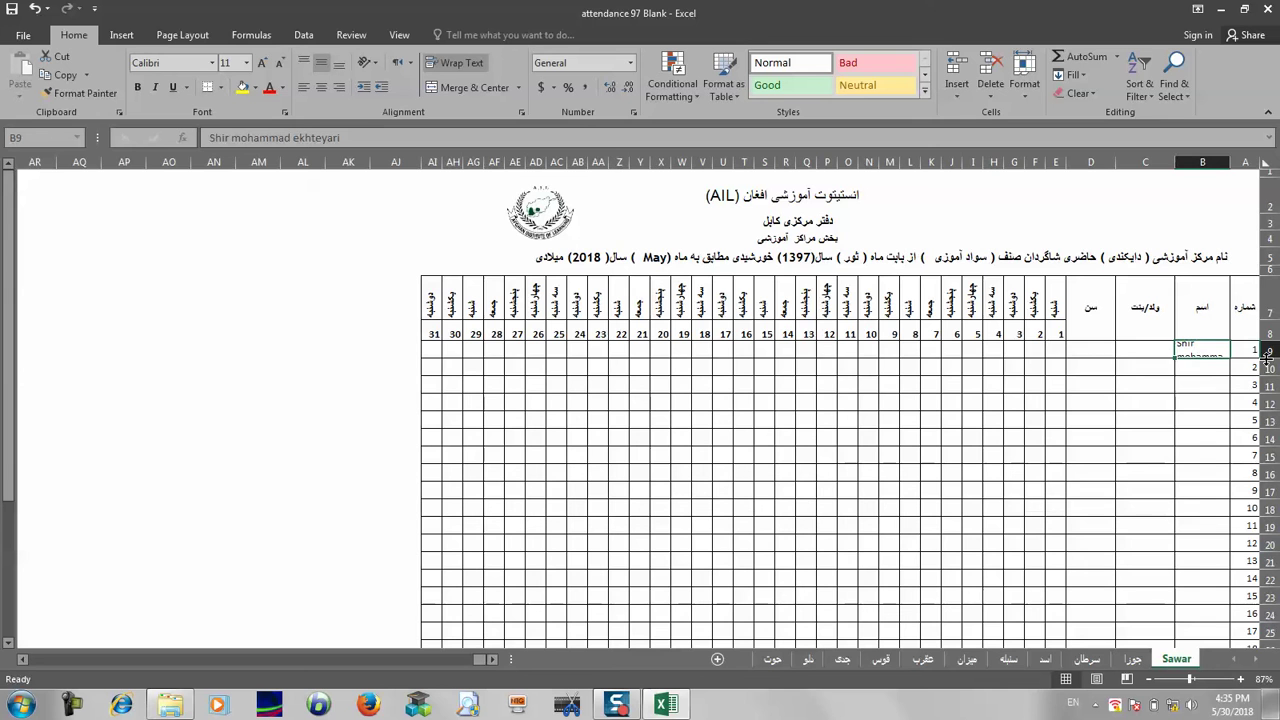
pyautogui.moveTo(1267, 357); pyautogui.dragTo(1260, 371)
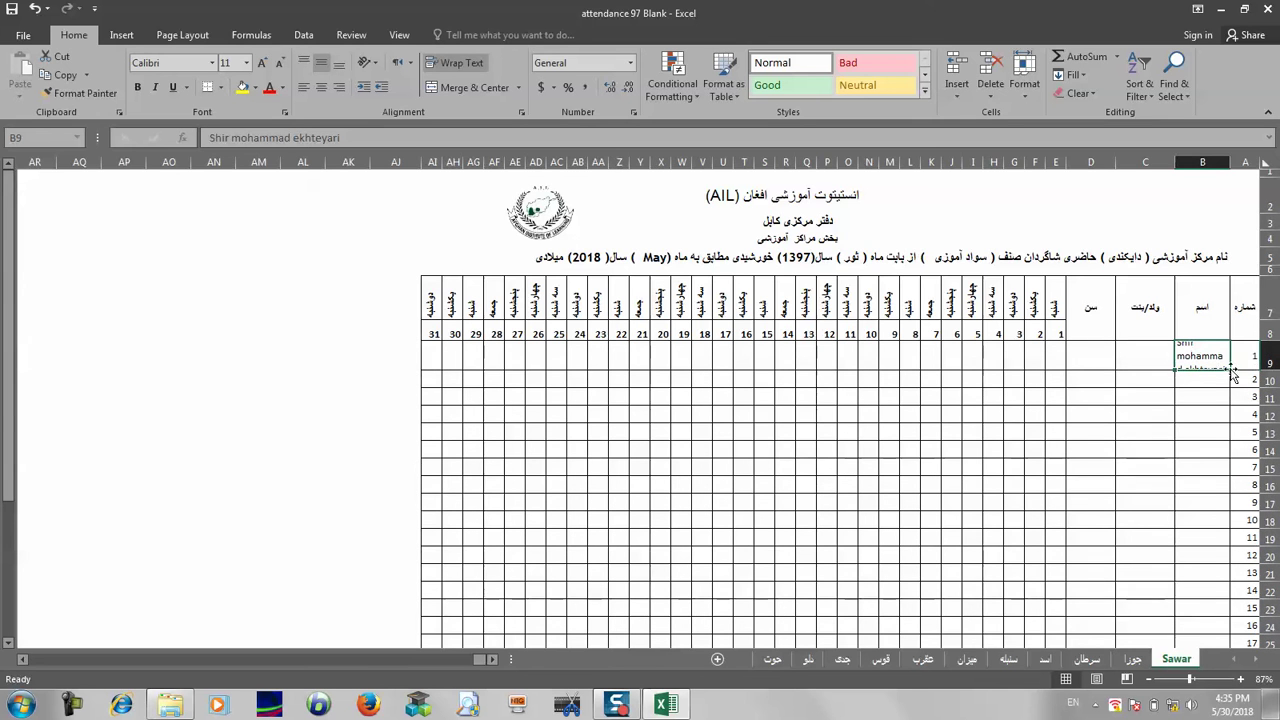
pyautogui.moveTo(1268, 368); pyautogui.dragTo(1268, 385)
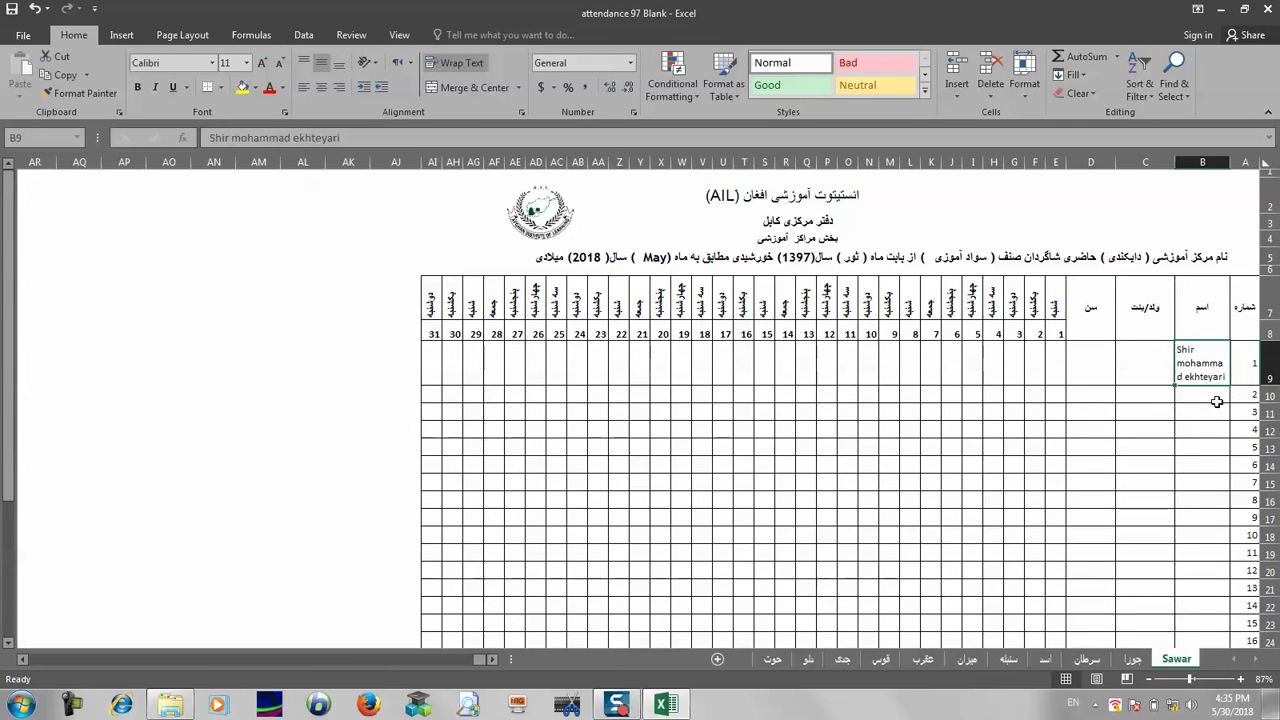
pyautogui.click(1206, 394)
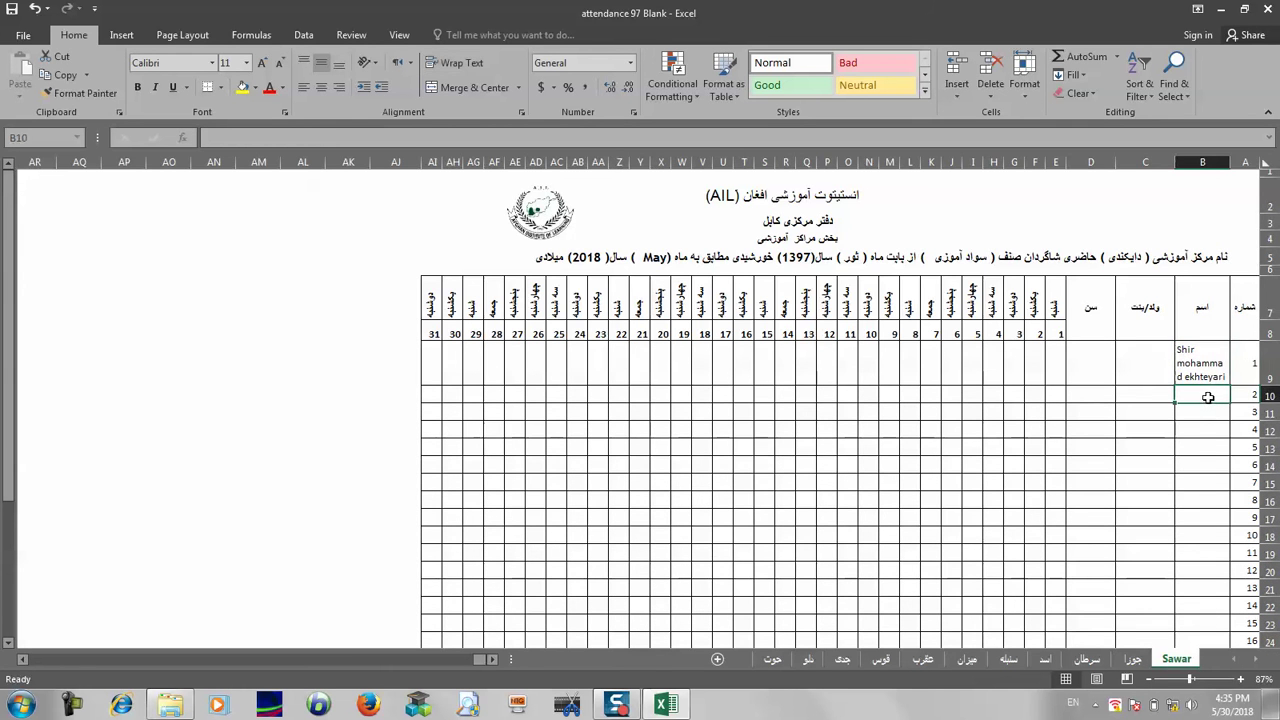
pyautogui.click(1204, 365)
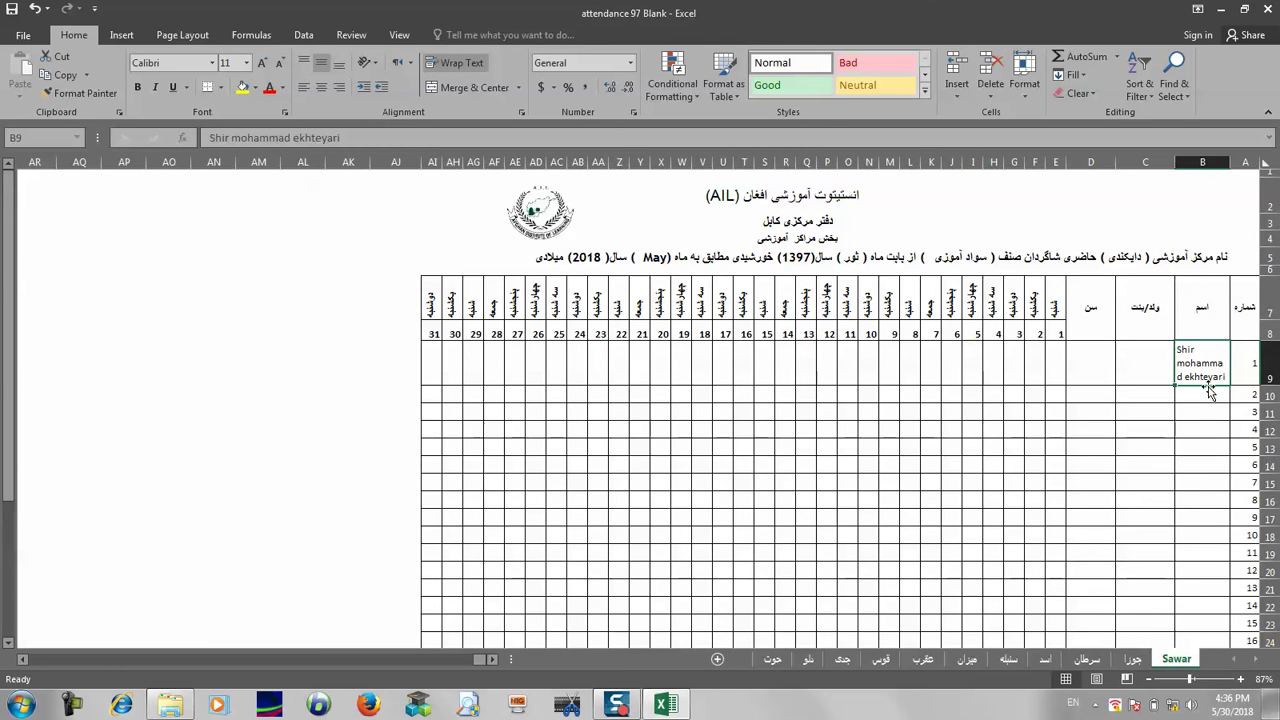
# Step: Start a name in B10, cancel it with Esc, and pick a cell outside the table
pyautogui.click(1201, 396)
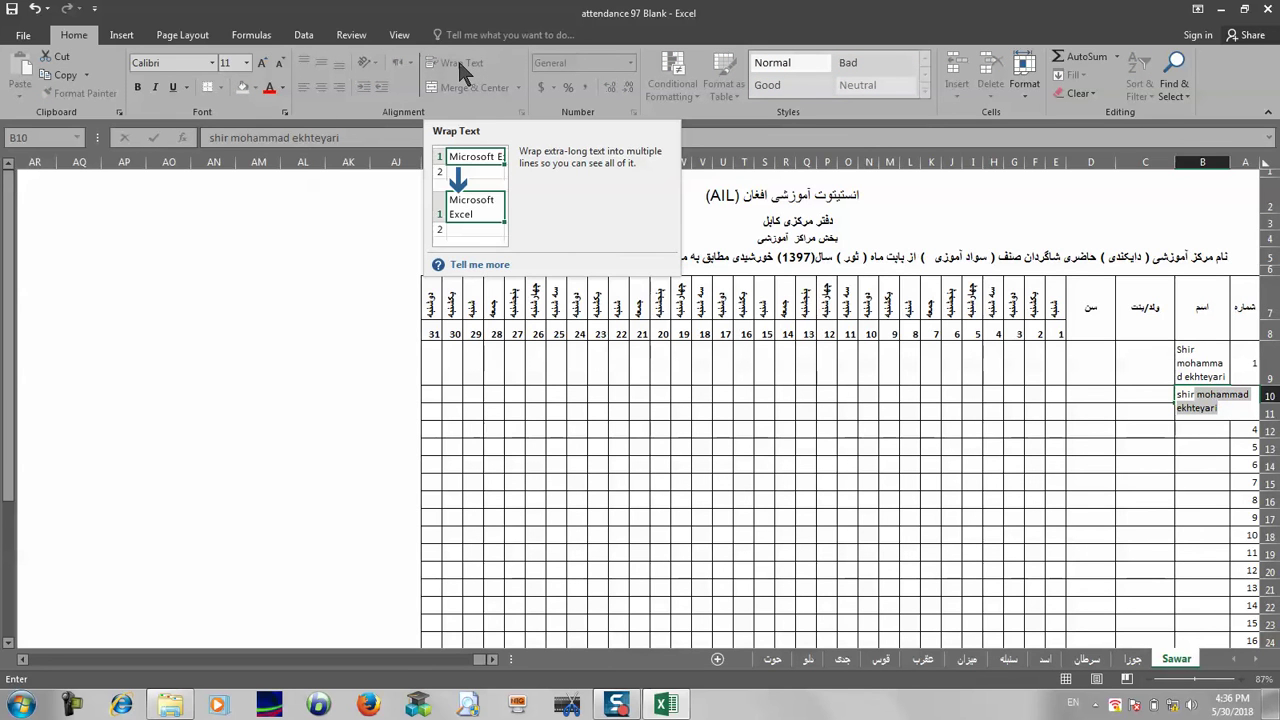
pyautogui.press('Escape')
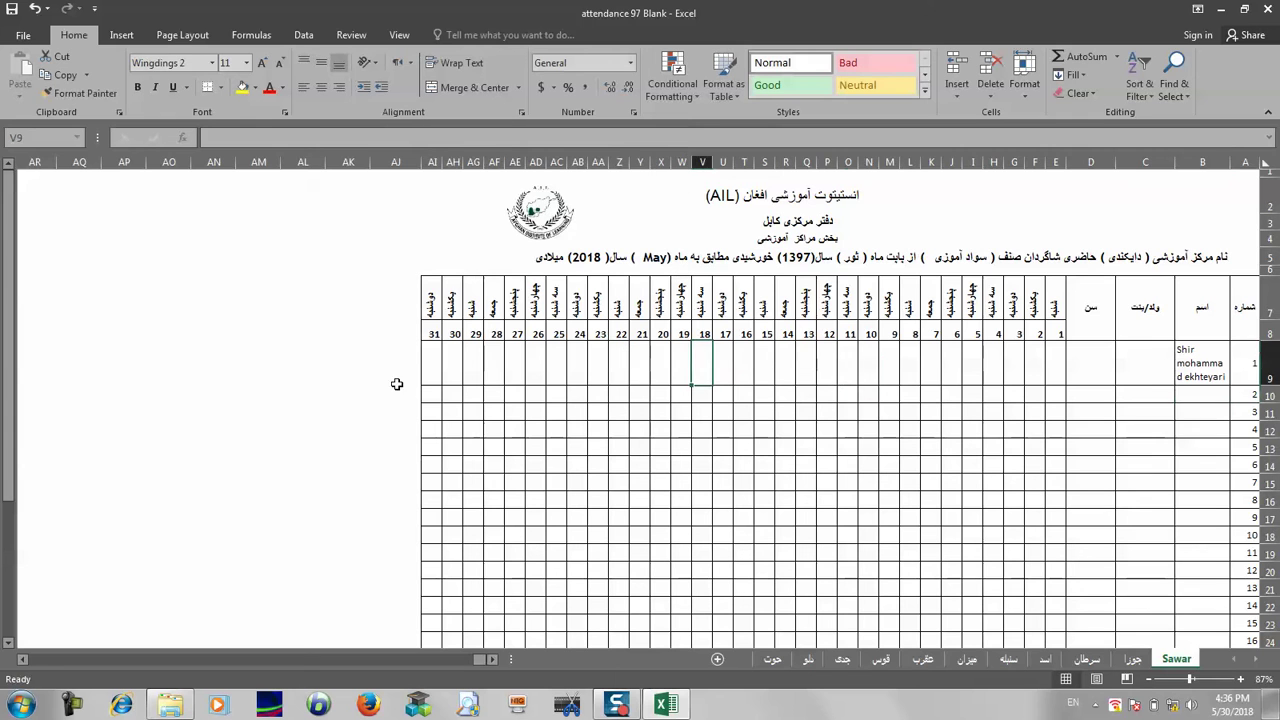
pyautogui.click(320, 395)
# Step: Enter a student's full name in cell AK11, editing it with F2 to complete it
pyautogui.click(344, 416)
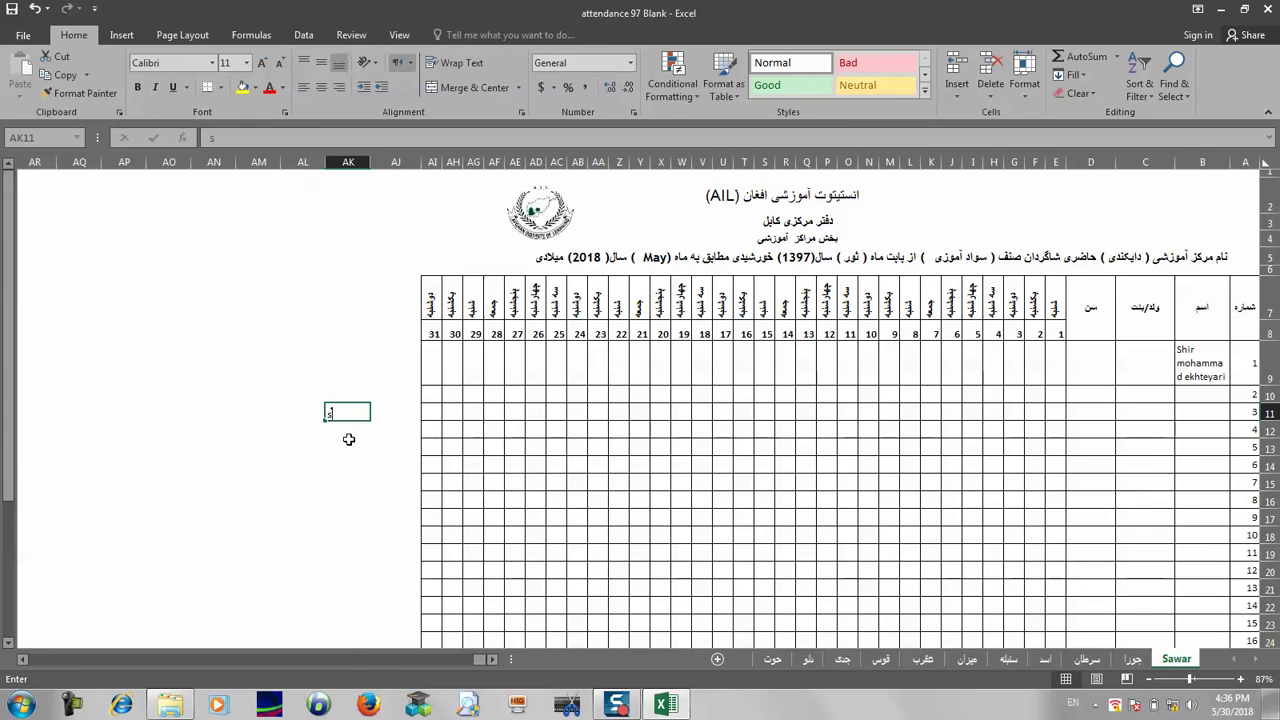
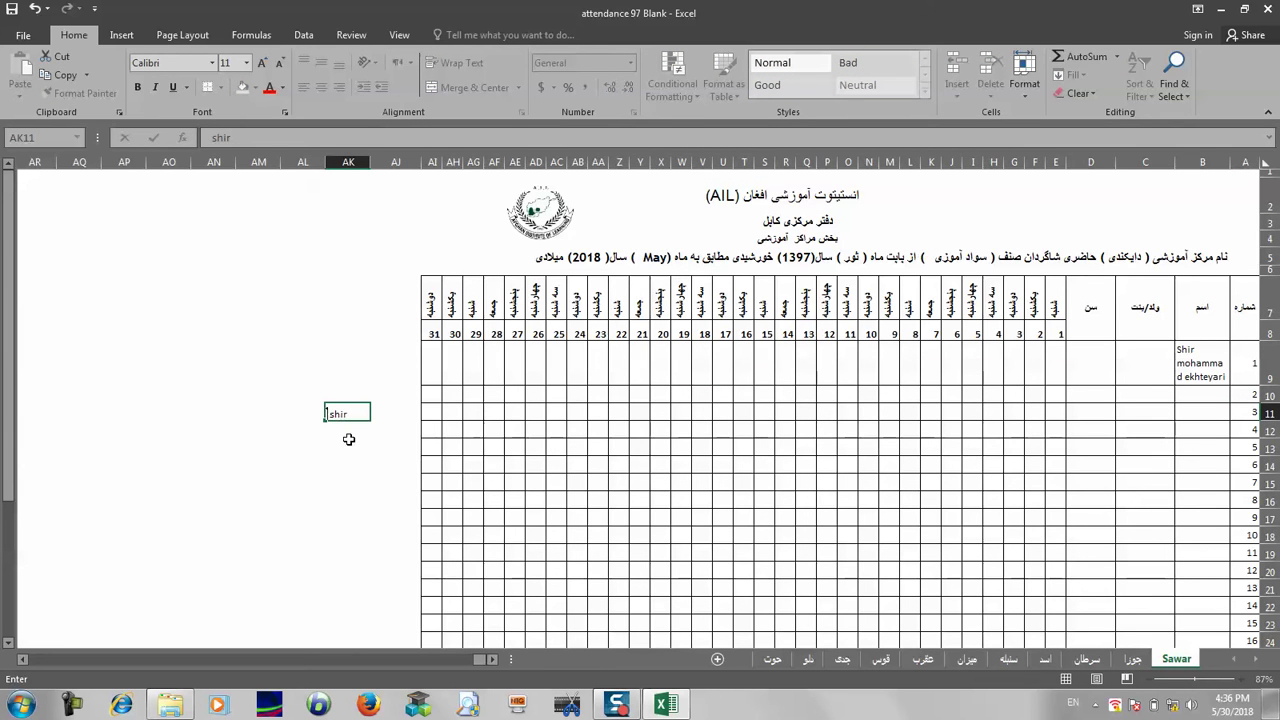
pyautogui.press('Return')
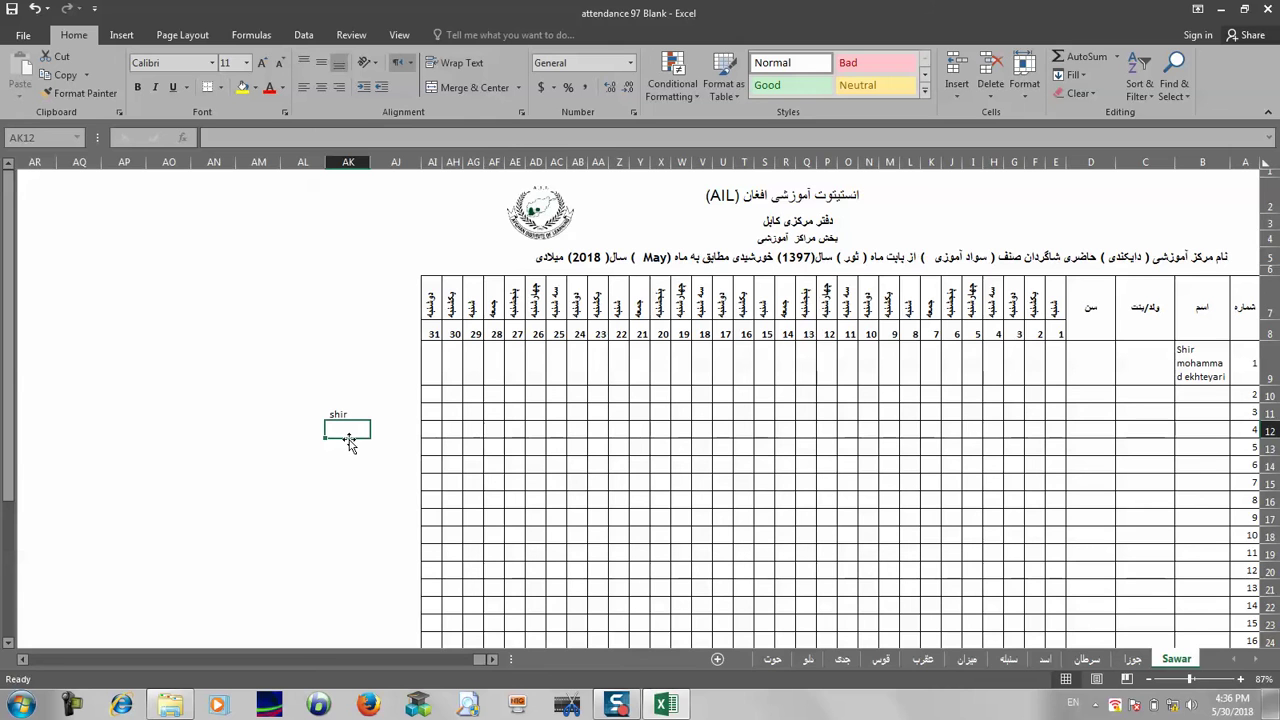
pyautogui.press('Up')
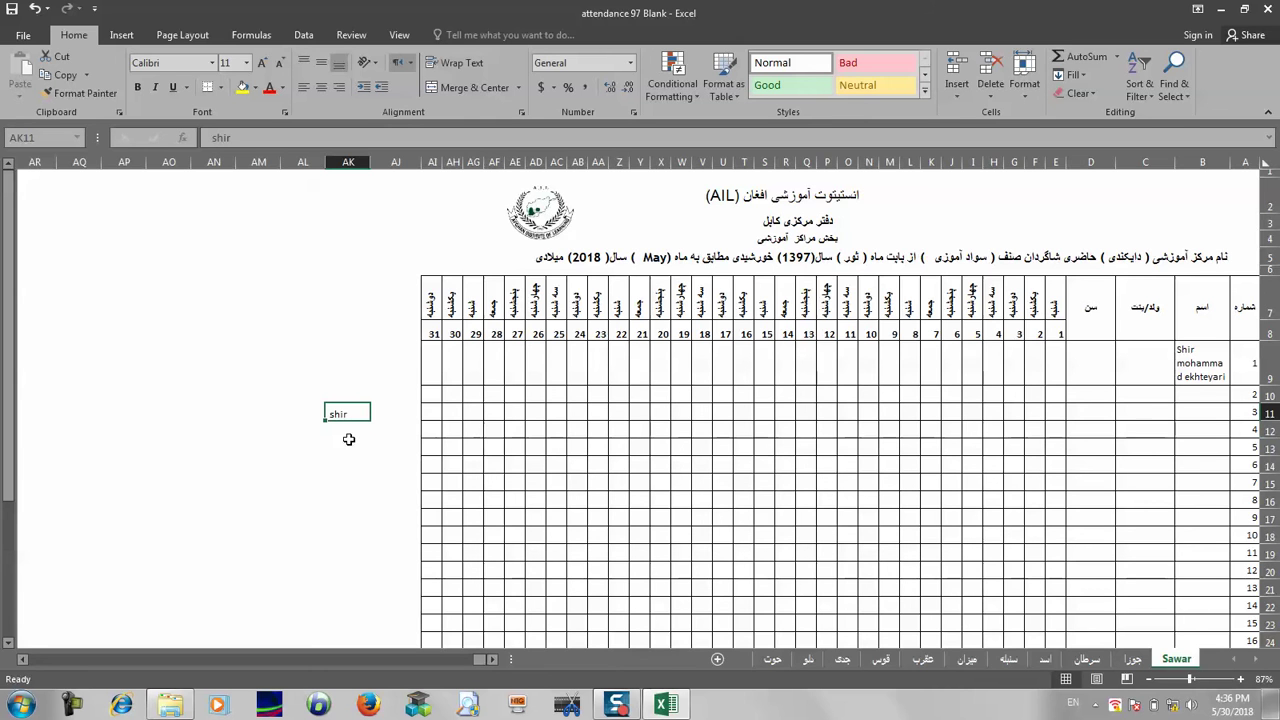
pyautogui.press('F2')
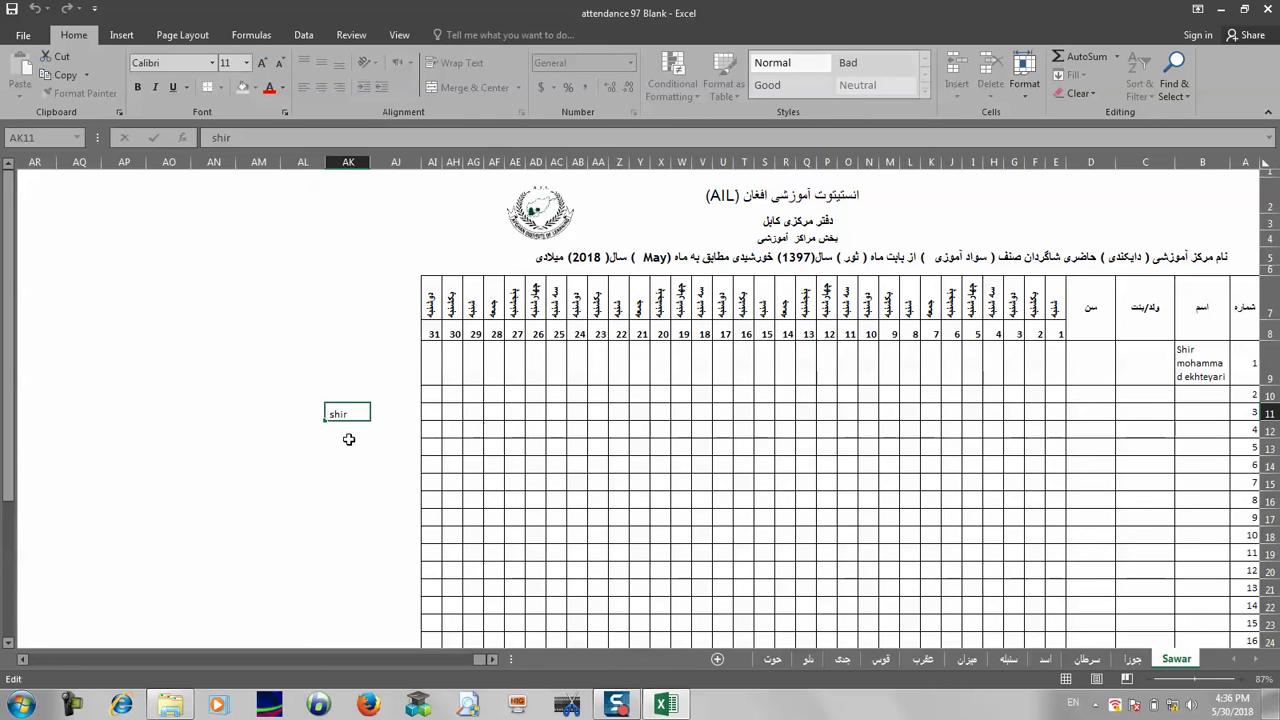
pyautogui.press('Return')
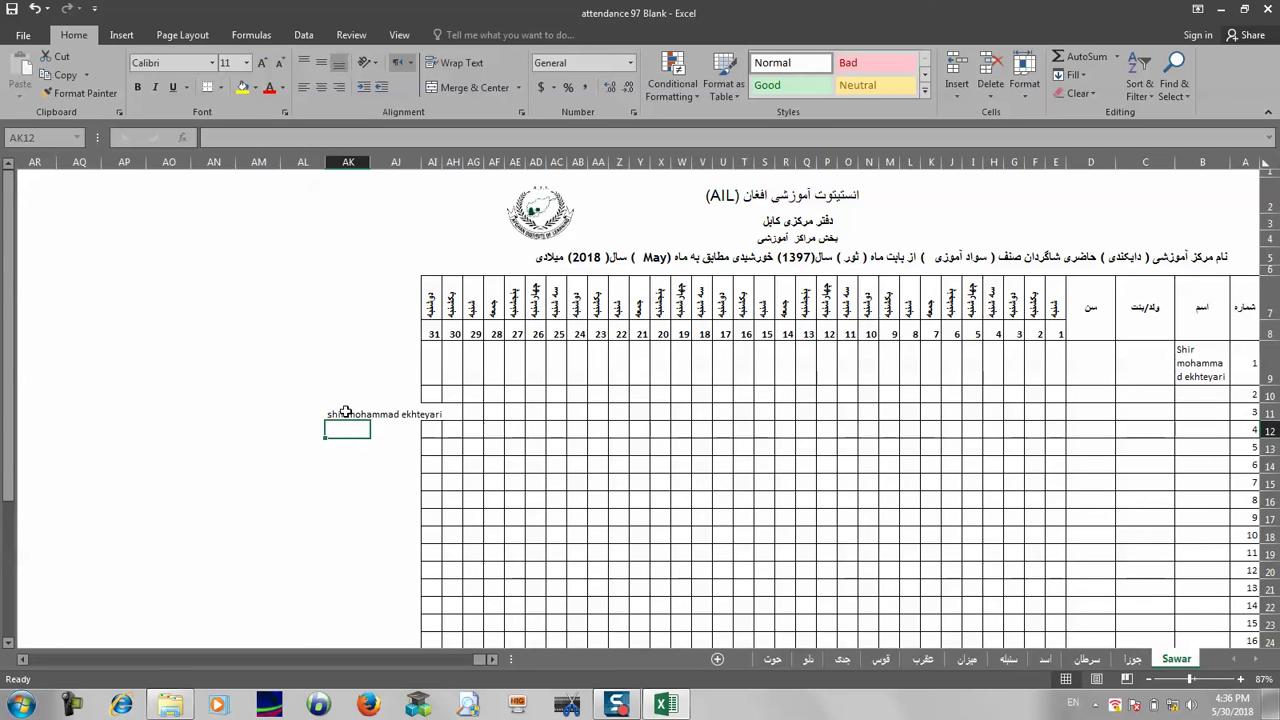
# Step: Select AK11:AK22 and apply Wrap Text
pyautogui.click(351, 410)
pyautogui.moveTo(346, 411); pyautogui.dragTo(342, 606)
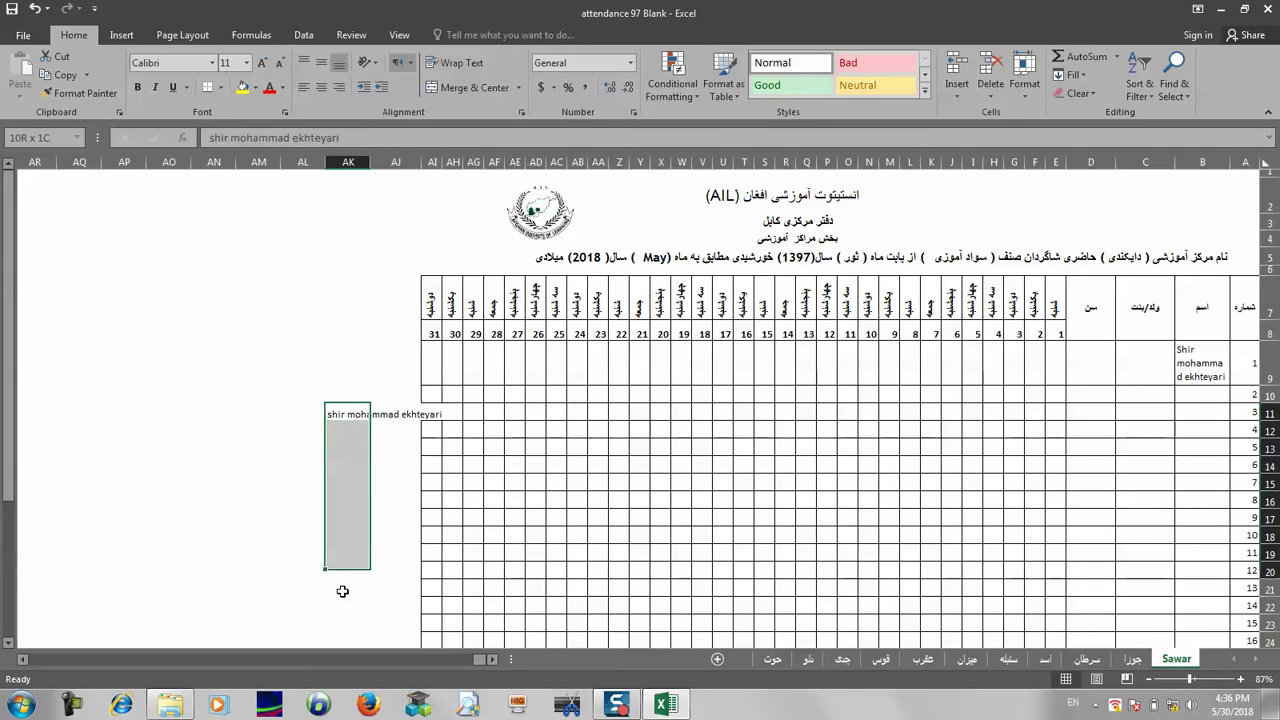
pyautogui.click(452, 66)
pyautogui.moveTo(343, 411); pyautogui.dragTo(338, 618)
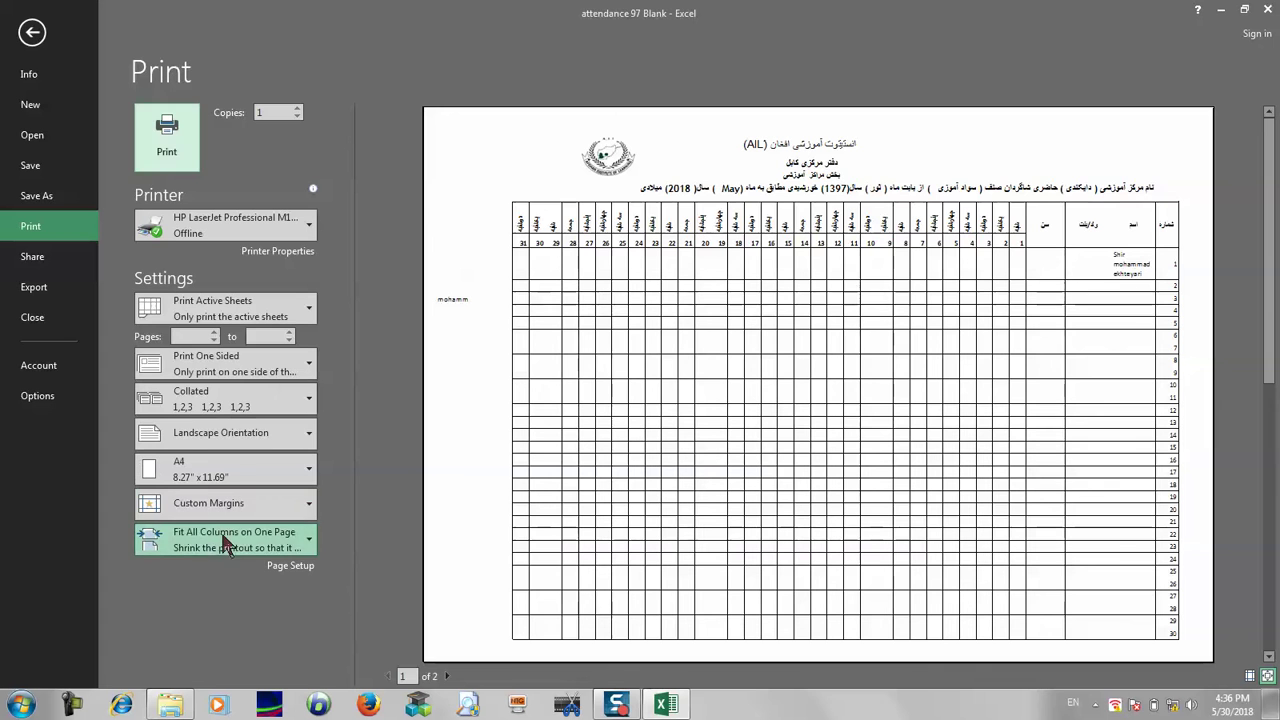
# Step: Choose No Scaling in the Print settings, then return to the sheet with AK11 selected
pyautogui.click(212, 548)
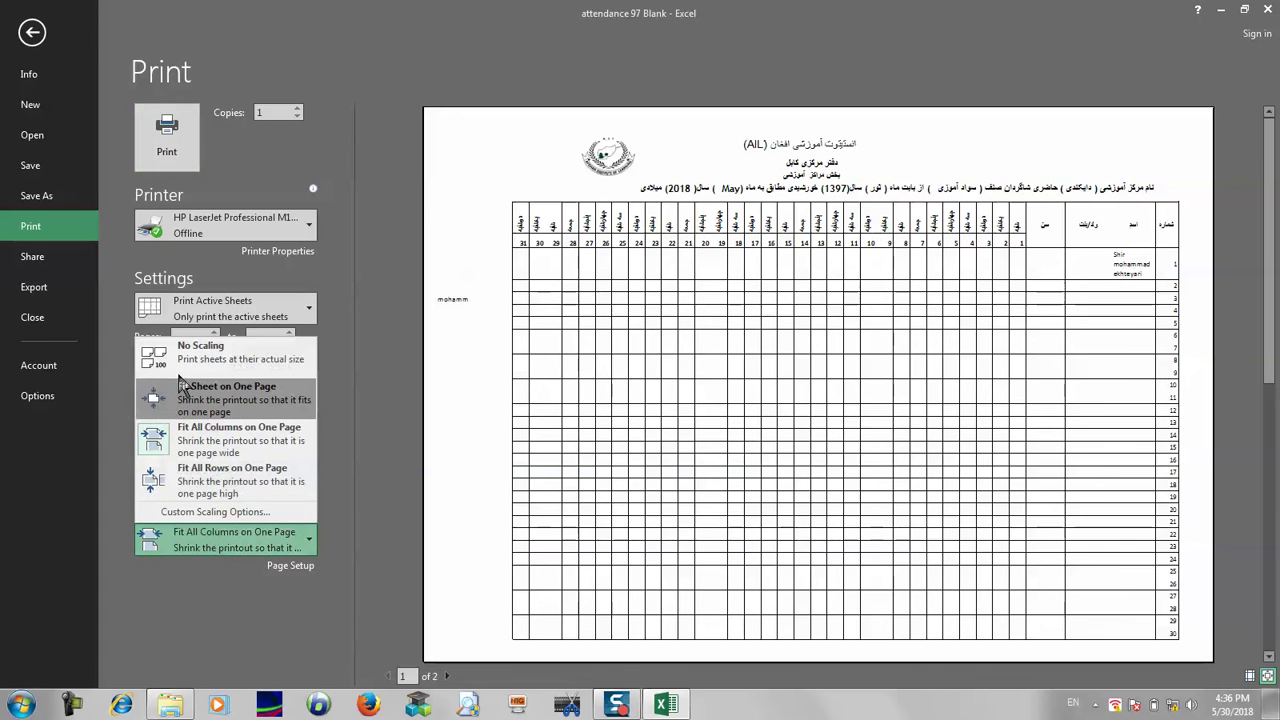
pyautogui.click(181, 364)
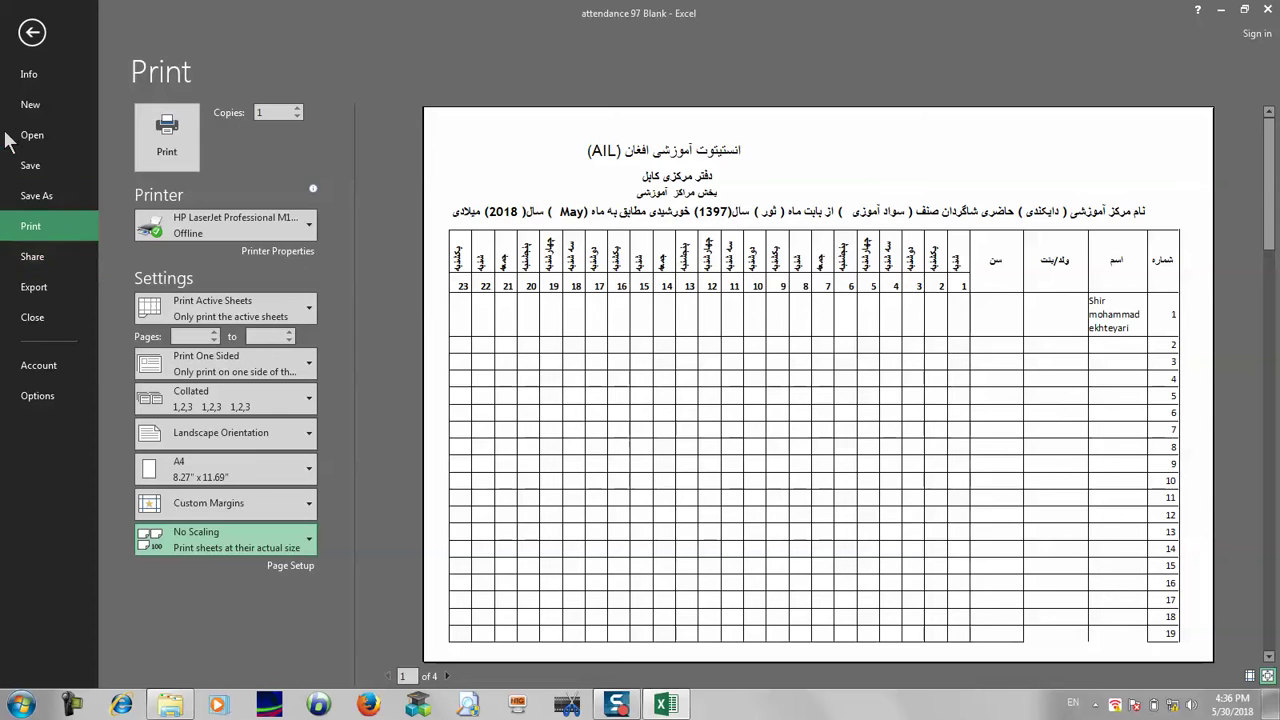
pyautogui.click(32, 36)
pyautogui.click(362, 414)
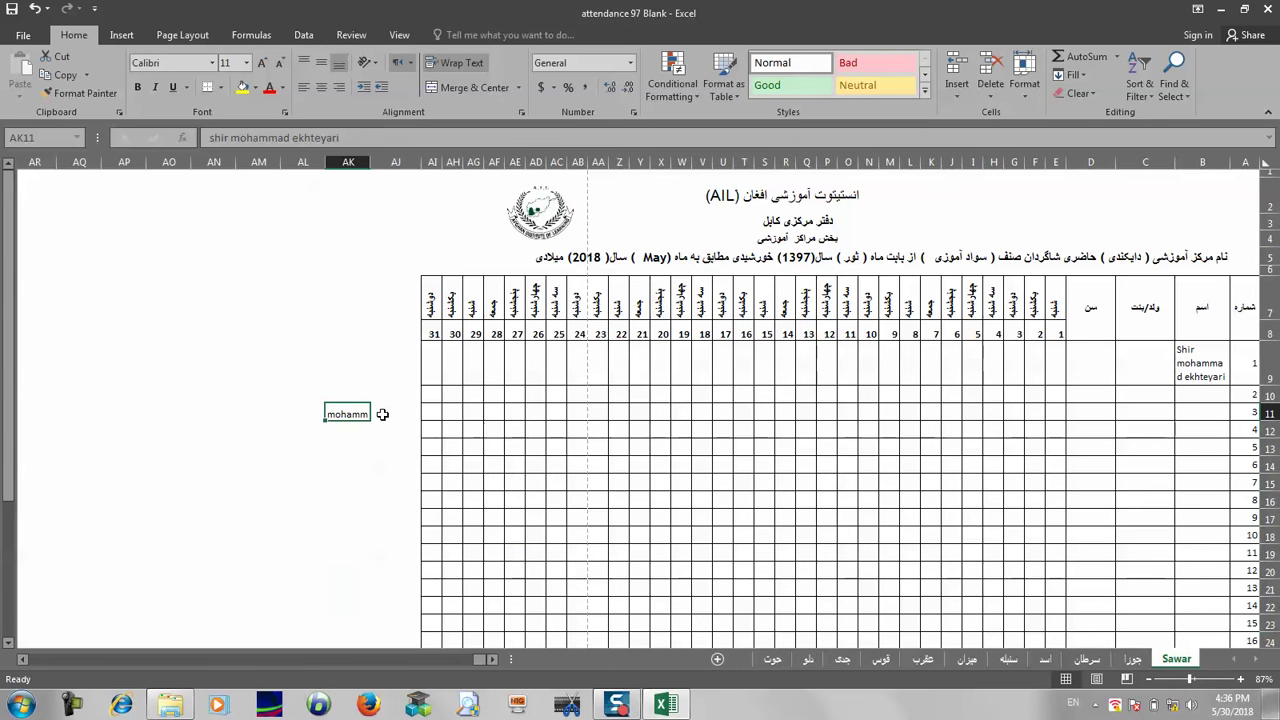
pyautogui.moveTo(1205, 366); pyautogui.dragTo(1177, 537)
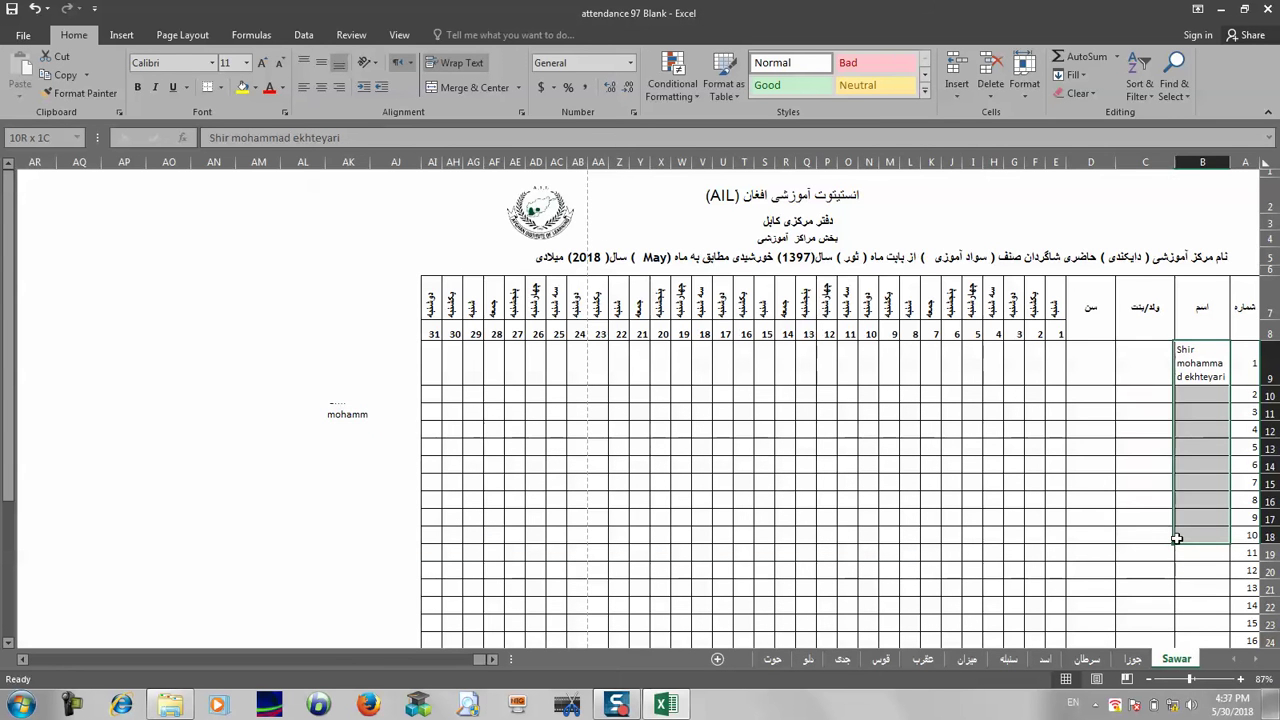
pyautogui.moveTo(1226, 364); pyautogui.dragTo(867, 386)
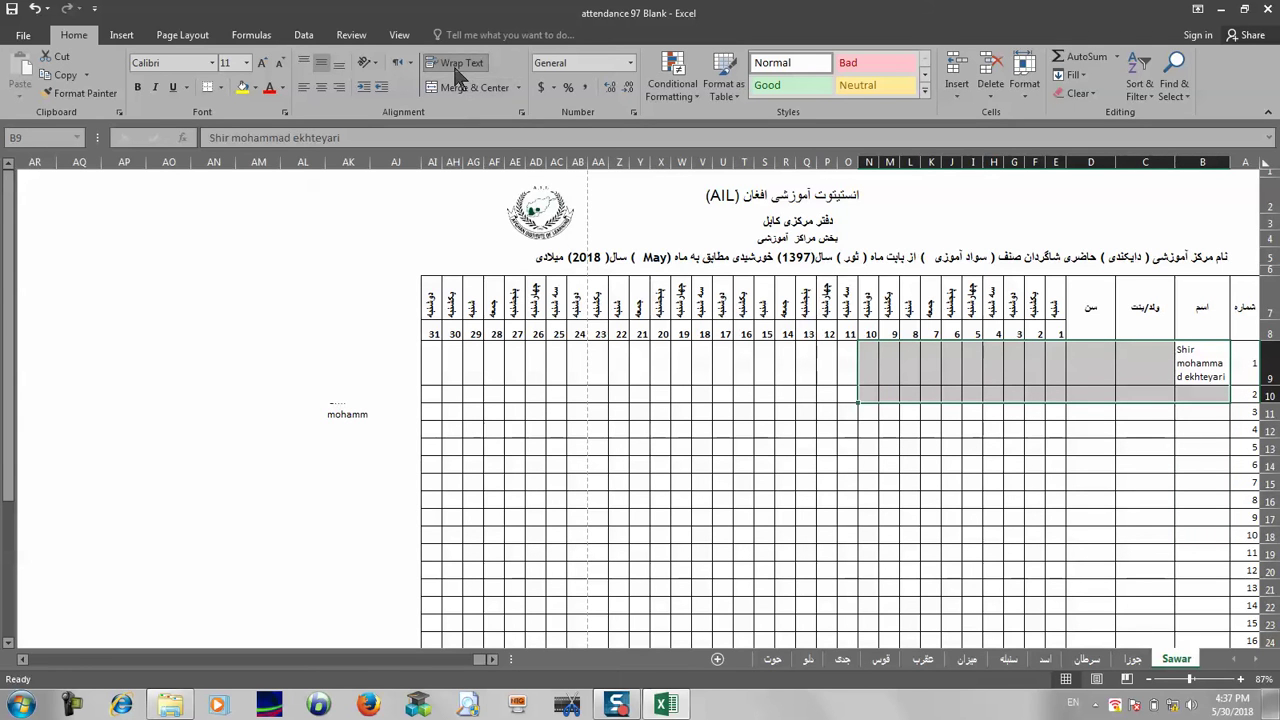
pyautogui.click(598, 362)
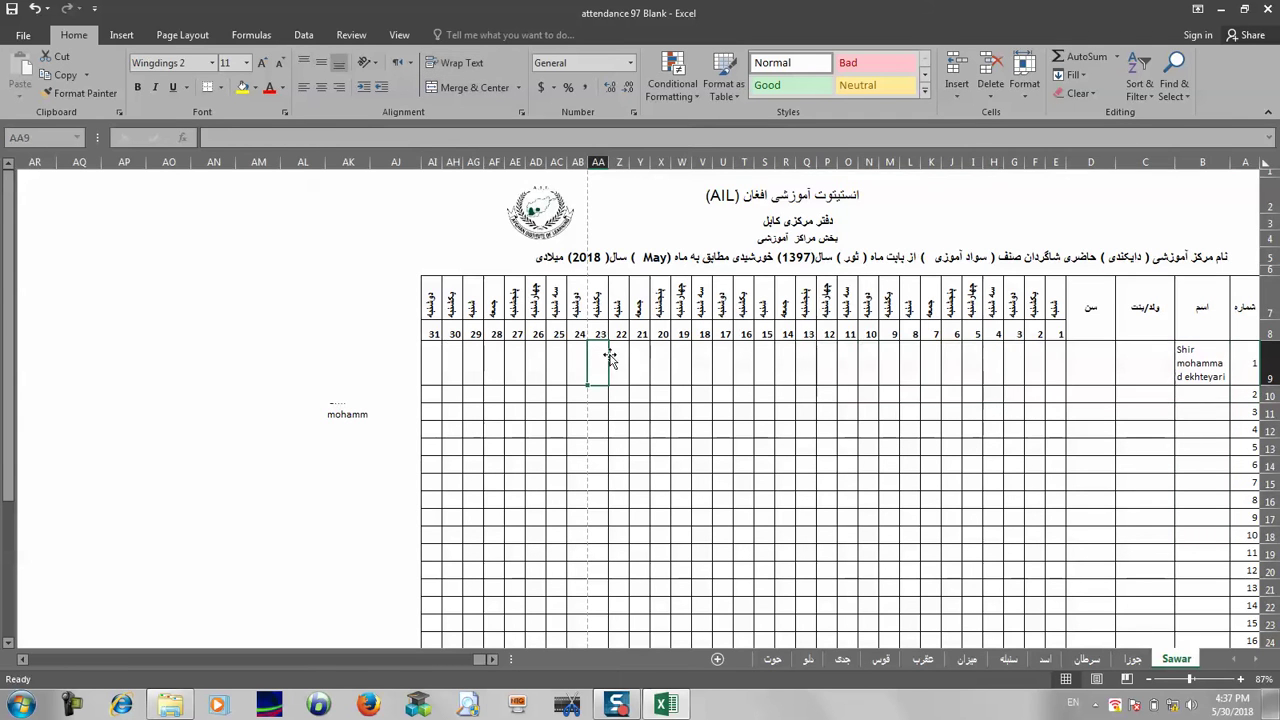
pyautogui.click(1080, 363)
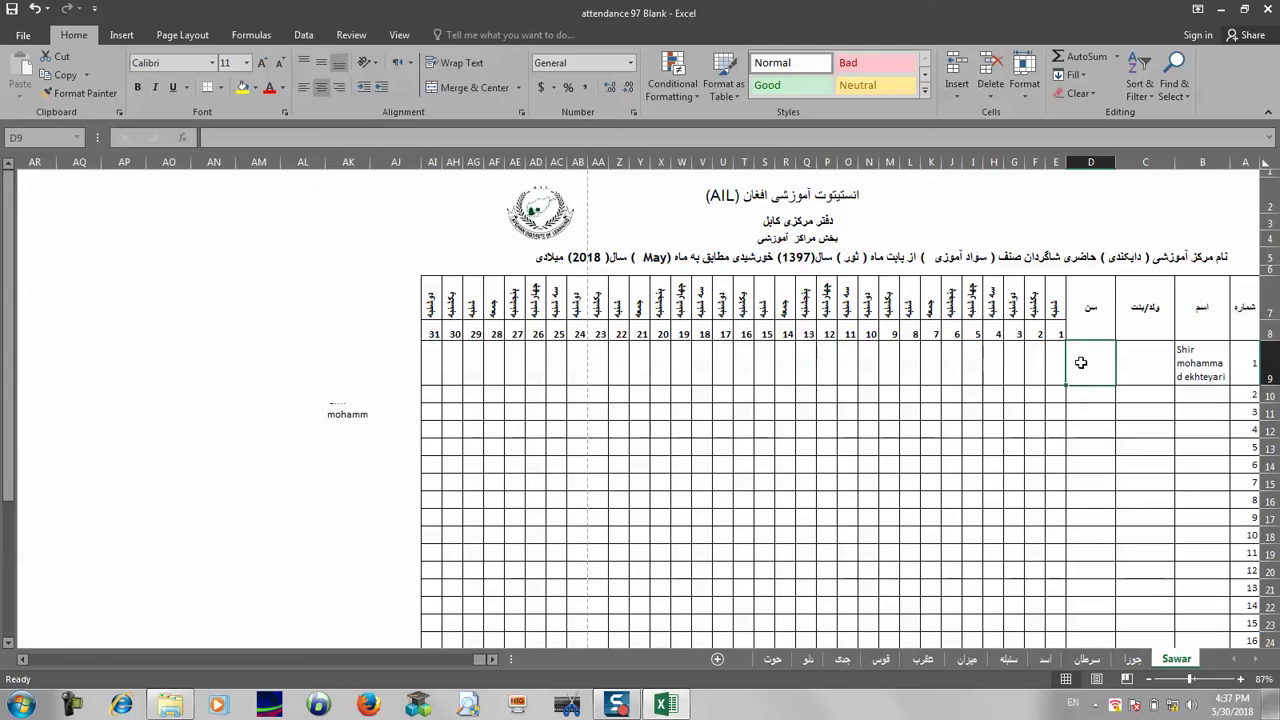
pyautogui.click(1134, 363)
pyautogui.write('=i')
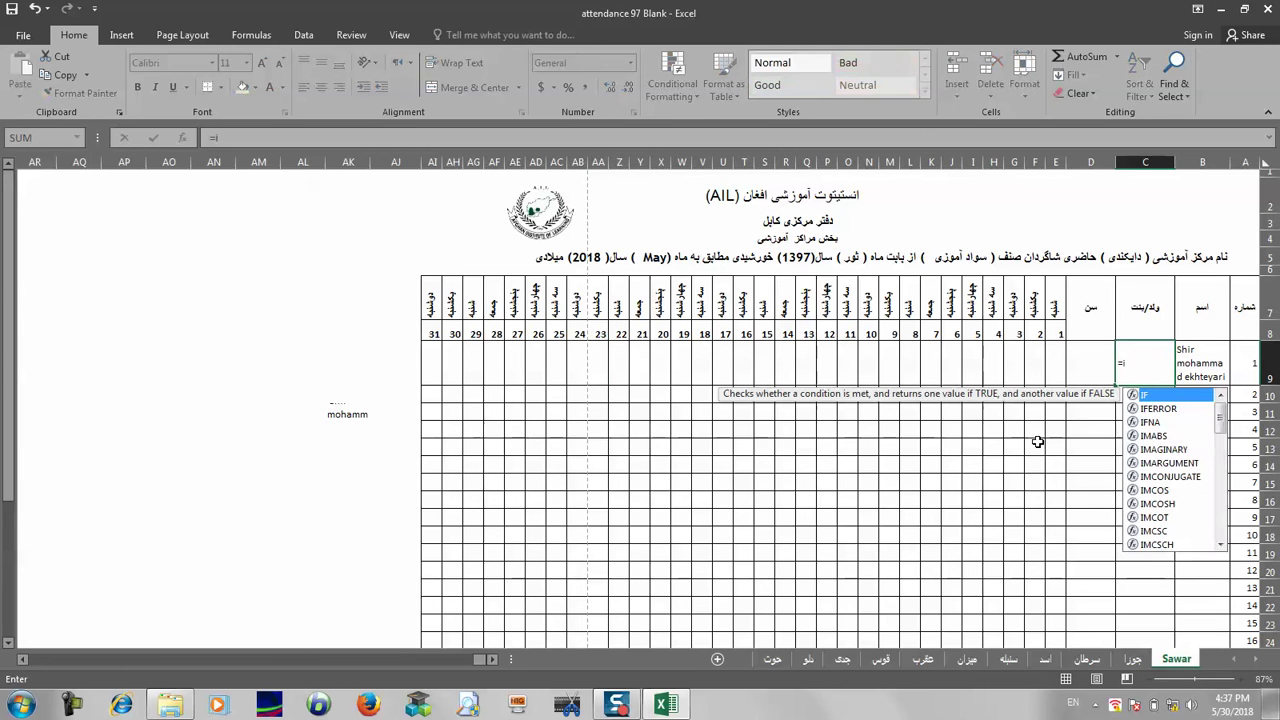
pyautogui.write('f')
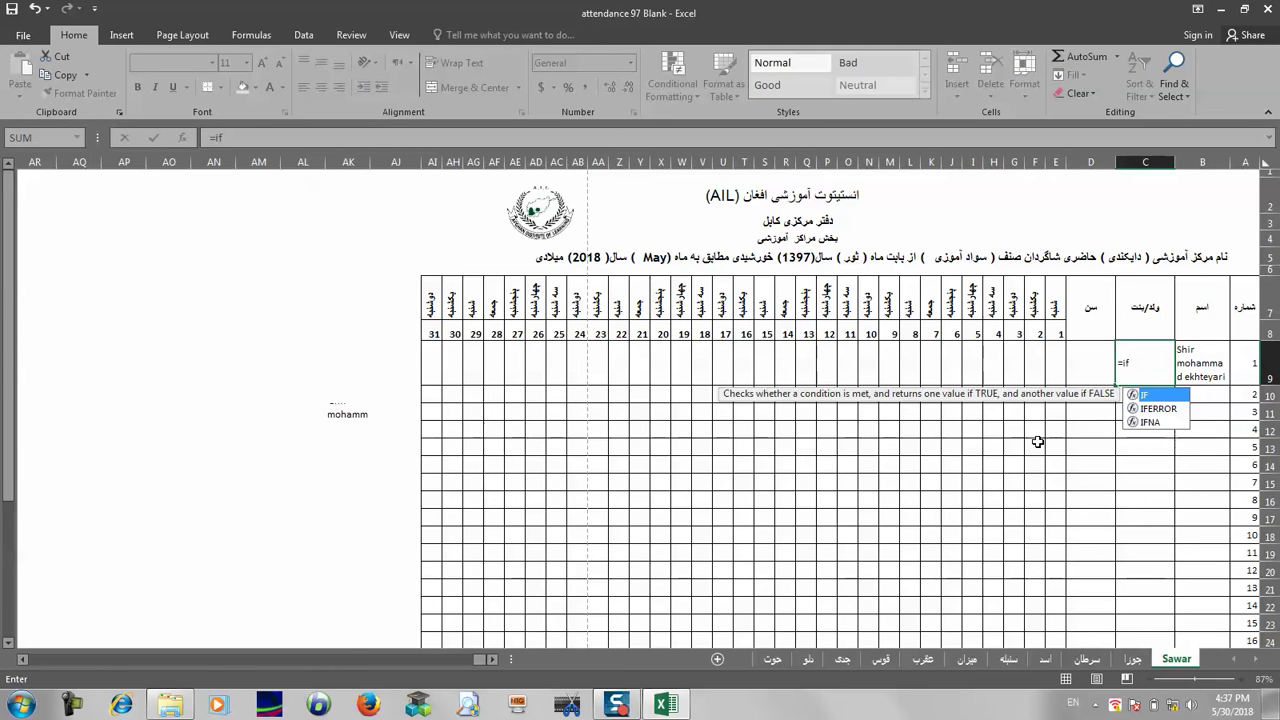
pyautogui.press('BackSpace')
pyautogui.press('BackSpace')
pyautogui.press('BackSpace')
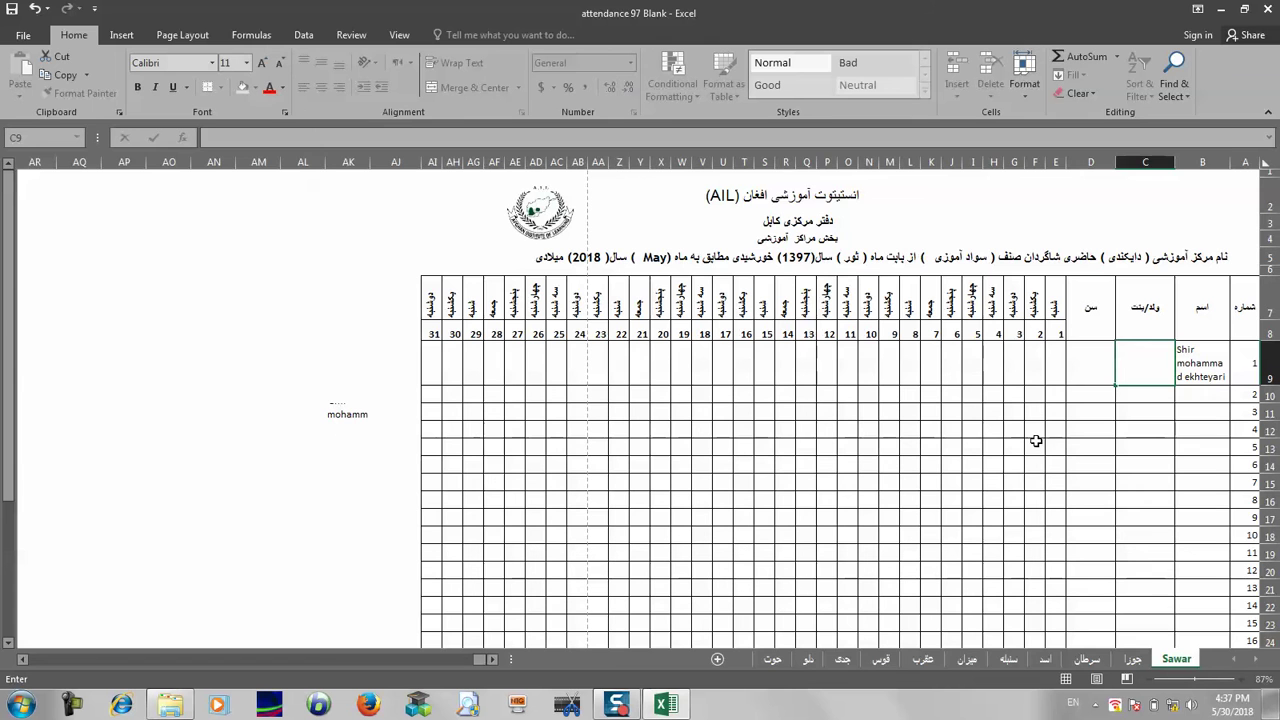
pyautogui.click(1184, 352)
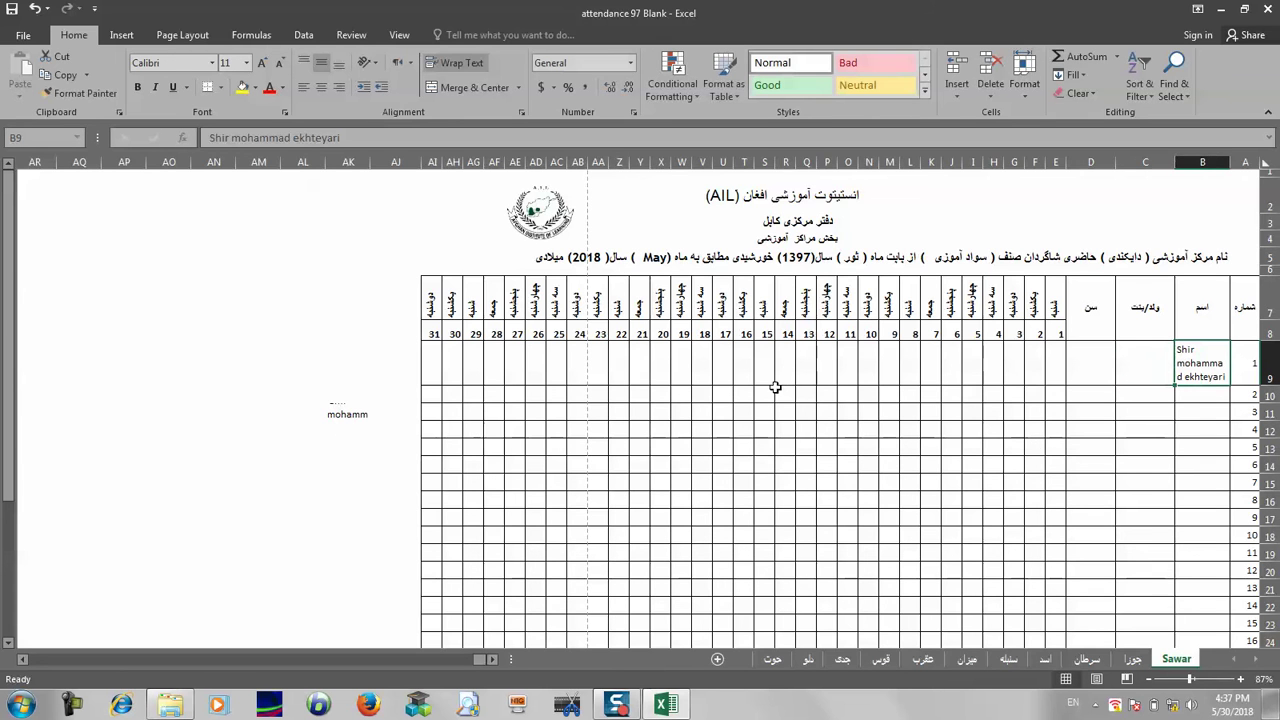
pyautogui.moveTo(1090, 365); pyautogui.dragTo(758, 377)
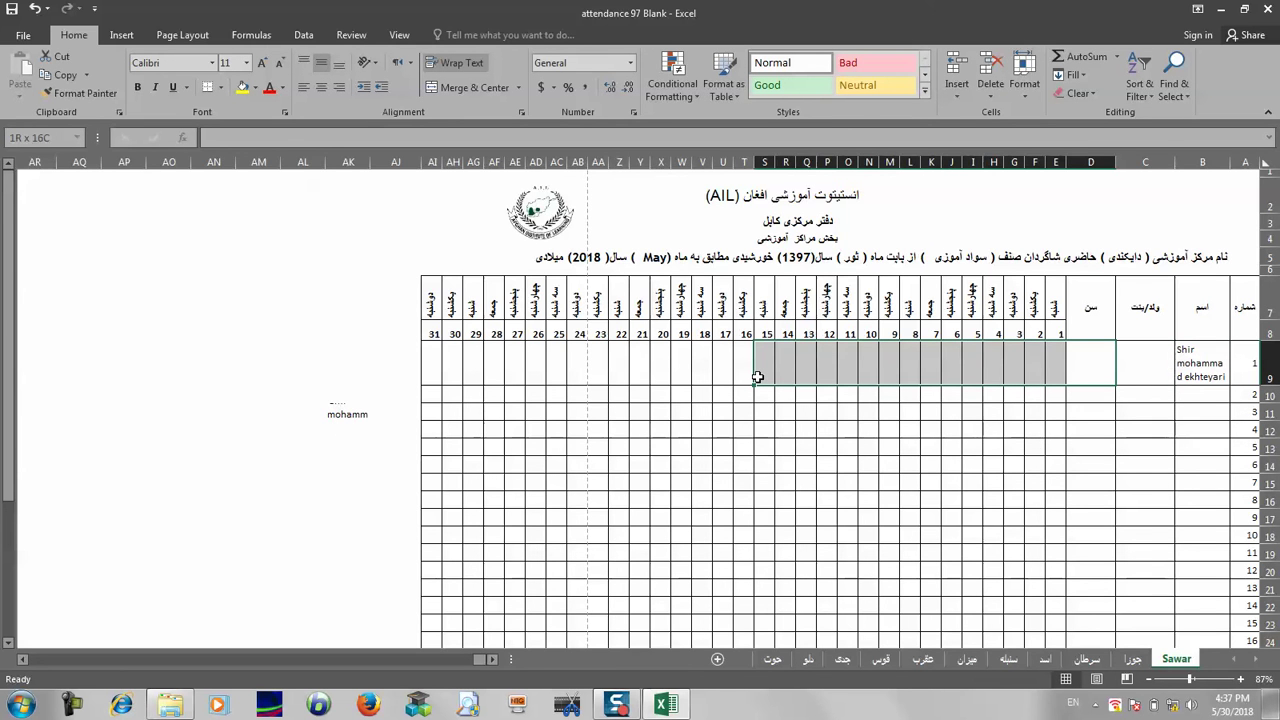
pyautogui.moveTo(758, 377); pyautogui.dragTo(758, 377)
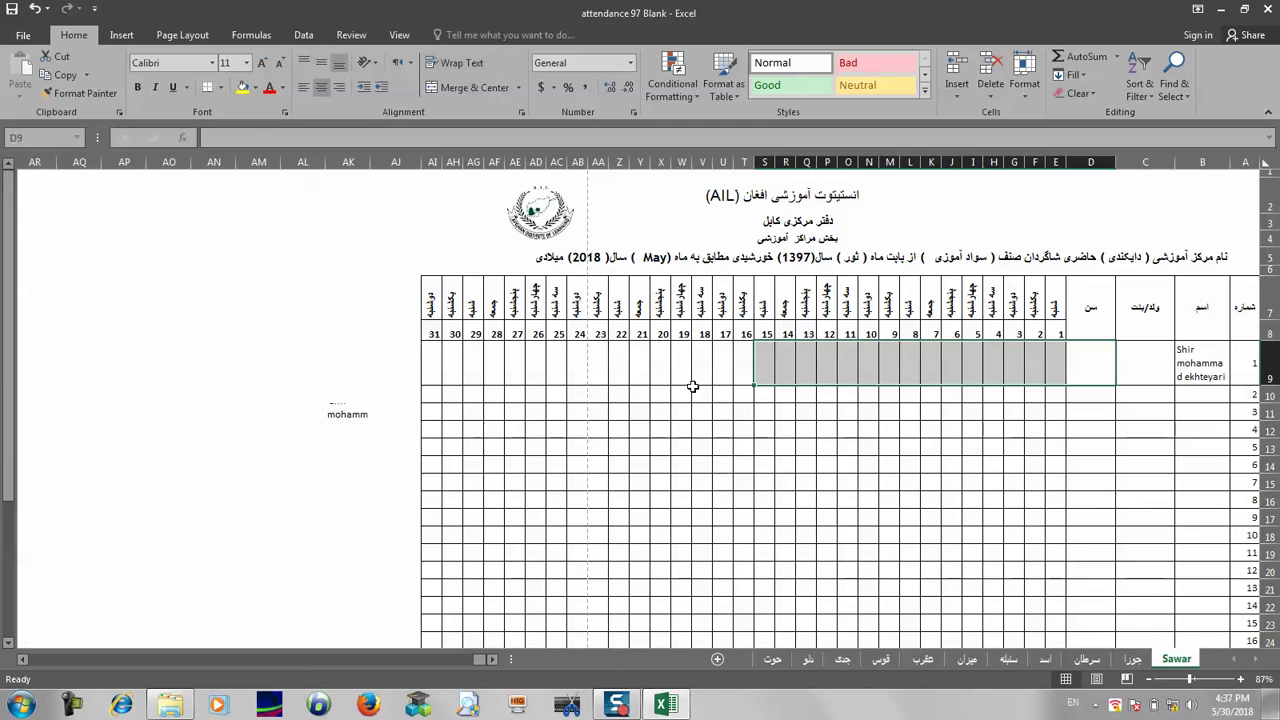
pyautogui.click(694, 373)
pyautogui.click(1220, 10)
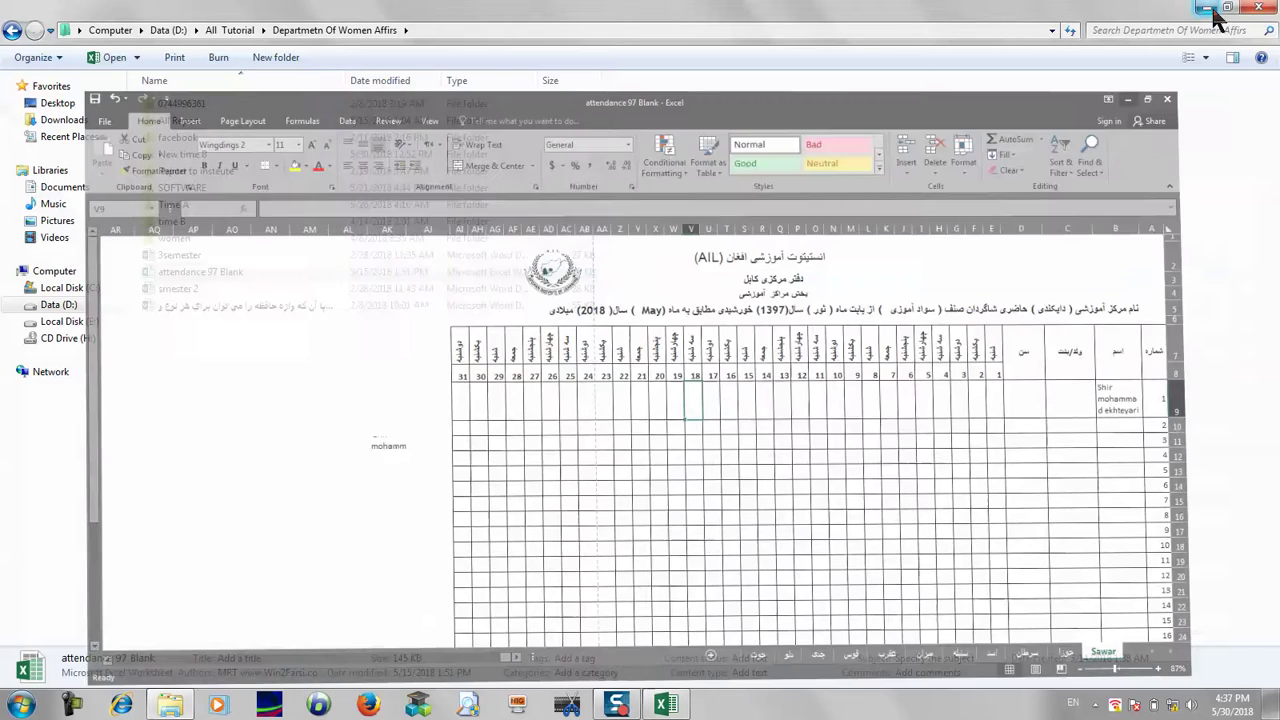
# Step: Navigate to Spring 1397 > Excel time 4 and open the INV workbook
pyautogui.click(13, 31)
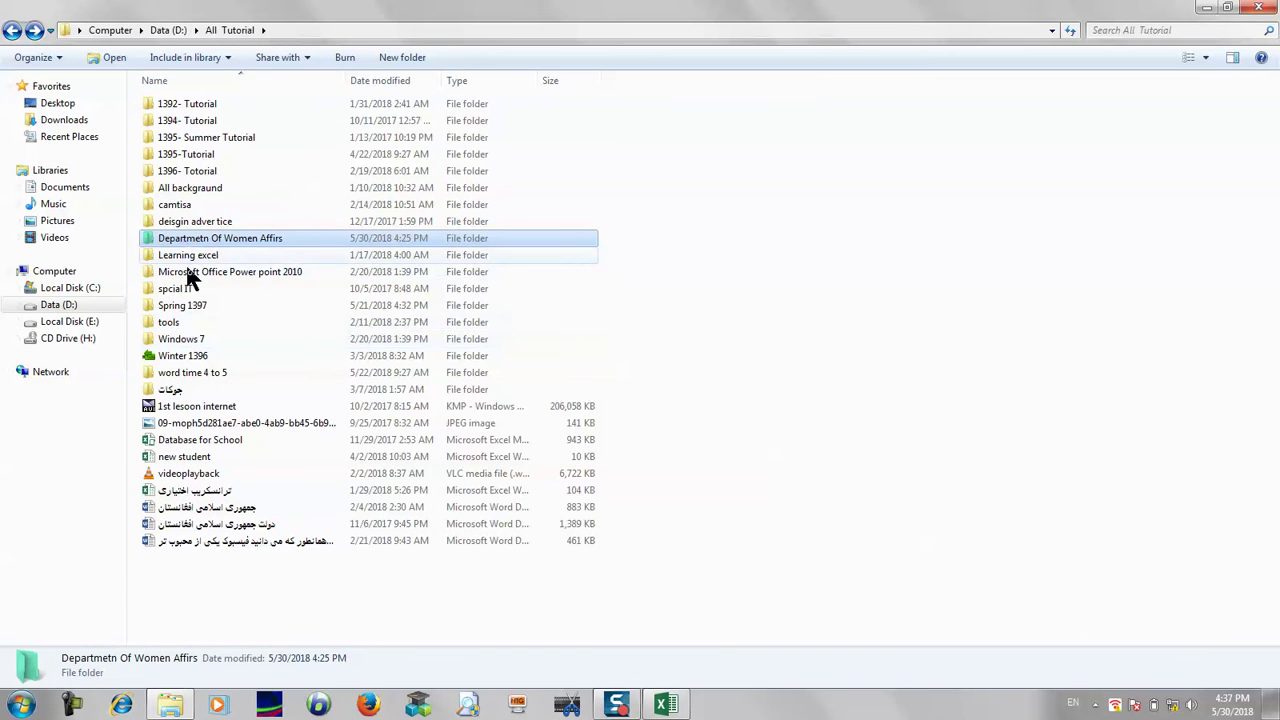
pyautogui.doubleClick(180, 306)
pyautogui.doubleClick(183, 105)
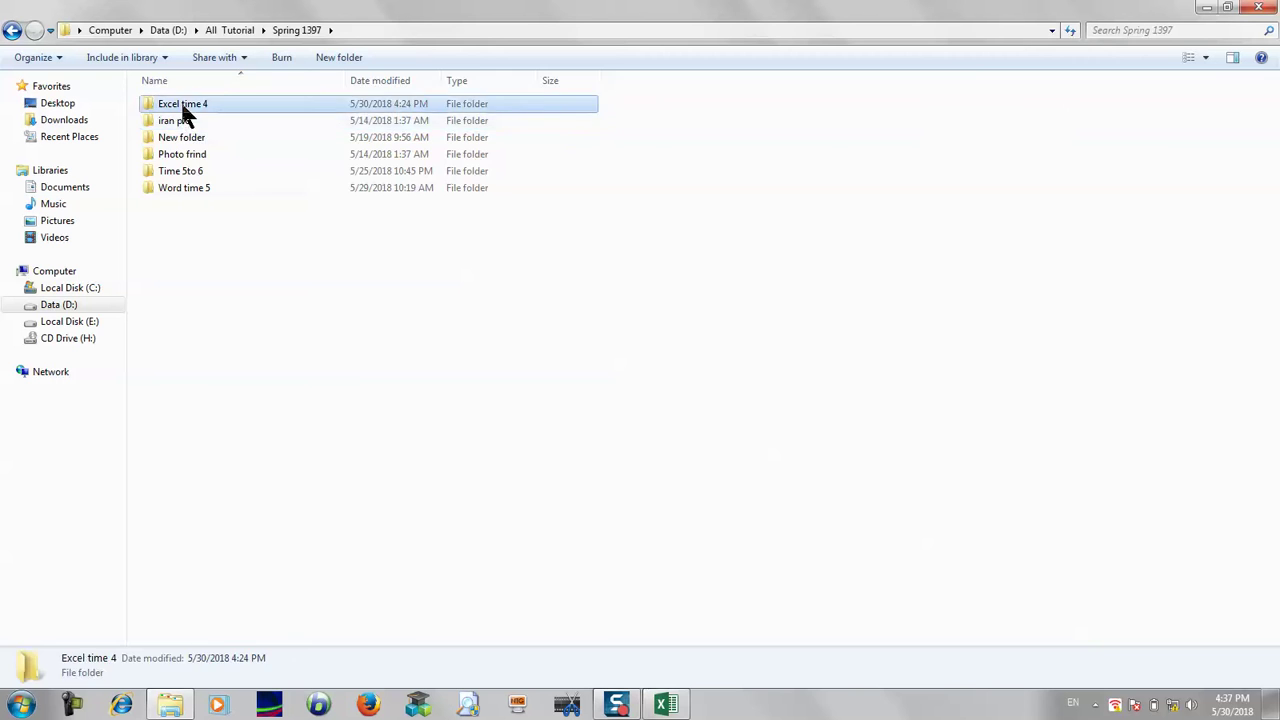
pyautogui.click(182, 224)
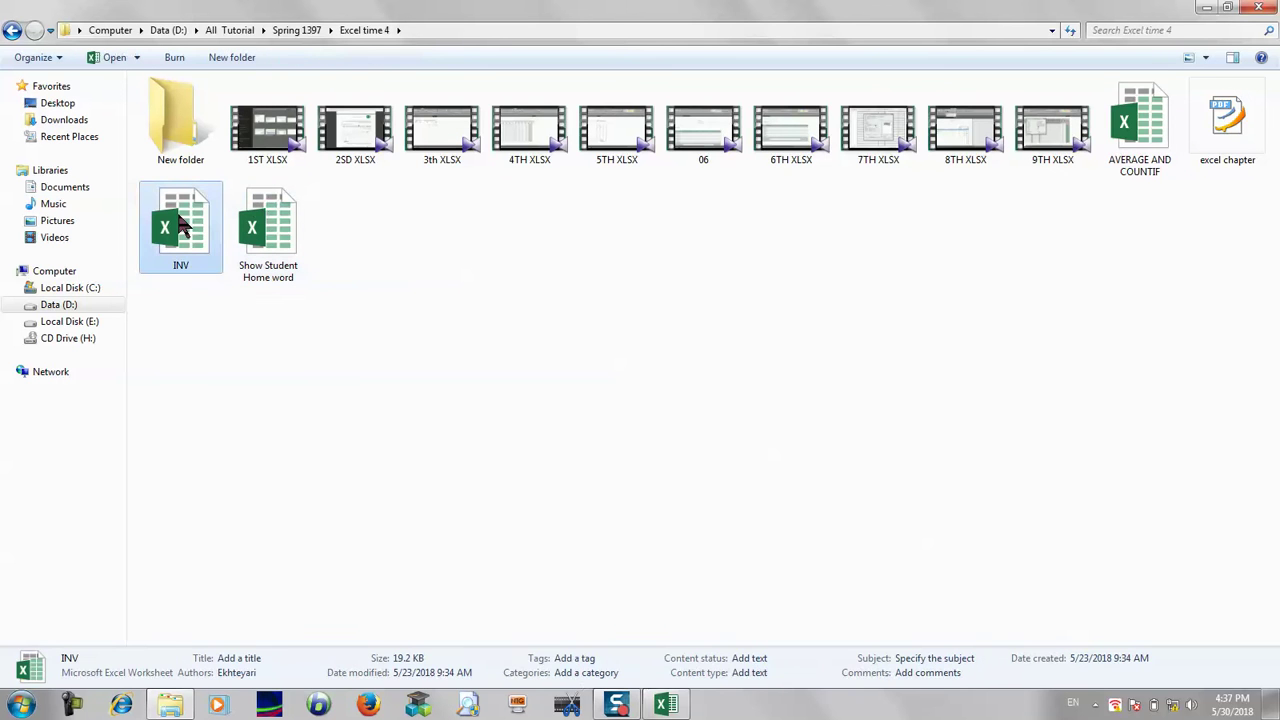
pyautogui.click(1140, 125)
pyautogui.doubleClick(183, 229)
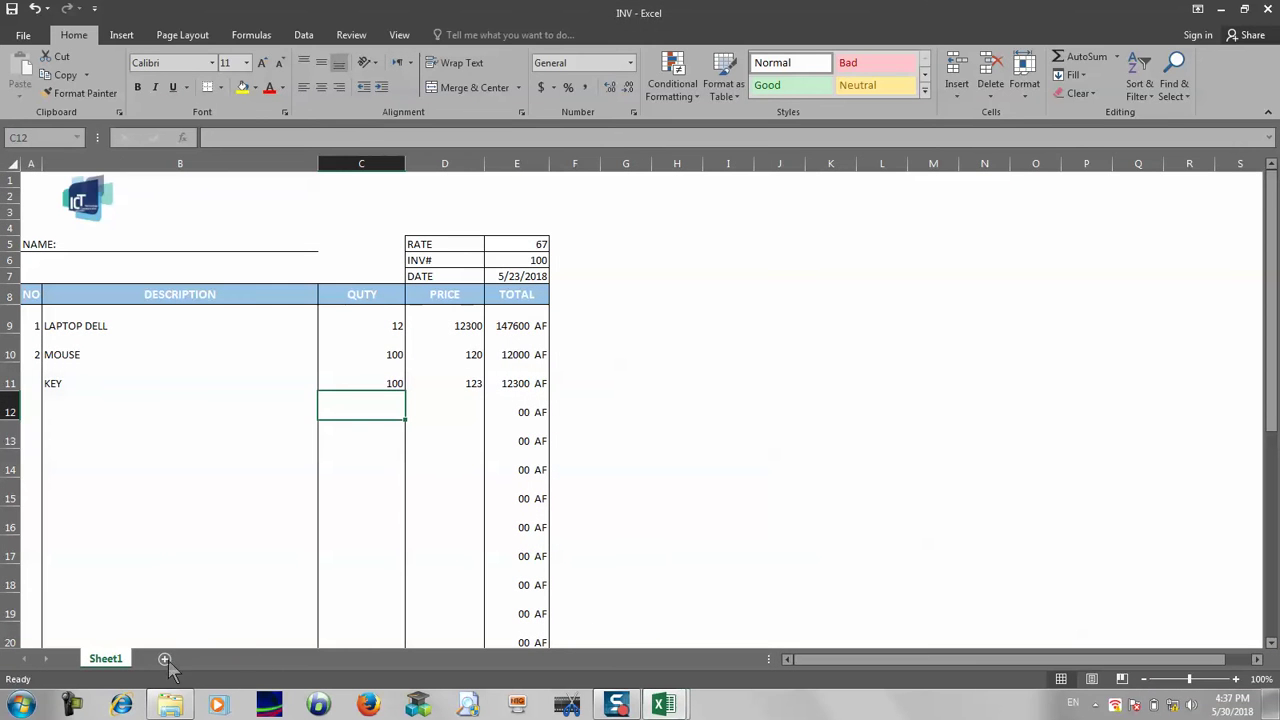
pyautogui.click(357, 334)
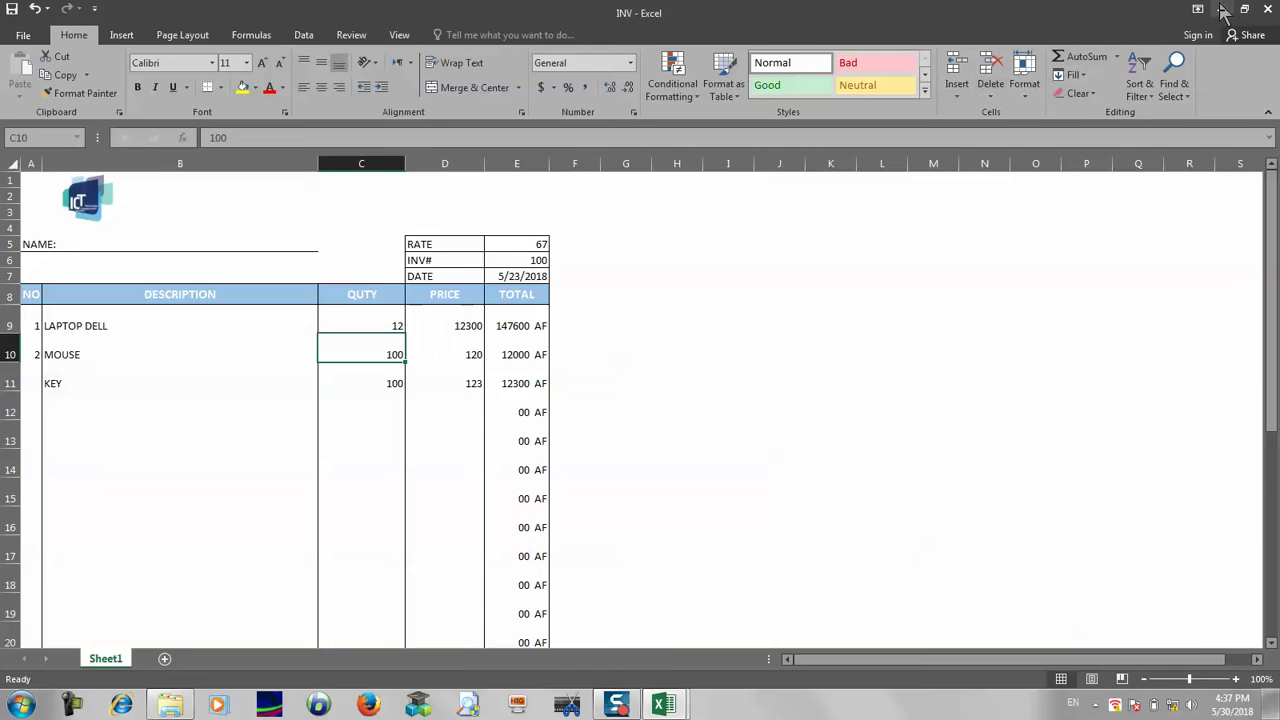
# Step: Minimize the INV workbook and open AVERAGE AND COUNTIF from the folder
pyautogui.click(1219, 9)
pyautogui.click(1220, 9)
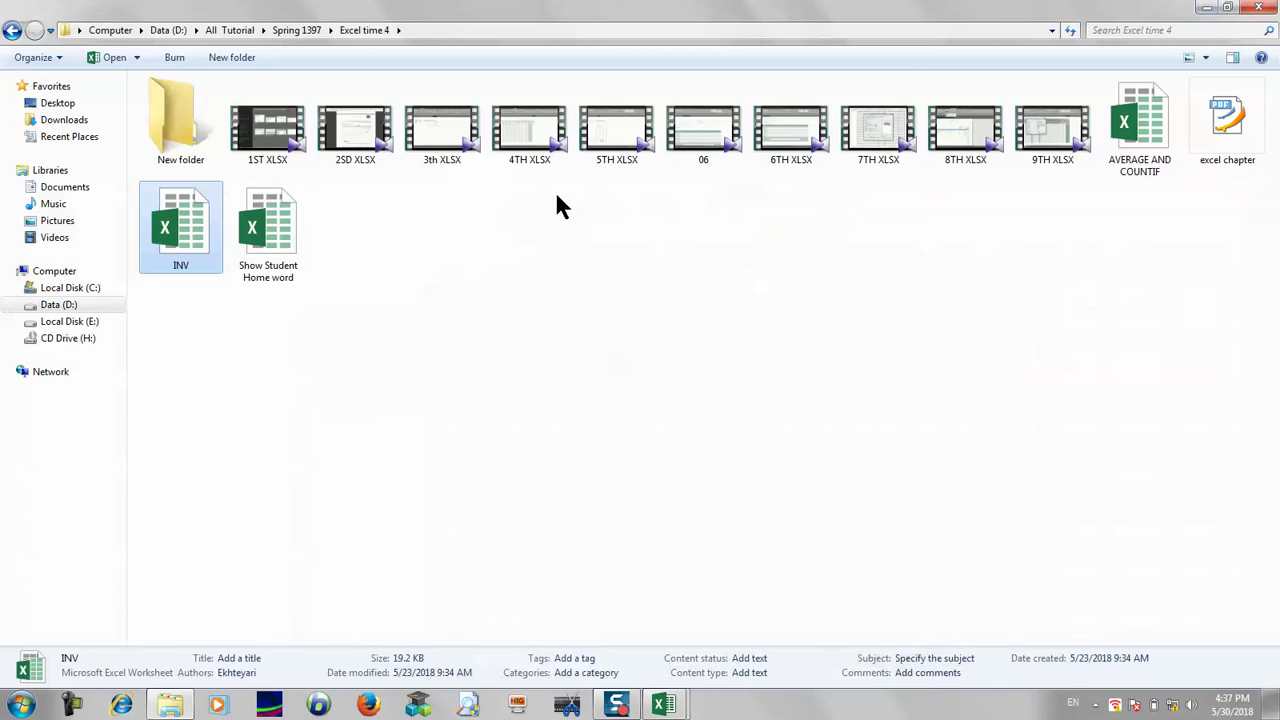
pyautogui.click(283, 238)
pyautogui.doubleClick(1139, 128)
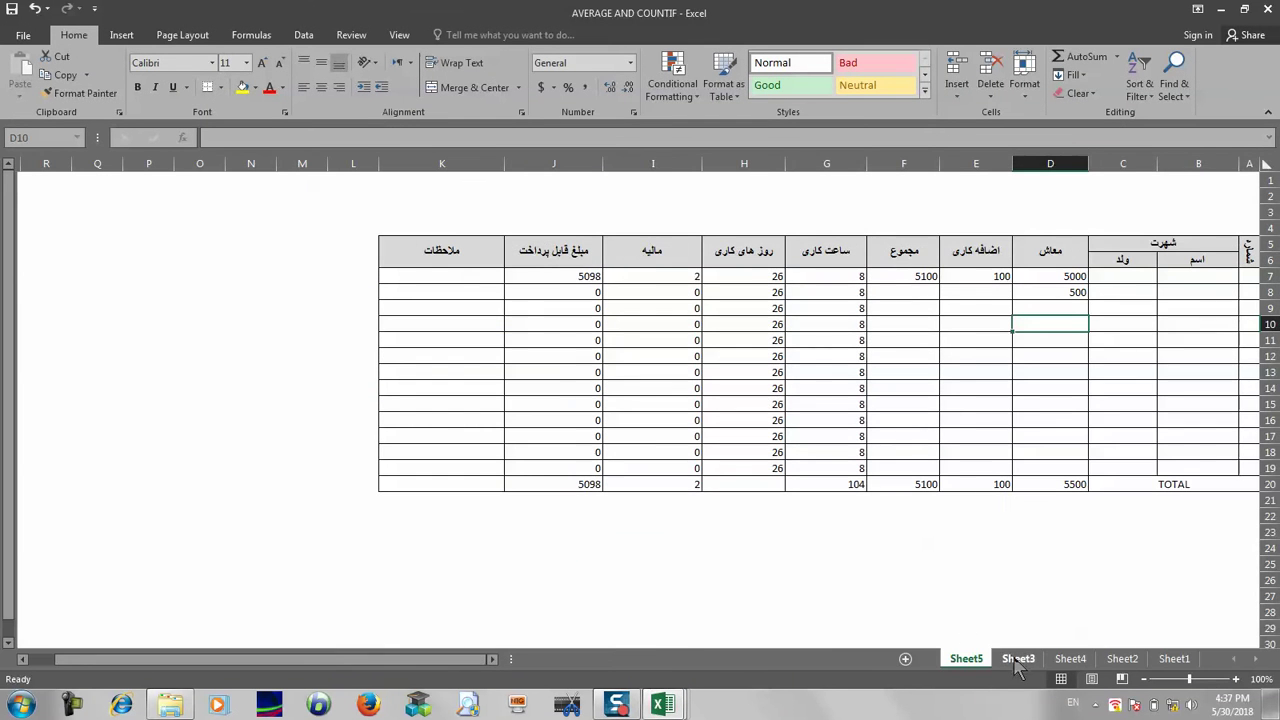
# Step: Browse Sheet3, Sheet4, Sheet2 and Sheet1, then return to Sheet5's salary table
pyautogui.click(1018, 658)
pyautogui.click(209, 658)
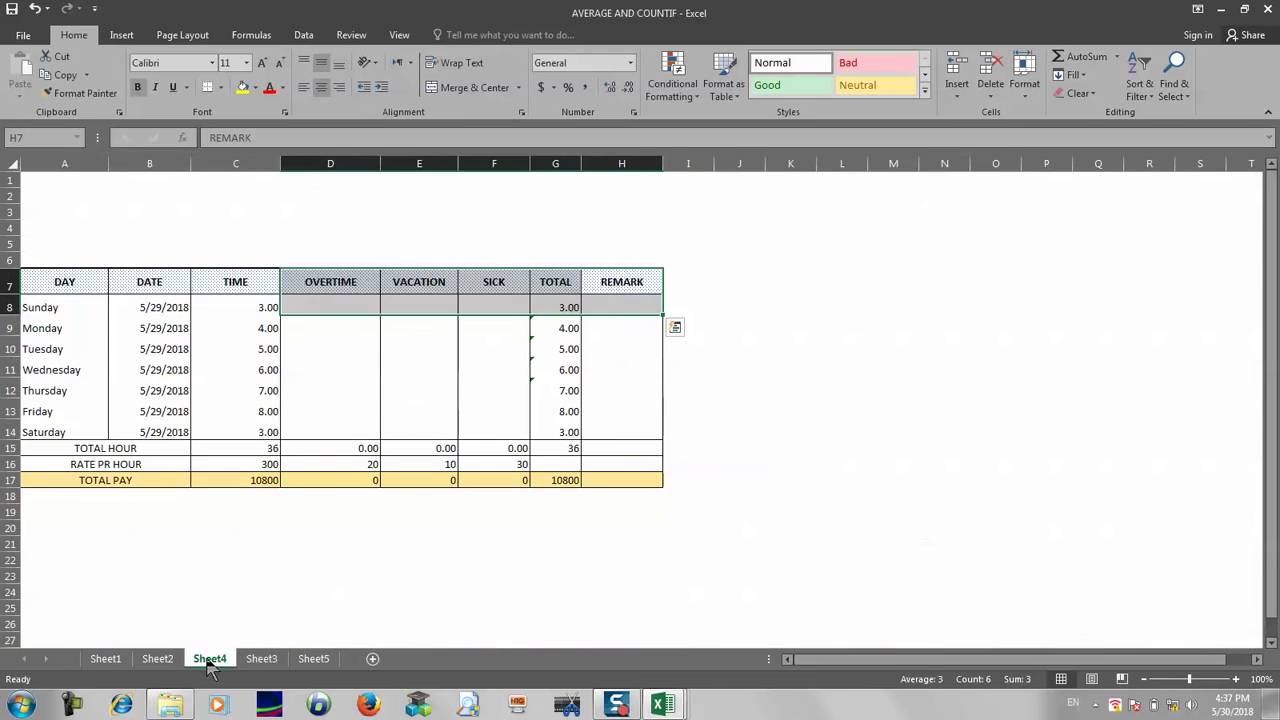
pyautogui.click(157, 658)
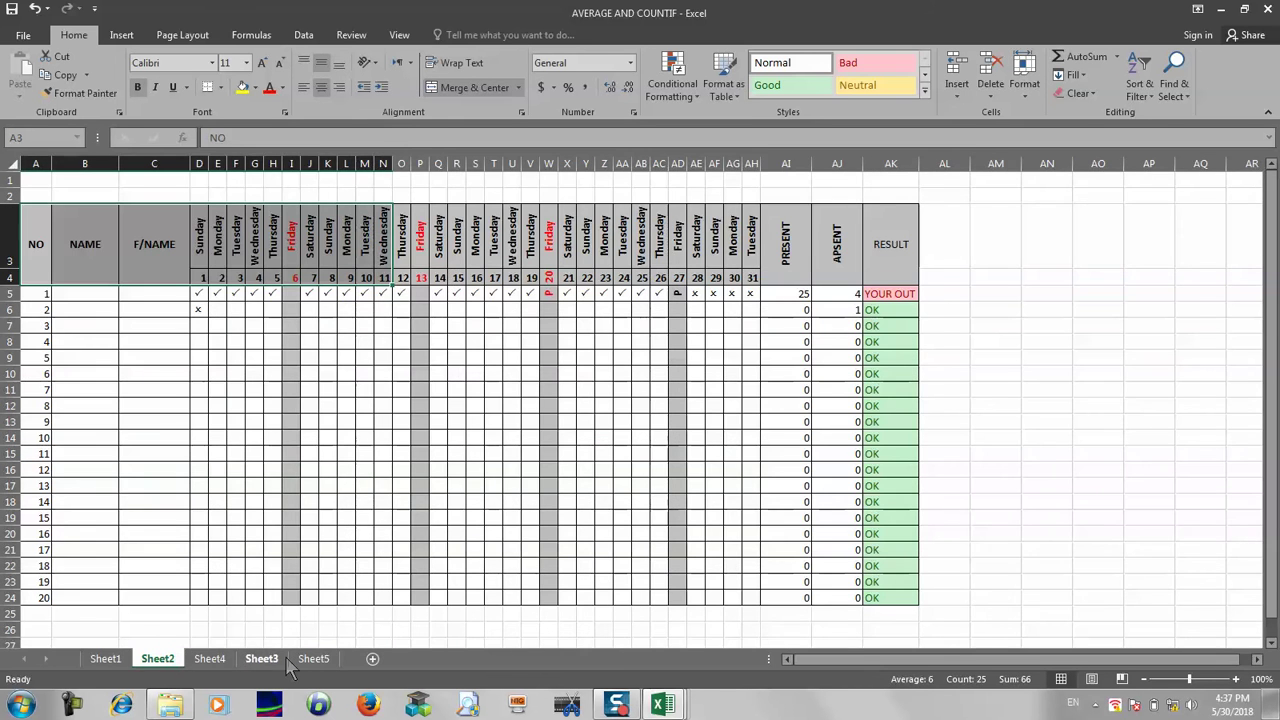
pyautogui.click(272, 660)
pyautogui.click(105, 660)
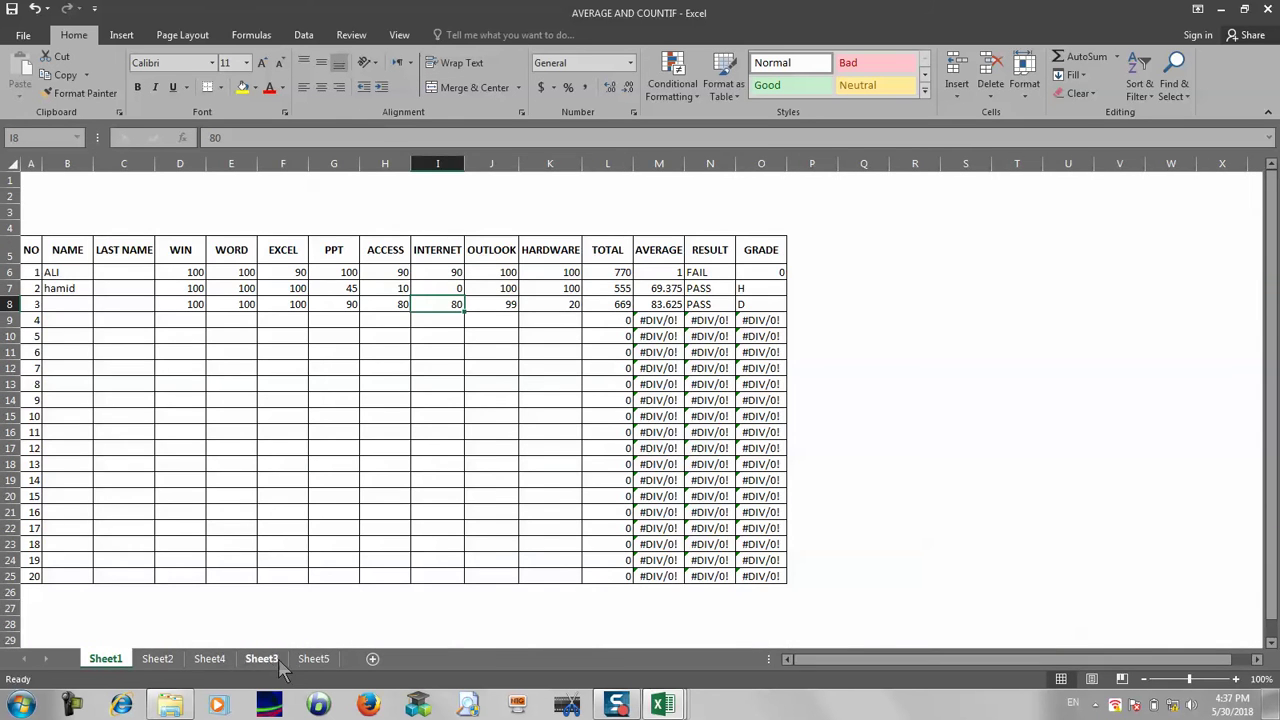
pyautogui.click(313, 659)
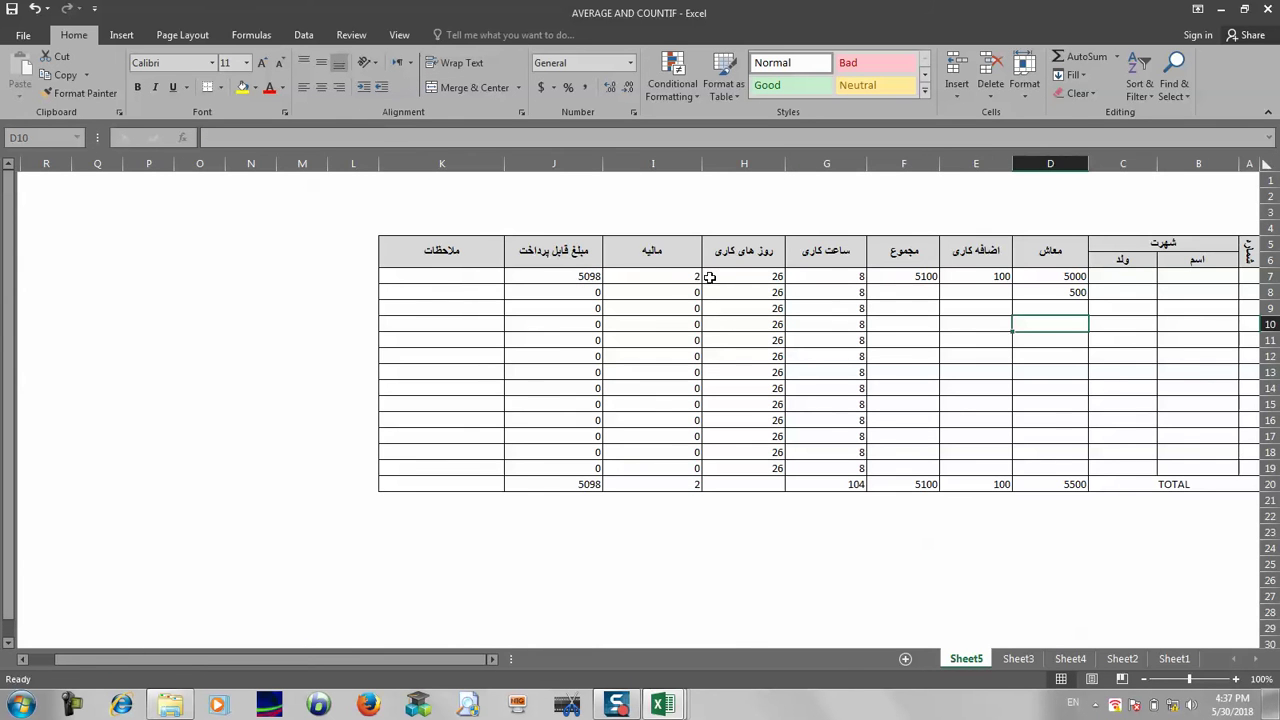
# Step: Select tax cell I7, start an IF formula, and drag column I narrower
pyautogui.click(676, 278)
pyautogui.moveTo(657, 280); pyautogui.dragTo(950, 279)
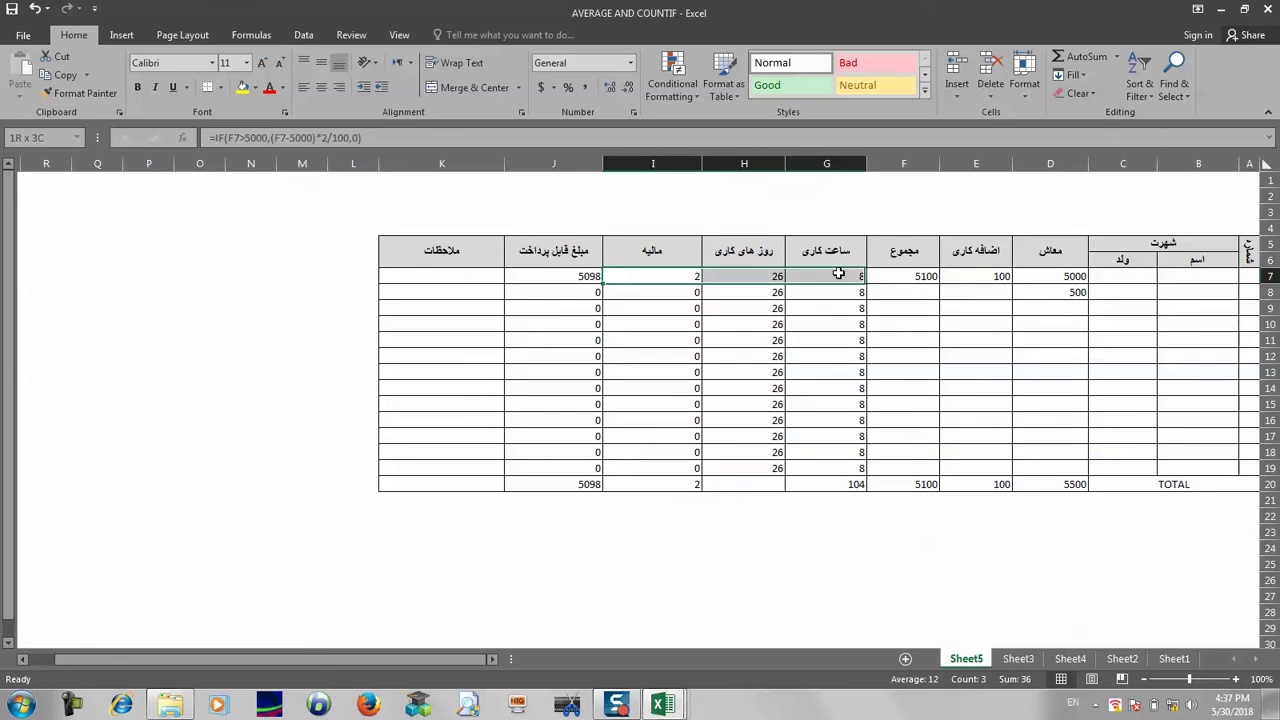
pyautogui.click(643, 279)
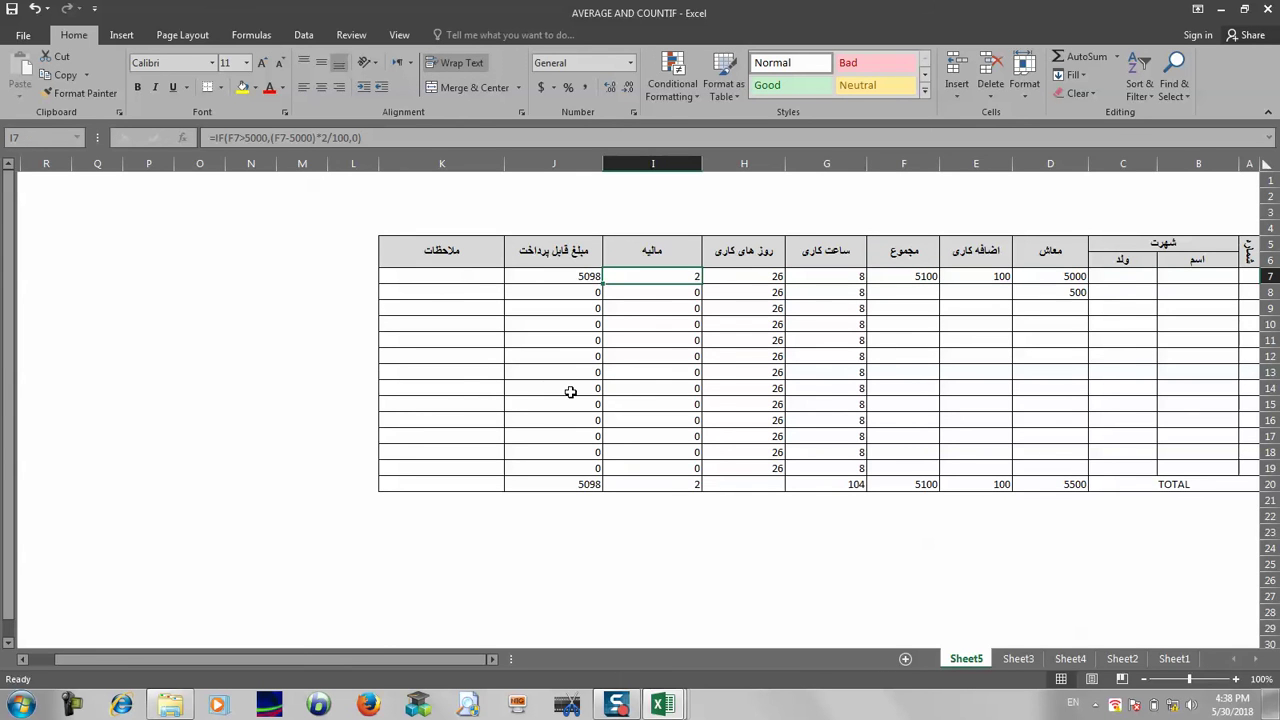
pyautogui.write('=if')
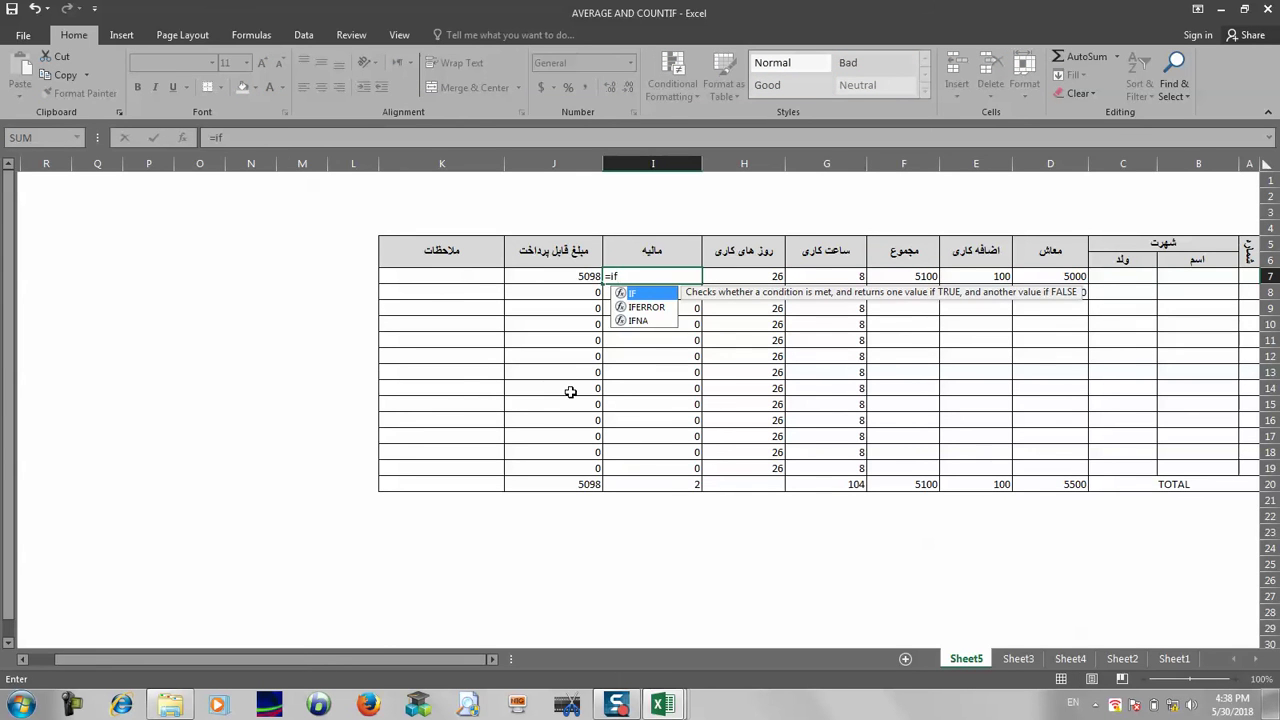
pyautogui.write('(')
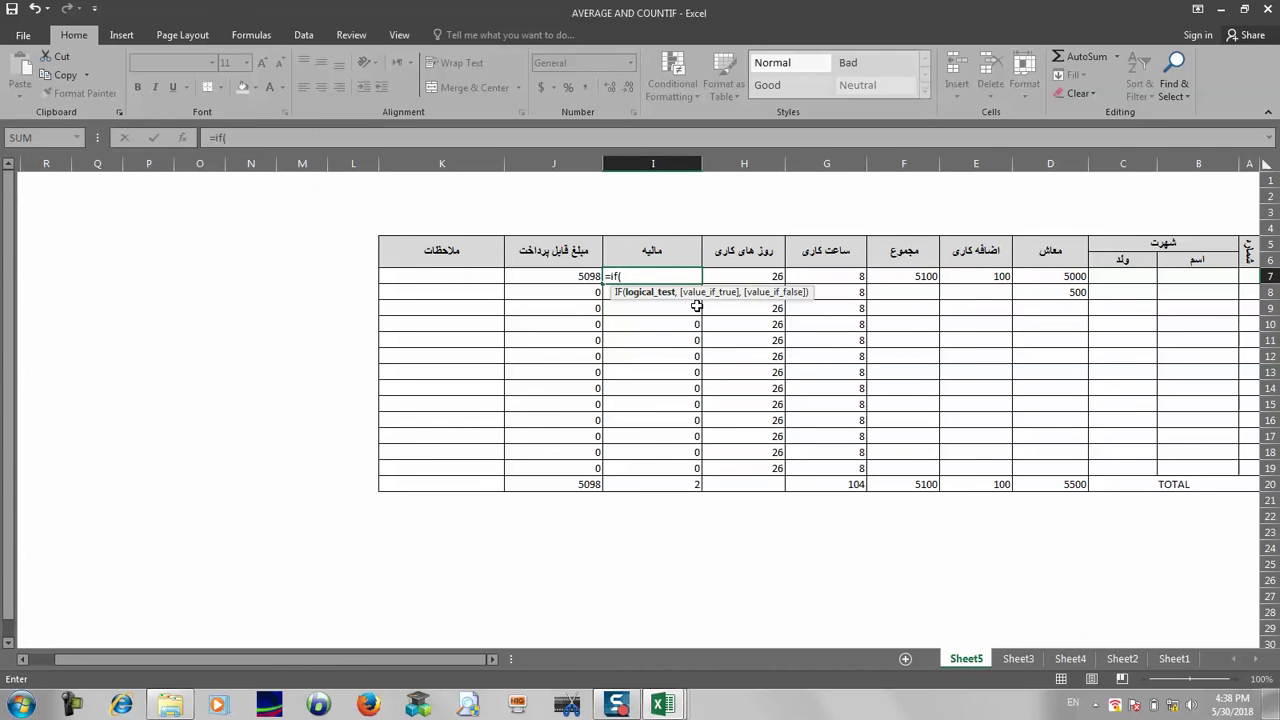
pyautogui.click(700, 165)
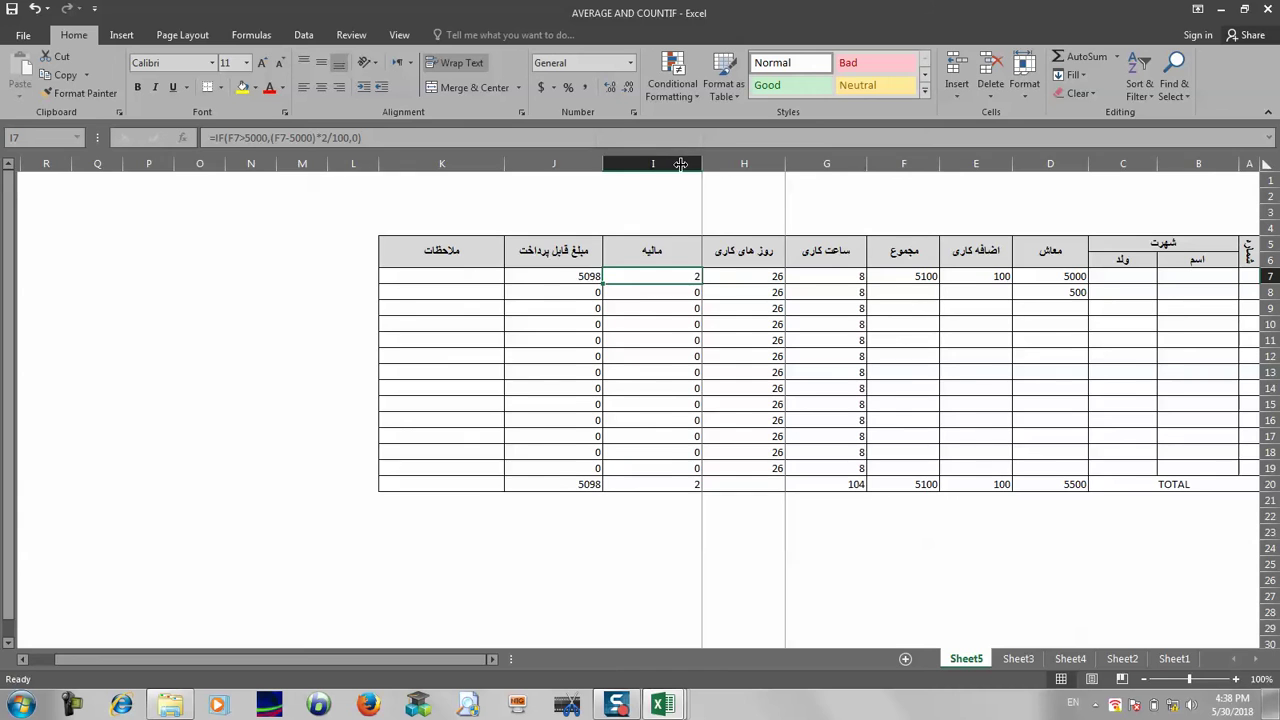
pyautogui.moveTo(680, 164)
pyautogui.mouseDown()
pyautogui.moveTo(583, 162)
pyautogui.moveTo(604, 162)
pyautogui.mouseUp()
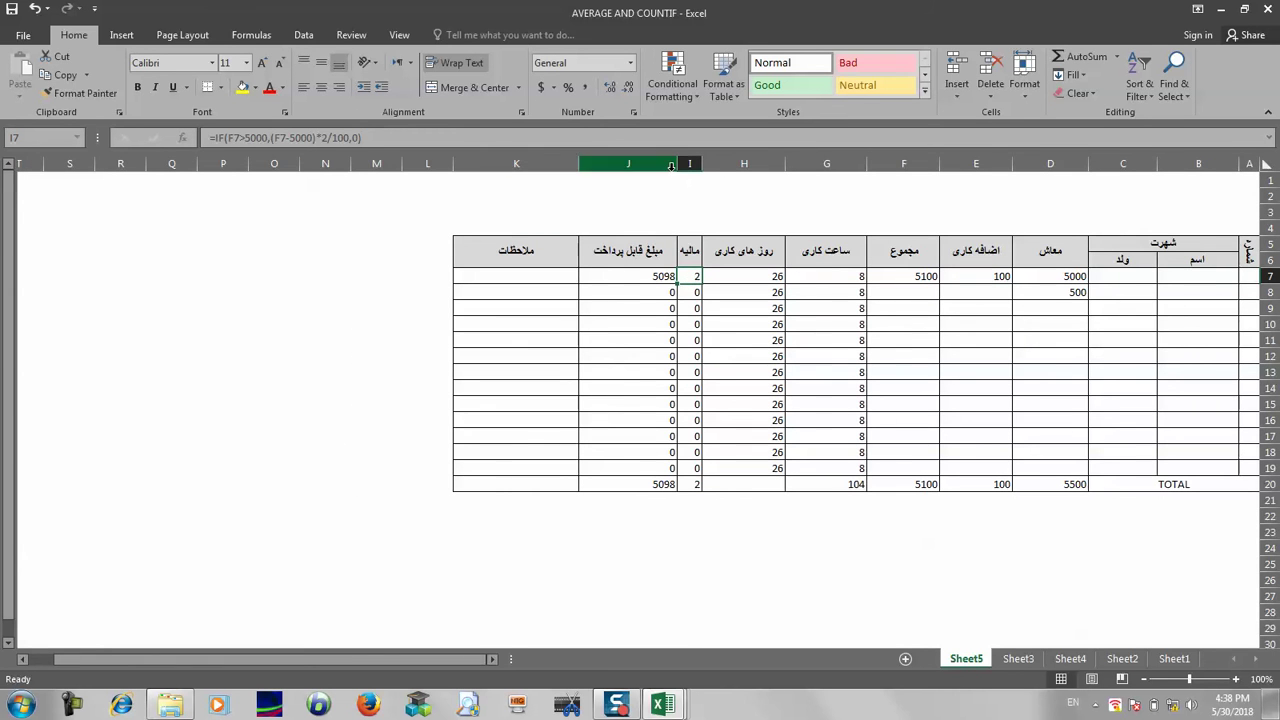
pyautogui.moveTo(678, 163); pyautogui.dragTo(668, 163)
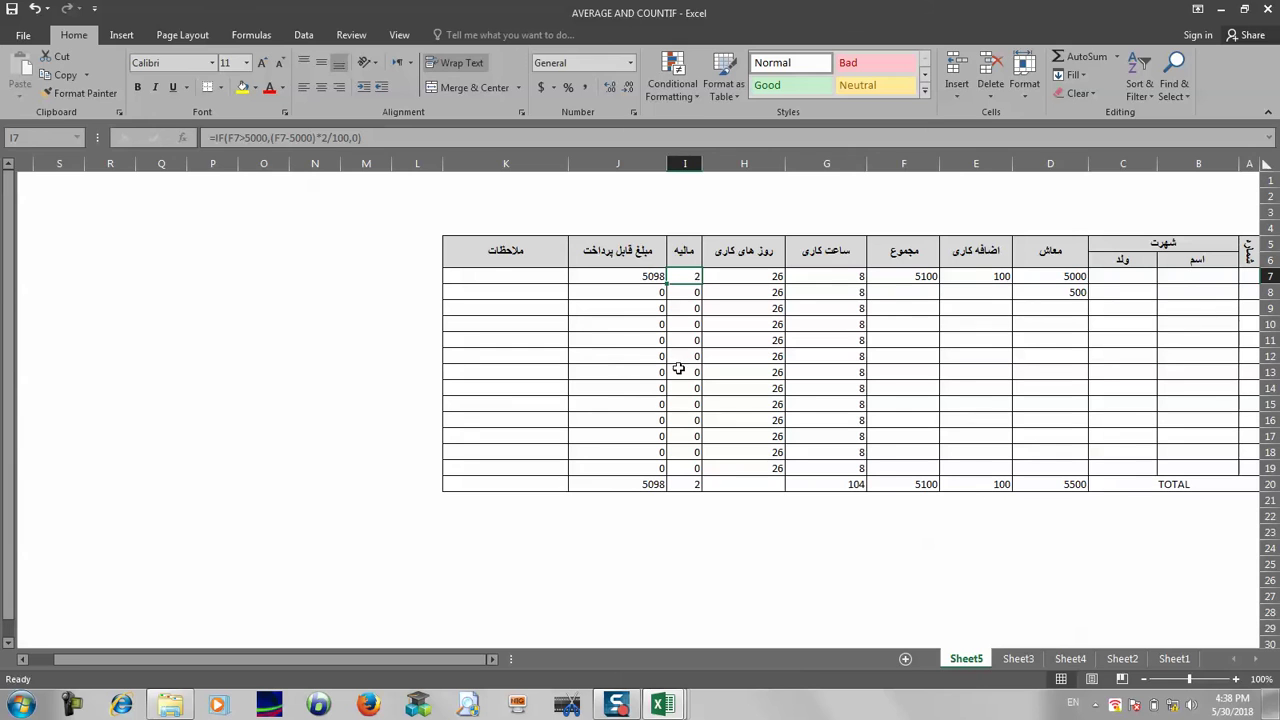
# Step: Enter =IF(F7>5000,(F7-5000)*2/100,0) in I7, then select the working-days cells in column H
pyautogui.write('=if(')
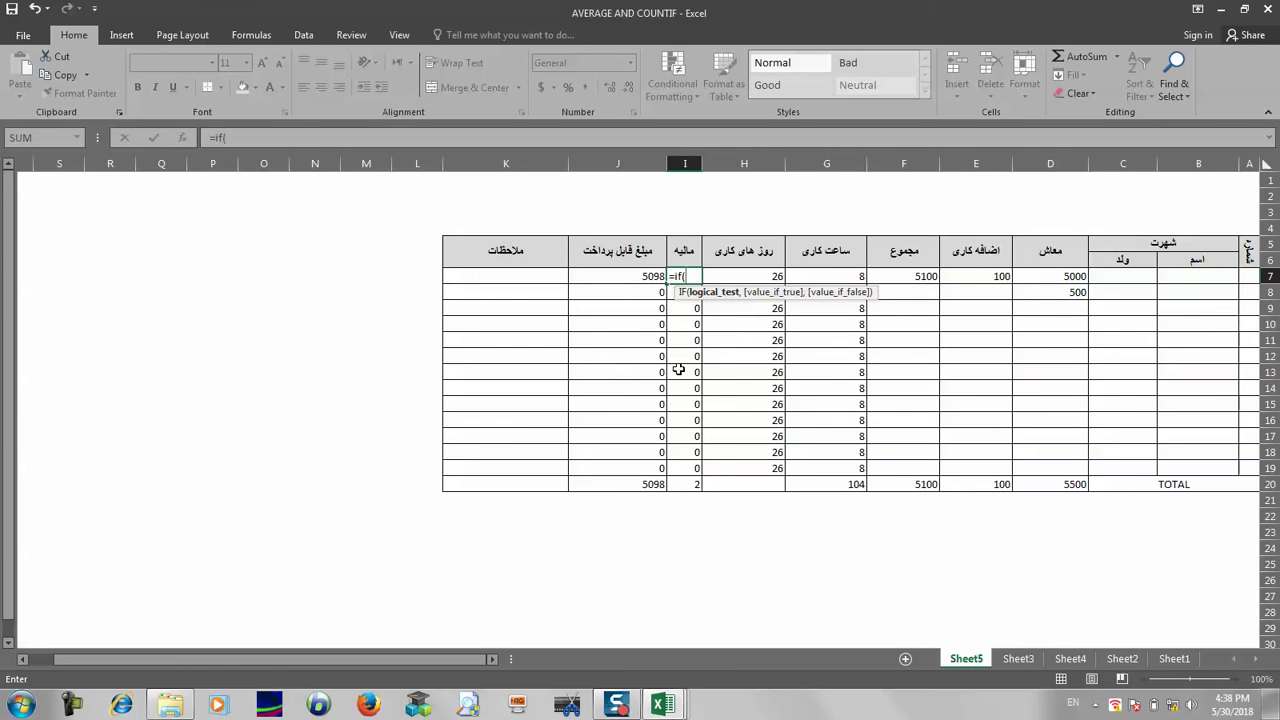
pyautogui.click(922, 276)
pyautogui.write('>')
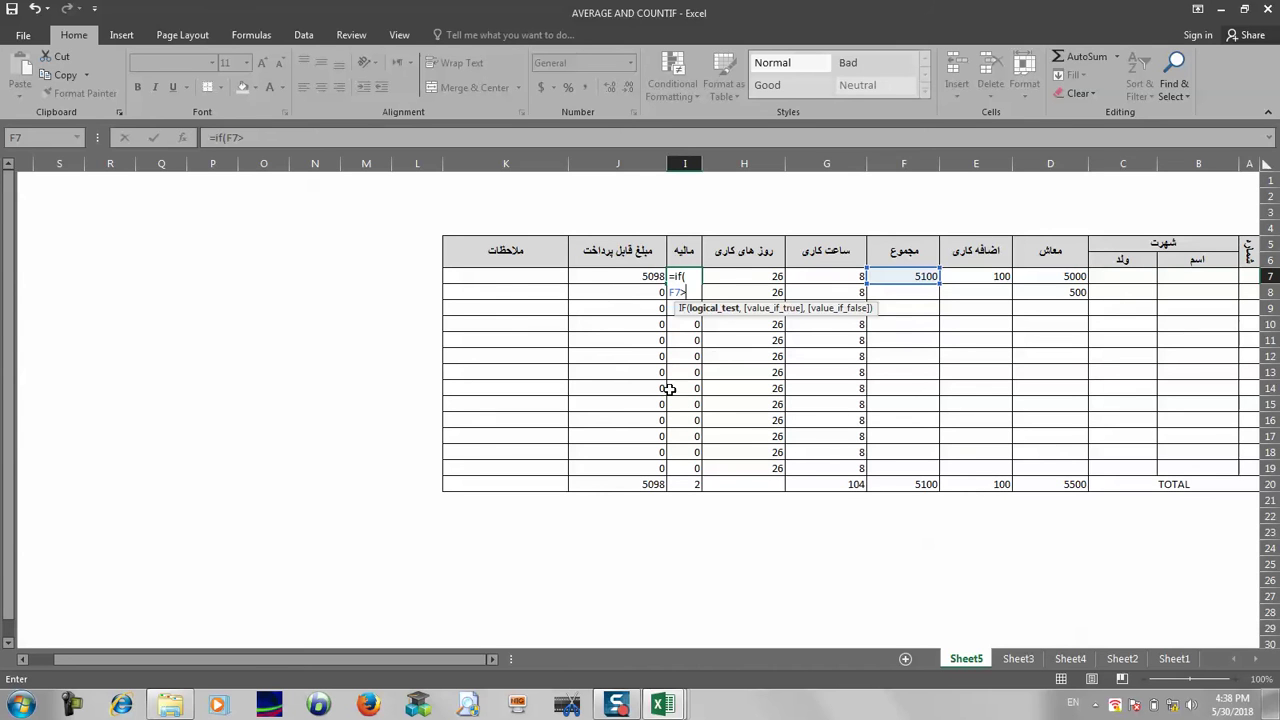
pyautogui.write('5000,(F7-5000)*2/100,0)')
pyautogui.click(684, 308)
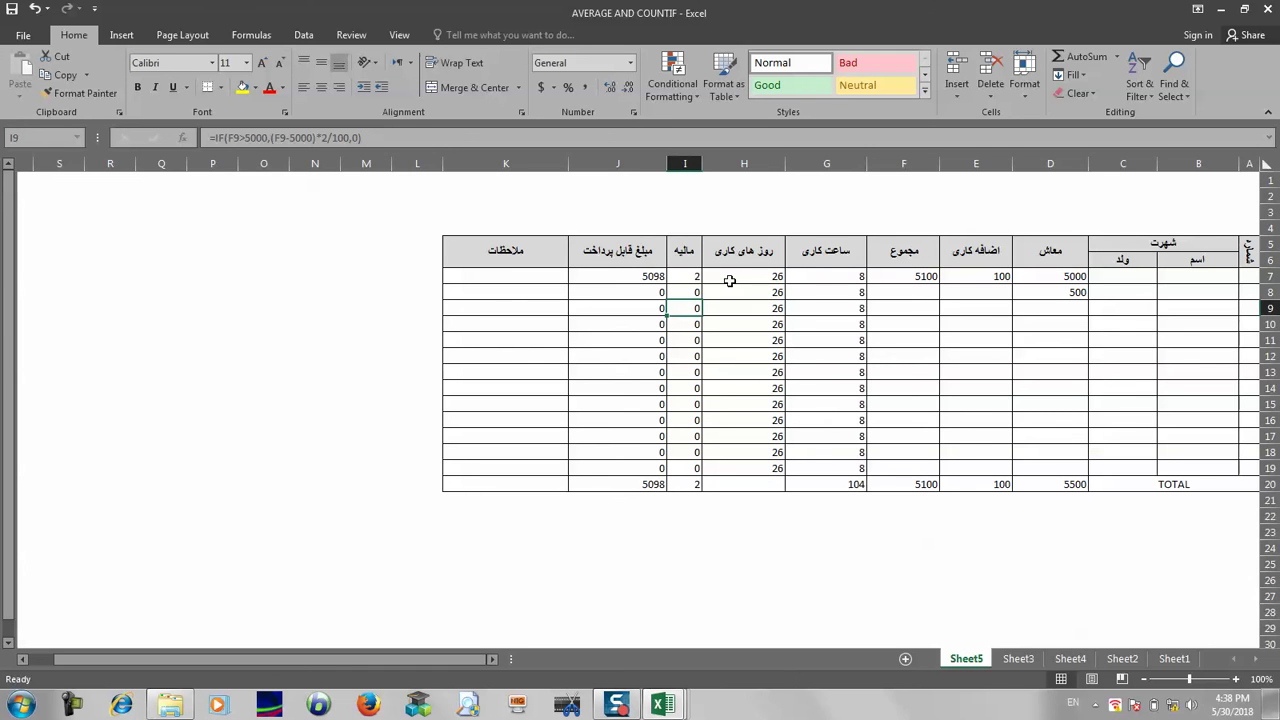
pyautogui.moveTo(718, 272); pyautogui.dragTo(718, 420)
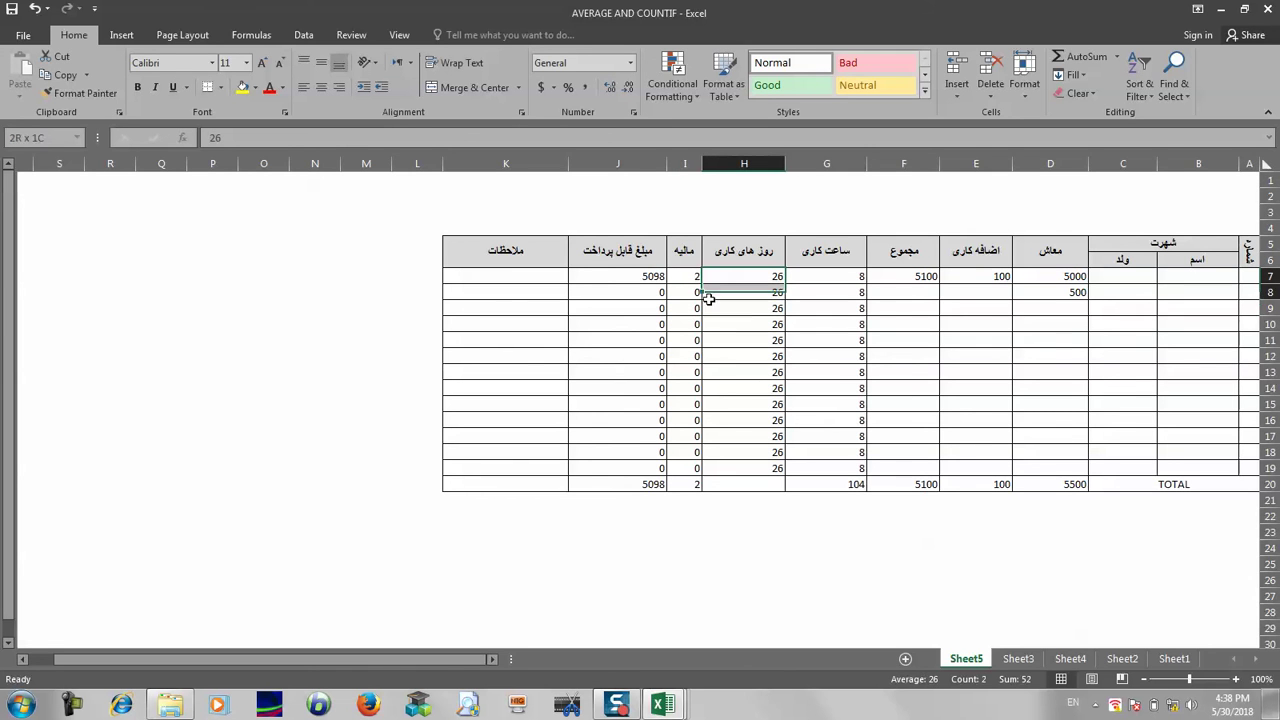
# Step: Open and dismiss the Merge & Center options for H7:H19, then switch to Sheet4 via Sheet3
pyautogui.moveTo(720, 277); pyautogui.dragTo(743, 468)
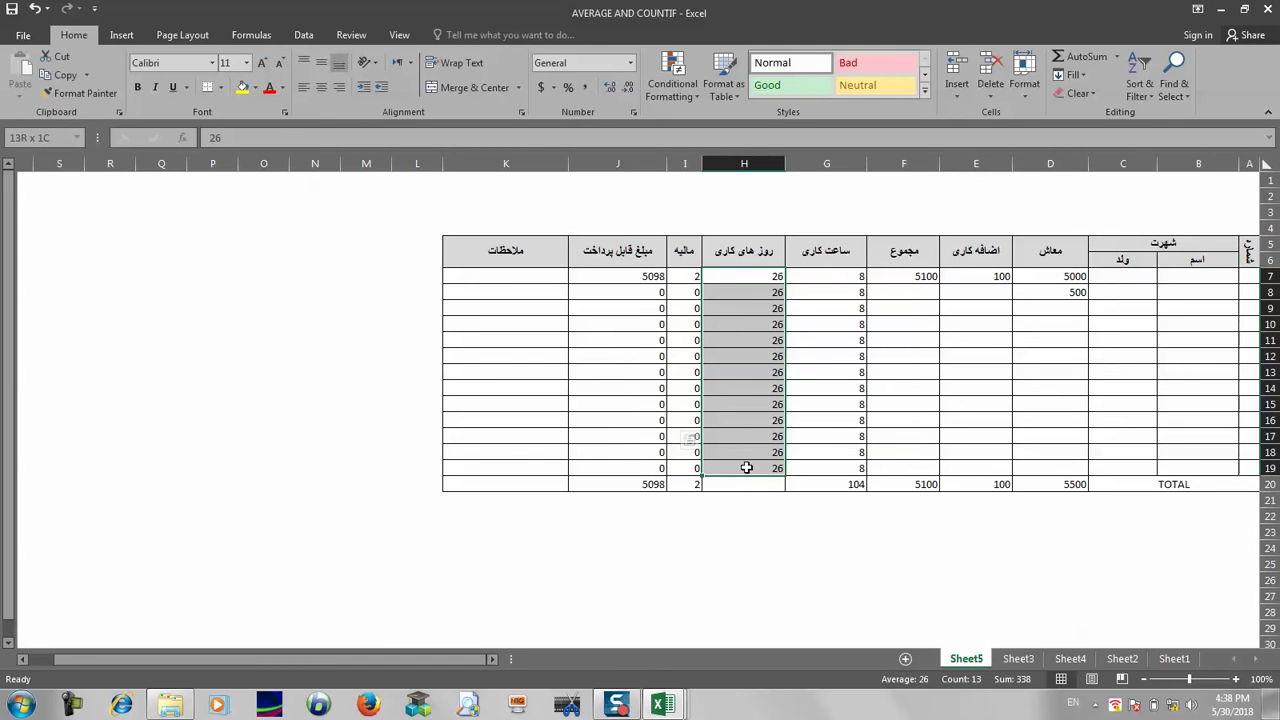
pyautogui.moveTo(746, 467); pyautogui.dragTo(738, 278)
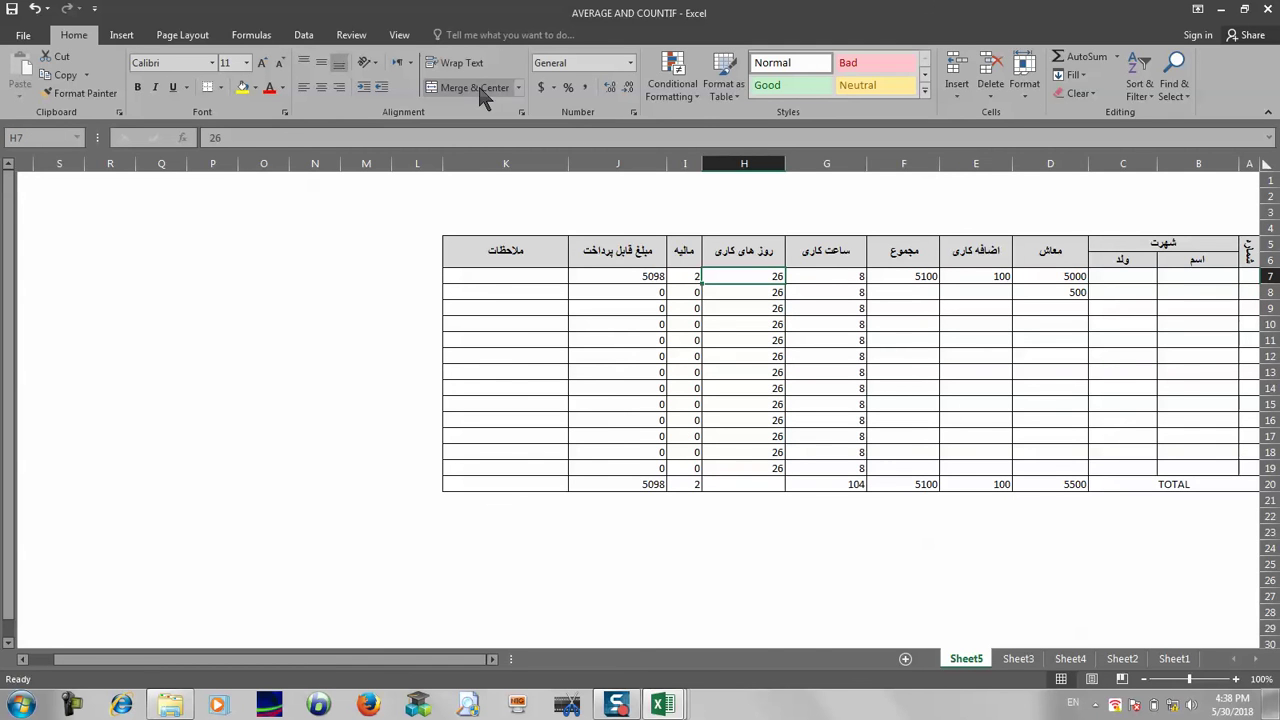
pyautogui.click(519, 88)
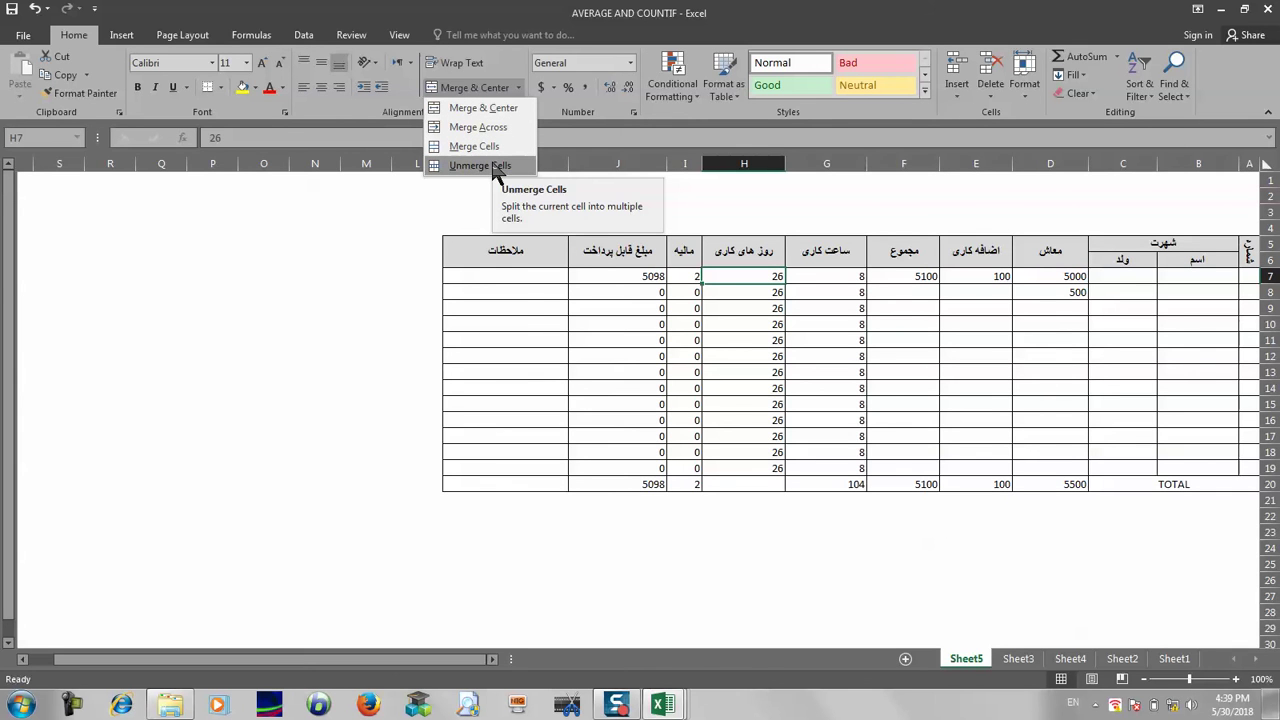
pyautogui.click(533, 305)
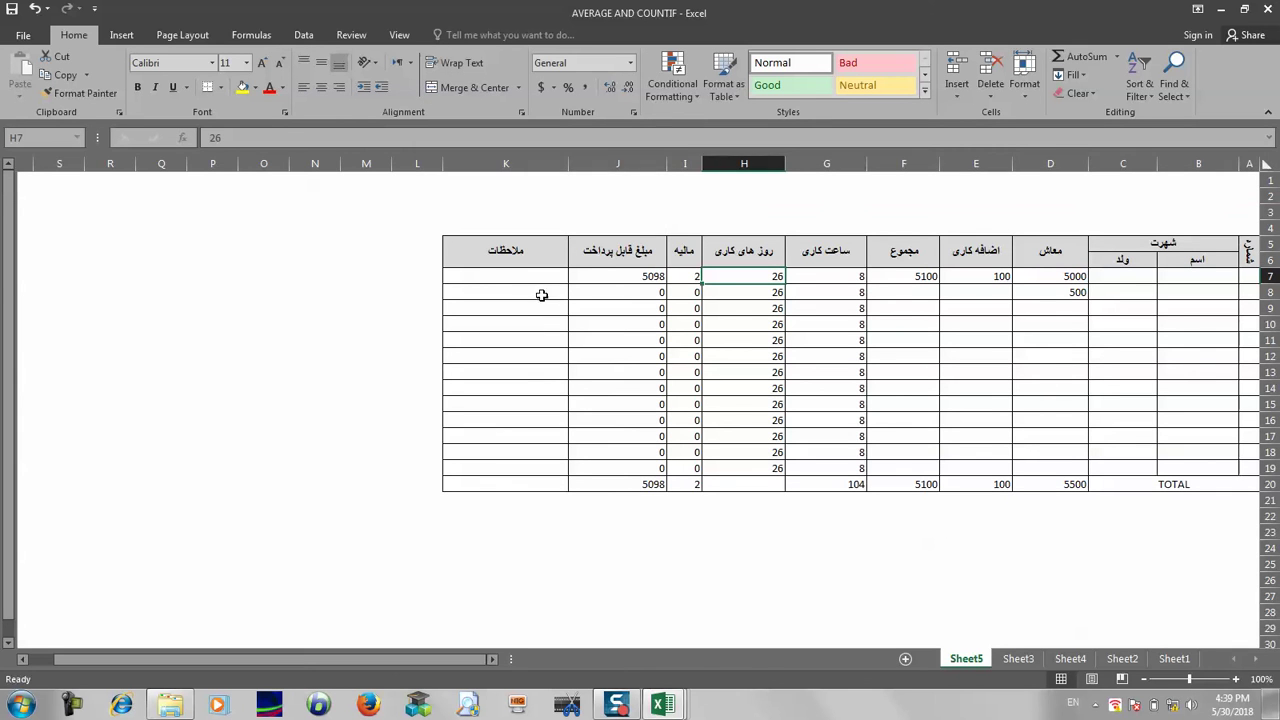
pyautogui.click(578, 281)
pyautogui.click(1016, 659)
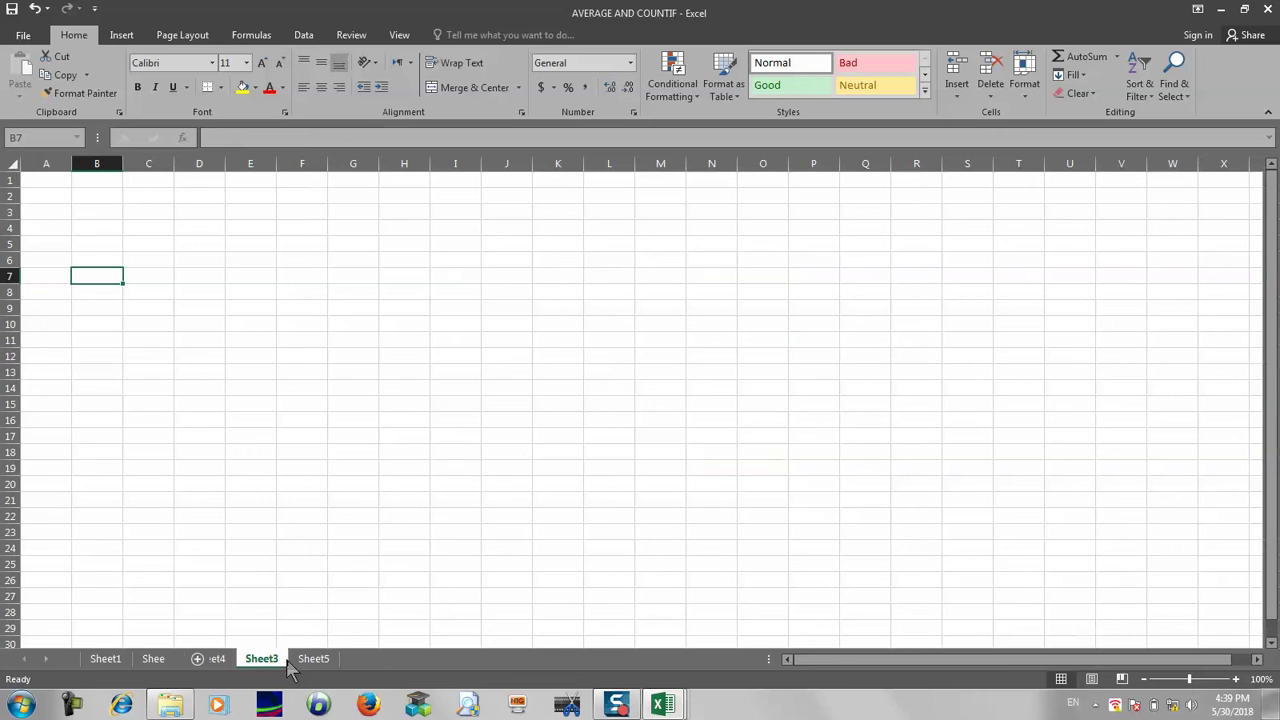
pyautogui.click(212, 662)
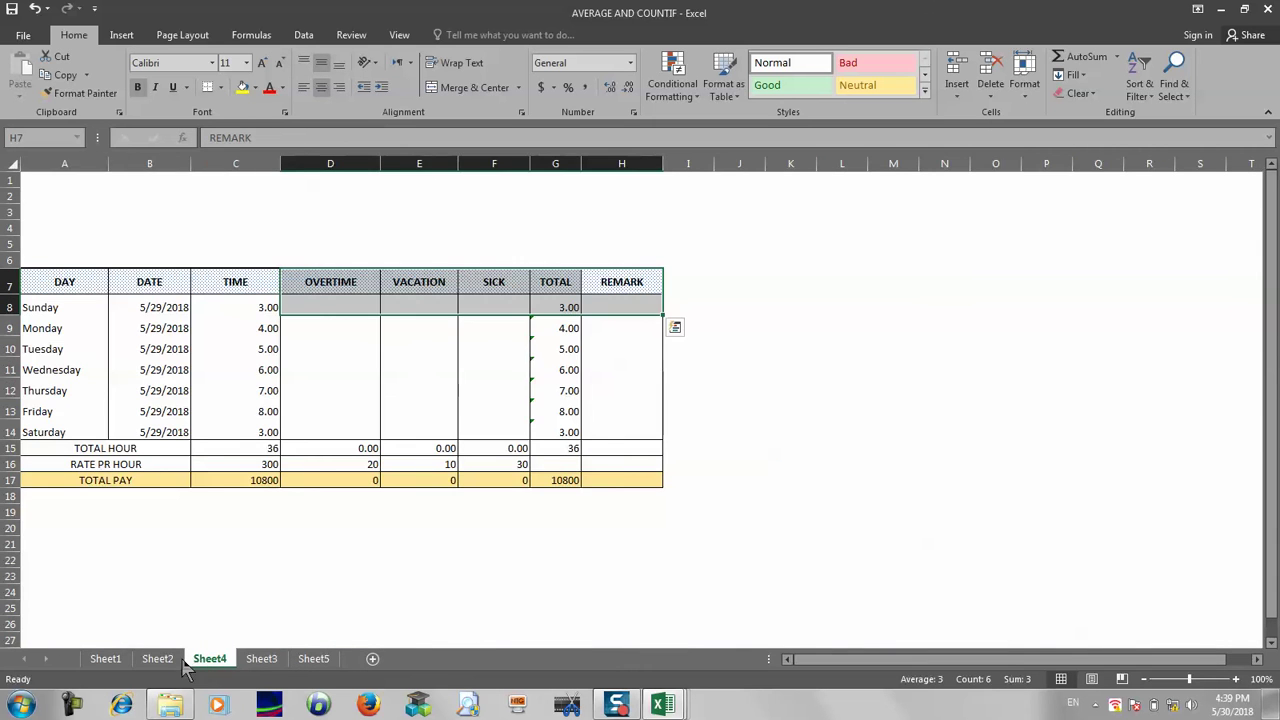
# Step: On Sheet4, apply All Borders to the timesheet's day rows
pyautogui.click(166, 664)
pyautogui.click(209, 659)
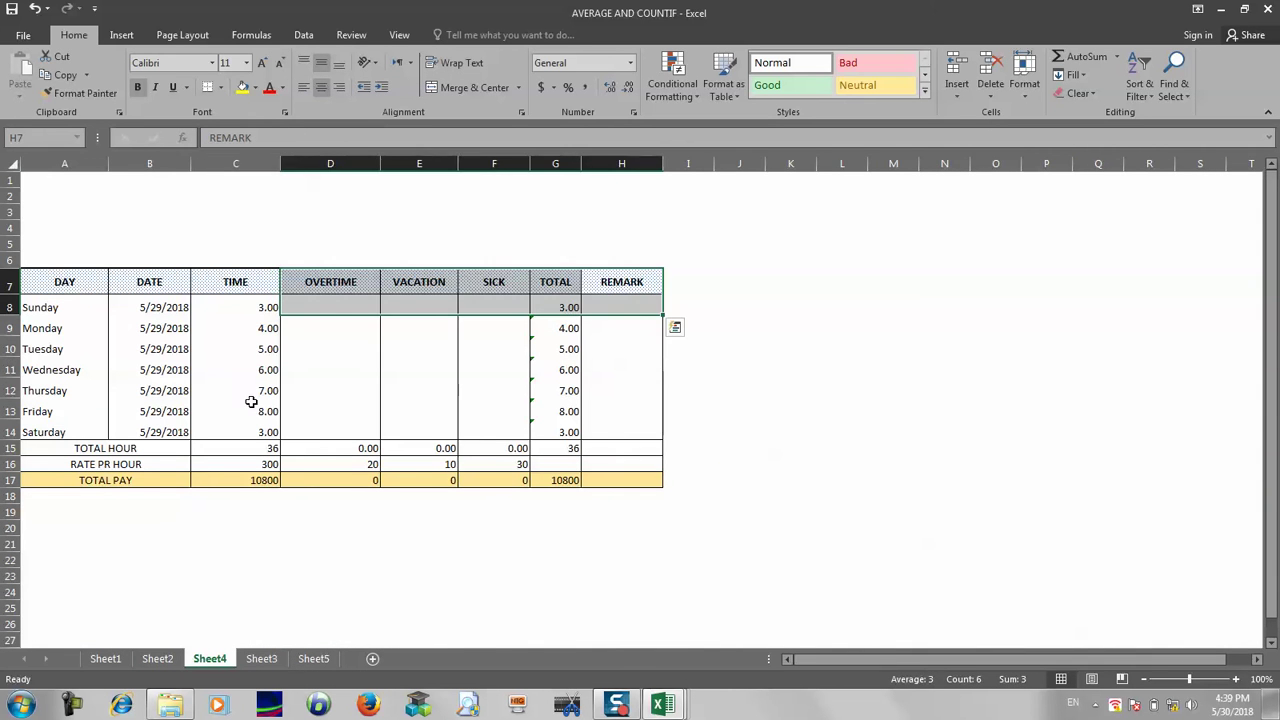
pyautogui.click(257, 329)
pyautogui.click(331, 313)
pyautogui.moveTo(331, 313); pyautogui.dragTo(341, 428)
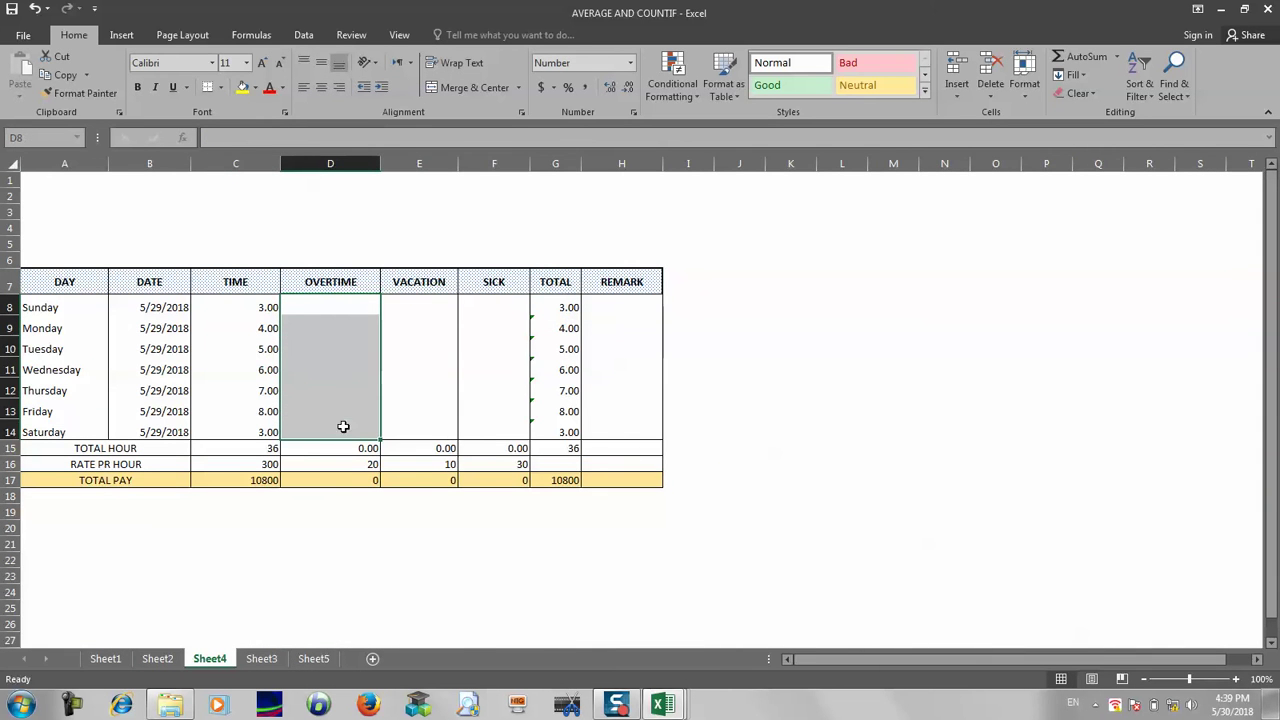
pyautogui.click(336, 305)
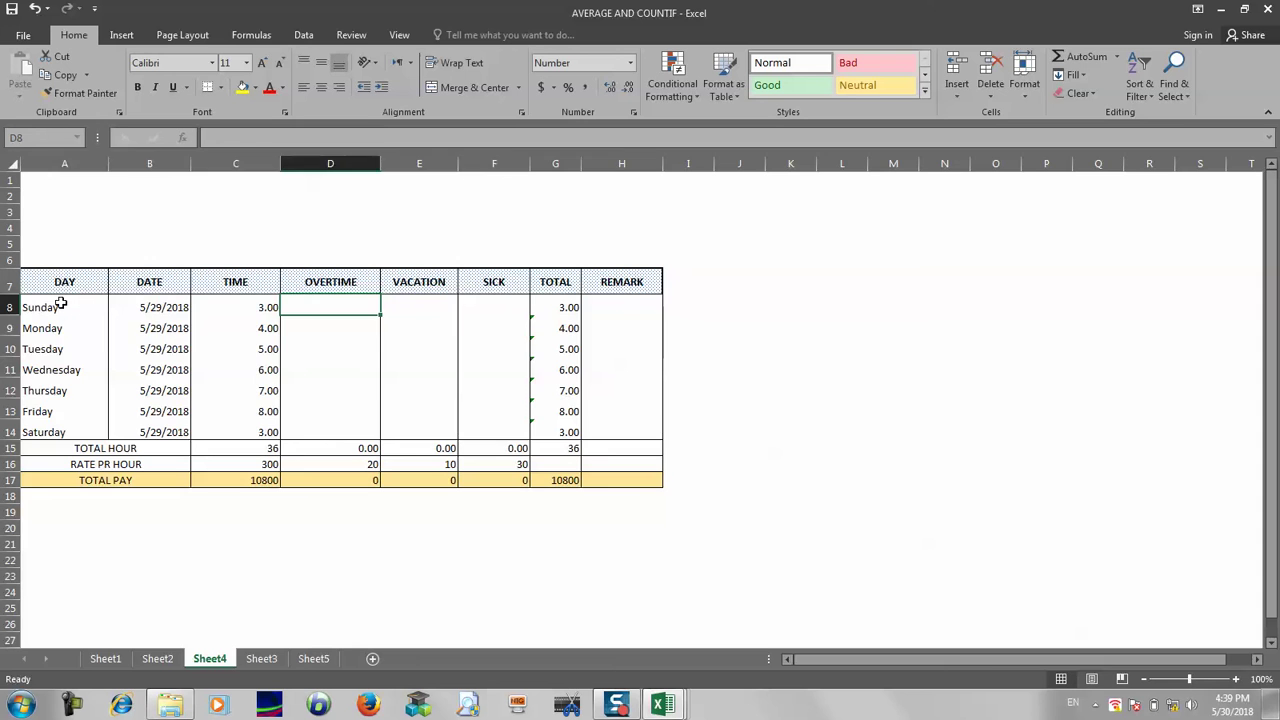
pyautogui.moveTo(58, 303); pyautogui.dragTo(614, 431)
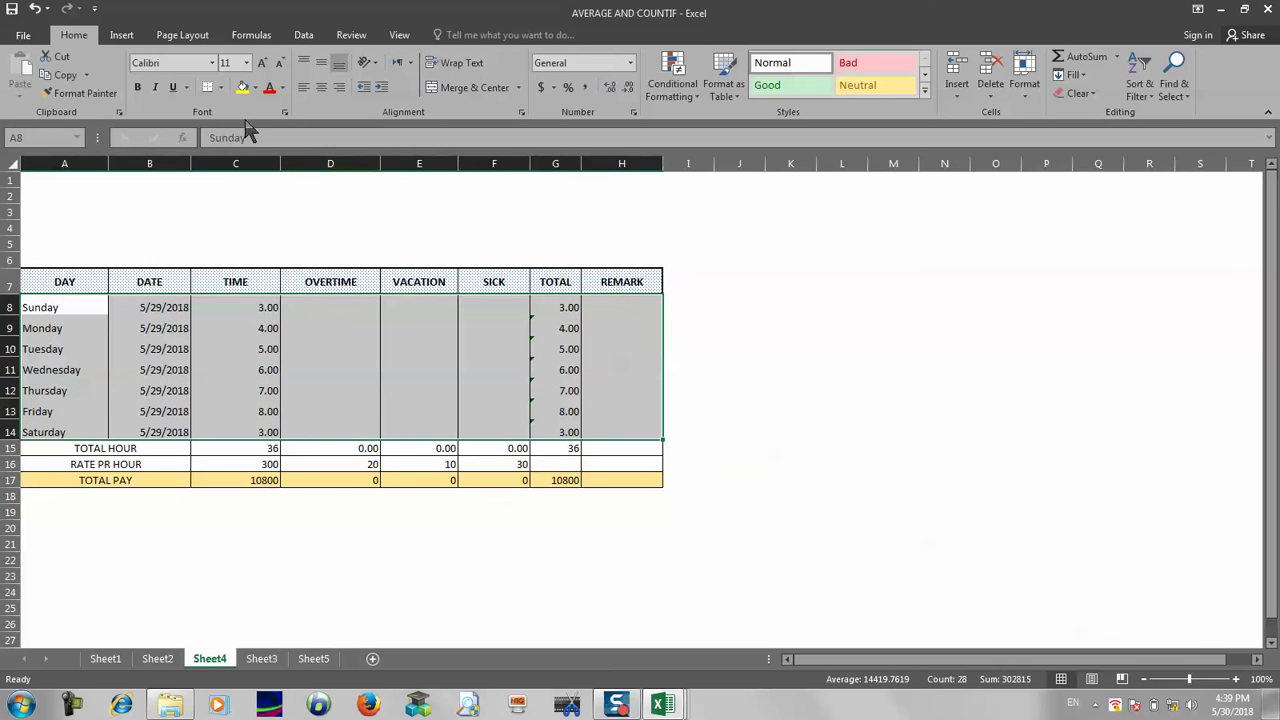
pyautogui.click(222, 87)
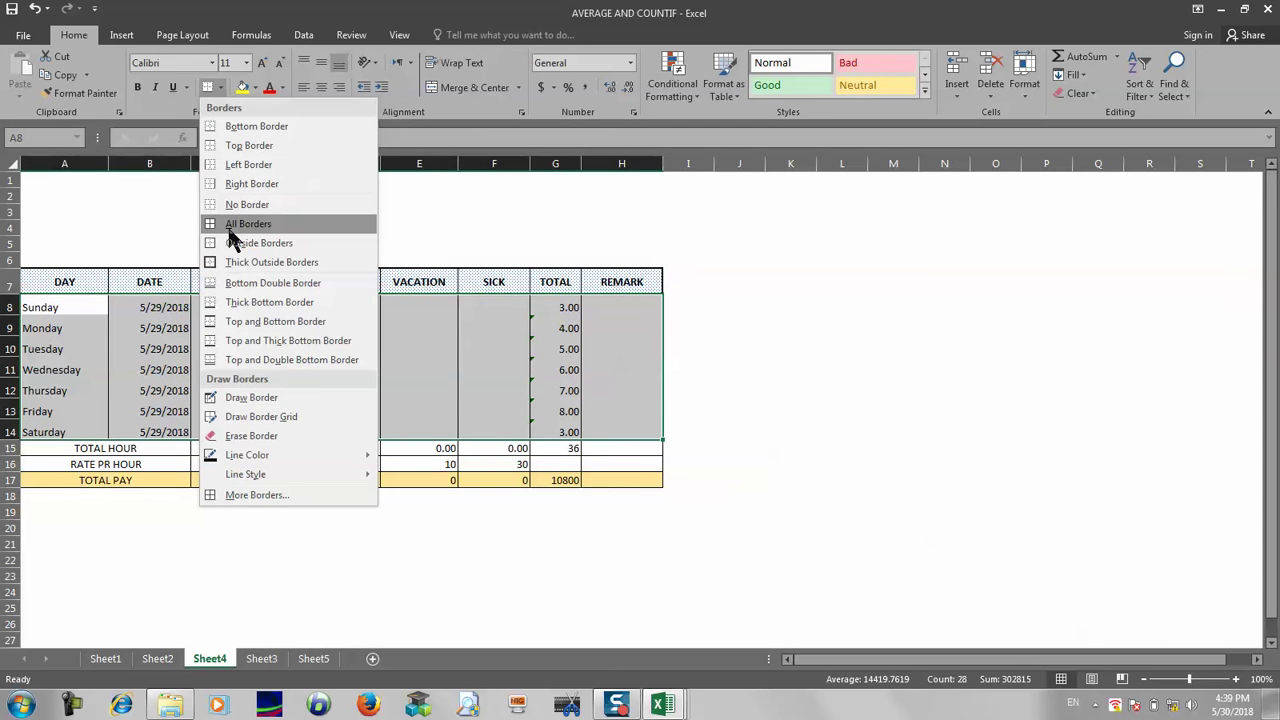
pyautogui.click(229, 222)
pyautogui.click(315, 399)
# Step: Apply Merge Across to the OVERTIME, VACATION and SICK block D8:F14
pyautogui.moveTo(130, 310)
pyautogui.mouseDown()
pyautogui.moveTo(210, 352)
pyautogui.moveTo(222, 449)
pyautogui.mouseUp()
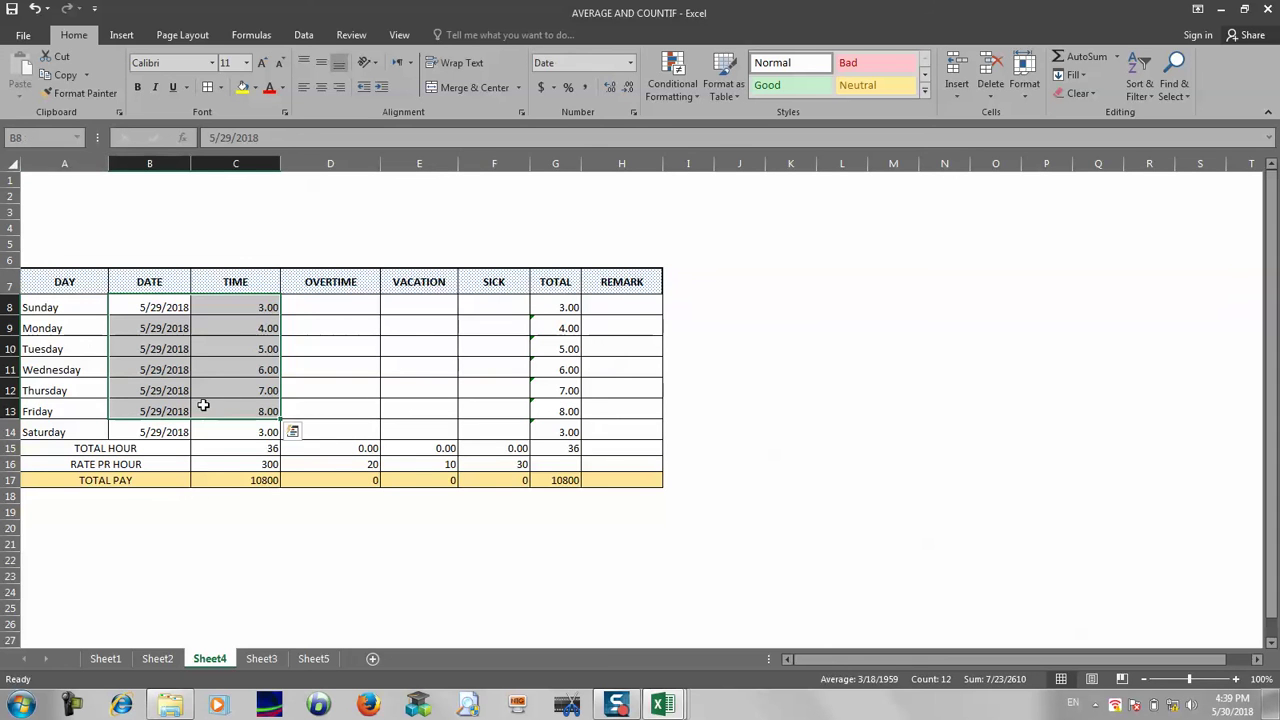
pyautogui.moveTo(37, 311)
pyautogui.mouseDown()
pyautogui.moveTo(97, 338)
pyautogui.moveTo(135, 416)
pyautogui.mouseUp()
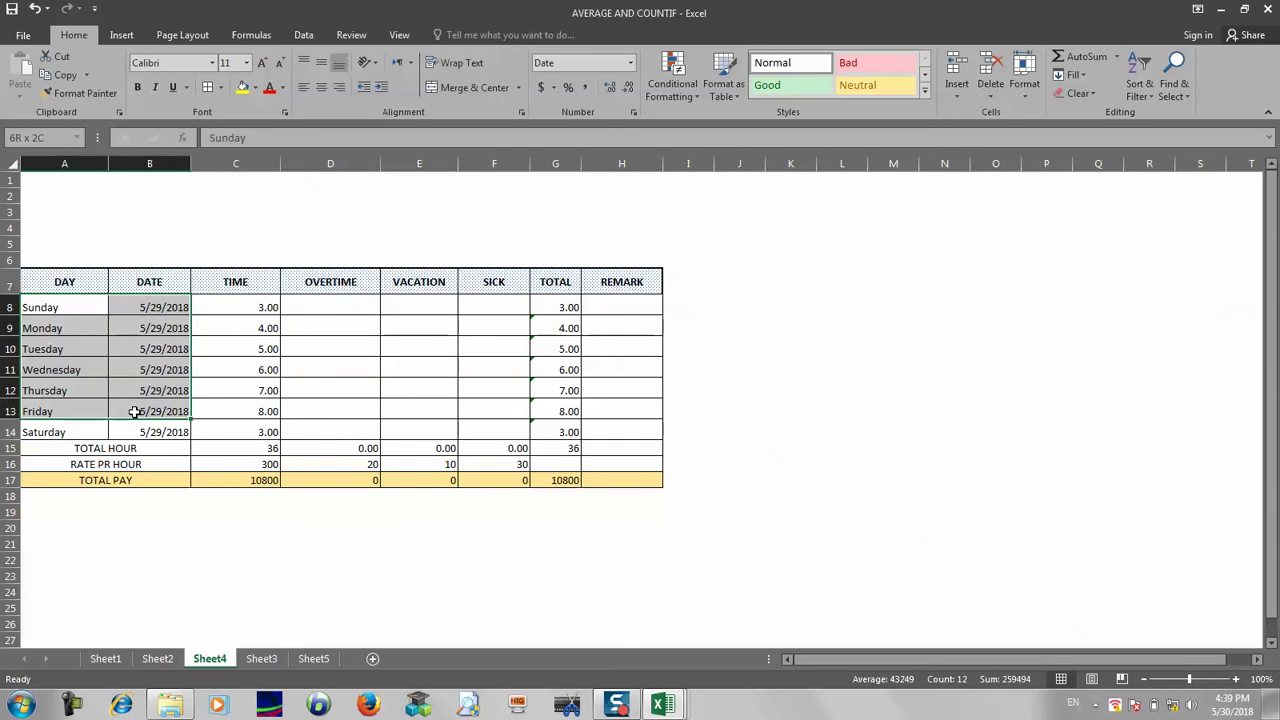
pyautogui.moveTo(297, 309)
pyautogui.mouseDown()
pyautogui.moveTo(449, 386)
pyautogui.moveTo(471, 425)
pyautogui.mouseUp()
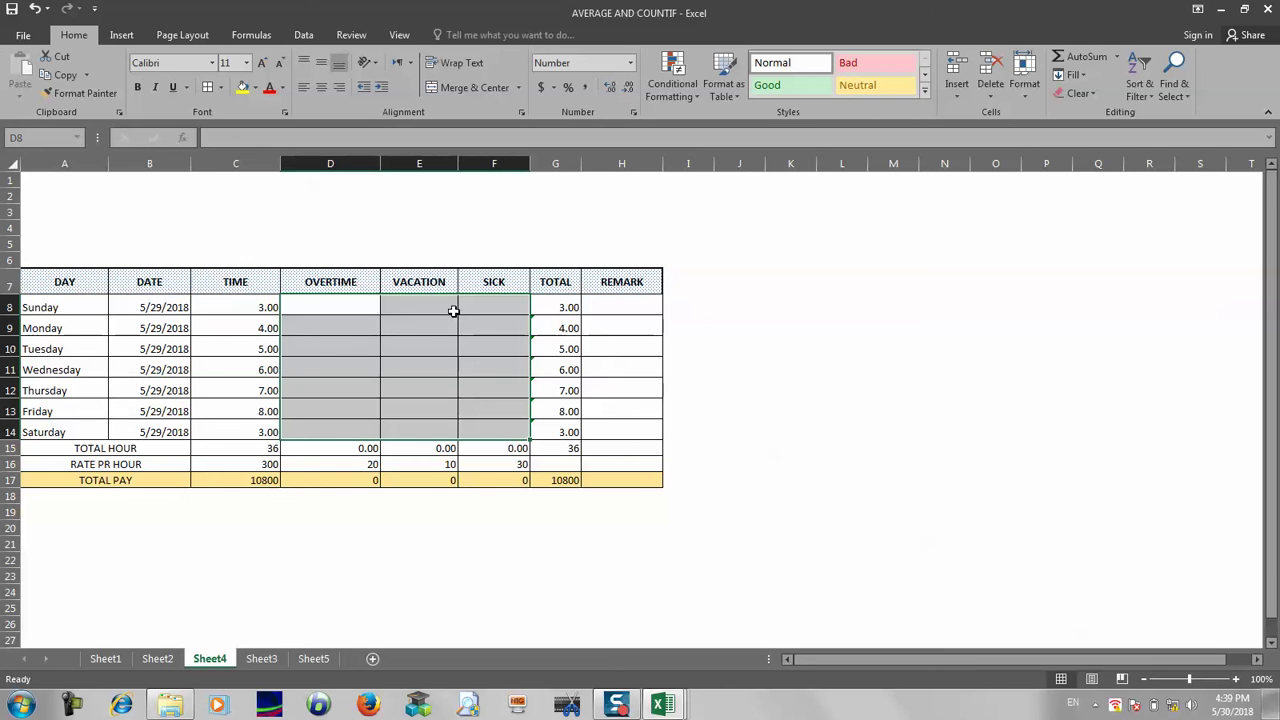
pyautogui.click(518, 87)
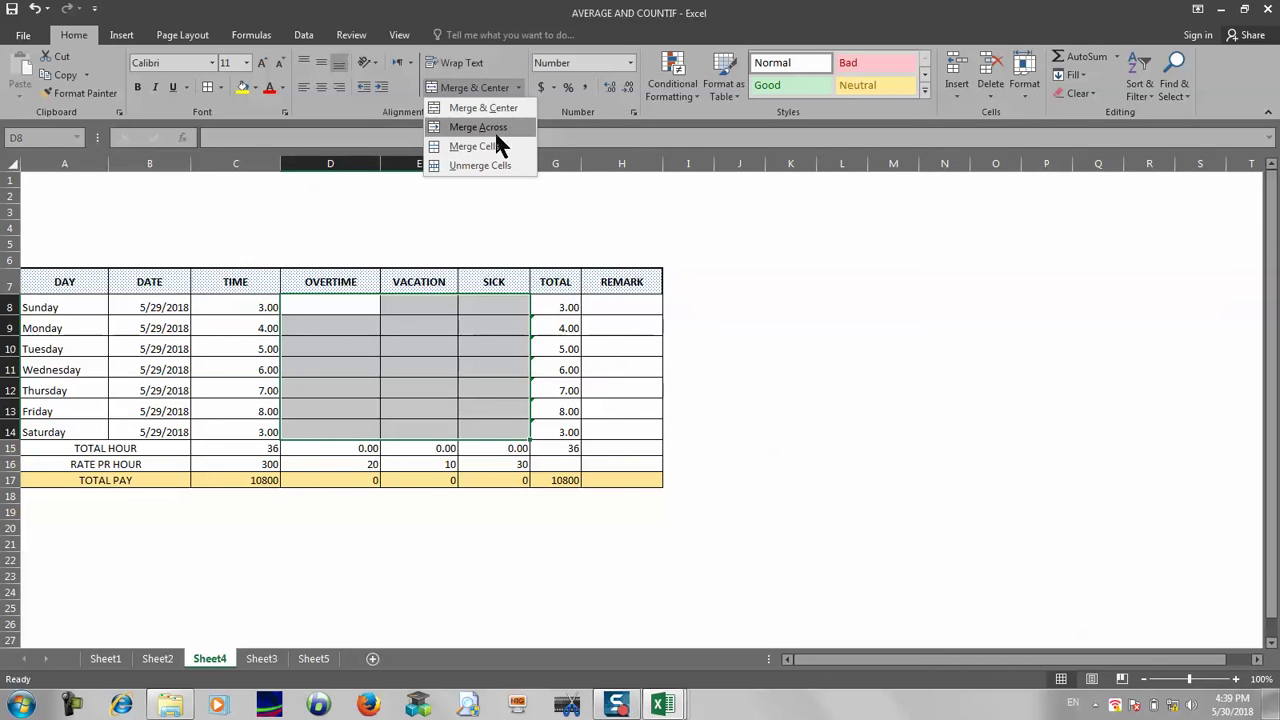
pyautogui.click(476, 132)
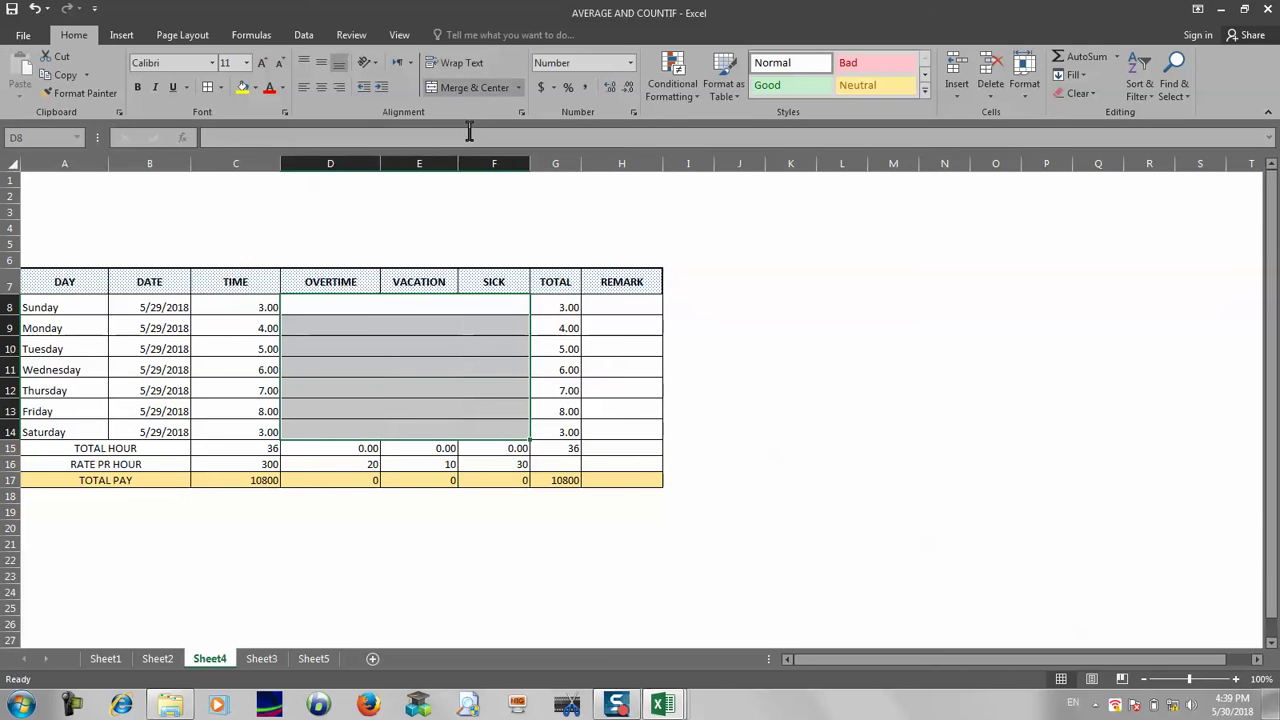
pyautogui.click(363, 308)
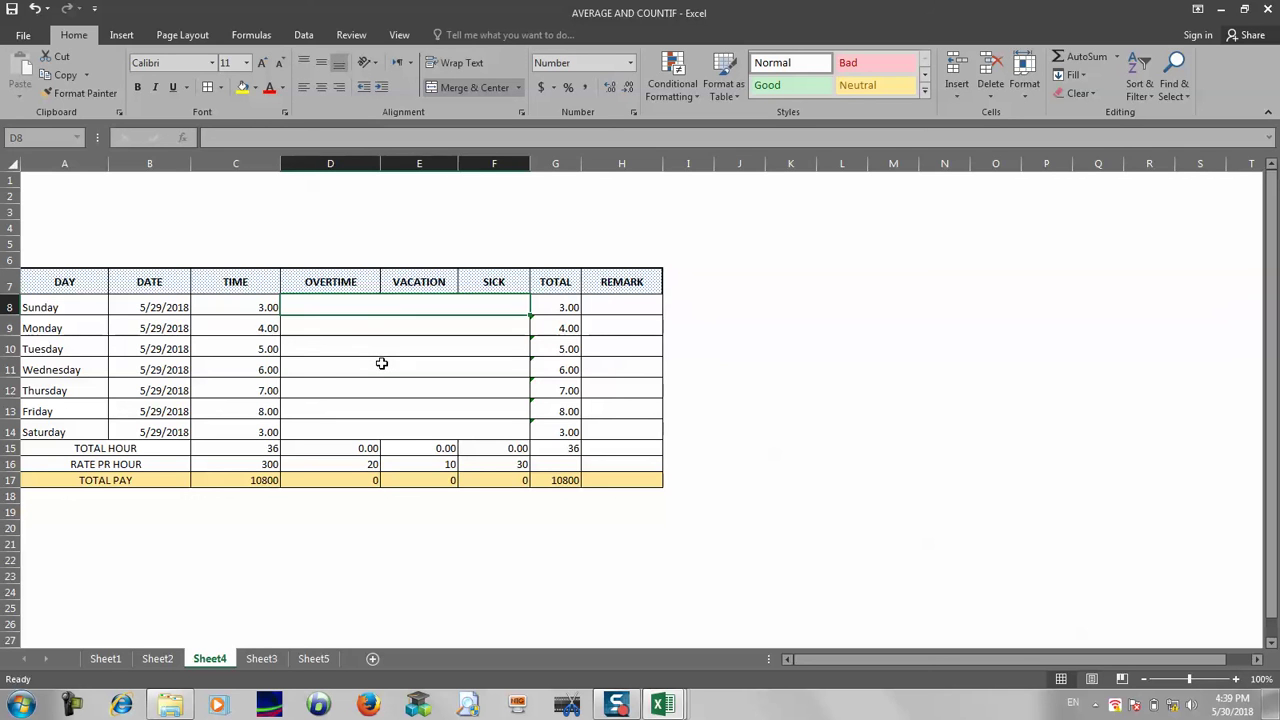
pyautogui.press('Down')
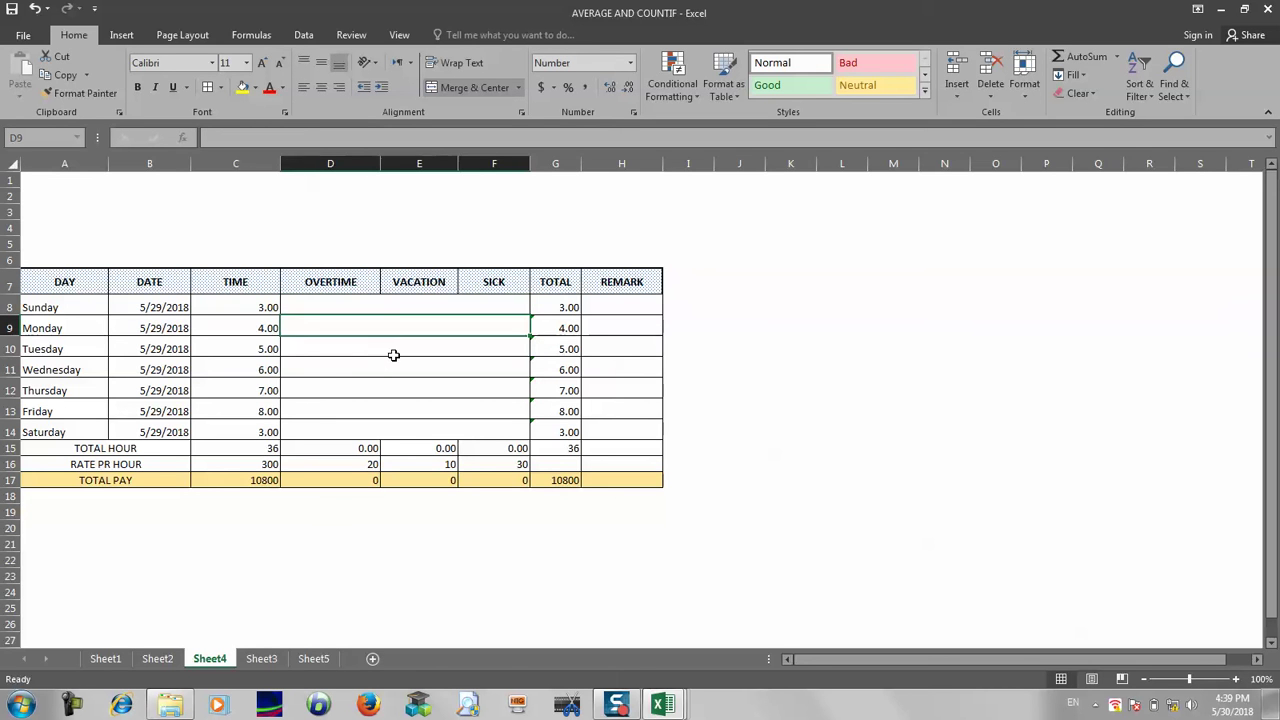
# Step: Unmerge D8:F14 and restore the borders between columns D, E and F
pyautogui.moveTo(389, 307); pyautogui.dragTo(401, 389)
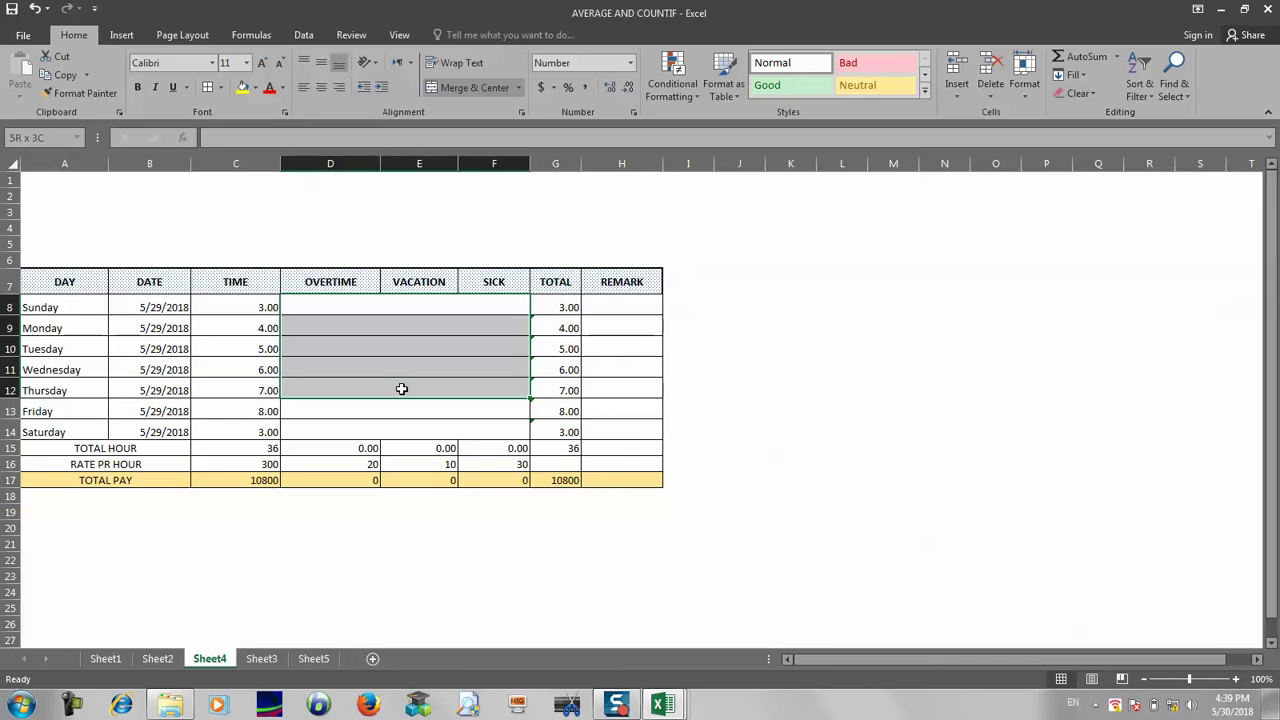
pyautogui.moveTo(409, 394); pyautogui.dragTo(409, 425)
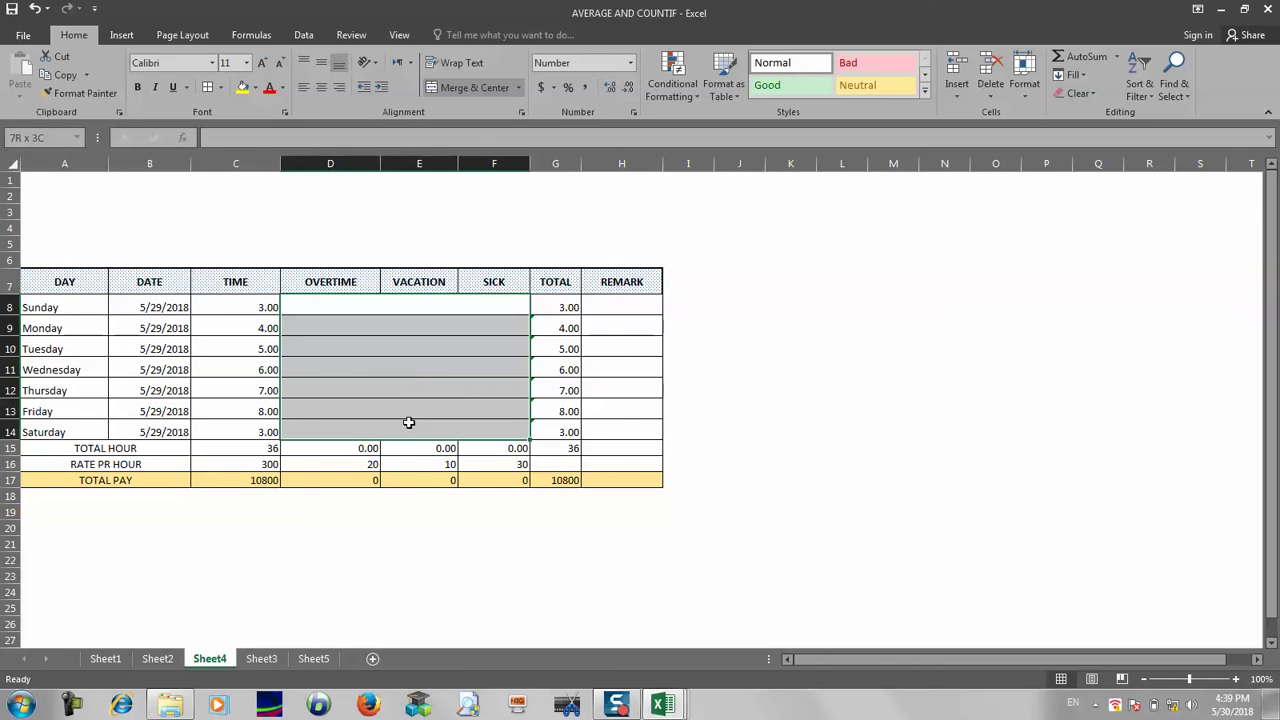
pyautogui.click(520, 87)
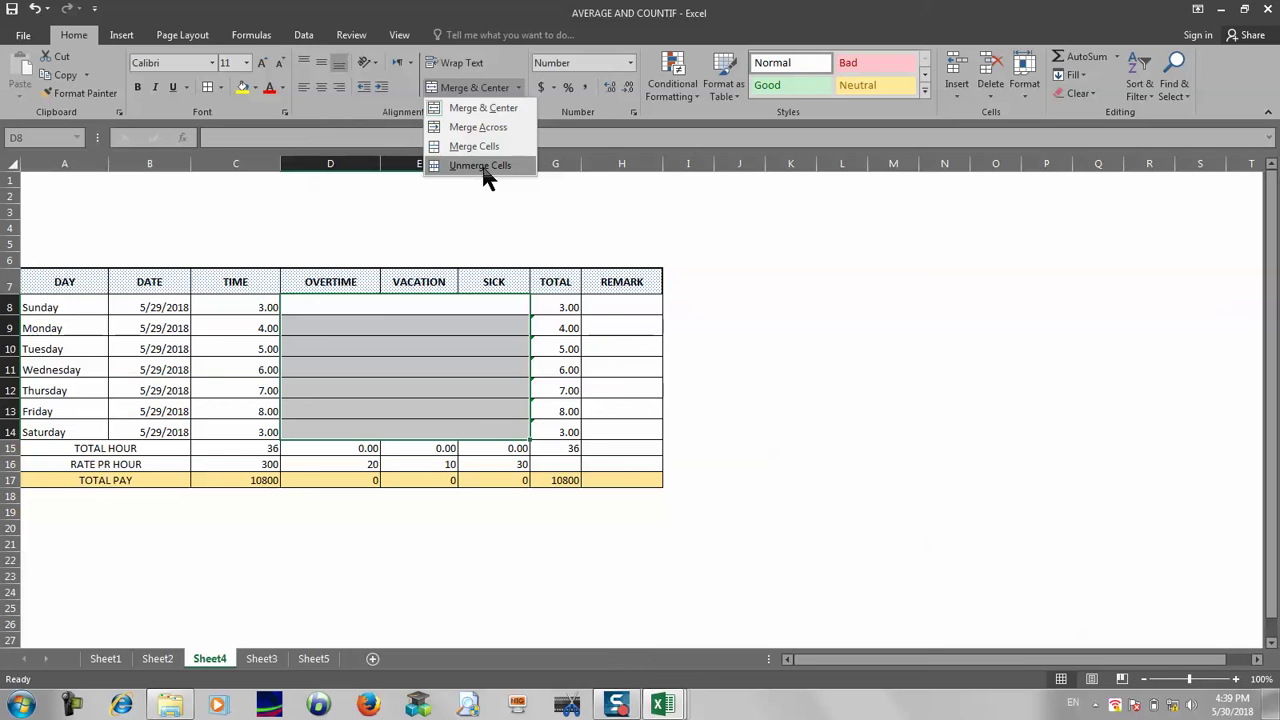
pyautogui.click(482, 166)
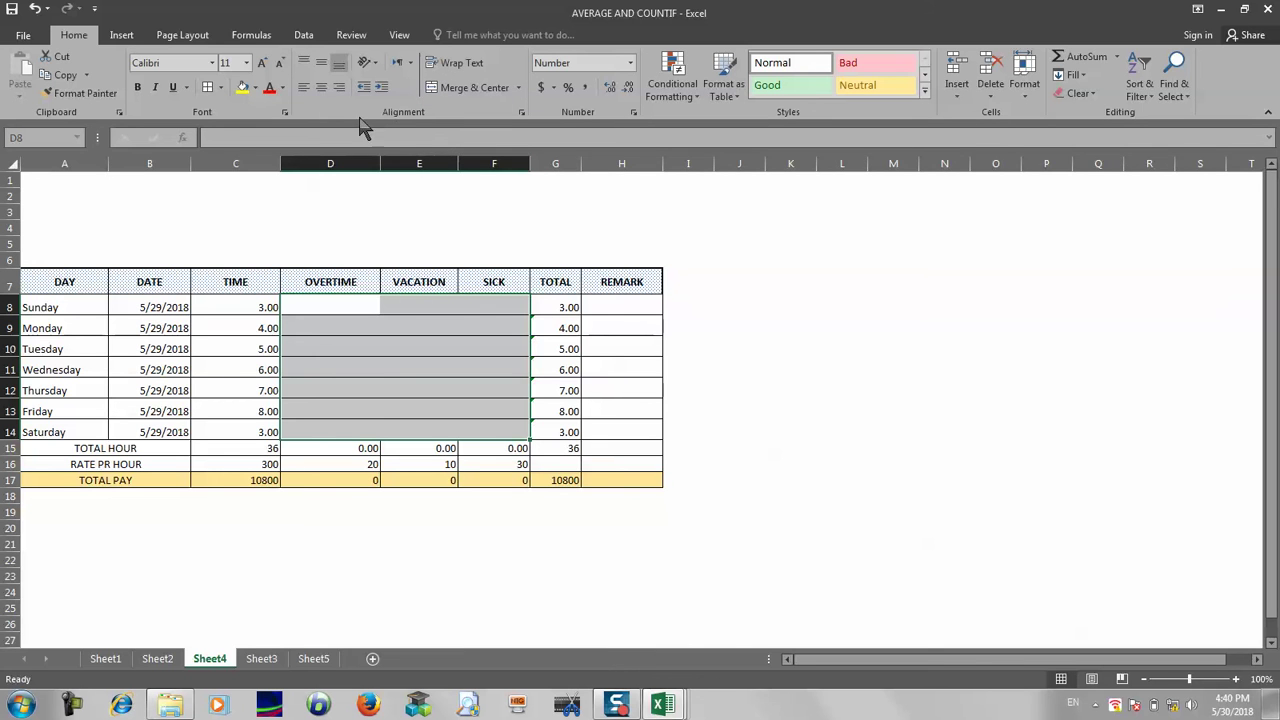
pyautogui.click(207, 87)
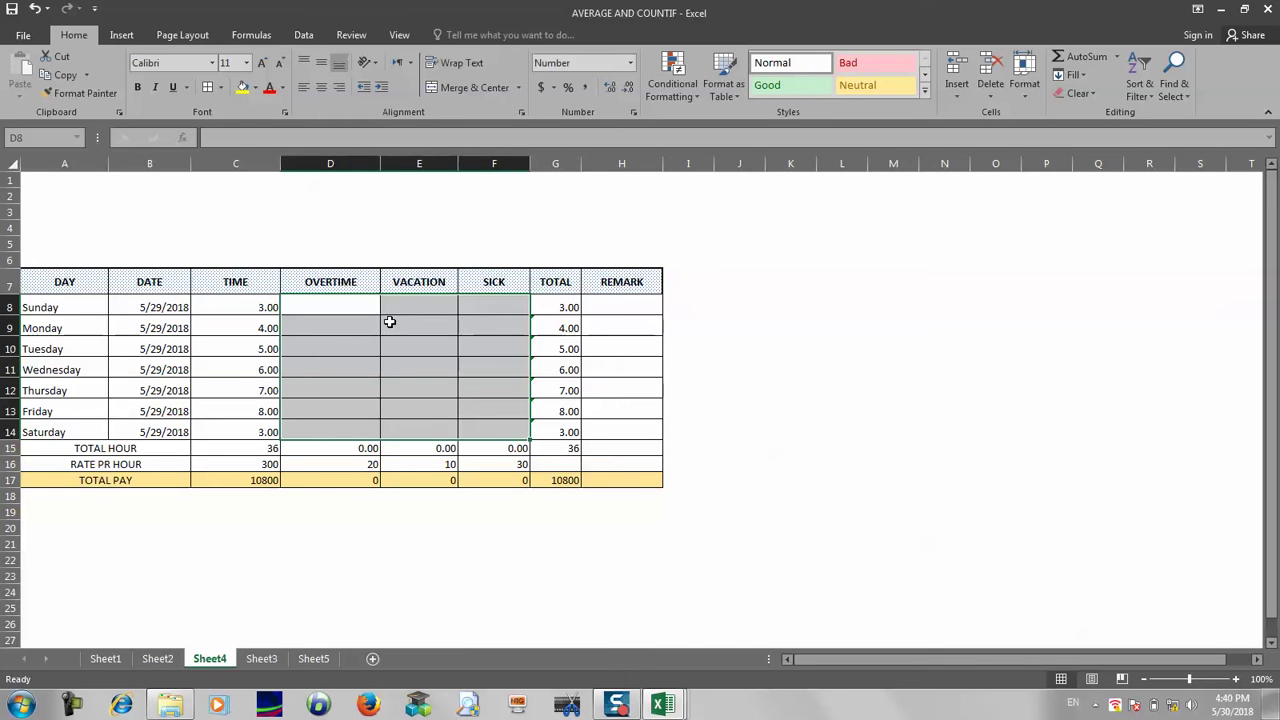
pyautogui.click(518, 88)
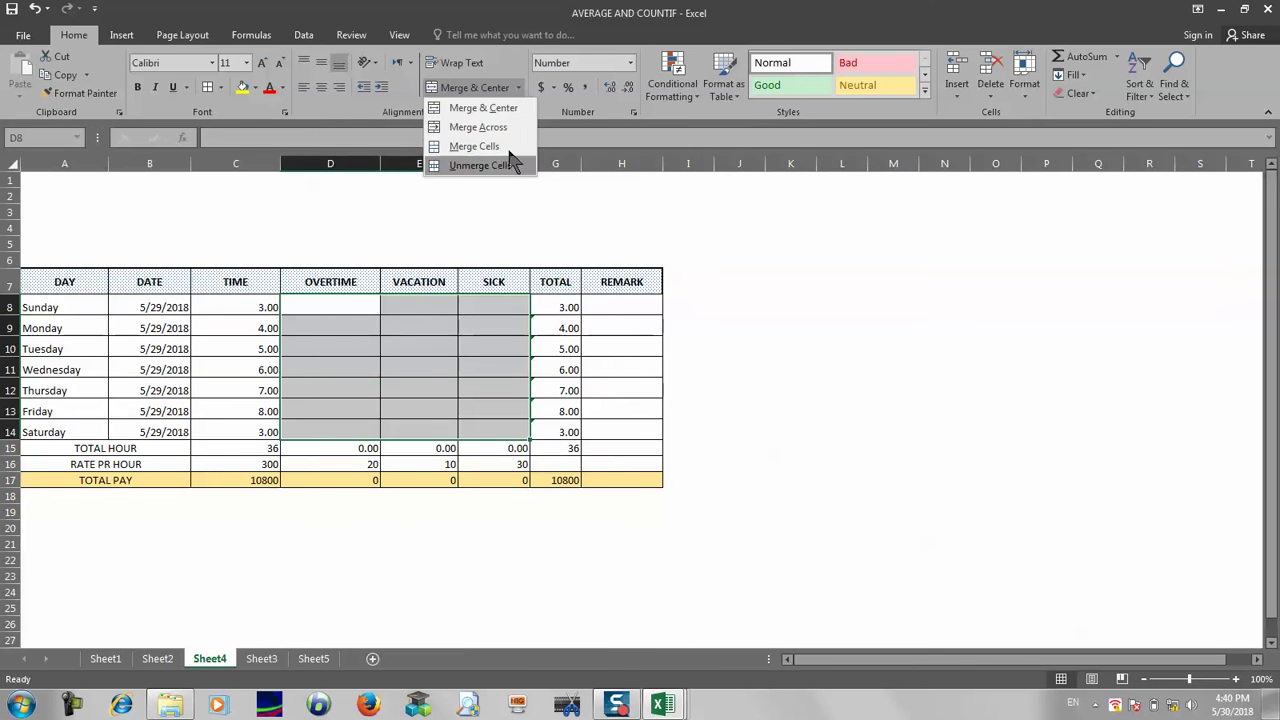
pyautogui.click(555, 148)
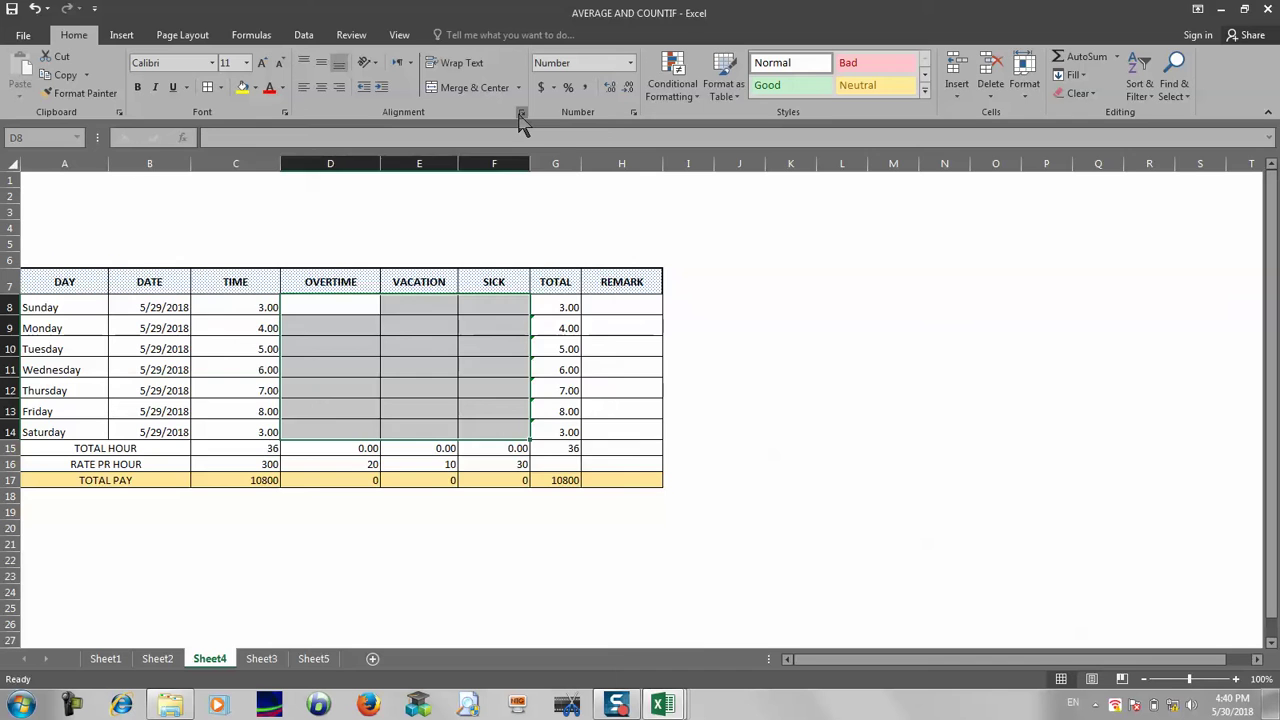
pyautogui.click(520, 114)
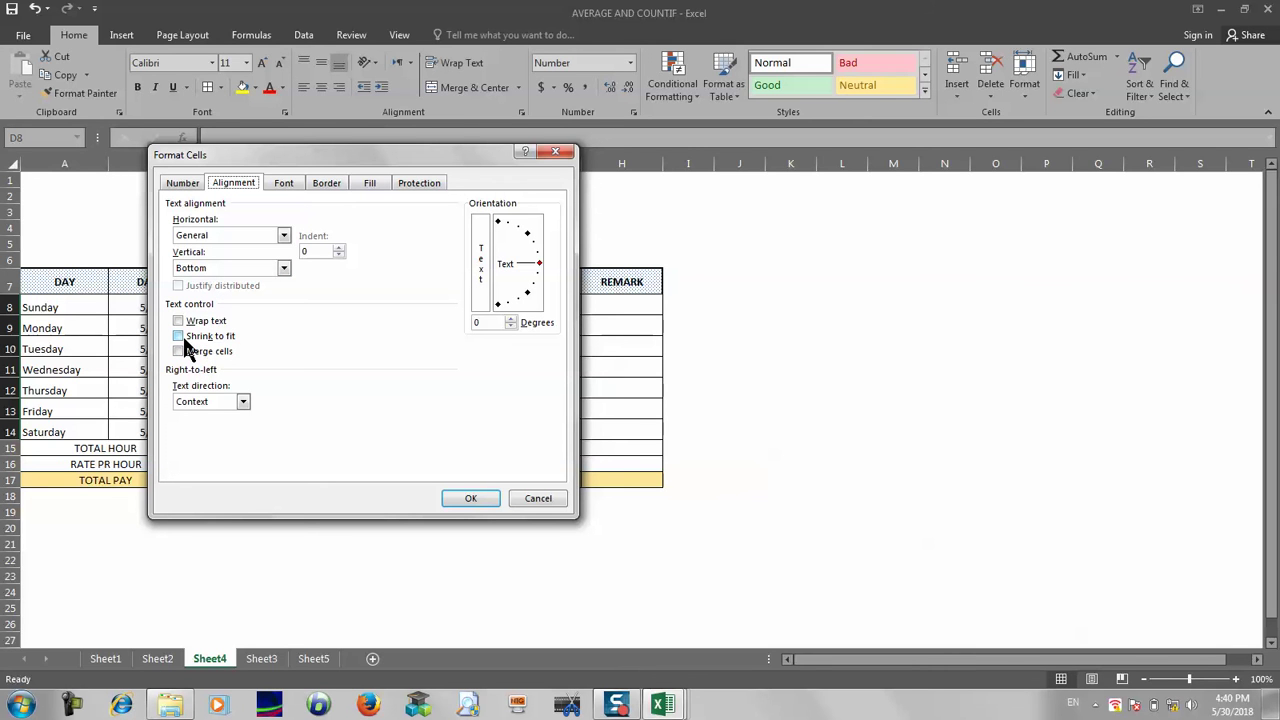
pyautogui.click(535, 498)
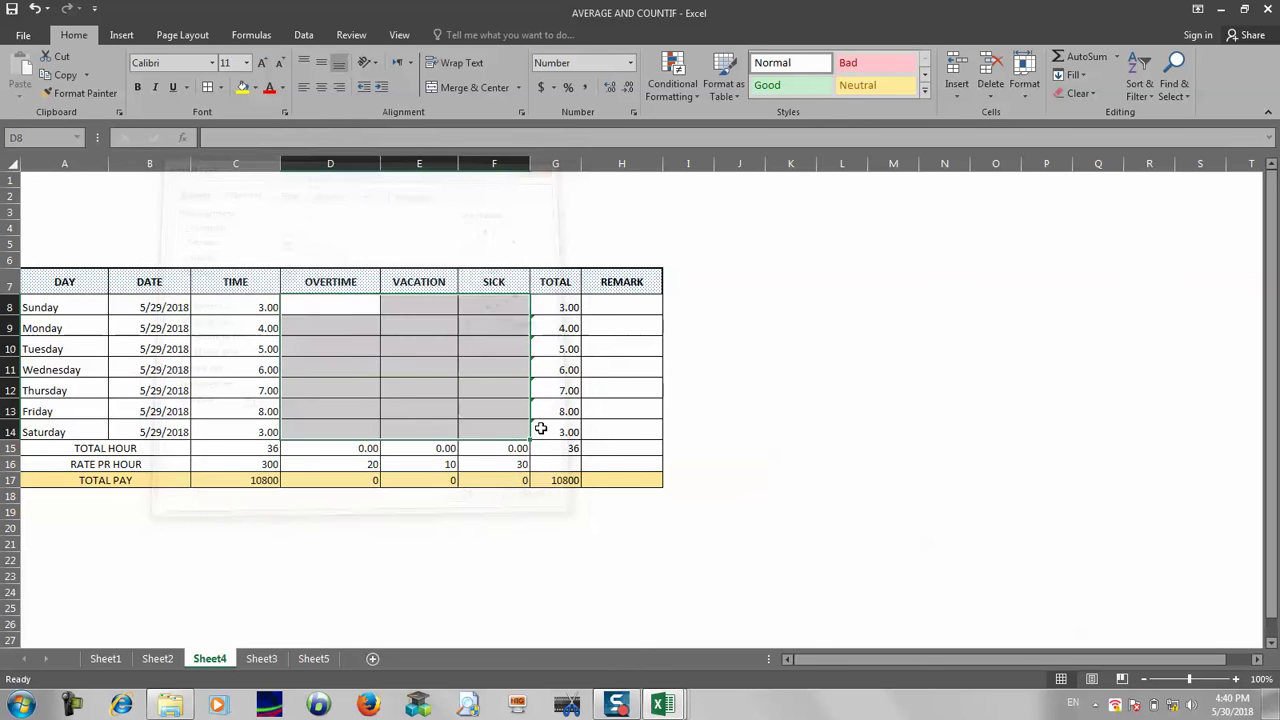
pyautogui.click(549, 311)
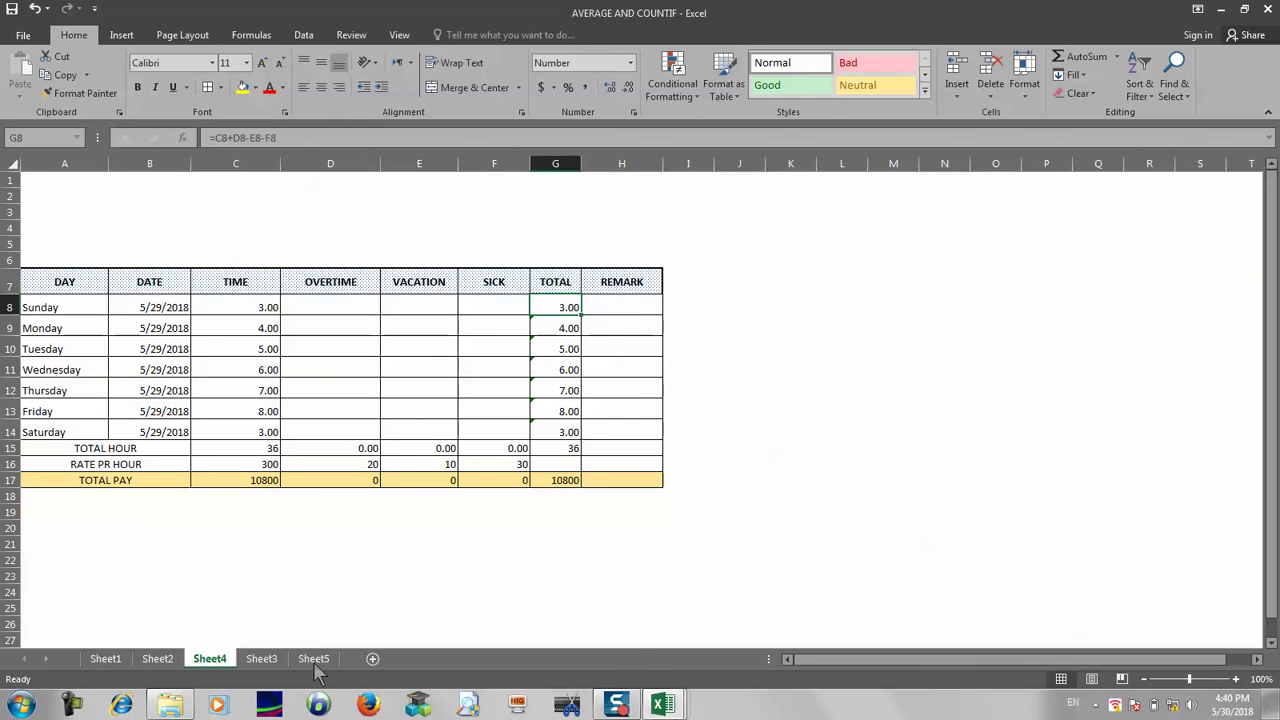
pyautogui.moveTo(663, 705)
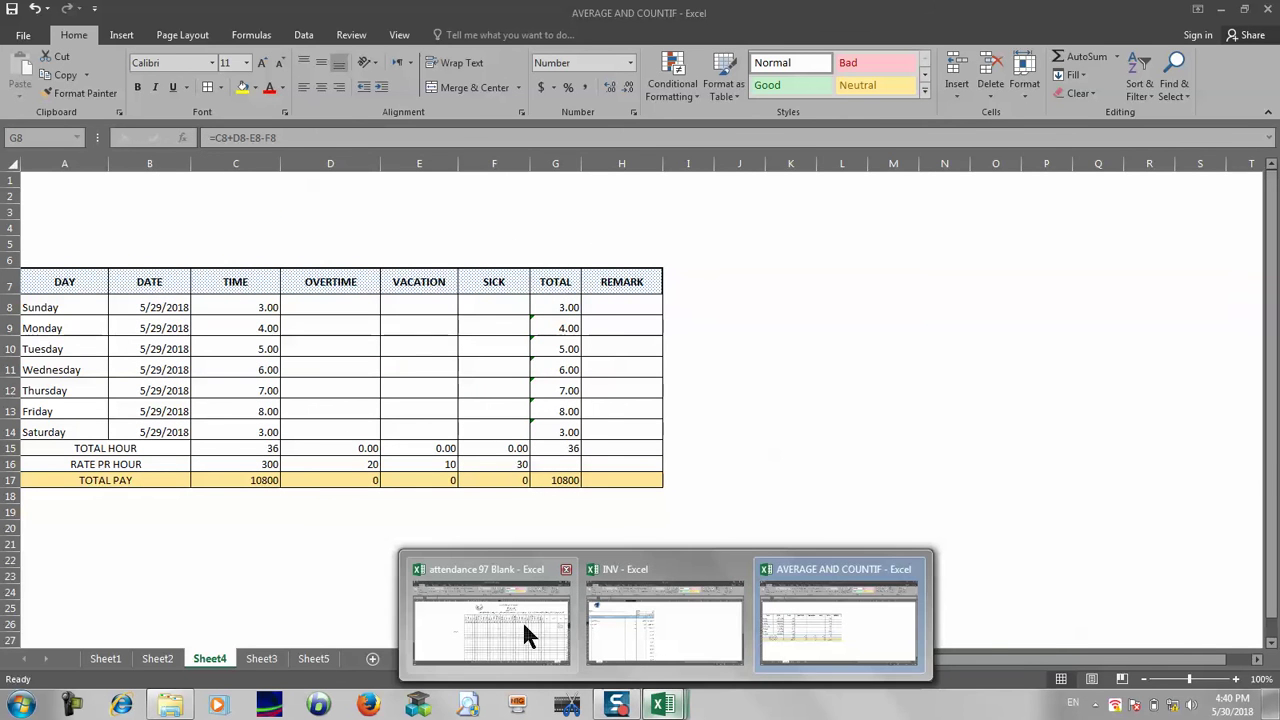
# Step: In attendance 97 Blank, turn off Wrap Text for the student name in B9 and shorten row 9 to one line
pyautogui.click(518, 625)
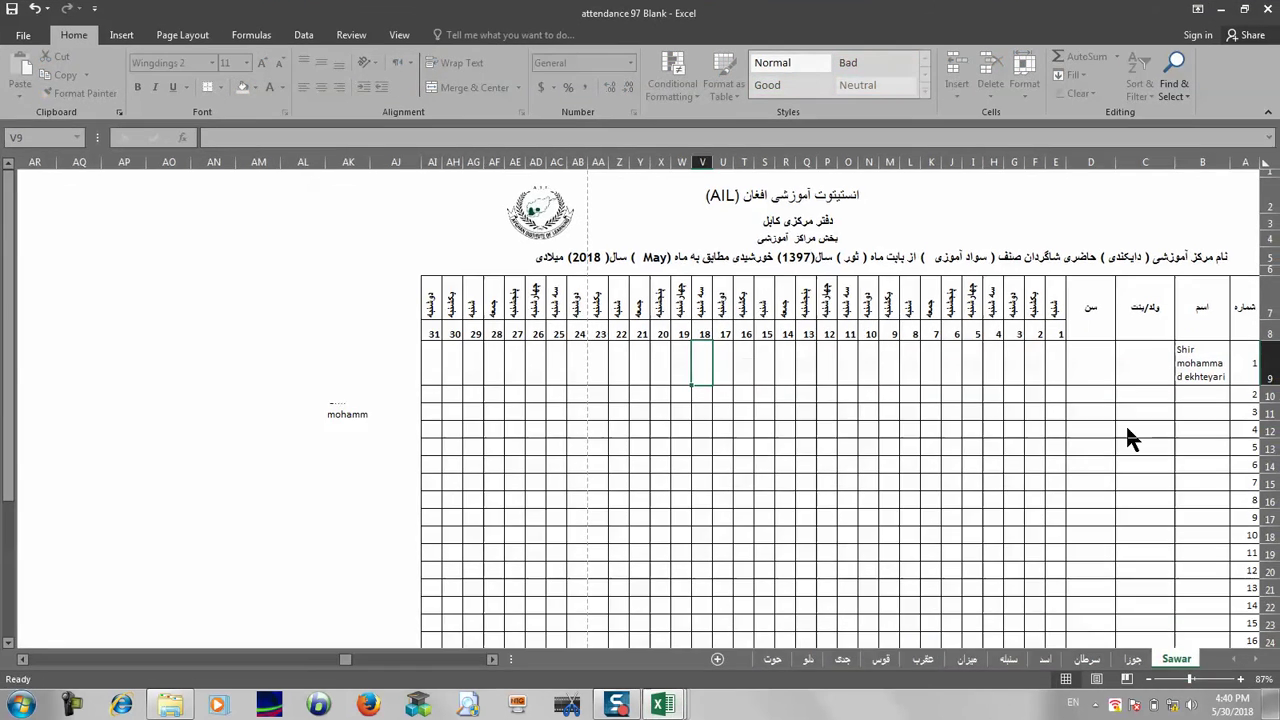
pyautogui.click(1190, 366)
pyautogui.click(456, 76)
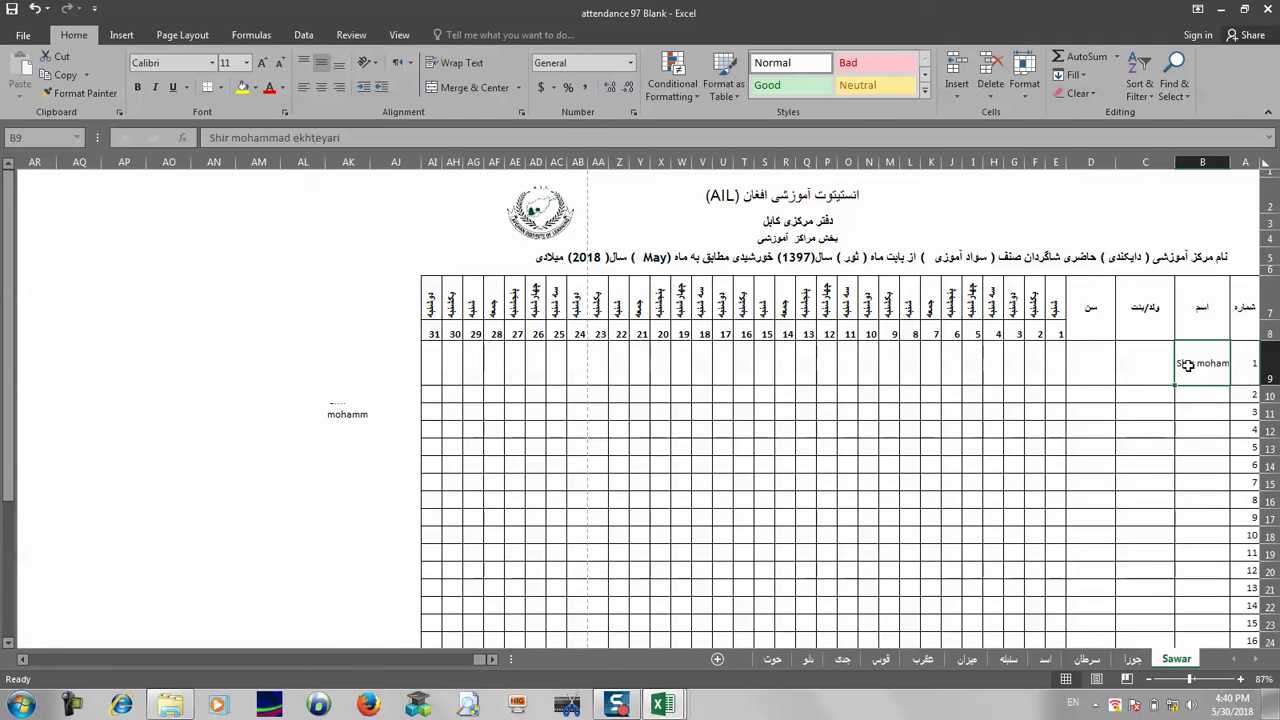
pyautogui.moveTo(1262, 386); pyautogui.dragTo(1262, 363)
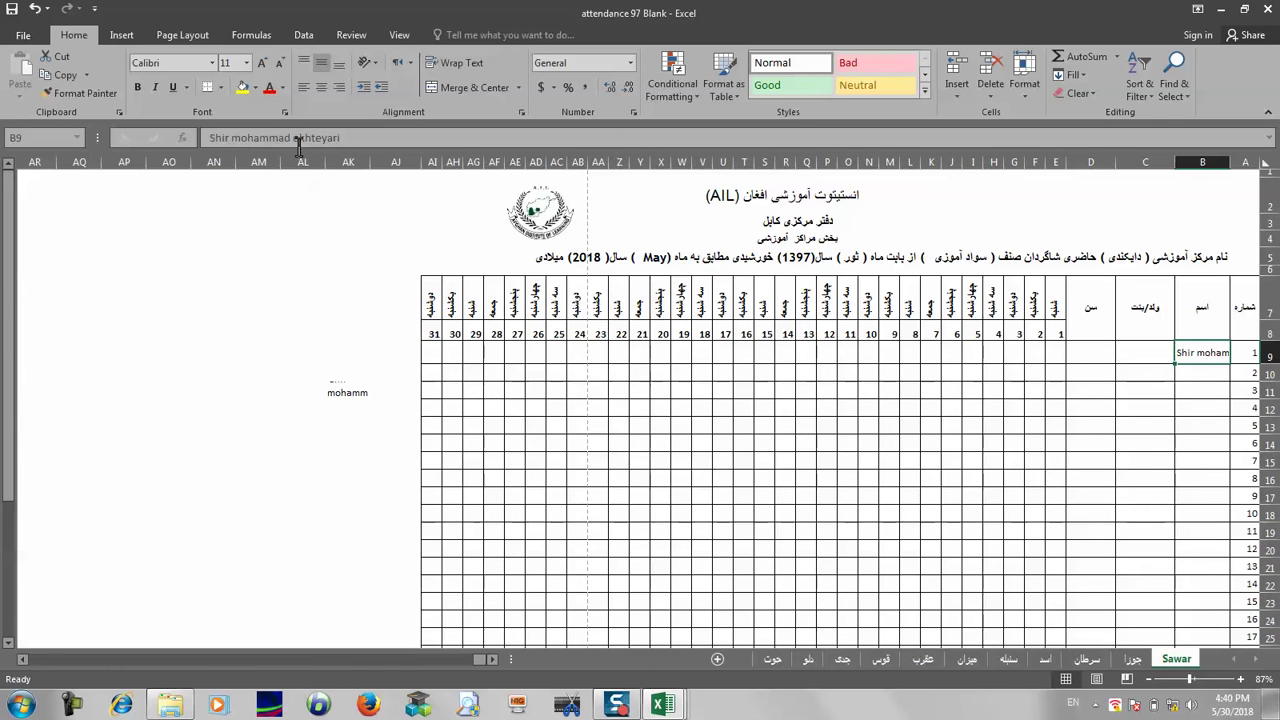
# Step: Apply Shrink to fit alignment to B9 so the name fits its cell, then deselect it
pyautogui.click(521, 112)
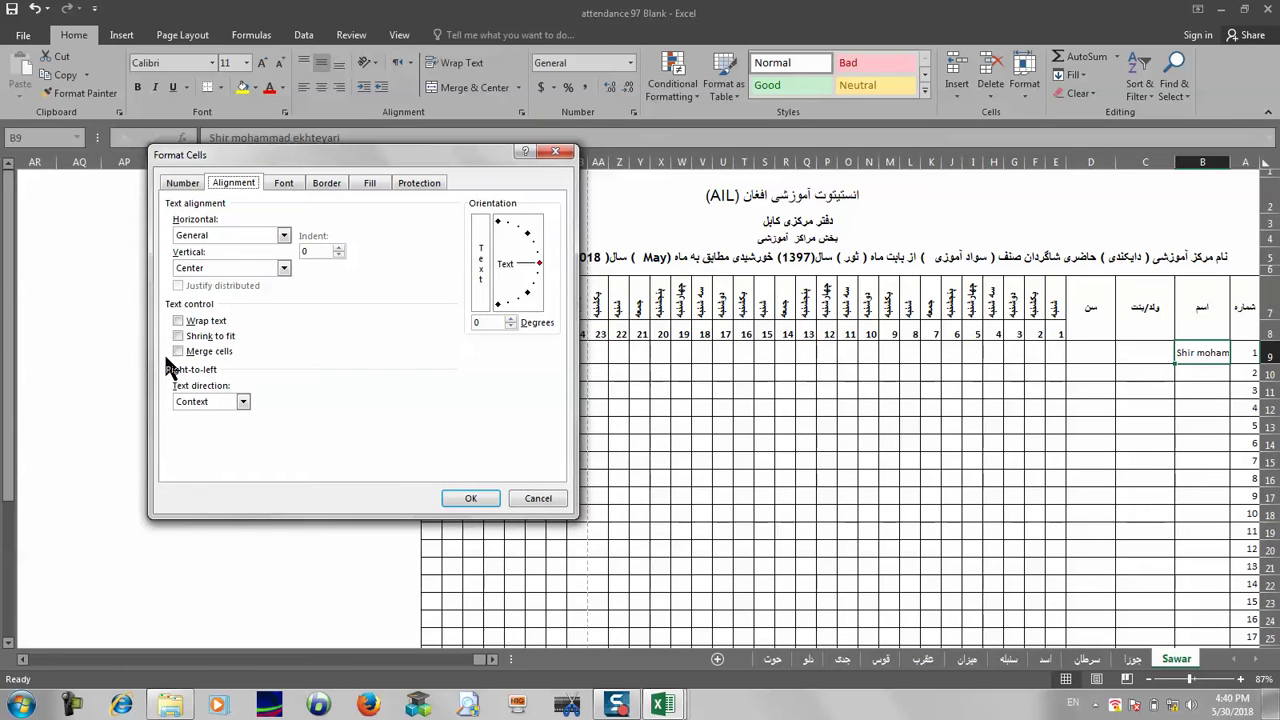
pyautogui.click(179, 336)
pyautogui.click(462, 498)
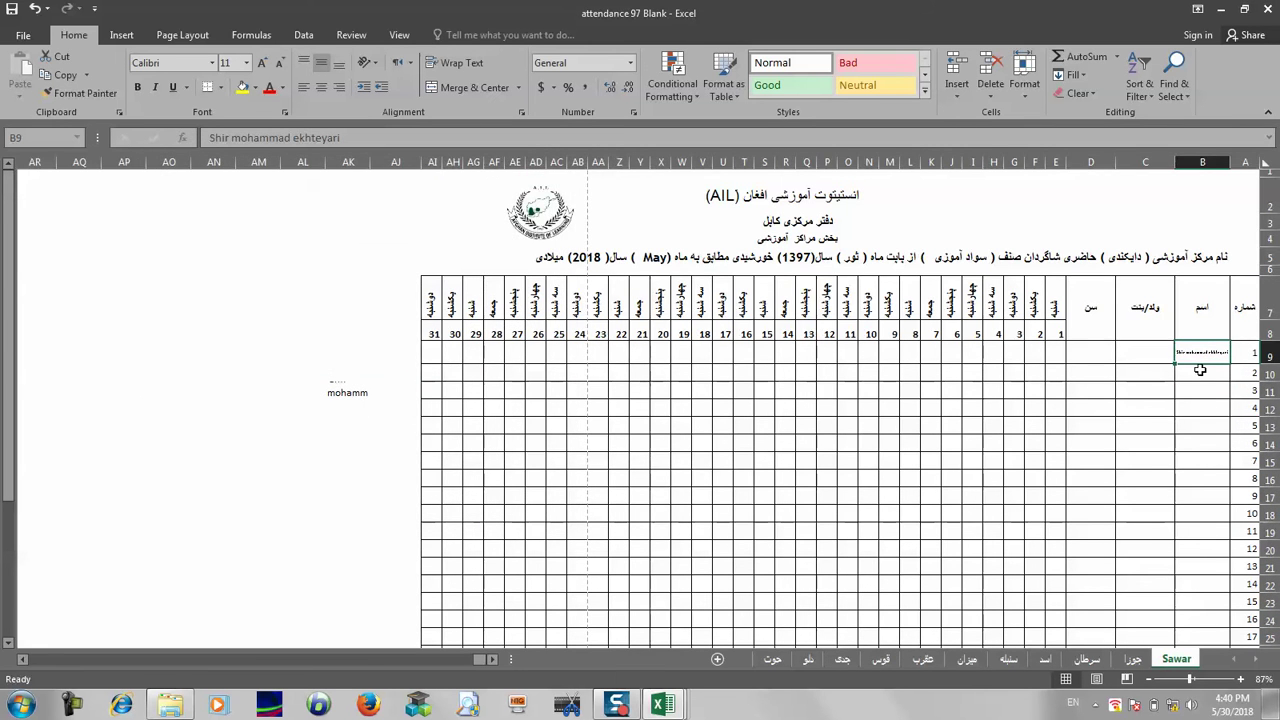
pyautogui.scroll(2, 1200, 370)
pyautogui.scroll(2, 1200, 366)
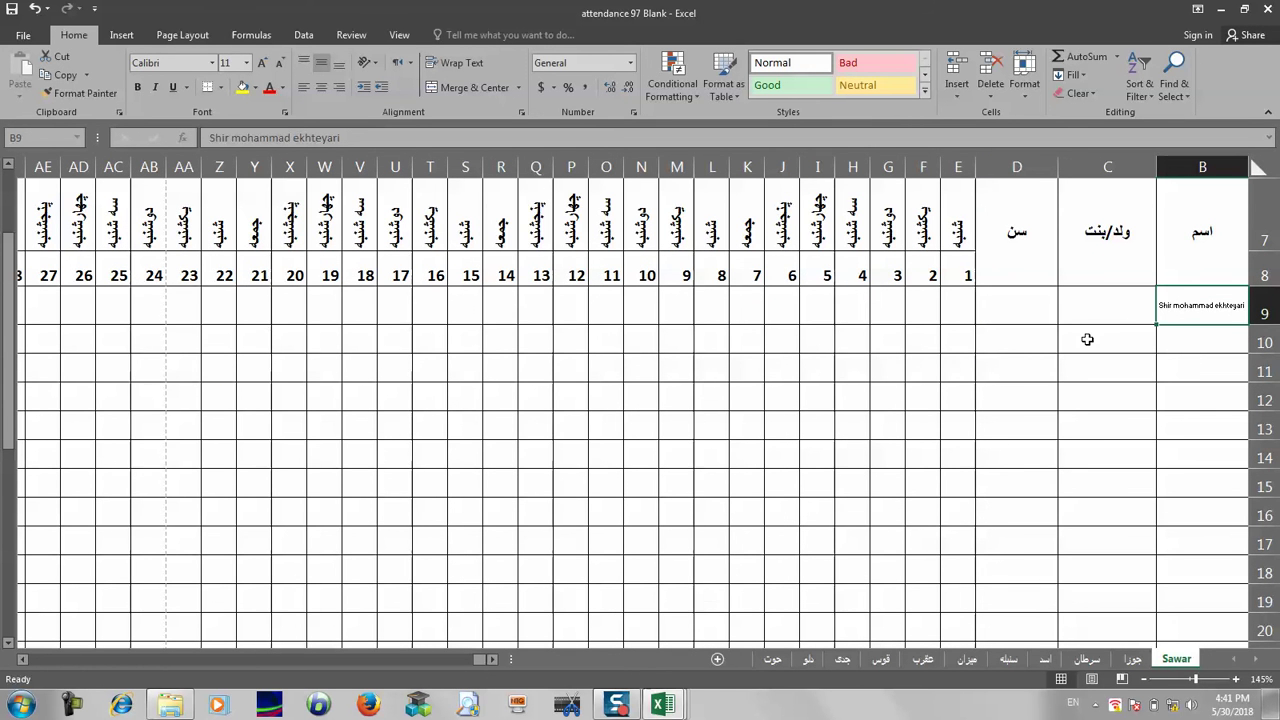
pyautogui.keyDown('ctrl'); pyautogui.scroll(-1, 1101, 360); pyautogui.keyUp('ctrl')
pyautogui.scroll(2, 1101, 360)
pyautogui.scroll(-2, 1120, 365)
pyautogui.keyDown('ctrl'); pyautogui.scroll(-1, 1128, 372); pyautogui.keyUp('ctrl')
pyautogui.keyDown('ctrl'); pyautogui.scroll(-2, 1128, 372); pyautogui.keyUp('ctrl')
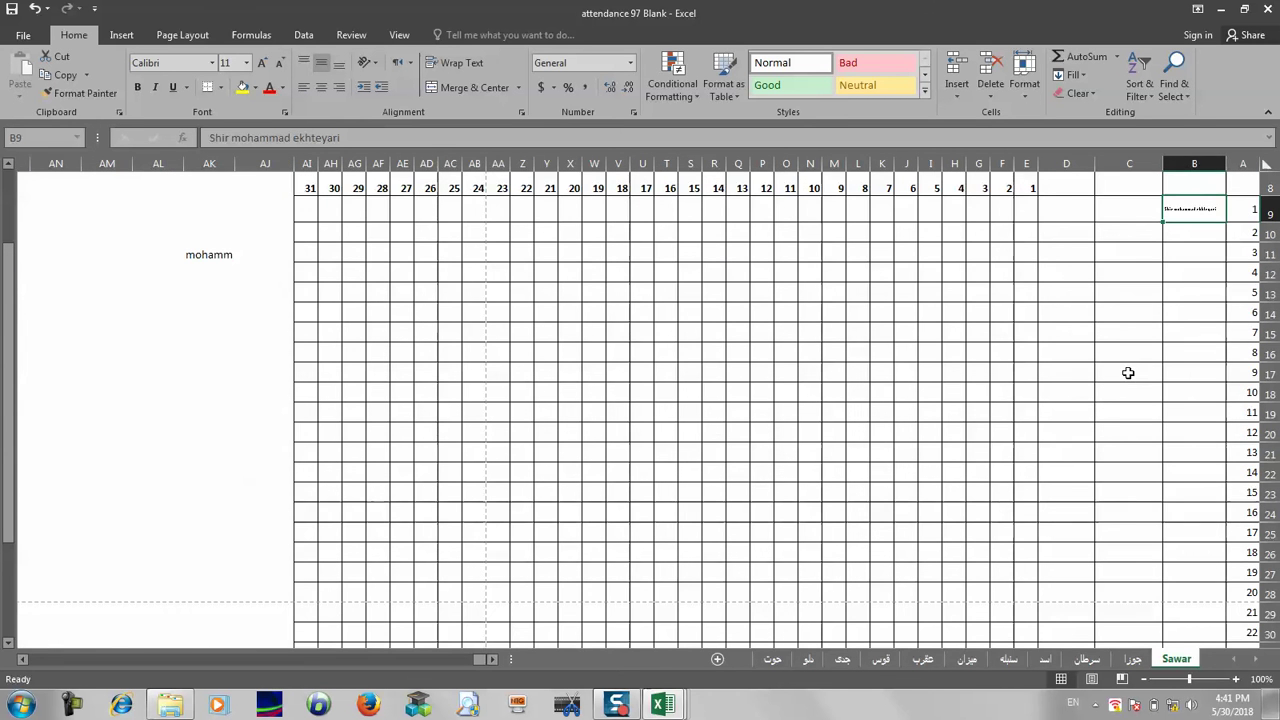
pyautogui.click(1128, 294)
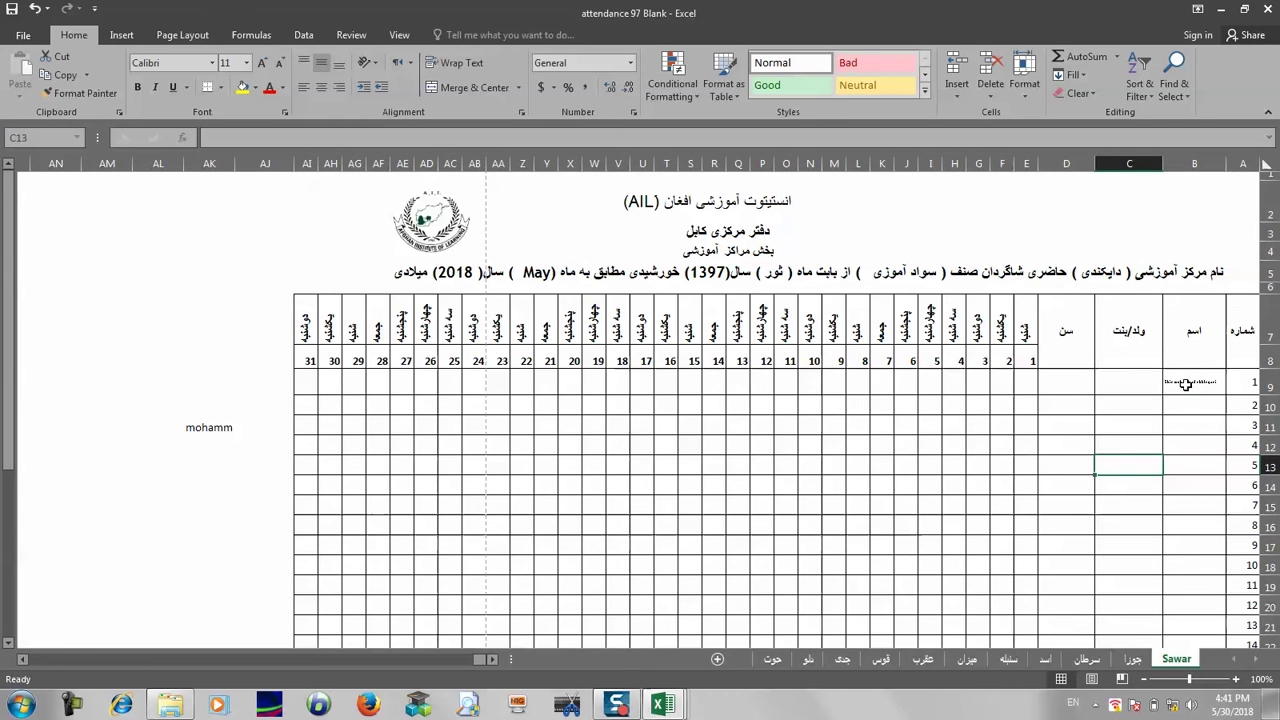
pyautogui.click(1186, 382)
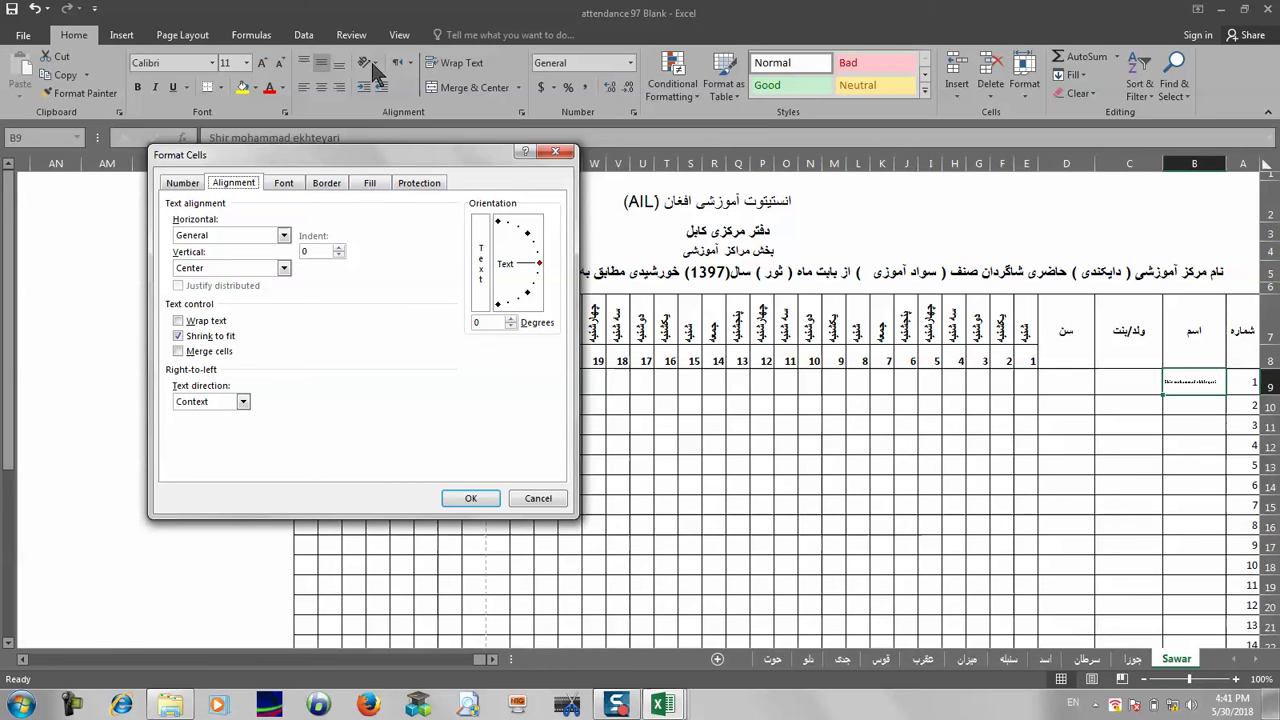
pyautogui.click(238, 402)
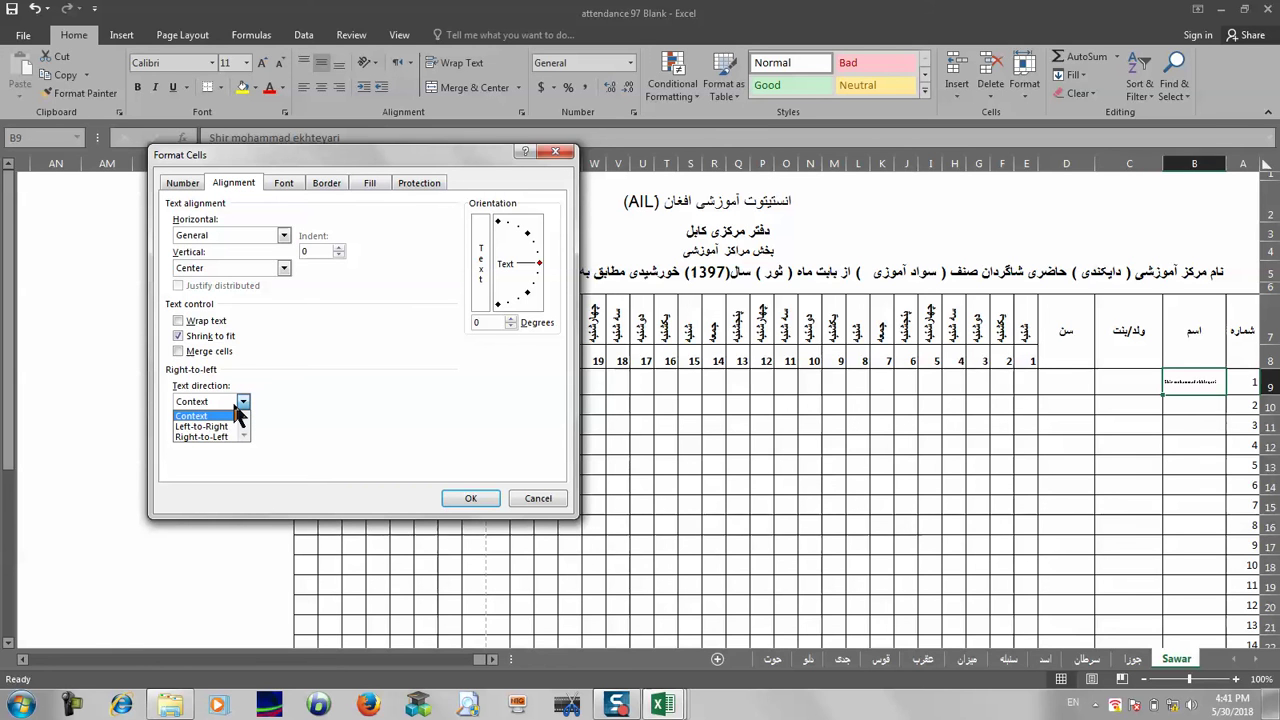
pyautogui.click(558, 152)
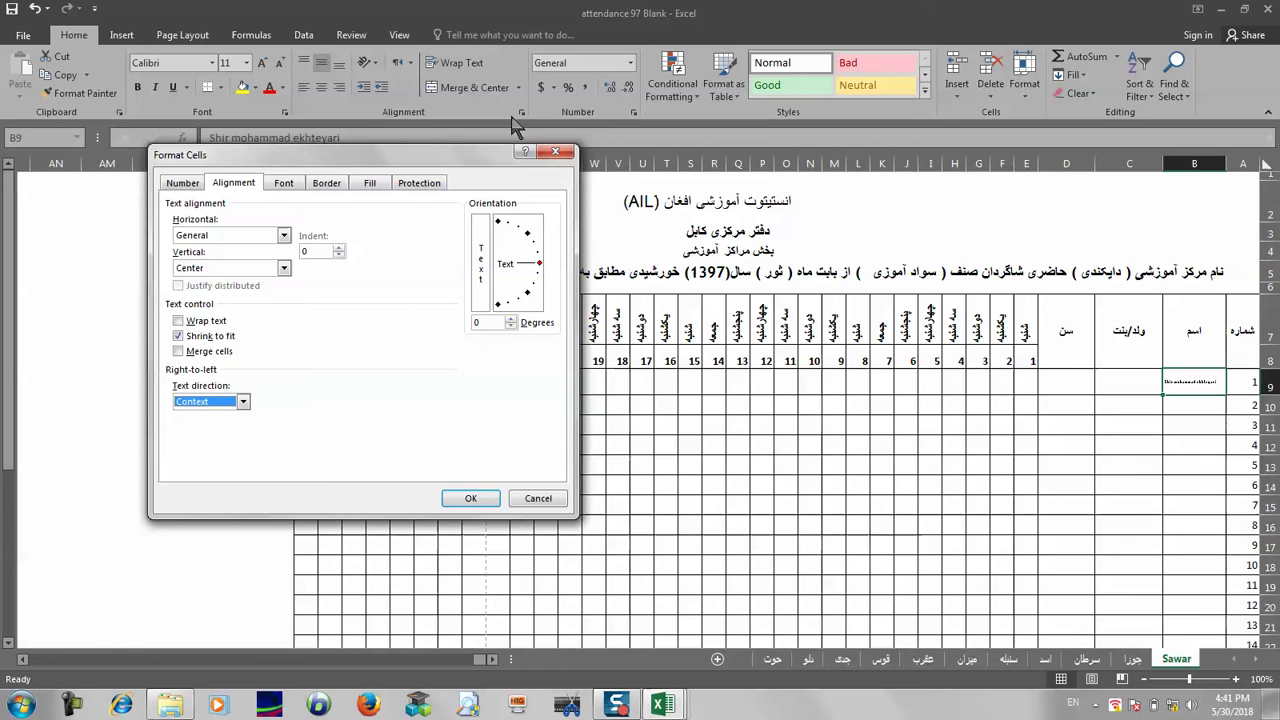
pyautogui.click(556, 152)
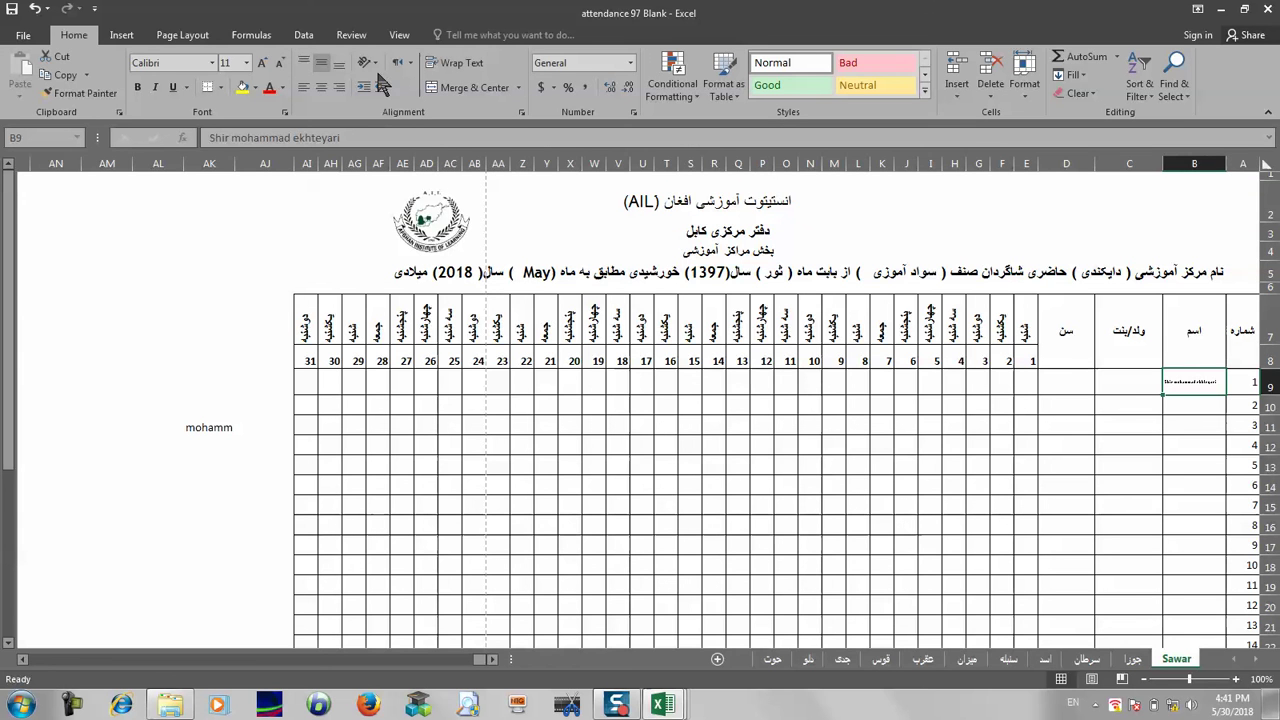
pyautogui.click(520, 111)
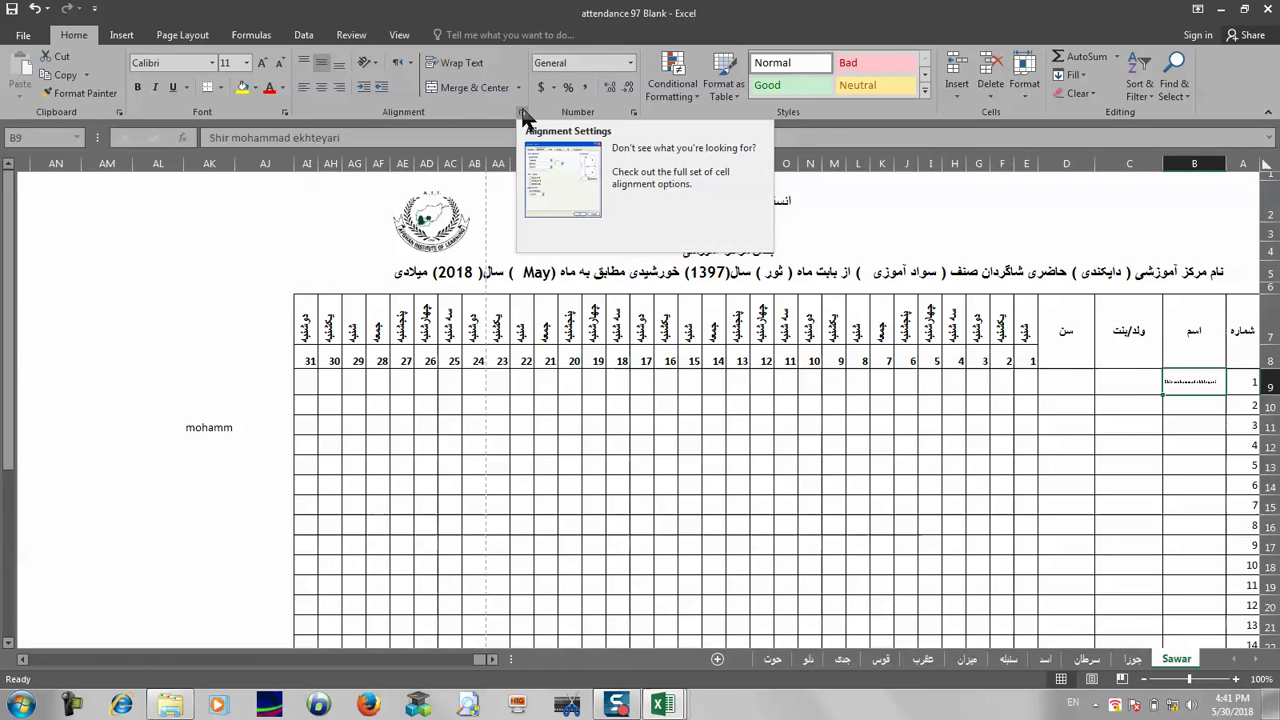
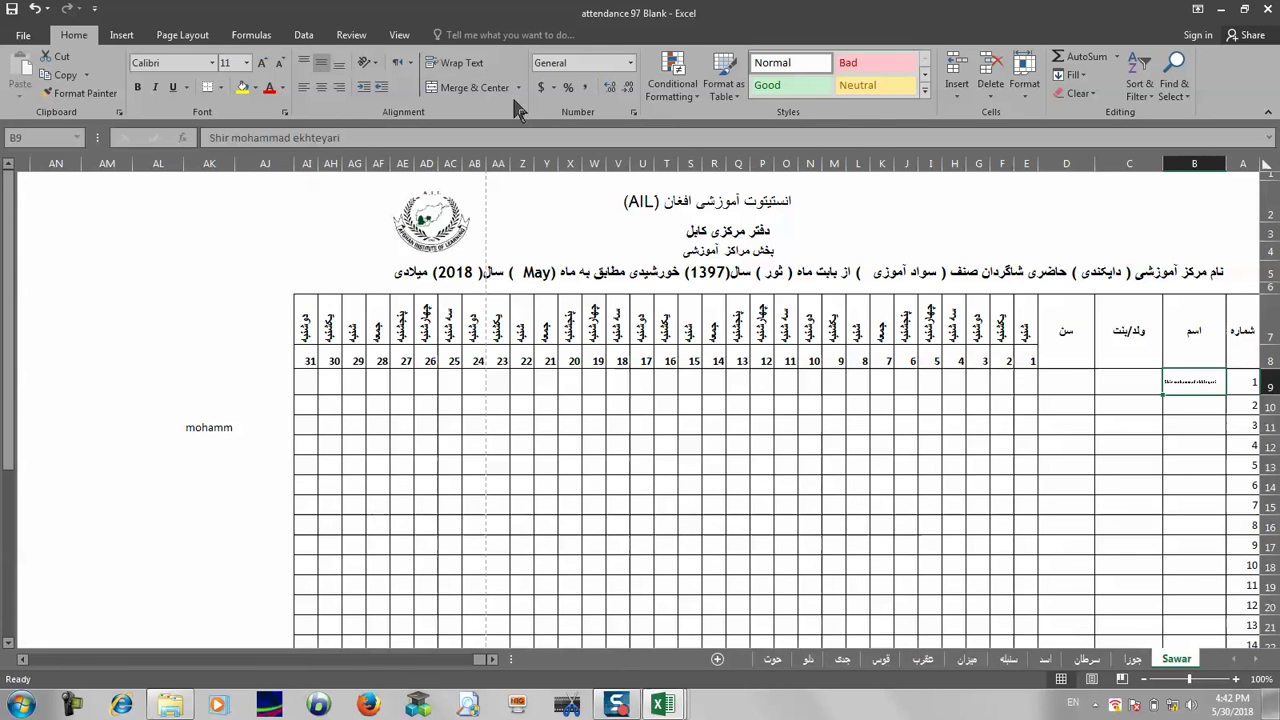
# Step: Select I10 in the attendance grid and browse the conditional formatting options
pyautogui.click(928, 398)
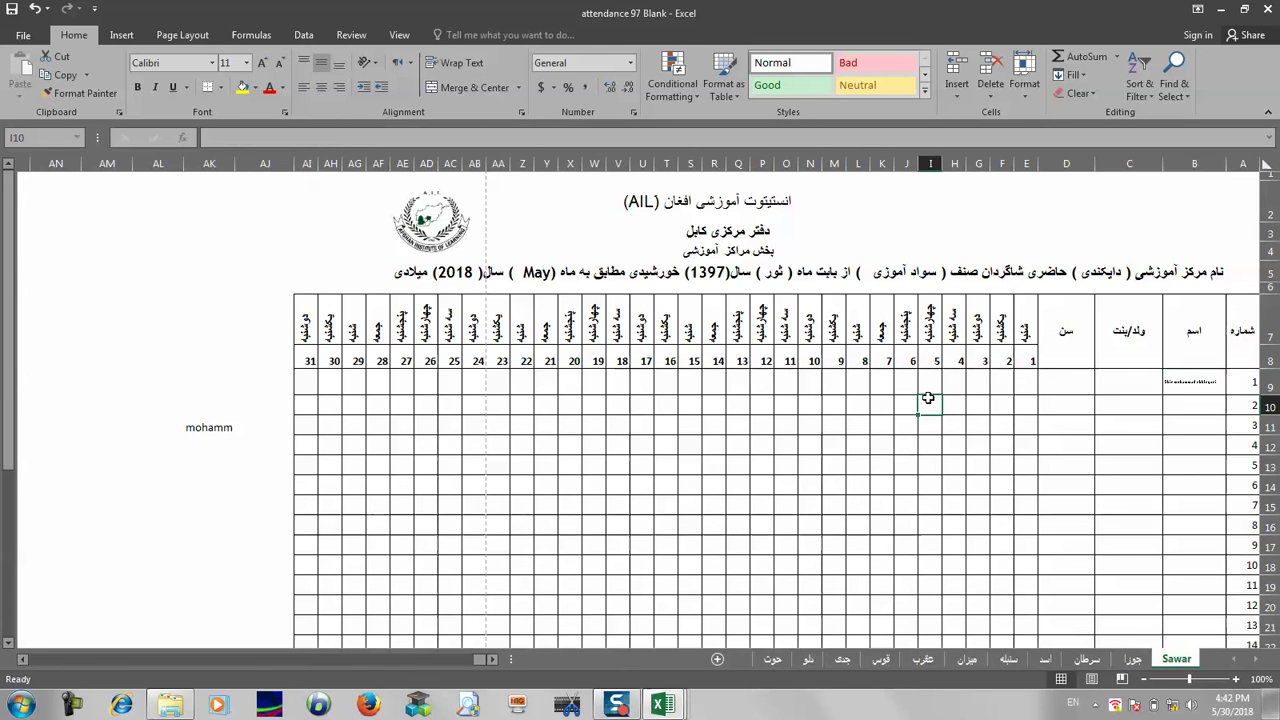
pyautogui.scroll(-3, 925, 397)
pyautogui.scroll(-5, 511, 249)
pyautogui.scroll(8, 511, 249)
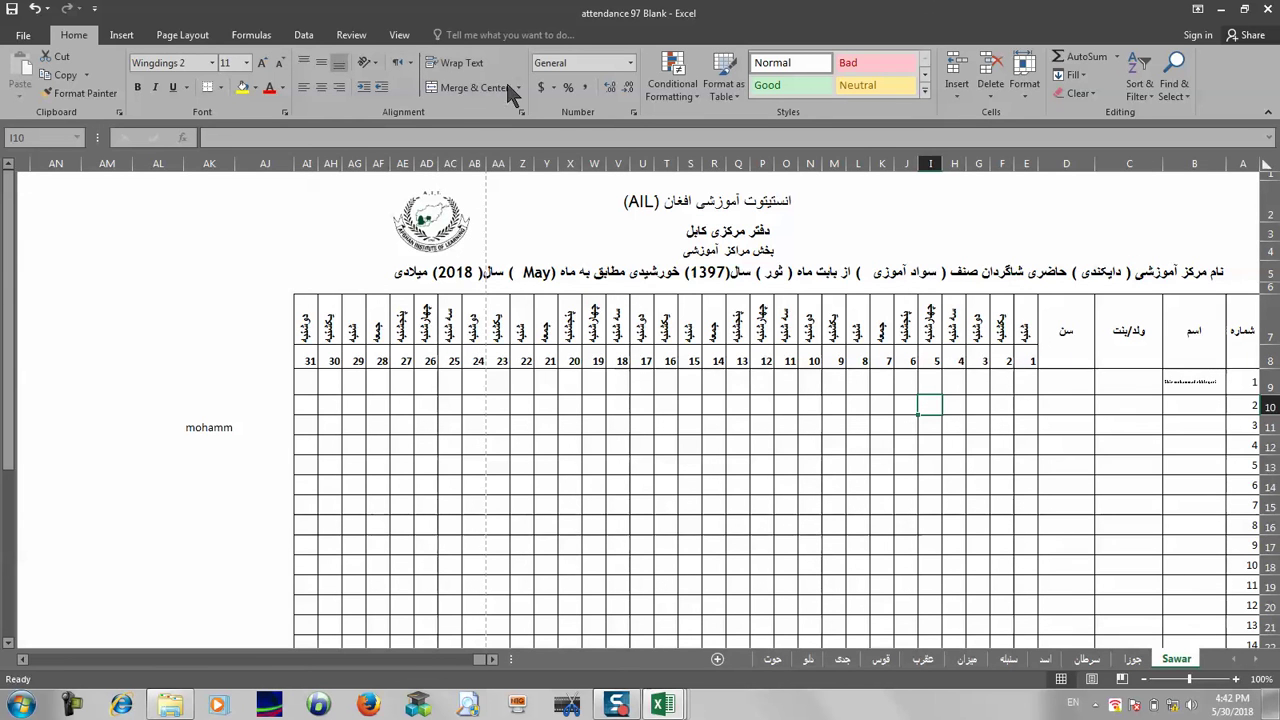
pyautogui.click(698, 97)
pyautogui.click(697, 98)
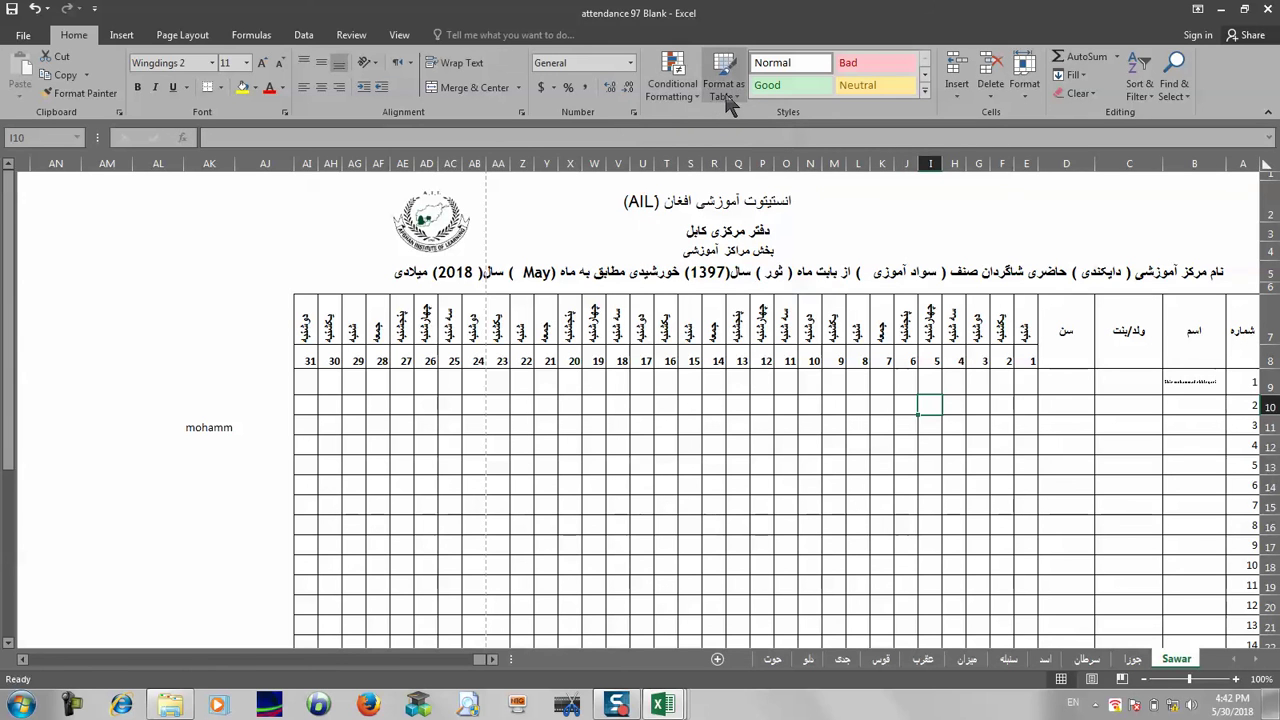
pyautogui.click(699, 98)
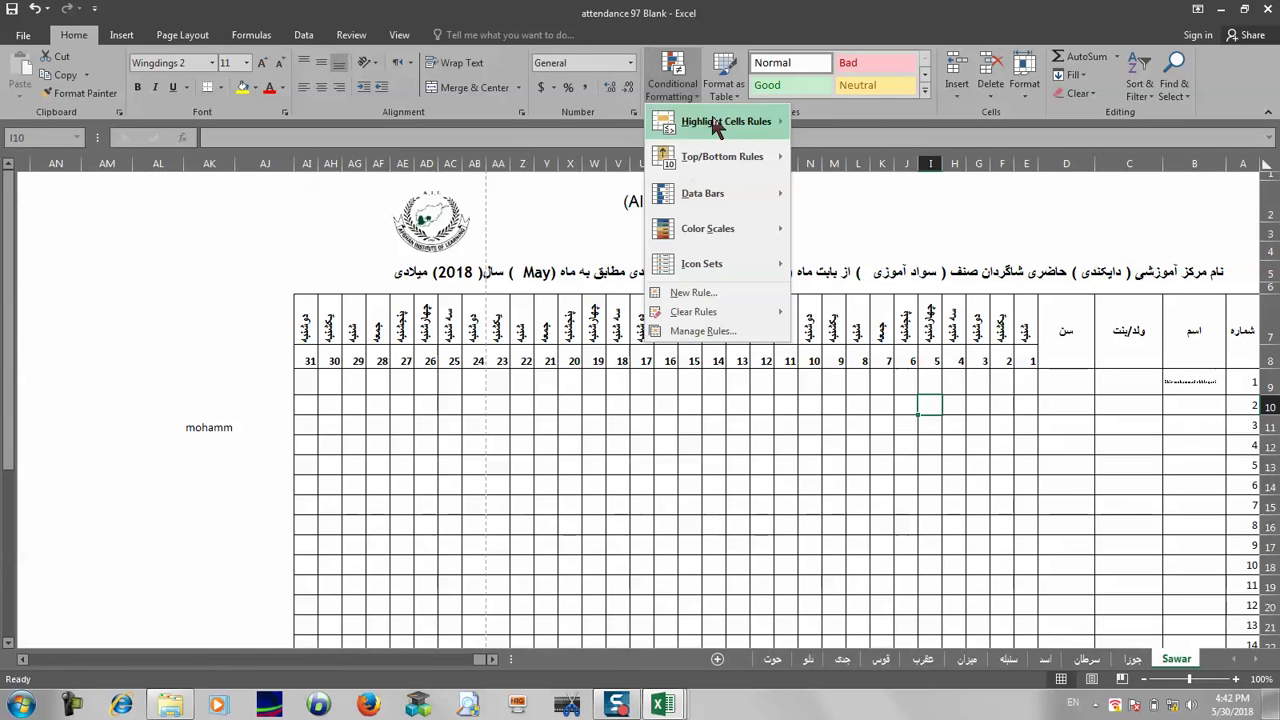
pyautogui.moveTo(737, 124)
pyautogui.moveTo(777, 224)
# Step: Close the attendance 97 Blank workbook without saving its changes
pyautogui.click(814, 411)
pyautogui.click(1266, 10)
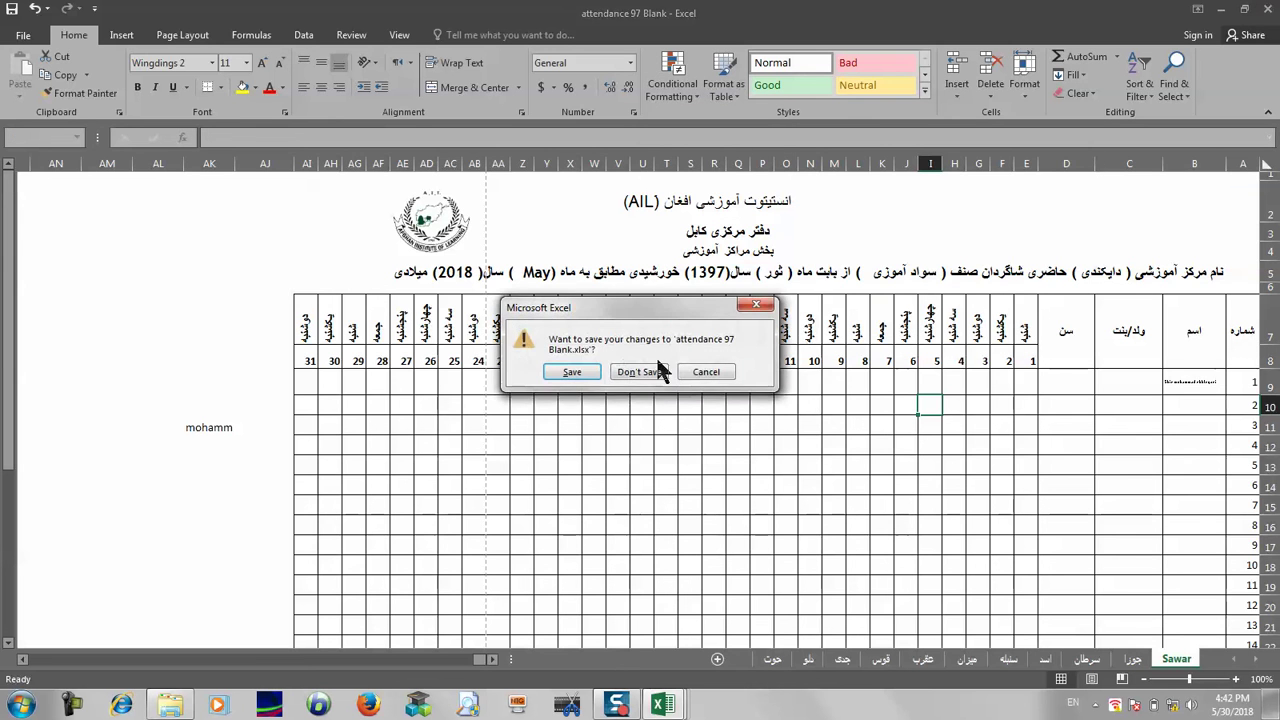
pyautogui.click(651, 371)
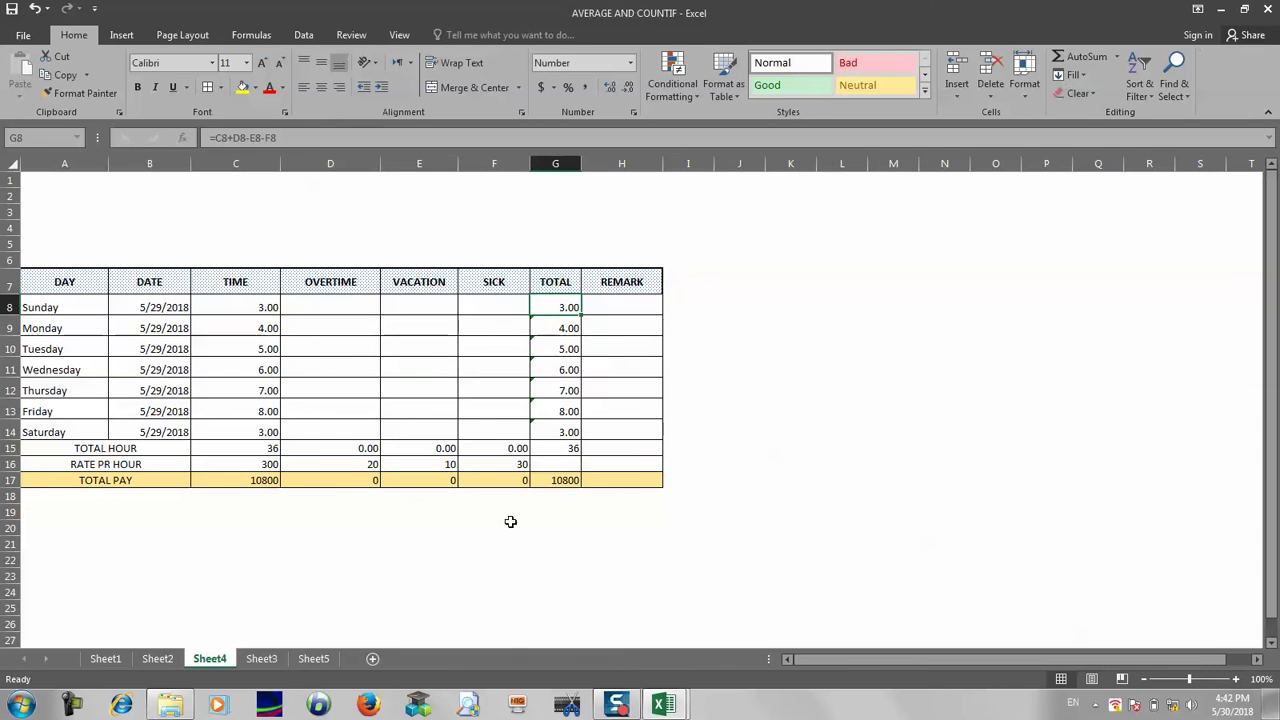
# Step: Add a new sheet and enter headers NO, NAME, F/NAME, H1, H2 across A3:E3
pyautogui.click(330, 660)
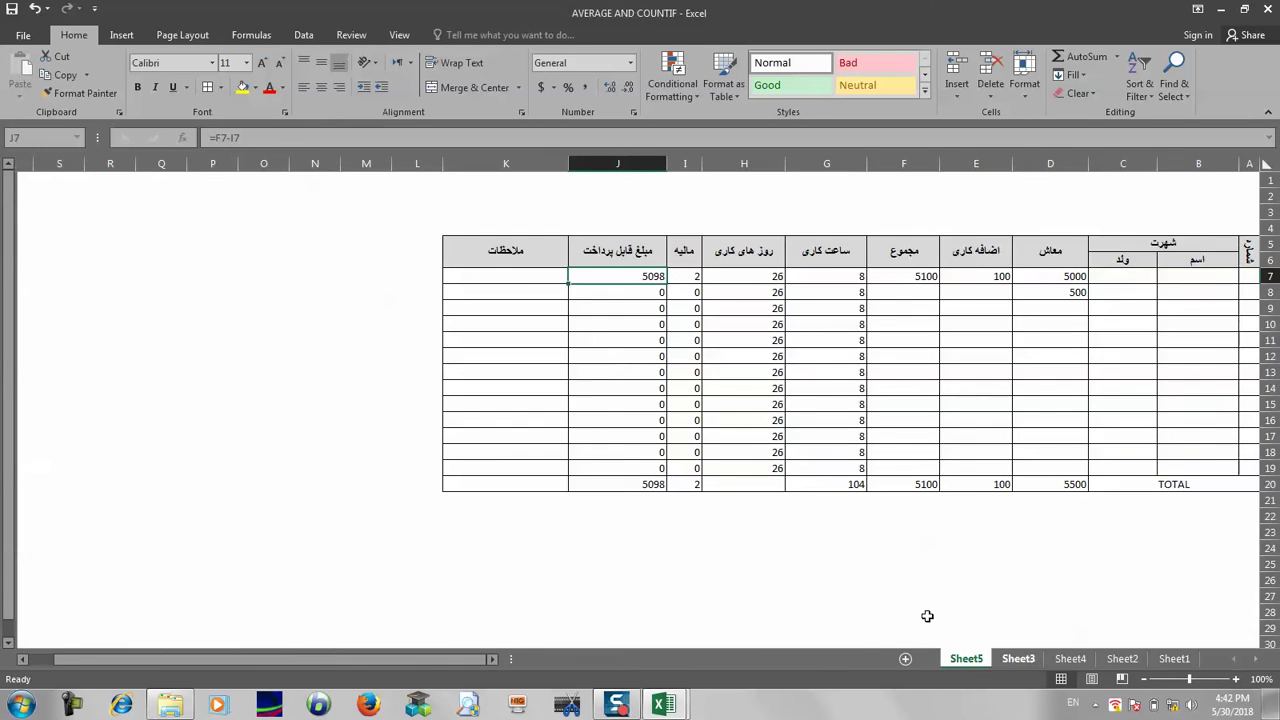
pyautogui.click(933, 658)
pyautogui.click(37, 209)
pyautogui.write('NO')
pyautogui.press('Tab')
pyautogui.write('NAME')
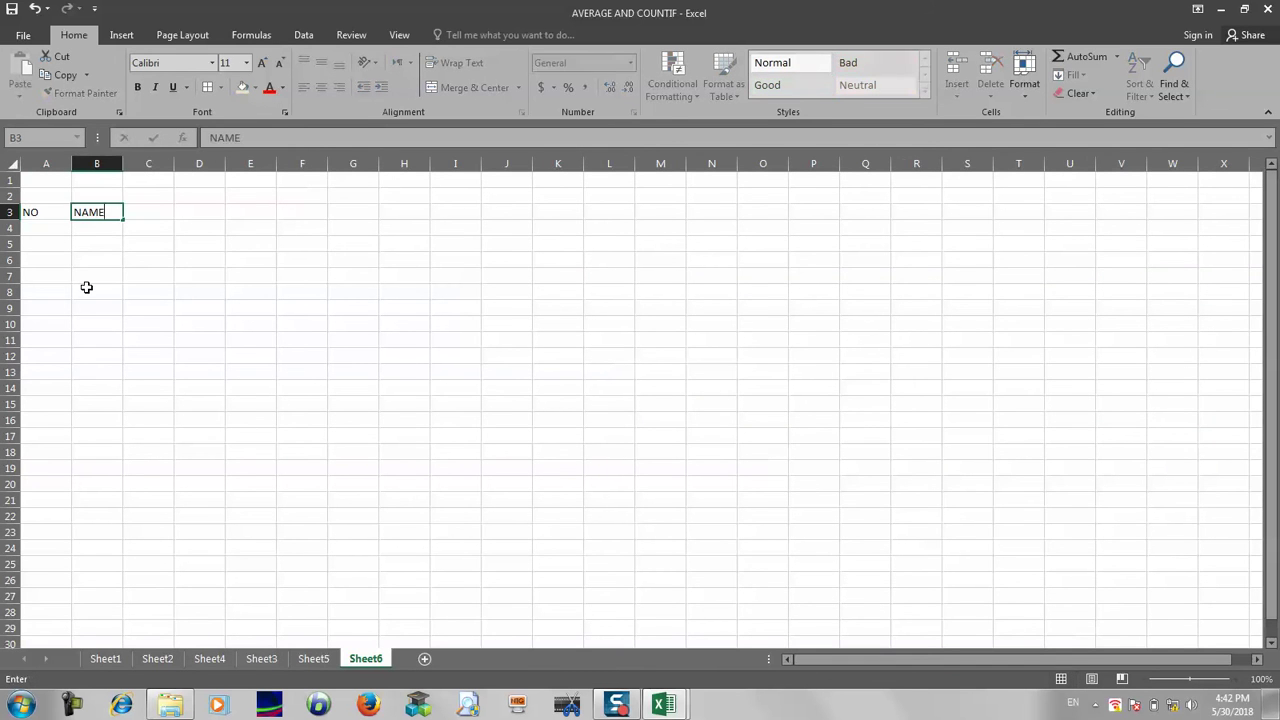
pyautogui.press('Tab')
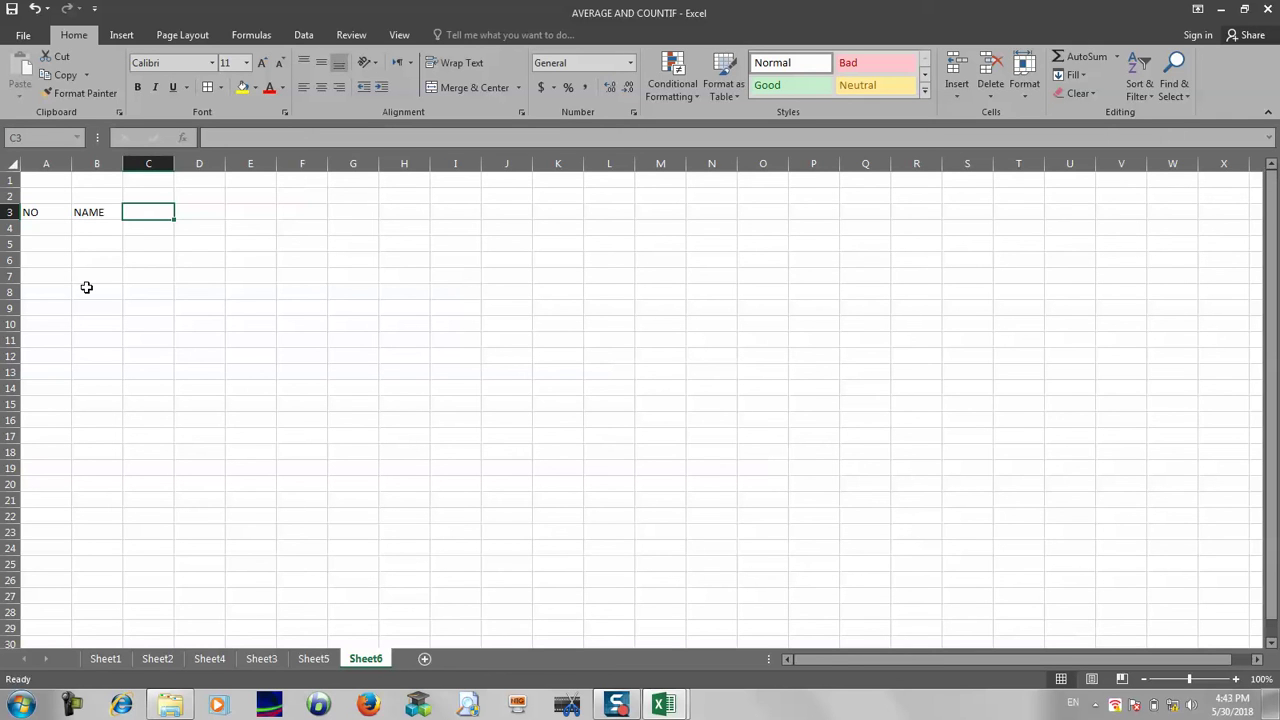
pyautogui.write('F')
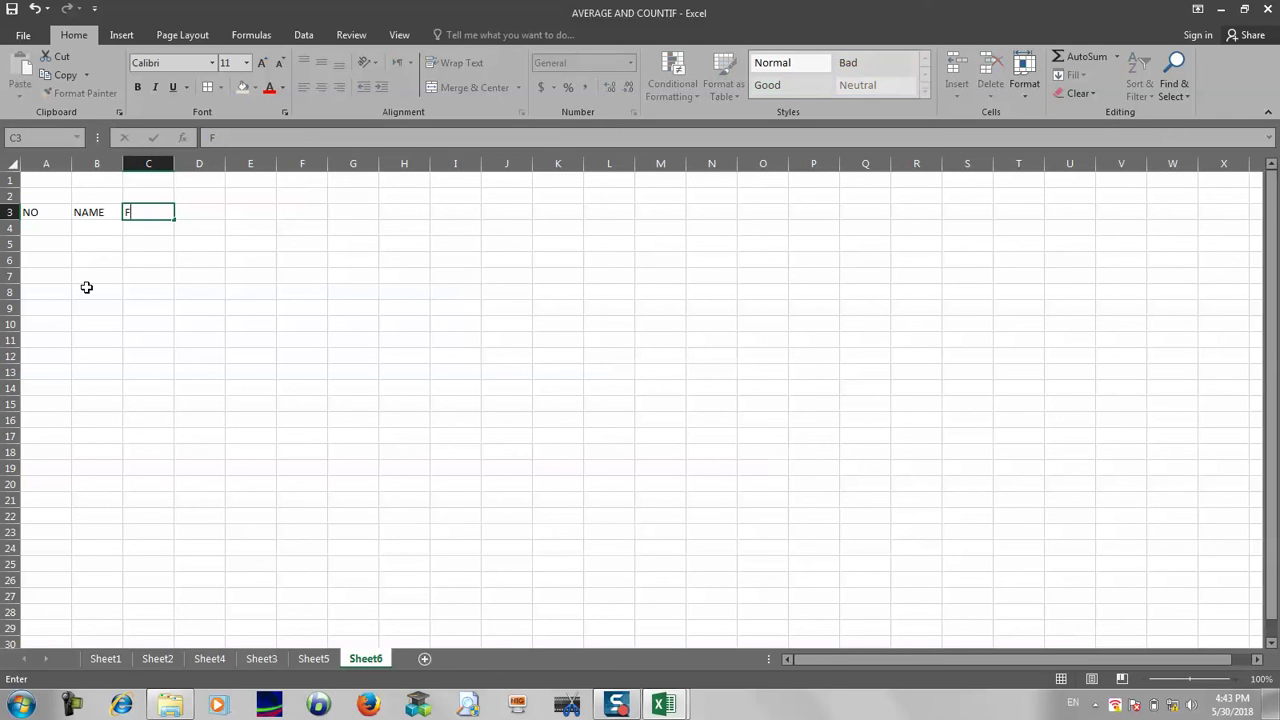
pyautogui.write('/NAME')
pyautogui.press('Tab')
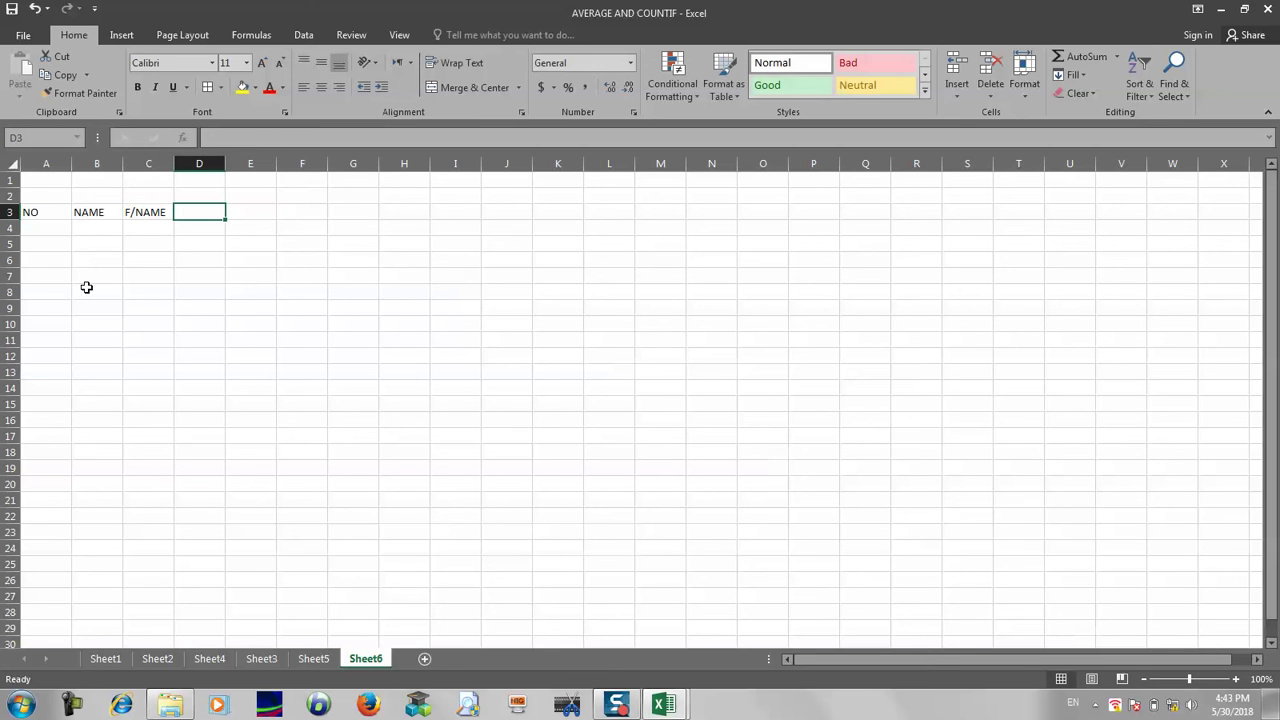
pyautogui.write('H1')
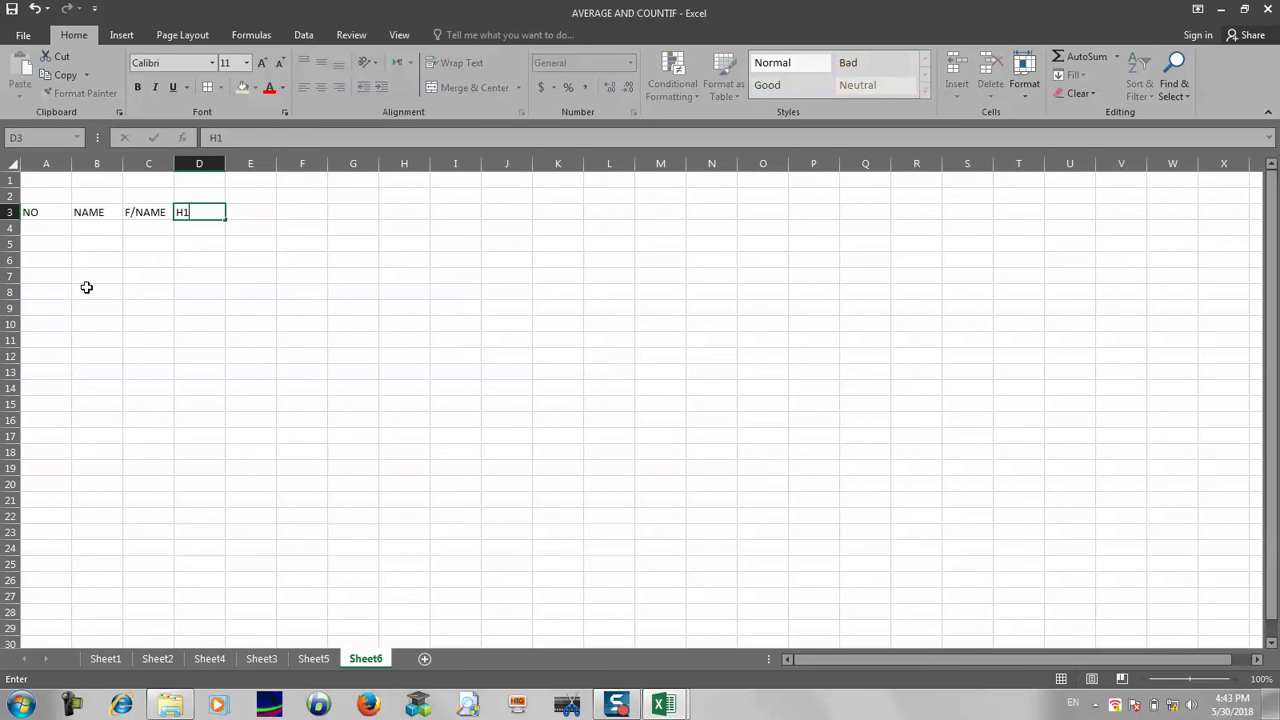
pyautogui.press('Tab')
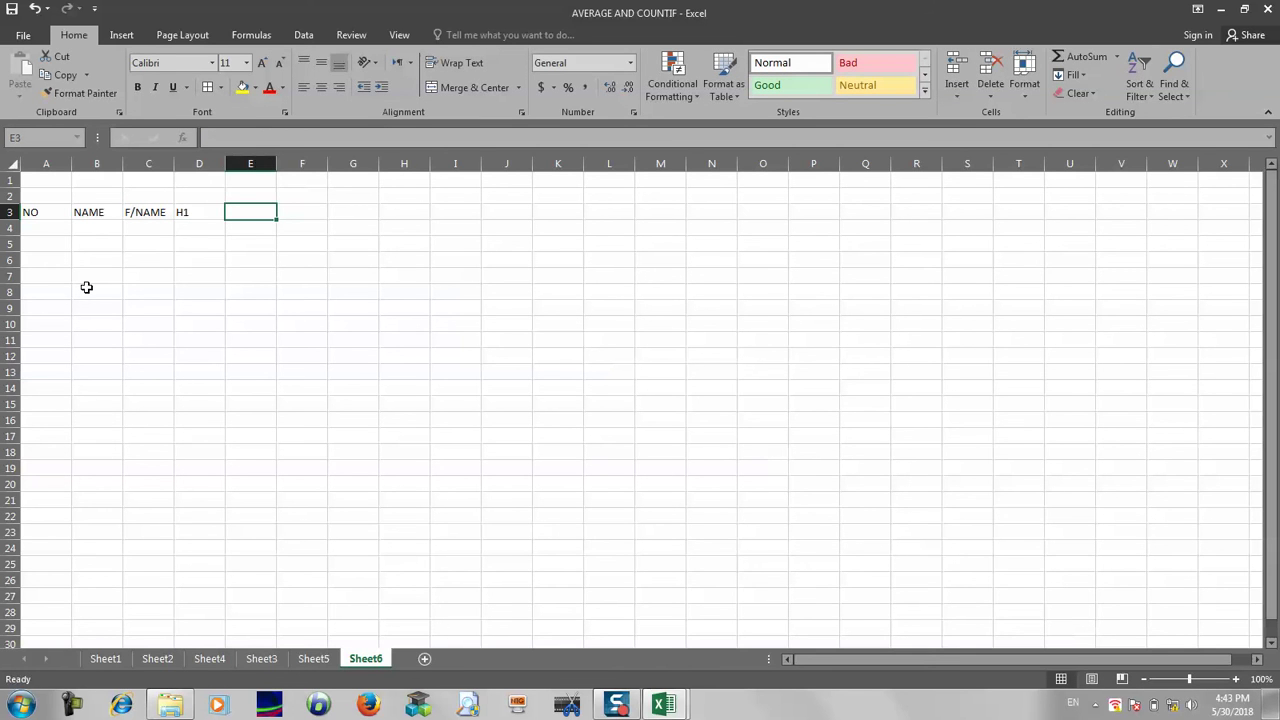
pyautogui.write('H2')
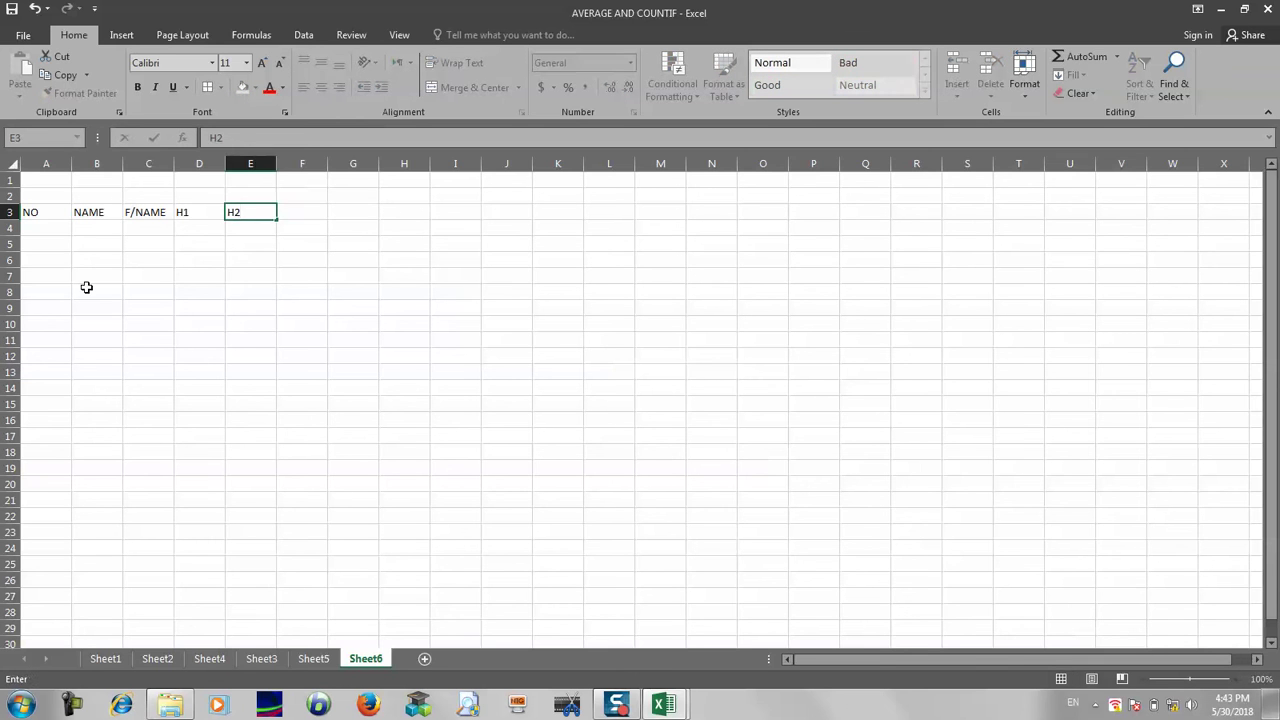
pyautogui.press('Return')
# Step: Fill the H series along row 3 through H10 in column M
pyautogui.moveTo(190, 212); pyautogui.dragTo(279, 218)
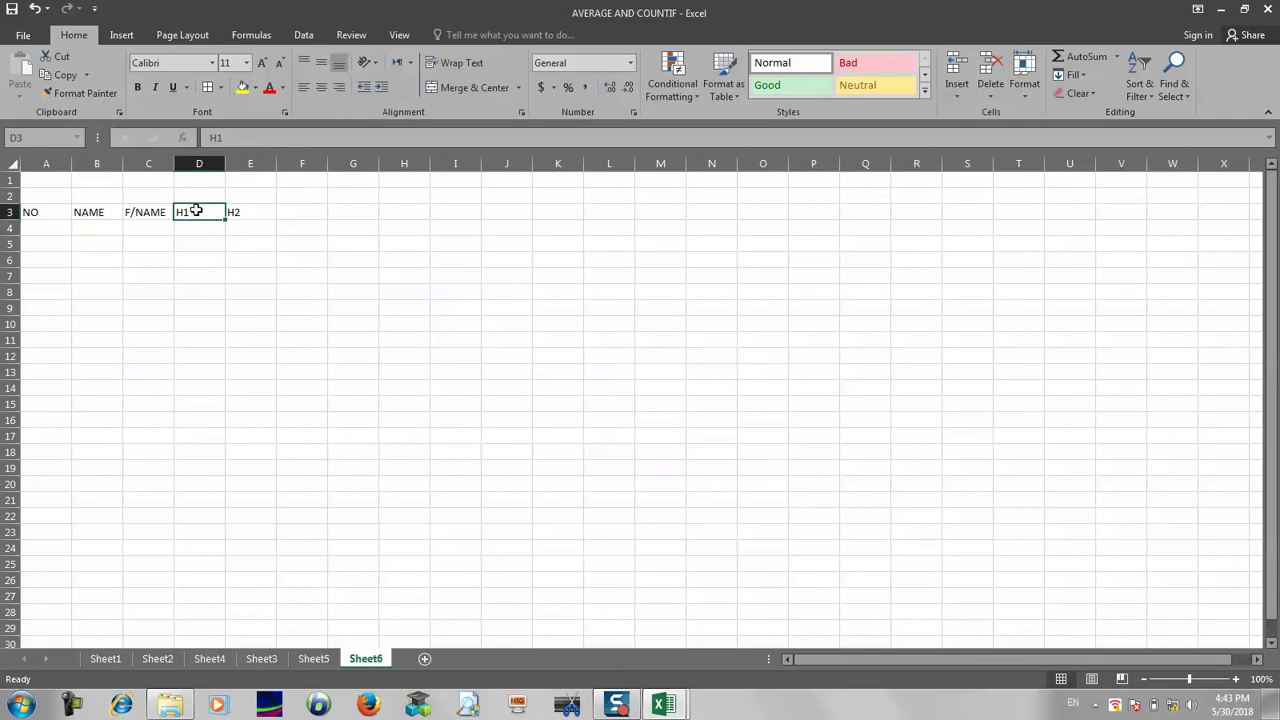
pyautogui.moveTo(277, 219); pyautogui.dragTo(605, 236)
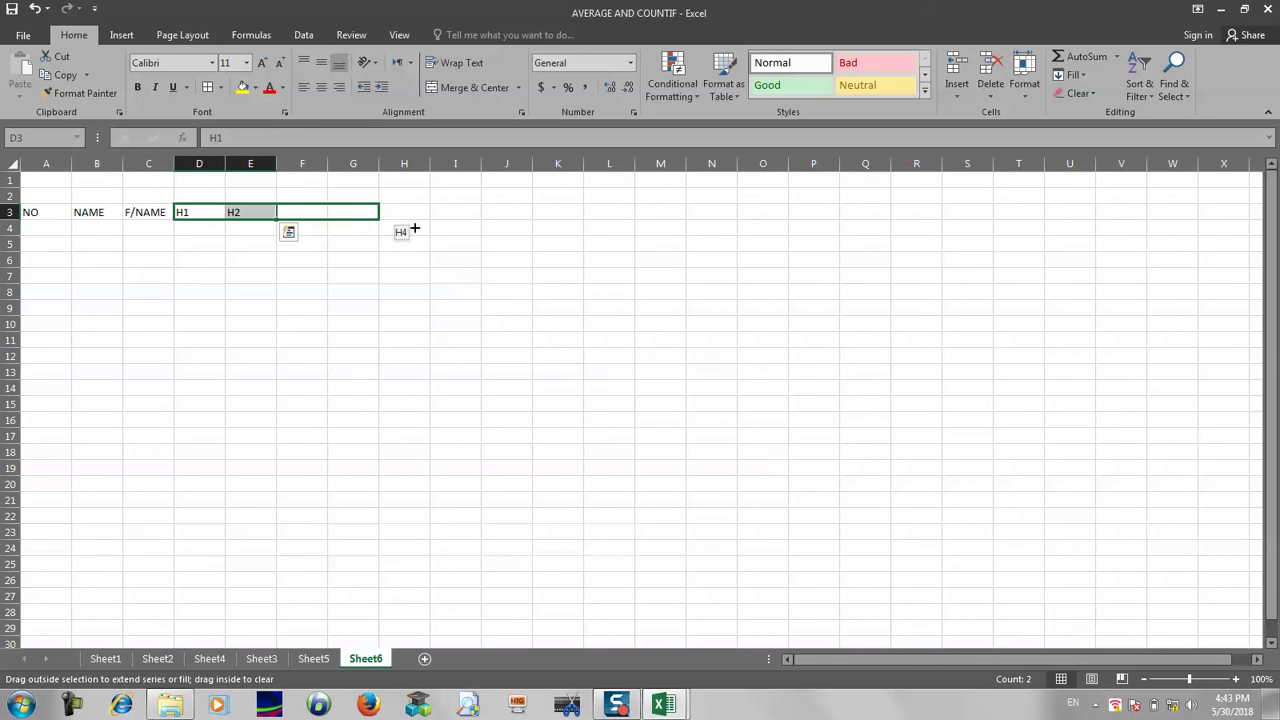
pyautogui.moveTo(592, 235); pyautogui.dragTo(674, 229)
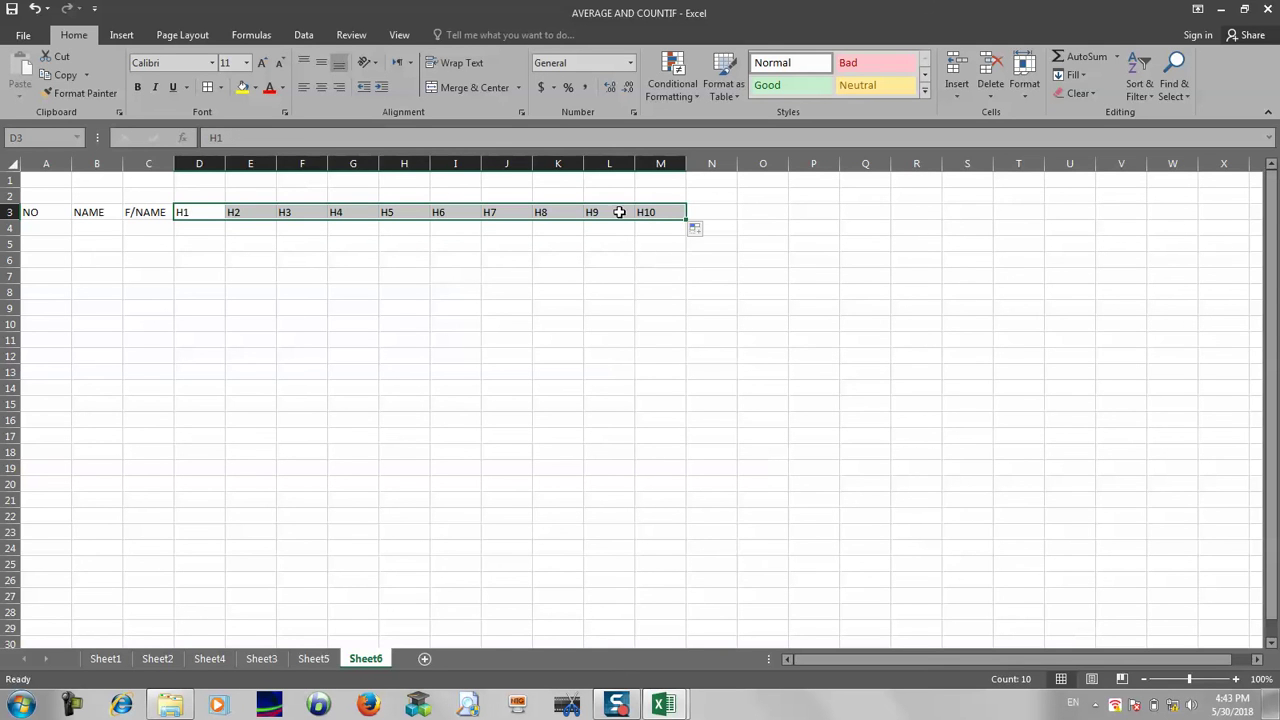
pyautogui.moveTo(205, 163)
pyautogui.mouseDown()
pyautogui.moveTo(680, 186)
pyautogui.moveTo(688, 170)
pyautogui.mouseUp()
# Step: Set the H1–H10 columns D through M to a column width of 5
pyautogui.doubleClick(684, 163)
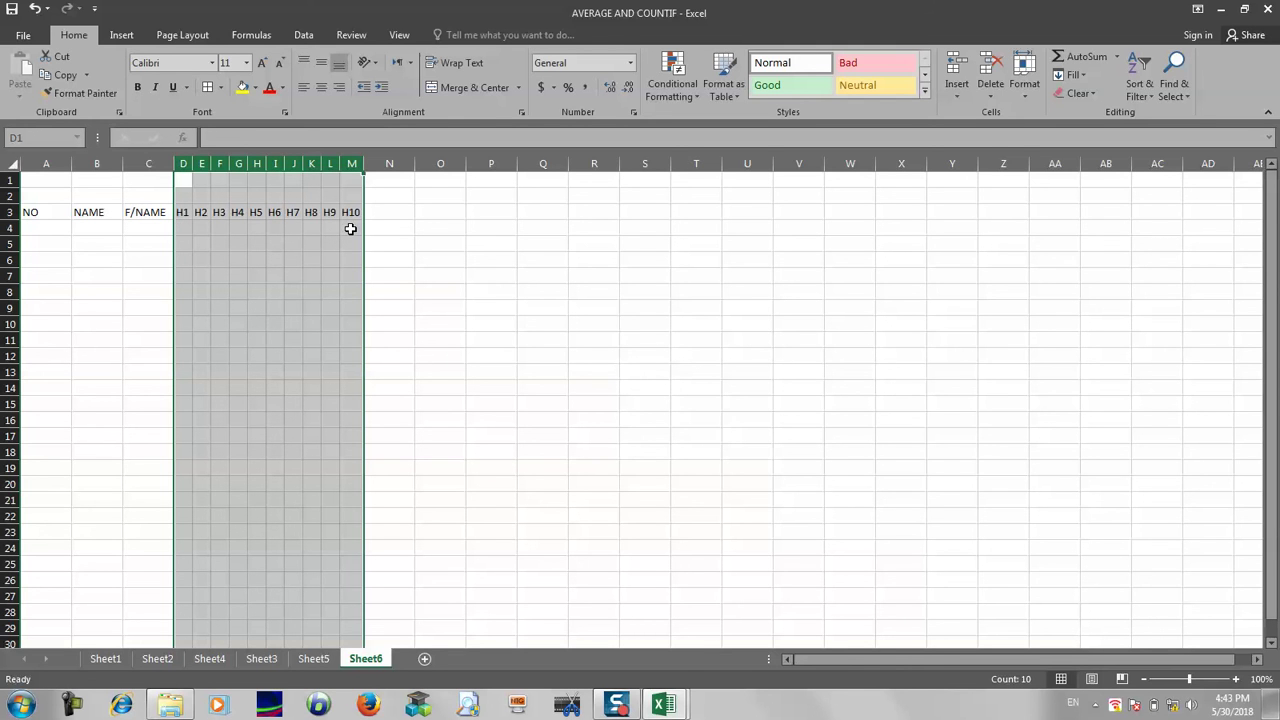
pyautogui.click(1037, 100)
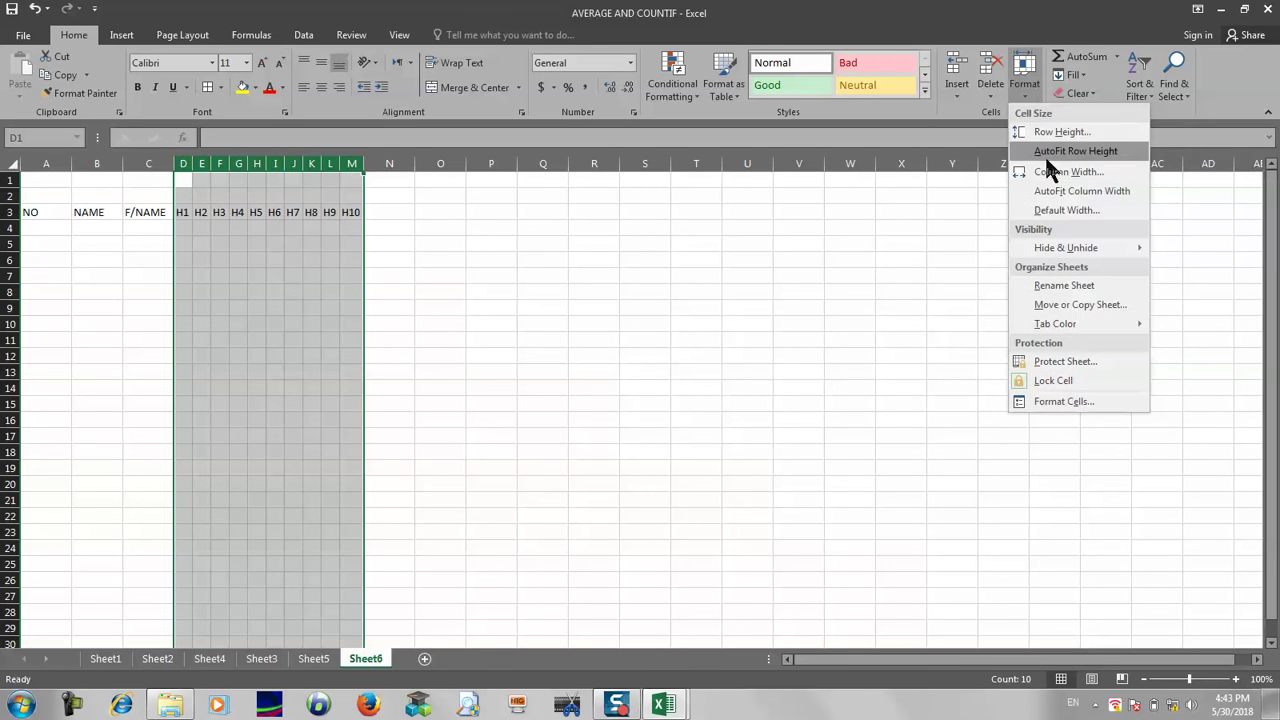
pyautogui.click(1055, 176)
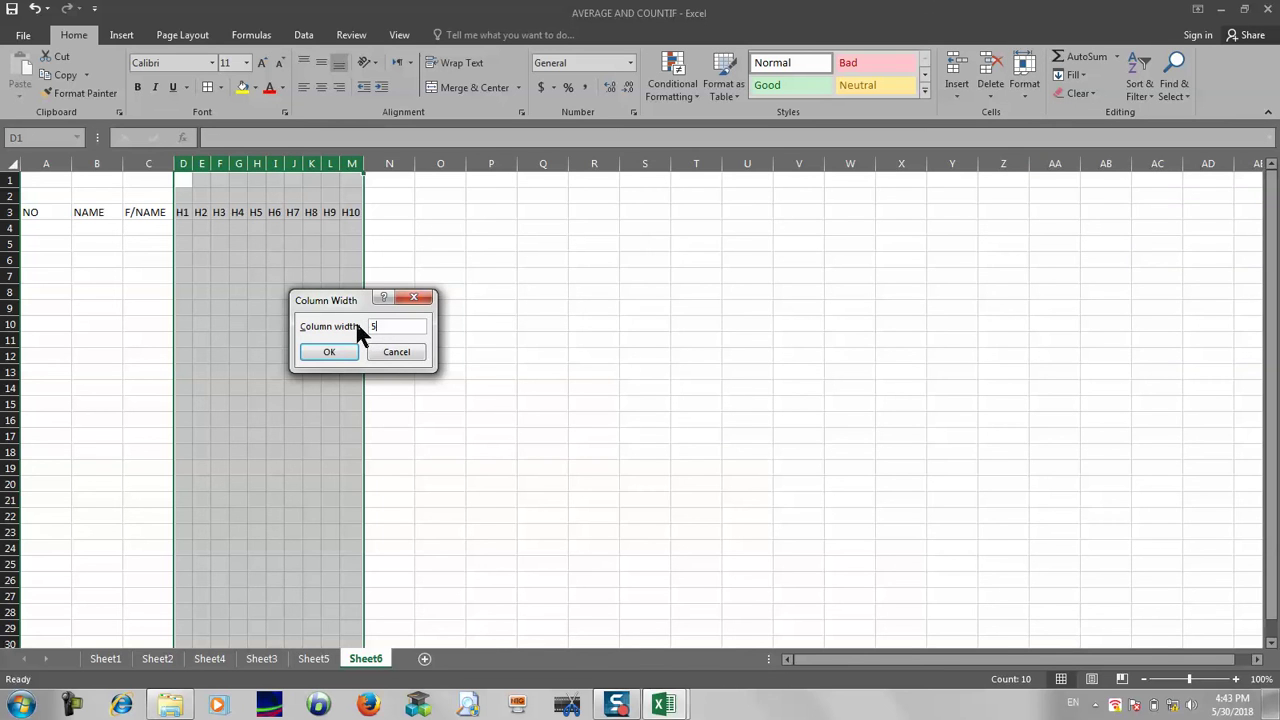
pyautogui.write('5')
pyautogui.press('Return')
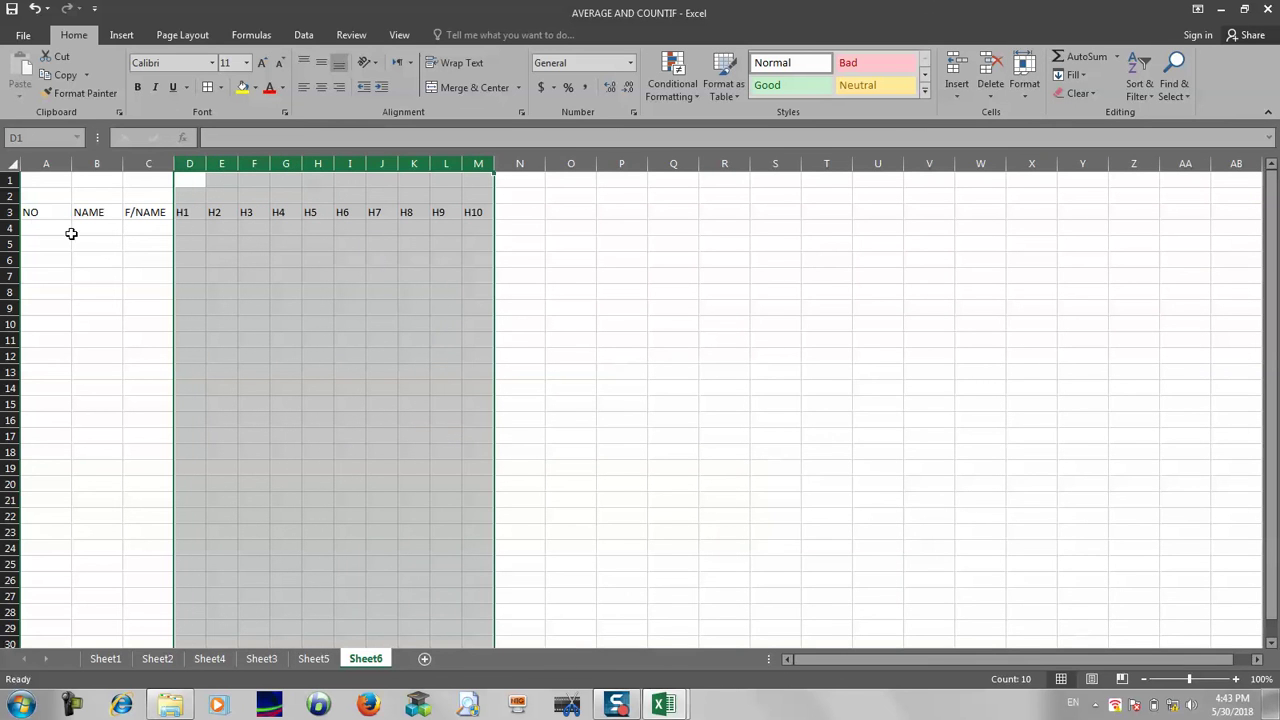
pyautogui.moveTo(31, 215); pyautogui.dragTo(455, 433)
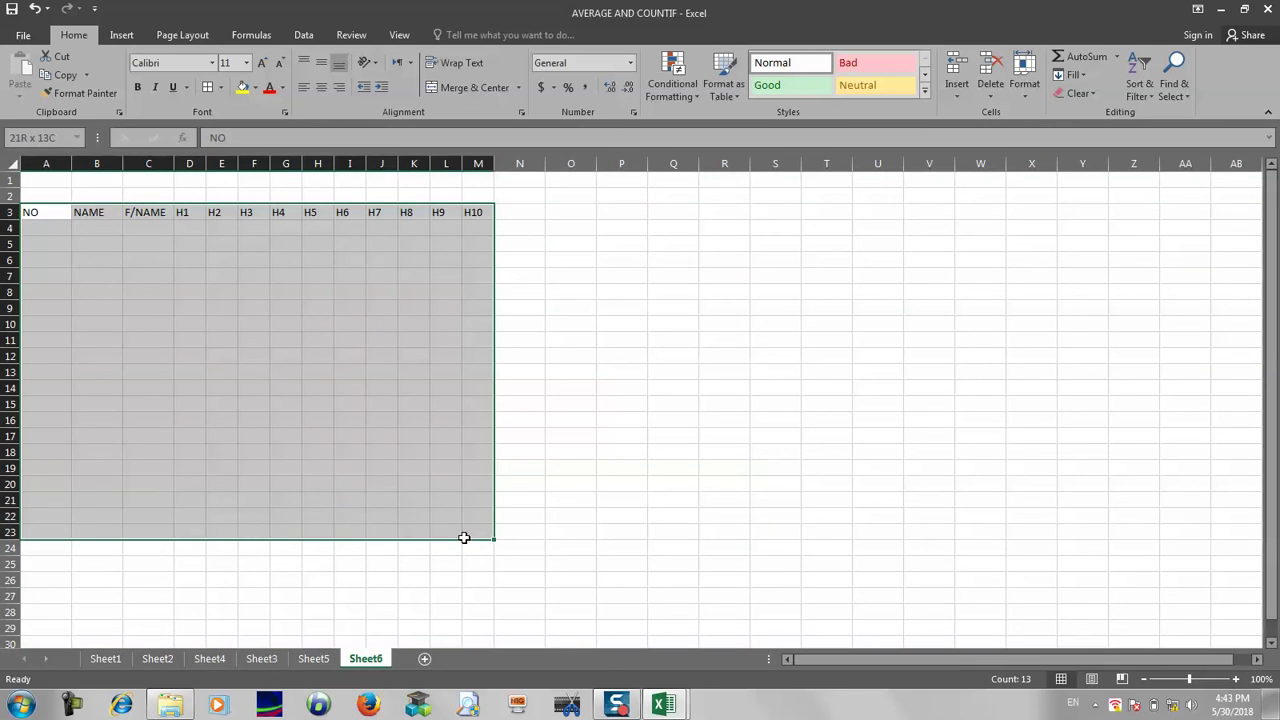
# Step: Number the first two rows under NO with 1 and 2 in A4:A5
pyautogui.moveTo(455, 433); pyautogui.dragTo(474, 437)
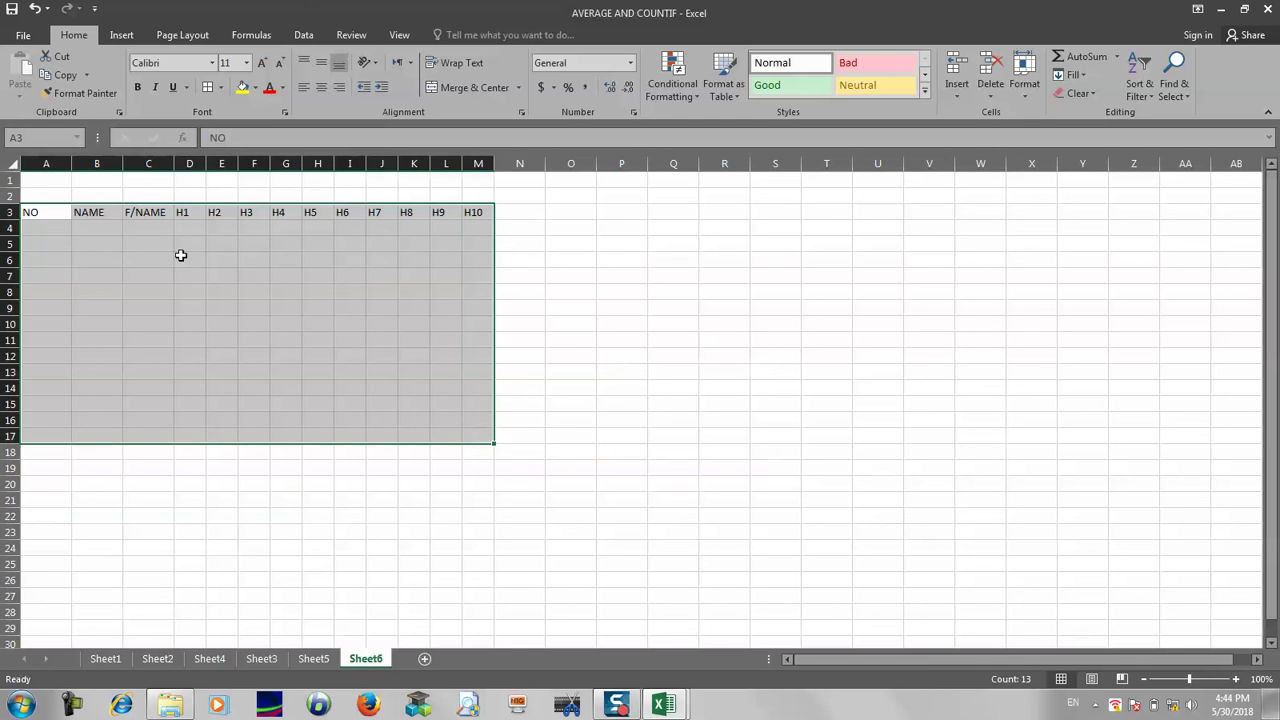
pyautogui.click(41, 234)
pyautogui.write('1')
pyautogui.press('Return')
pyautogui.write('2')
pyautogui.press('Return')
pyautogui.moveTo(45, 229); pyautogui.dragTo(42, 258)
# Step: Merge B2:C2 and label it INFOR above NAME and F/NAME
pyautogui.click(47, 195)
pyautogui.moveTo(89, 197); pyautogui.dragTo(143, 197)
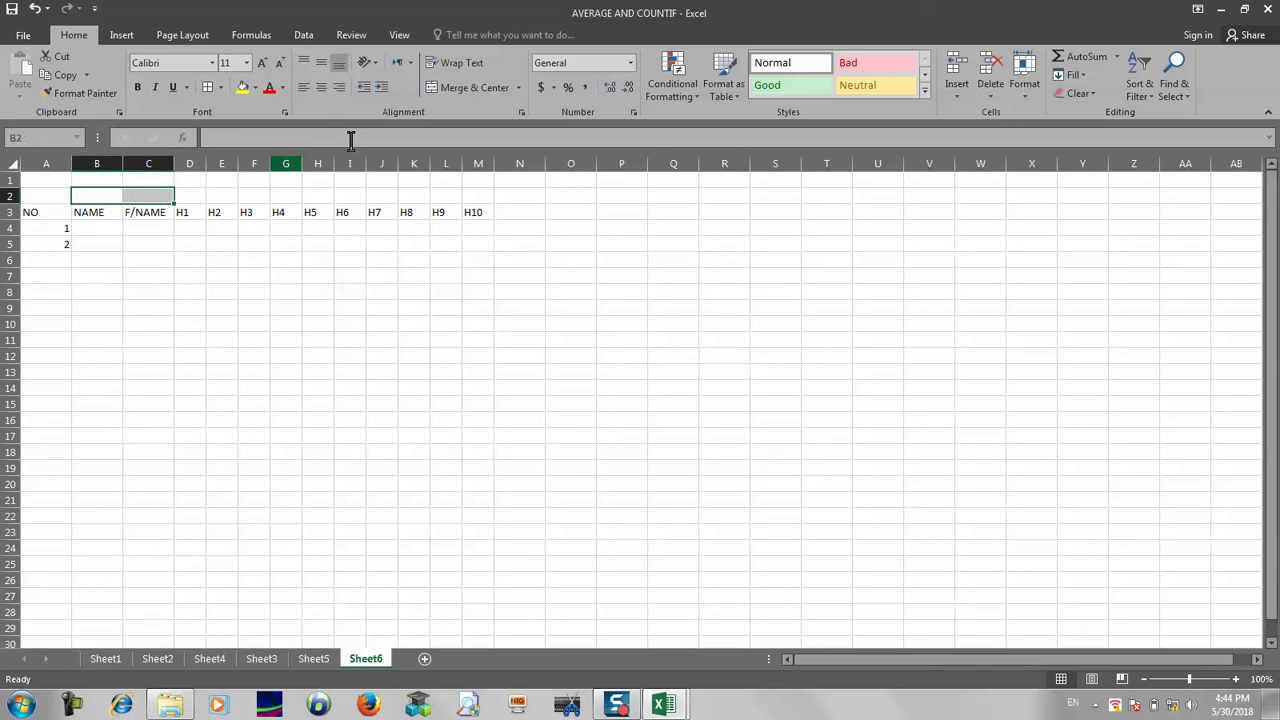
pyautogui.click(470, 87)
pyautogui.write('IN')
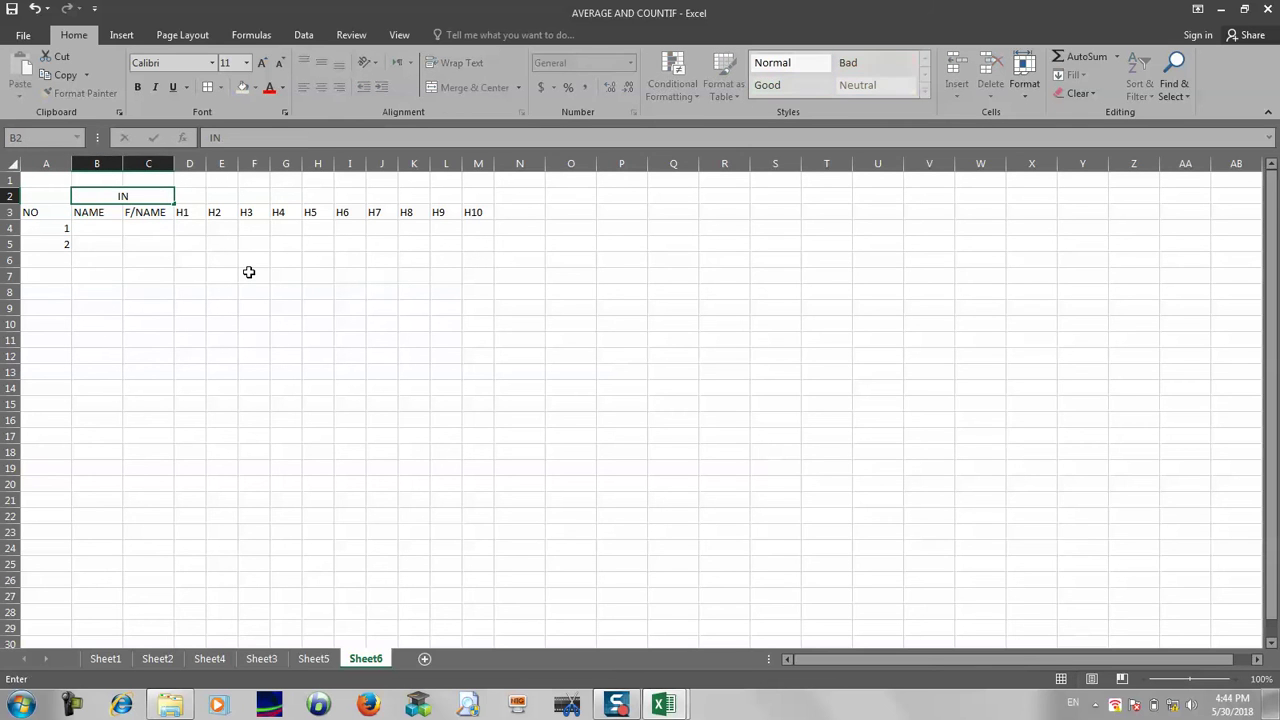
pyautogui.write('FOR')
pyautogui.press('Return')
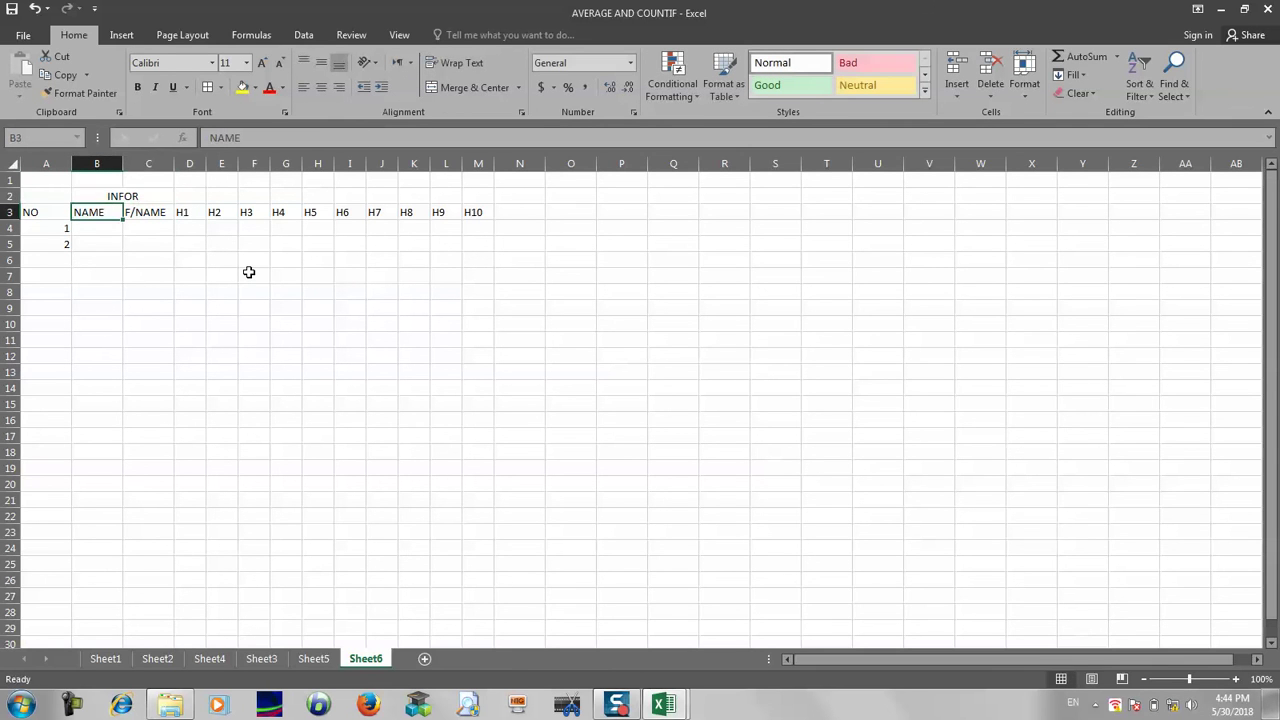
# Step: Merge and centre the NO and H1–H6 headers down rows 2–3
pyautogui.moveTo(49, 197); pyautogui.dragTo(46, 211)
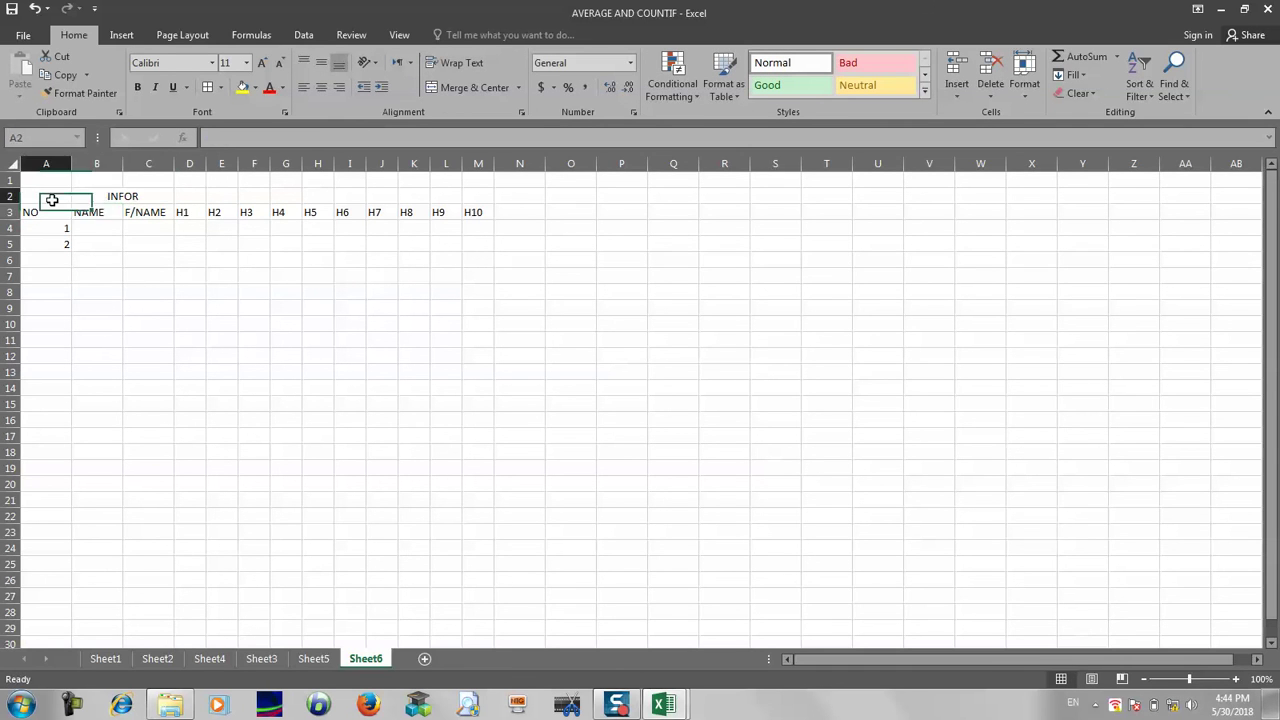
pyautogui.click(466, 88)
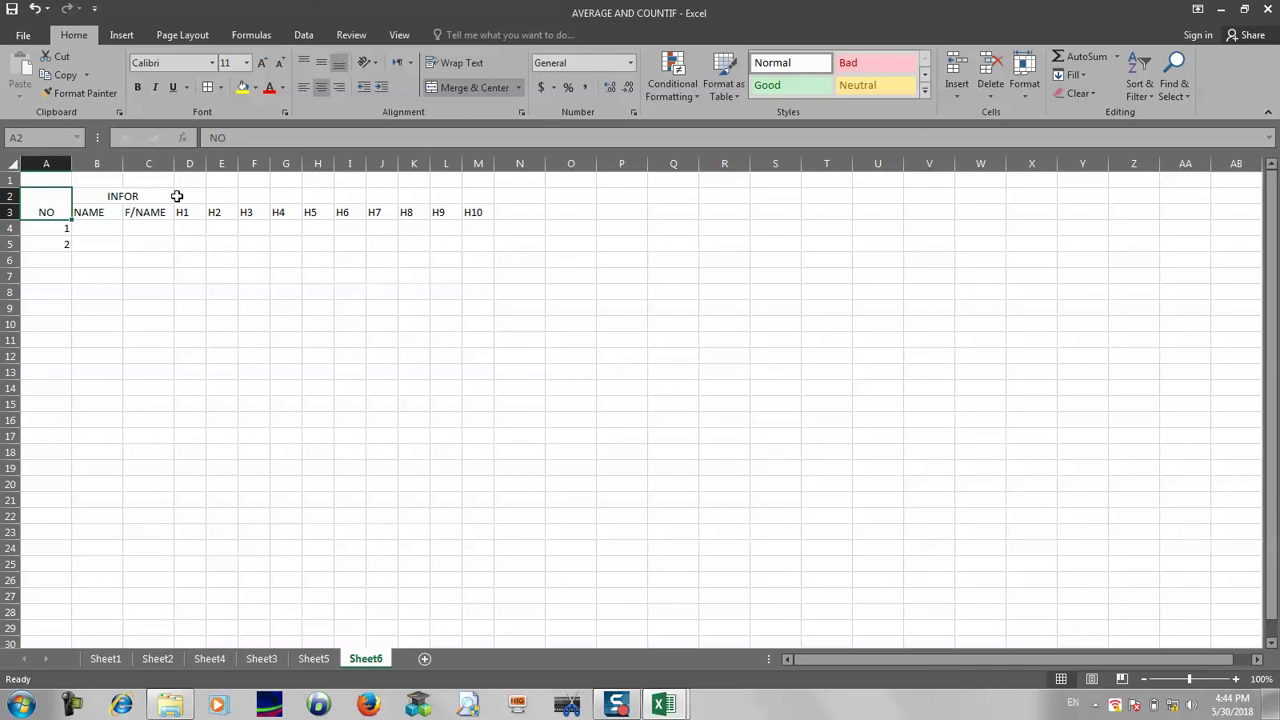
pyautogui.moveTo(177, 196); pyautogui.dragTo(181, 211)
pyautogui.click(466, 88)
pyautogui.moveTo(216, 197)
pyautogui.mouseDown()
pyautogui.moveTo(219, 212)
pyautogui.moveTo(345, 213)
pyautogui.mouseUp()
pyautogui.click(466, 88)
pyautogui.click(466, 88)
pyautogui.click(462, 88)
pyautogui.click(470, 88)
pyautogui.click(350, 197)
pyautogui.click(380, 210)
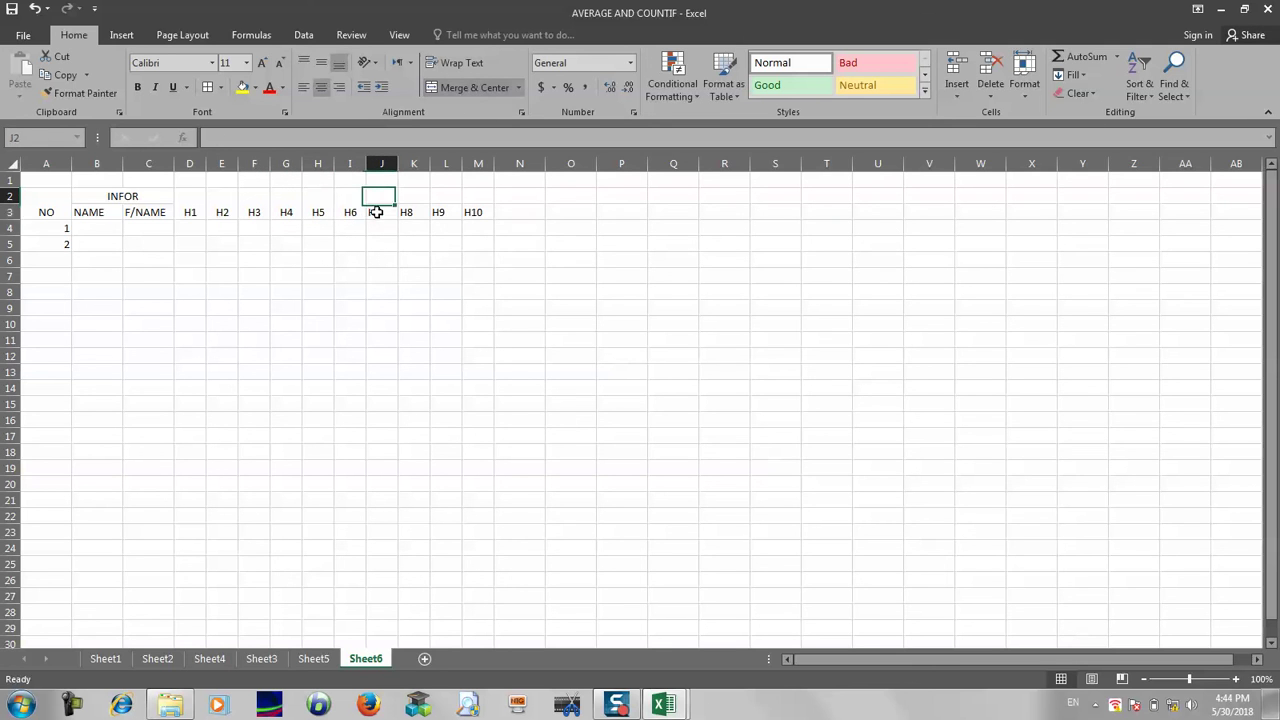
# Step: Merge and centre the remaining H7–H10 headers across rows 2–3
pyautogui.click(468, 87)
pyautogui.click(420, 210)
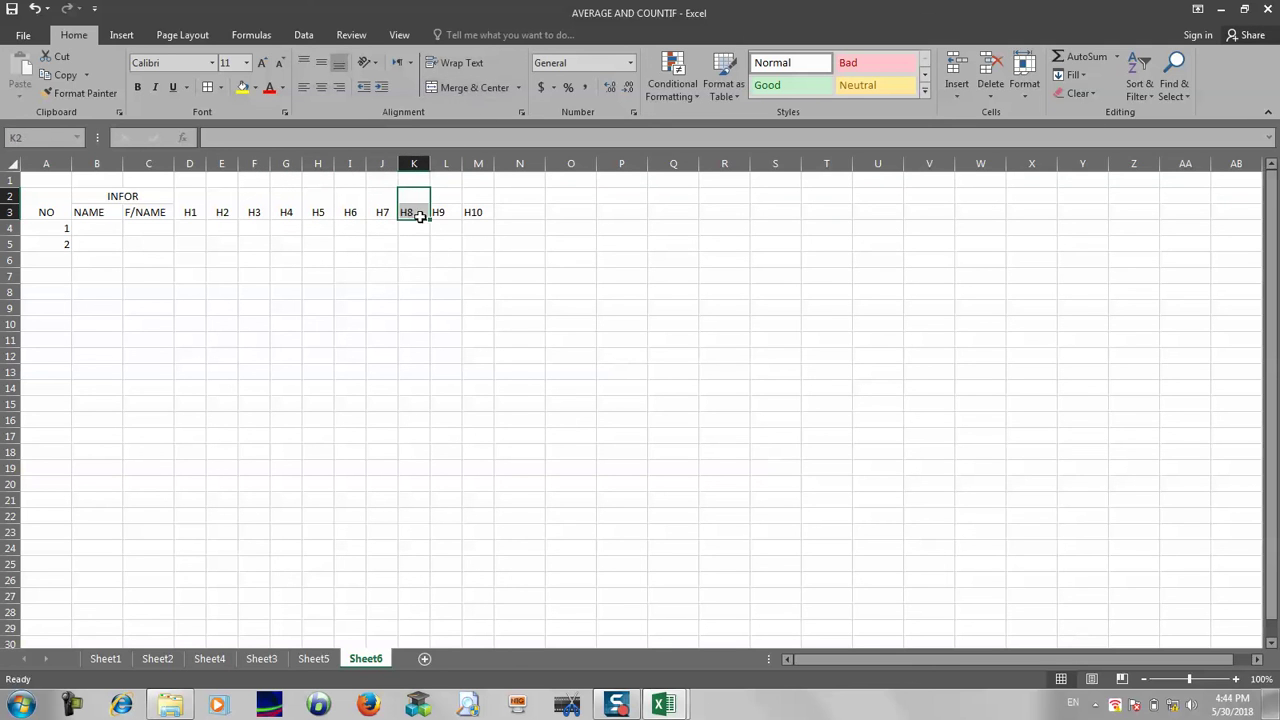
pyautogui.click(470, 89)
pyautogui.moveTo(442, 198)
pyautogui.mouseDown()
pyautogui.moveTo(437, 210)
pyautogui.moveTo(473, 215)
pyautogui.mouseUp()
pyautogui.click(470, 88)
pyautogui.click(470, 88)
pyautogui.moveTo(187, 213); pyautogui.dragTo(477, 211)
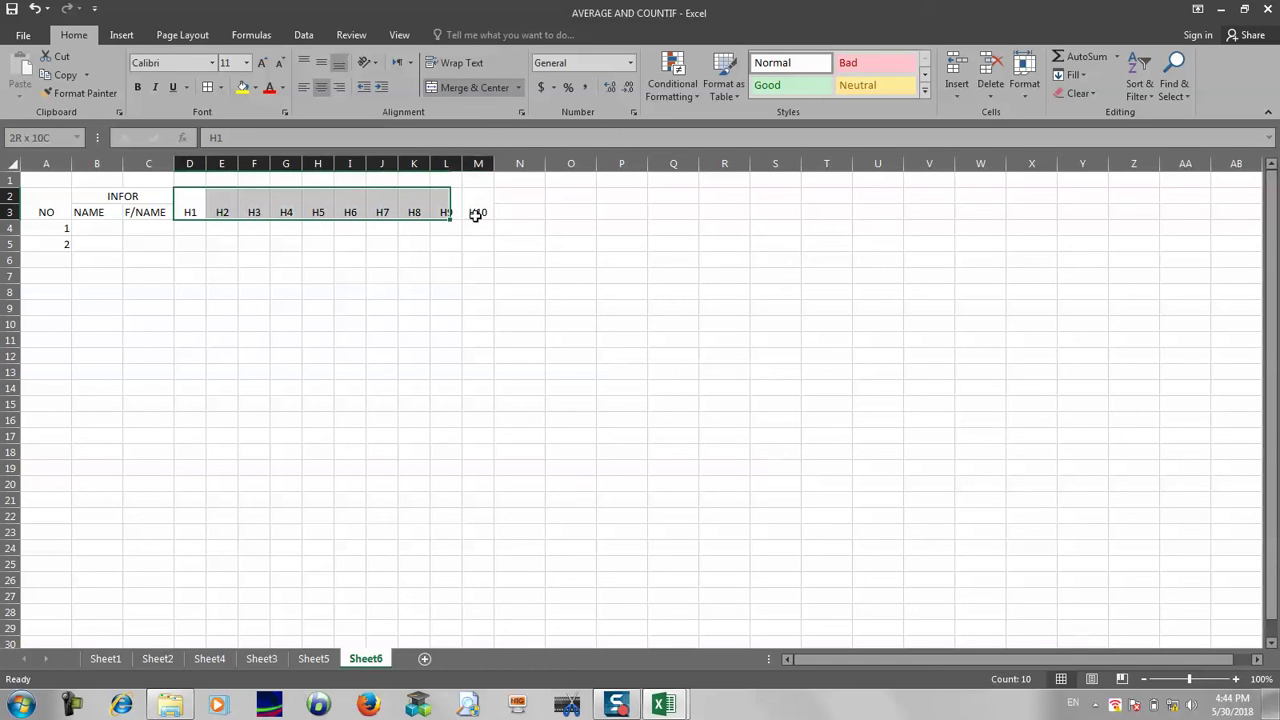
pyautogui.moveTo(185, 208); pyautogui.dragTo(214, 210)
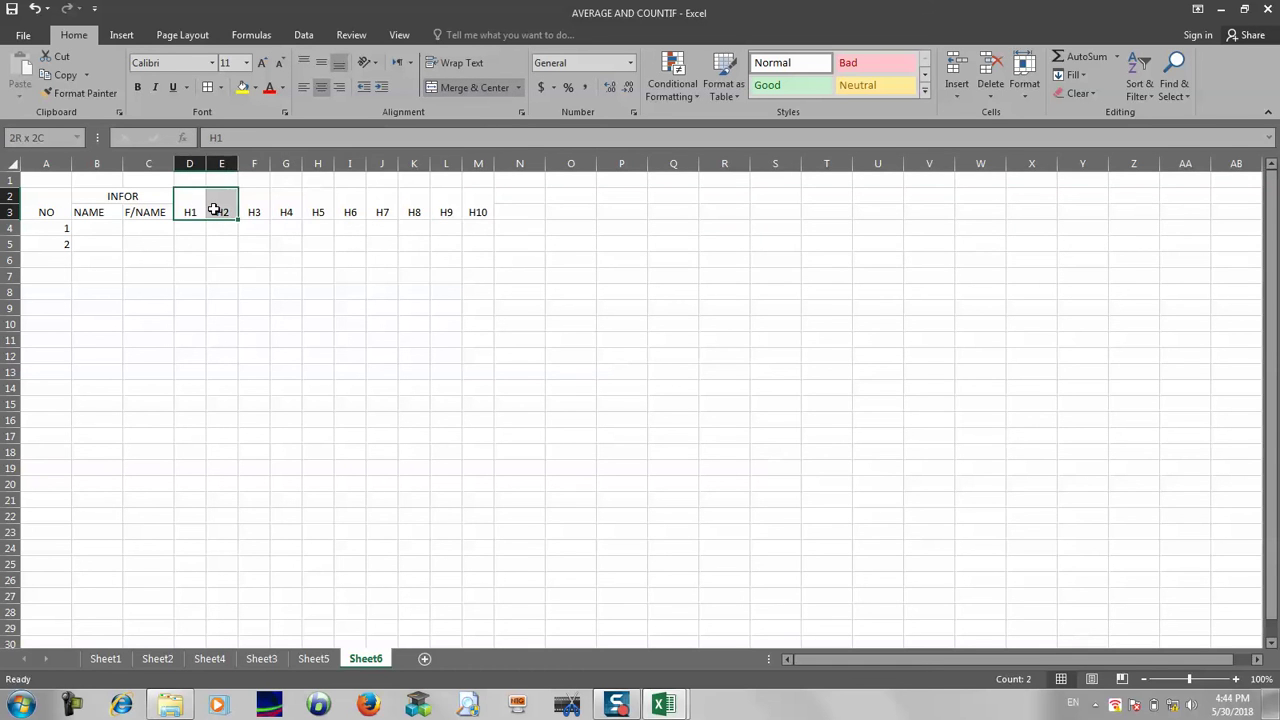
pyautogui.hotkey('ctrl', 'z')
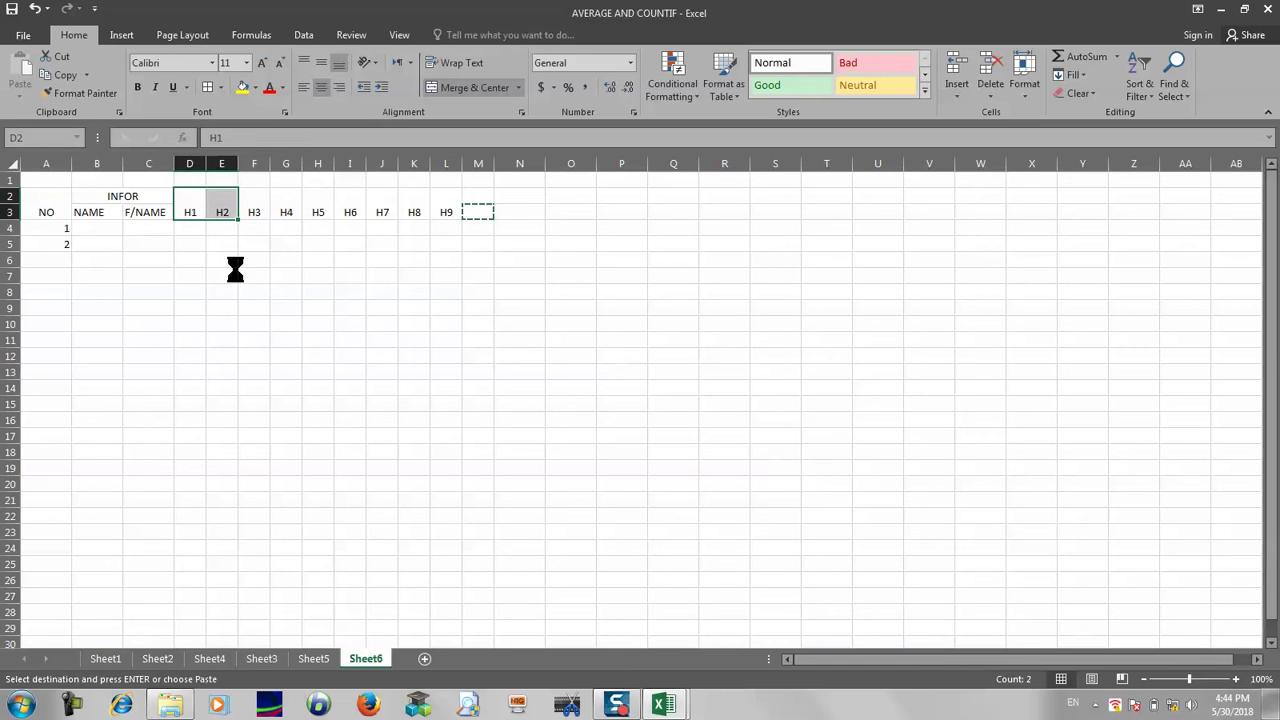
pyautogui.hotkey('ctrl', 'z')
pyautogui.hotkey('ctrl', 'z')
pyautogui.hotkey('ctrl', 'z')
pyautogui.hotkey('ctrl', 'z')
pyautogui.hotkey('ctrl', 'z')
pyautogui.hotkey('ctrl', 'z')
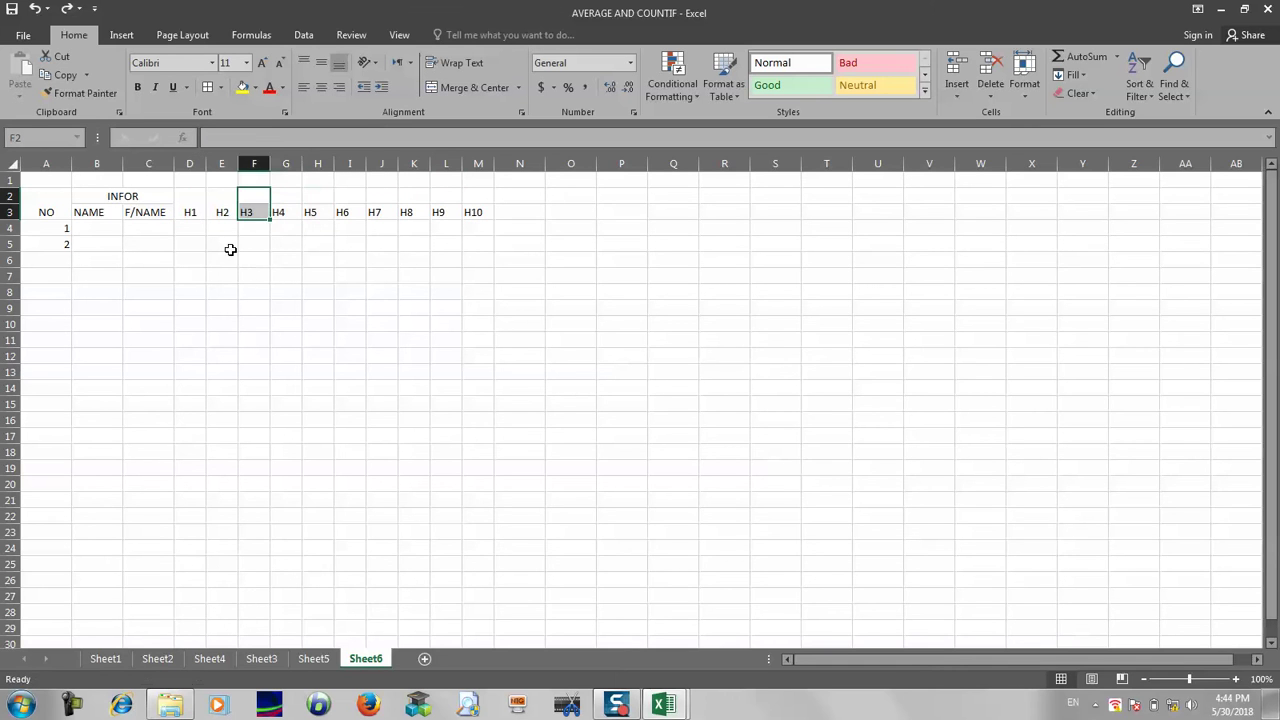
pyautogui.moveTo(199, 207); pyautogui.dragTo(490, 221)
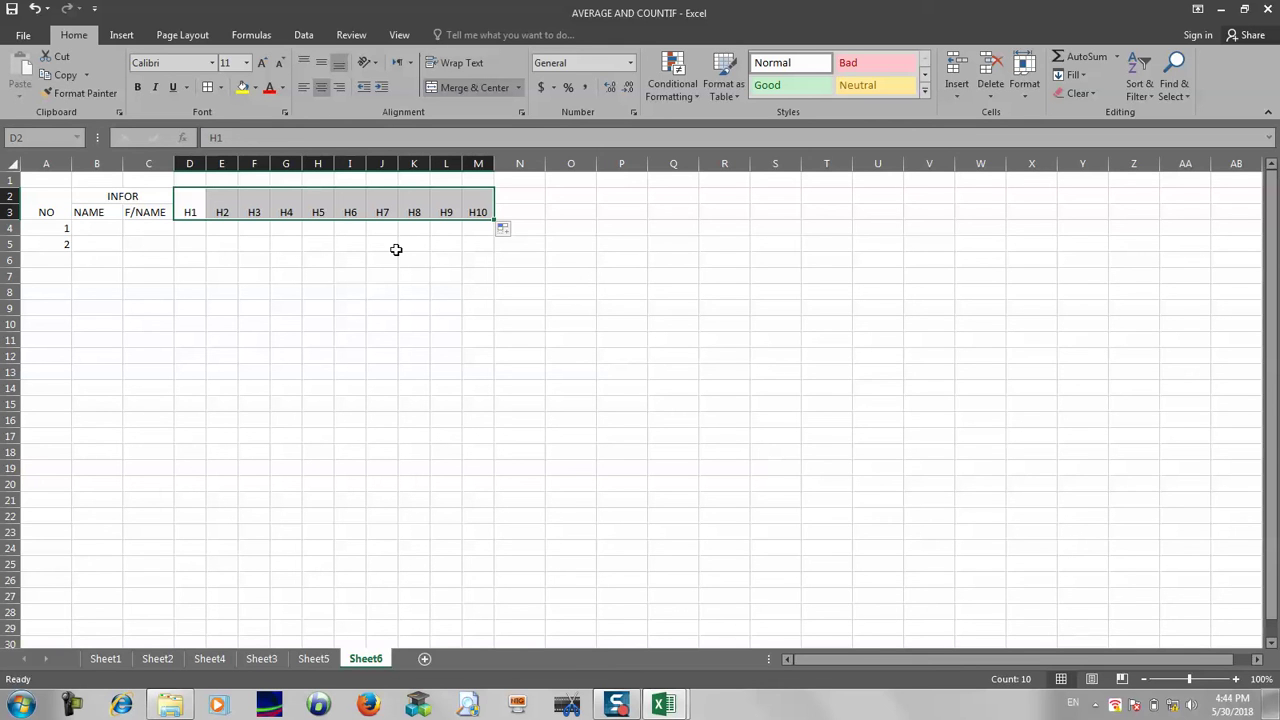
# Step: Apply All Borders to the table range A2:M17
pyautogui.moveTo(59, 197)
pyautogui.mouseDown()
pyautogui.moveTo(434, 354)
pyautogui.moveTo(480, 437)
pyautogui.mouseUp()
pyautogui.click(208, 87)
pyautogui.click(289, 370)
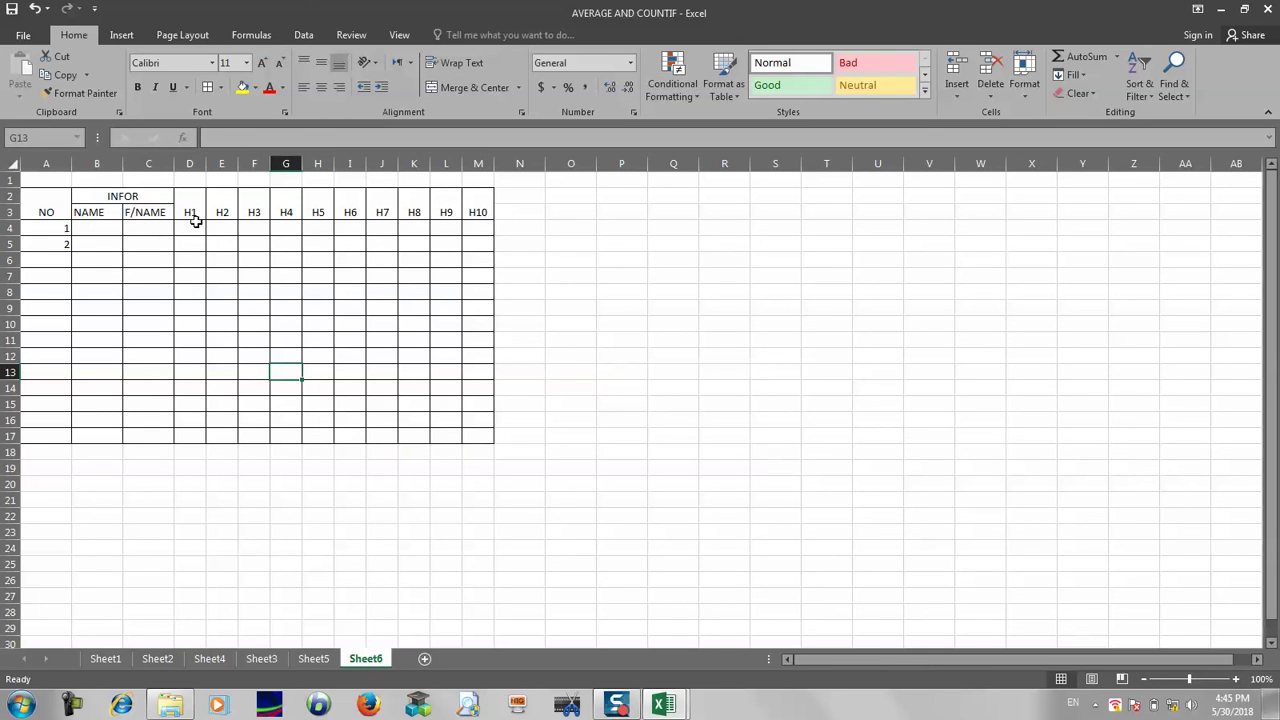
pyautogui.moveTo(192, 212); pyautogui.dragTo(273, 213)
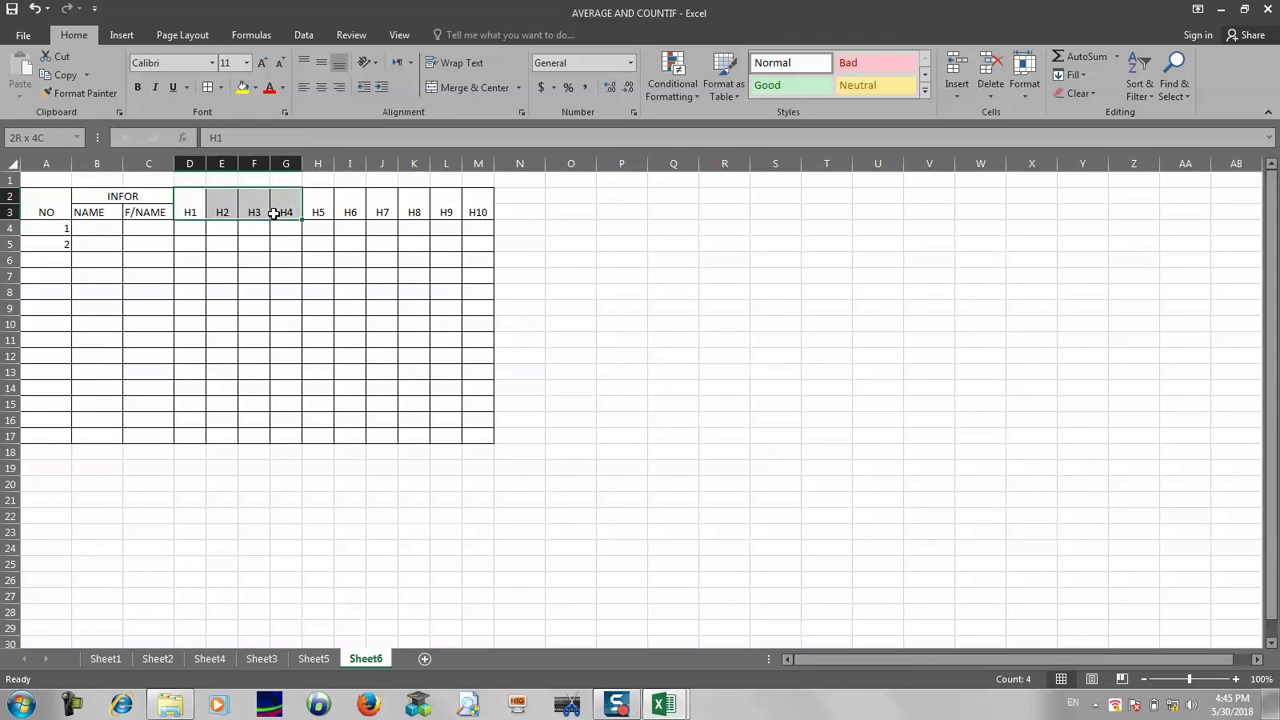
pyautogui.click(312, 266)
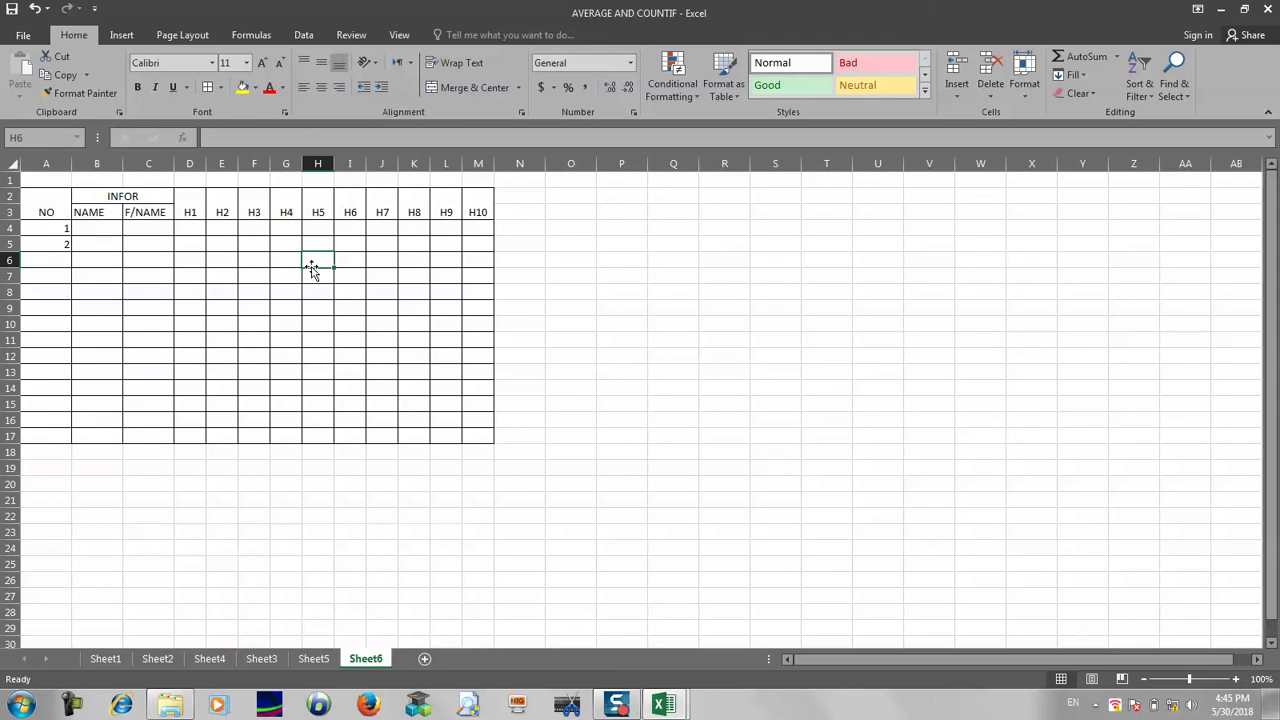
pyautogui.click(22, 35)
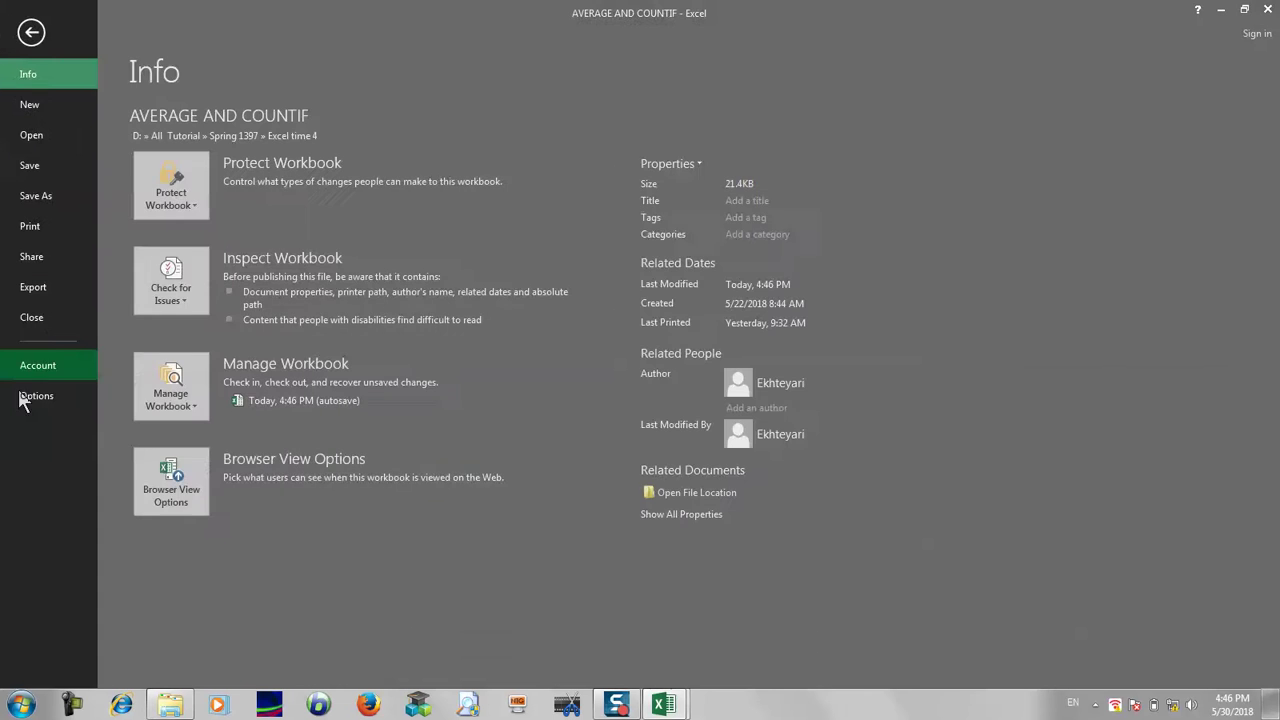
# Step: Open the Edit Custom Lists dialog from Excel's Advanced options
pyautogui.click(30, 396)
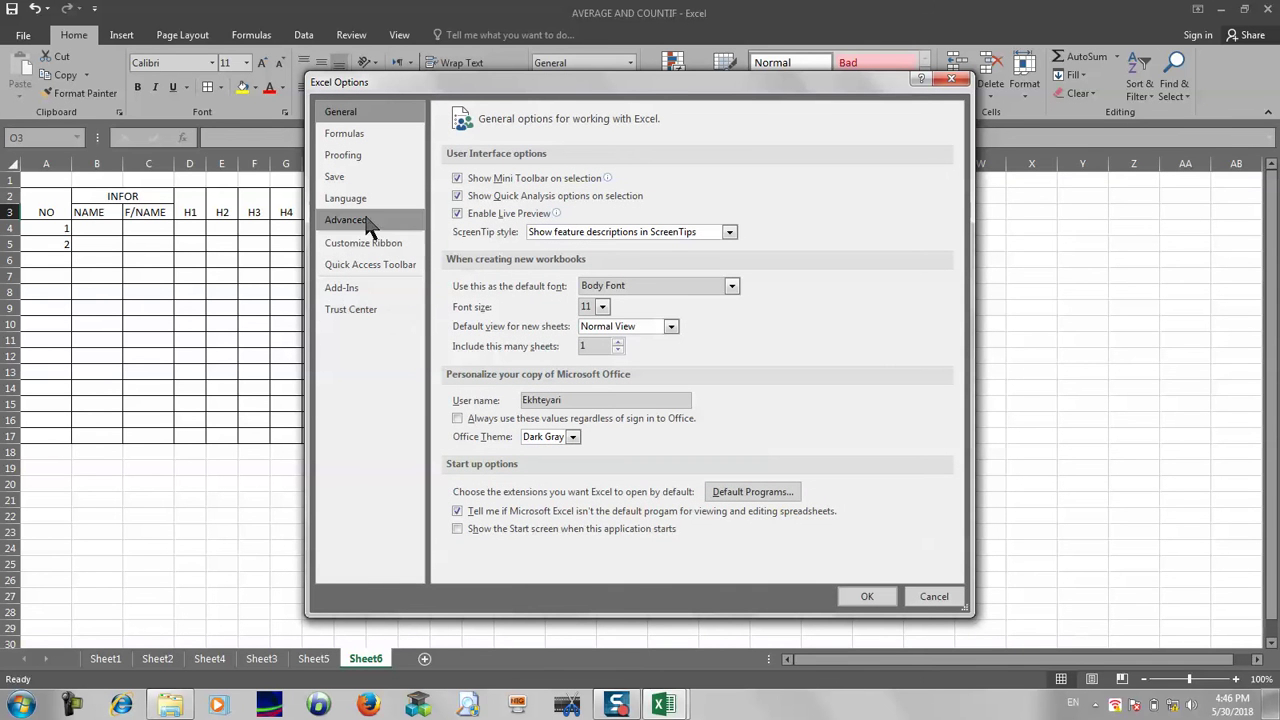
pyautogui.click(370, 220)
pyautogui.moveTo(957, 170); pyautogui.dragTo(946, 543)
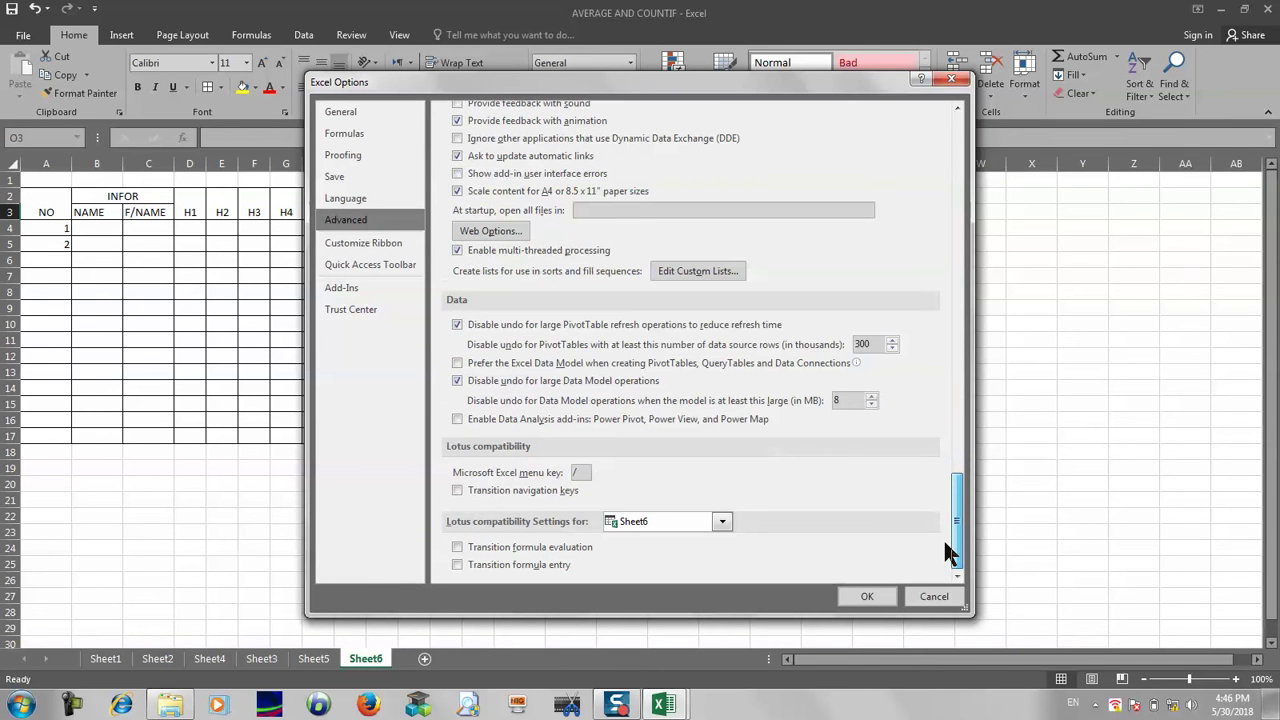
pyautogui.click(692, 273)
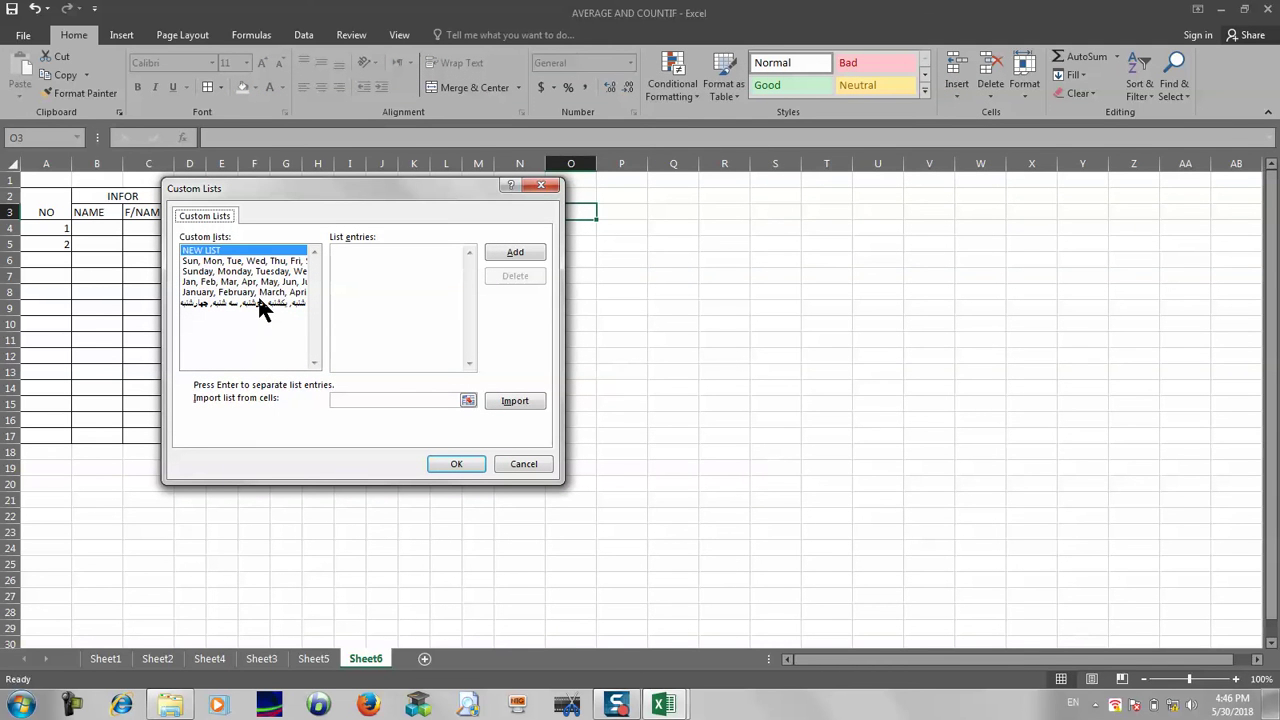
# Step: Browse the weekday, month and Persian weekday lists, then cancel both dialogs unchanged
pyautogui.click(258, 303)
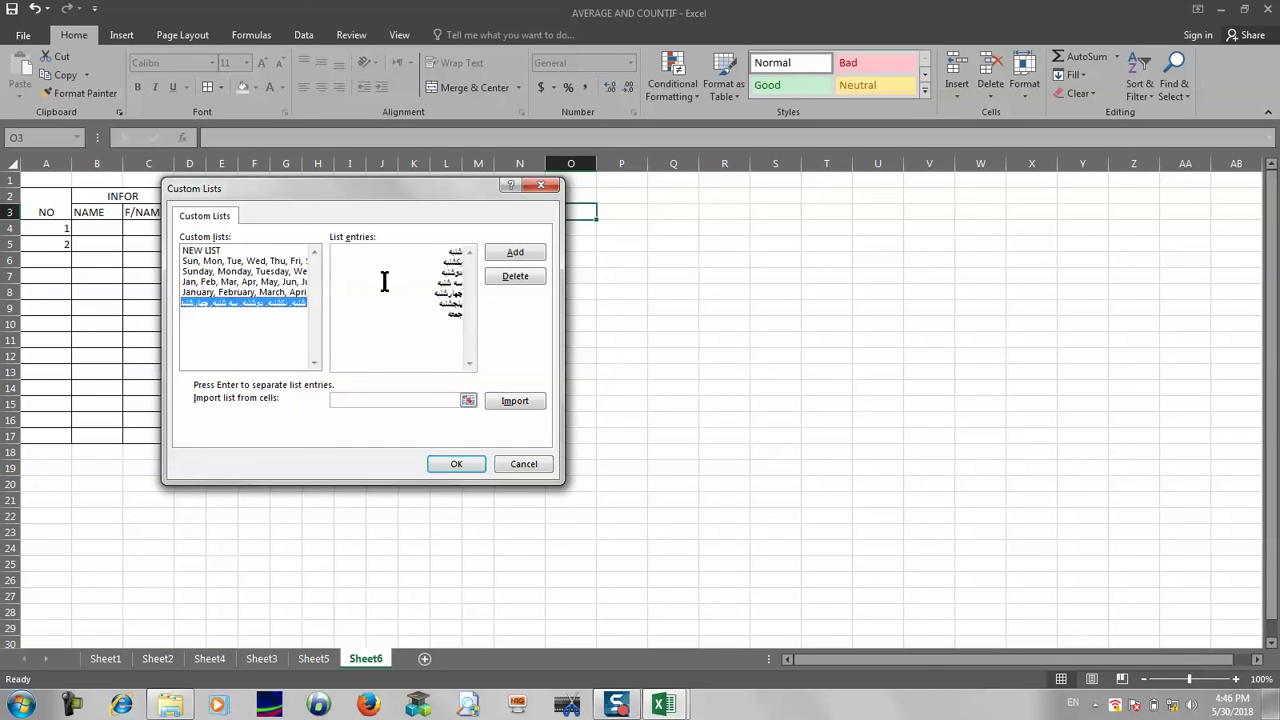
pyautogui.click(260, 292)
pyautogui.click(255, 281)
pyautogui.click(220, 260)
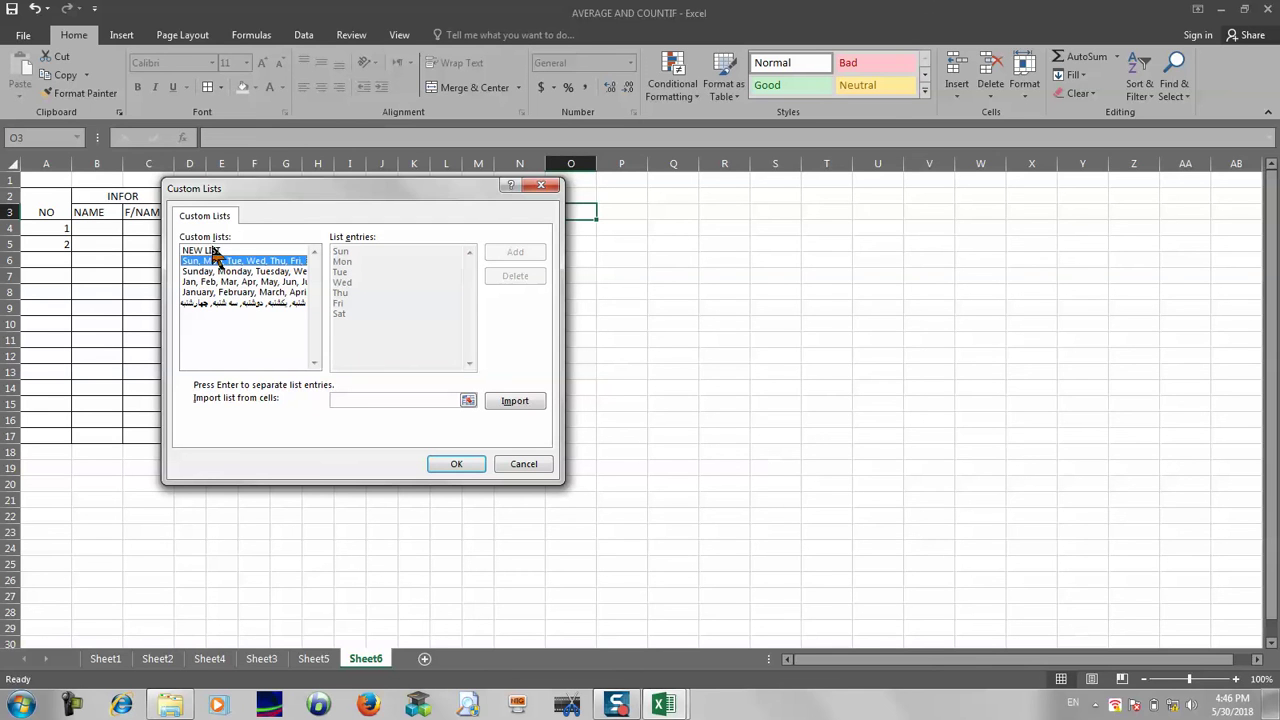
pyautogui.click(240, 272)
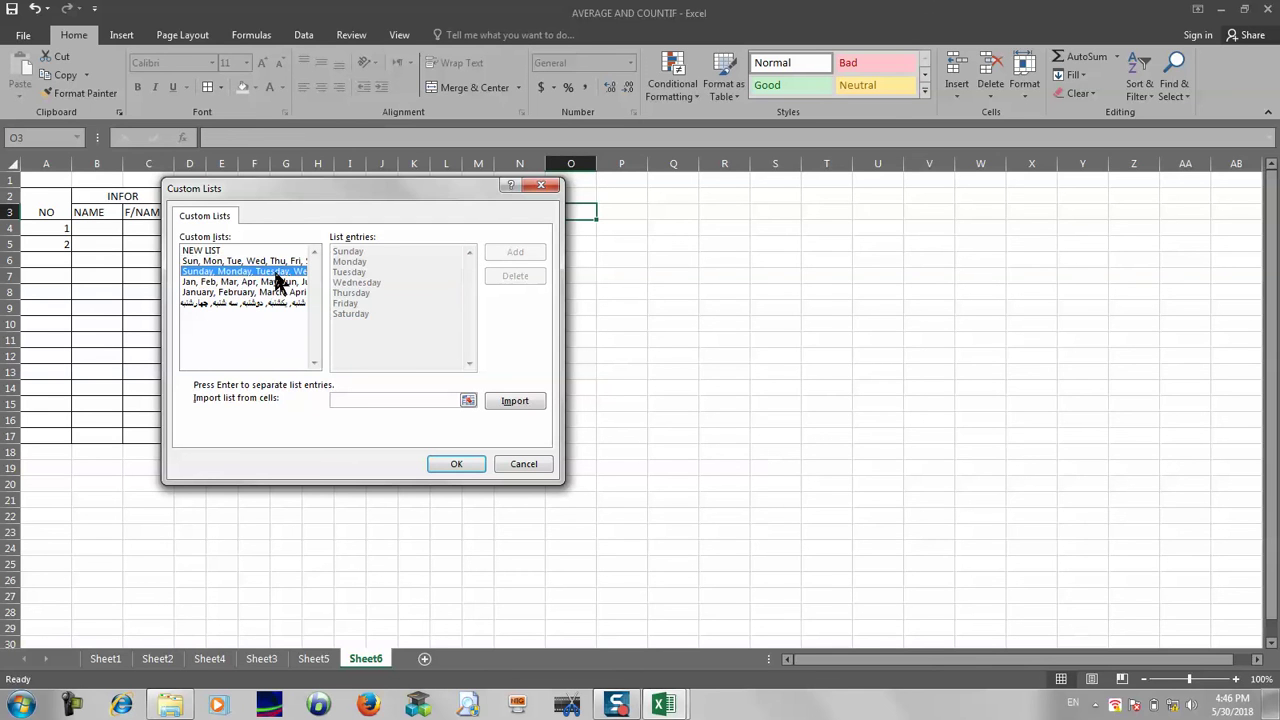
pyautogui.click(288, 282)
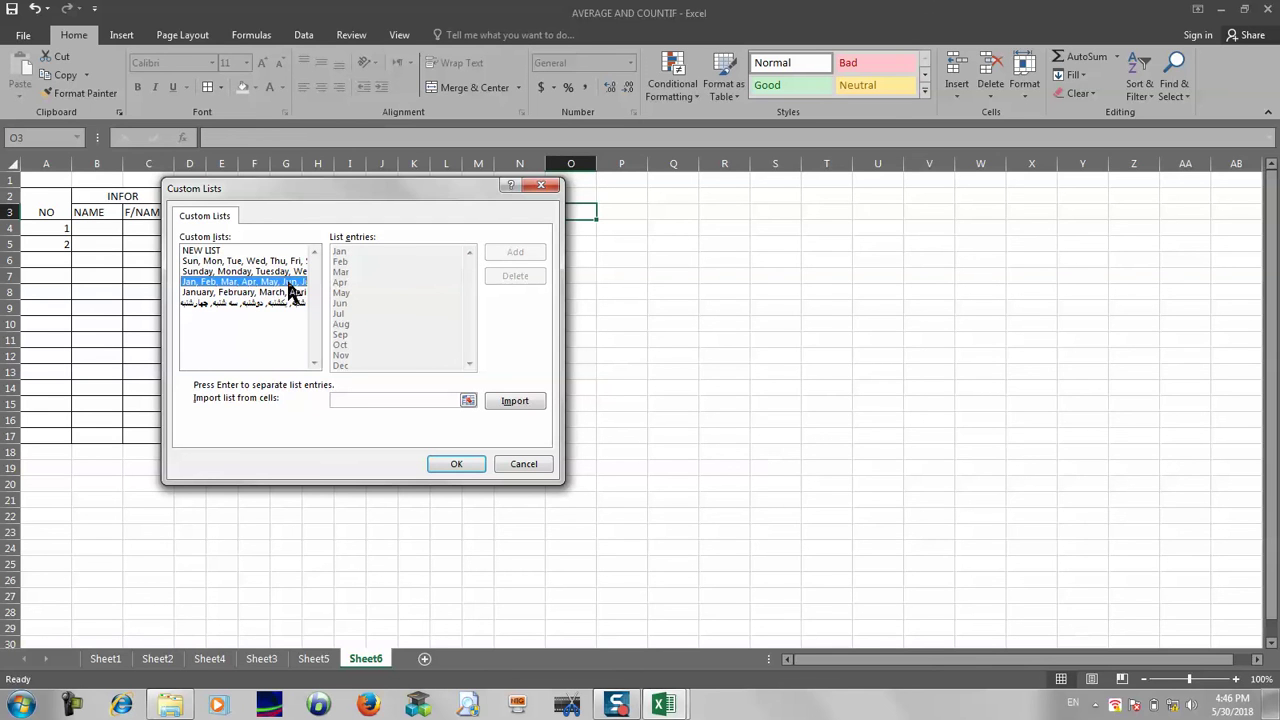
pyautogui.click(262, 292)
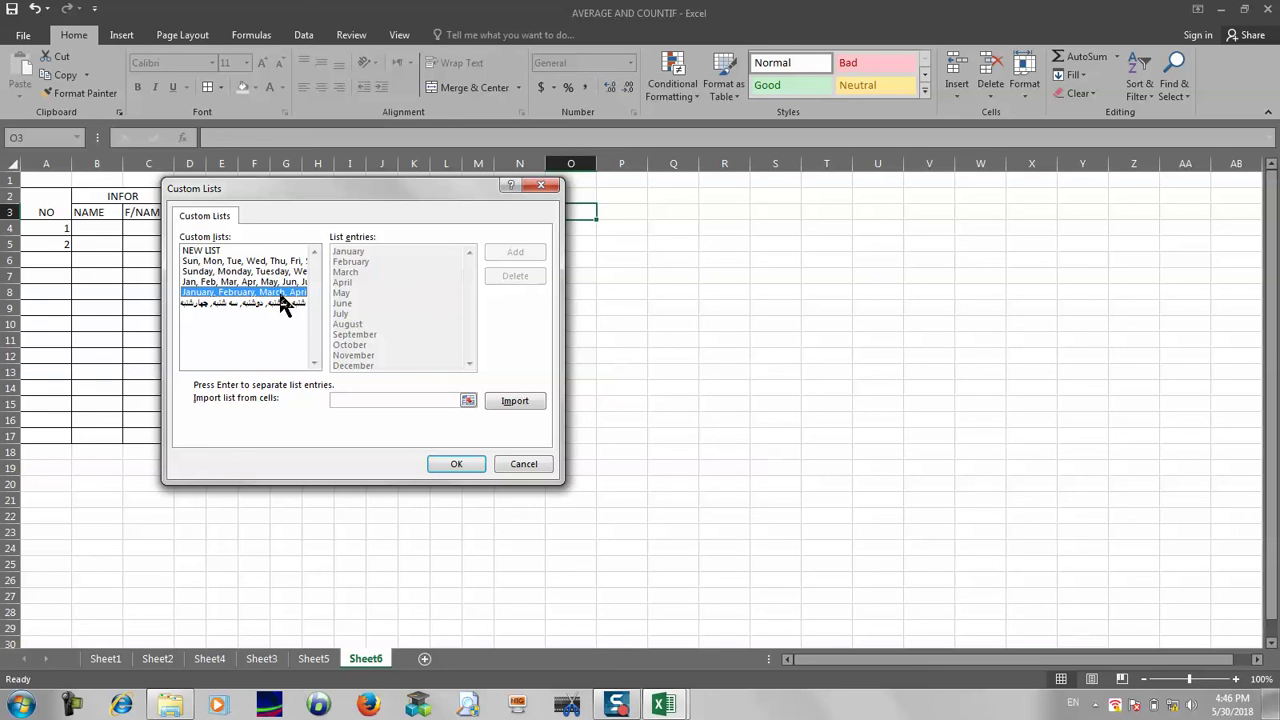
pyautogui.click(264, 302)
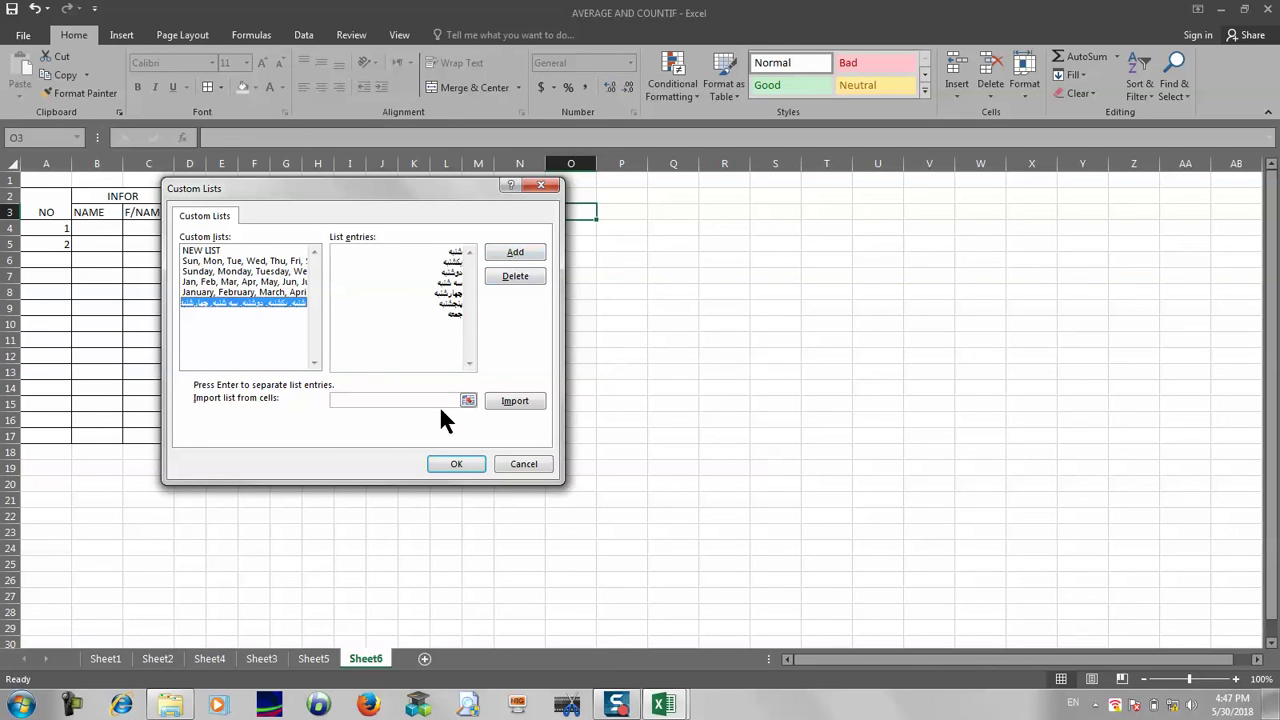
pyautogui.click(517, 468)
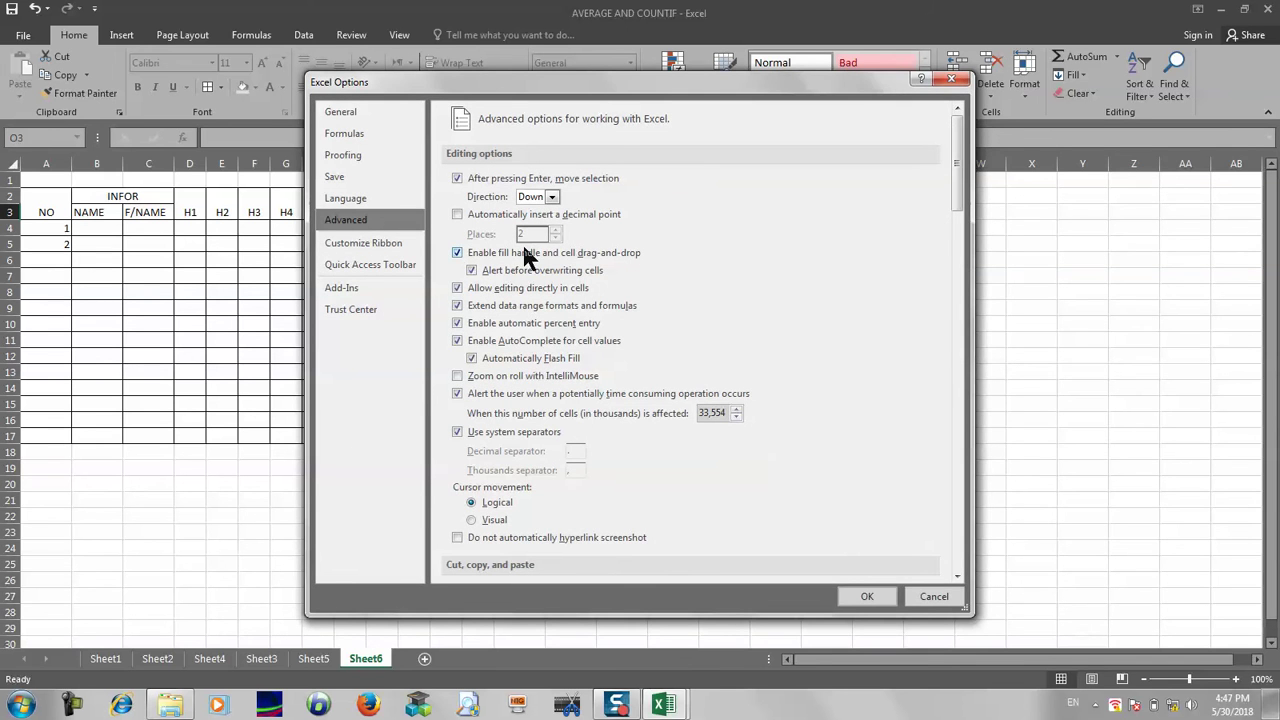
pyautogui.click(932, 596)
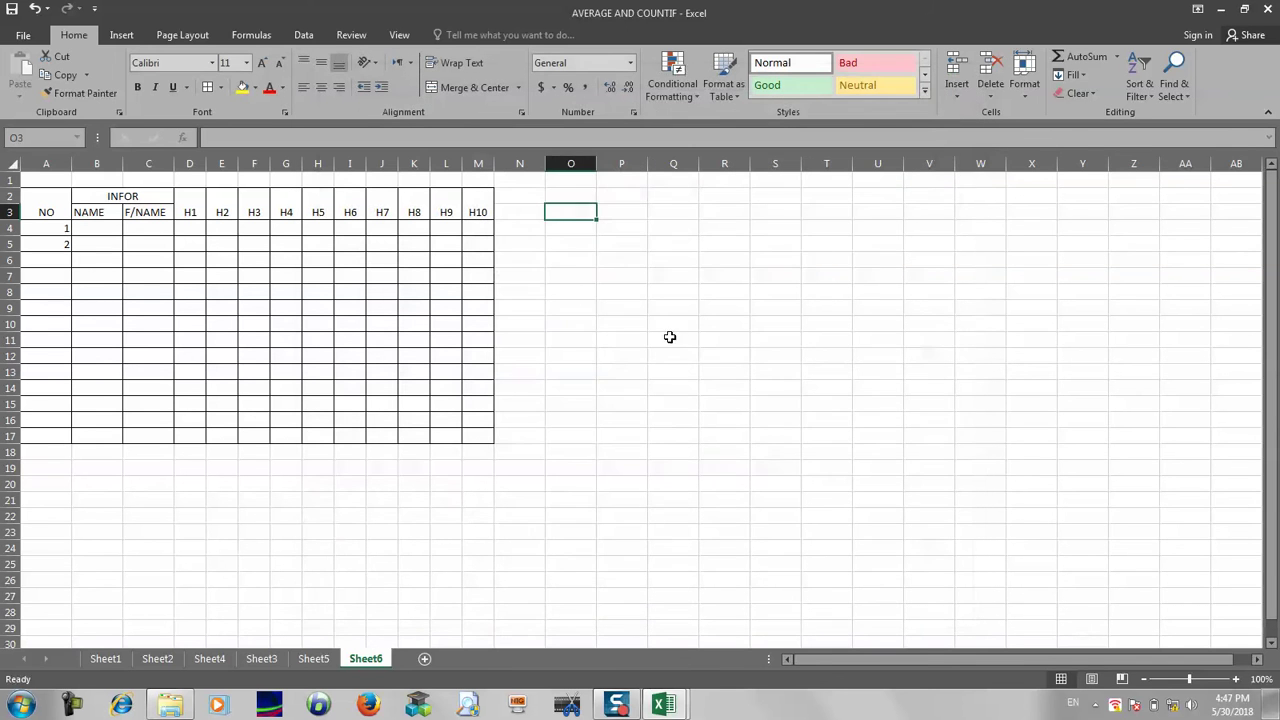
# Step: Merge N2:N3 into an AVERAGE header and add All Borders down N2:N17
pyautogui.moveTo(521, 195); pyautogui.dragTo(523, 213)
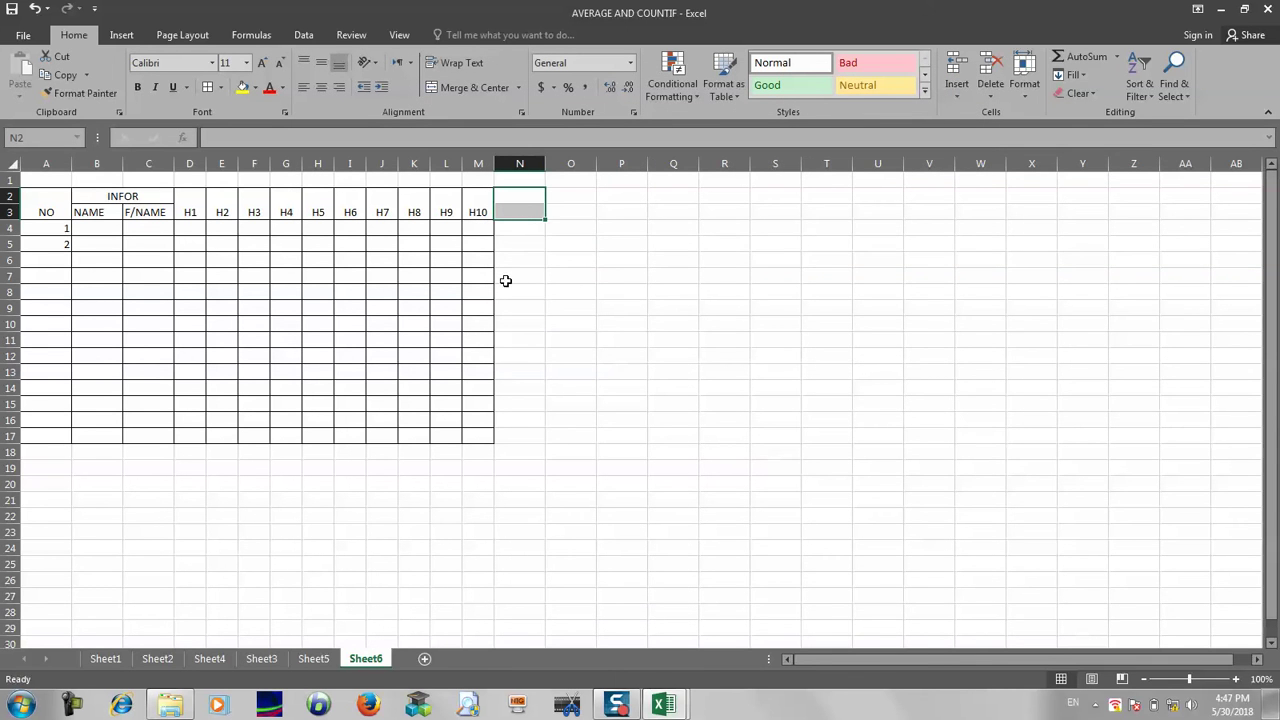
pyautogui.click(522, 199)
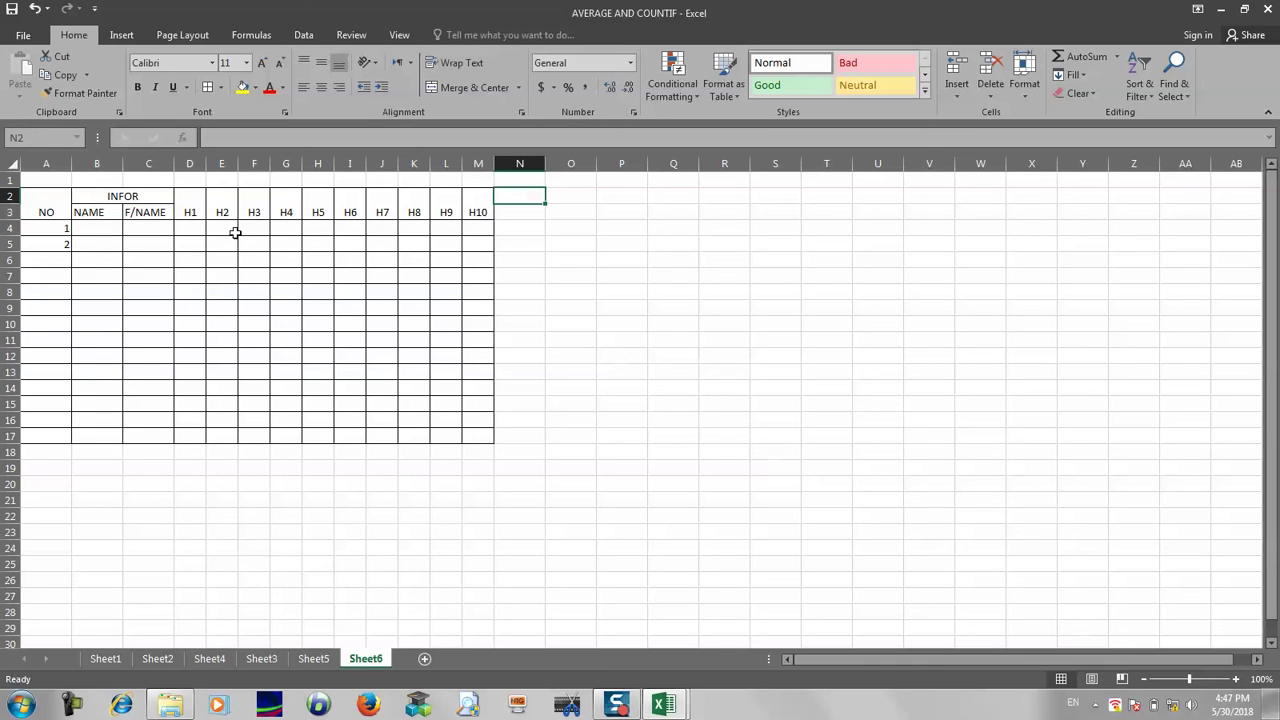
pyautogui.click(185, 230)
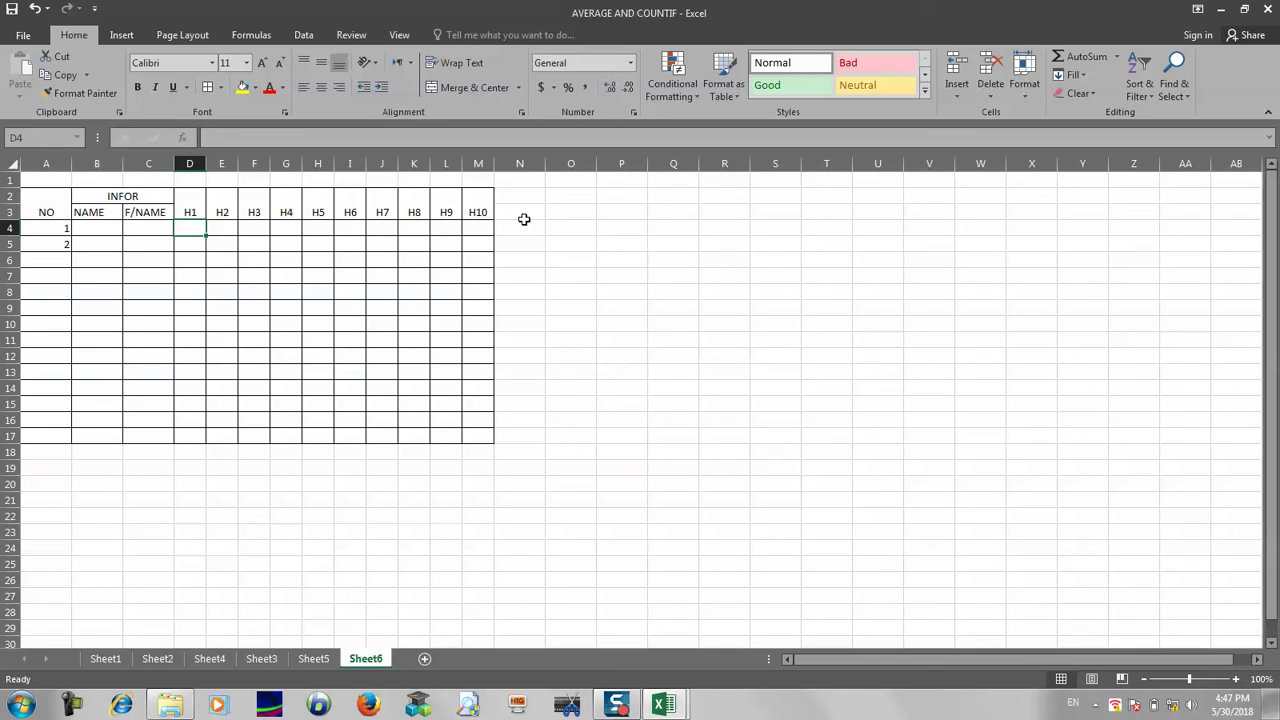
pyautogui.moveTo(520, 196); pyautogui.dragTo(518, 212)
pyautogui.click(450, 87)
pyautogui.write('AVEAGE')
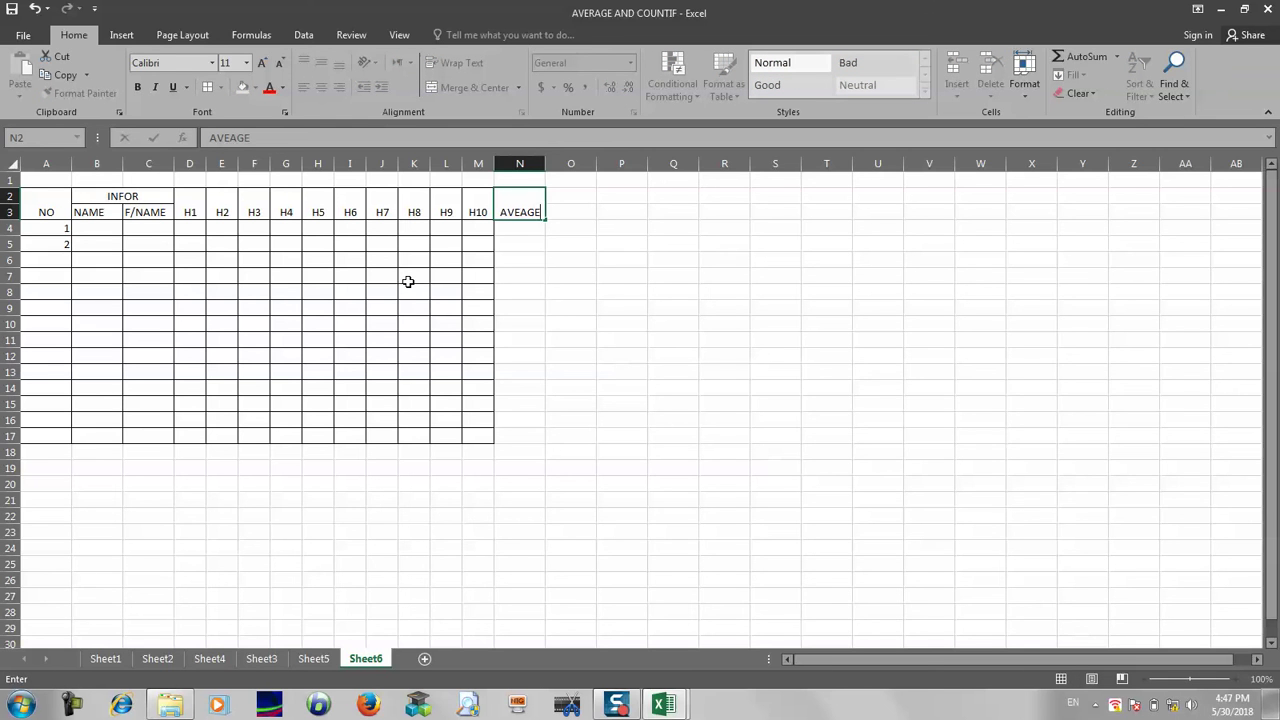
pyautogui.press('BackSpace')
pyautogui.press('BackSpace')
pyautogui.write('RAG')
pyautogui.write('E')
pyautogui.press('Return')
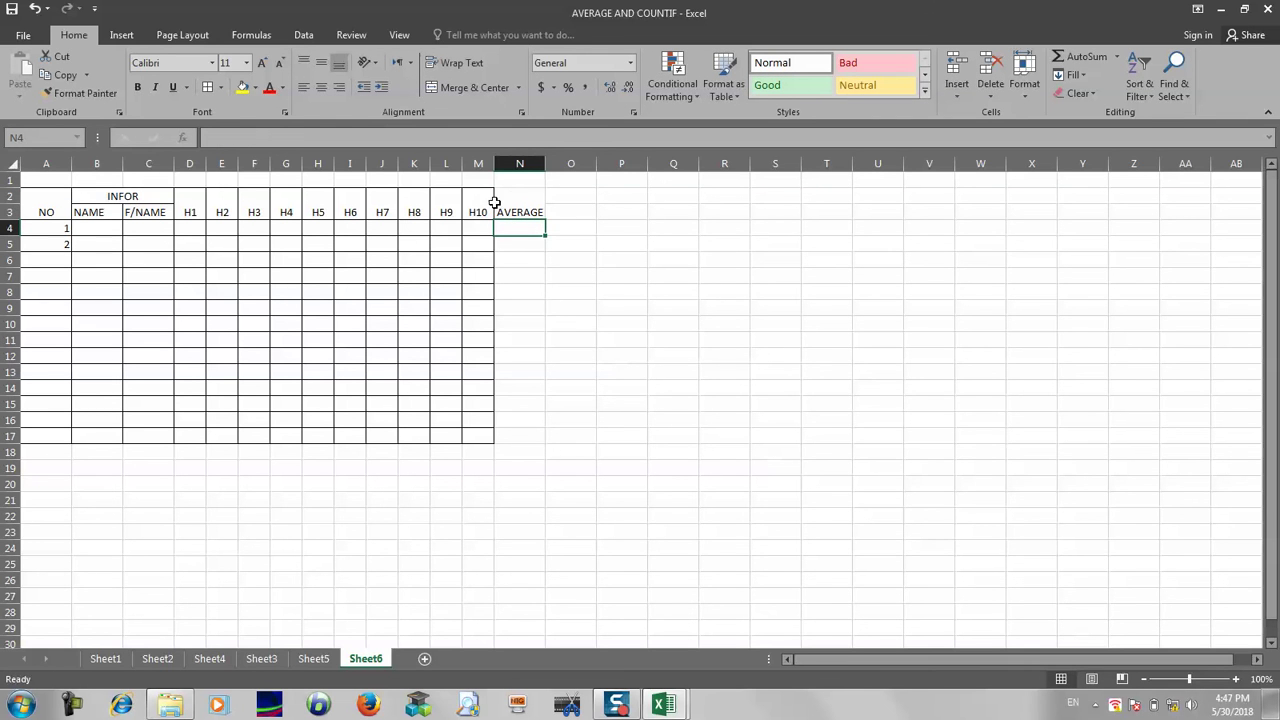
pyautogui.moveTo(511, 198); pyautogui.dragTo(516, 434)
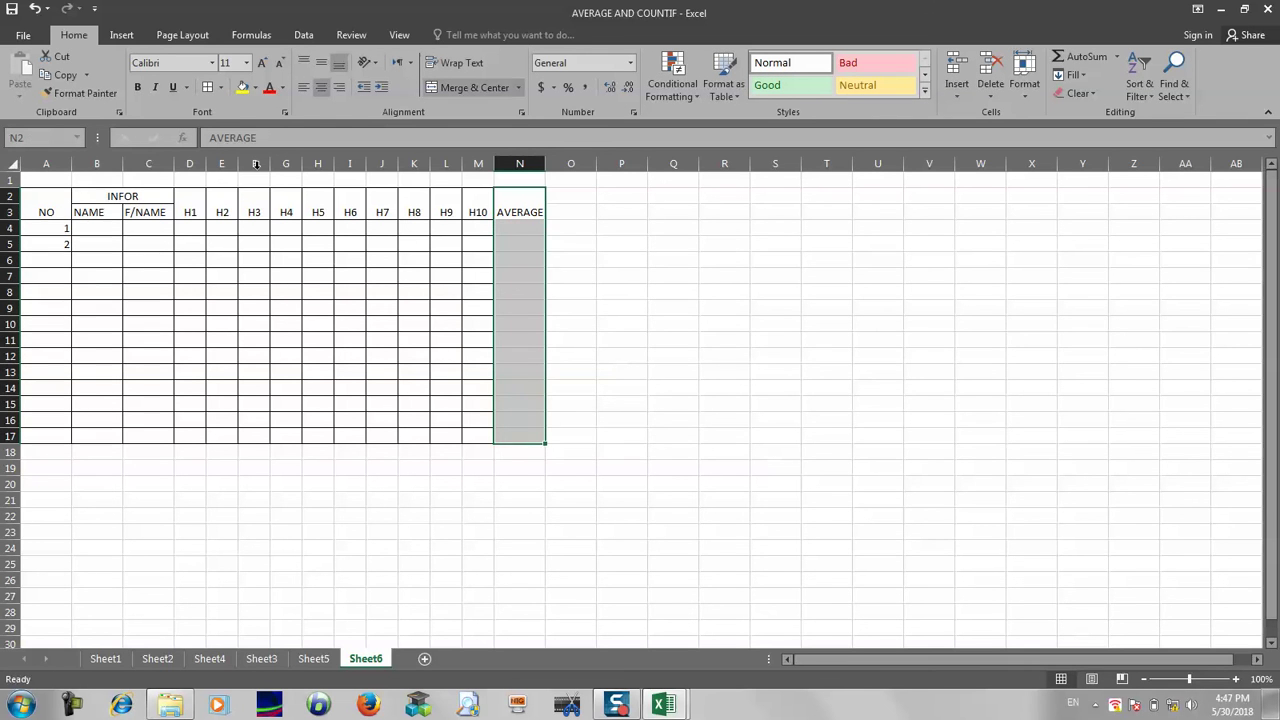
pyautogui.click(508, 229)
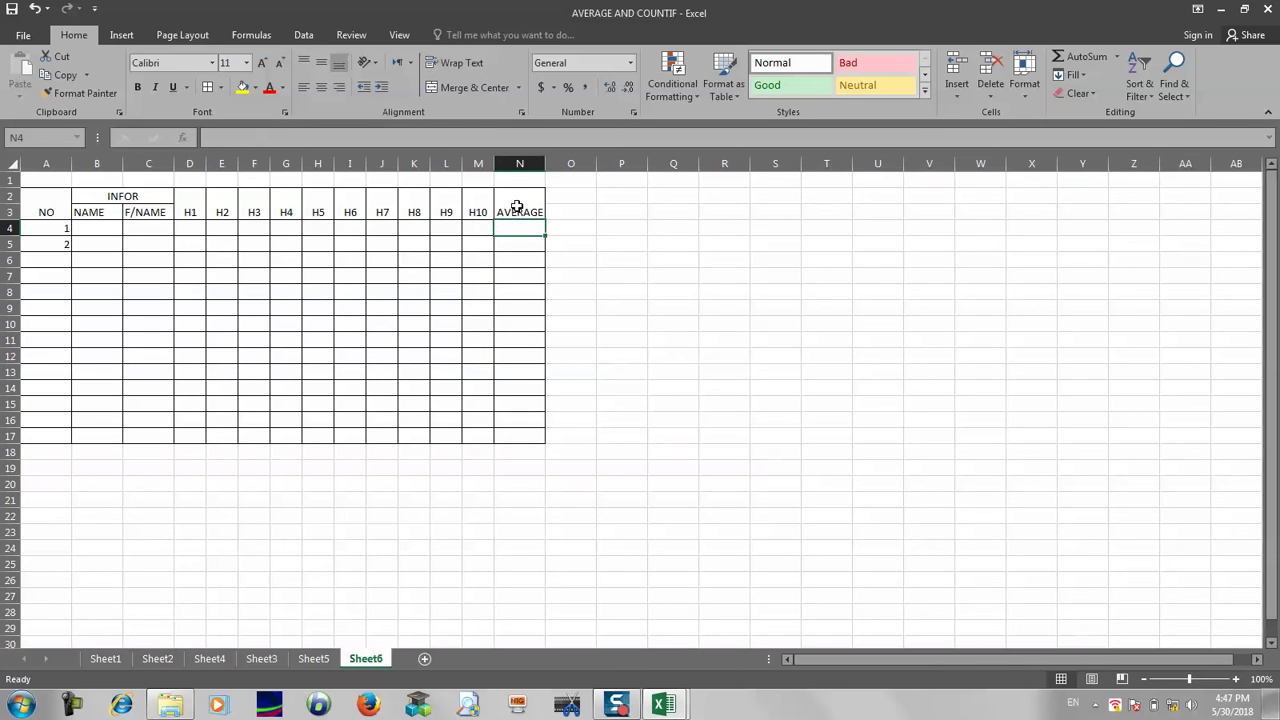
# Step: Enter the first student's name and first name in B4 and C4
pyautogui.click(193, 226)
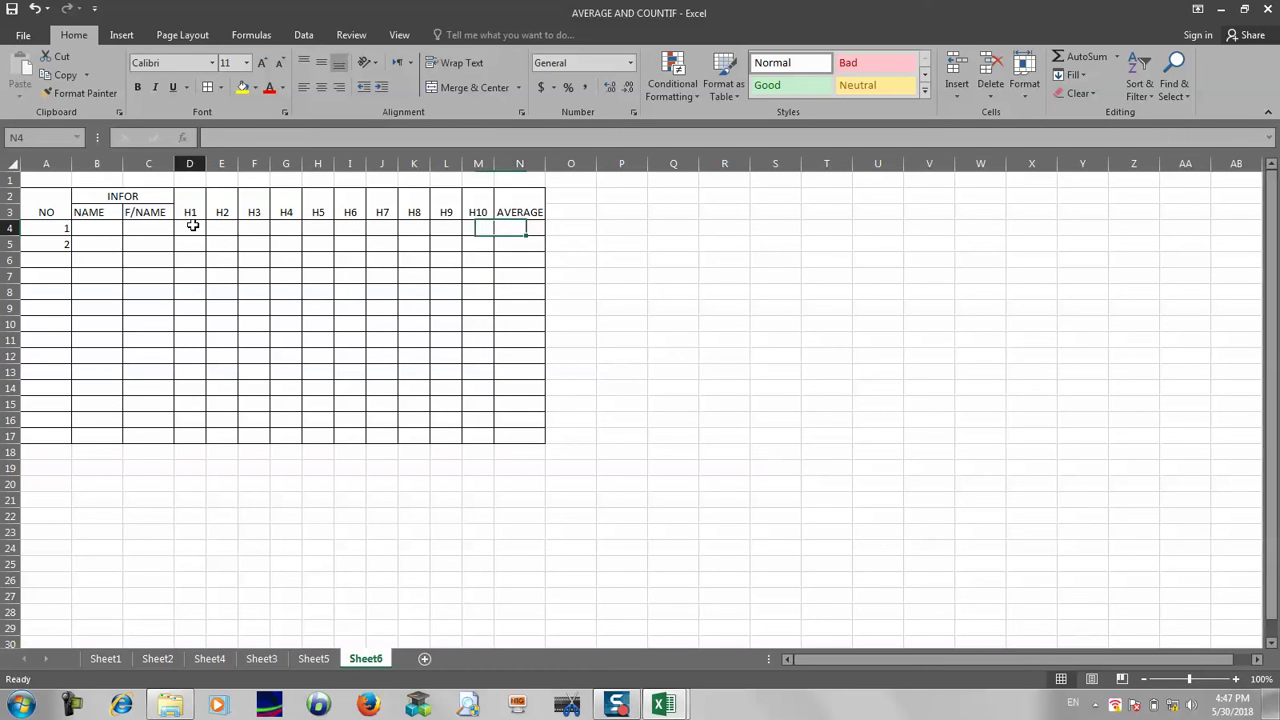
pyautogui.click(97, 227)
pyautogui.write('NEMAT')
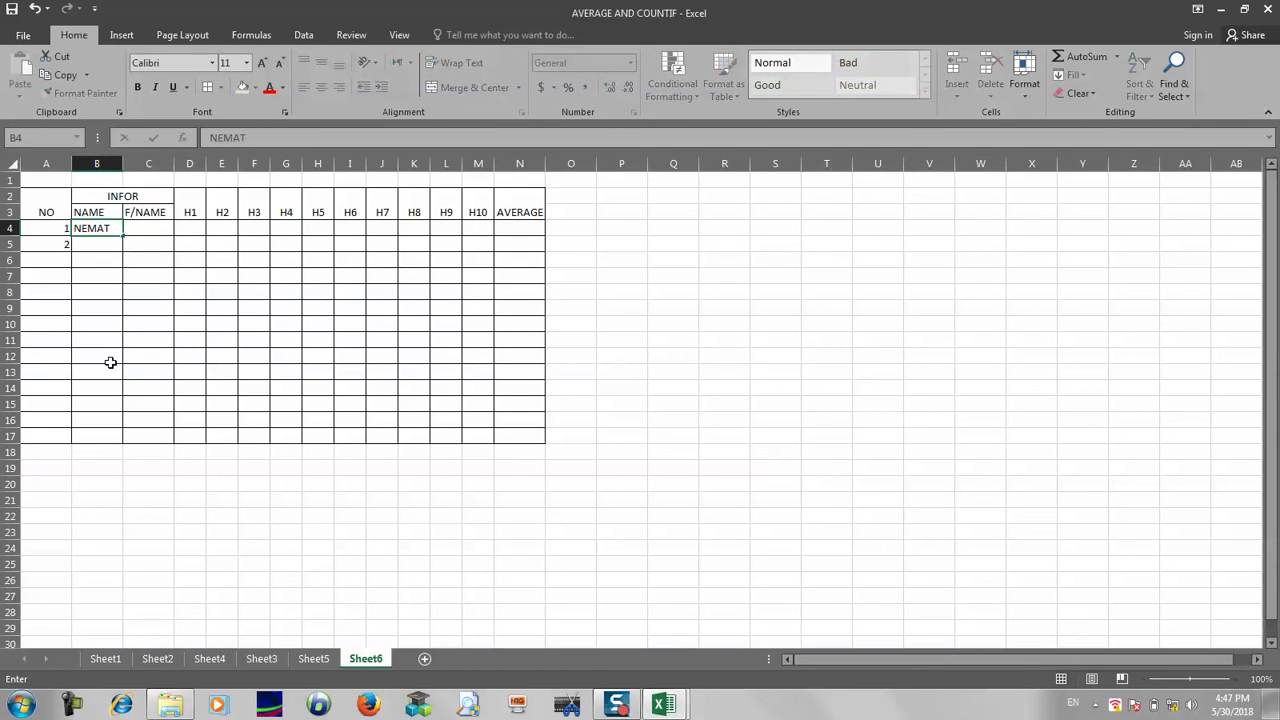
pyautogui.press('Tab')
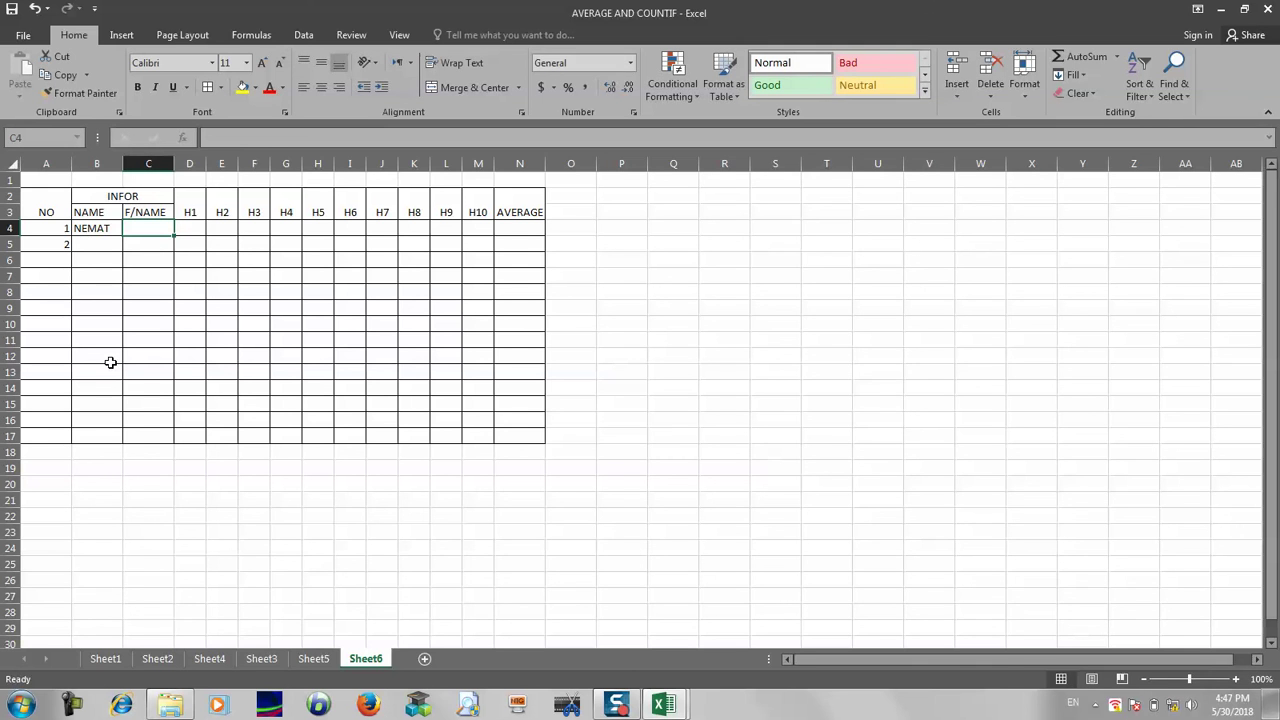
pyautogui.write('K')
pyautogui.press('Tab')
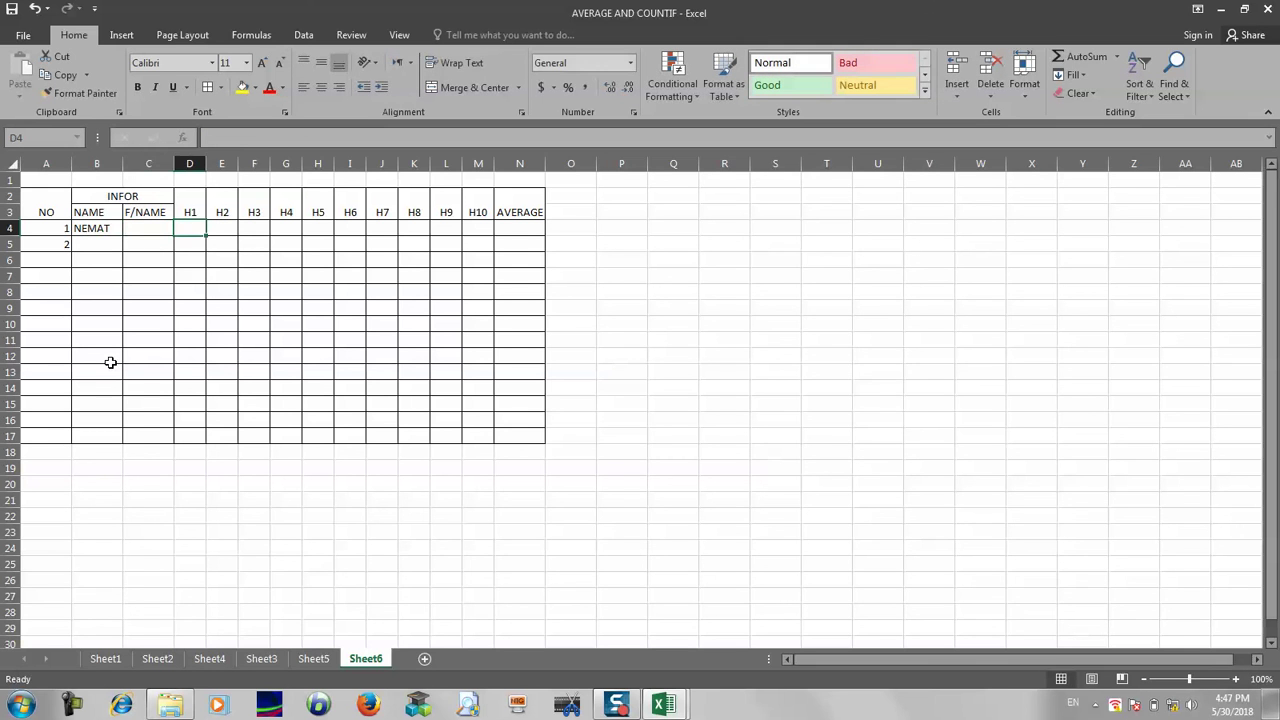
# Step: Enter homework scores 20, 20, 20, 0, 0, 2, 10 into D4:J4
pyautogui.write('20')
pyautogui.press('Tab')
pyautogui.write('20')
pyautogui.press('Tab')
pyautogui.write('2')
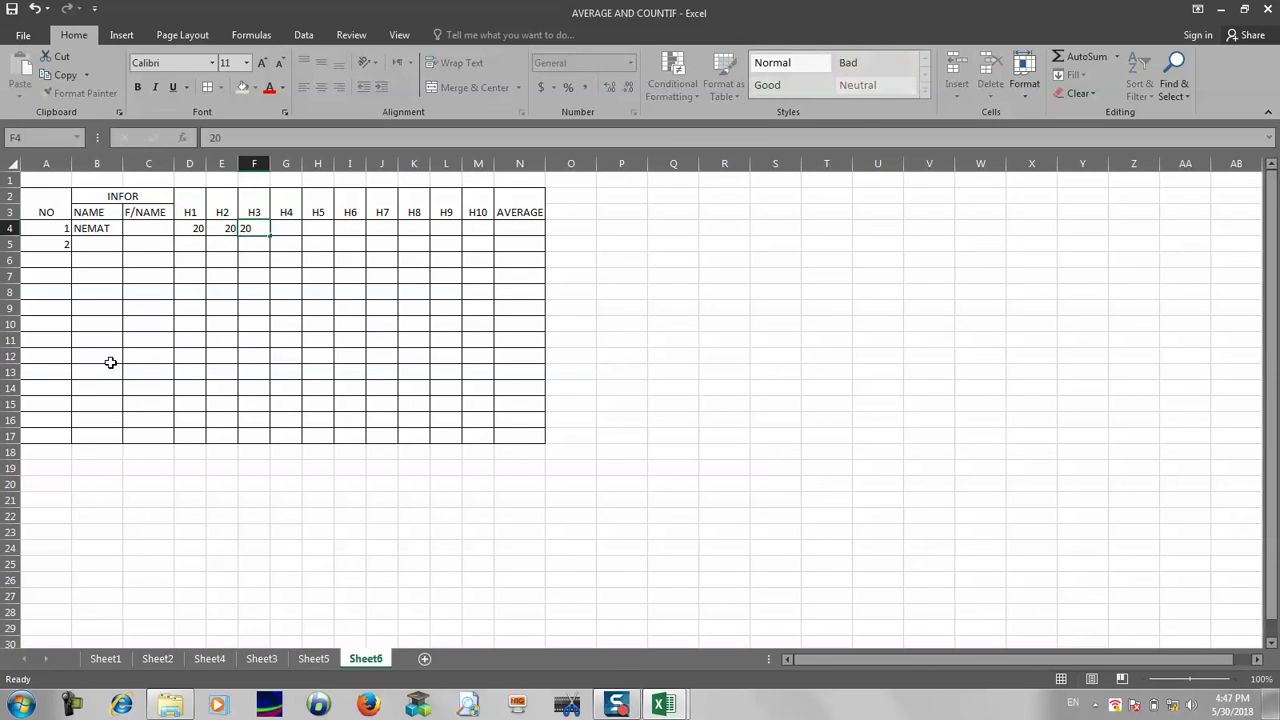
pyautogui.write('0')
pyautogui.press('Tab')
pyautogui.write('0')
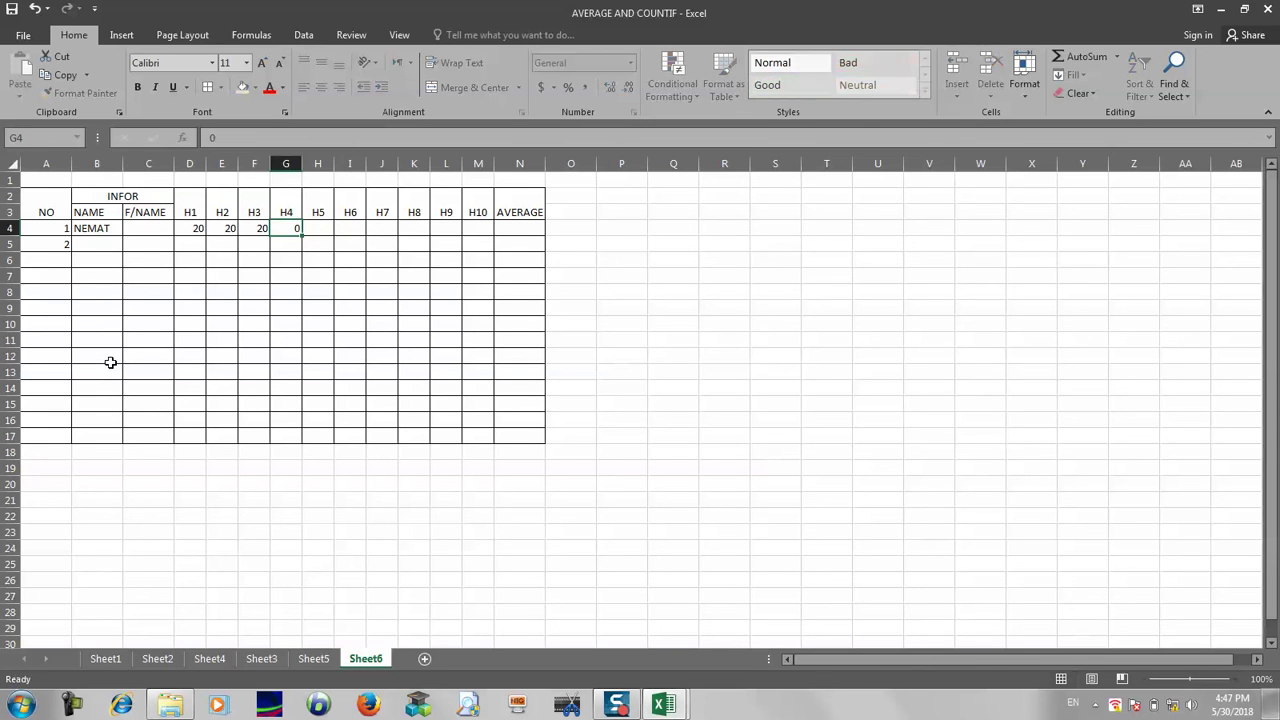
pyautogui.press('Tab')
pyautogui.write('0')
pyautogui.press('Tab')
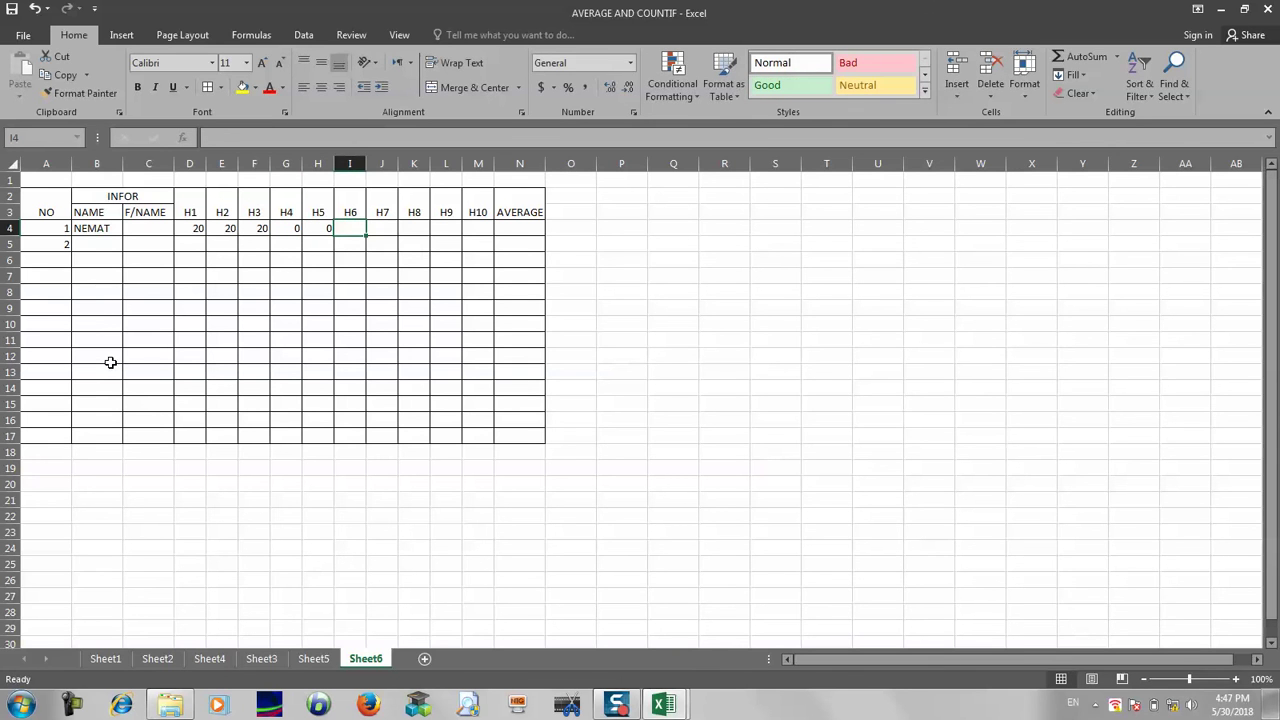
pyautogui.write('2')
pyautogui.press('Tab')
pyautogui.write('10')
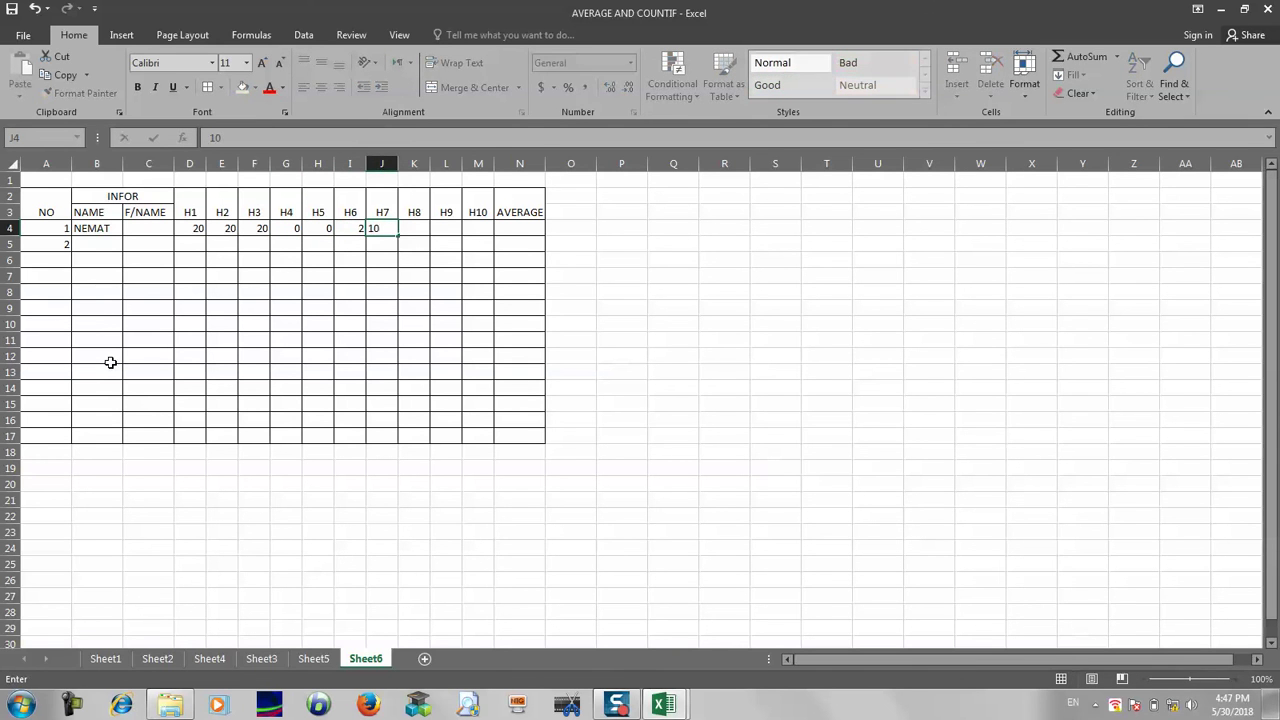
pyautogui.press('Tab')
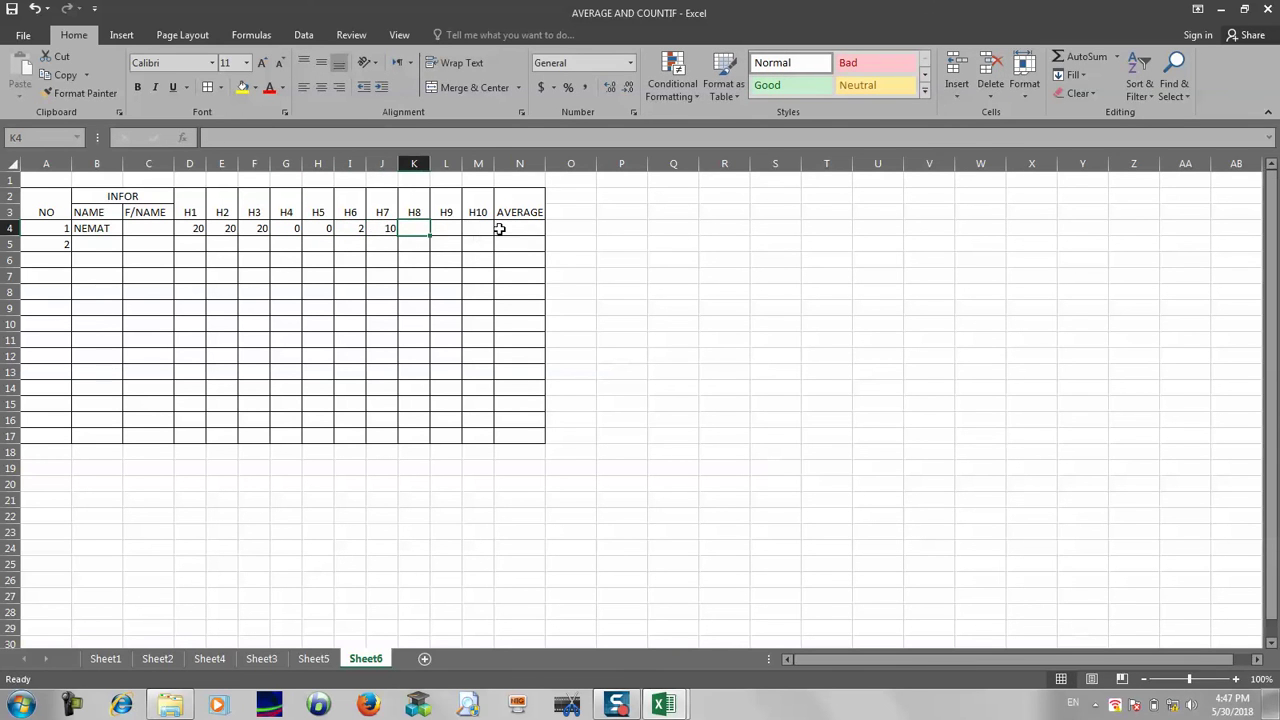
pyautogui.click(501, 234)
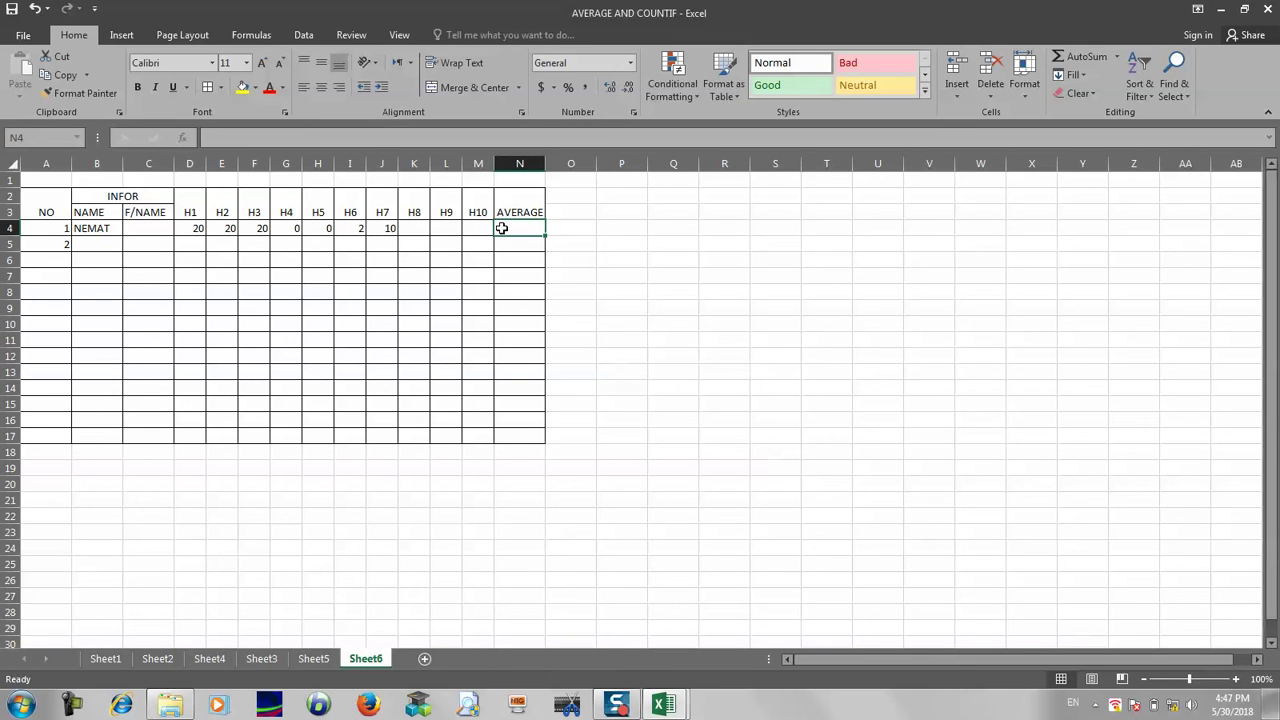
pyautogui.rightClick(501, 228)
# Step: Rename the N2 header to TOTAL and AutoSum row 4 into N4, giving 72
pyautogui.click(510, 211)
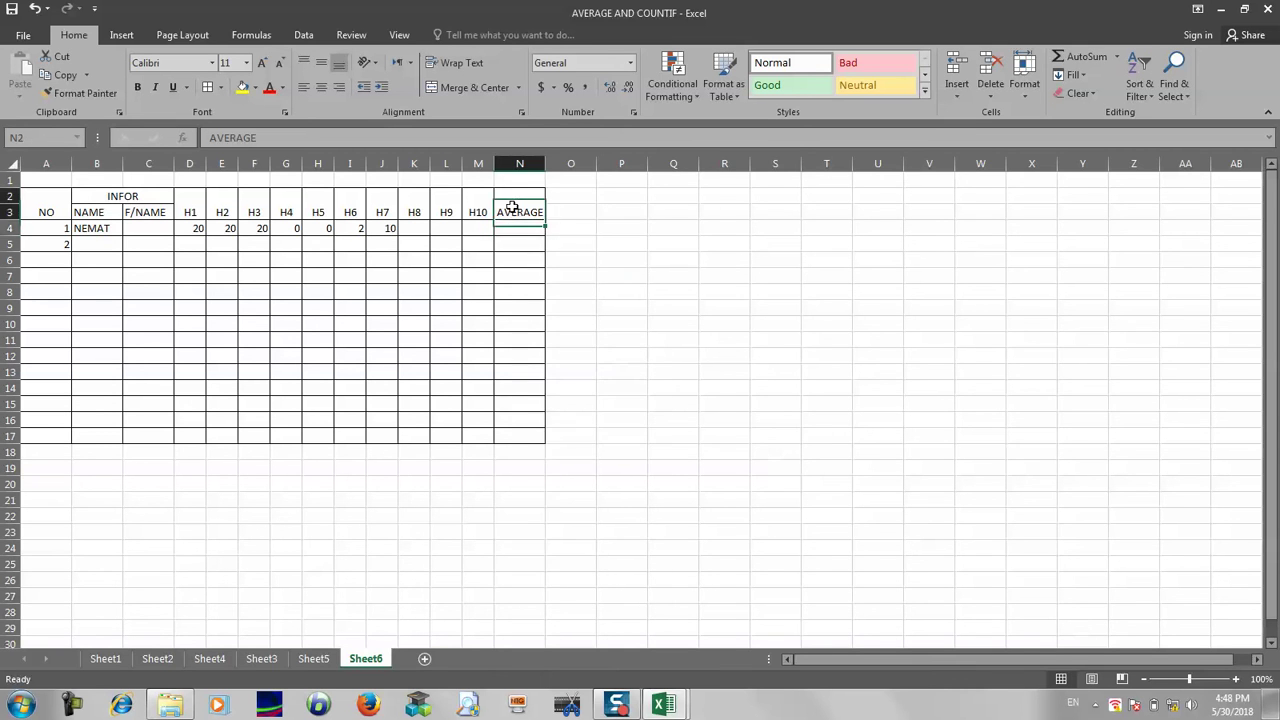
pyautogui.write('TOATL')
pyautogui.press('BackSpace')
pyautogui.press('BackSpace')
pyautogui.write('L')
pyautogui.press('Return')
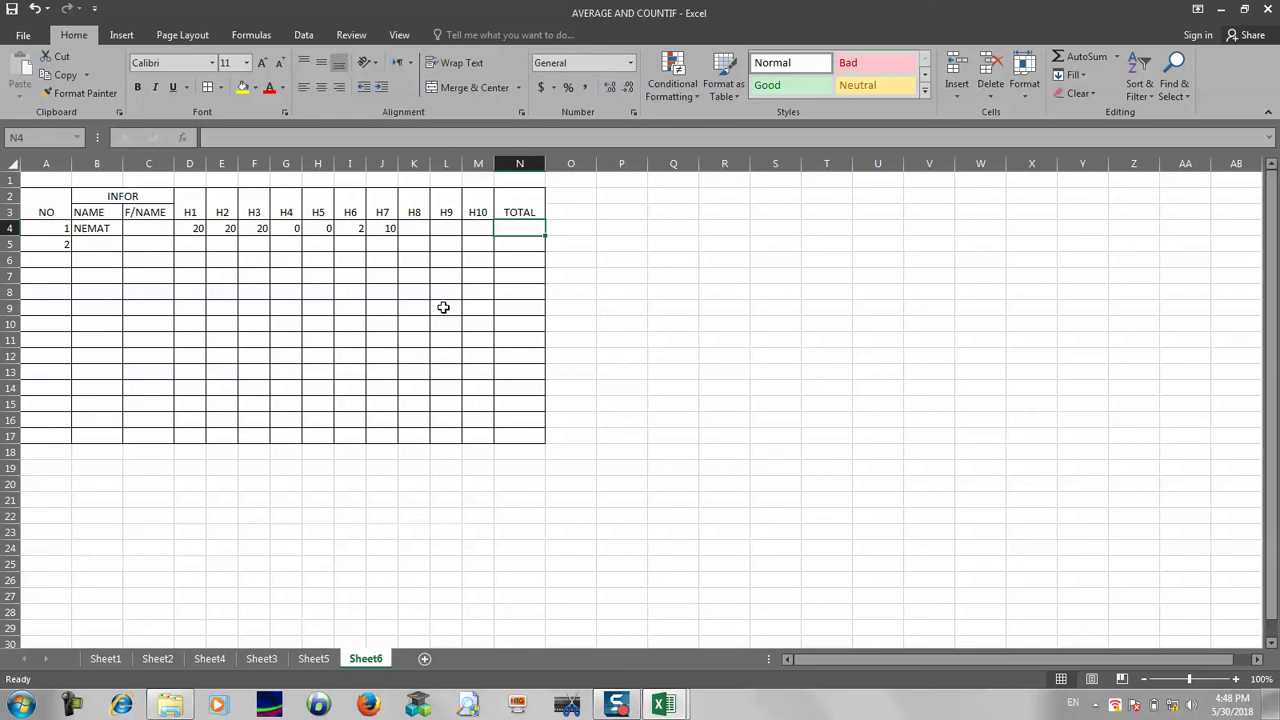
pyautogui.hotkey('alt', '=')
pyautogui.press('Return')
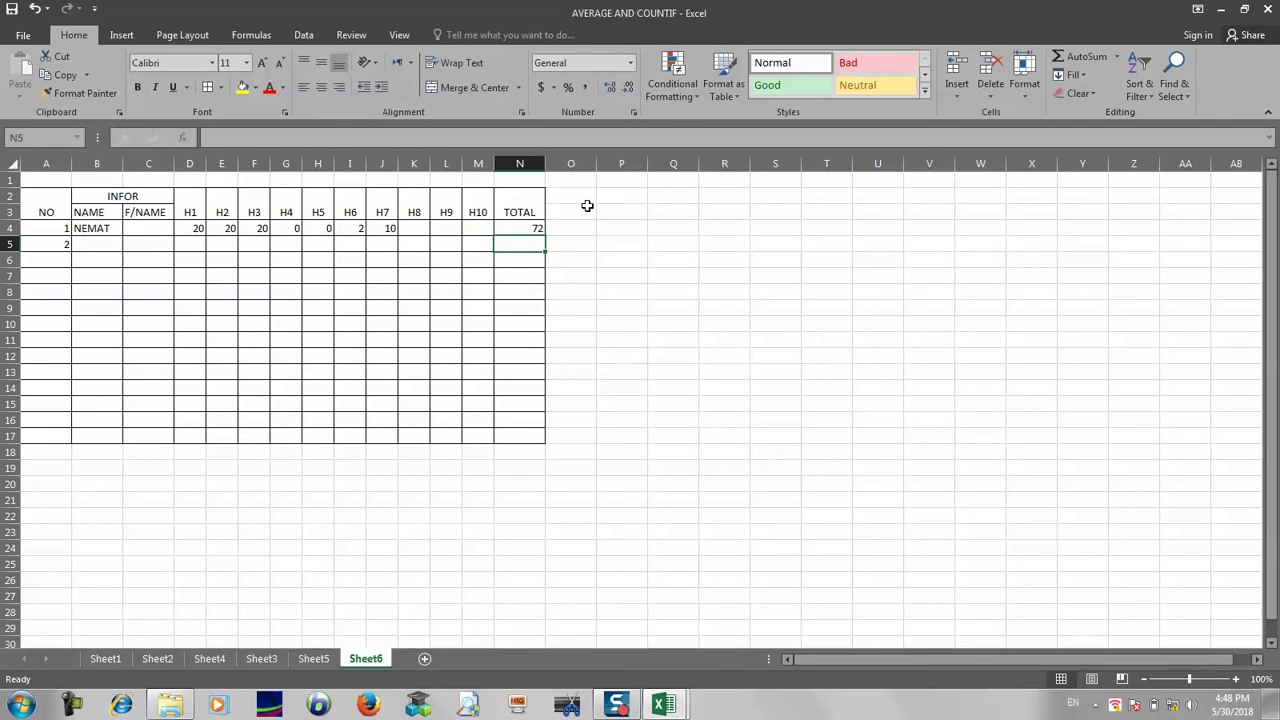
# Step: Add a merged AVERAGE header in O2:O3 with borders down to O17
pyautogui.moveTo(570, 196); pyautogui.dragTo(570, 210)
pyautogui.click(468, 87)
pyautogui.write('AV')
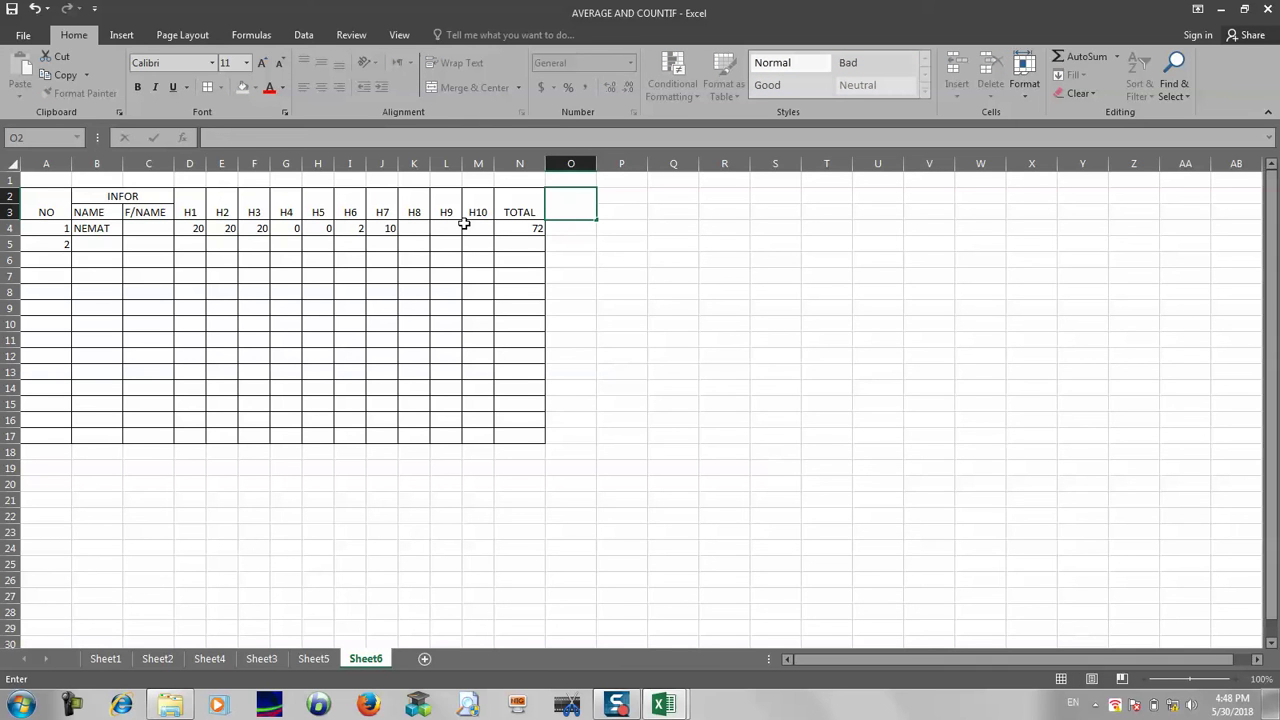
pyautogui.write('ERAGE')
pyautogui.press('Return')
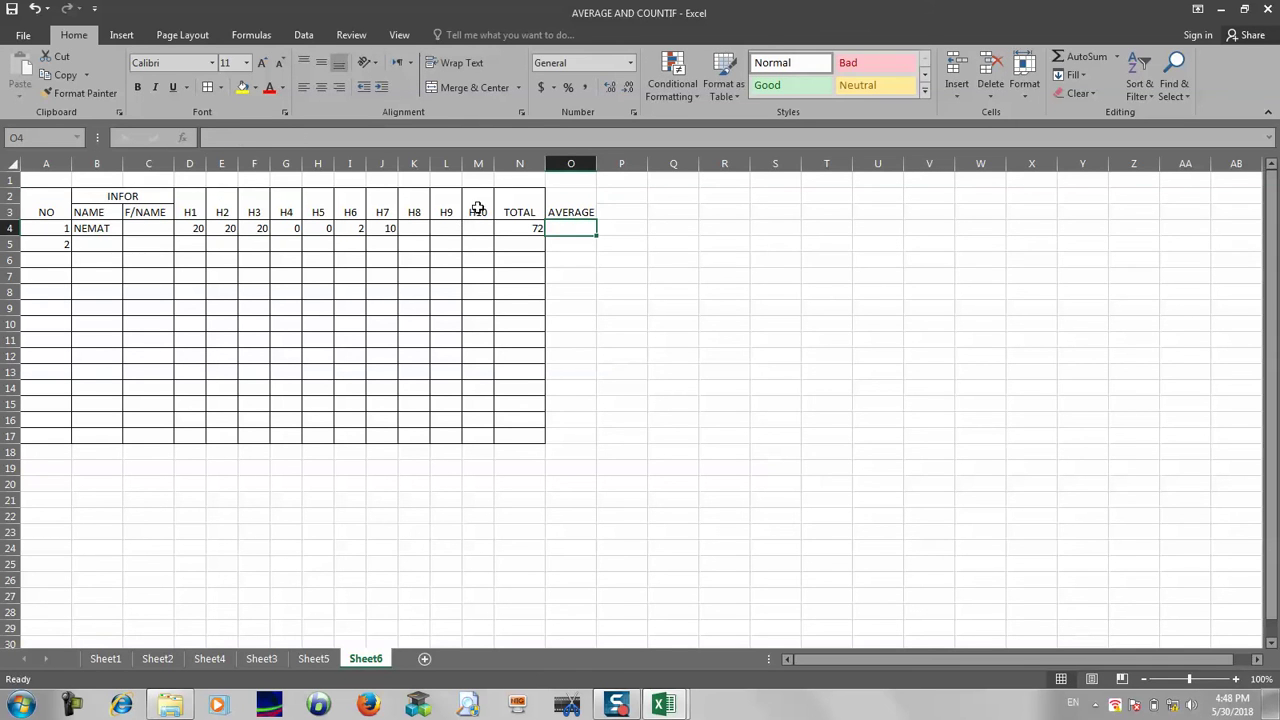
pyautogui.moveTo(566, 191); pyautogui.dragTo(557, 432)
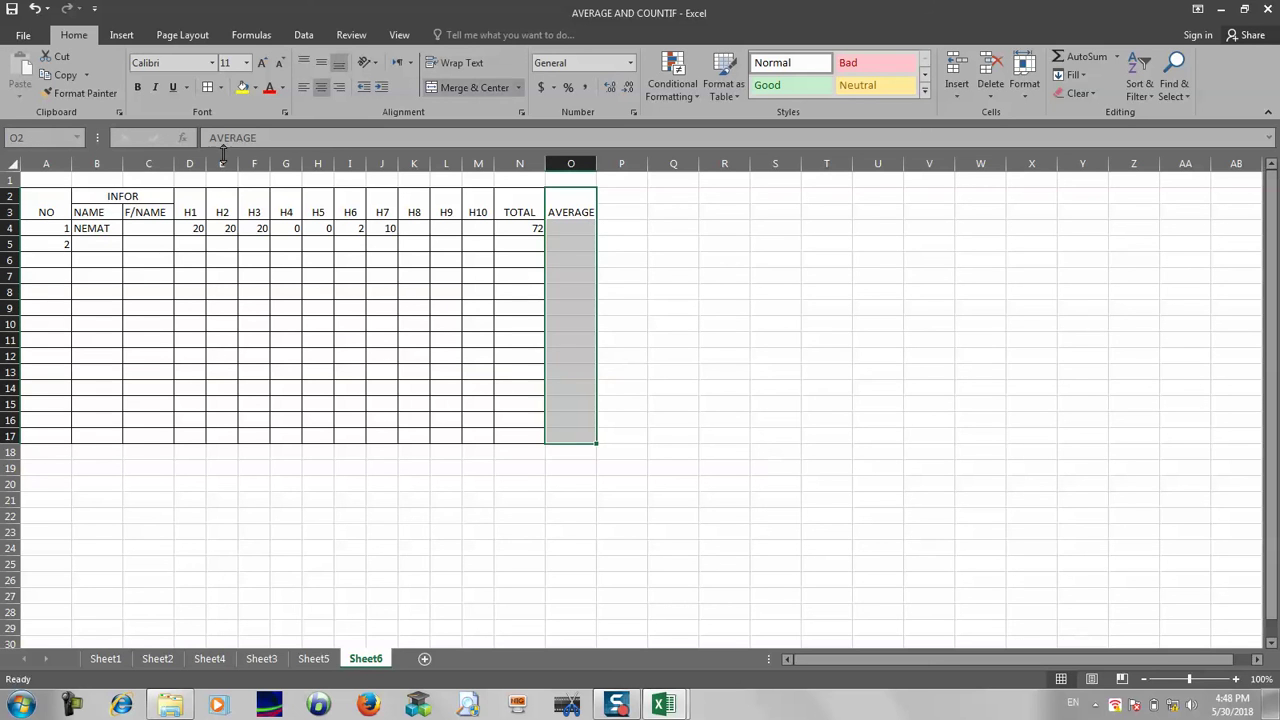
pyautogui.click(571, 228)
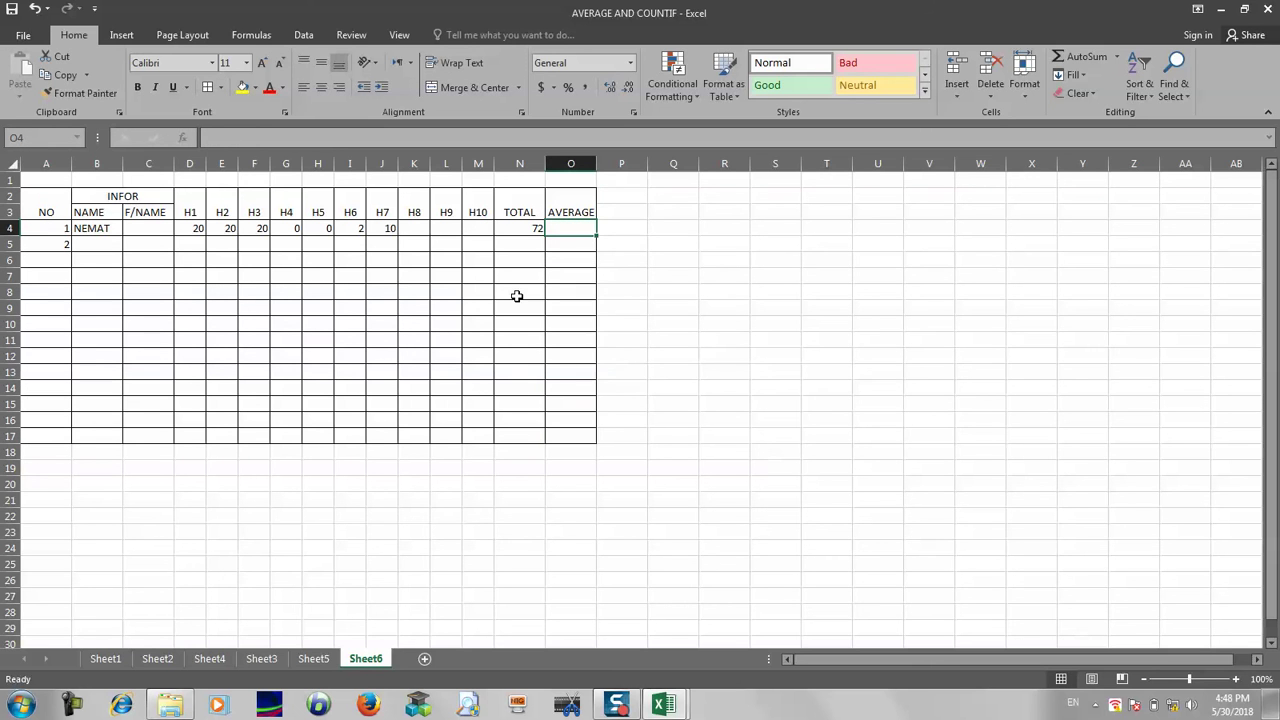
# Step: Enter =AVERAGE(N4) in O4 and fill it down to O17
pyautogui.write('=A')
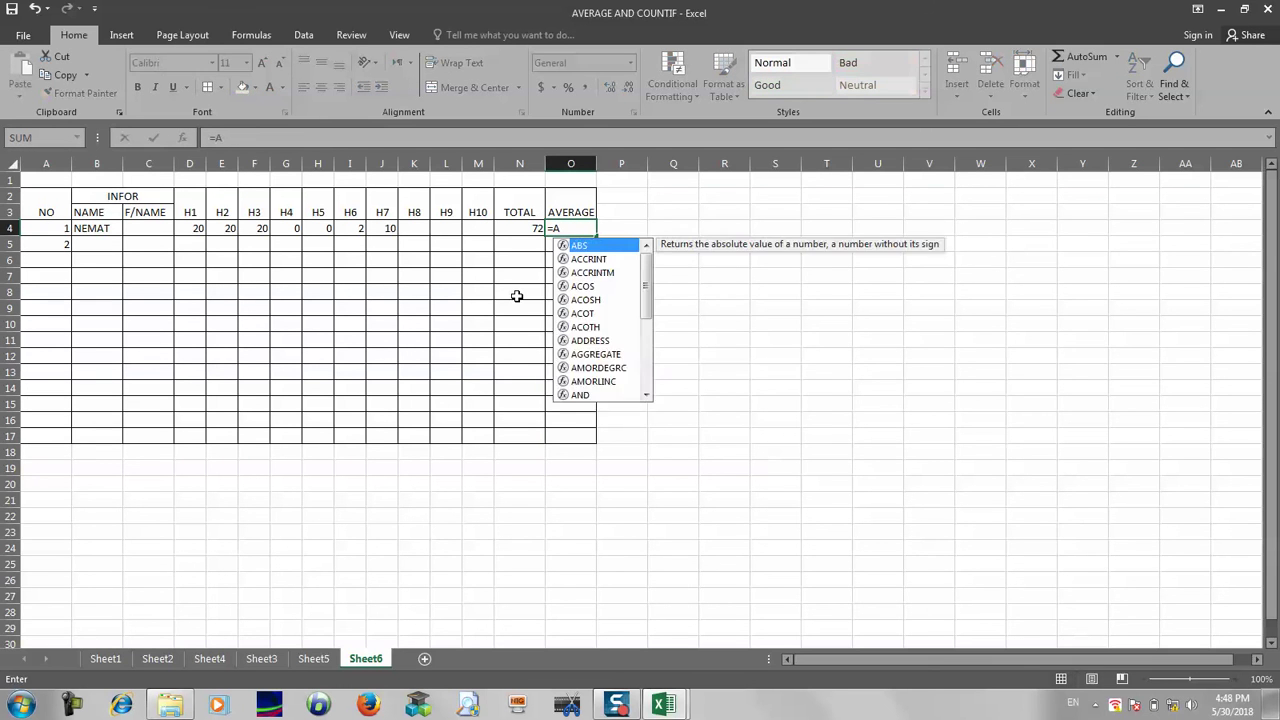
pyautogui.write('VERAGE')
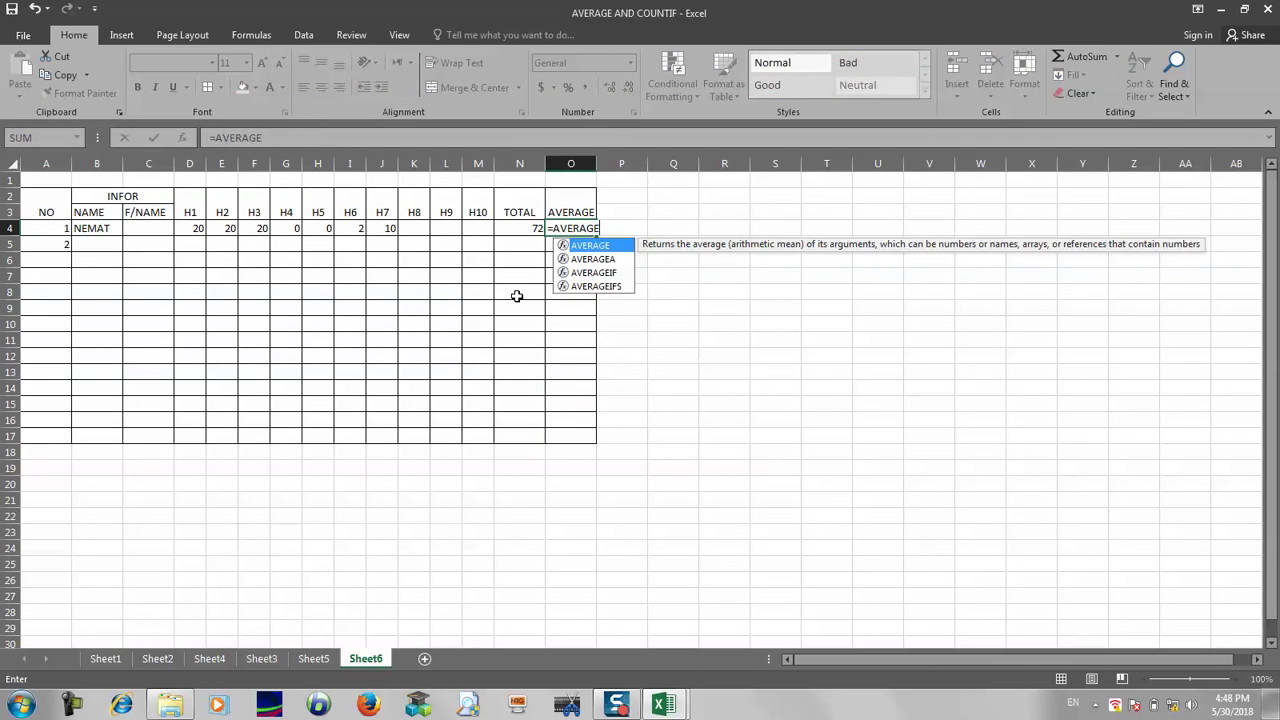
pyautogui.write('(')
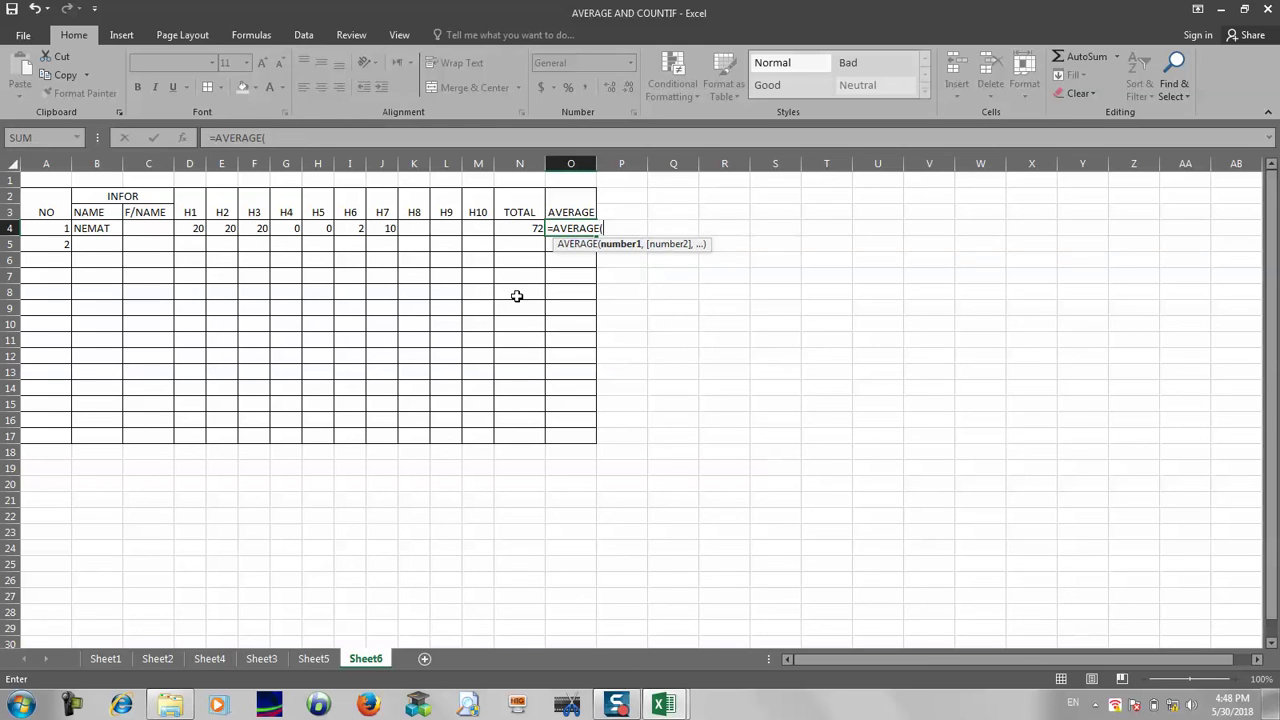
pyautogui.click(503, 232)
pyautogui.write(')')
pyautogui.press('Return')
pyautogui.click(556, 229)
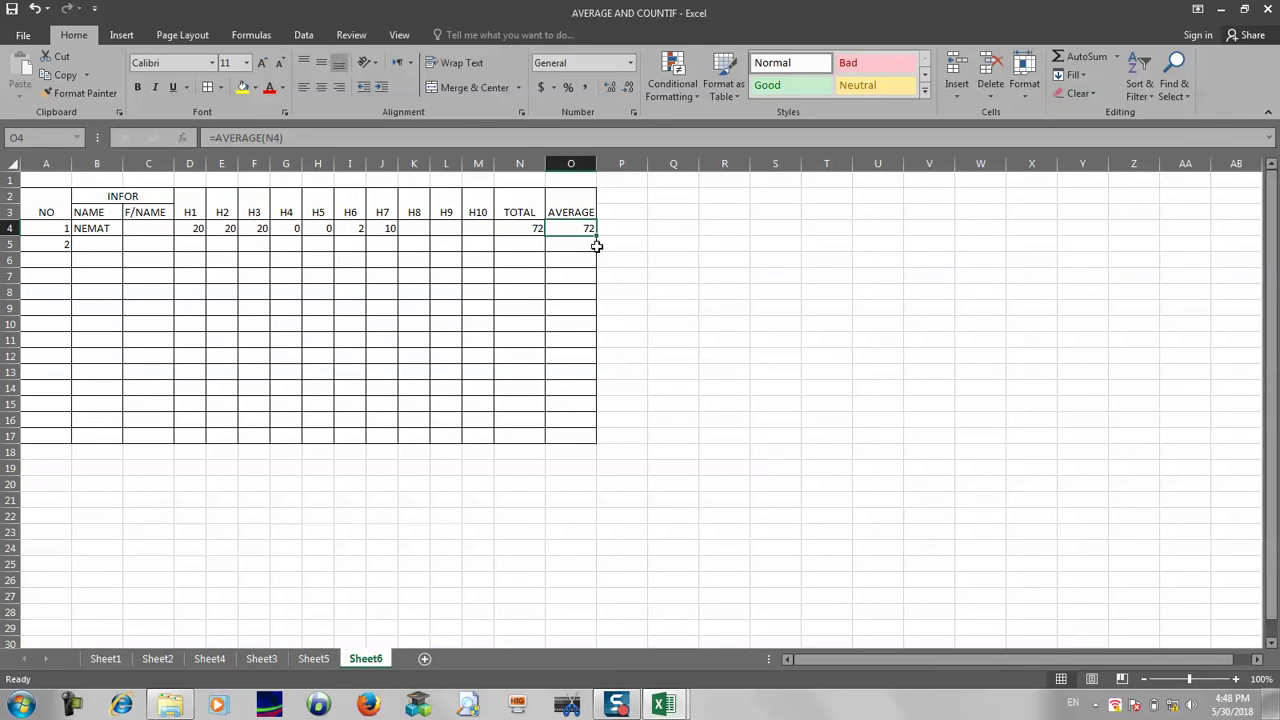
pyautogui.moveTo(597, 238); pyautogui.dragTo(585, 444)
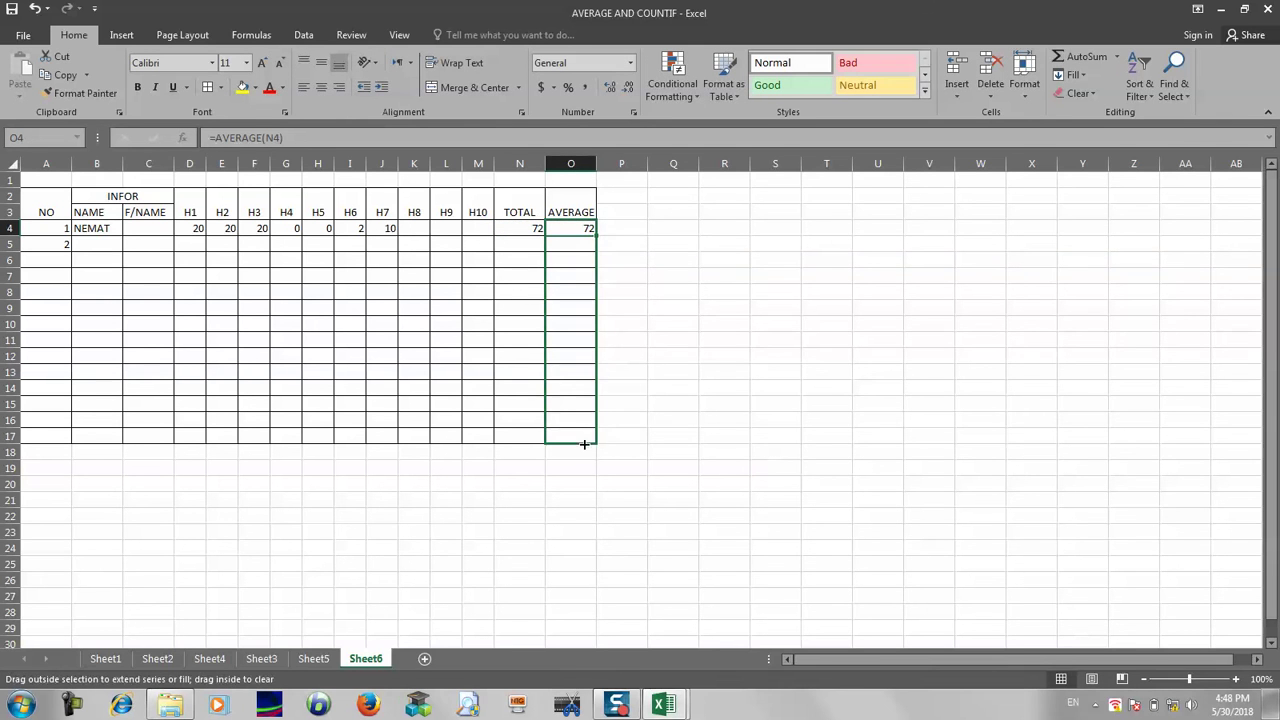
# Step: Correct O4 to =AVERAGE(D4:M4) so it returns 10.28571
pyautogui.click(519, 232)
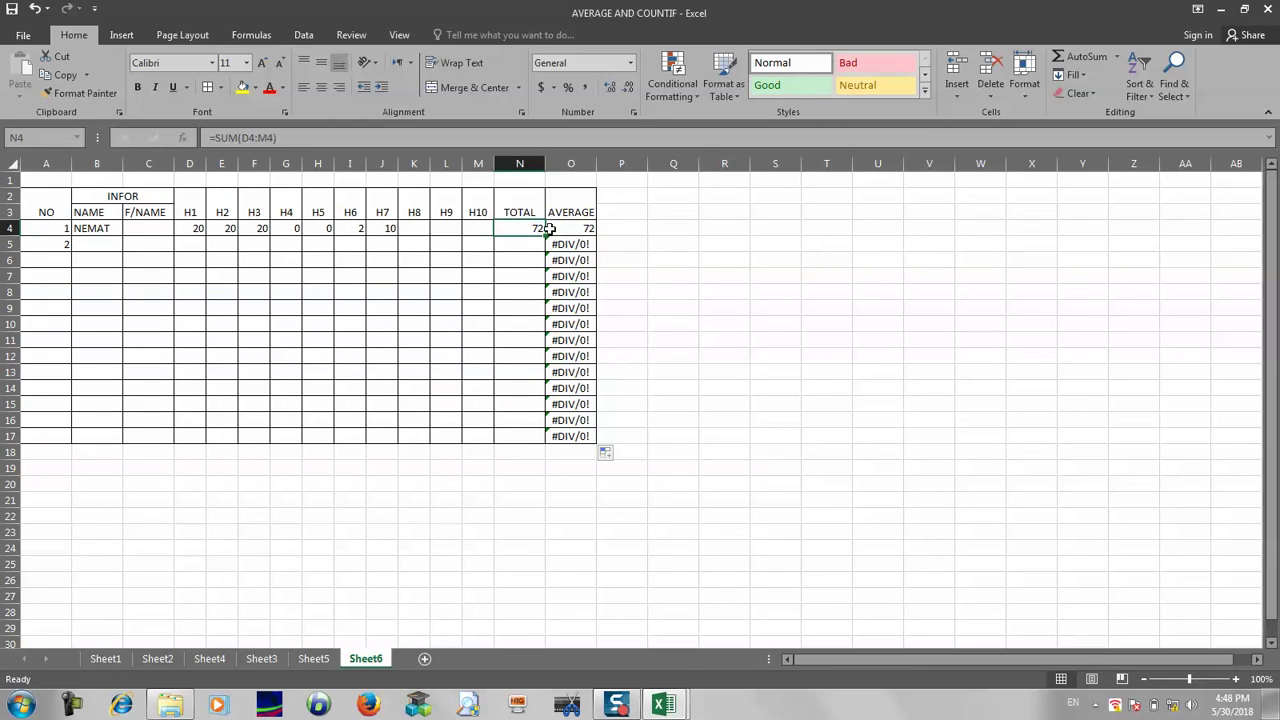
pyautogui.click(555, 229)
pyautogui.click(534, 229)
pyautogui.doubleClick(562, 229)
pyautogui.press('BackSpace')
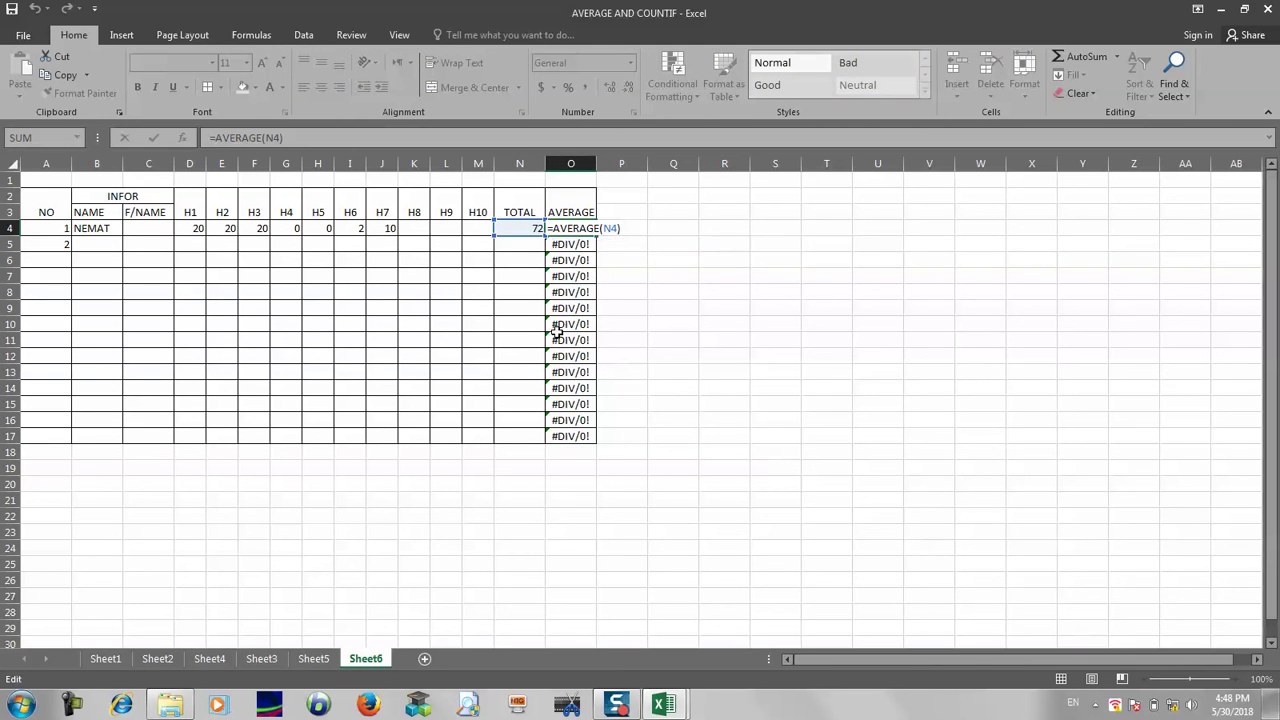
pyautogui.press('BackSpace')
pyautogui.press('BackSpace')
pyautogui.moveTo(195, 230); pyautogui.dragTo(475, 229)
pyautogui.write(')')
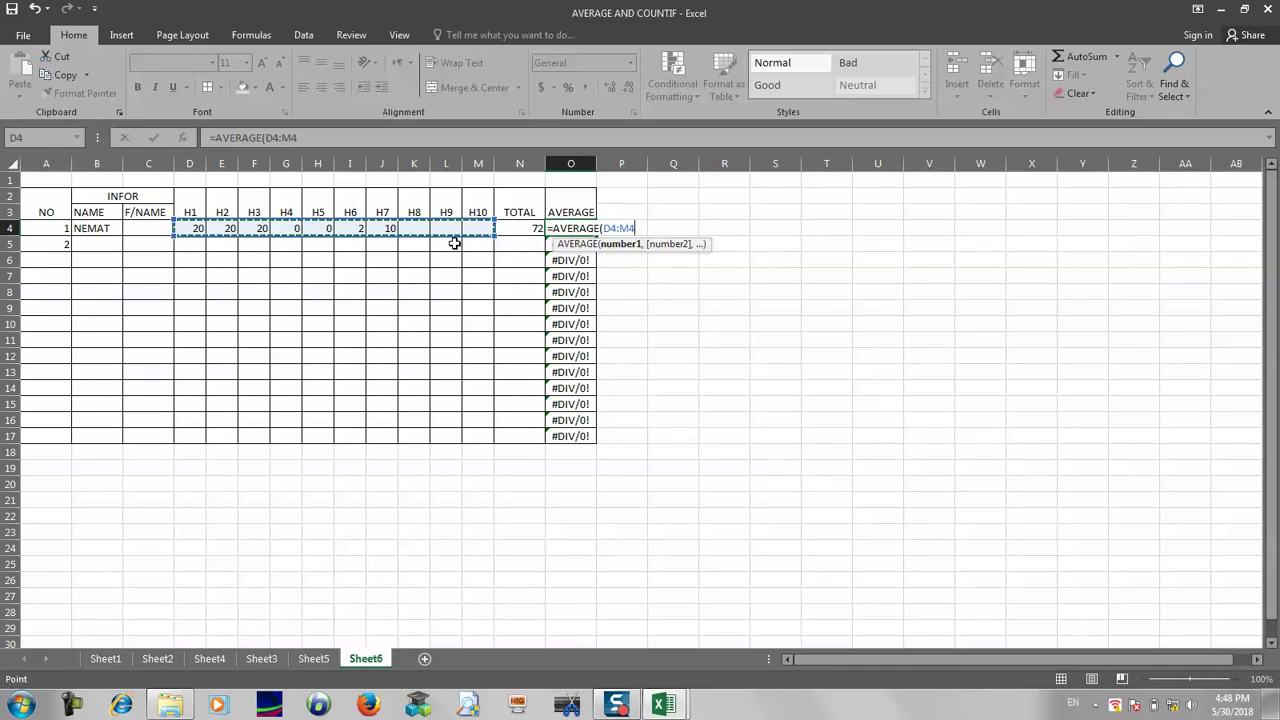
pyautogui.press('Return')
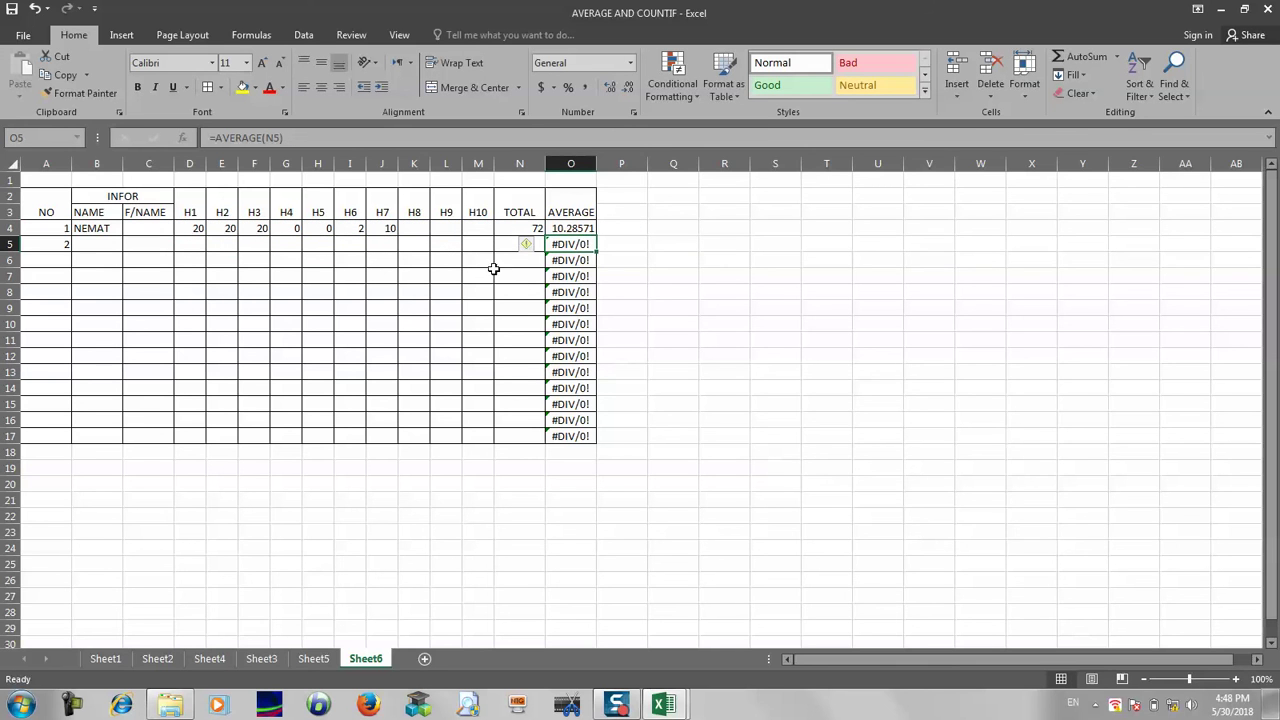
pyautogui.click(572, 232)
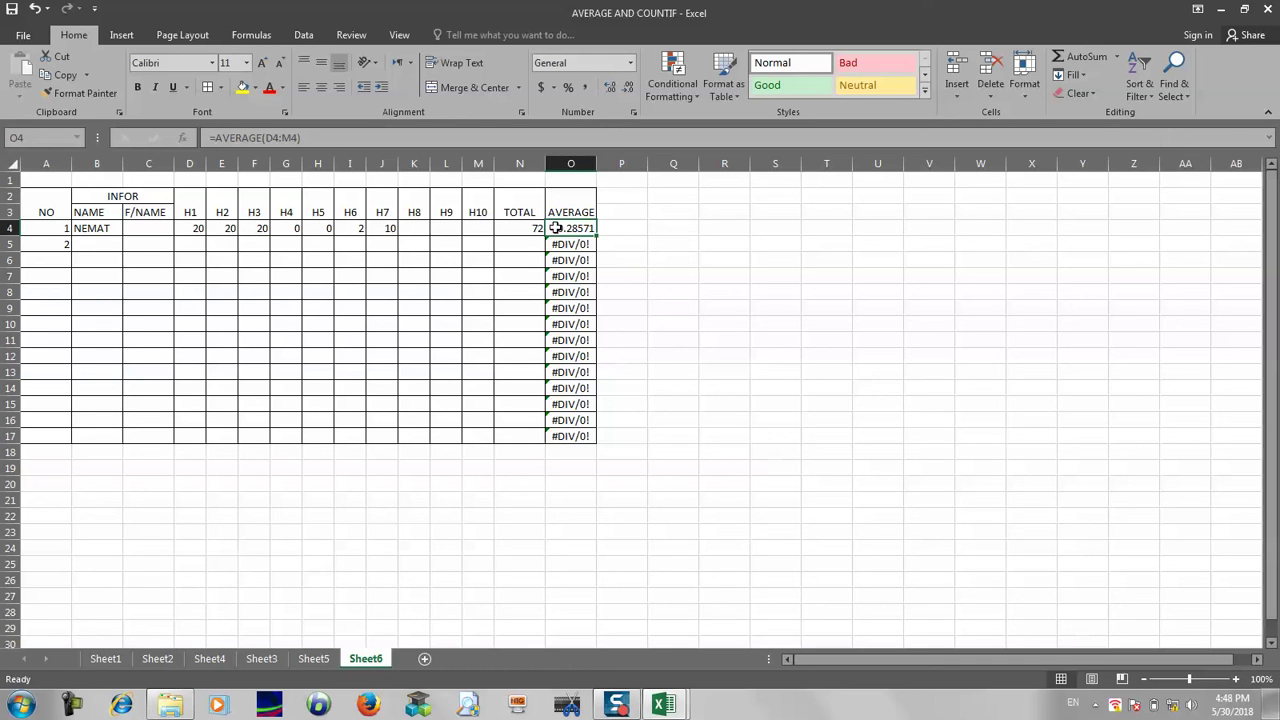
# Step: Select the H1–H10 score range D4:M17 and open the Conditional Formatting menu
pyautogui.click(469, 232)
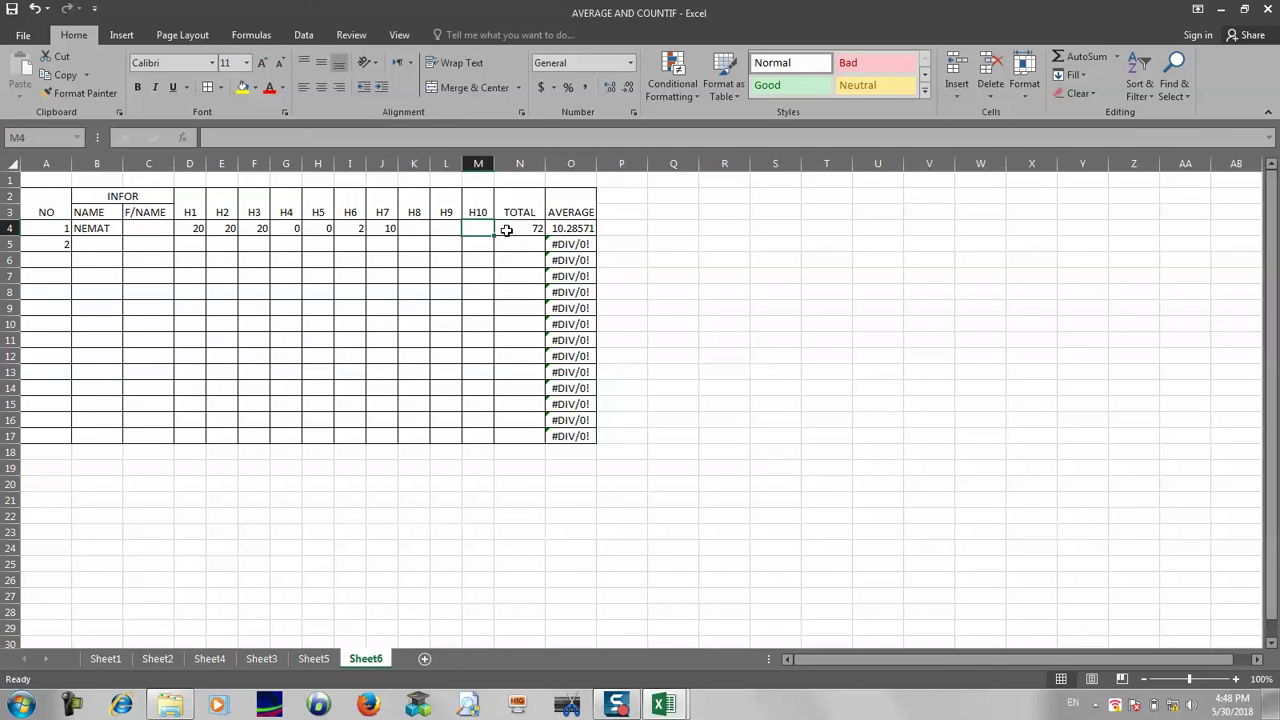
pyautogui.moveTo(565, 228); pyautogui.dragTo(560, 410)
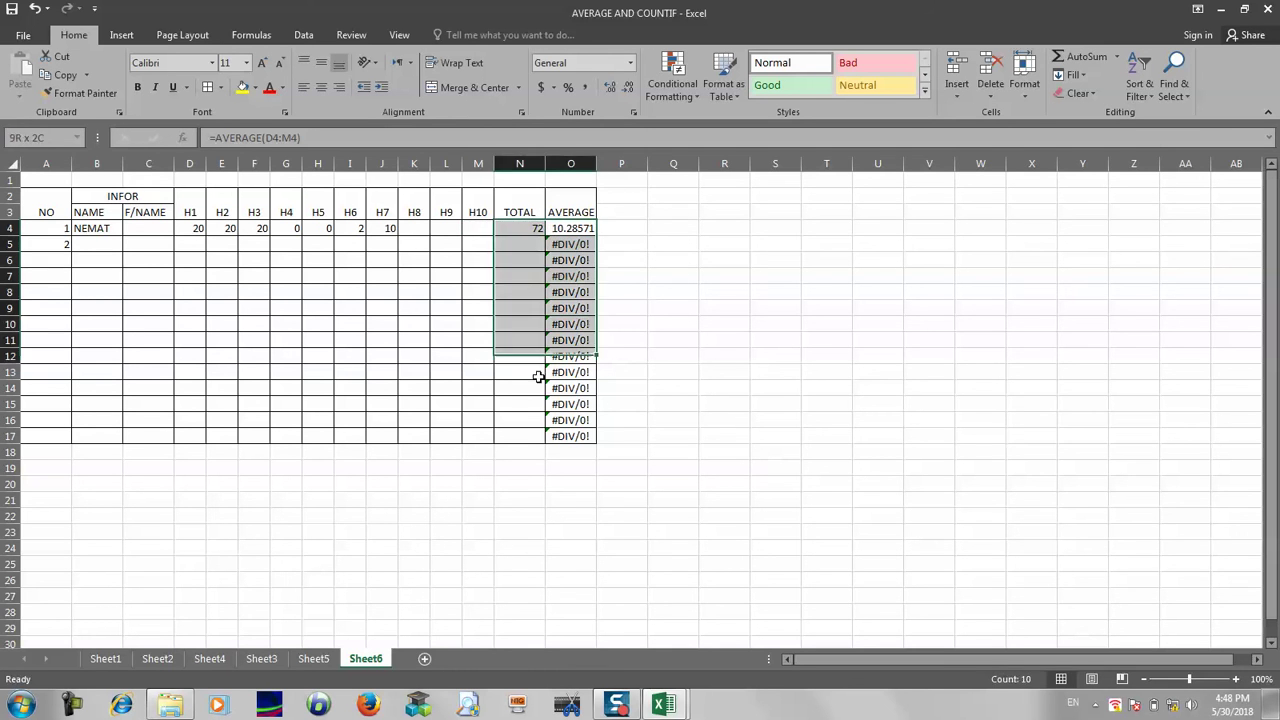
pyautogui.moveTo(560, 410); pyautogui.dragTo(515, 422)
pyautogui.moveTo(195, 228); pyautogui.dragTo(468, 437)
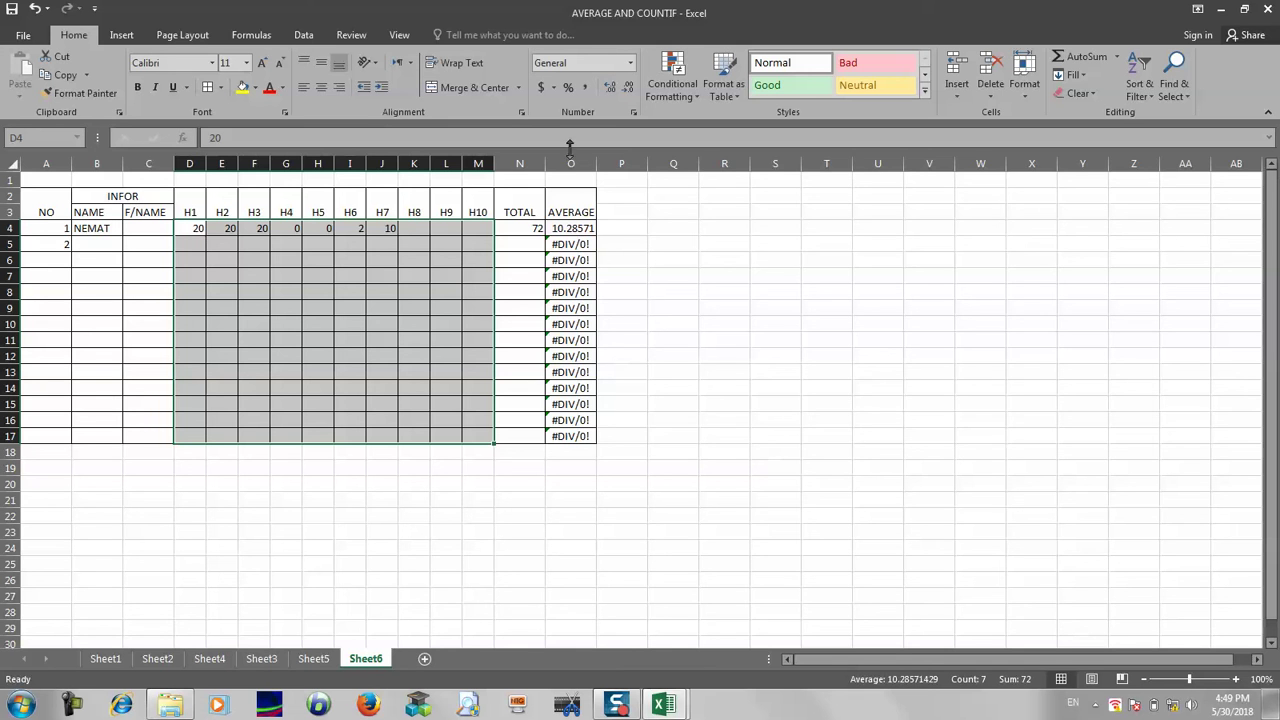
pyautogui.click(675, 92)
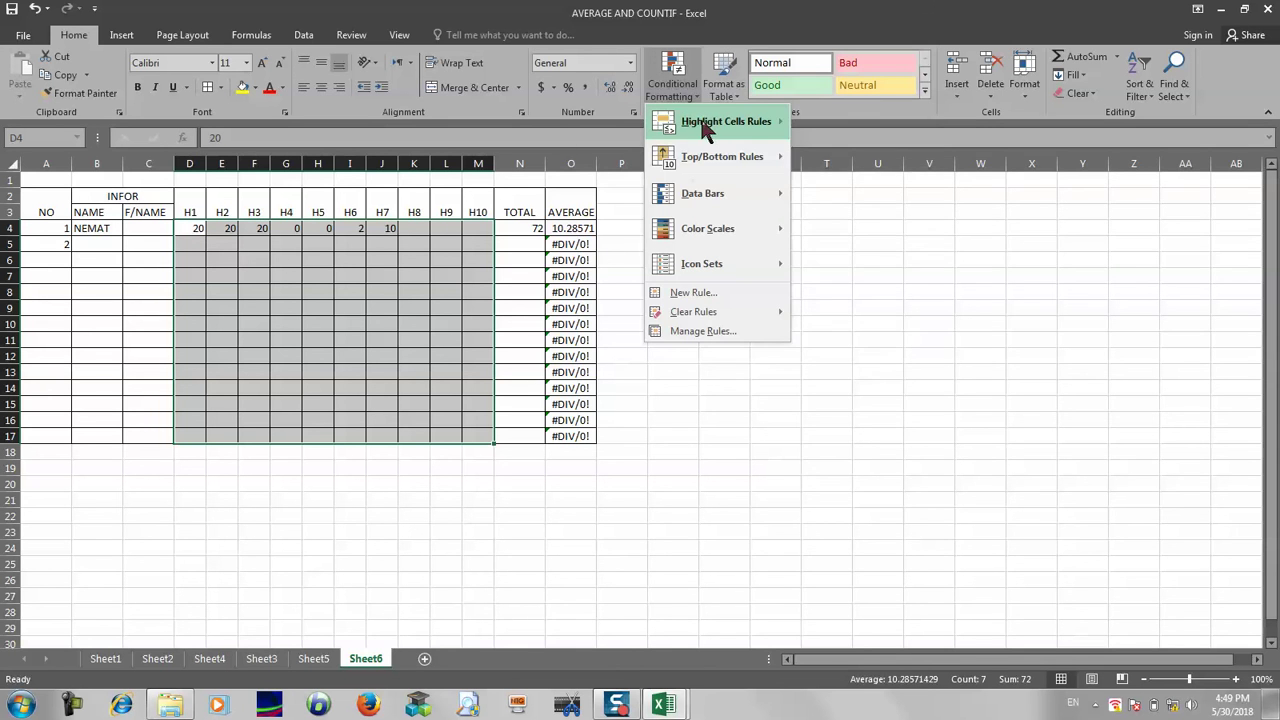
# Step: Highlight scores greater than 17 with Green Fill with Dark Green Text
pyautogui.moveTo(706, 127)
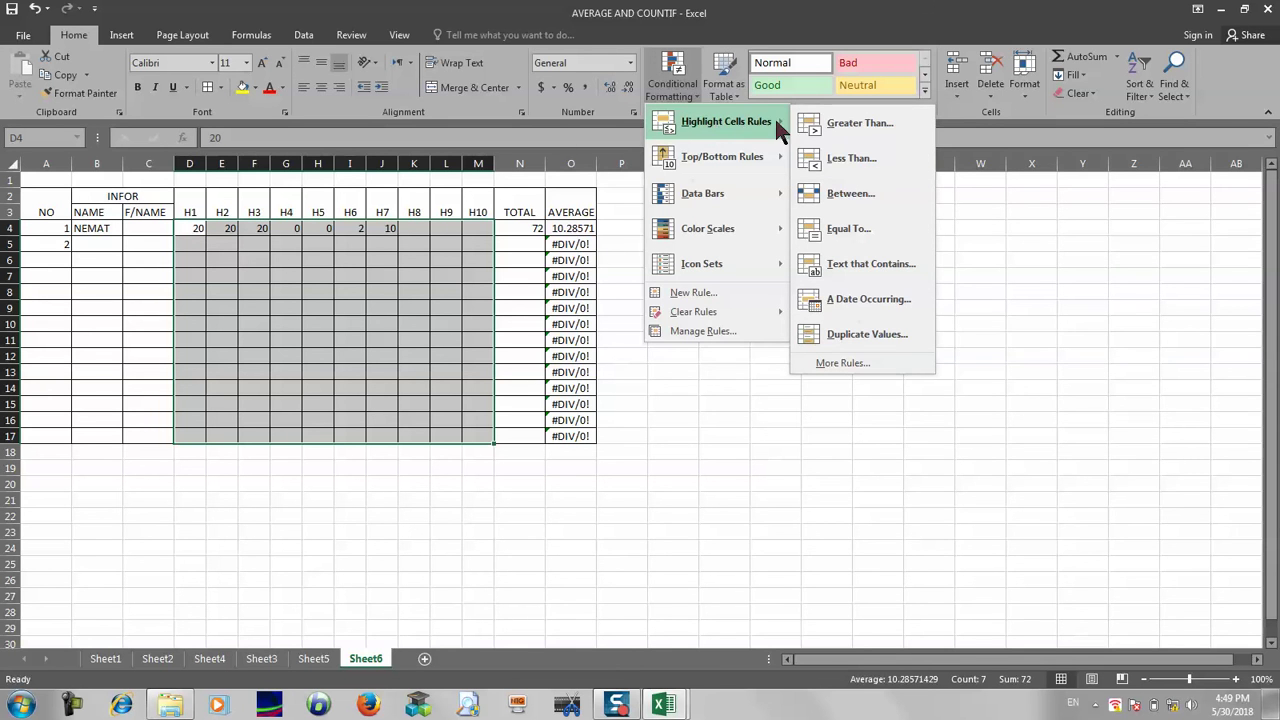
pyautogui.click(833, 130)
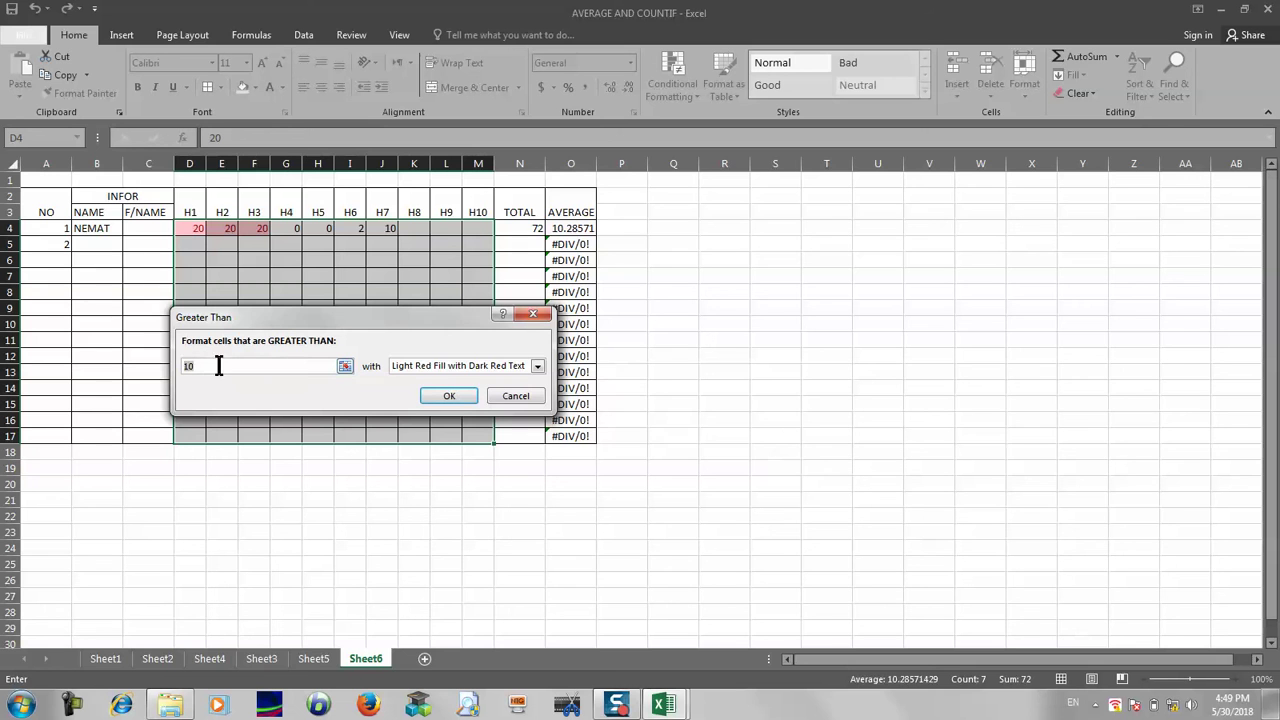
pyautogui.moveTo(220, 366); pyautogui.dragTo(147, 371)
pyautogui.write('17')
pyautogui.click(420, 368)
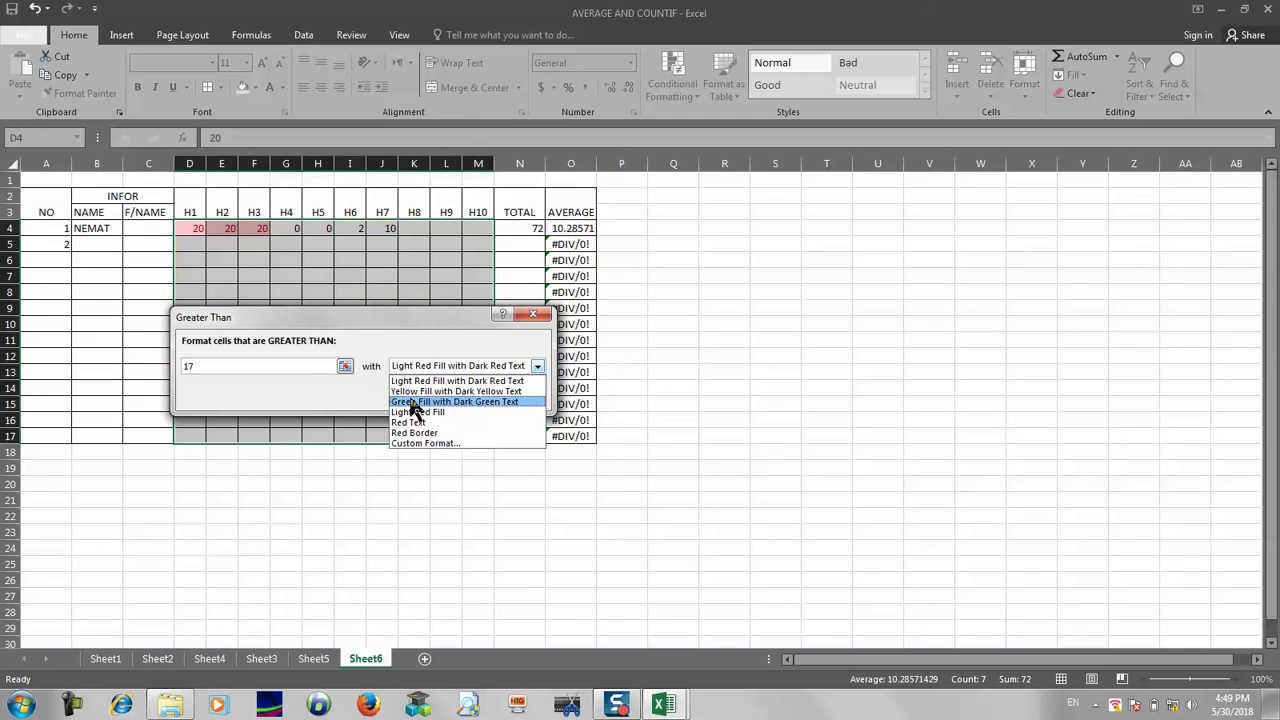
pyautogui.click(414, 402)
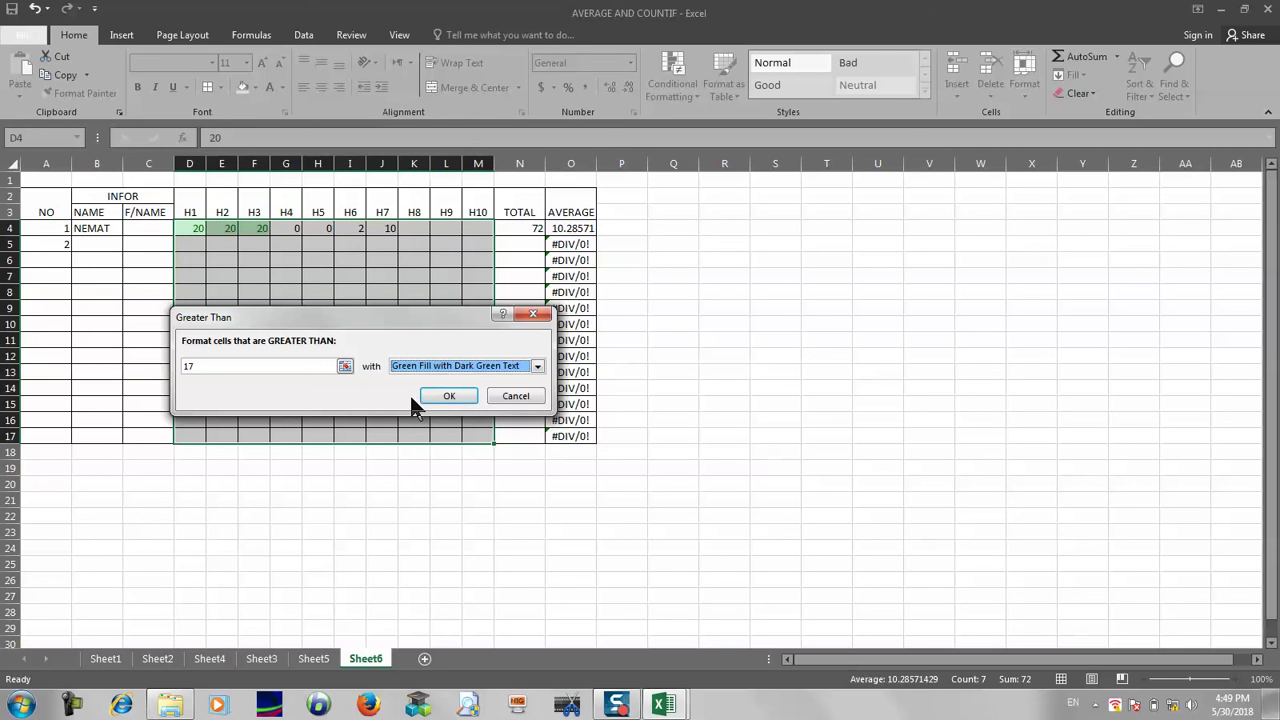
pyautogui.click(442, 397)
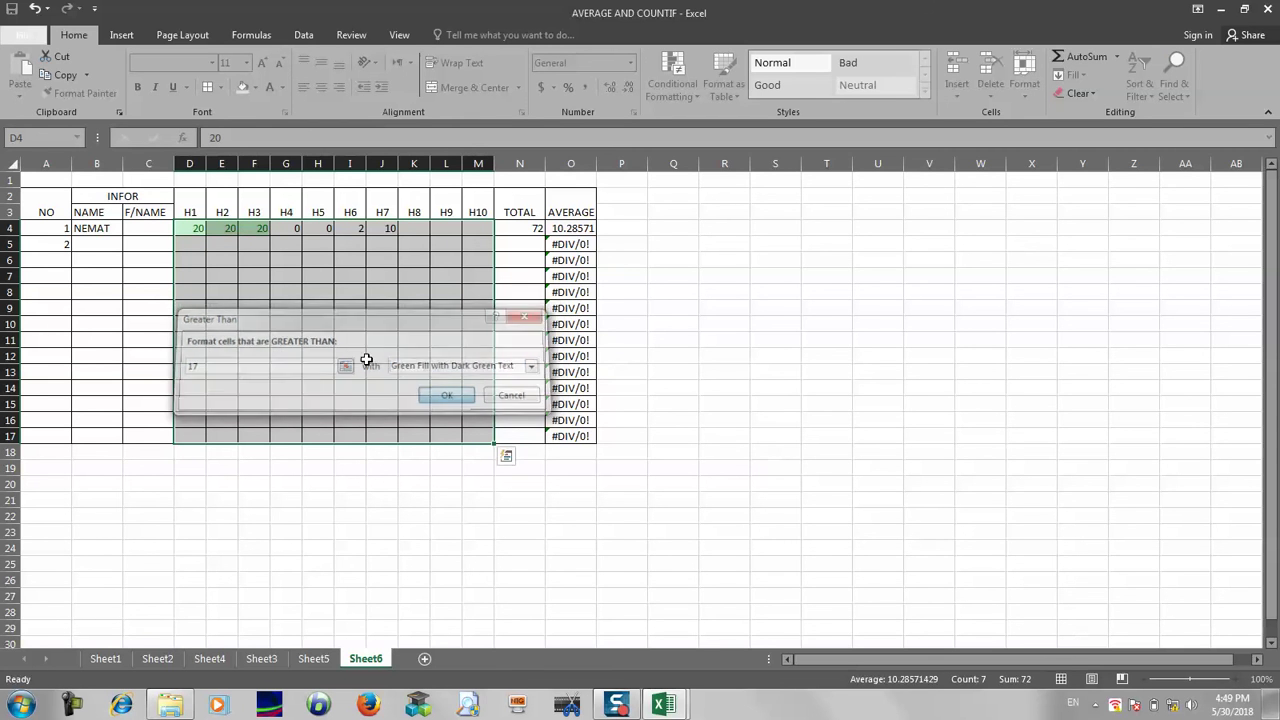
pyautogui.click(700, 98)
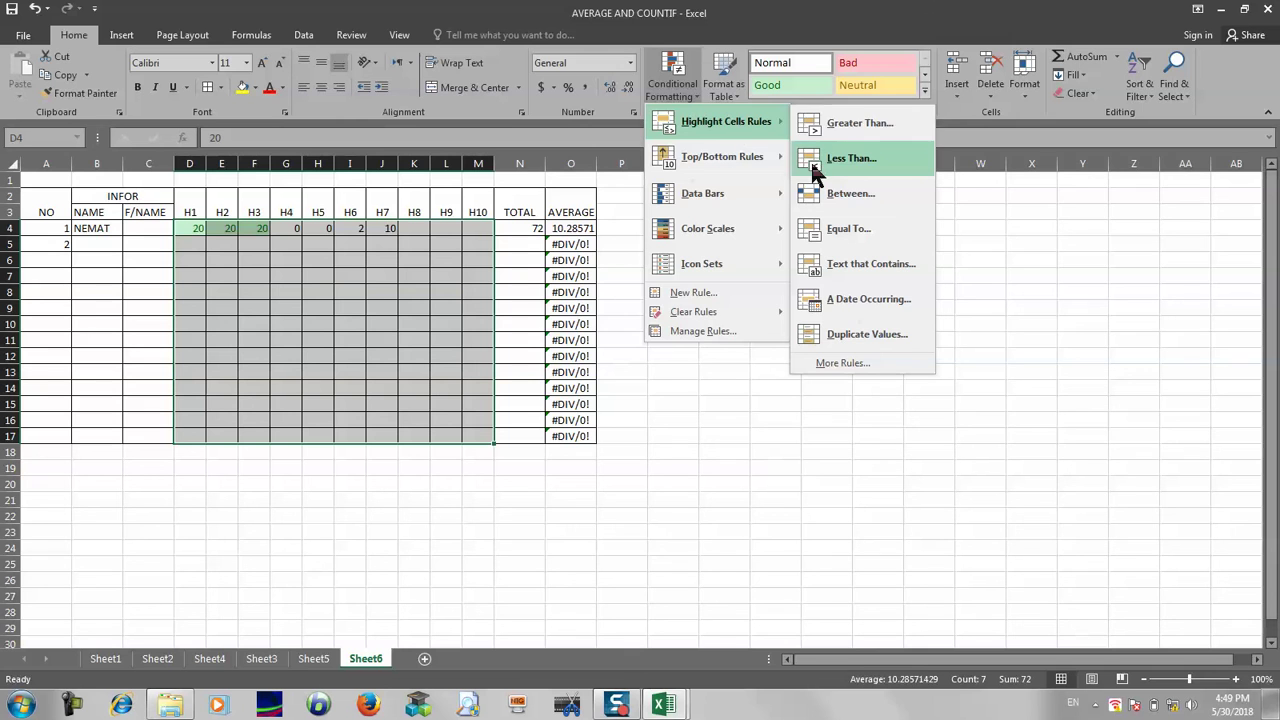
pyautogui.click(818, 160)
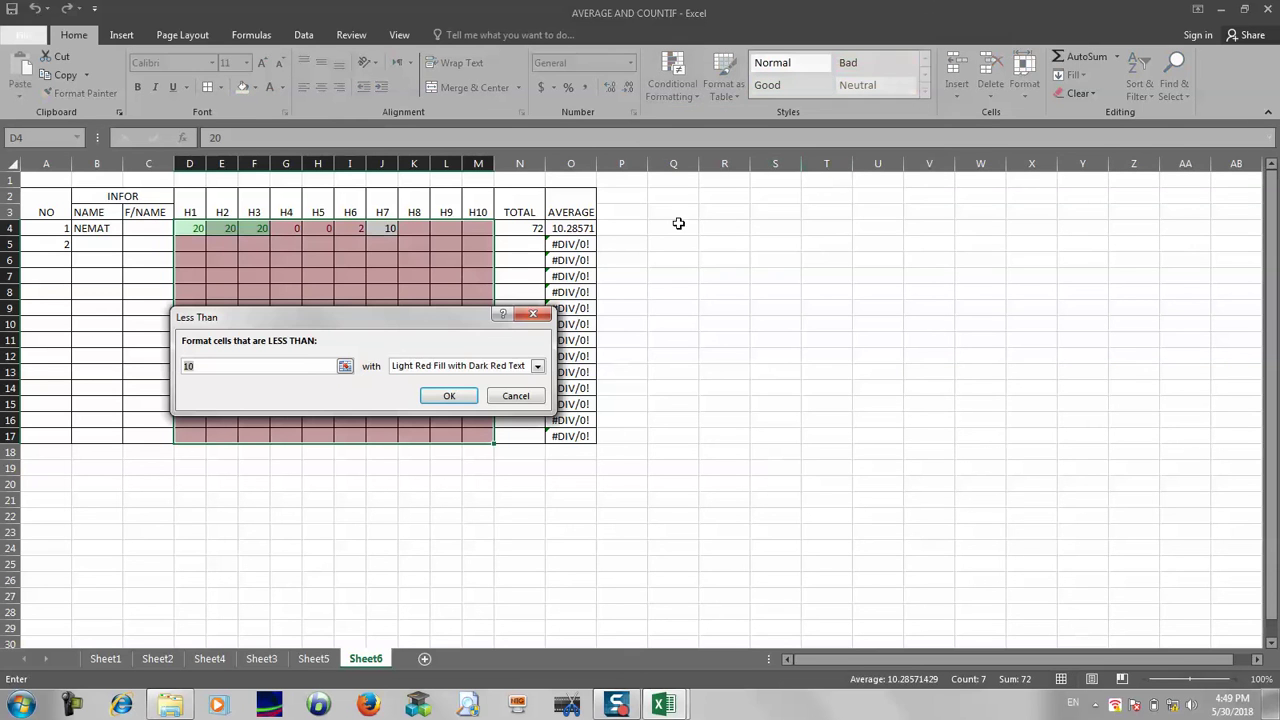
pyautogui.write('1017')
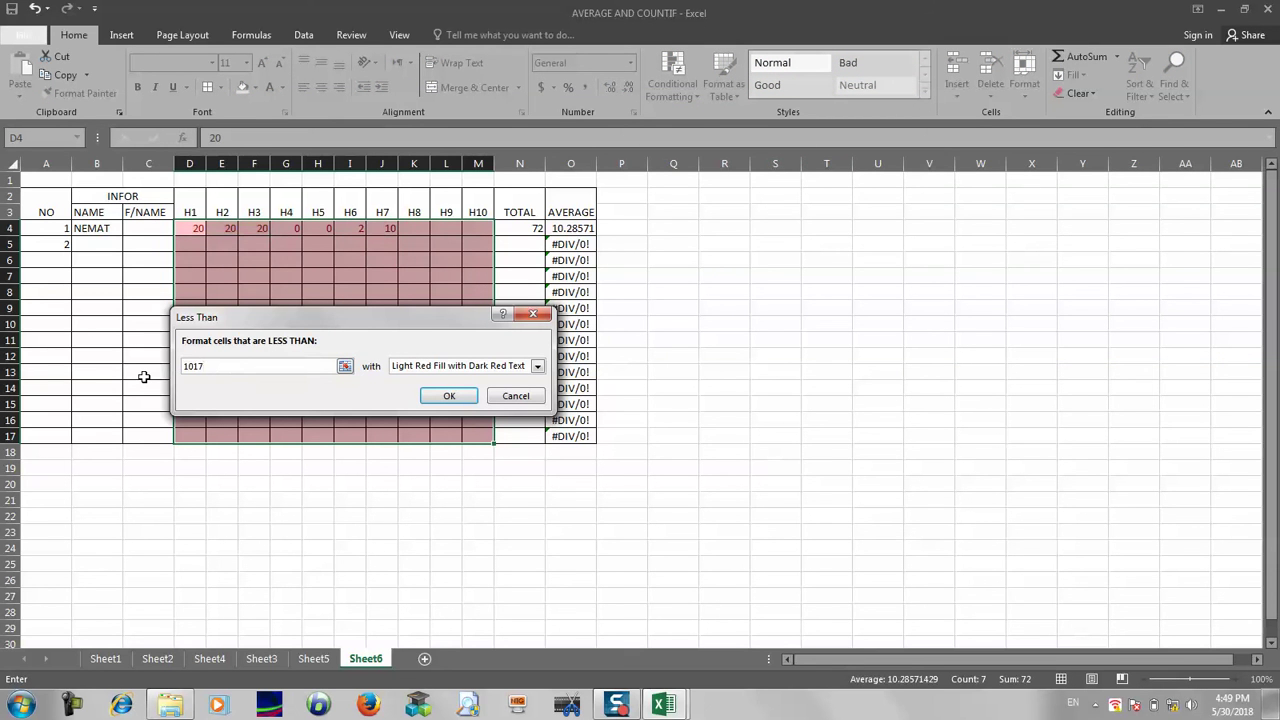
pyautogui.press('BackSpace')
pyautogui.press('BackSpace')
pyautogui.press('BackSpace')
pyautogui.click(439, 367)
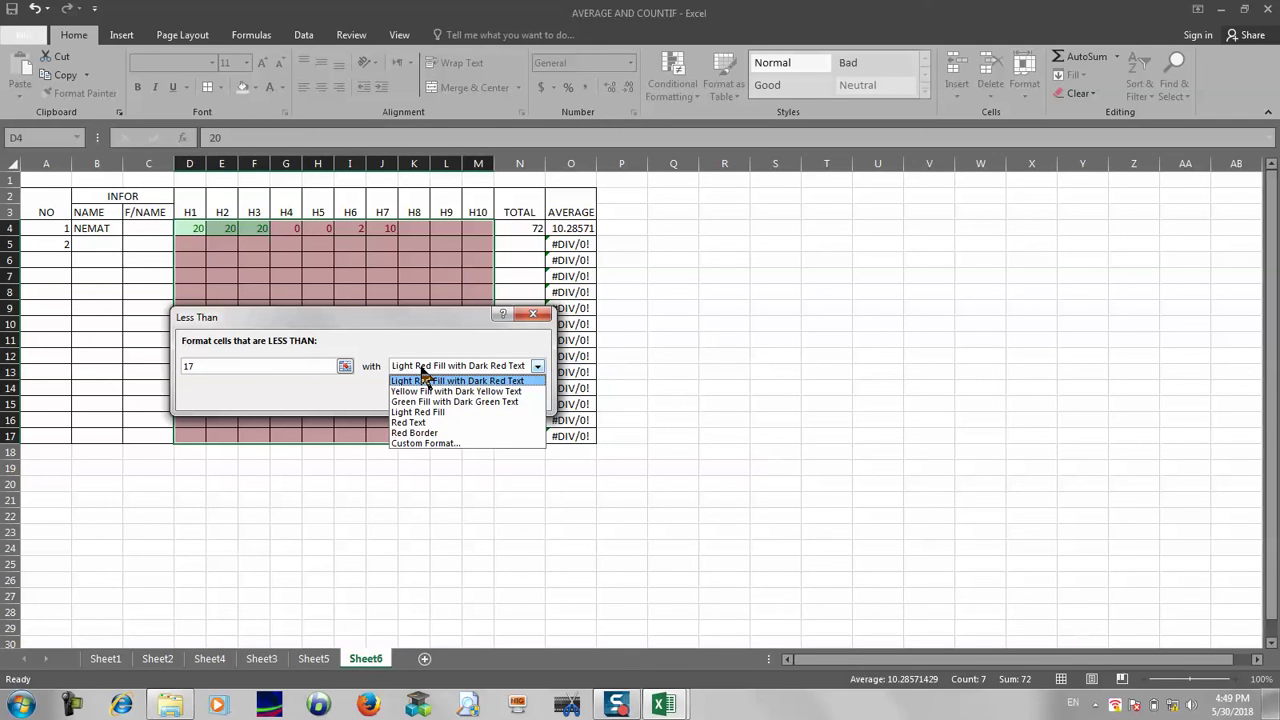
pyautogui.click(421, 370)
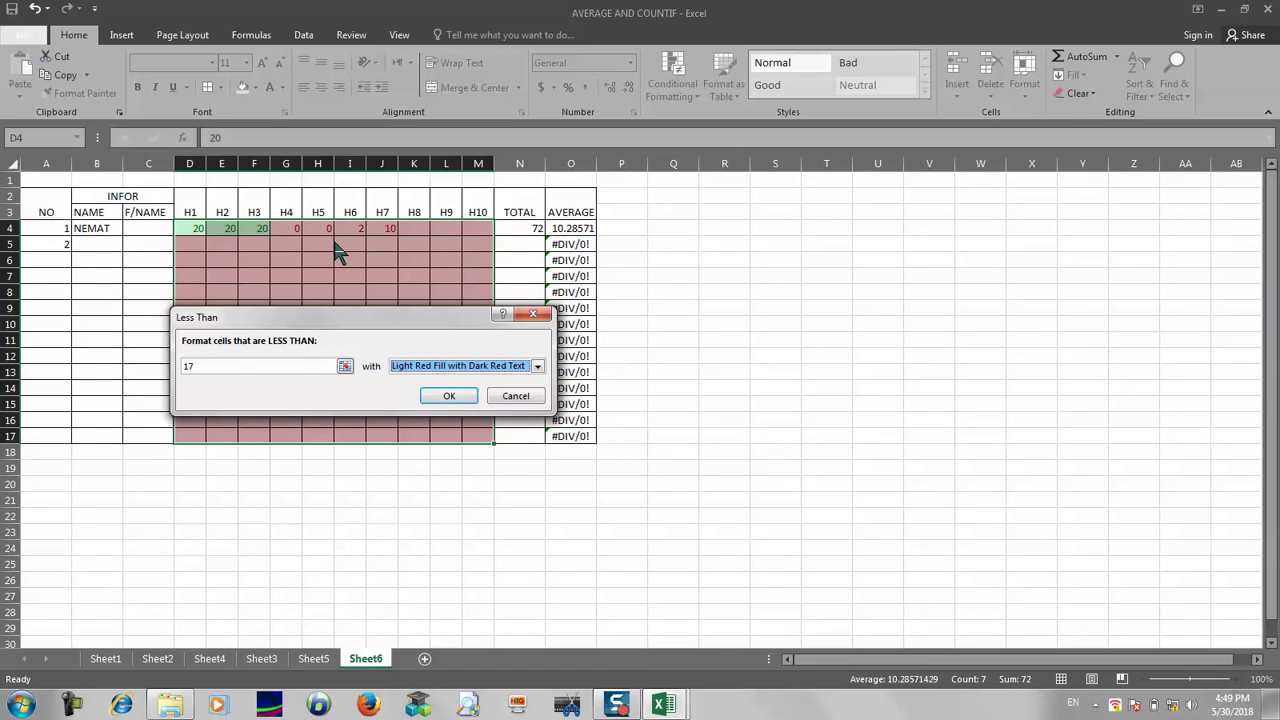
pyautogui.click(517, 397)
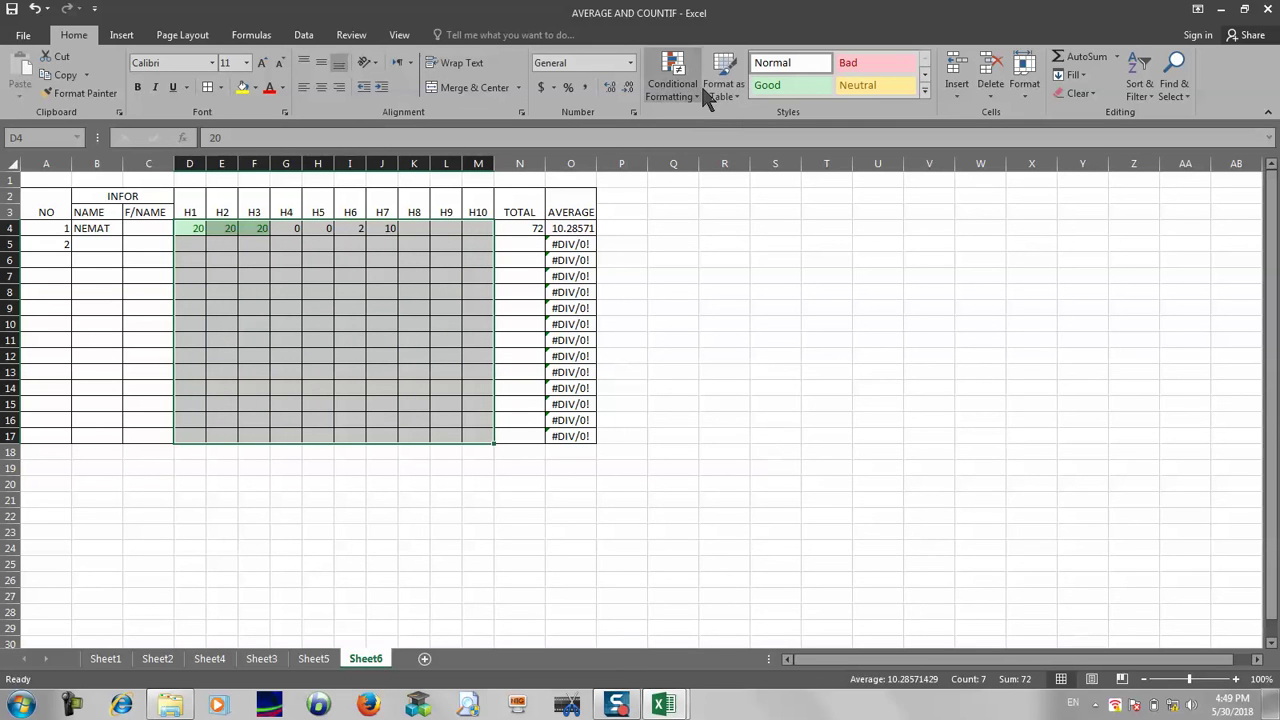
pyautogui.click(722, 92)
# Step: Add the 4 Ratings bar icon set to the H1–H10 score cells
pyautogui.click(672, 80)
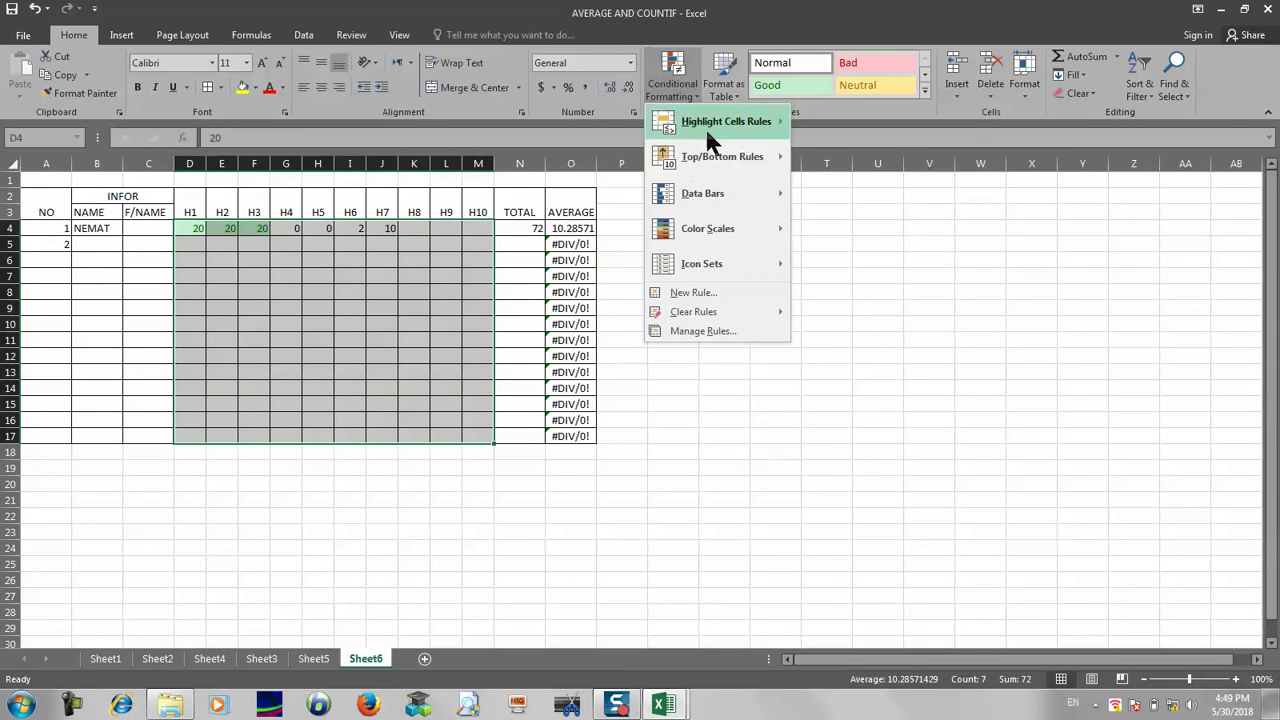
pyautogui.moveTo(758, 158)
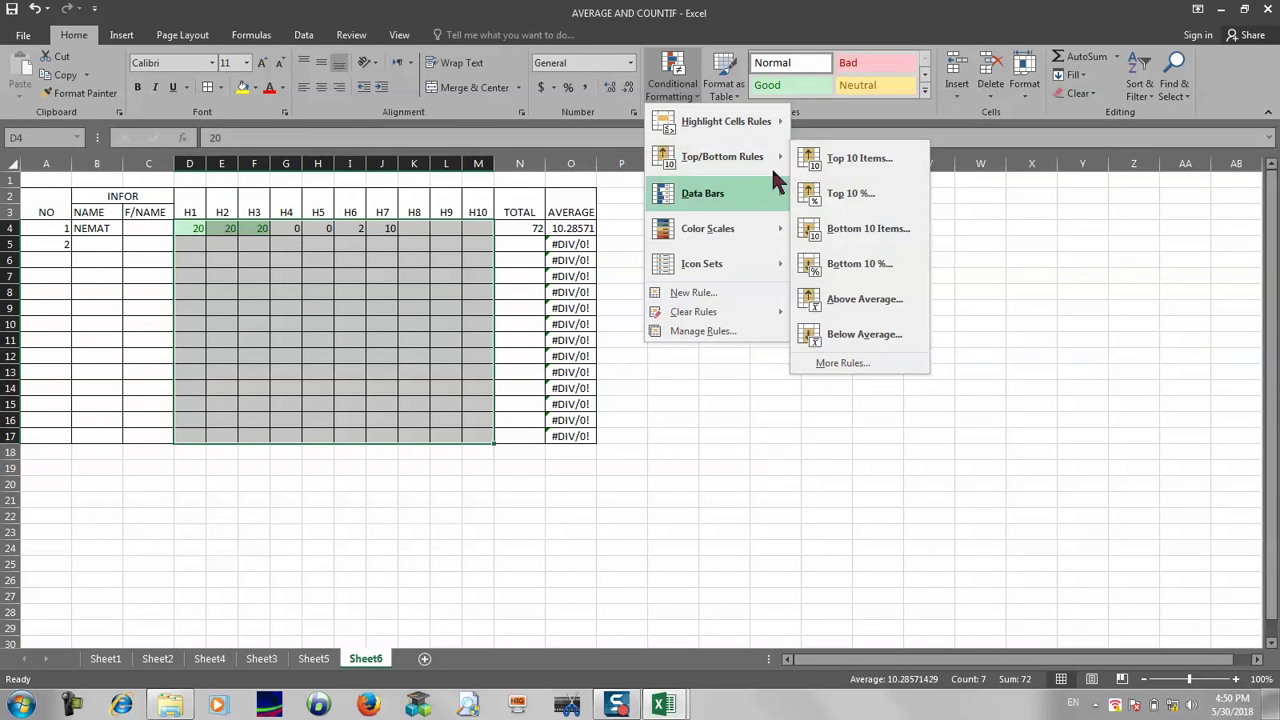
pyautogui.moveTo(767, 124)
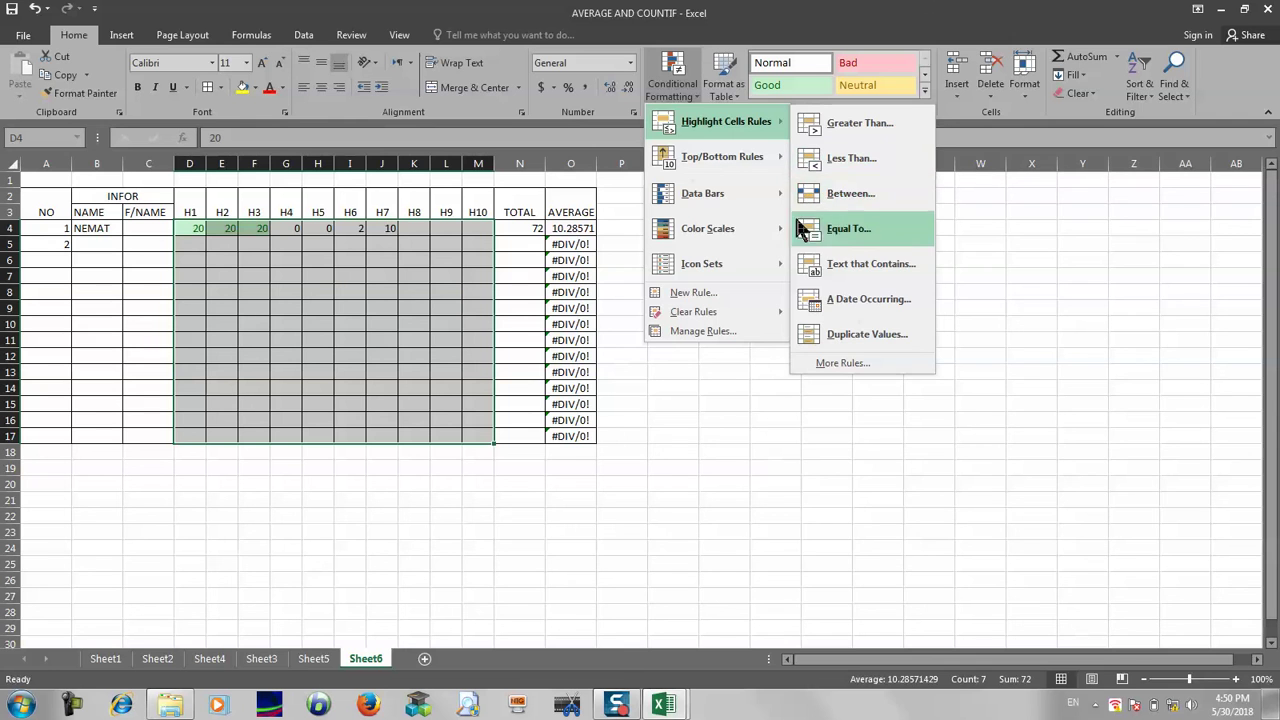
pyautogui.moveTo(751, 270)
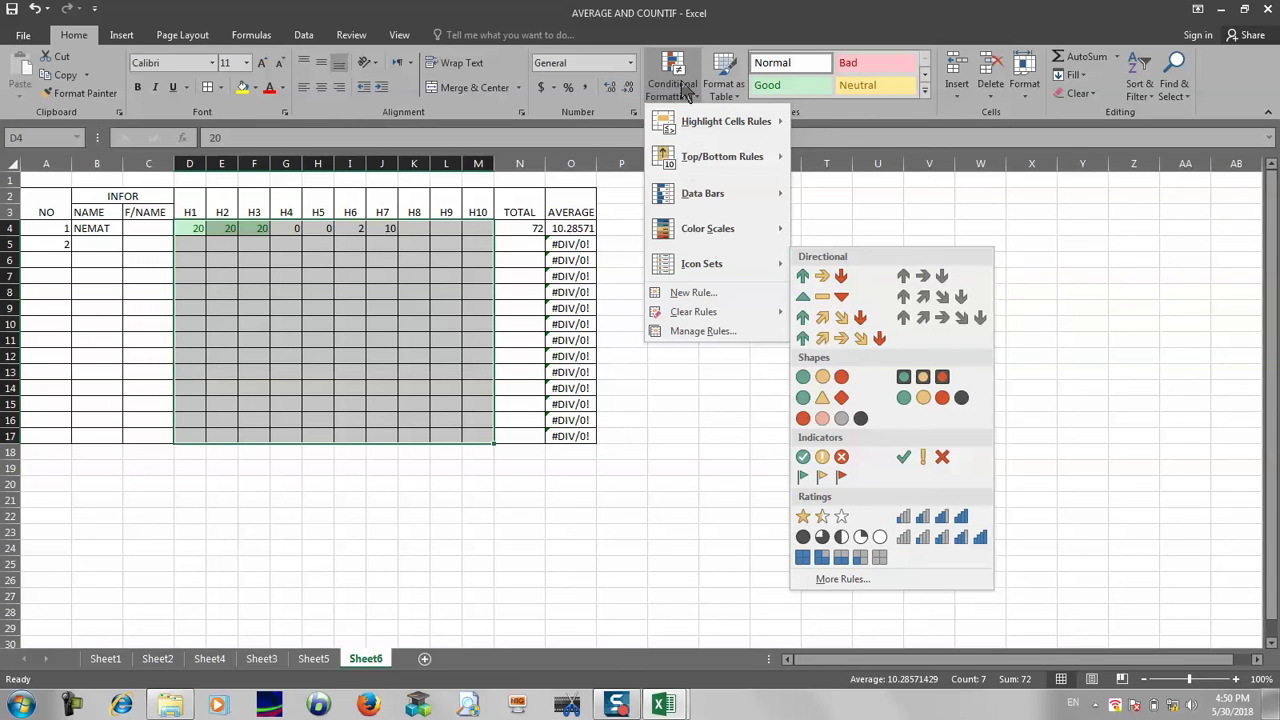
pyautogui.moveTo(711, 270)
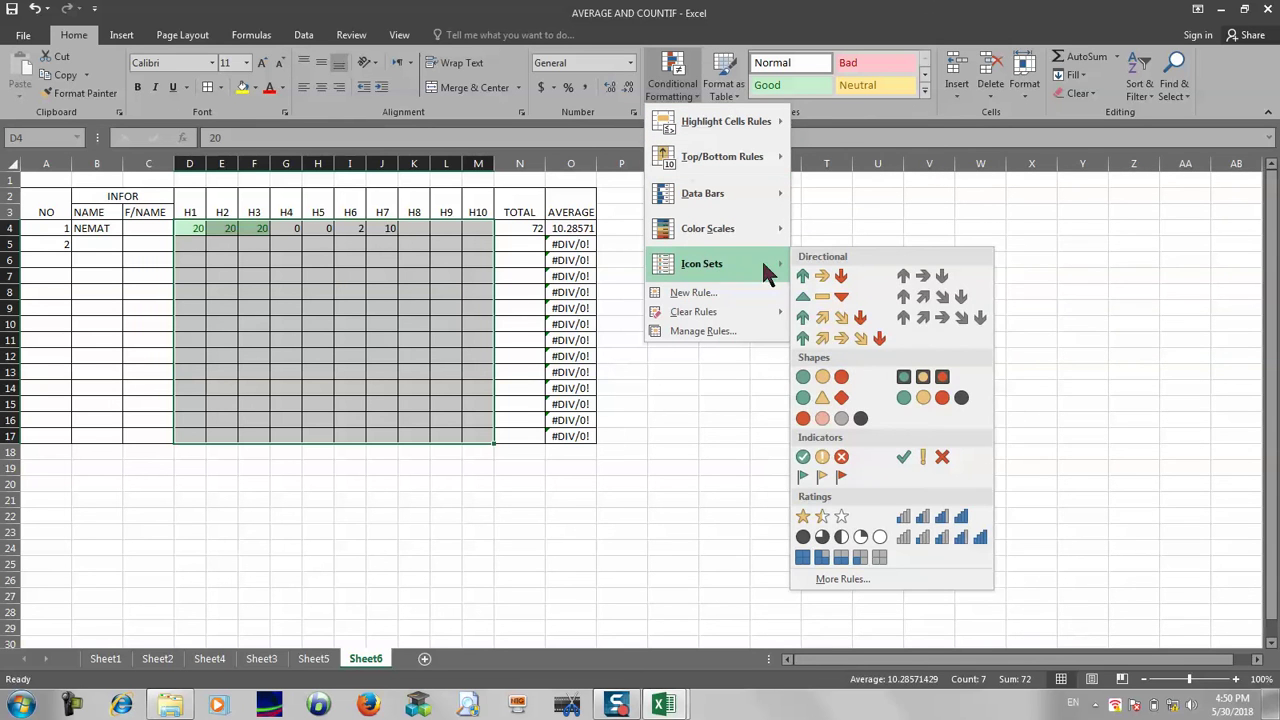
pyautogui.click(921, 535)
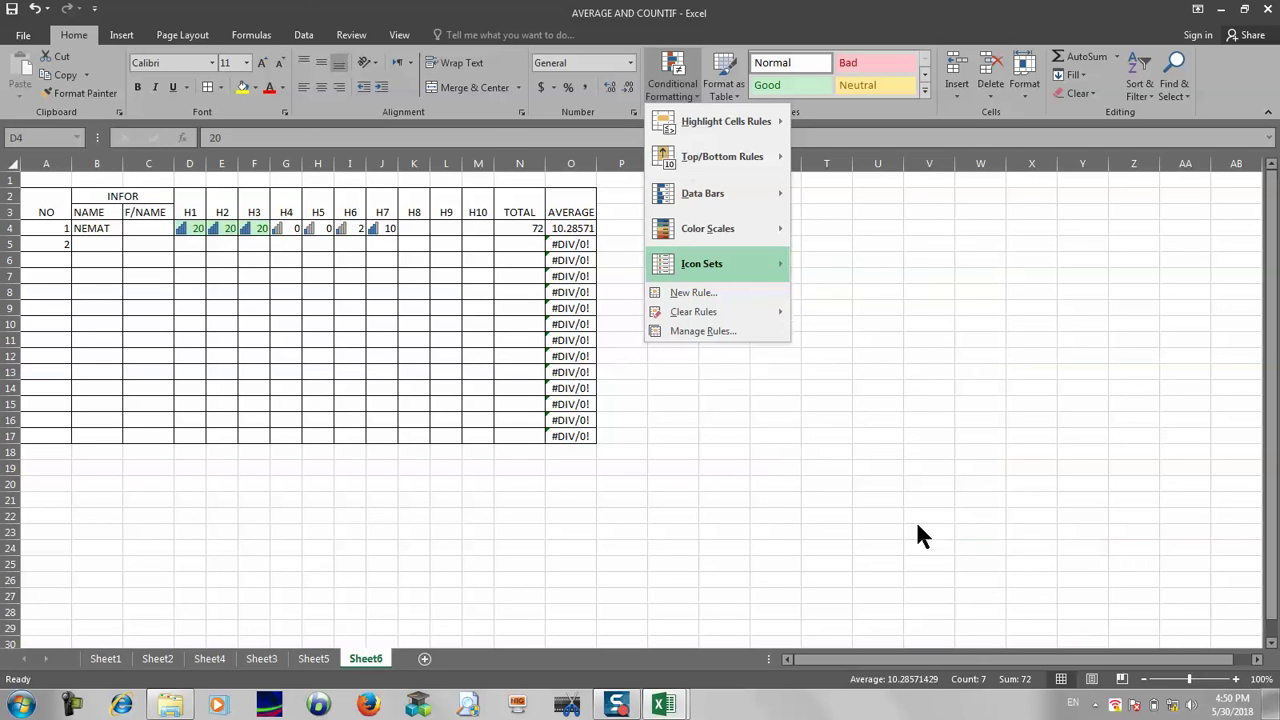
pyautogui.click(197, 230)
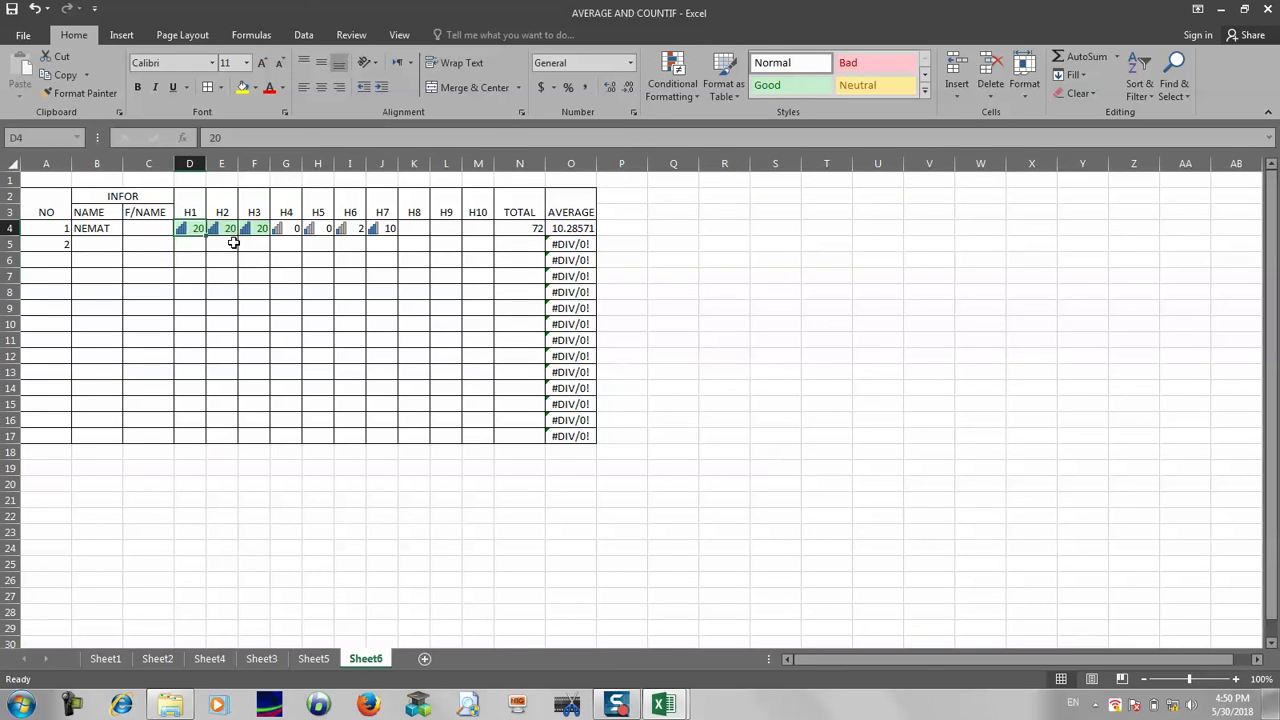
# Step: Apply the Green - Yellow - Red Color Scale to scores D4:M17
pyautogui.click(260, 231)
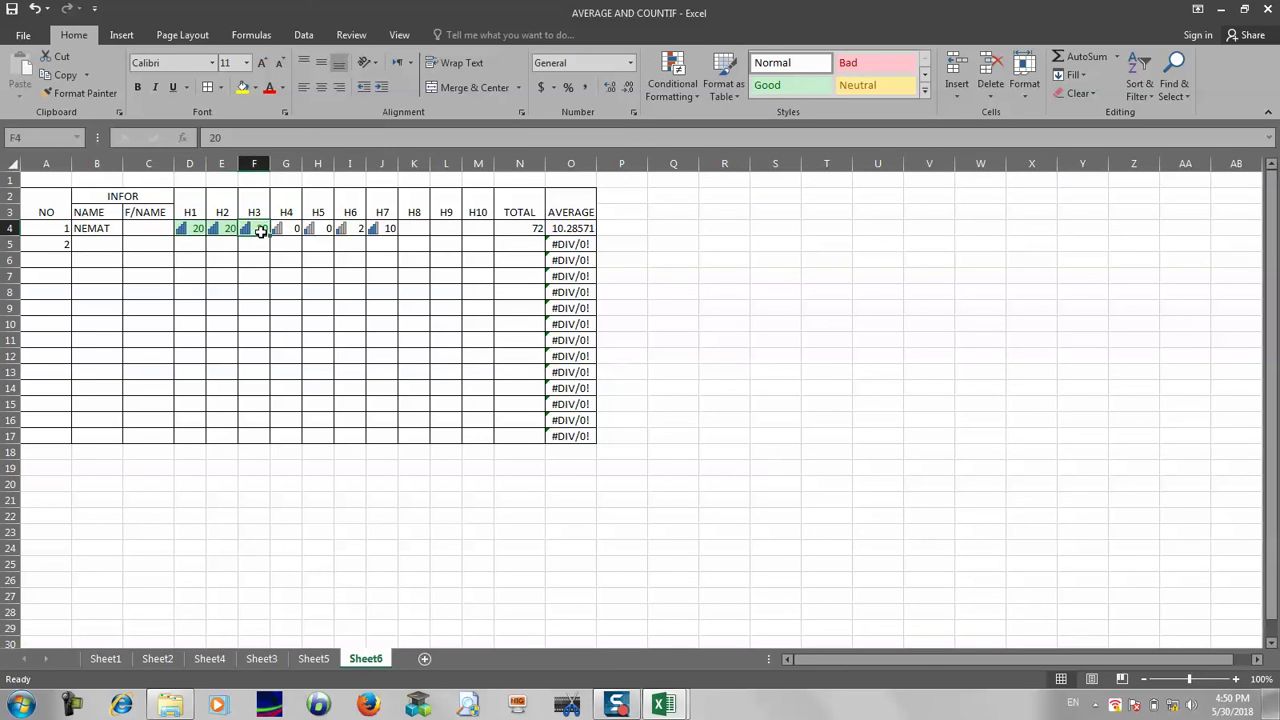
pyautogui.moveTo(288, 230); pyautogui.dragTo(455, 438)
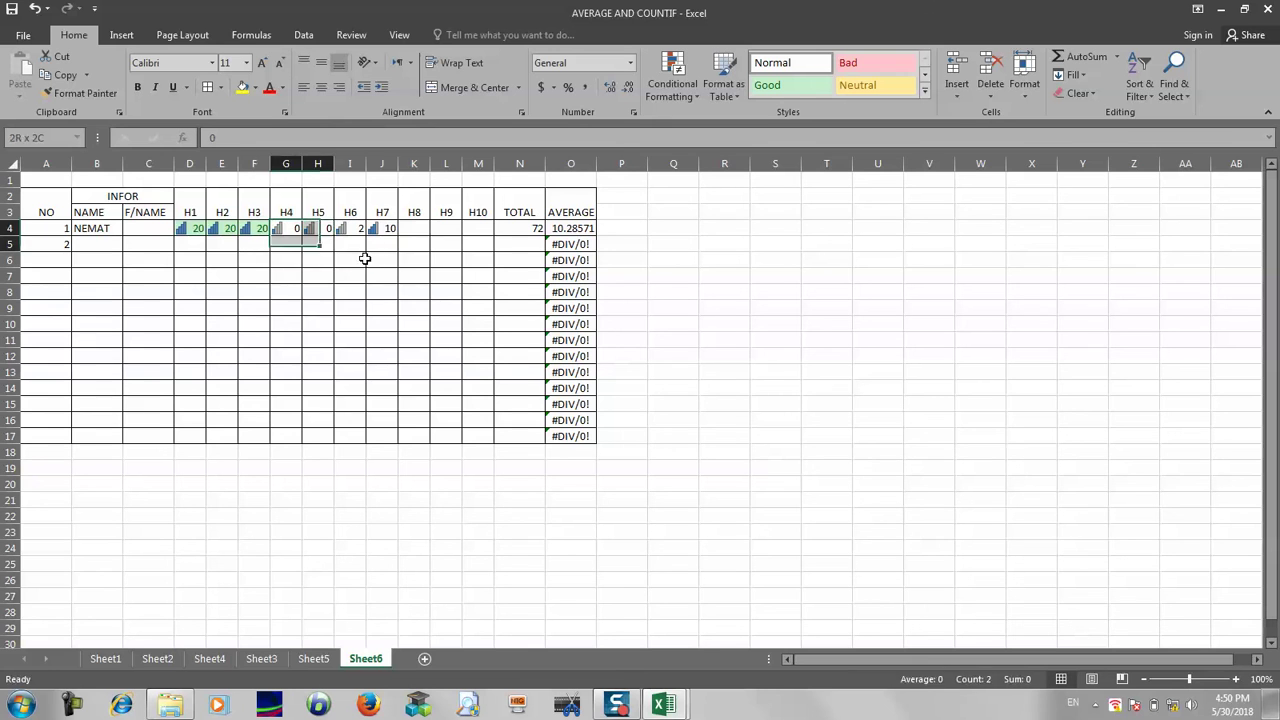
pyautogui.moveTo(185, 229); pyautogui.dragTo(476, 435)
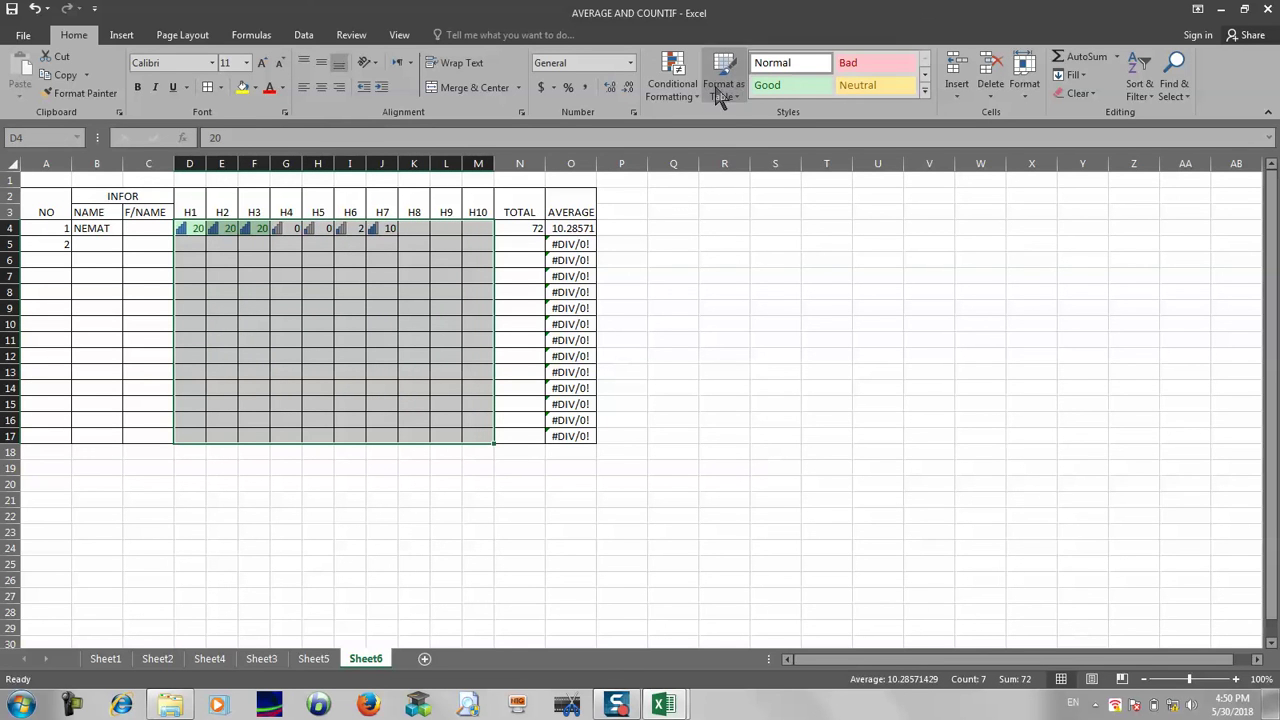
pyautogui.click(680, 78)
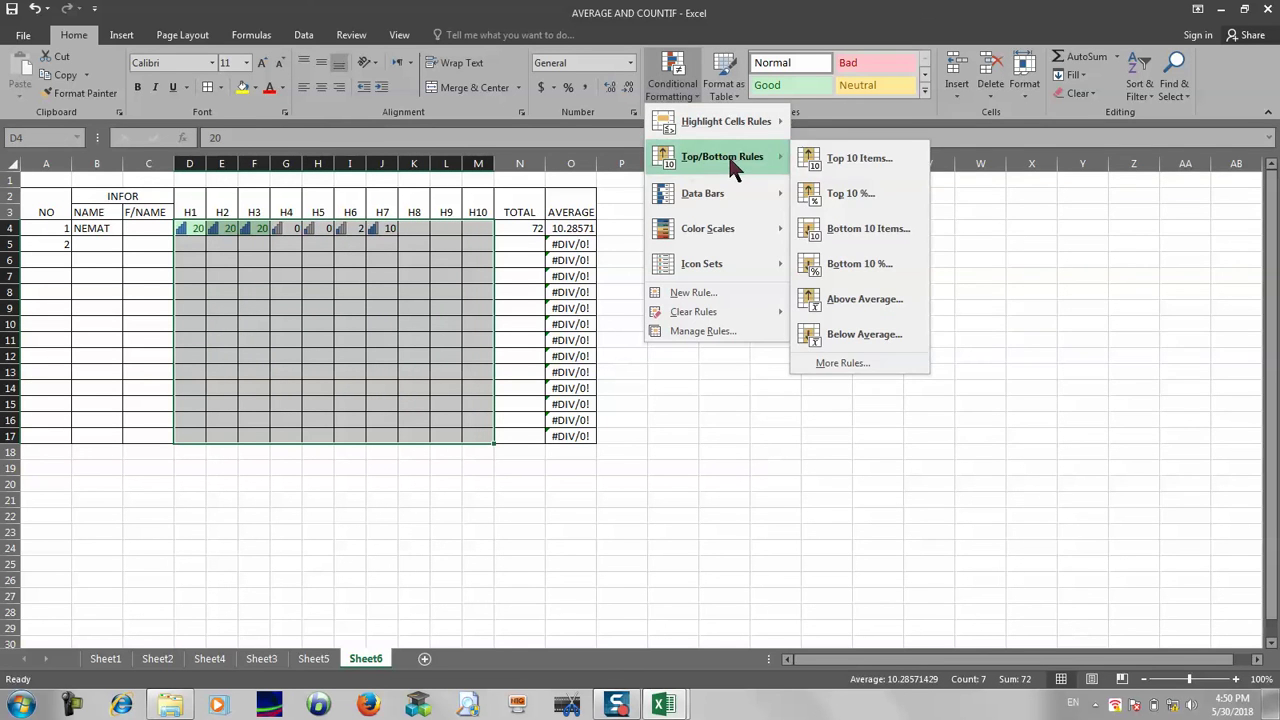
pyautogui.moveTo(729, 229)
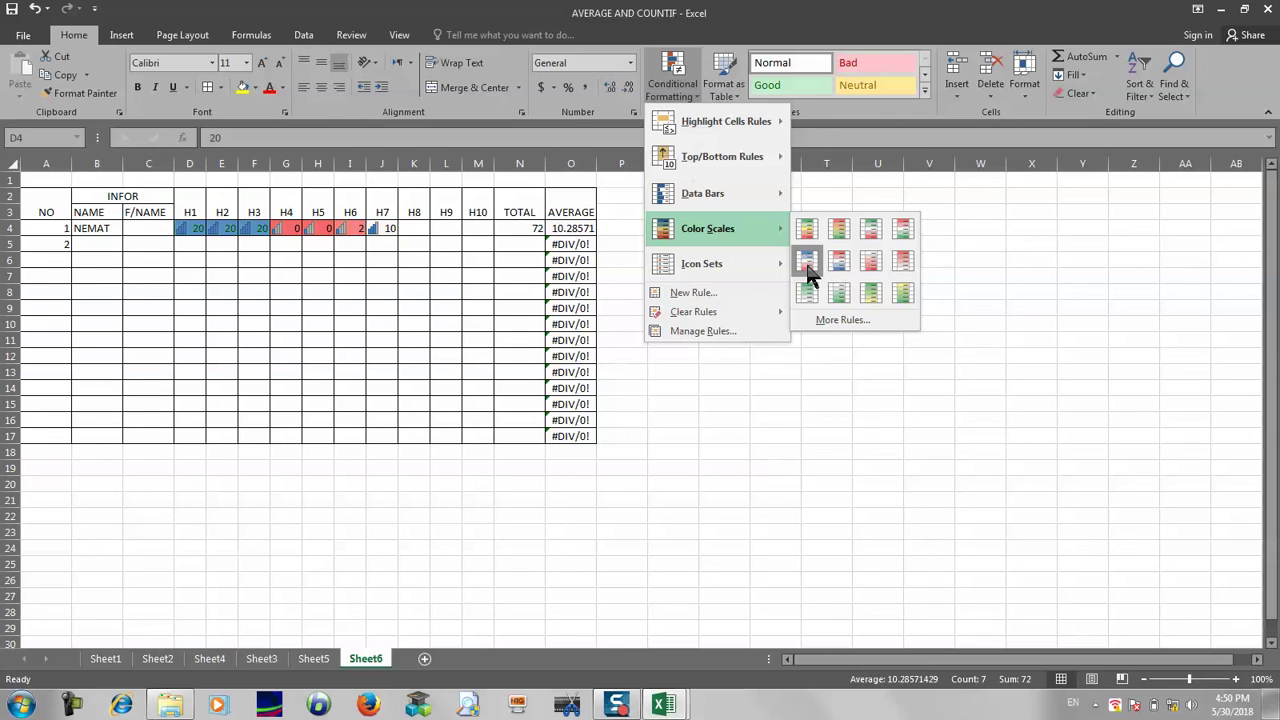
pyautogui.click(808, 230)
pyautogui.click(200, 244)
pyautogui.click(113, 249)
# Step: Enter the second student's name in B5 and score 20 in D5
pyautogui.write('HOUSS')
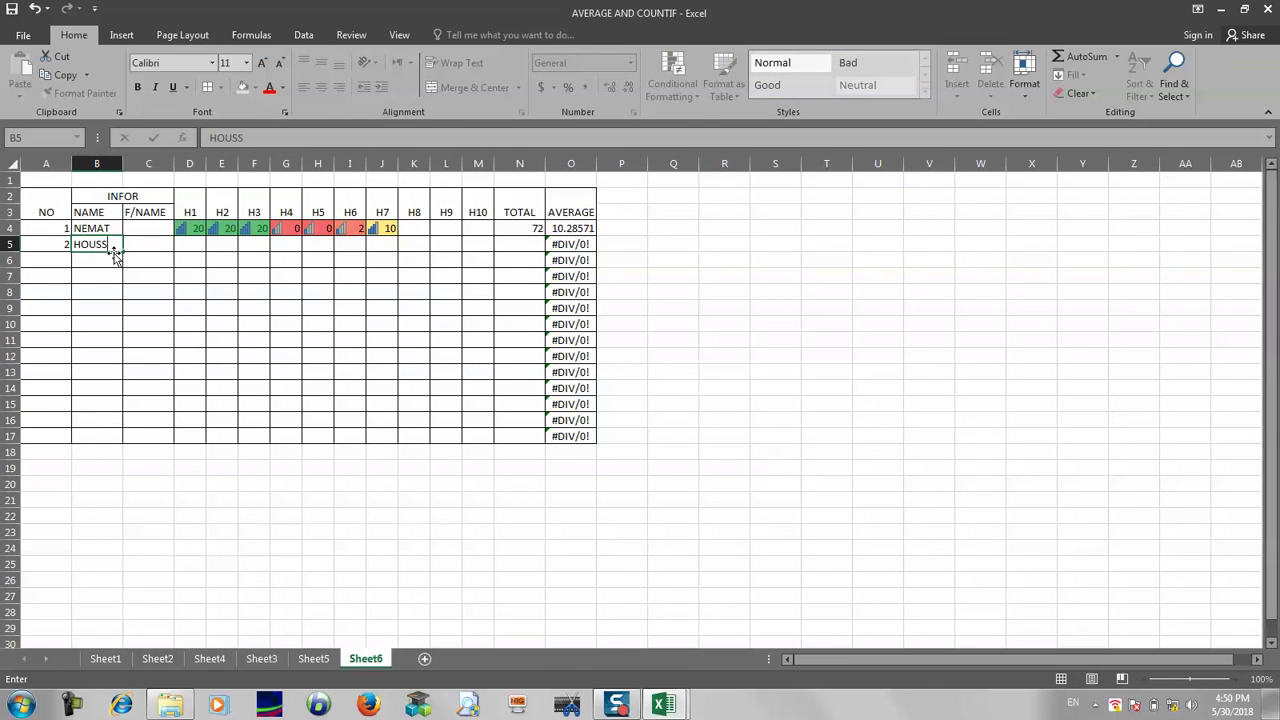
pyautogui.write('N')
pyautogui.press('Tab')
pyautogui.press('Tab')
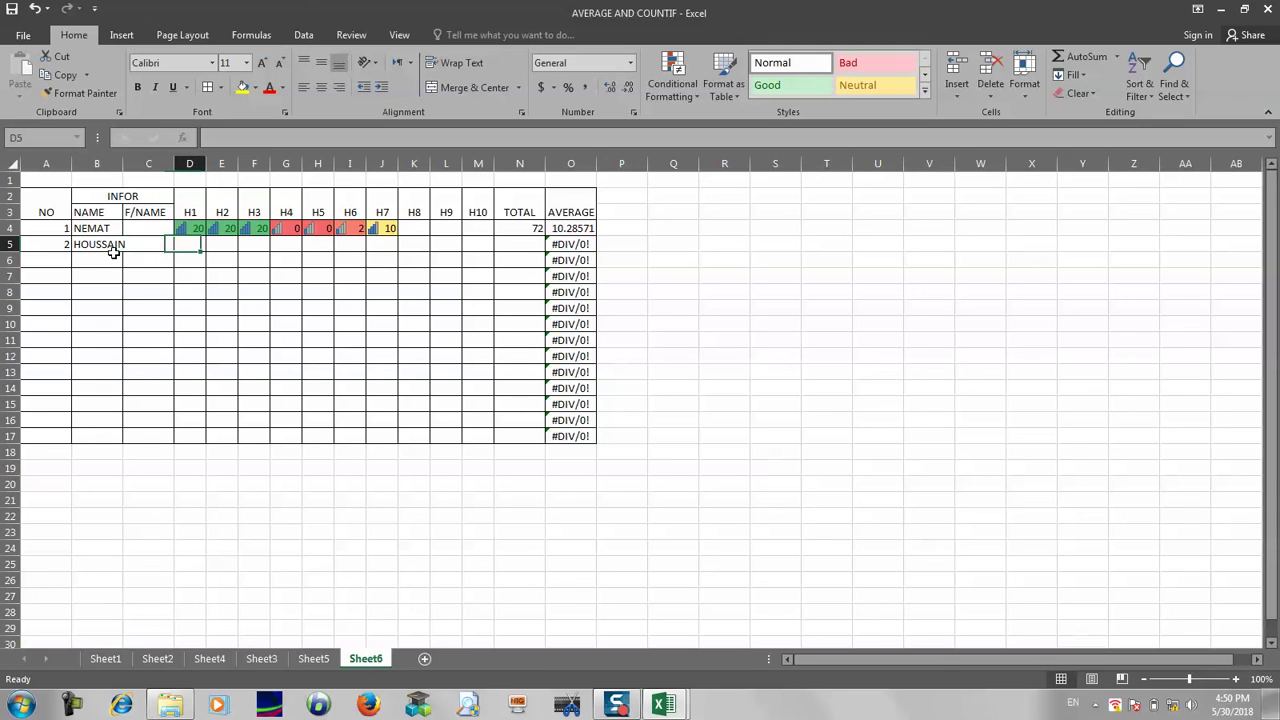
pyautogui.write('20')
pyautogui.press('Return')
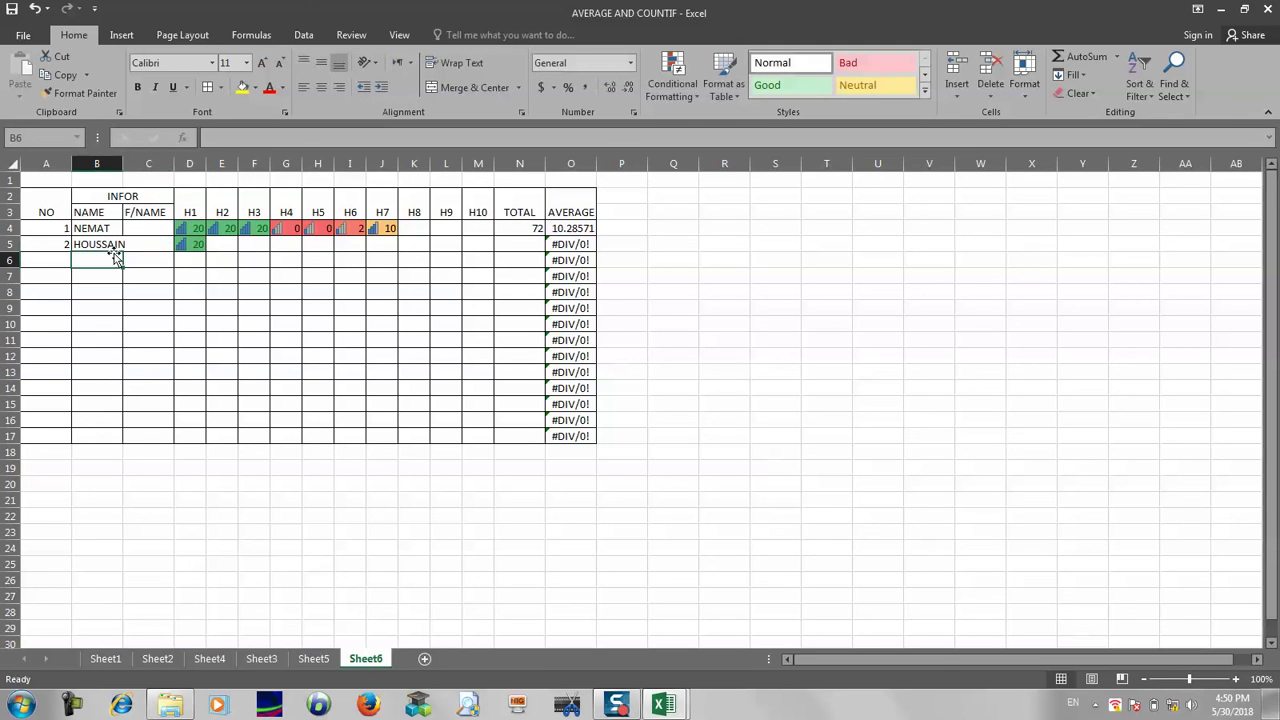
# Step: Fill E5:H5 with the scores 10, 0, 17 and 17
pyautogui.click(210, 244)
pyautogui.write('10')
pyautogui.press('Tab')
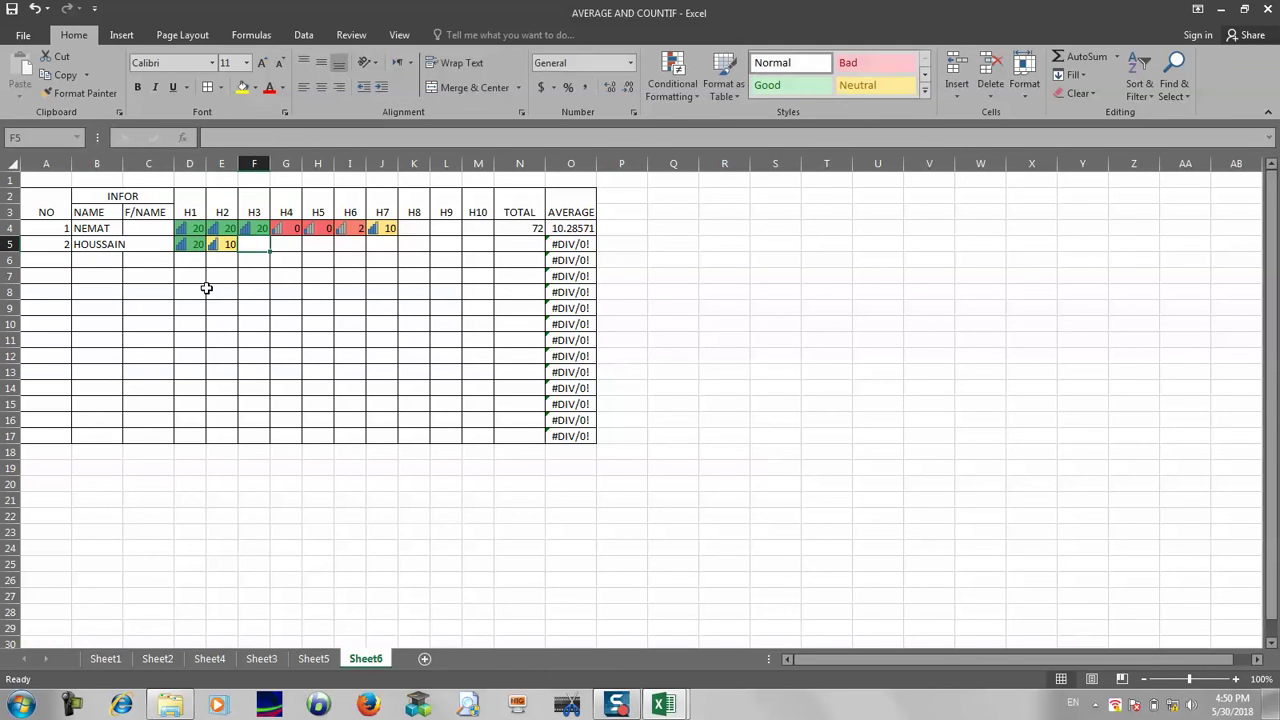
pyautogui.write('0')
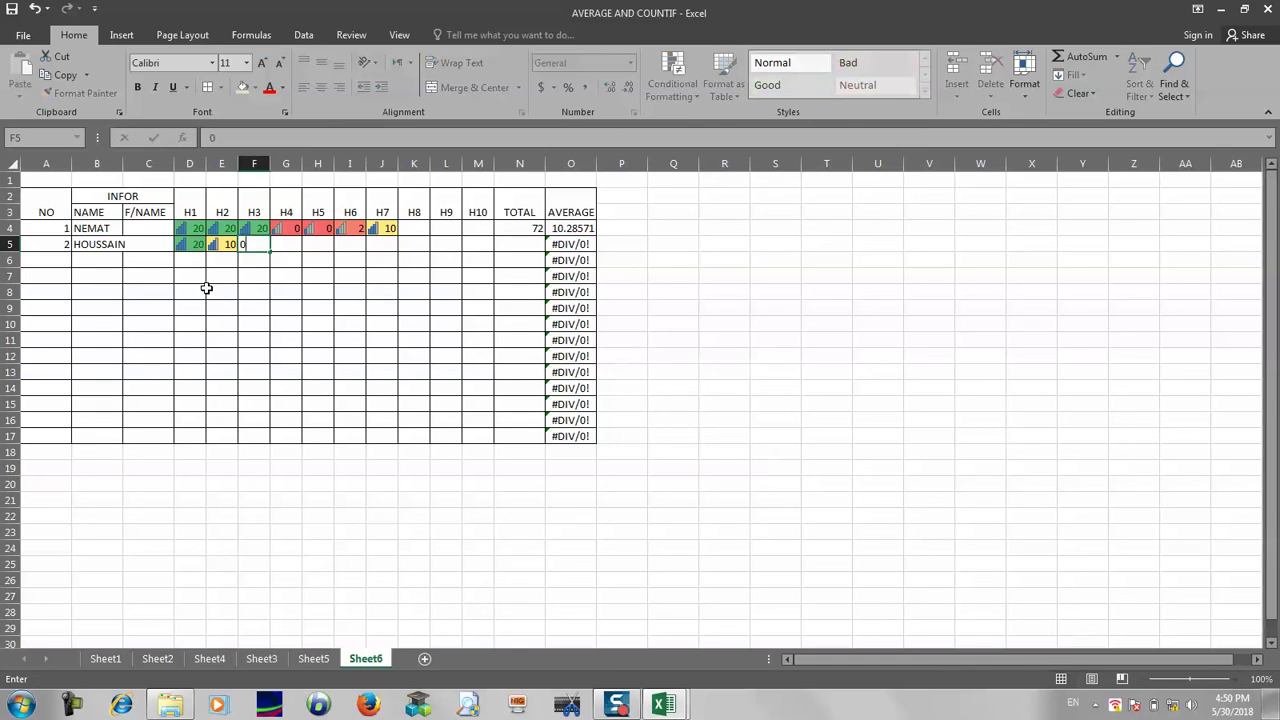
pyautogui.press('Tab')
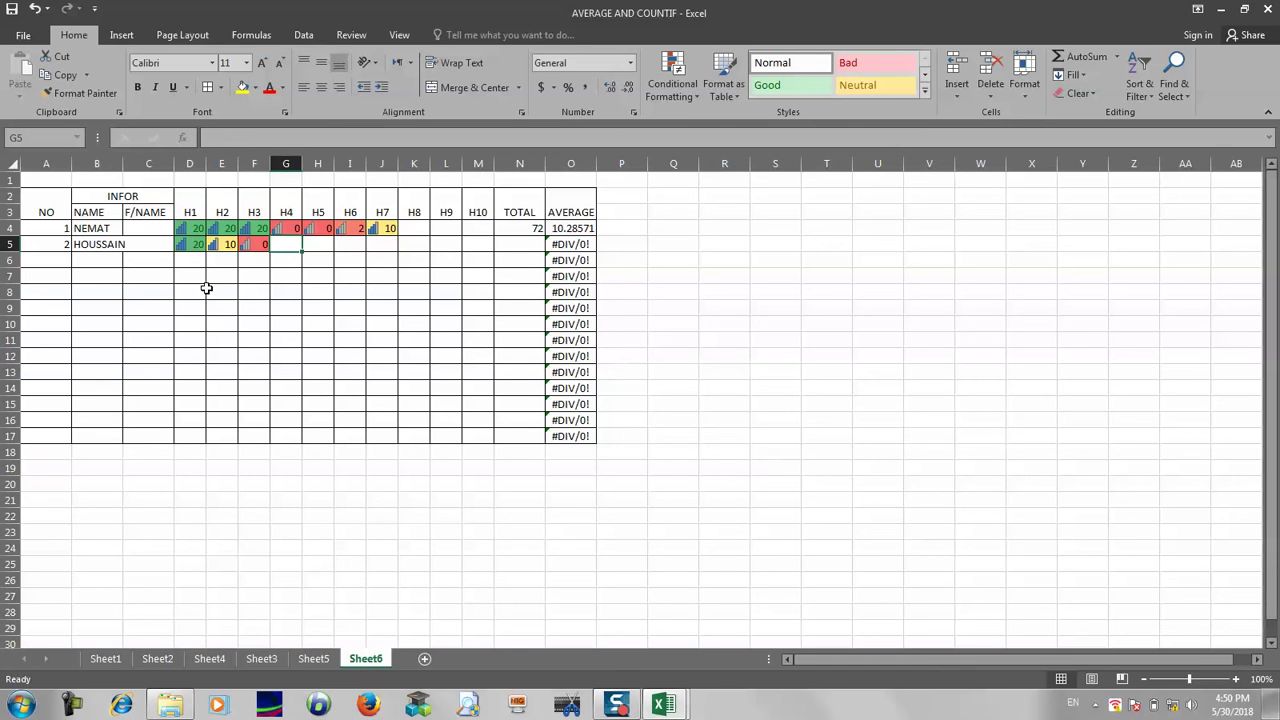
pyautogui.write('17')
pyautogui.press('Tab')
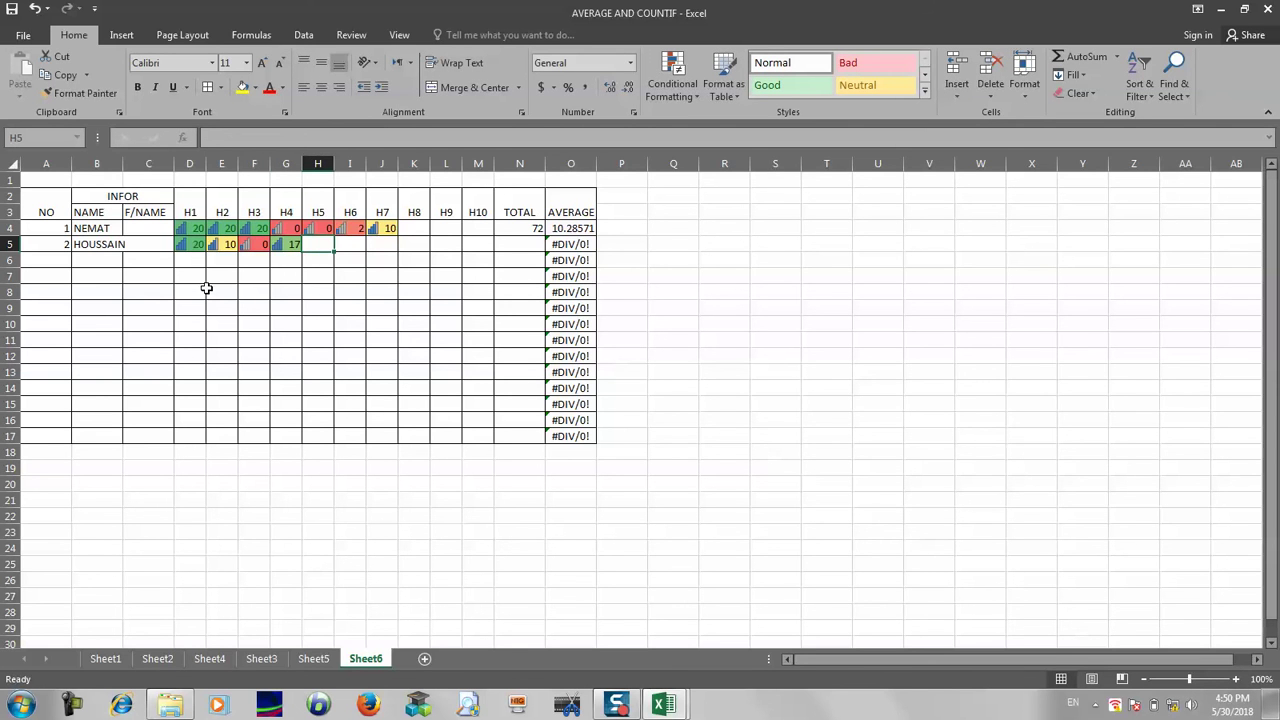
pyautogui.write('17')
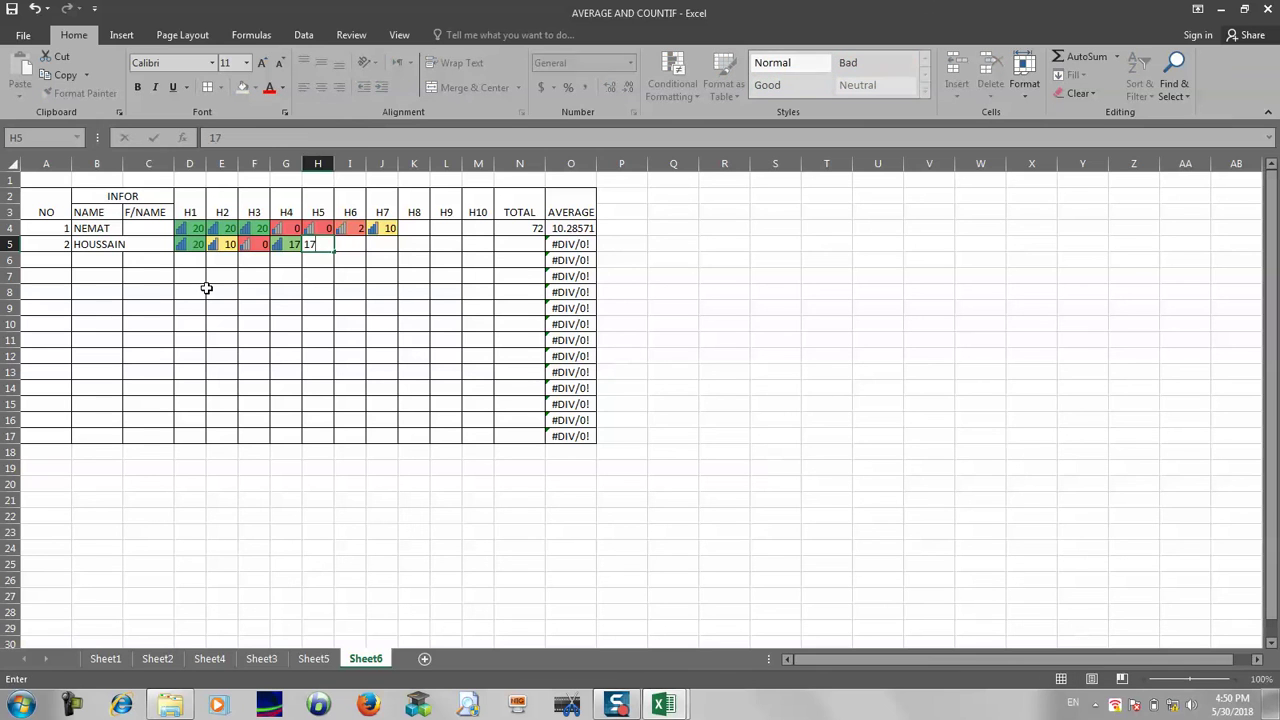
pyautogui.press('Tab')
pyautogui.click(440, 247)
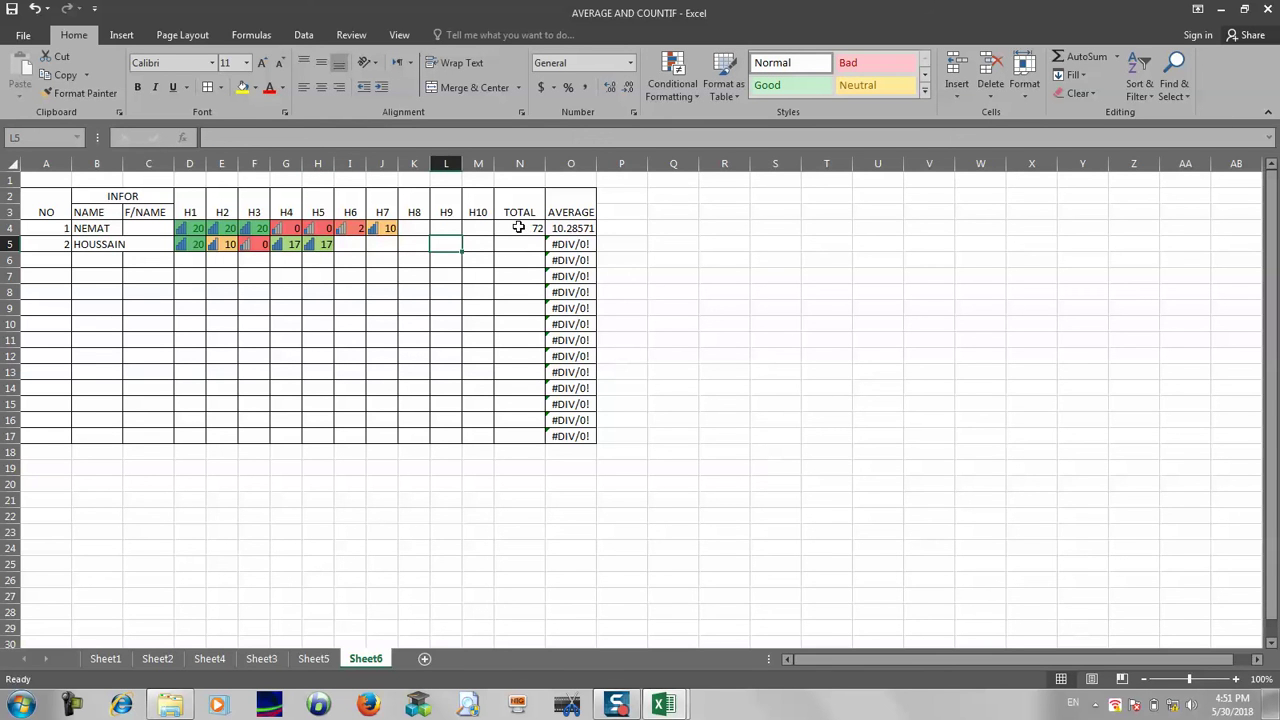
# Step: Apply the 3 Symbols (Circled) icon set to the TOTAL cells N4:N17
pyautogui.moveTo(519, 228); pyautogui.dragTo(527, 436)
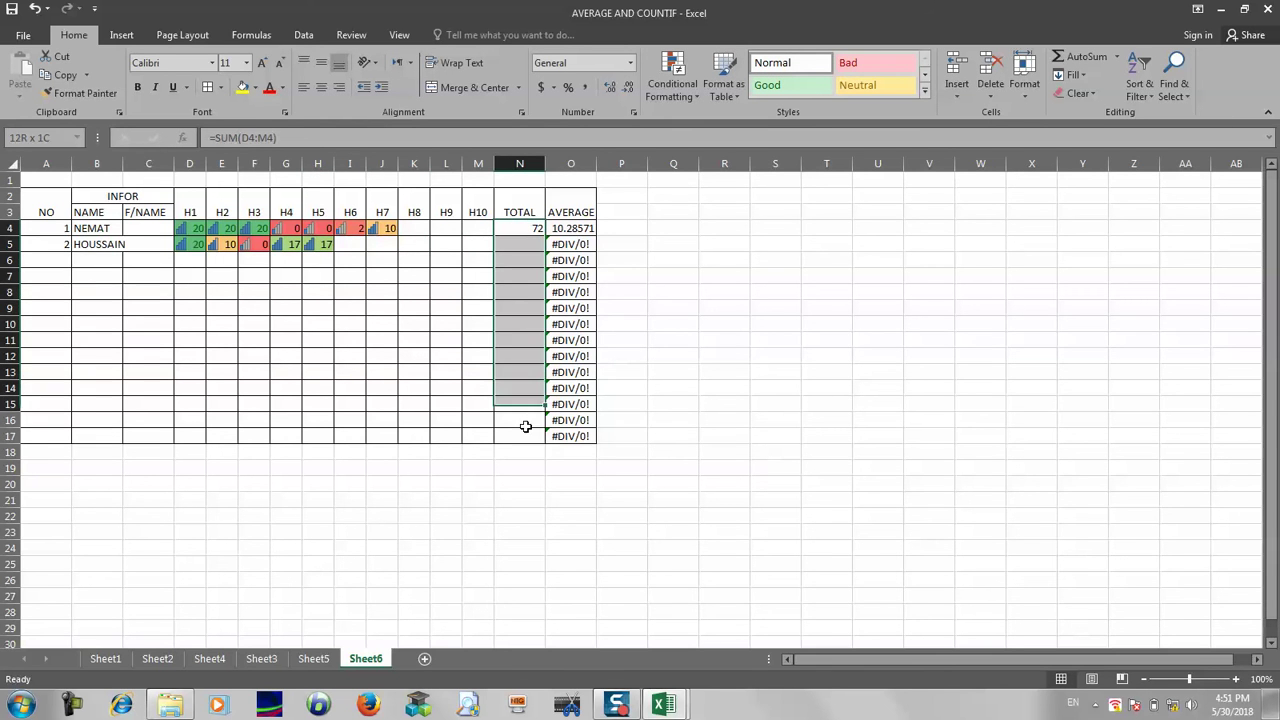
pyautogui.click(675, 75)
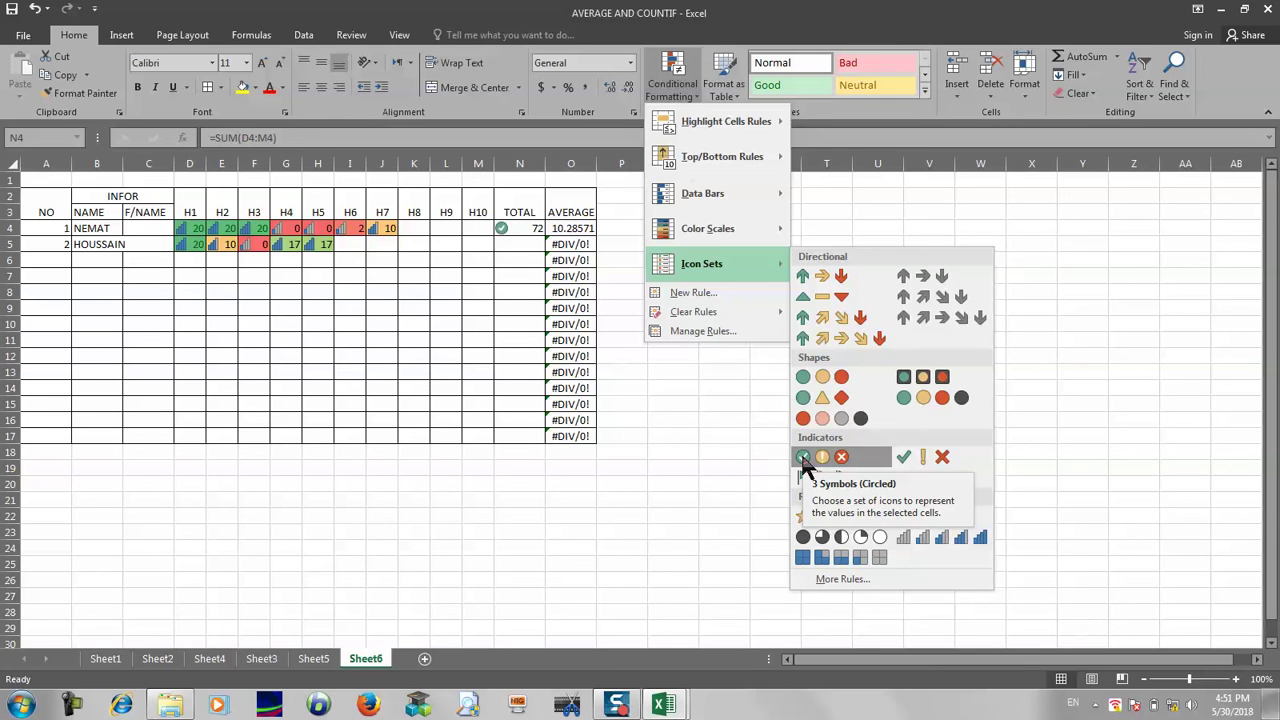
pyautogui.click(804, 458)
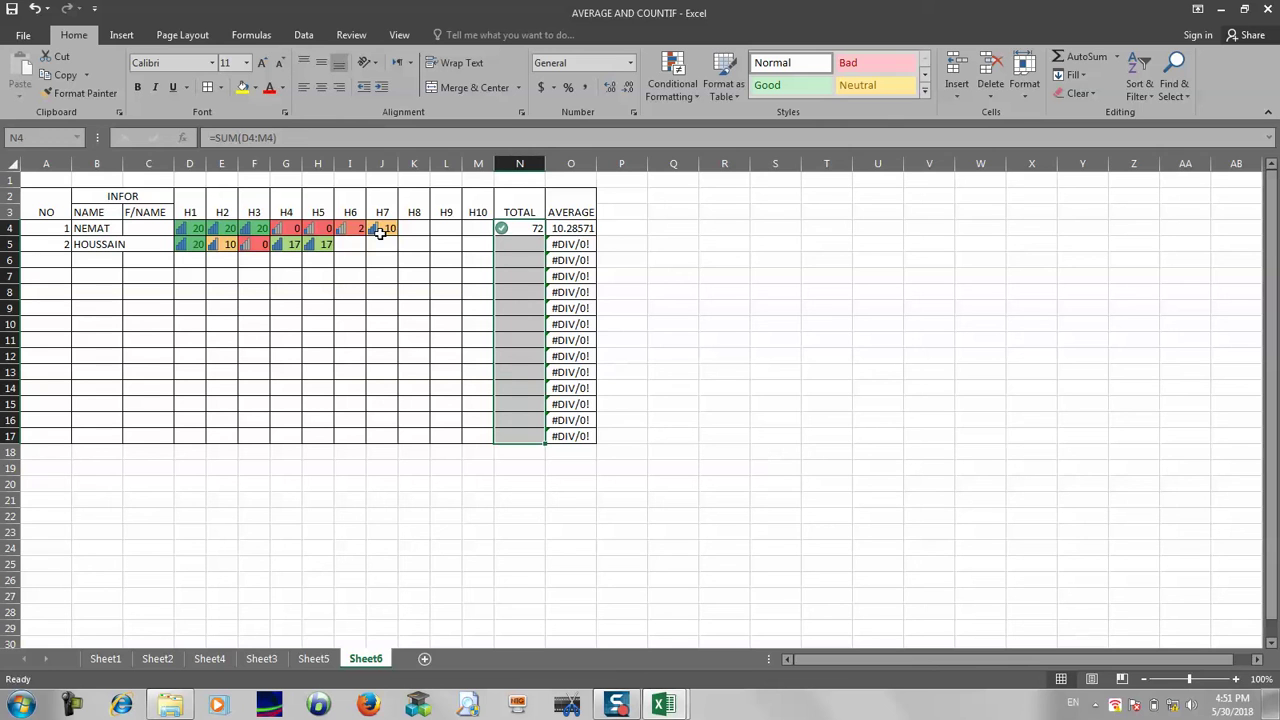
# Step: Apply the 3 Arrows (Colored) icon set to the AVERAGE cells O4:O17
pyautogui.moveTo(571, 230); pyautogui.dragTo(594, 436)
pyautogui.click(668, 80)
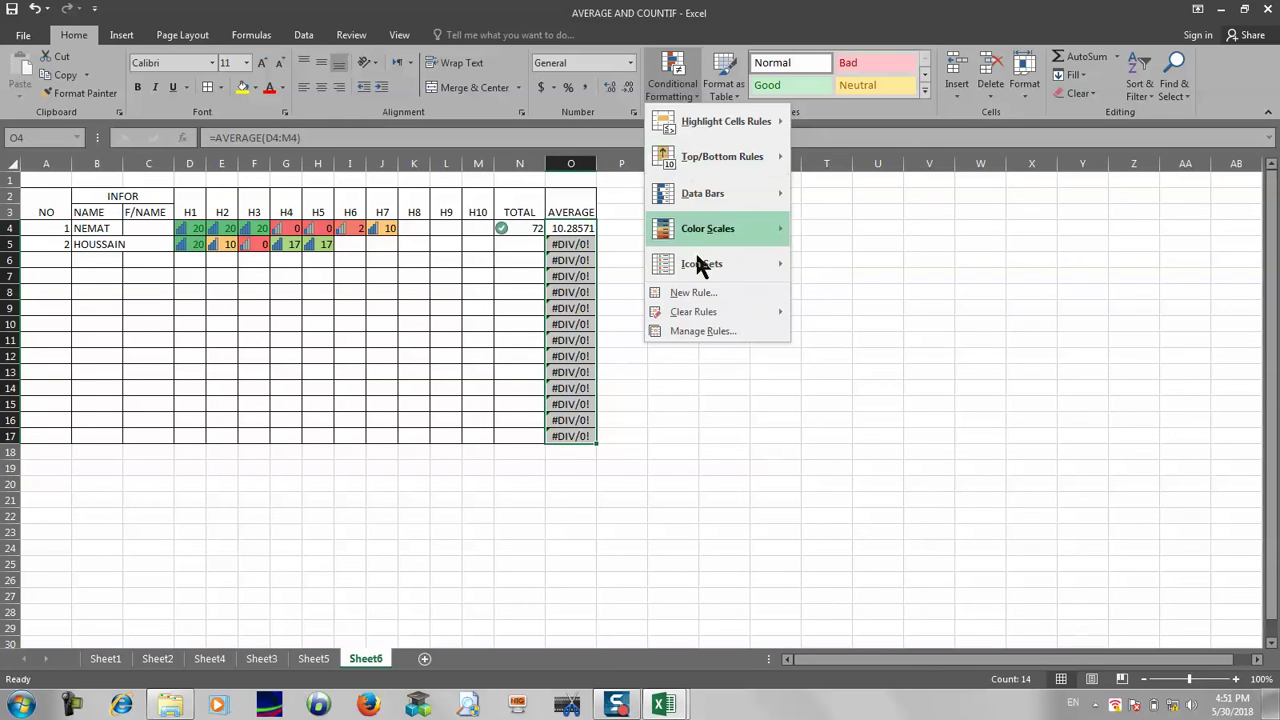
pyautogui.moveTo(743, 259)
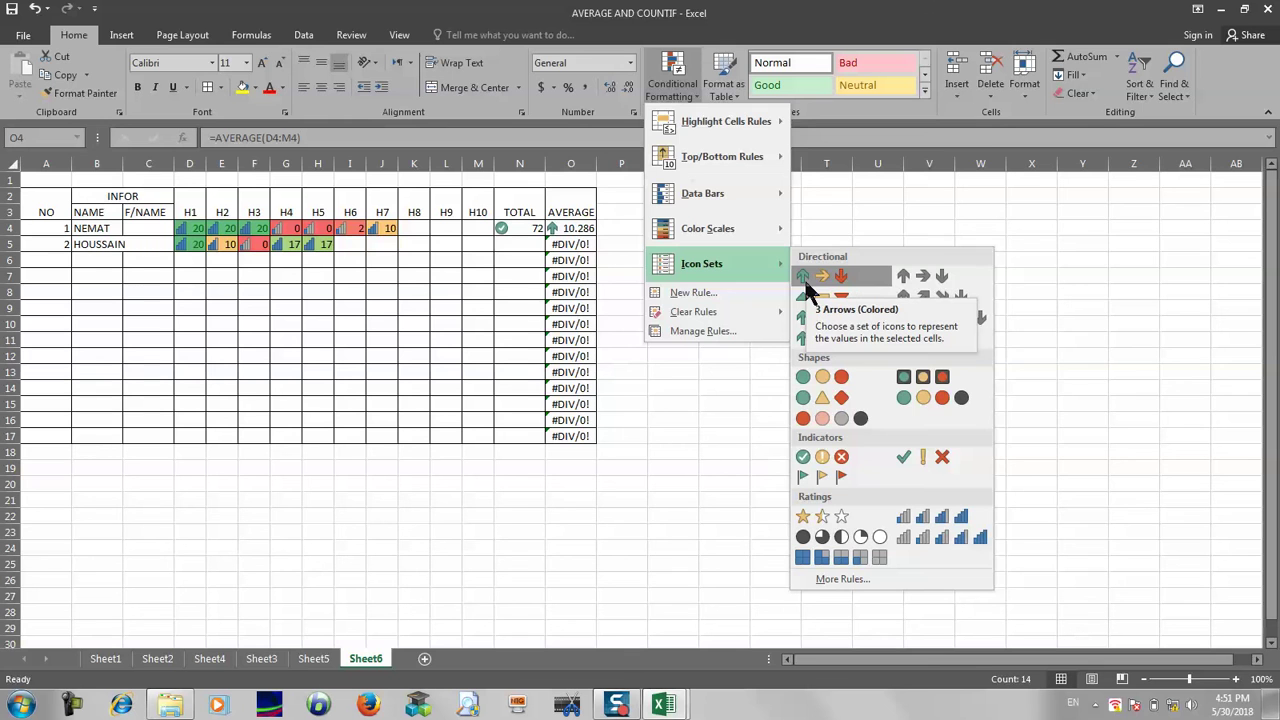
pyautogui.click(806, 277)
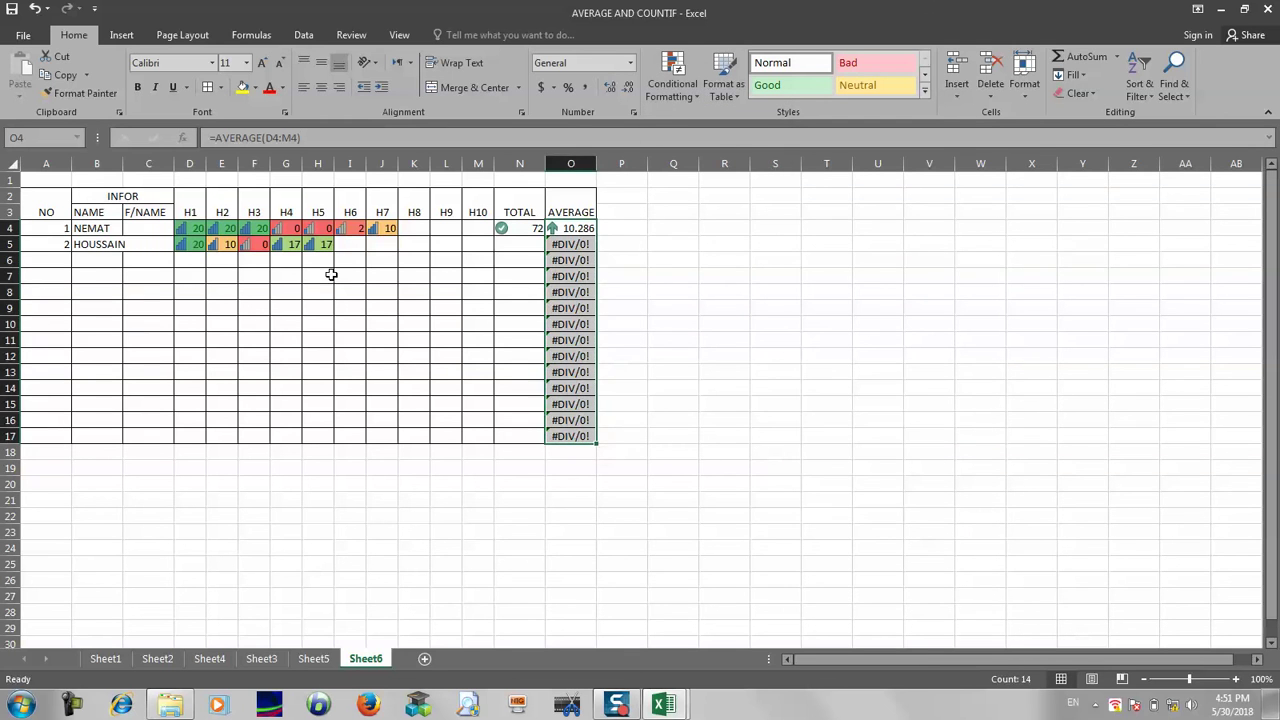
# Step: Fill N4's SUM formula down to N17, giving the second student a total of 64
pyautogui.click(352, 245)
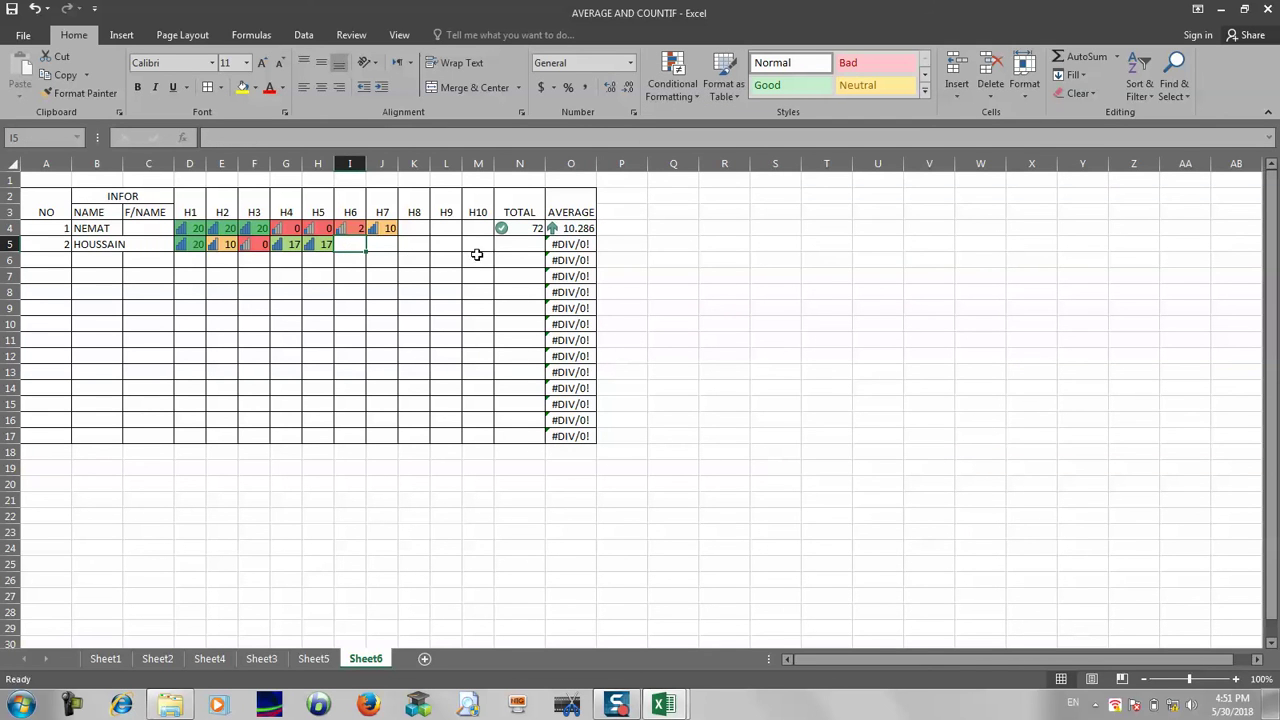
pyautogui.click(573, 230)
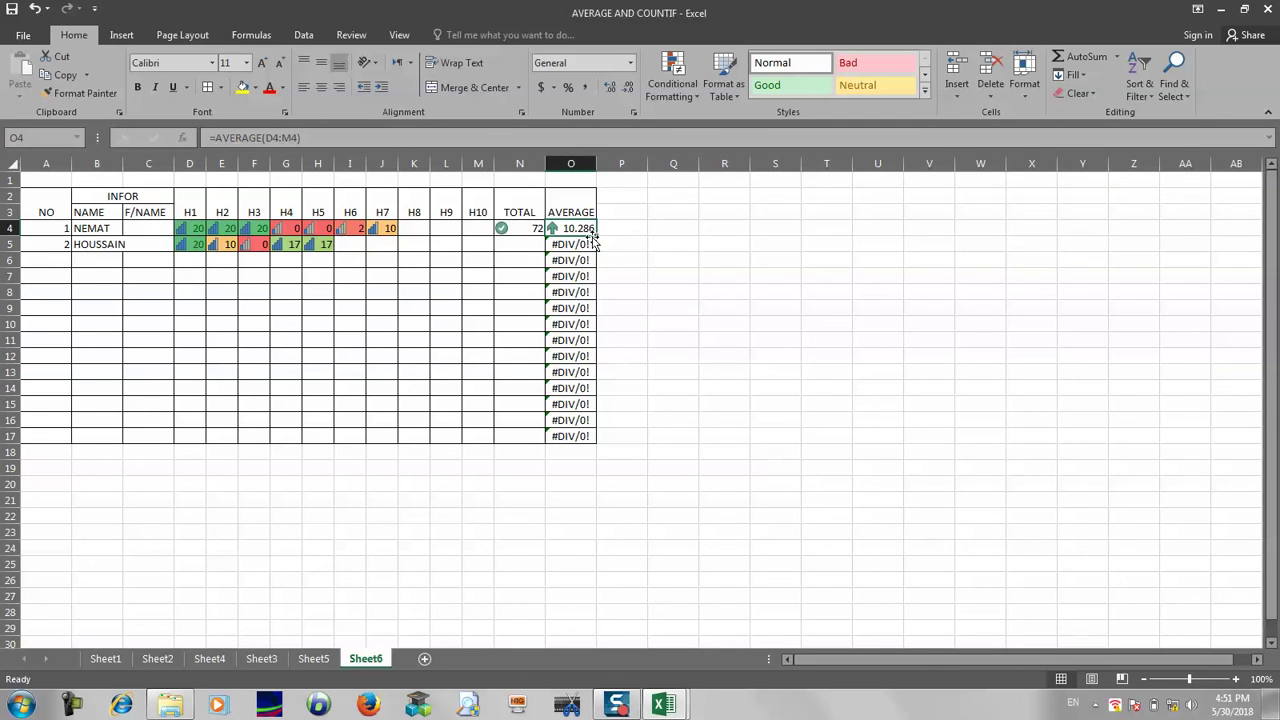
pyautogui.click(518, 230)
pyautogui.moveTo(545, 236); pyautogui.dragTo(543, 445)
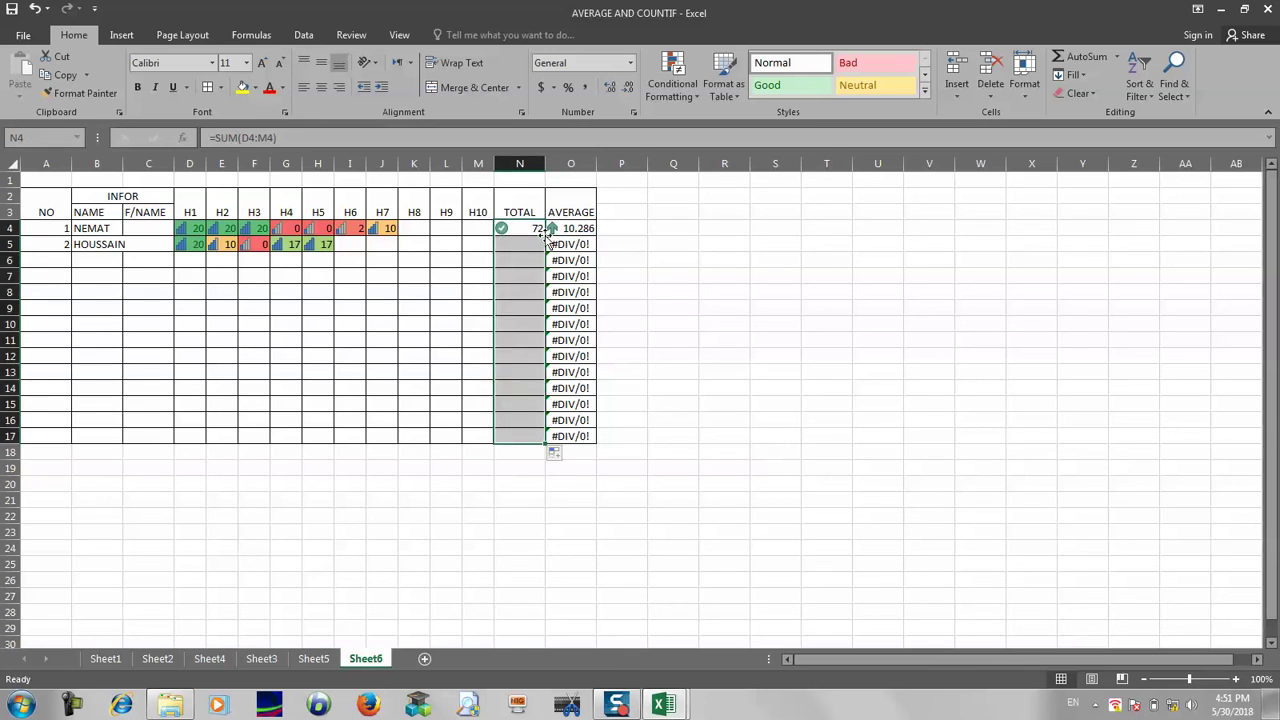
pyautogui.click(658, 324)
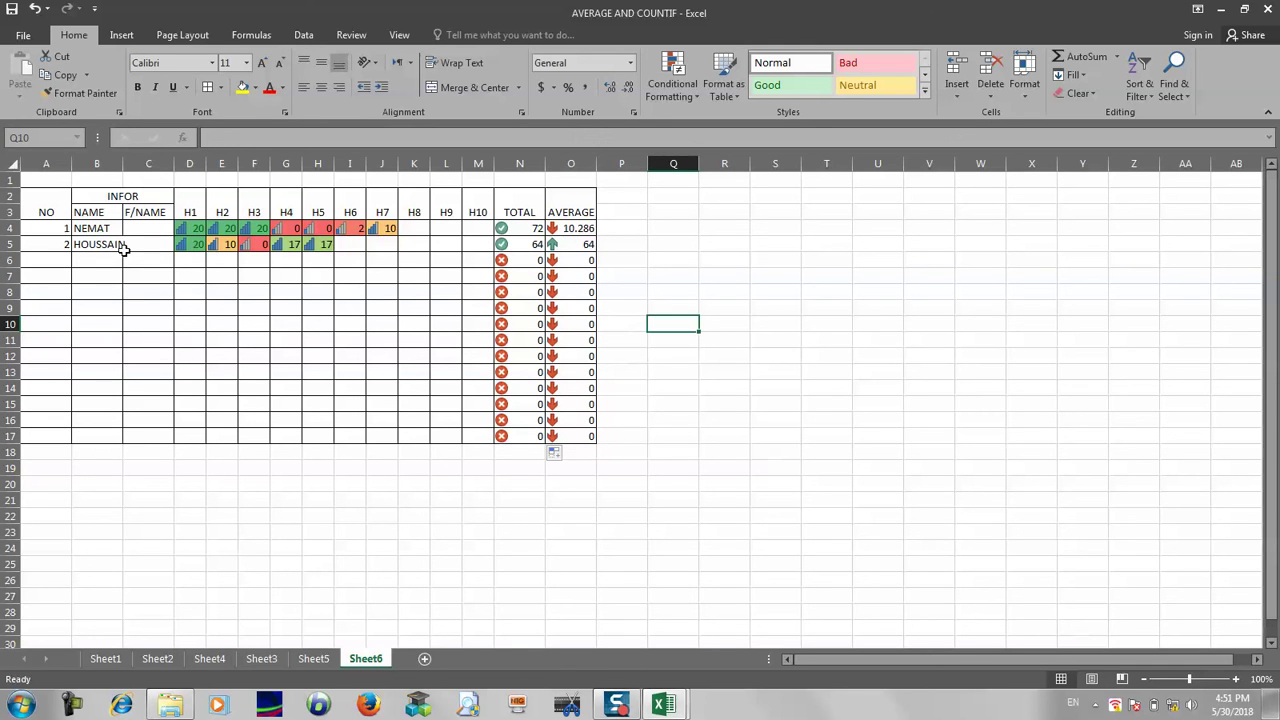
pyautogui.moveTo(347, 245); pyautogui.dragTo(471, 249)
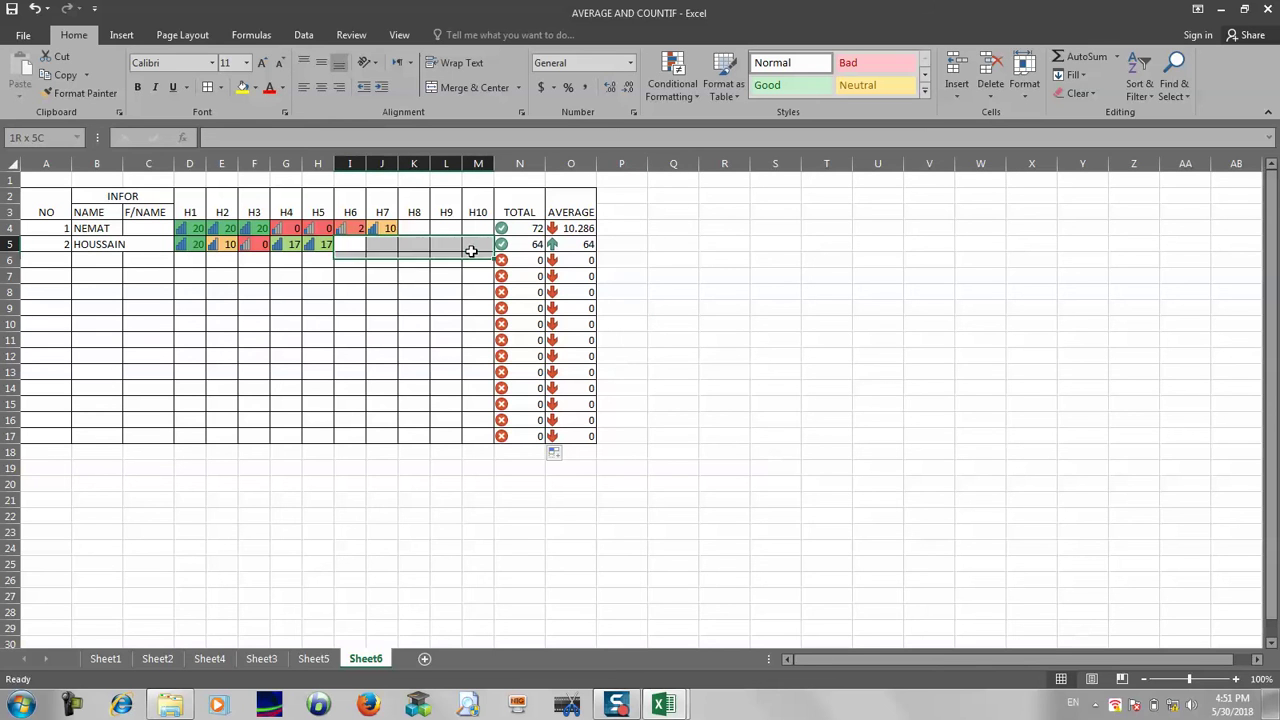
pyautogui.click(359, 245)
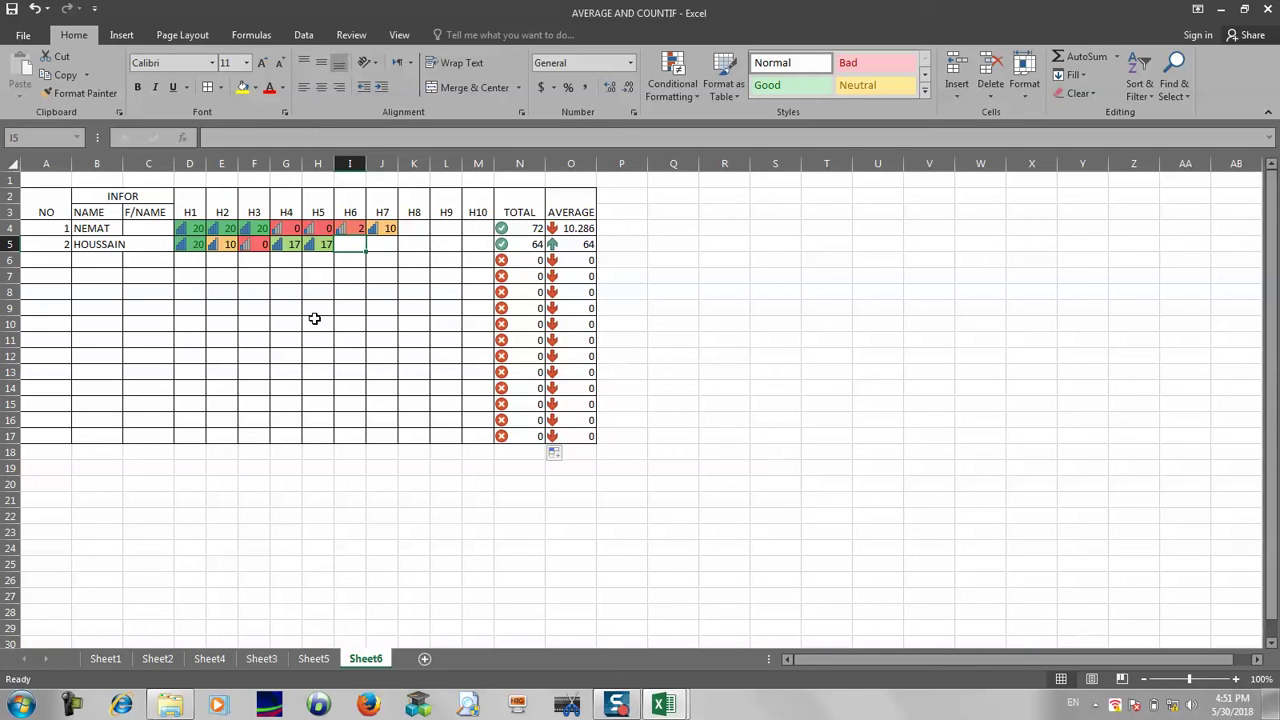
# Step: Enter 0 in each of the second student's H6–H10 cells I5:M5
pyautogui.write('0')
pyautogui.press('Tab')
pyautogui.write('0')
pyautogui.press('Tab')
pyautogui.write('0')
pyautogui.press('Tab')
pyautogui.write('0')
pyautogui.press('Tab')
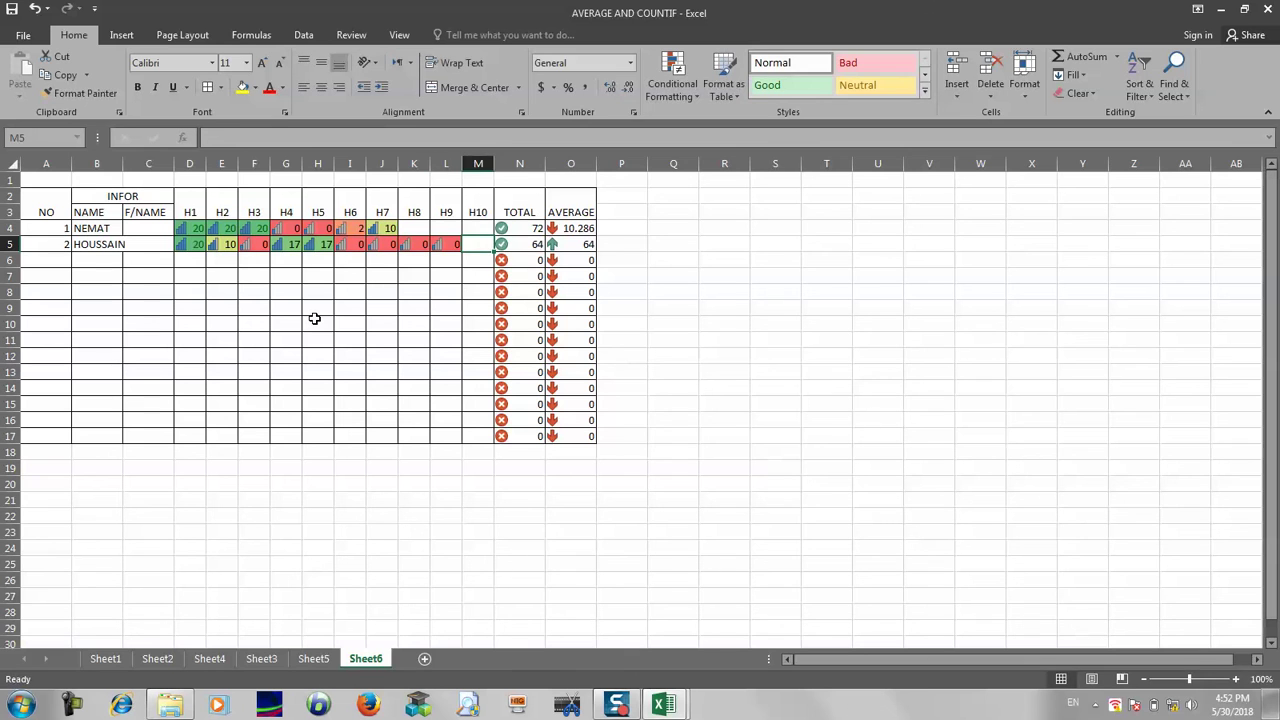
pyautogui.write('0')
pyautogui.press('Return')
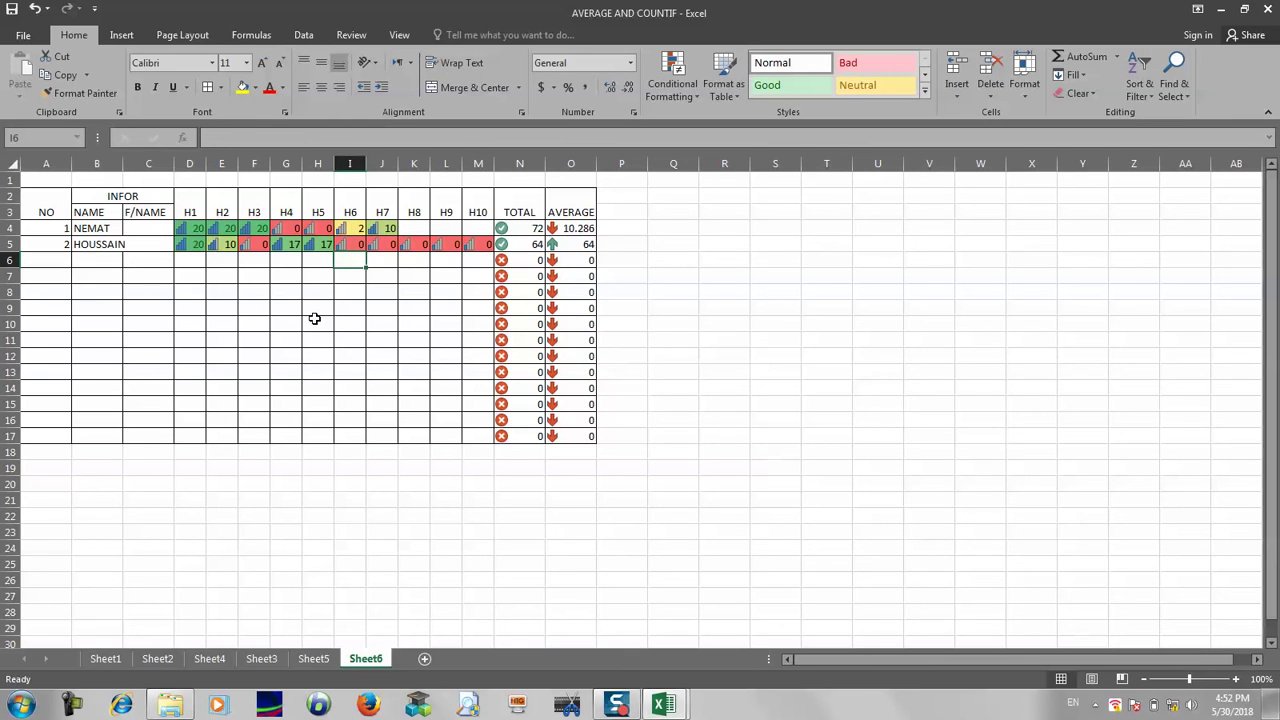
# Step: Change the first student's H9 score in L4 to 0
pyautogui.click(315, 247)
pyautogui.click(265, 247)
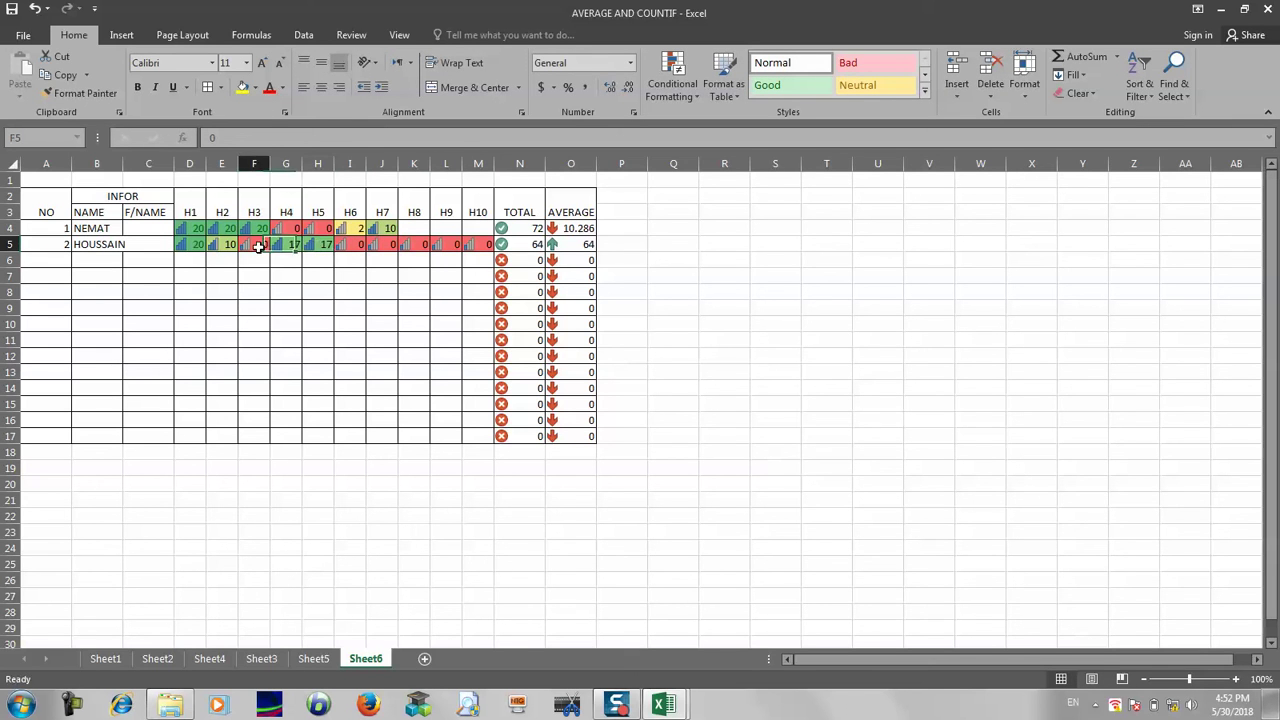
pyautogui.click(390, 230)
pyautogui.write('10')
pyautogui.press('Tab')
pyautogui.press('Tab')
pyautogui.write('0')
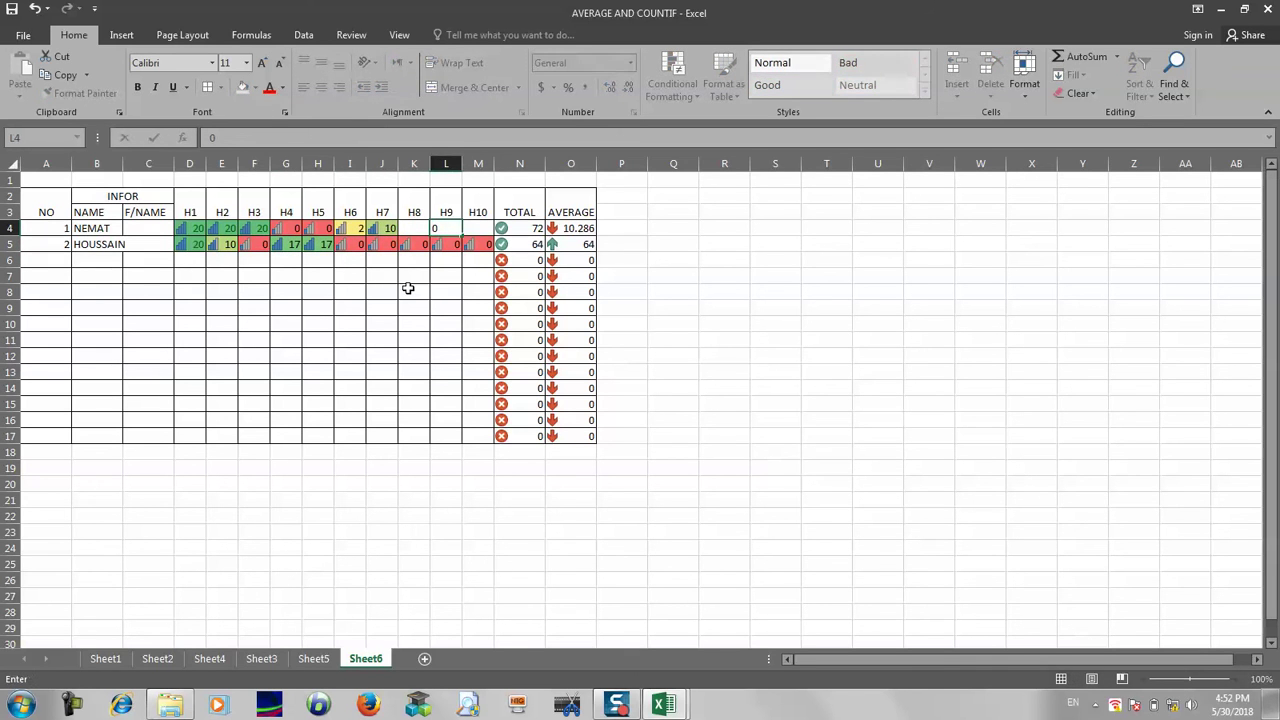
pyautogui.press('Tab')
pyautogui.press('Down')
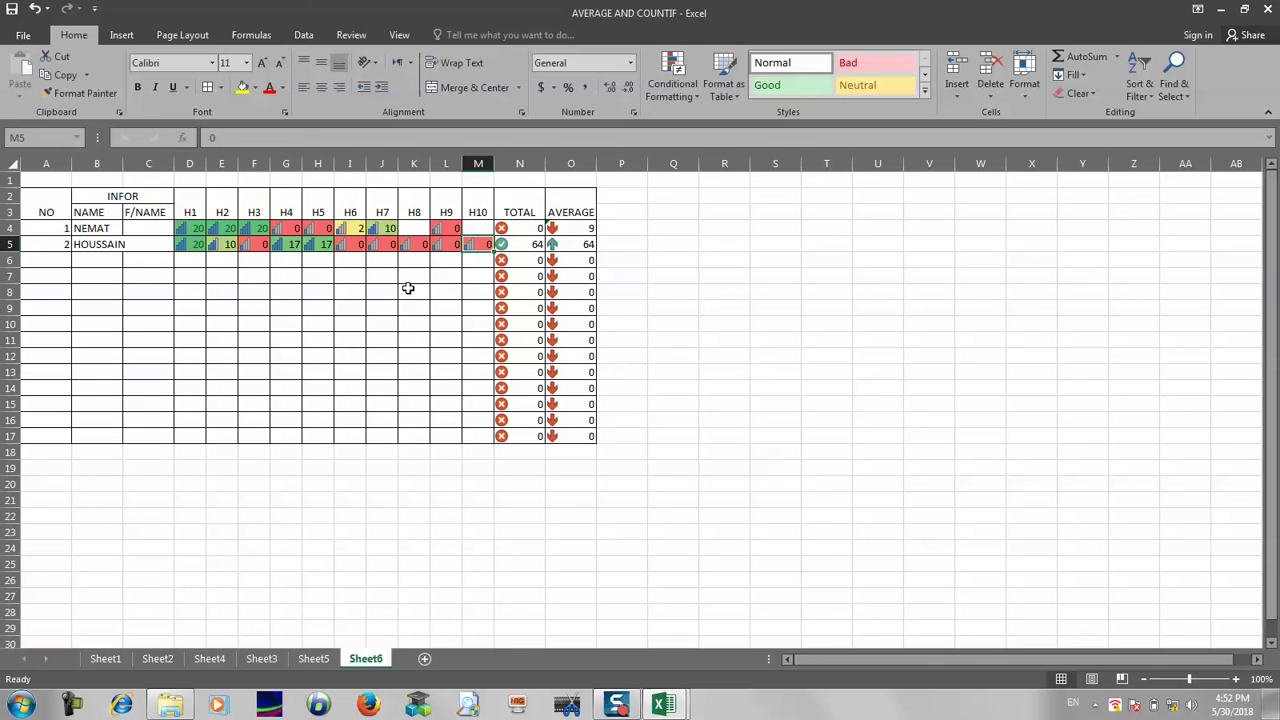
# Step: Inspect the SUM formula in N5 and the AVERAGE formula in O5
pyautogui.doubleClick(517, 245)
pyautogui.press('Return')
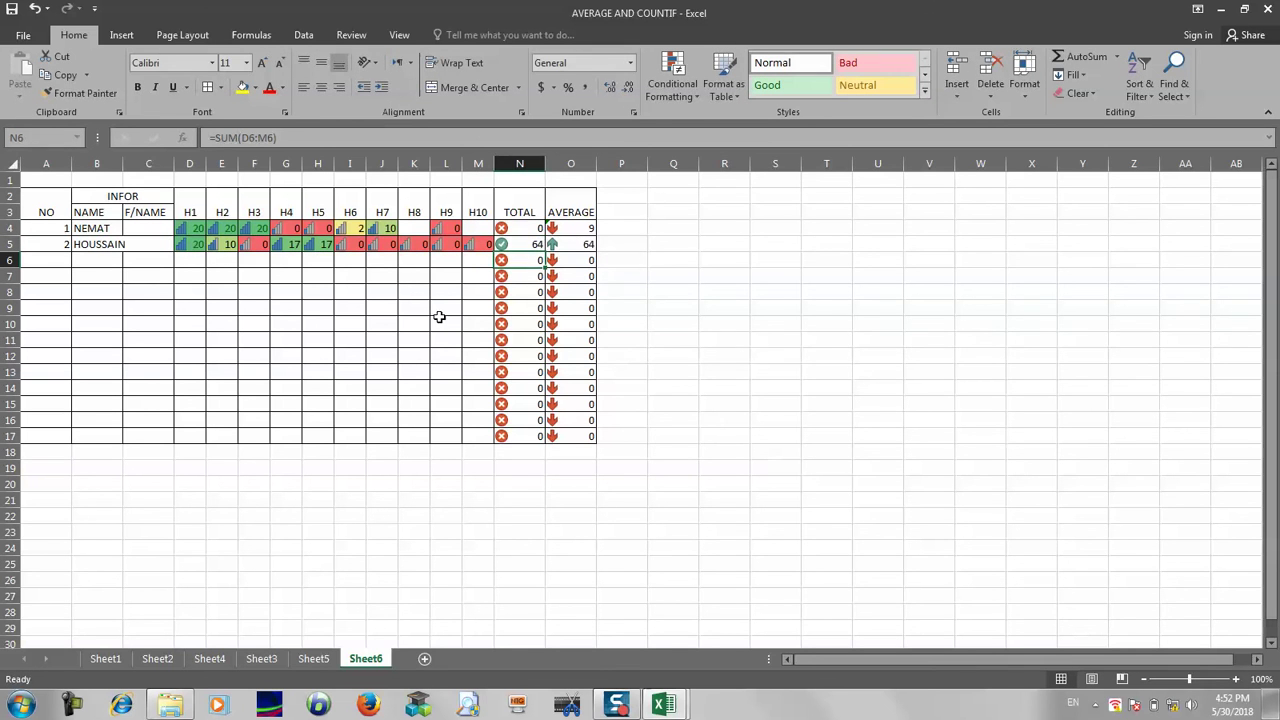
pyautogui.doubleClick(578, 247)
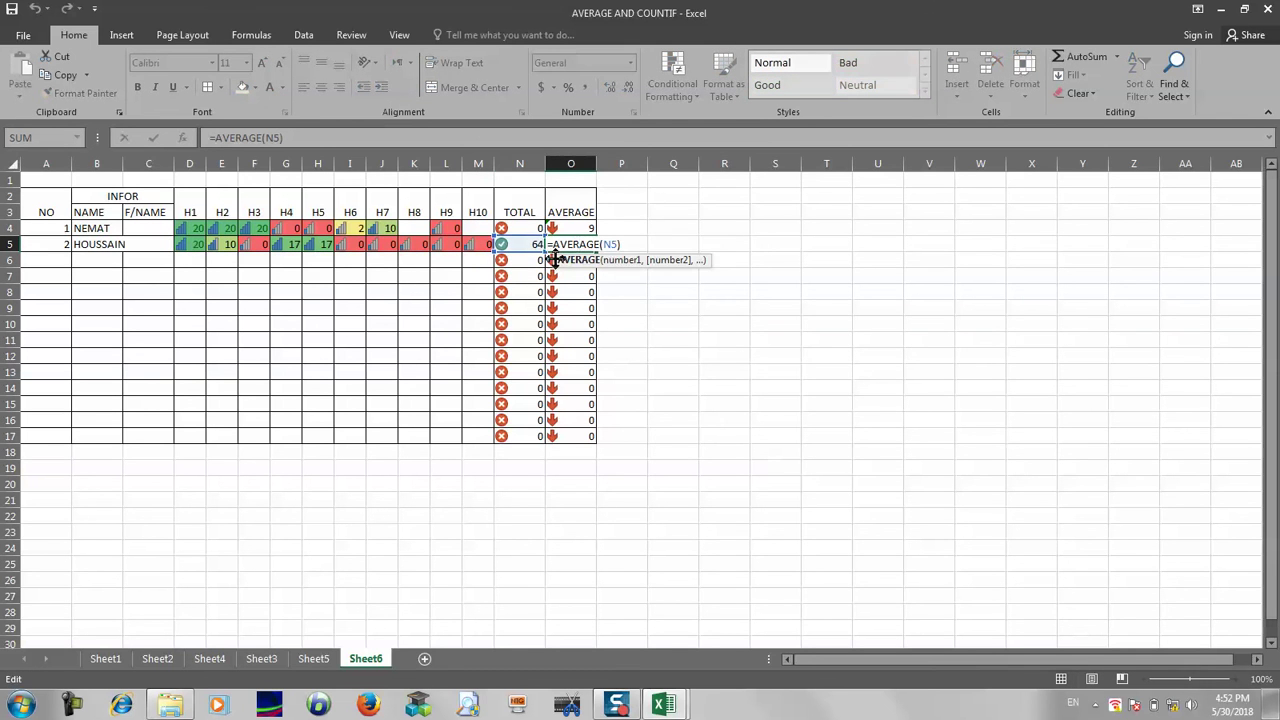
# Step: Rewrite O5 as =AVERAGE(D5:M5), giving the second student 6.4
pyautogui.click(618, 244)
pyautogui.press('BackSpace')
pyautogui.press('BackSpace')
pyautogui.press('BackSpace')
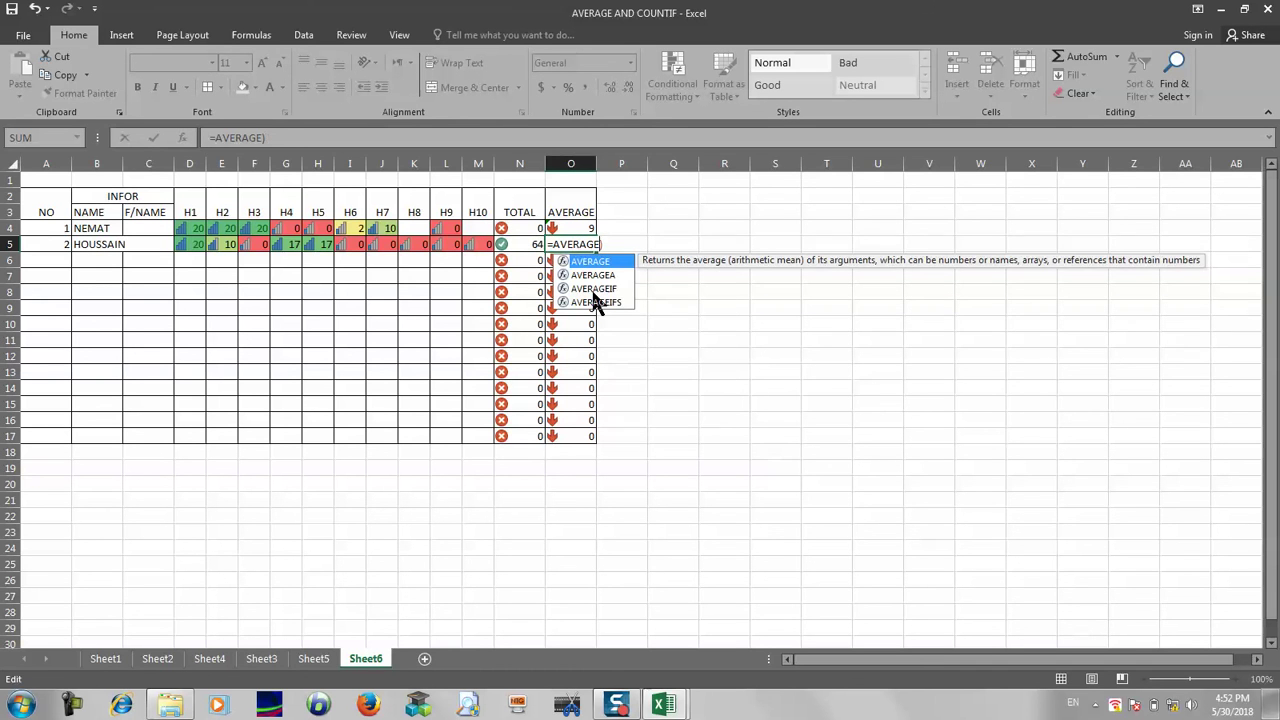
pyautogui.write('(')
pyautogui.write('N5')
pyautogui.hotkey('ctrl', 'Return')
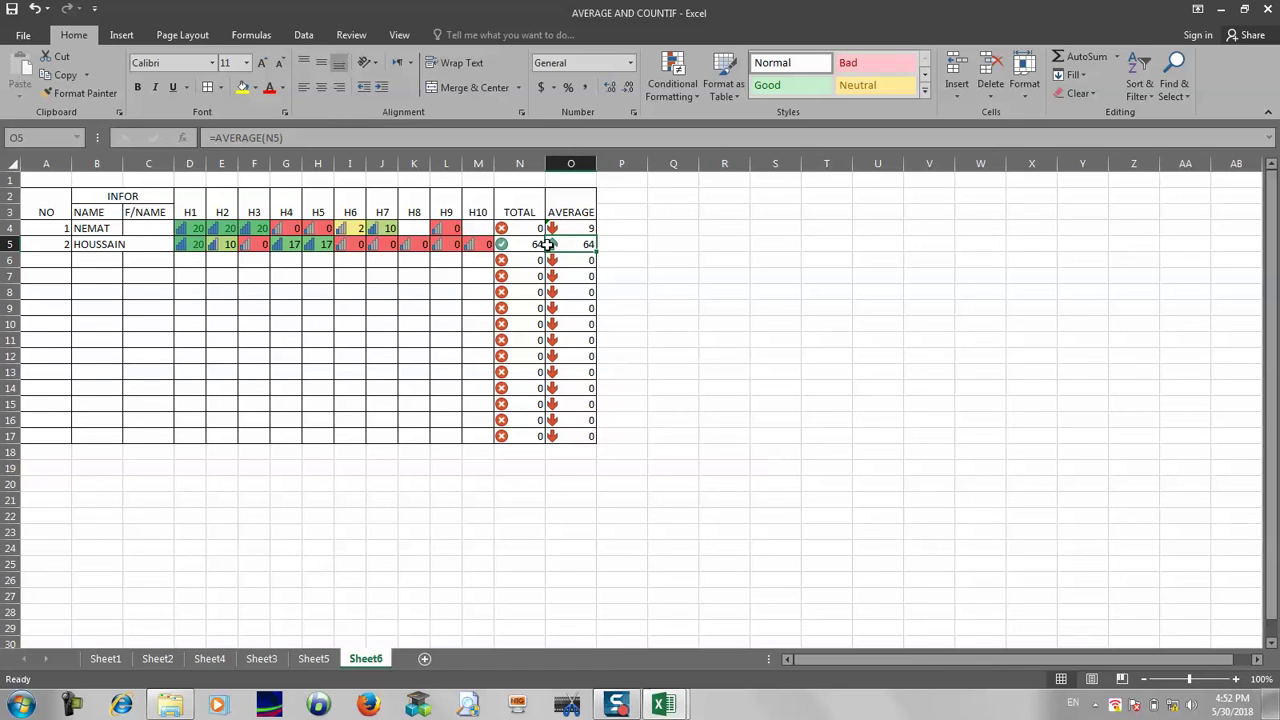
pyautogui.write('=A')
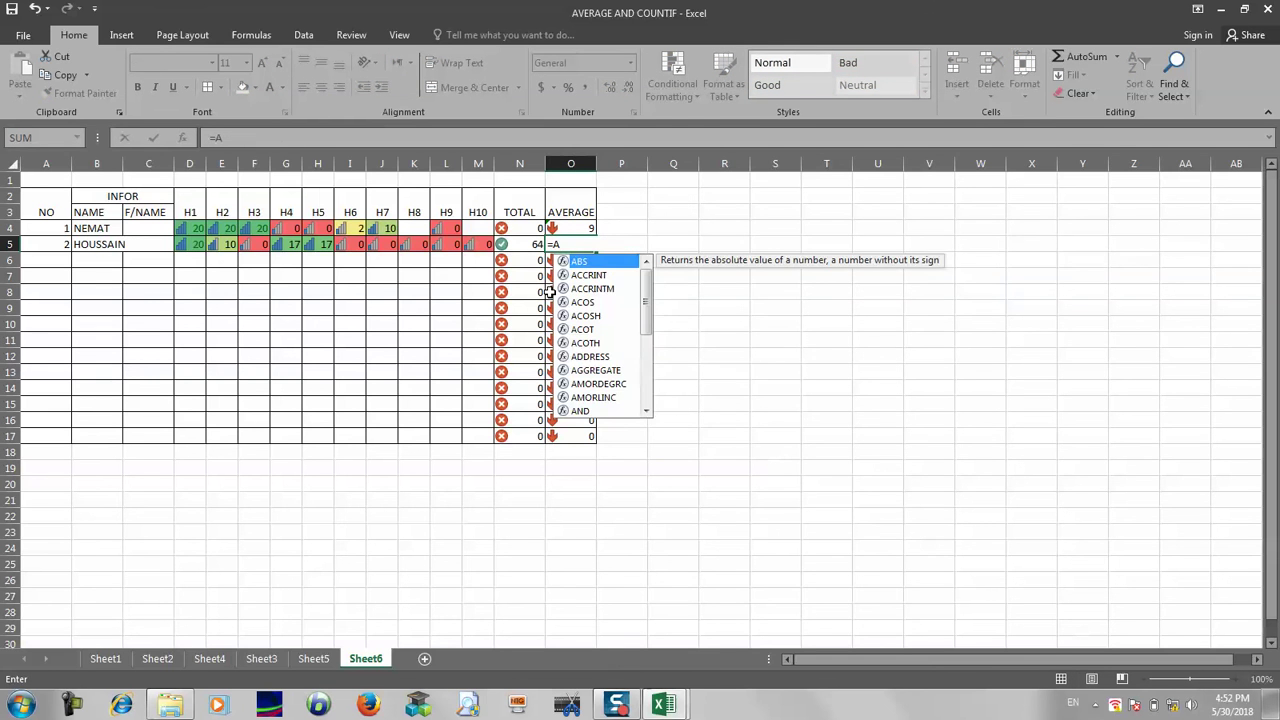
pyautogui.write('VERAGE')
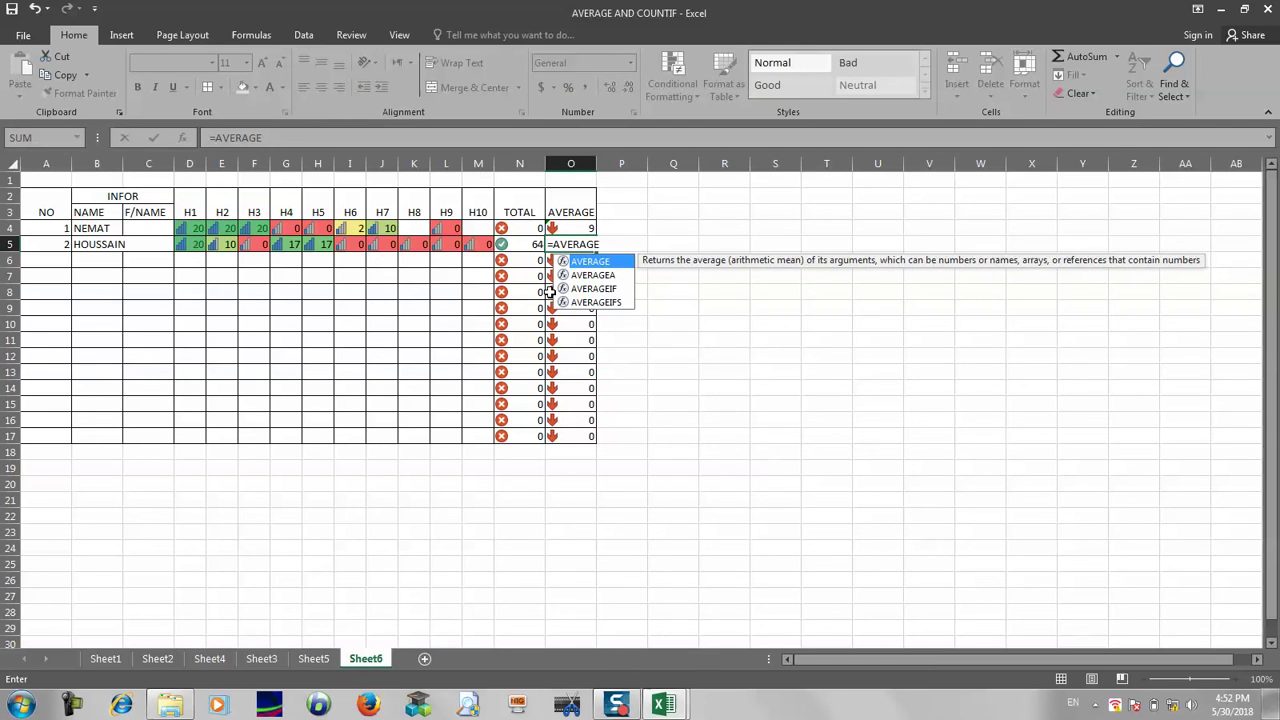
pyautogui.write('(')
pyautogui.moveTo(188, 246); pyautogui.dragTo(463, 253)
pyautogui.hotkey('ctrl', 'Return')
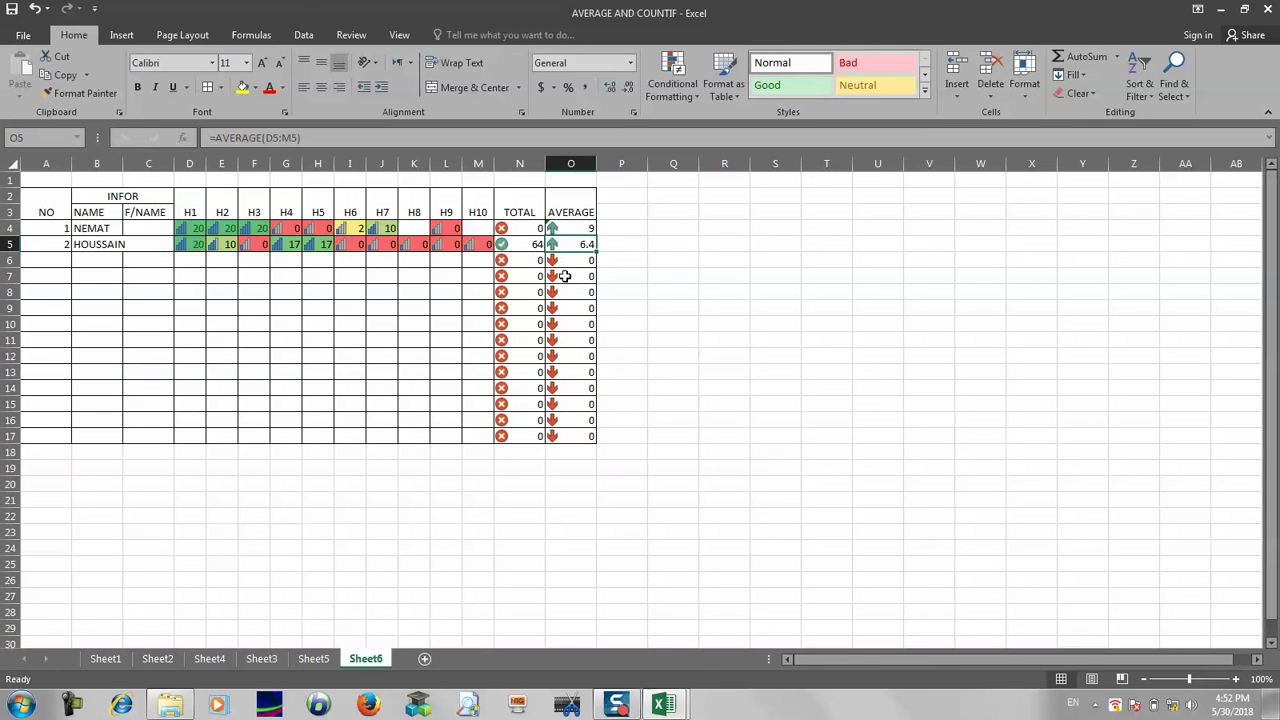
# Step: Review the average formulas in column O and select cells P2:P3
pyautogui.click(551, 231)
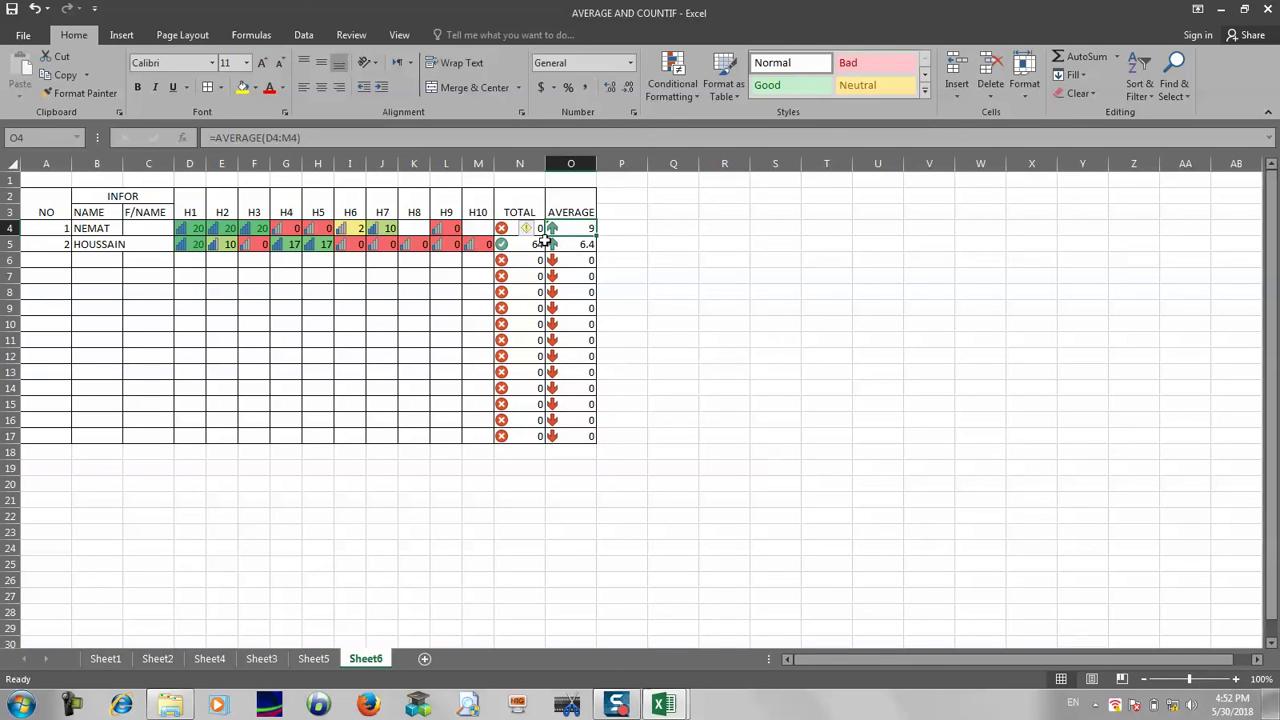
pyautogui.click(560, 247)
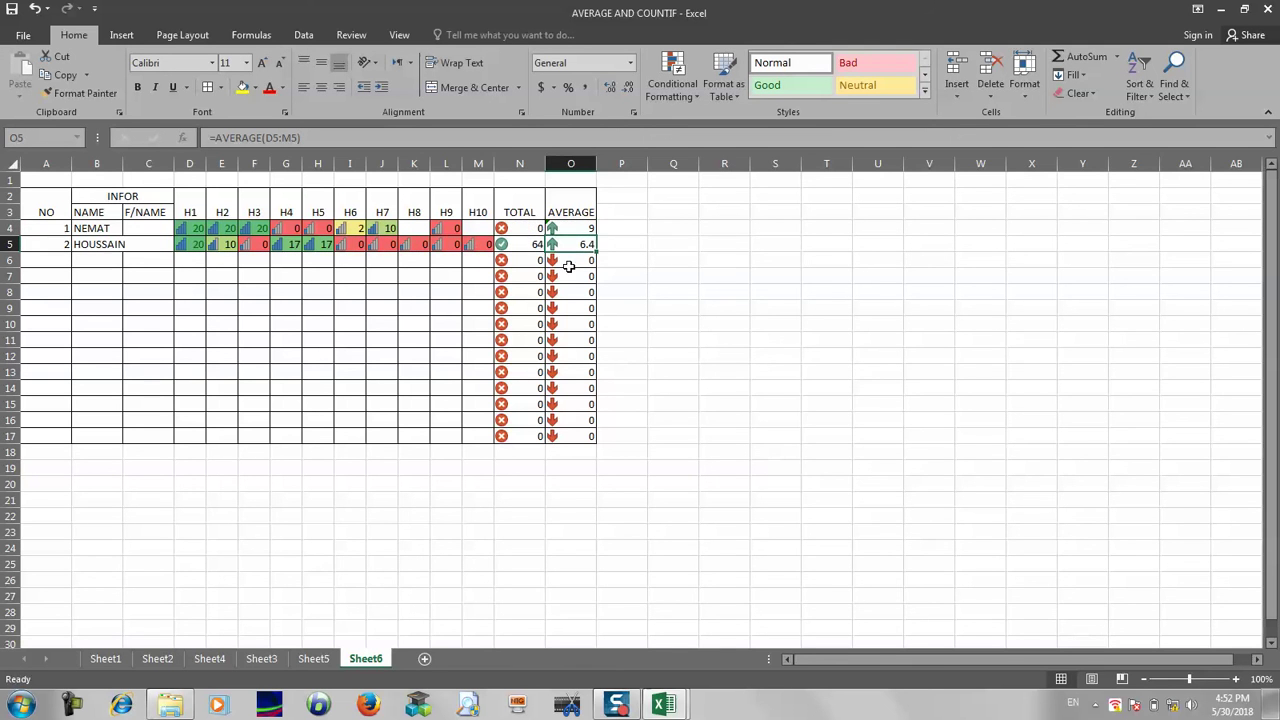
pyautogui.moveTo(569, 262)
pyautogui.mouseDown()
pyautogui.moveTo(569, 469)
pyautogui.moveTo(571, 436)
pyautogui.mouseUp()
pyautogui.moveTo(617, 199); pyautogui.dragTo(621, 212)
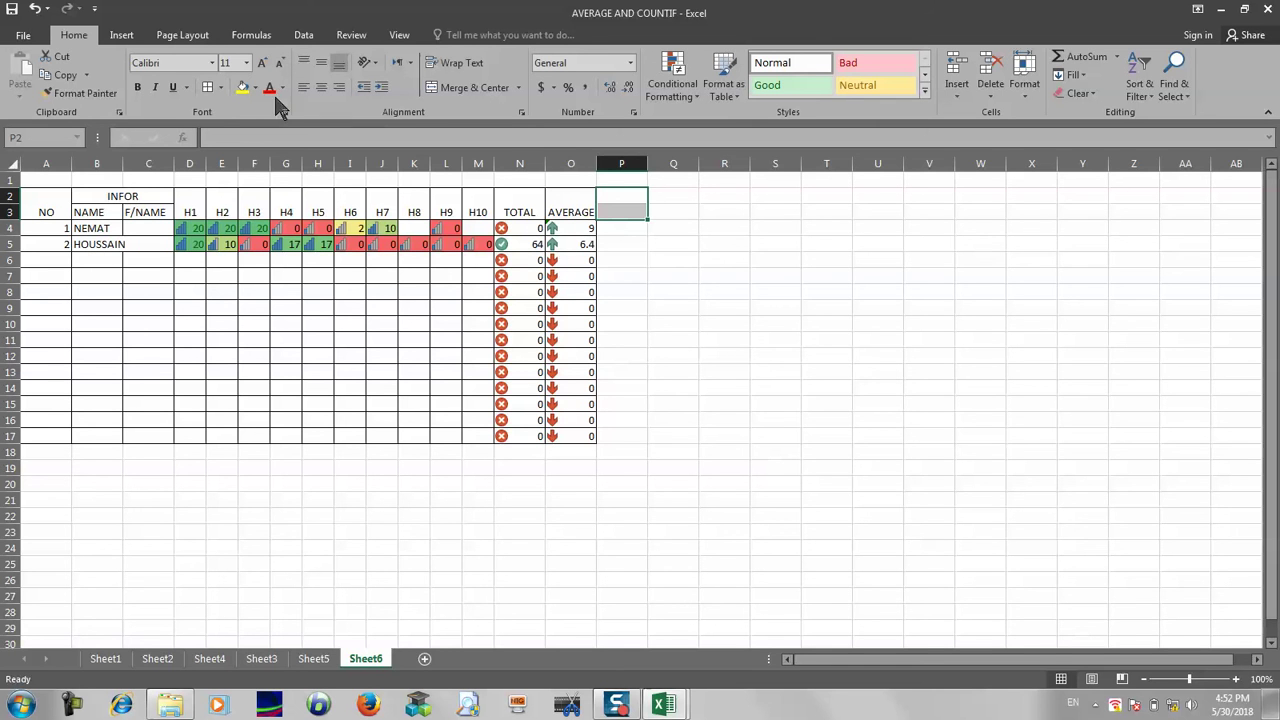
# Step: Compare N5's SUM formula with the row 4 total in N4, abandoning a retyped formula
pyautogui.click(460, 90)
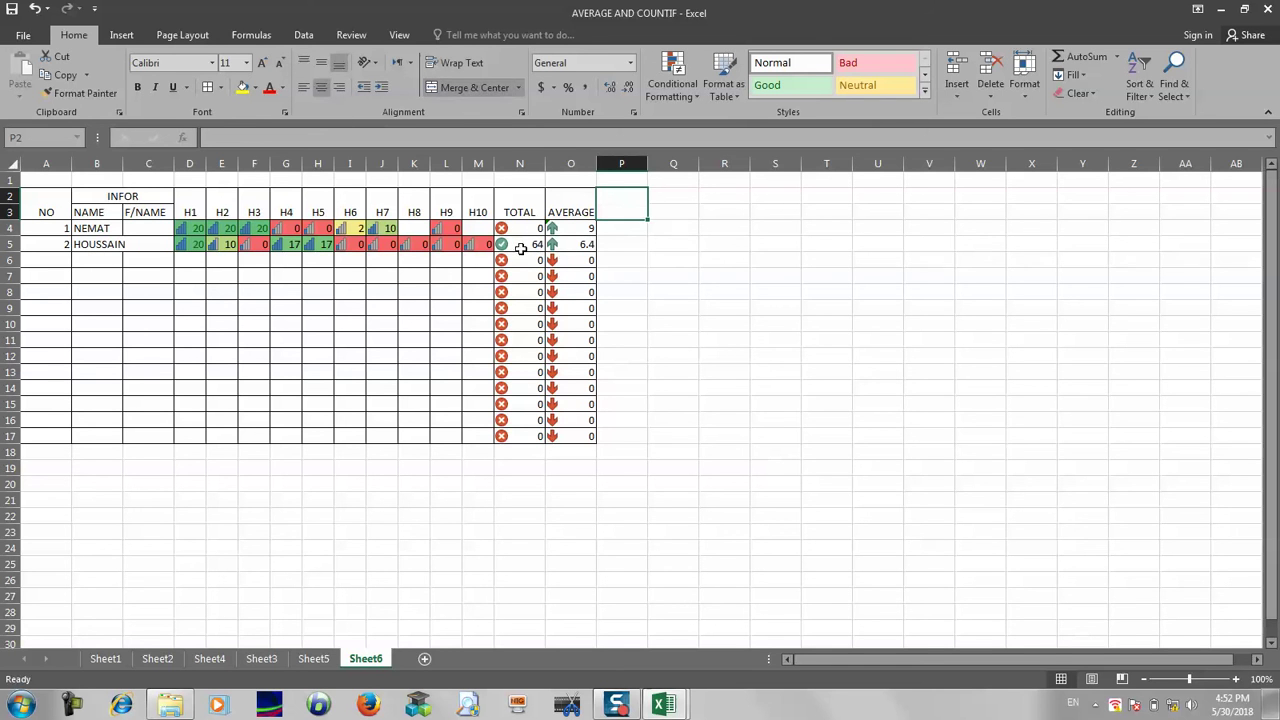
pyautogui.click(520, 248)
pyautogui.click(522, 230)
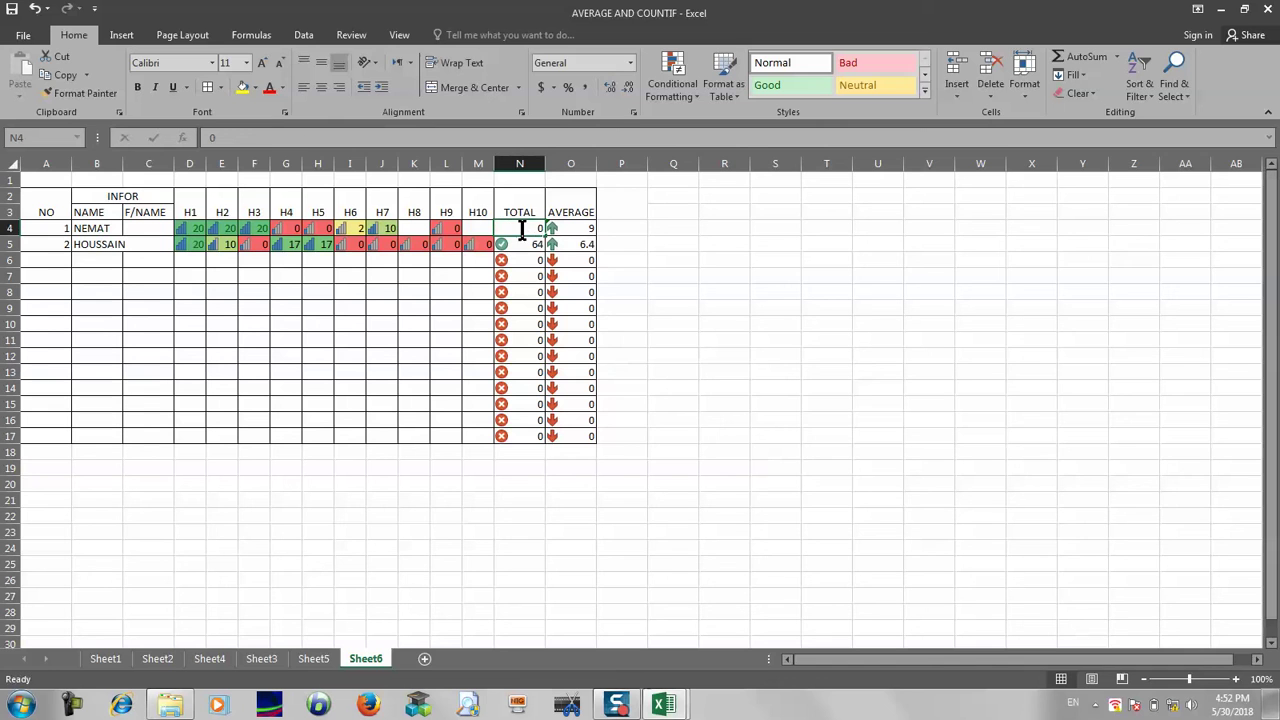
pyautogui.doubleClick(522, 230)
pyautogui.press('Return')
pyautogui.press('Up')
pyautogui.write('=s')
pyautogui.press('BackSpace')
pyautogui.press('Escape')
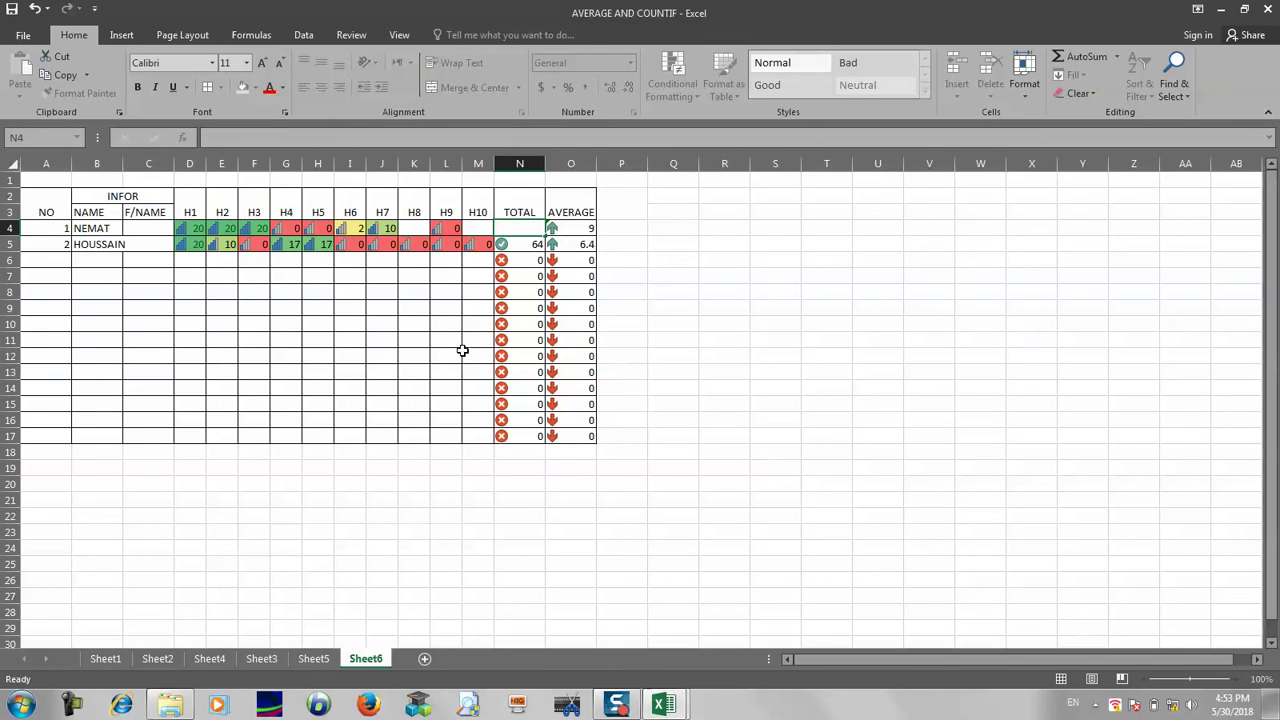
# Step: Copy N5's SUM formula up into N4 so row 4 totals 72
pyautogui.click(502, 248)
pyautogui.moveTo(538, 256); pyautogui.dragTo(538, 232)
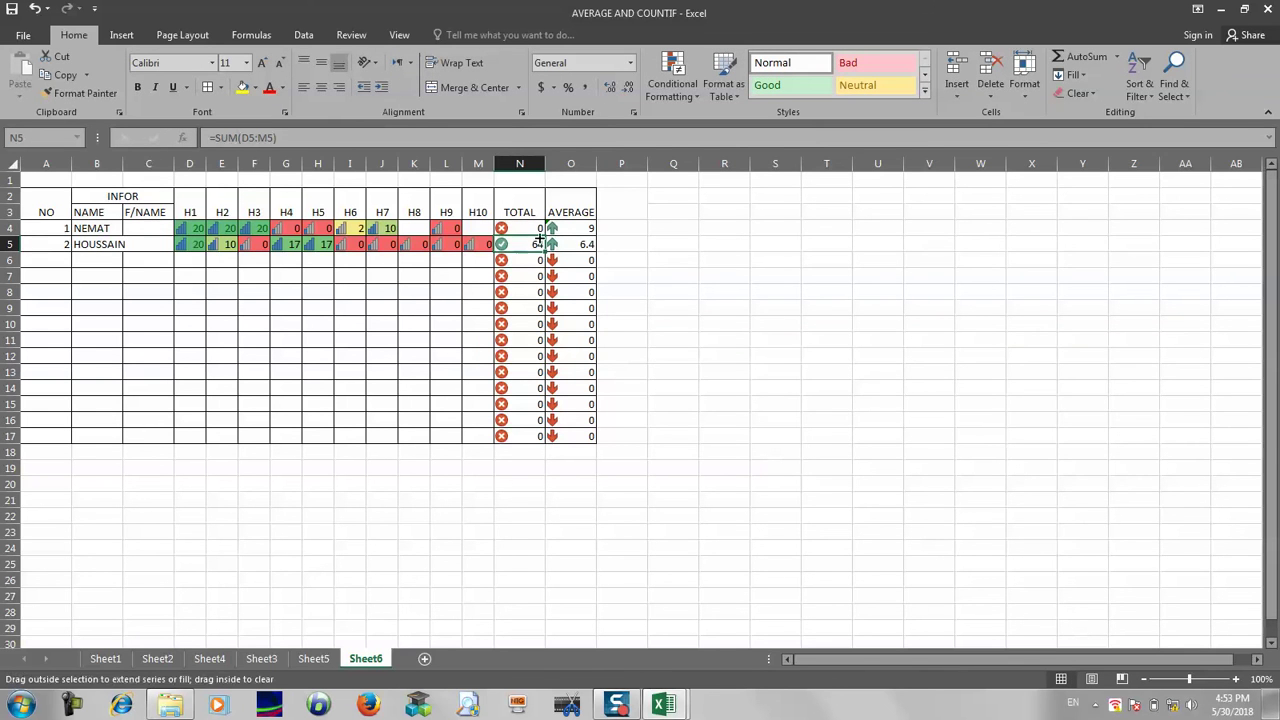
pyautogui.click(528, 291)
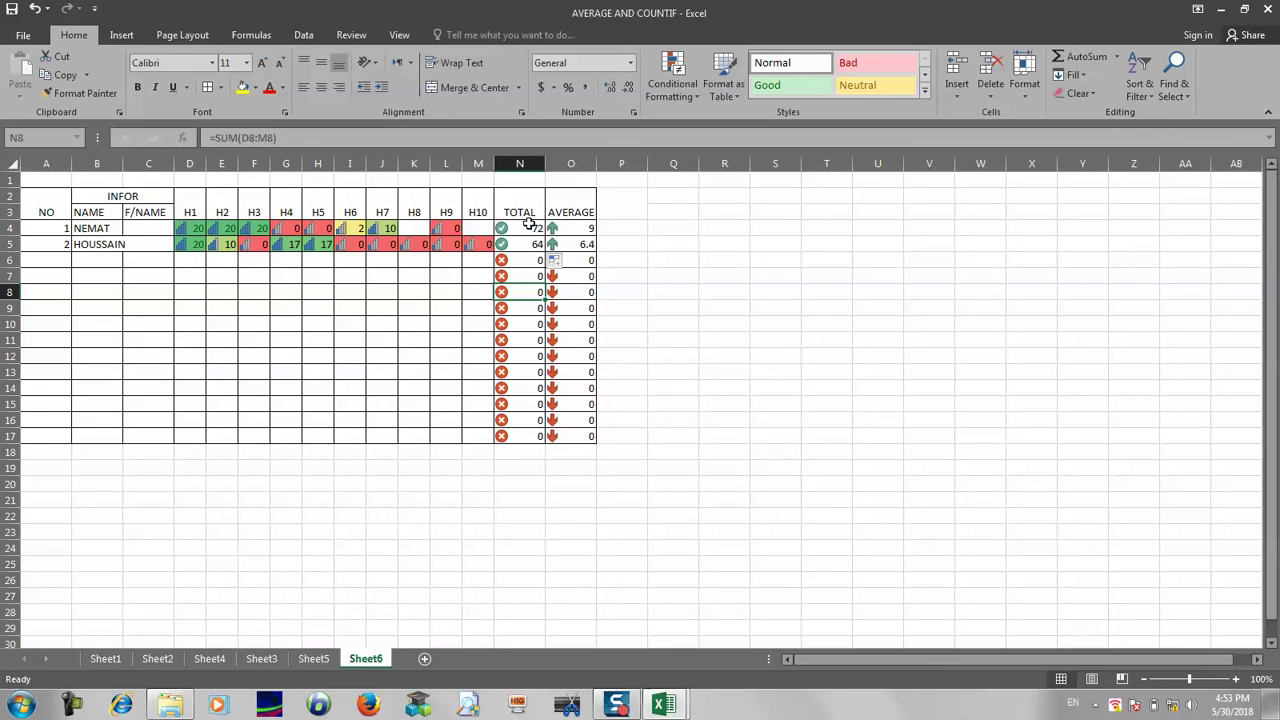
pyautogui.moveTo(612, 198); pyautogui.dragTo(615, 228)
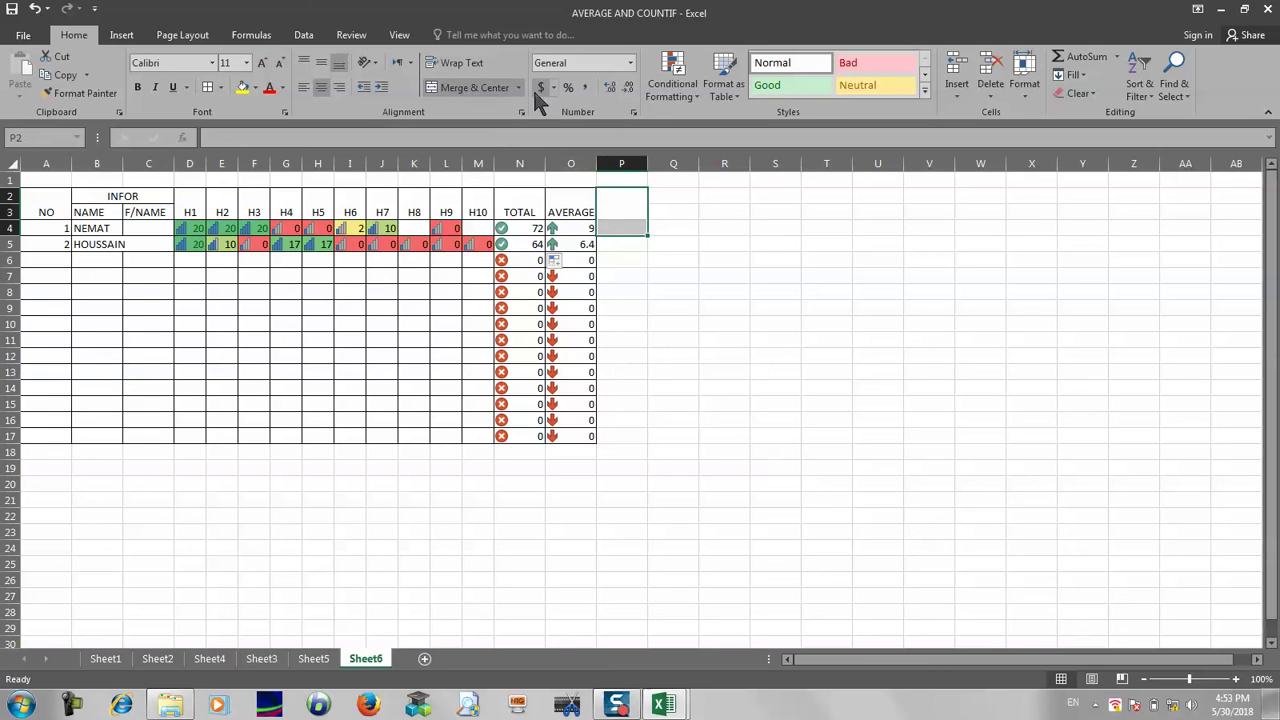
# Step: Merge and centre P2:P3 into a header reading MASS
pyautogui.click(484, 90)
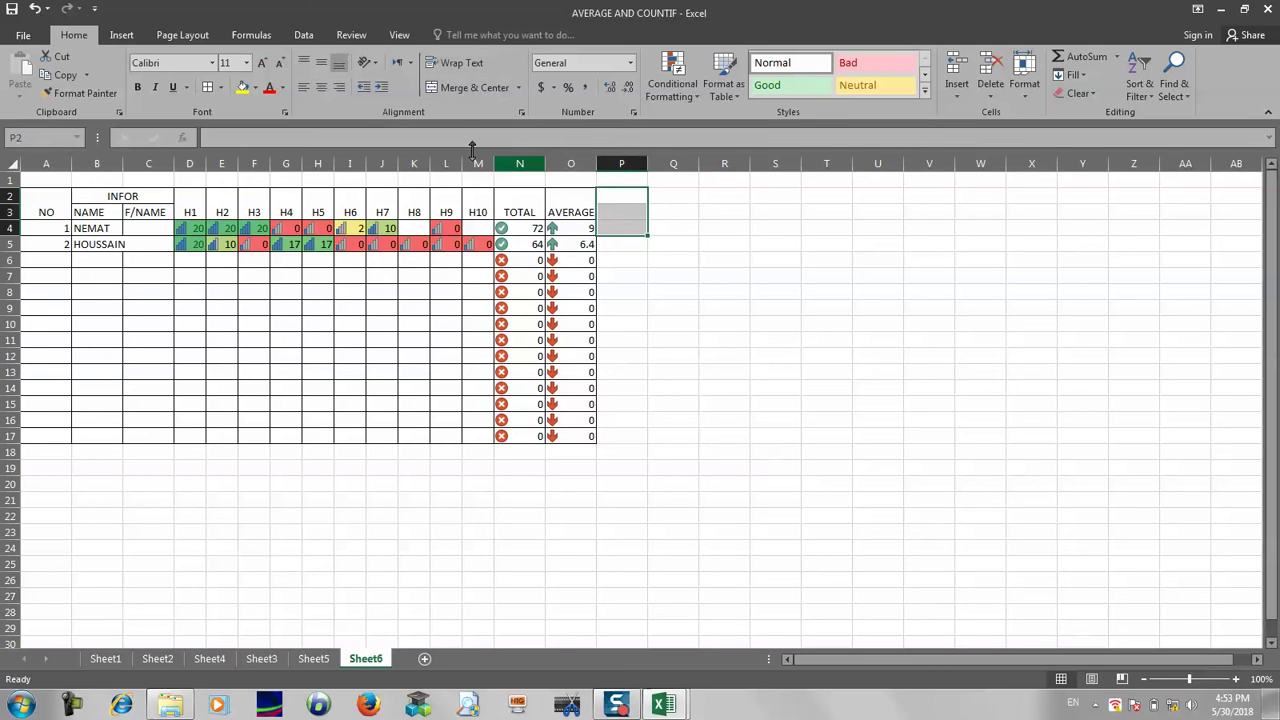
pyautogui.moveTo(610, 197); pyautogui.dragTo(609, 210)
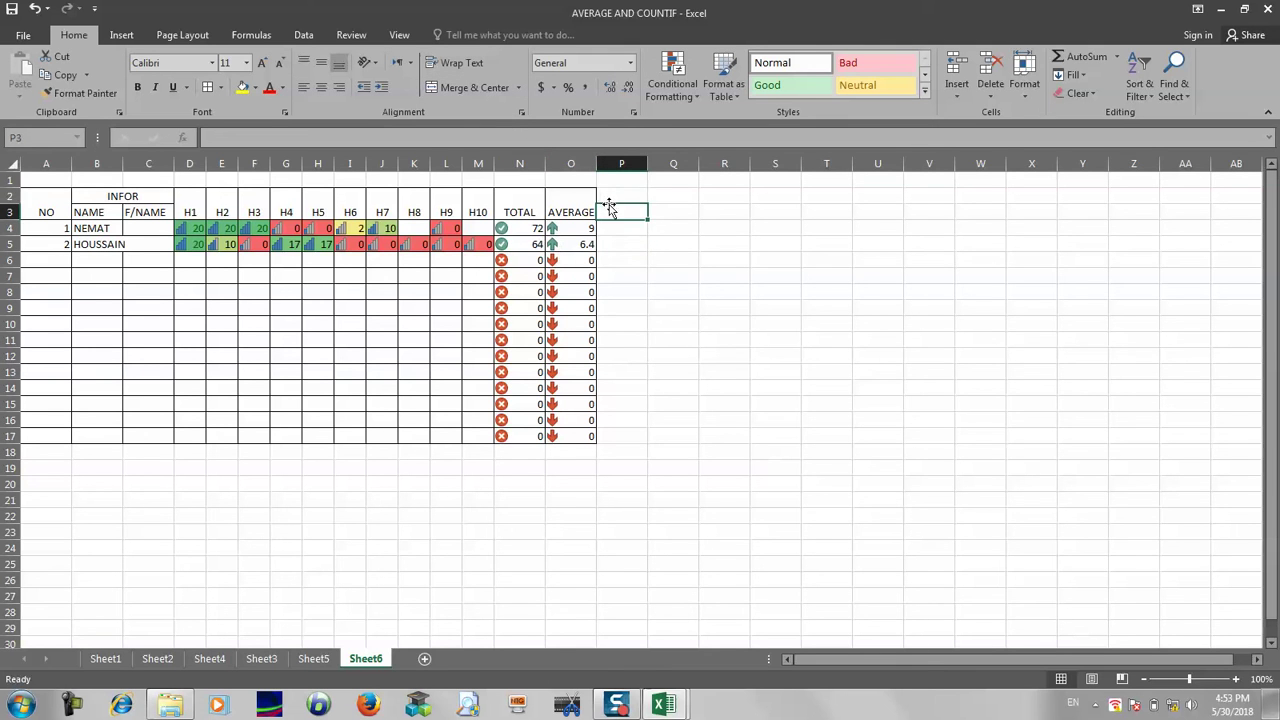
pyautogui.click(466, 87)
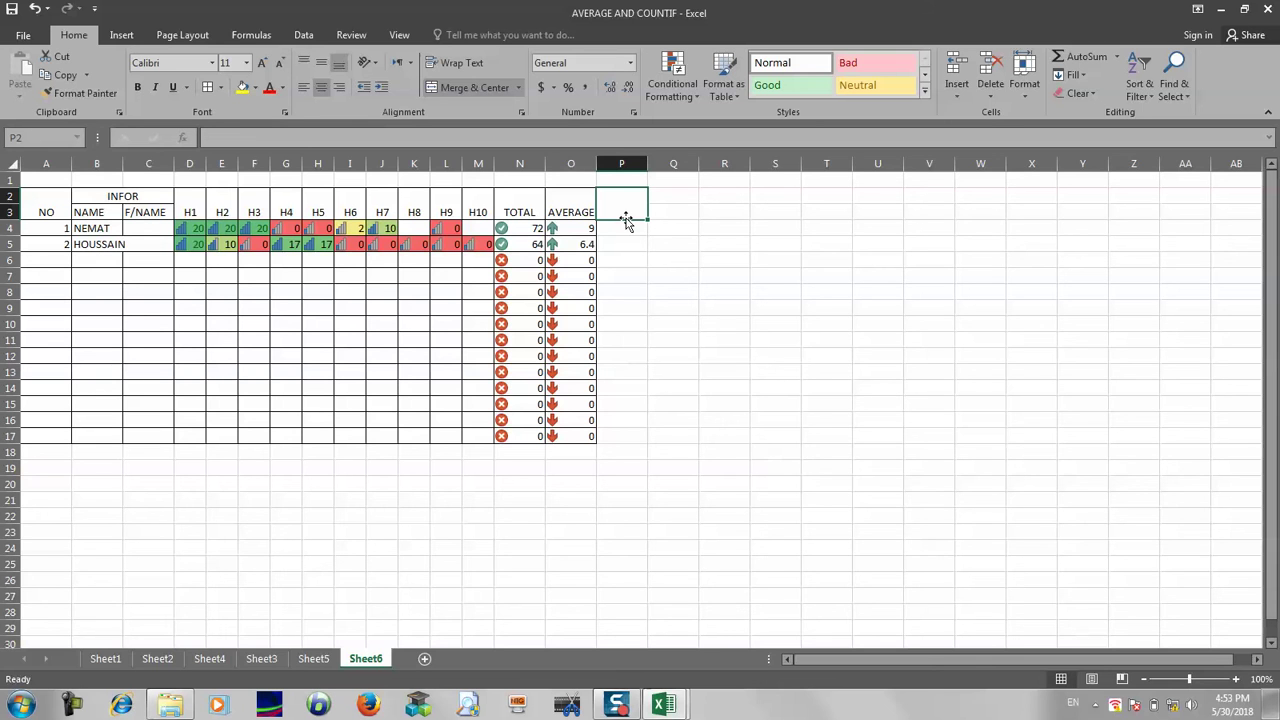
pyautogui.write('MASS')
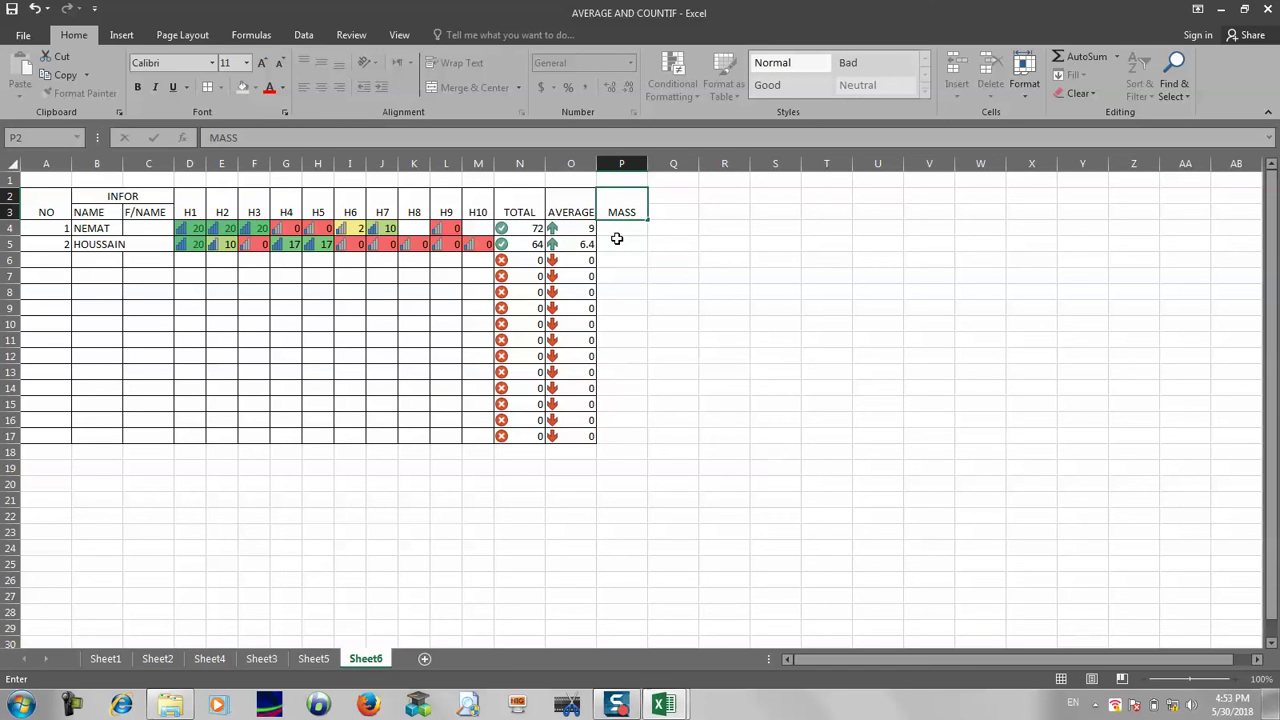
pyautogui.press('Return')
# Step: Apply All Borders to the MASS column cells P4:P17
pyautogui.click(620, 198)
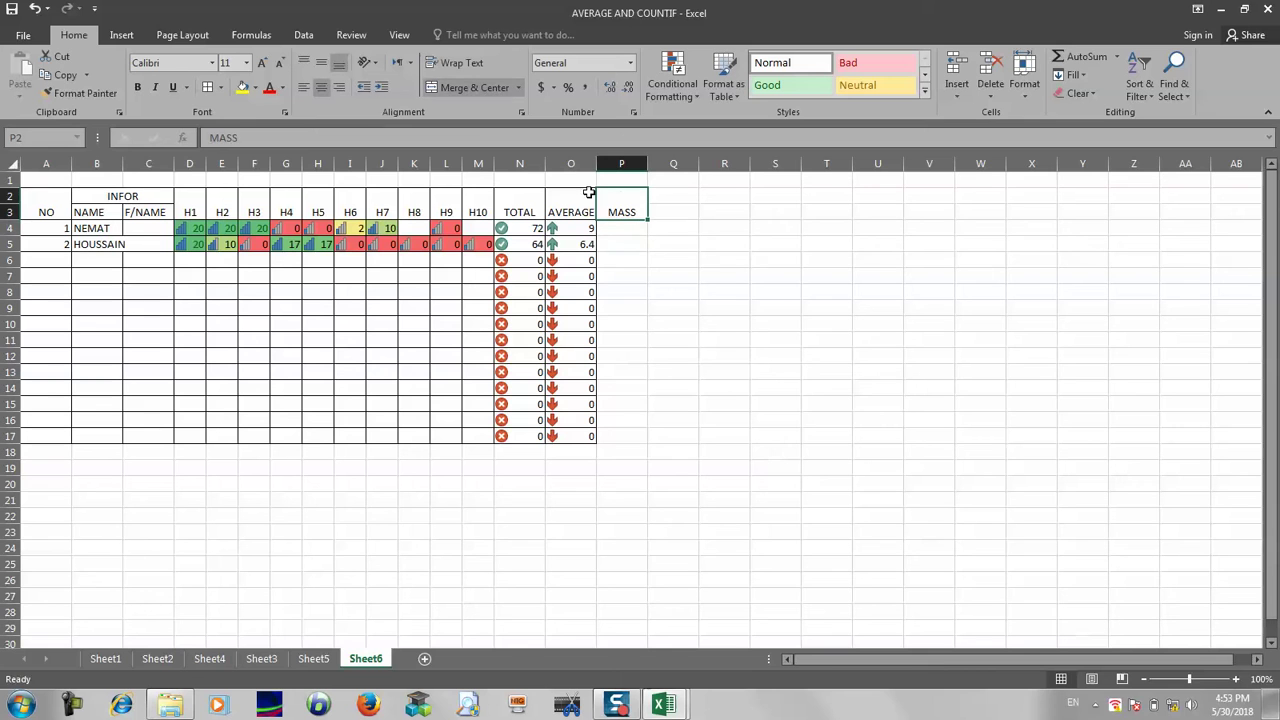
pyautogui.click(186, 87)
pyautogui.click(211, 90)
pyautogui.moveTo(613, 229); pyautogui.dragTo(624, 436)
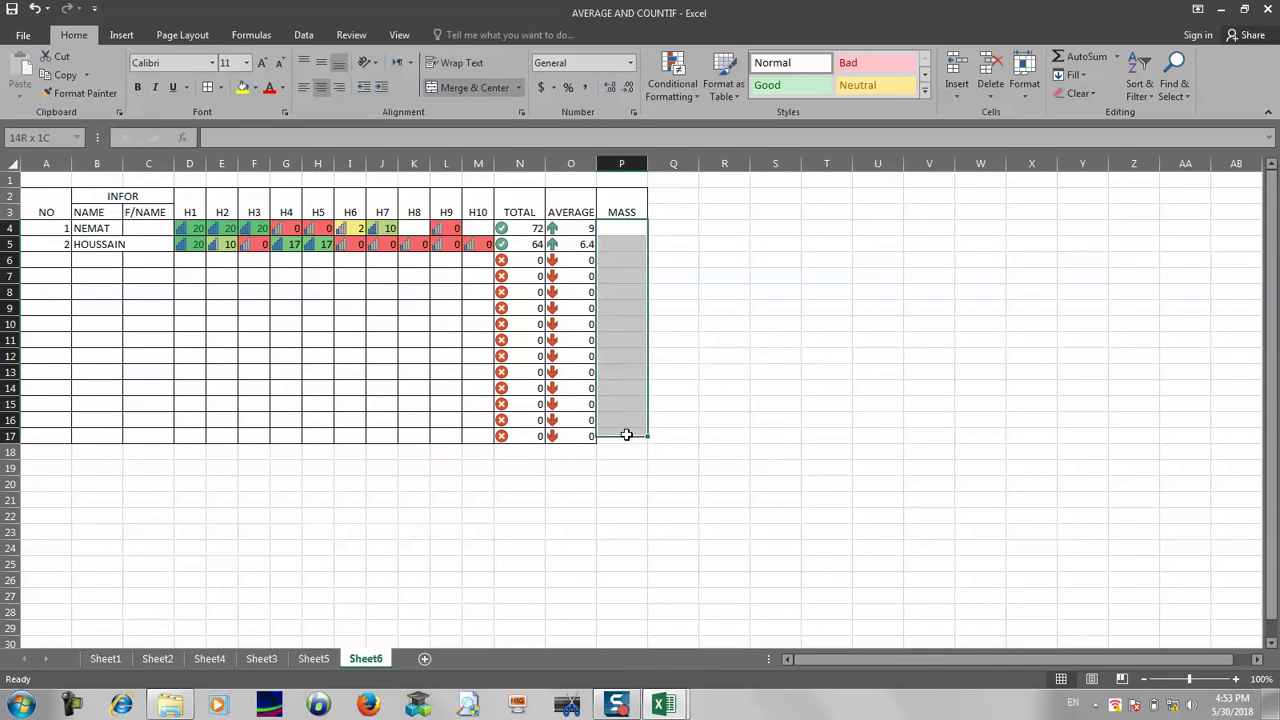
pyautogui.click(623, 230)
pyautogui.click(567, 229)
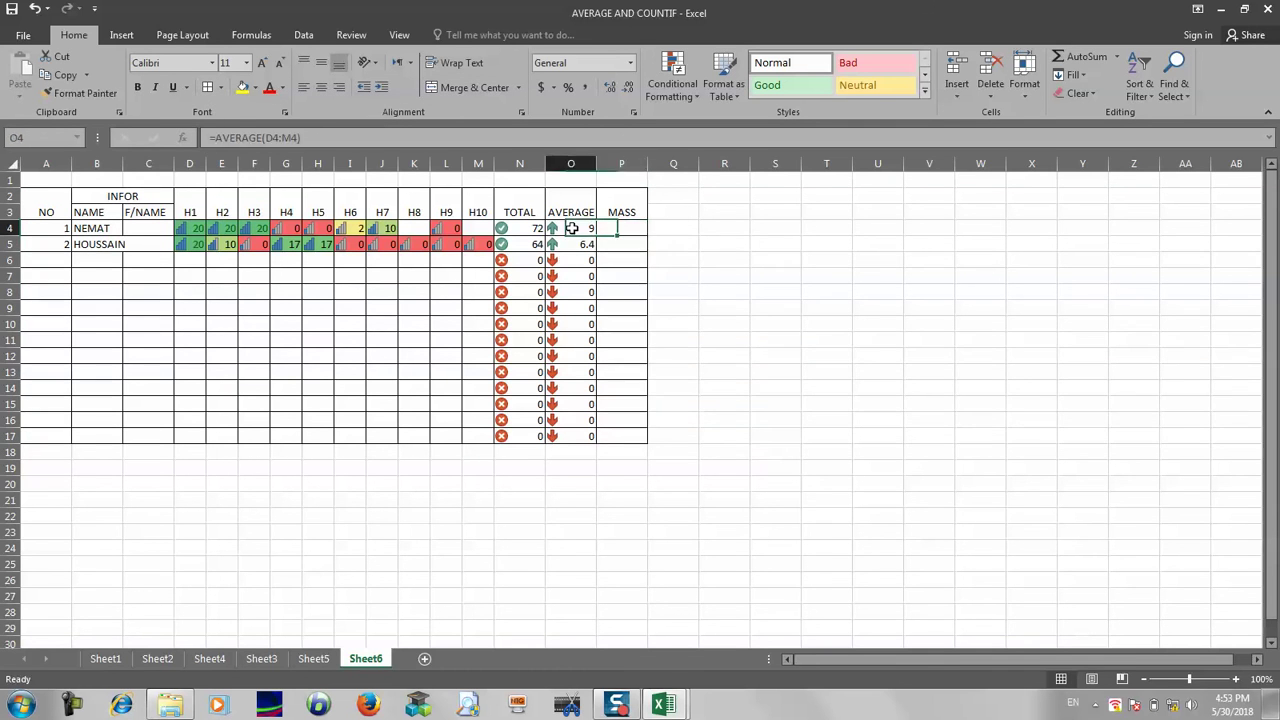
pyautogui.click(620, 244)
# Step: Enter =IF(O4>17,"EXCELLENT","PLEASE TRY MOR") in P4, which displays PLEASE TRY MOR
pyautogui.click(614, 225)
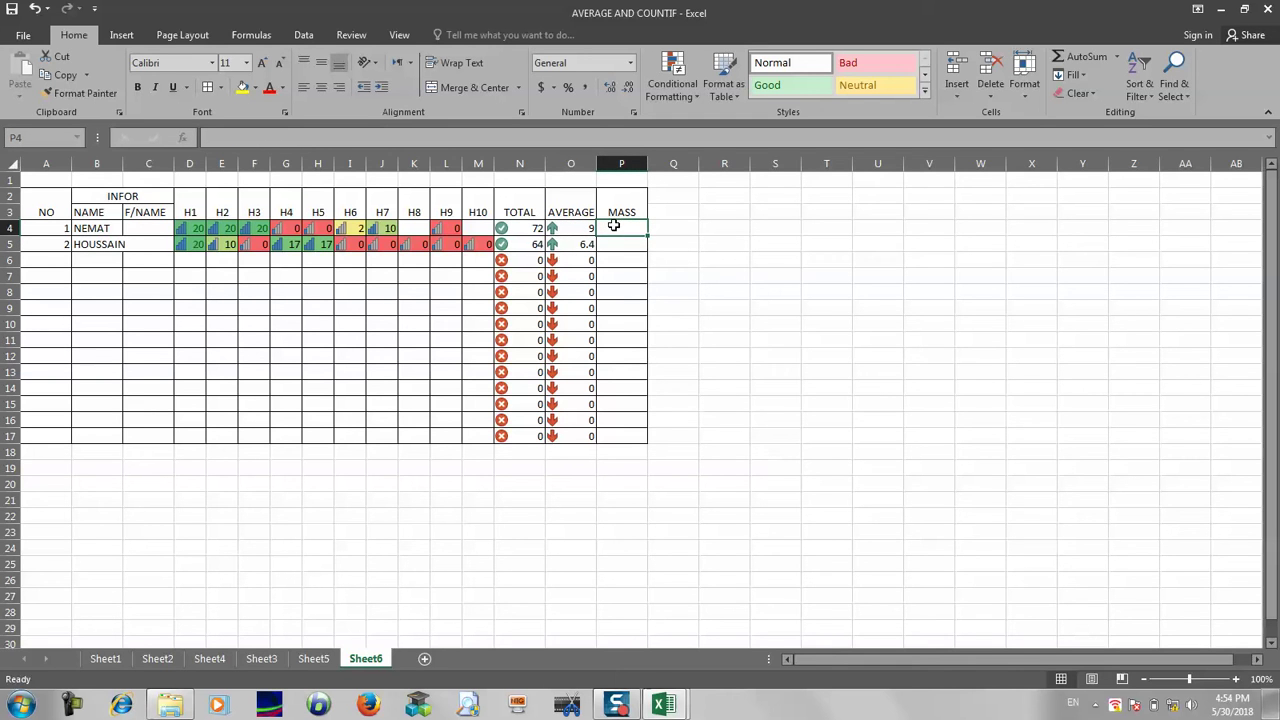
pyautogui.write('=IF')
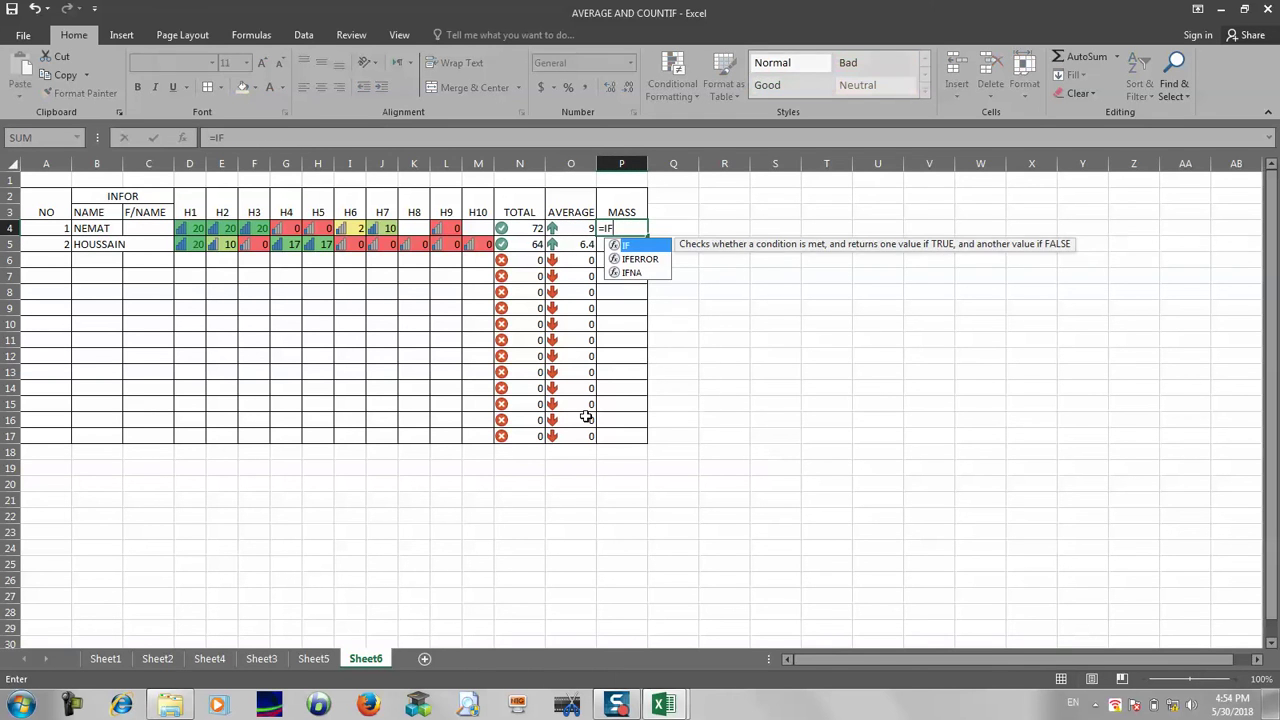
pyautogui.write('(')
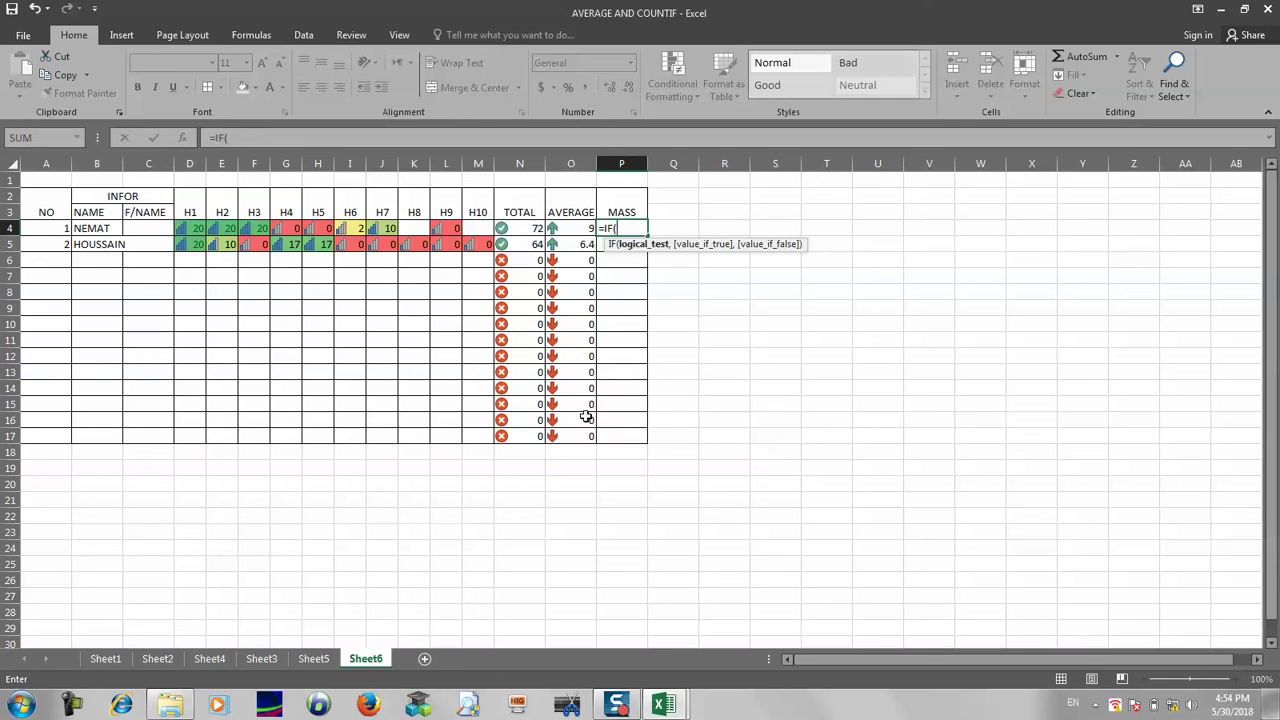
pyautogui.click(568, 231)
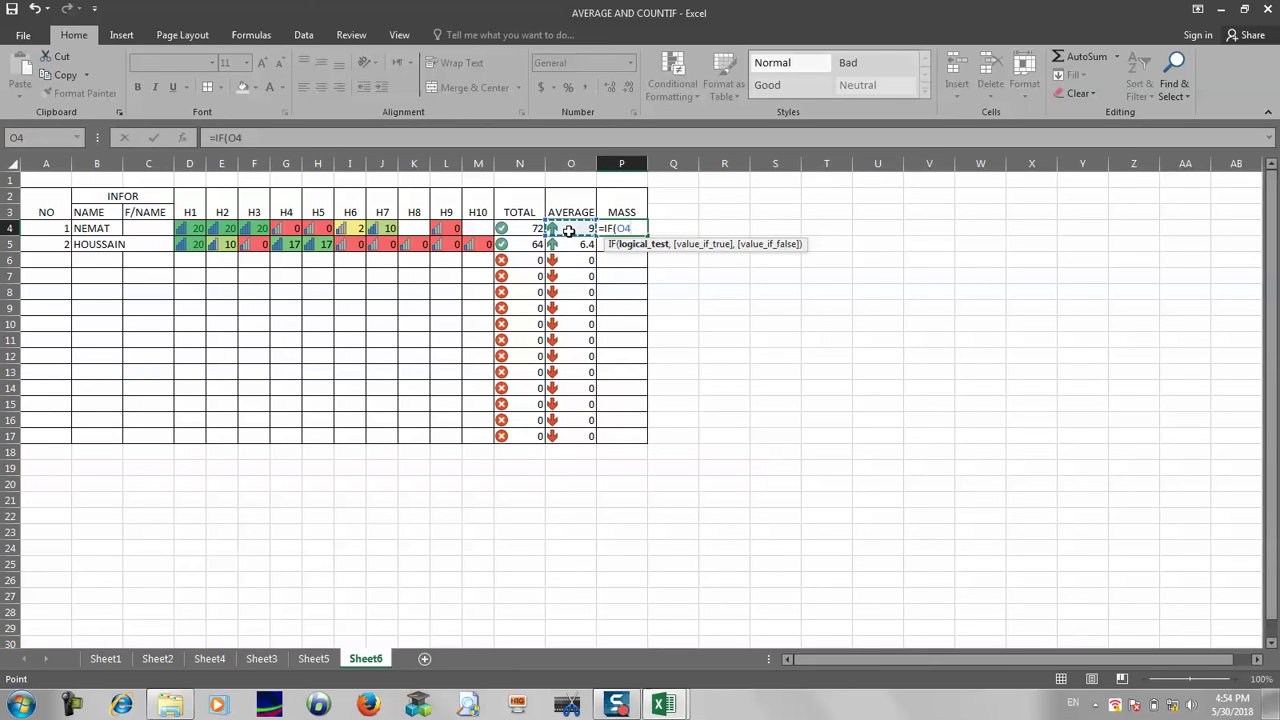
pyautogui.write('>')
pyautogui.write(',')
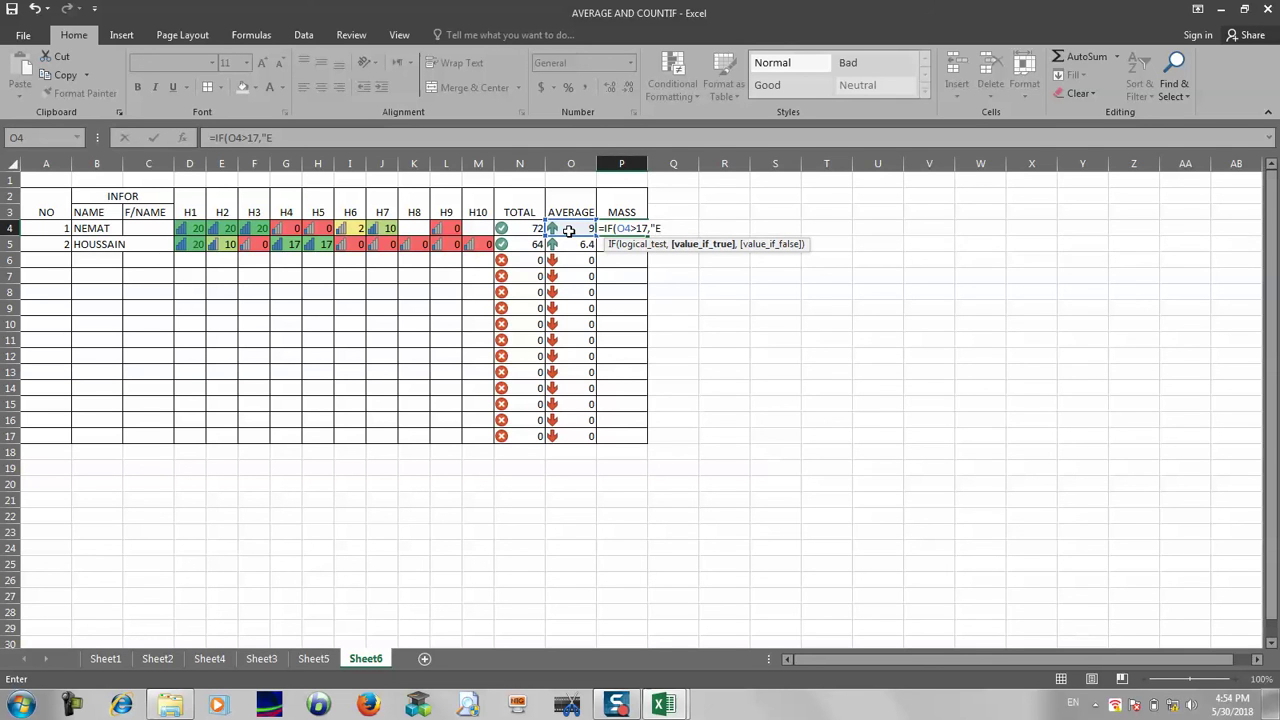
pyautogui.write('ELL')
pyautogui.write('NT')
pyautogui.write(',"')
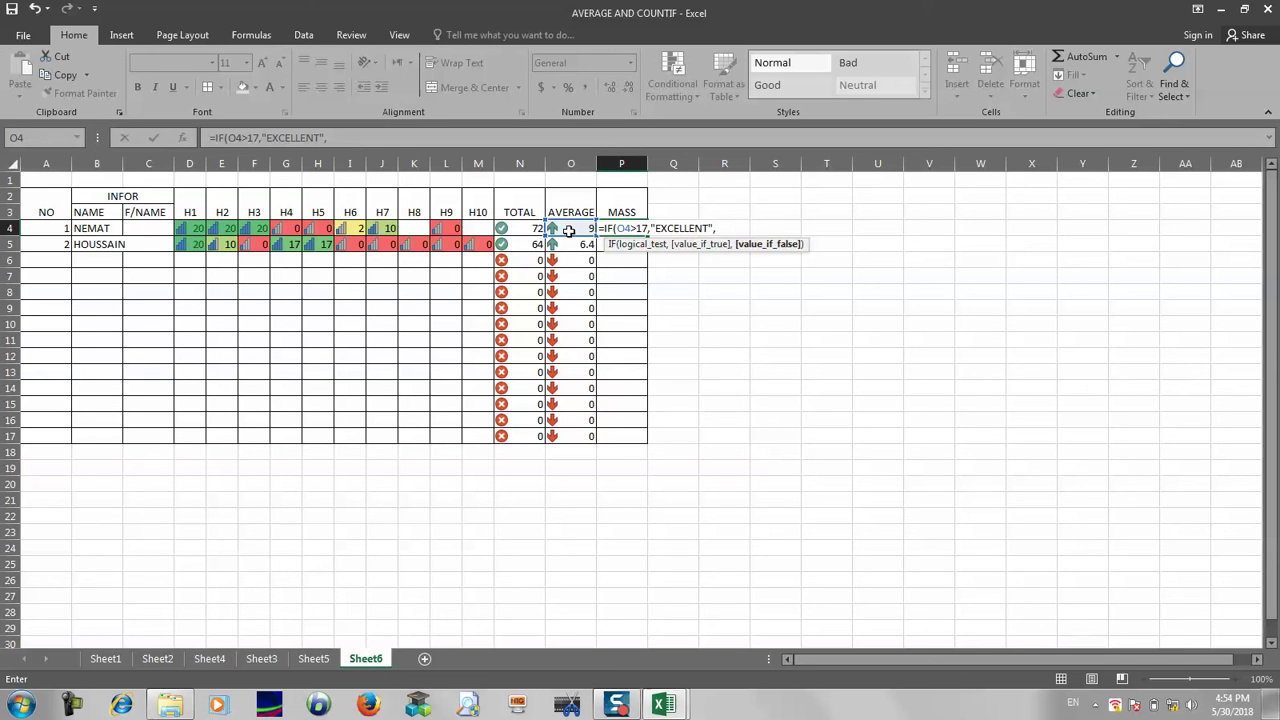
pyautogui.write('PLES')
pyautogui.write('EASE')
pyautogui.write('TRY ')
pyautogui.write('MOR')
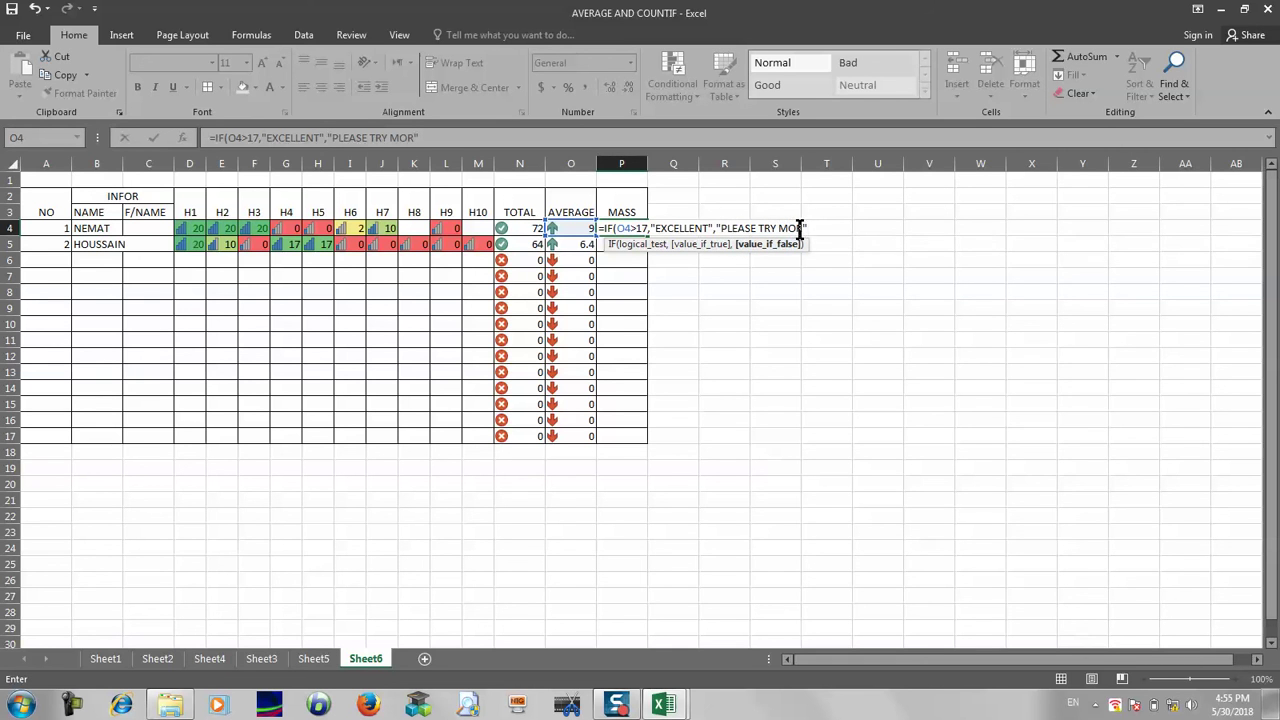
pyautogui.moveTo(802, 228); pyautogui.dragTo(727, 228)
pyautogui.moveTo(722, 230); pyautogui.dragTo(800, 229)
pyautogui.press('Return')
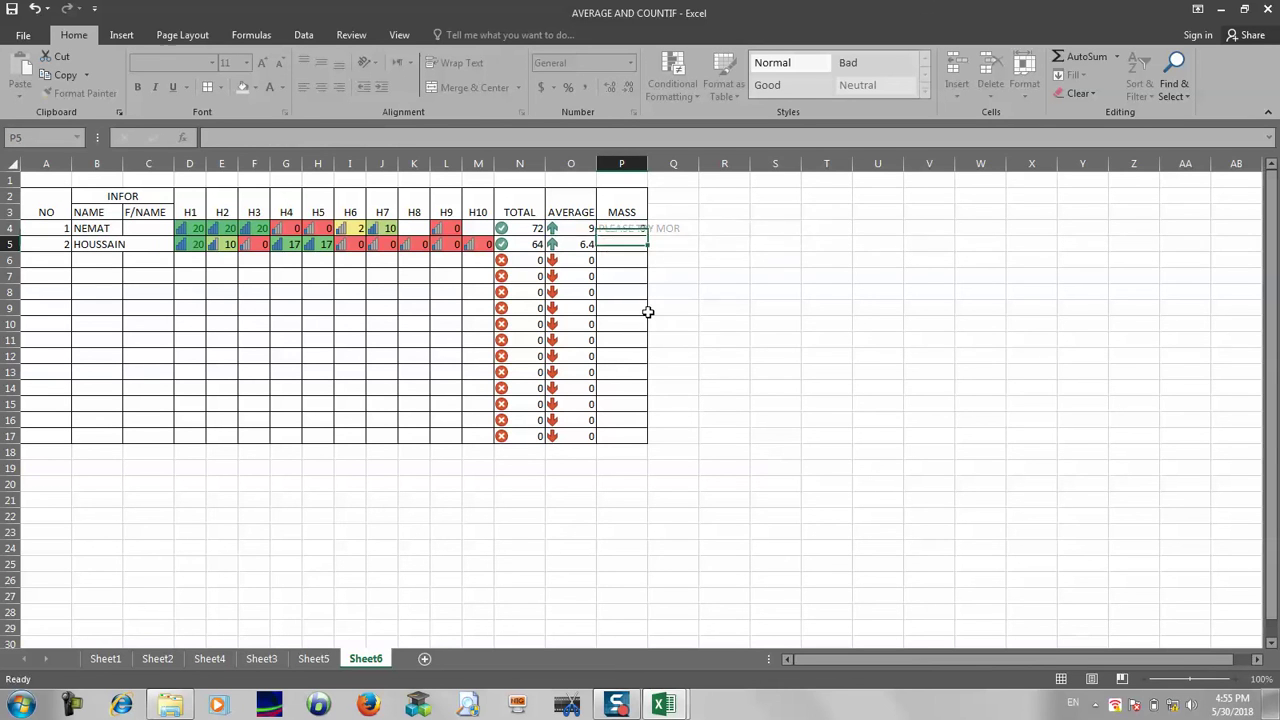
pyautogui.click(640, 226)
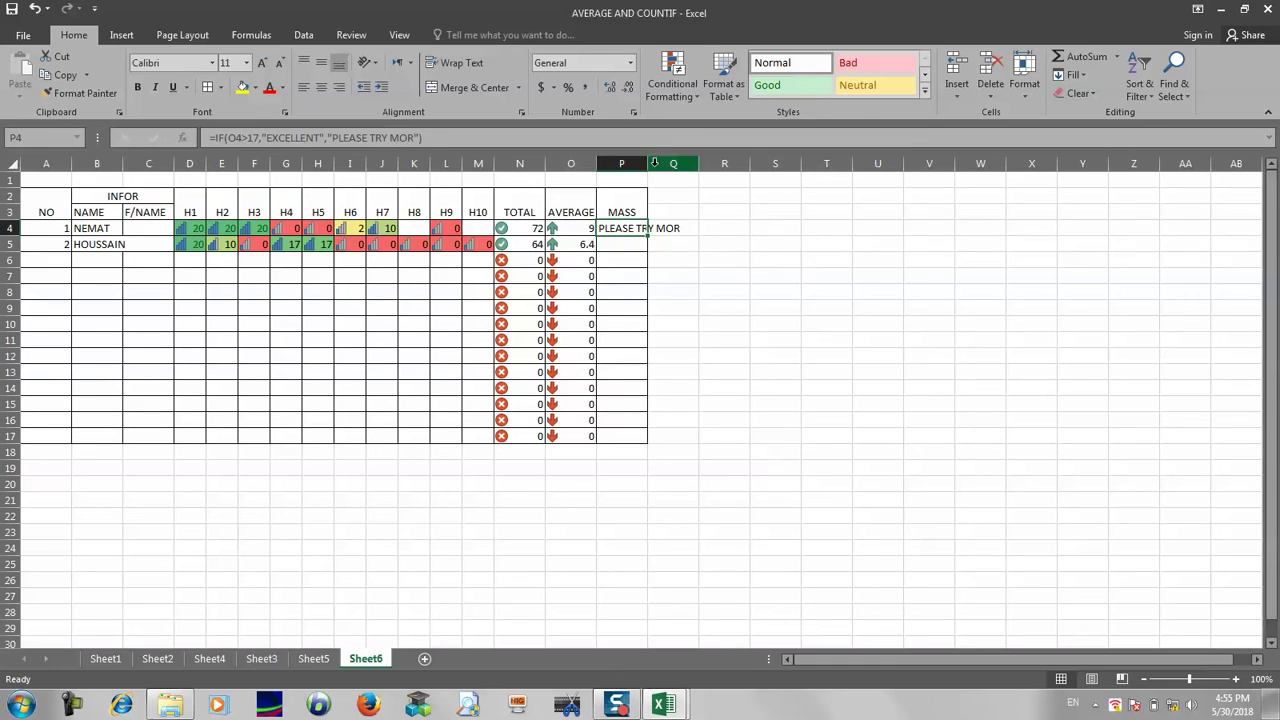
# Step: Autofit column P and fill P4's IF formula down to P17
pyautogui.doubleClick(648, 163)
pyautogui.click(655, 252)
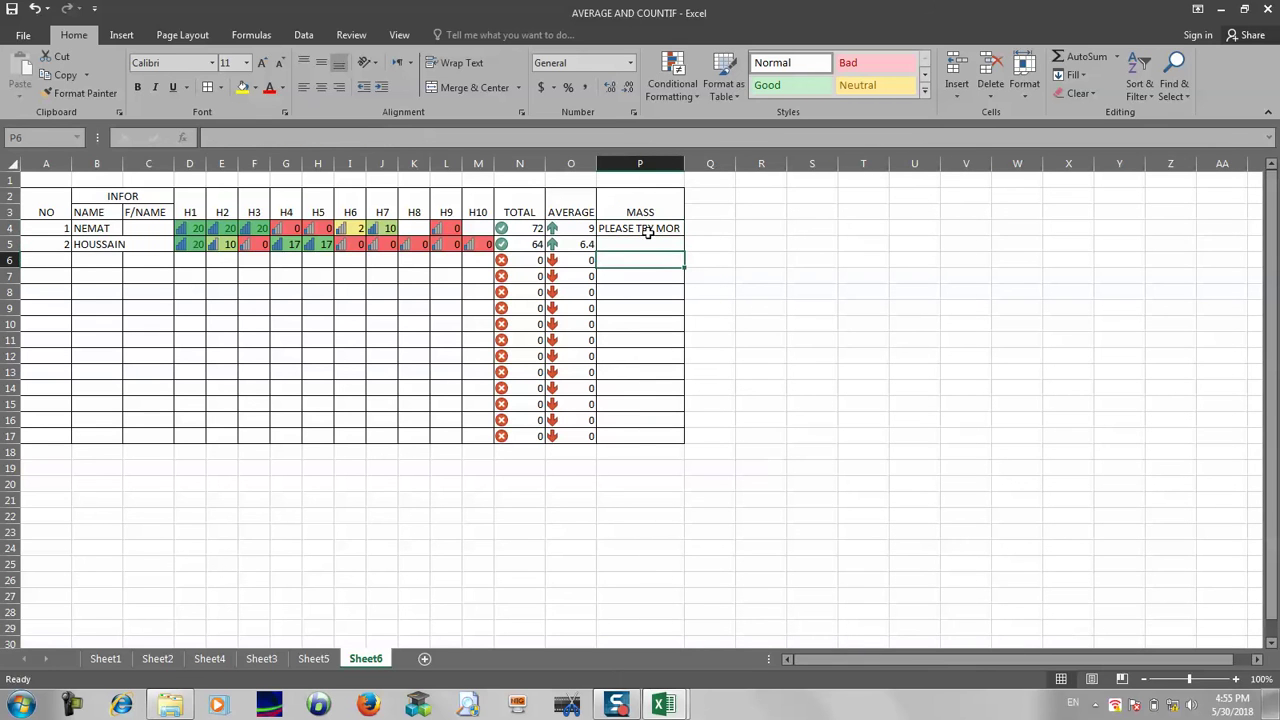
pyautogui.click(650, 229)
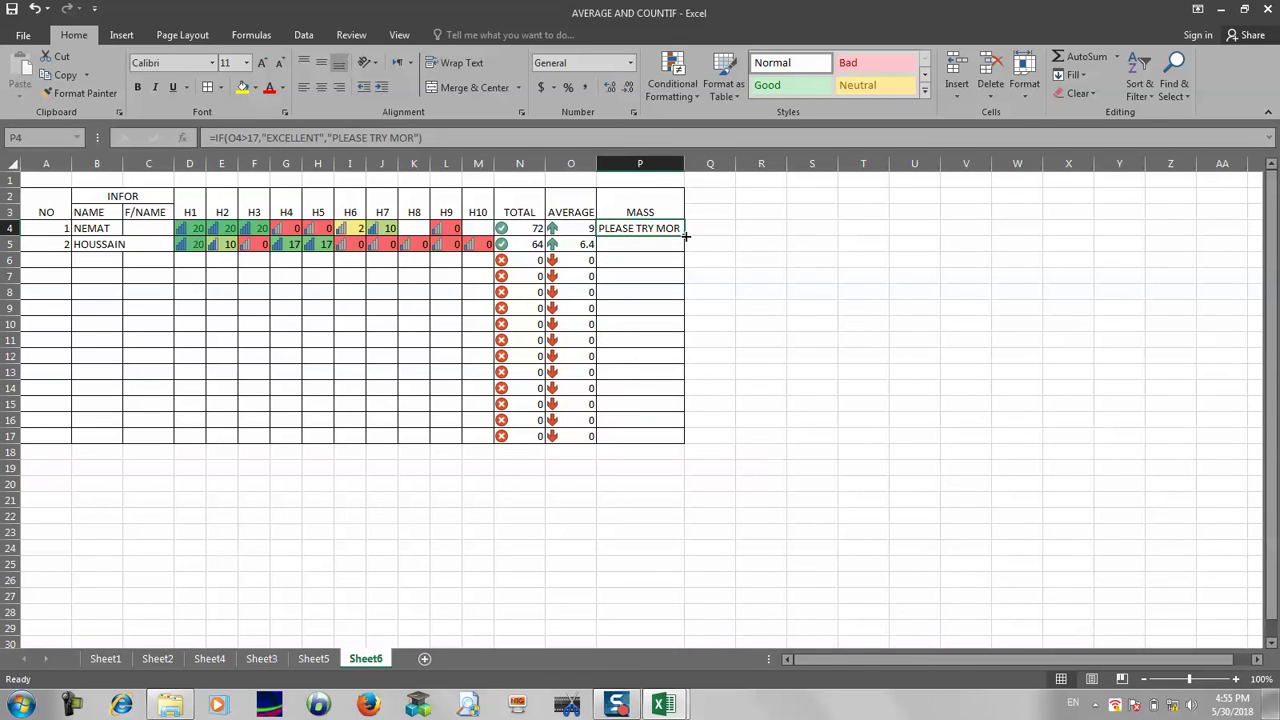
pyautogui.doubleClick(685, 236)
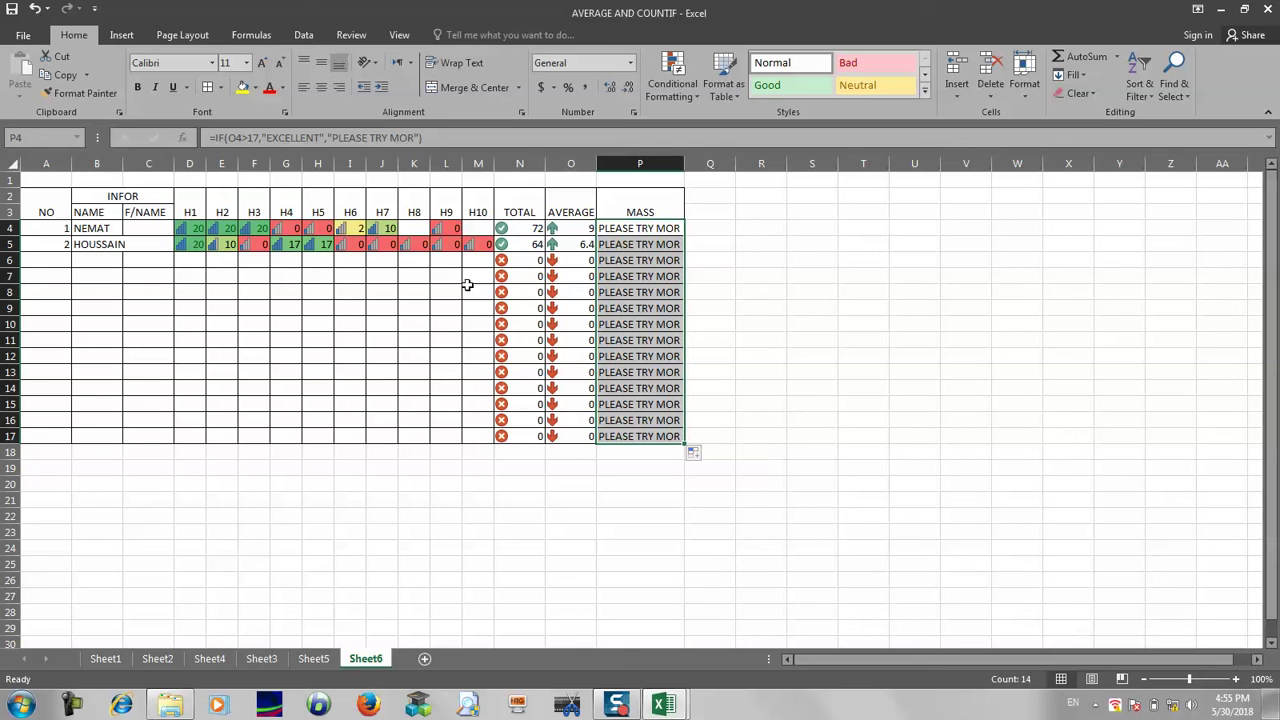
# Step: Copy the score of 20 across row 4's H3–H5, raising its total to 112
pyautogui.click(390, 228)
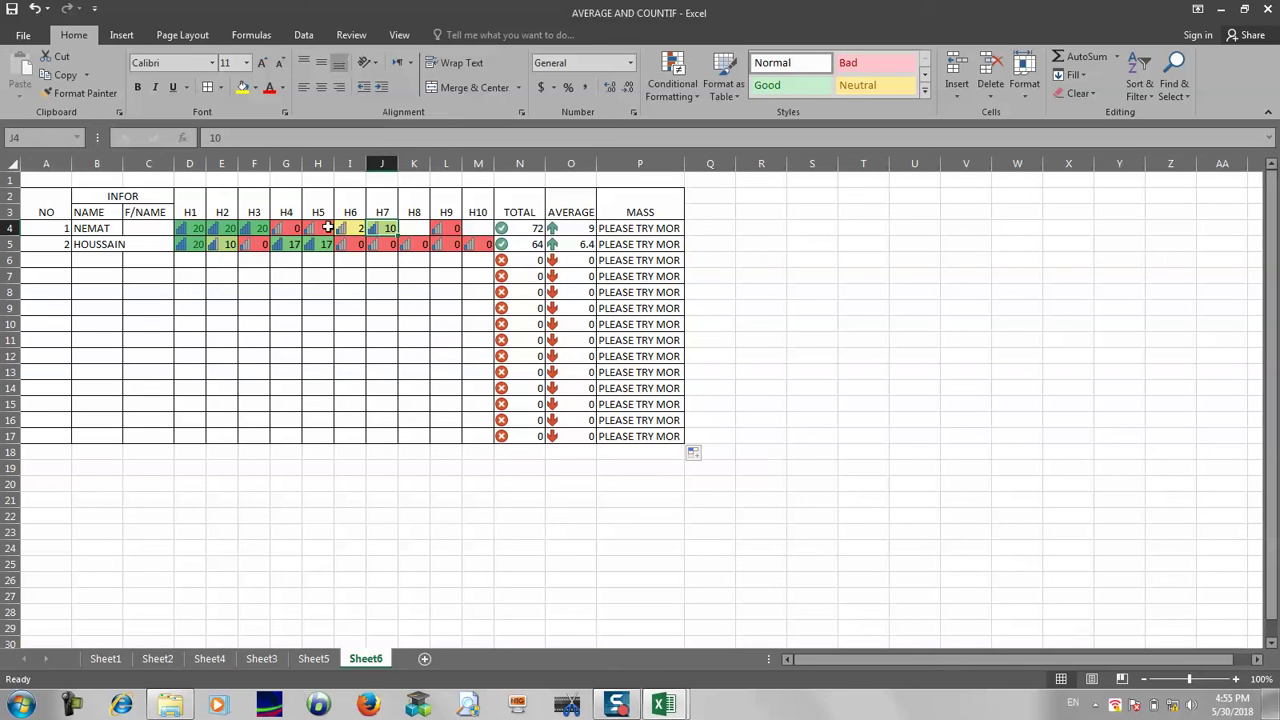
pyautogui.click(262, 230)
pyautogui.moveTo(266, 238); pyautogui.dragTo(326, 243)
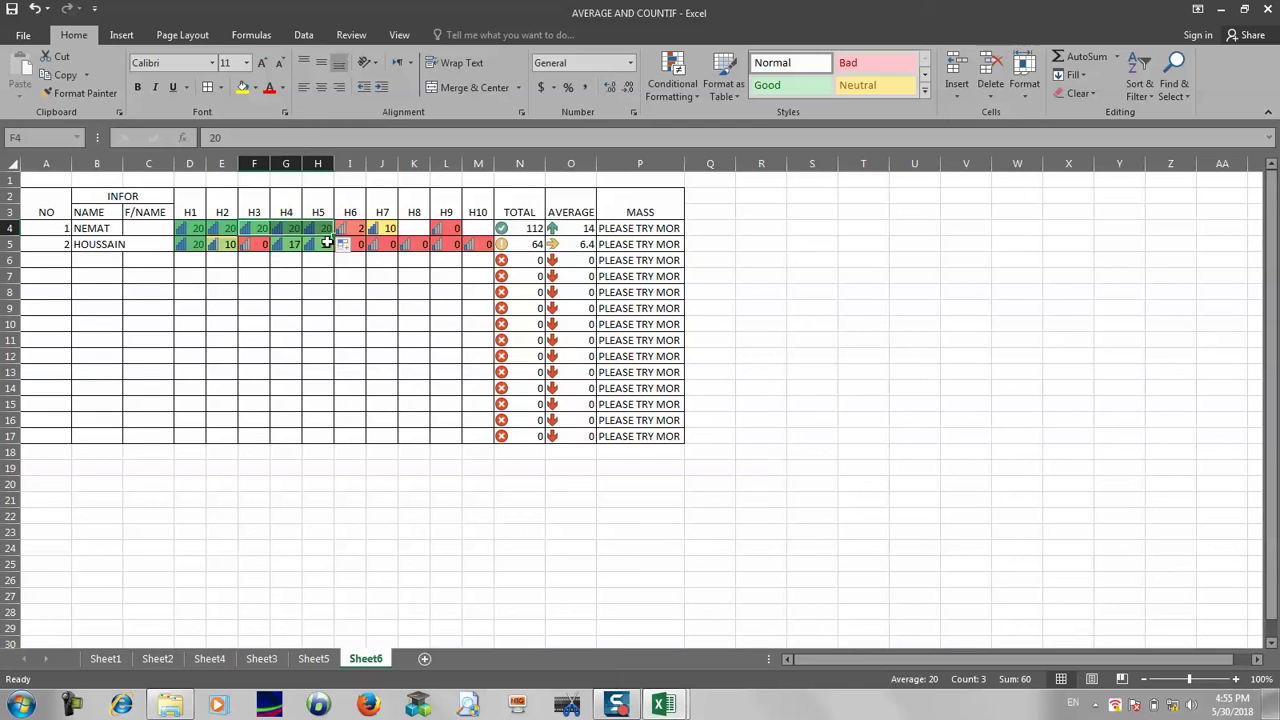
pyautogui.doubleClick(631, 230)
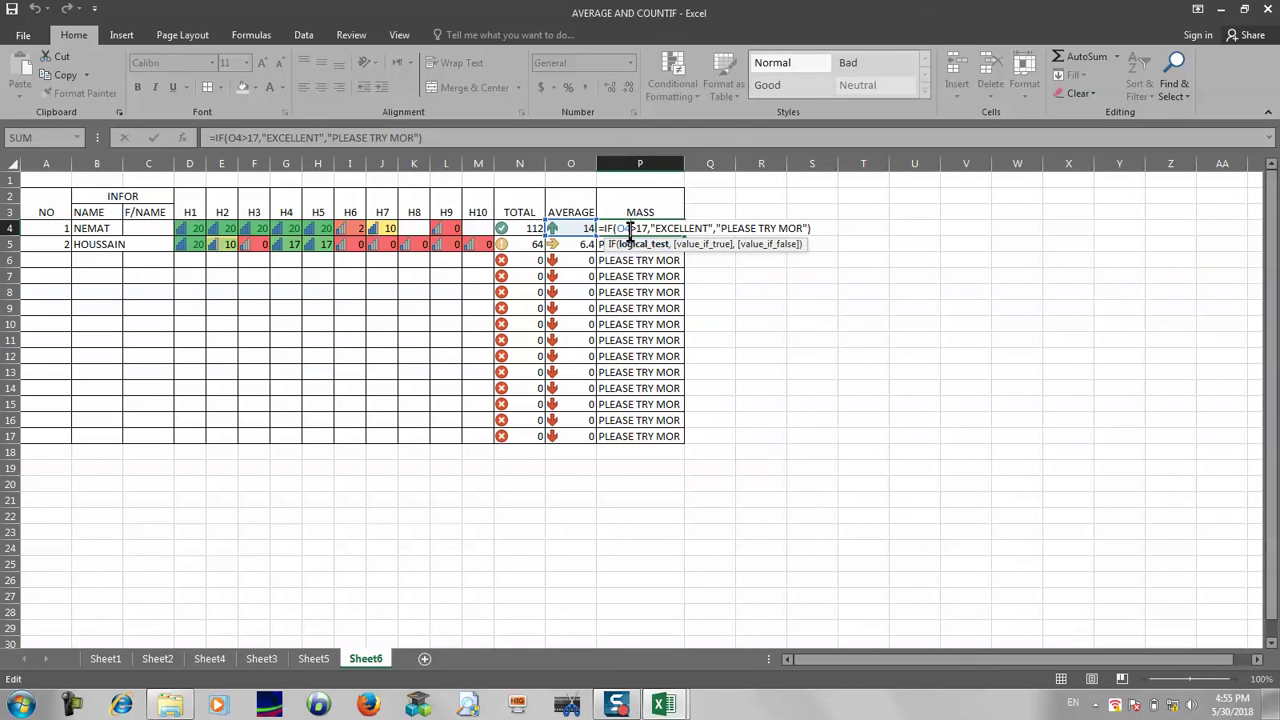
pyautogui.click(645, 230)
# Step: Nest IF(O4>13,"GOOD","PLEASE TRY MOR") into P4's formula and accept Excel's correction, showing GOOD
pyautogui.click(716, 229)
pyautogui.write('IF')
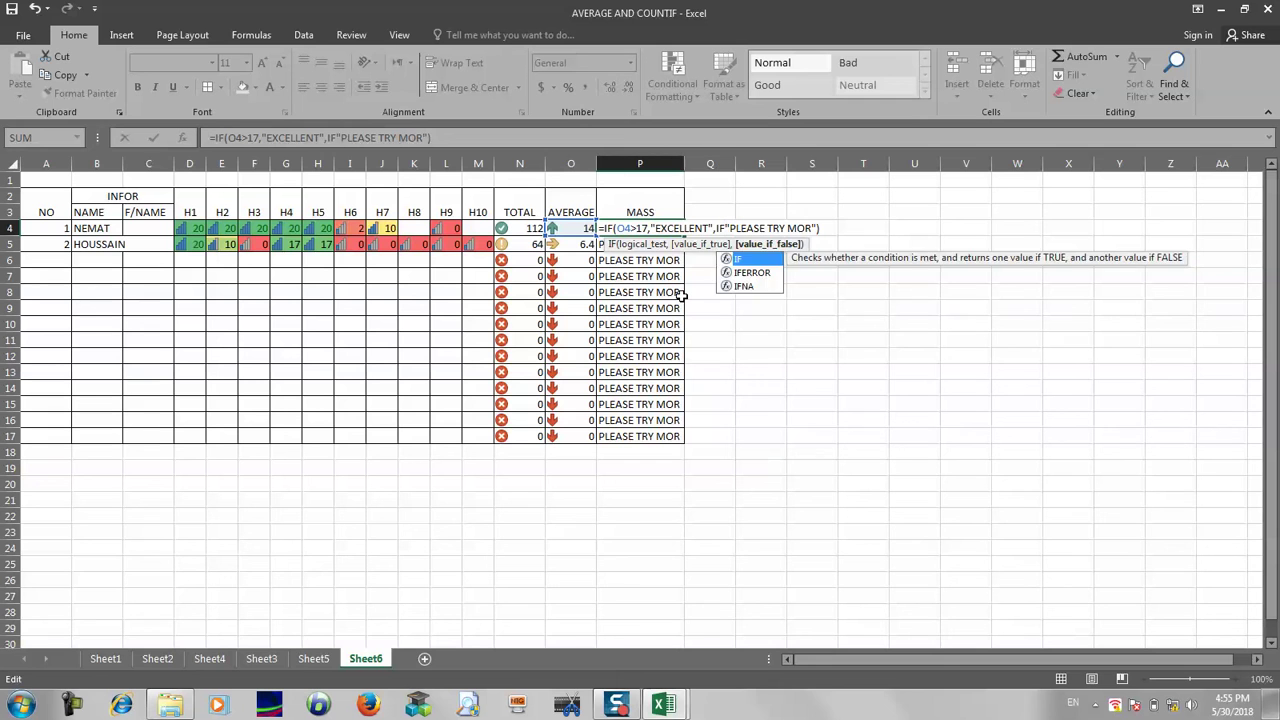
pyautogui.write('(')
pyautogui.click(560, 232)
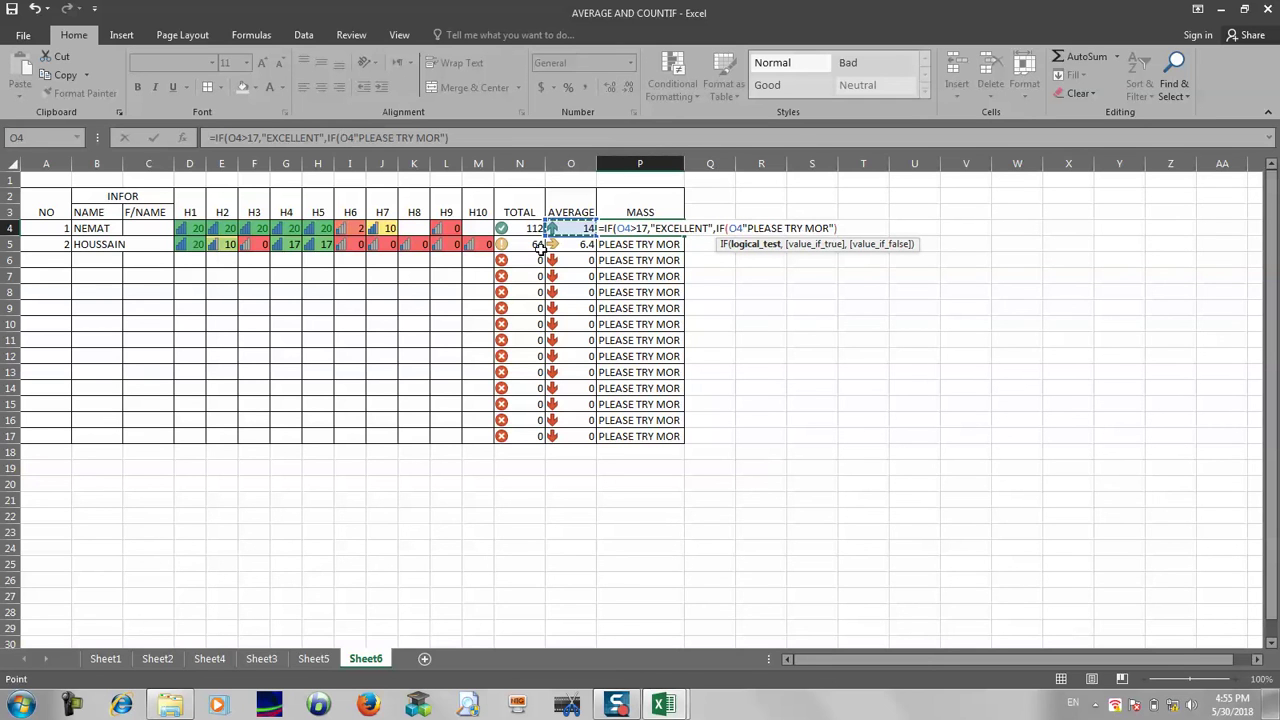
pyautogui.write('>')
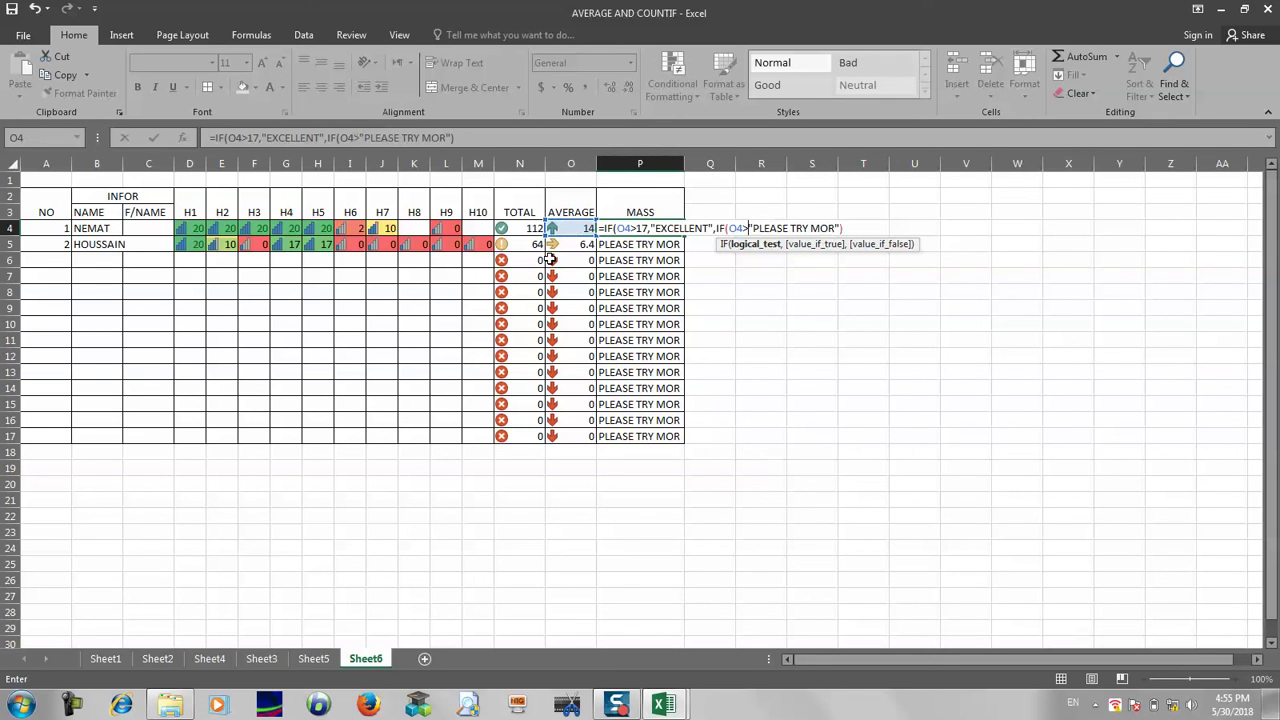
pyautogui.write('13,"')
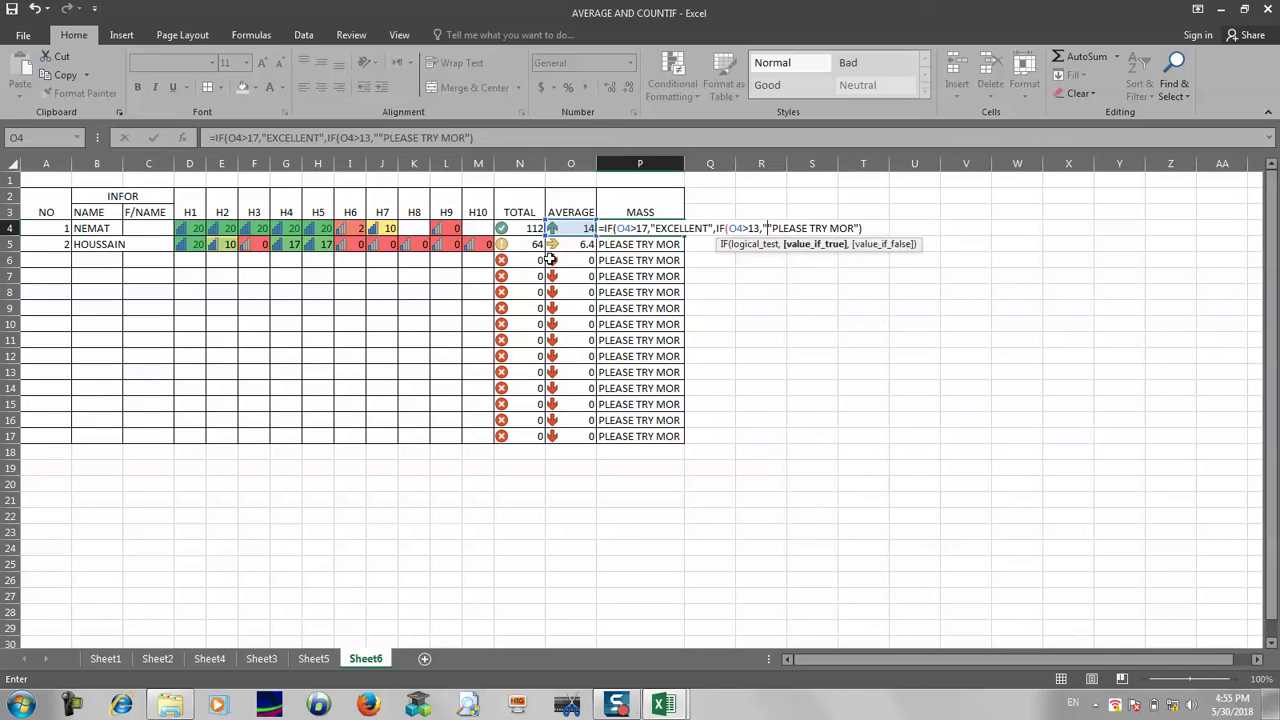
pyautogui.write('GOOD"')
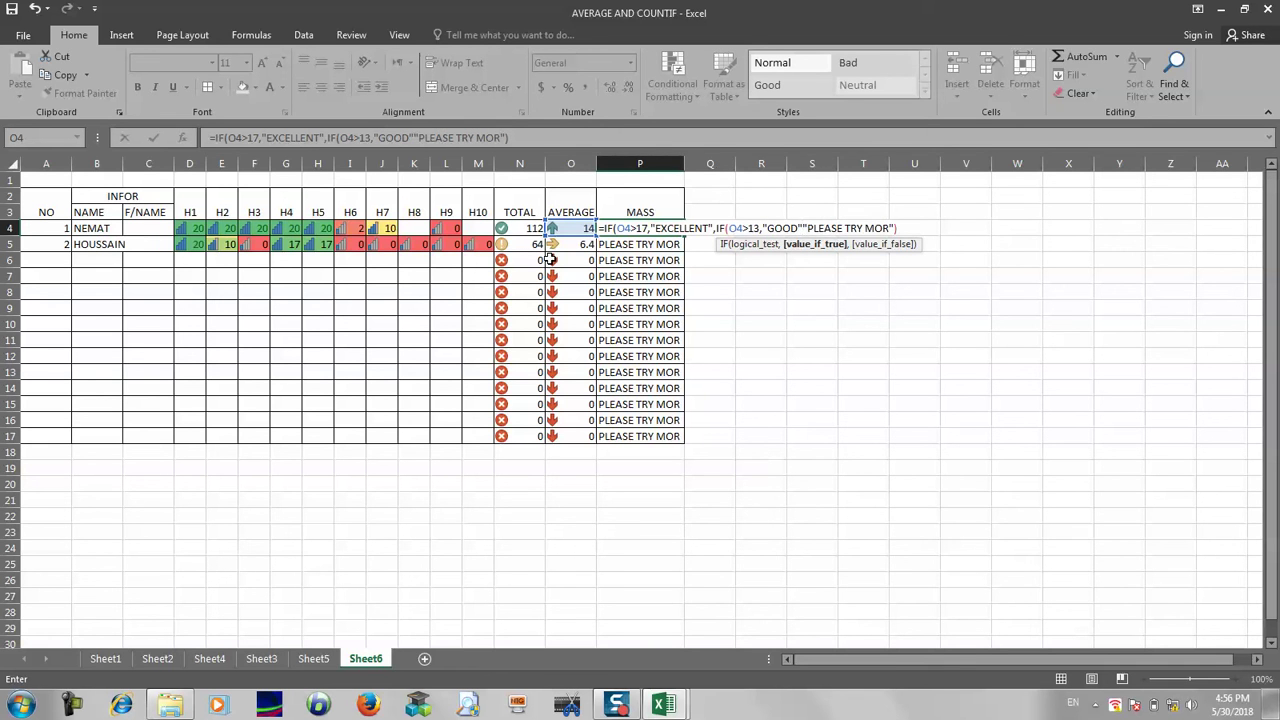
pyautogui.write(',')
pyautogui.press('Return')
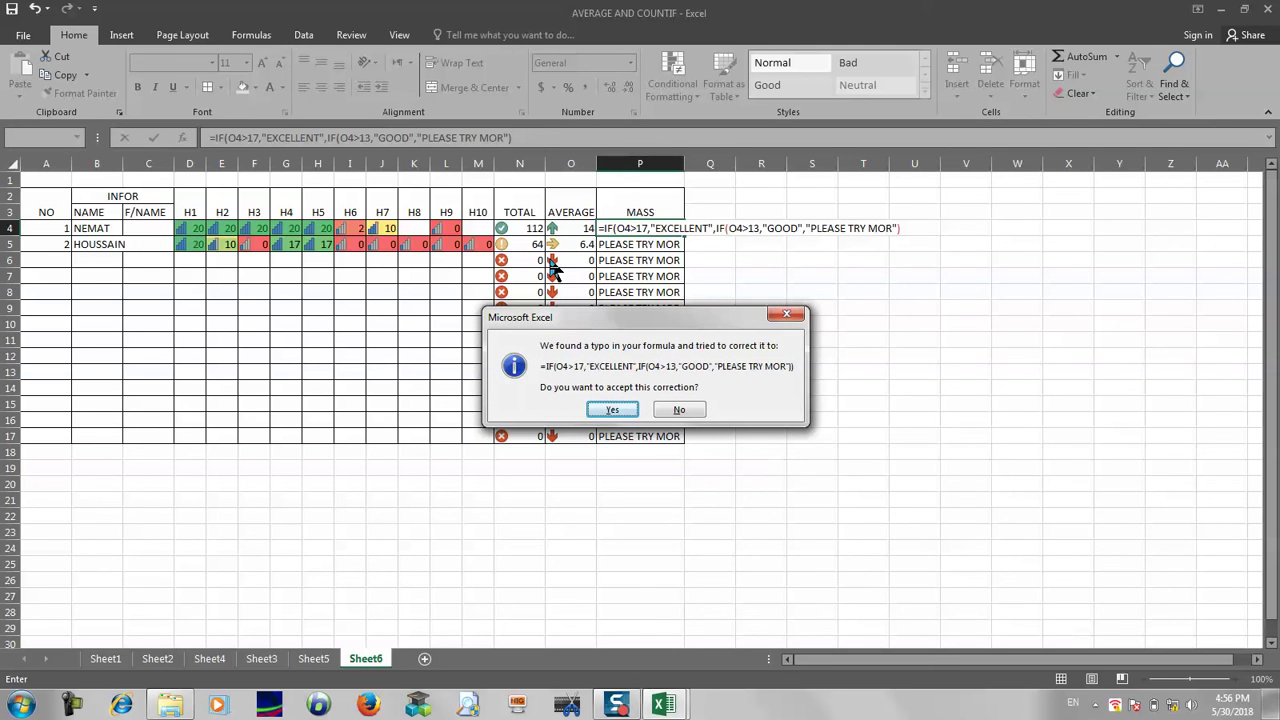
pyautogui.press('Return')
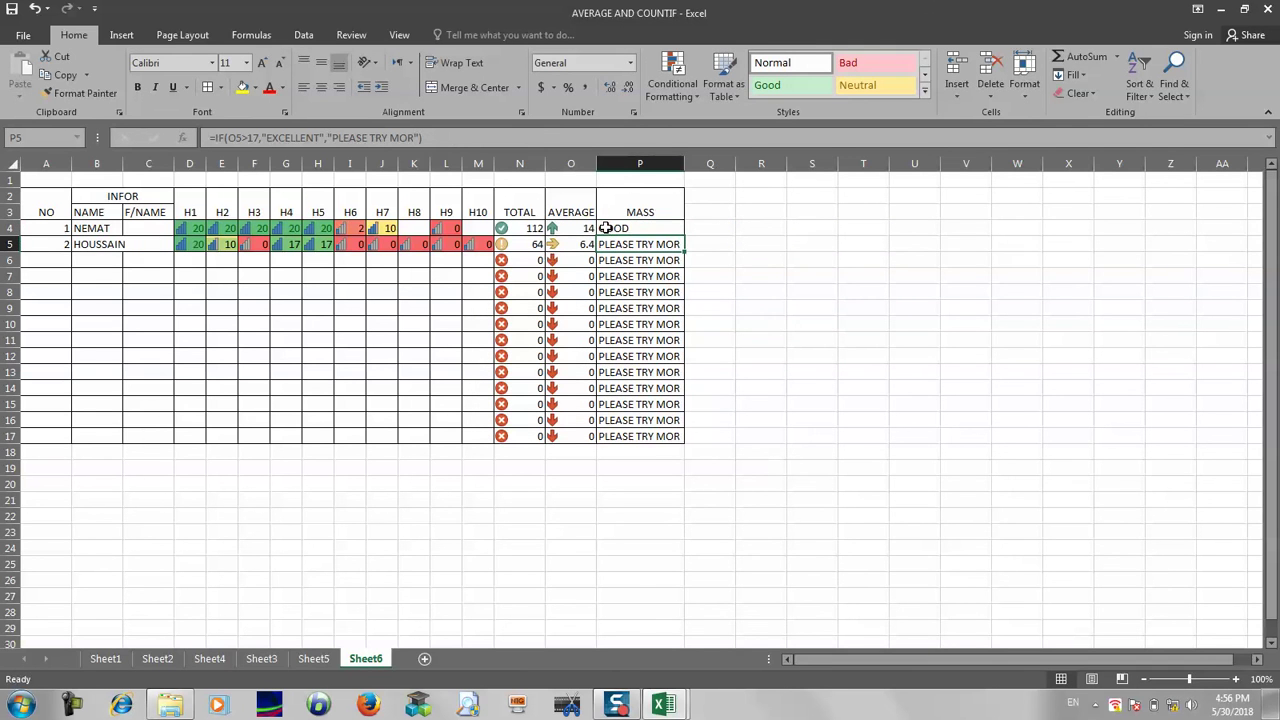
# Step: Fill the nested rating formula from P4 down to P17
pyautogui.click(604, 228)
pyautogui.doubleClick(683, 237)
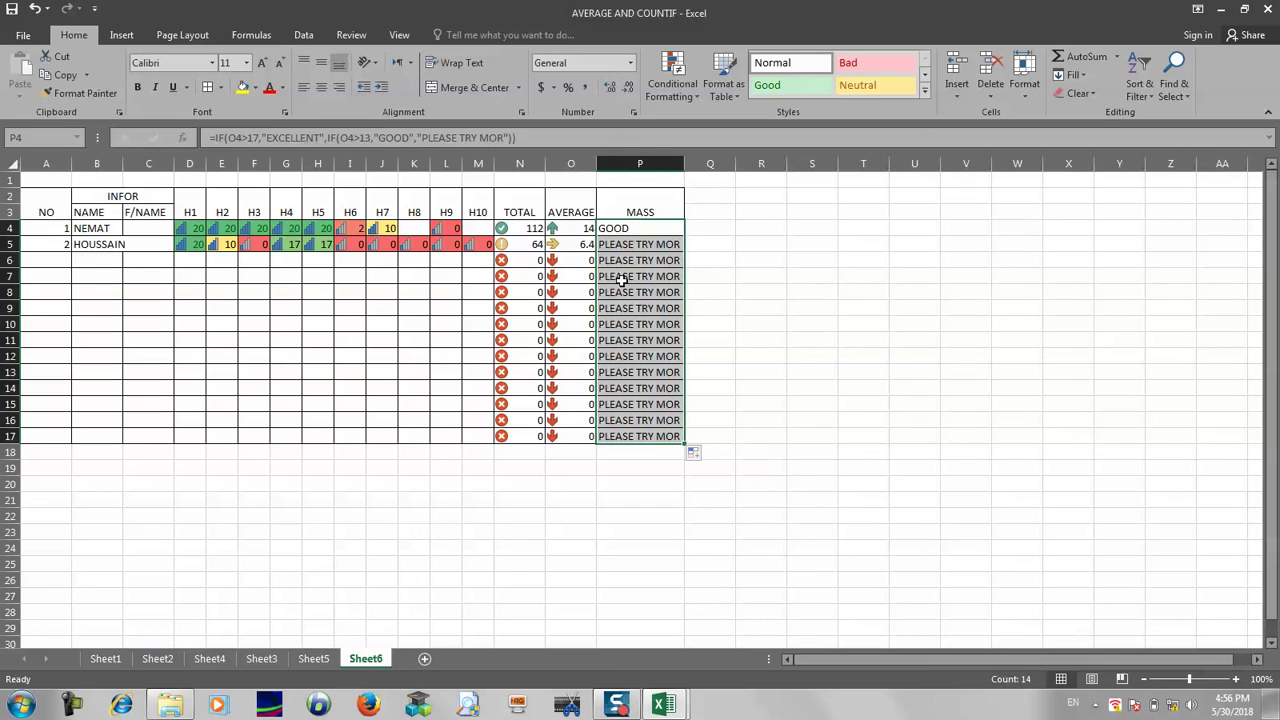
pyautogui.click(608, 230)
pyautogui.click(589, 229)
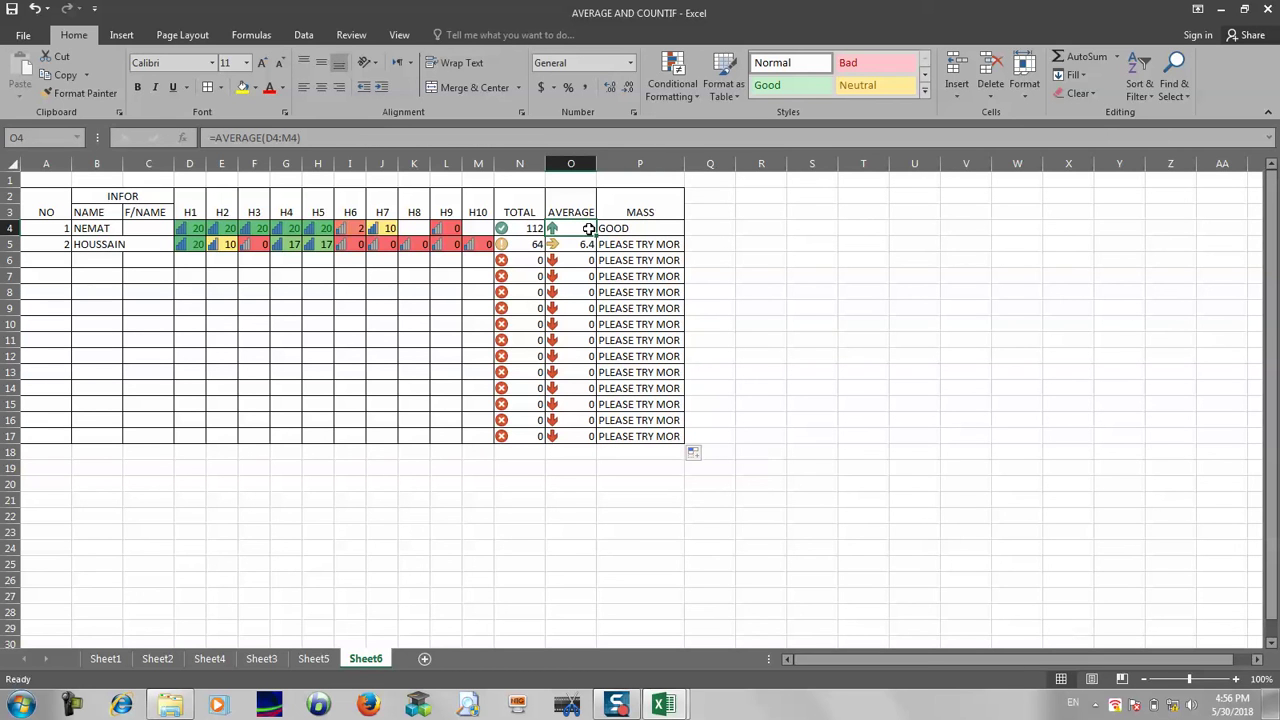
pyautogui.click(632, 226)
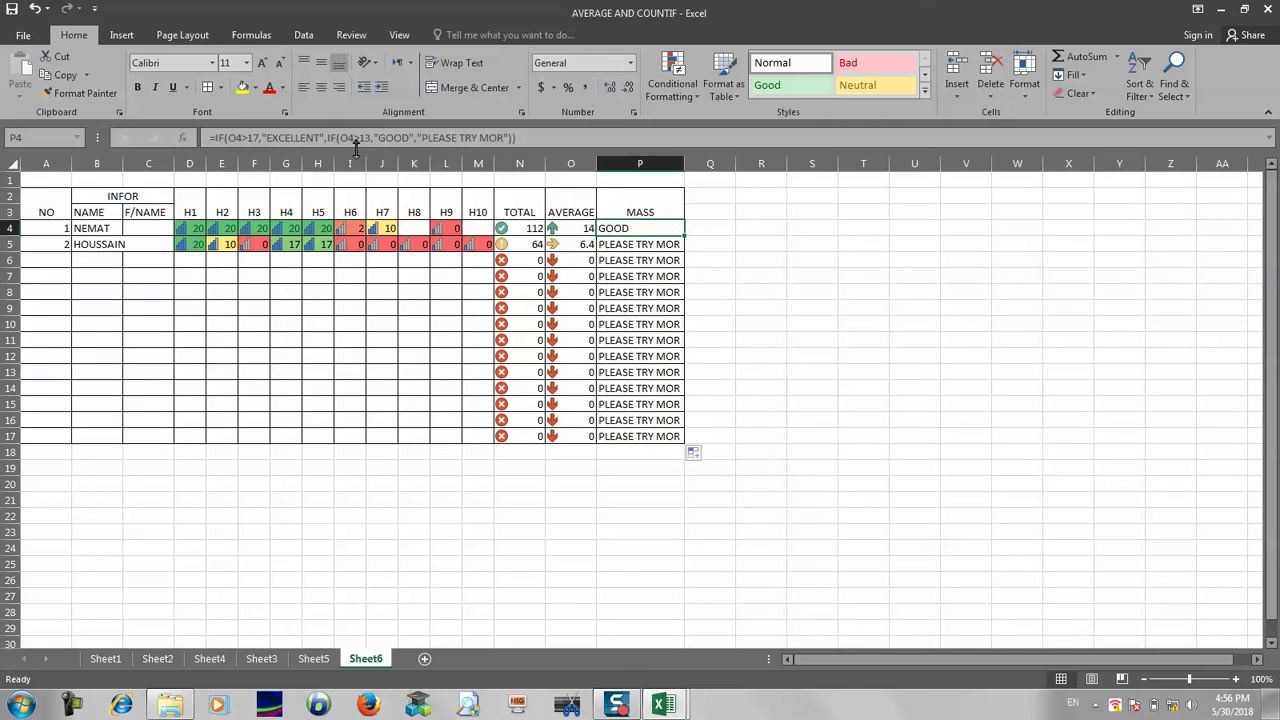
pyautogui.click(572, 250)
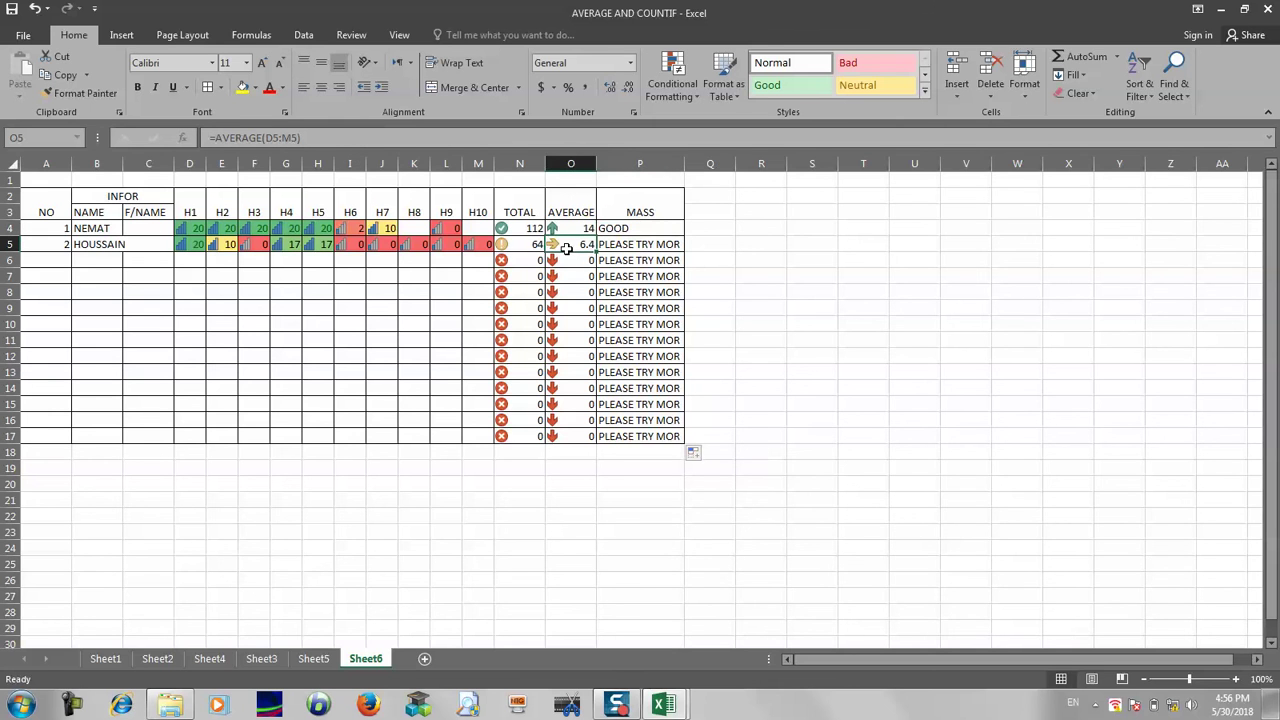
# Step: Revise HOUSSAIN's scores: 17 across H5:M5, 20 in F5, and a new E5 score, totalling 179
pyautogui.click(327, 246)
pyautogui.moveTo(333, 253); pyautogui.dragTo(486, 256)
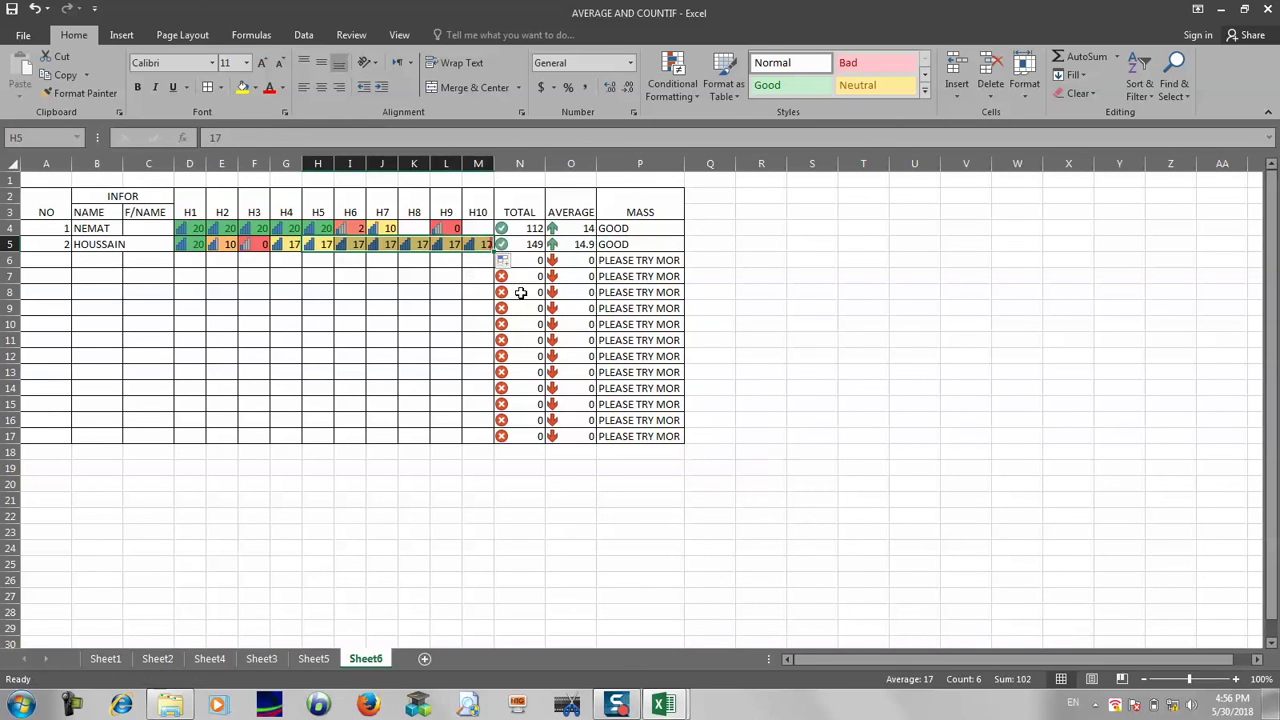
pyautogui.click(552, 247)
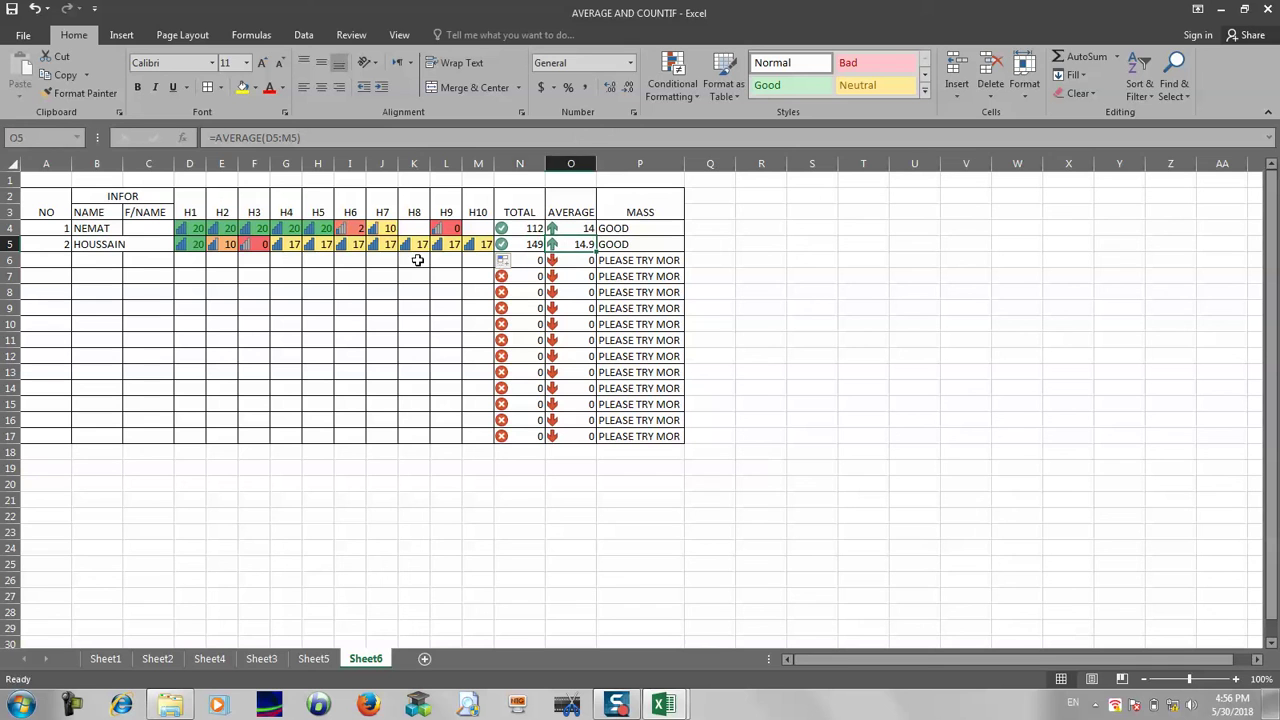
pyautogui.click(260, 247)
pyautogui.write('20')
pyautogui.press('Return')
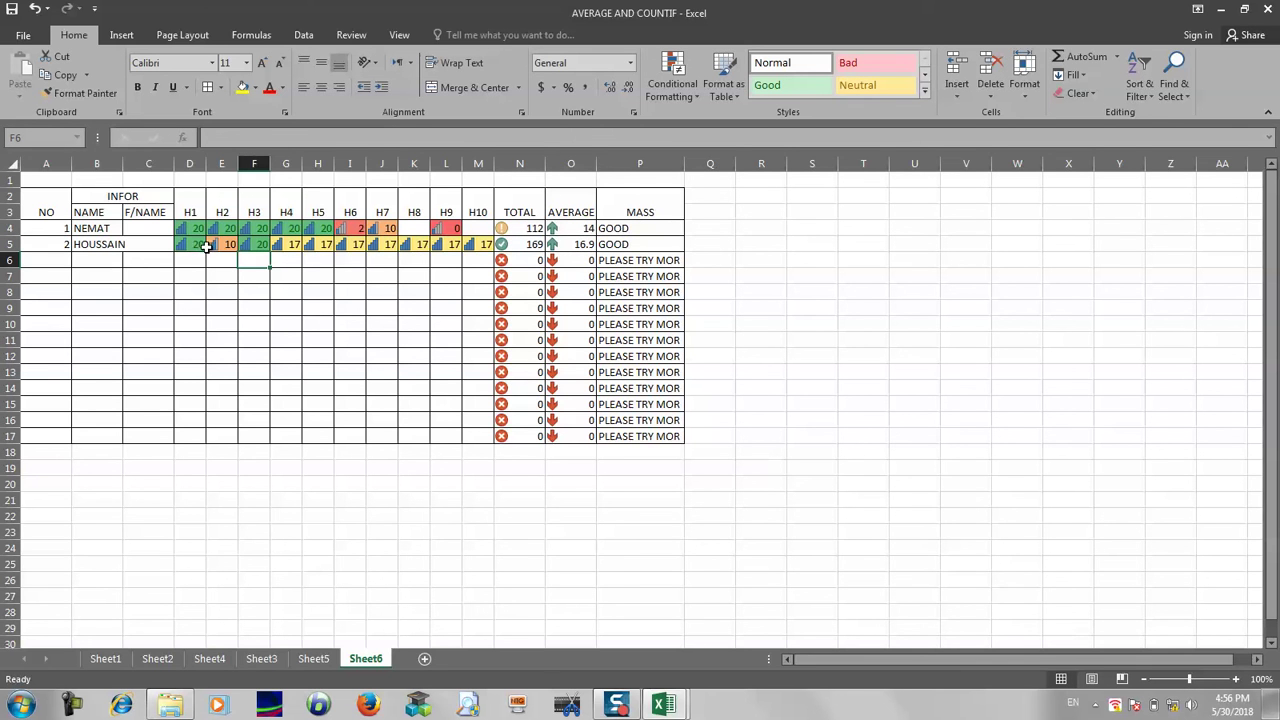
pyautogui.click(191, 245)
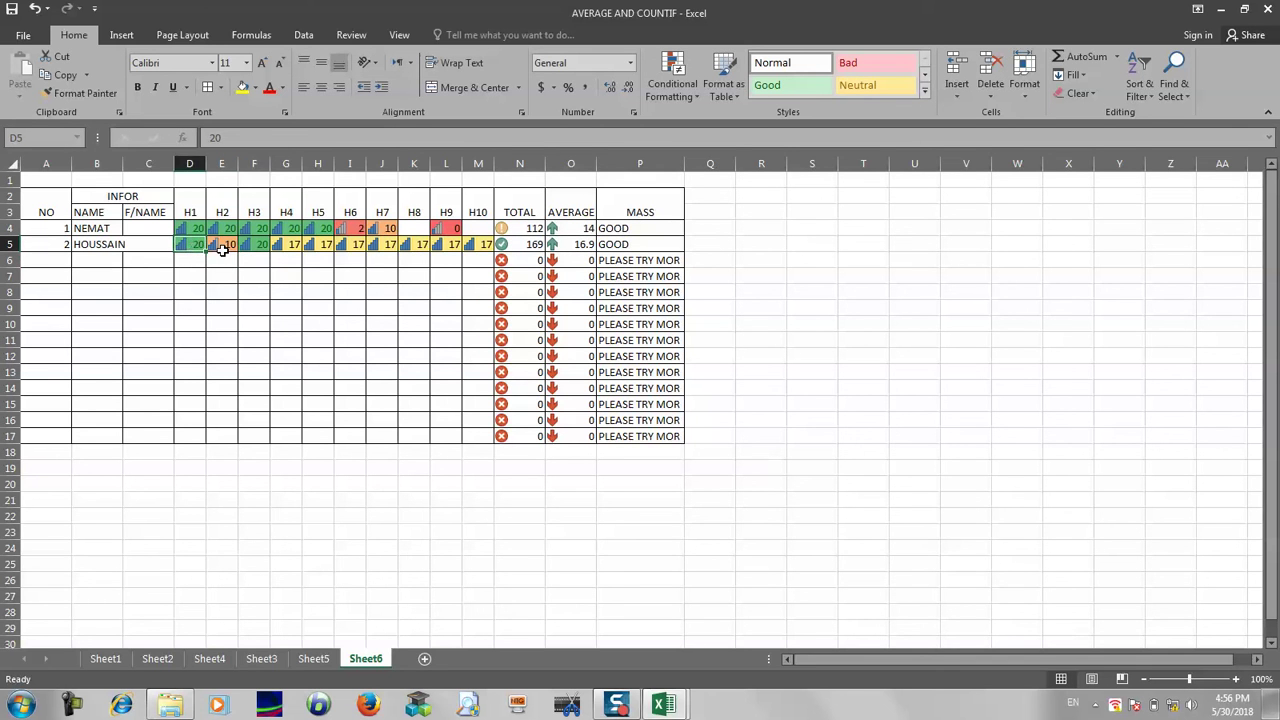
pyautogui.click(220, 247)
pyautogui.write('1')
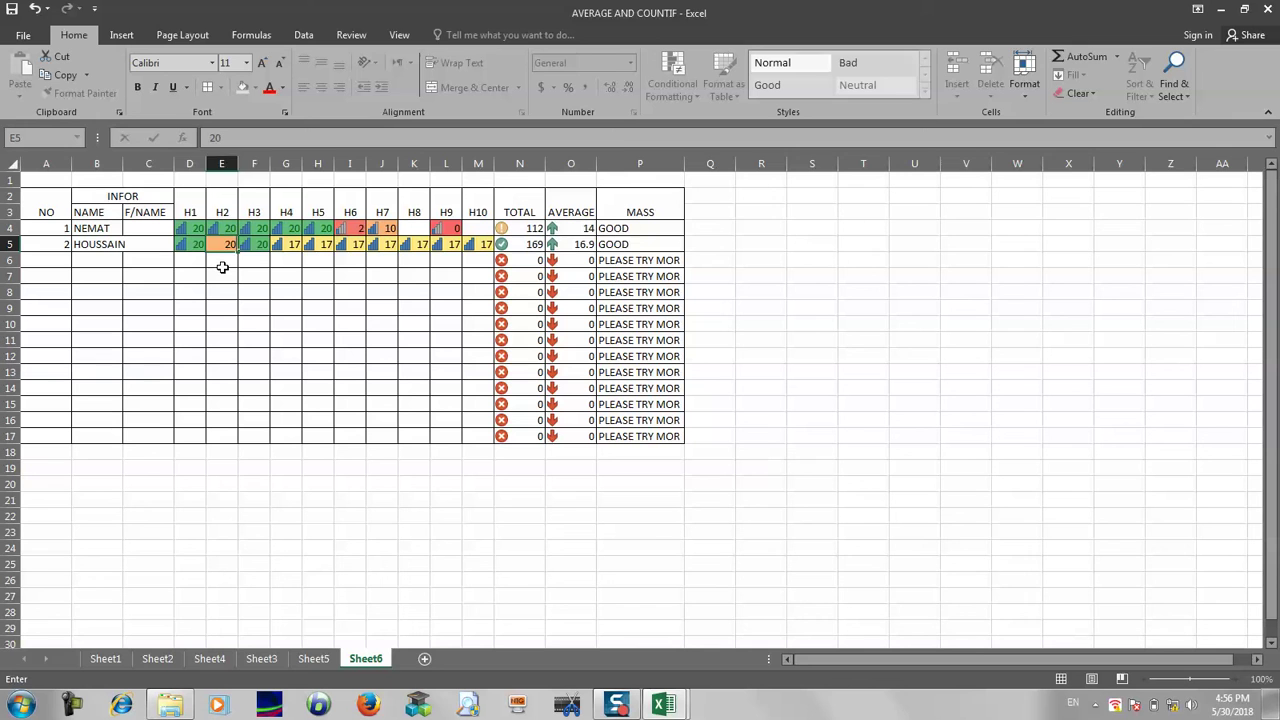
pyautogui.write('0')
pyautogui.press('Tab')
pyautogui.press('Tab')
pyautogui.press('Tab')
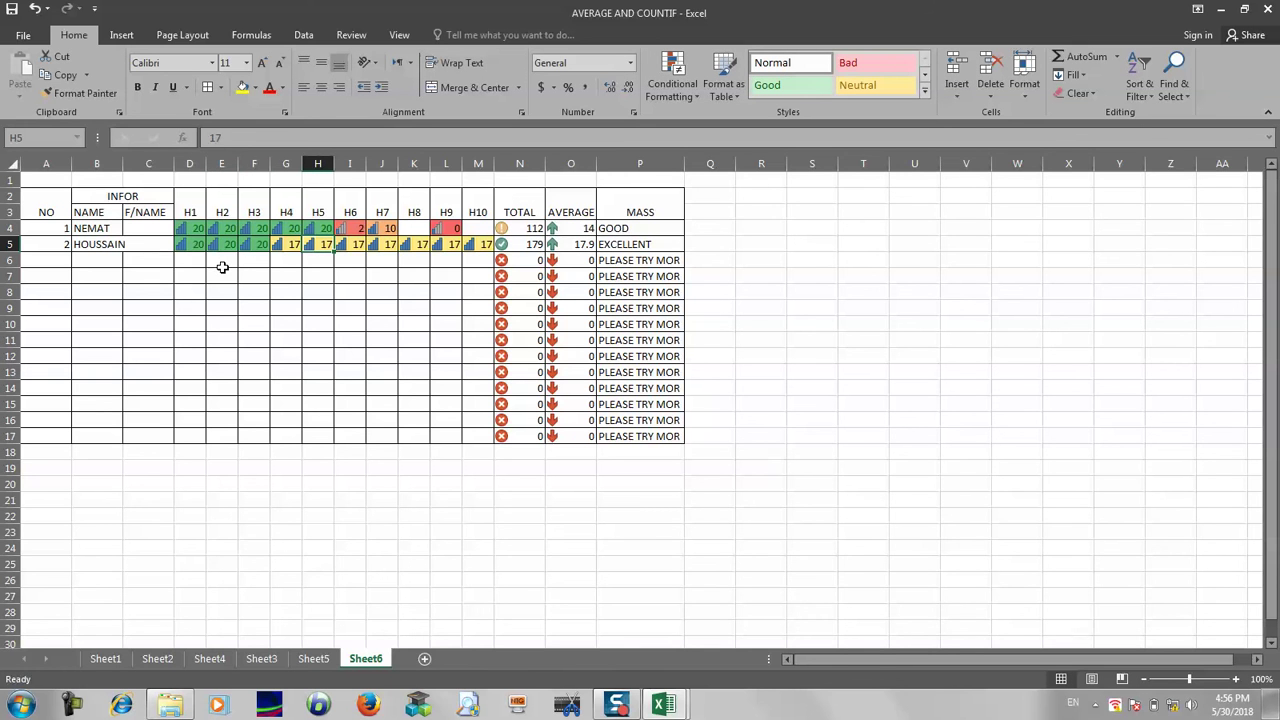
# Step: Check the copied rating formulas in P5 and P7, with HOUSSAIN now rated EXCELLENT
pyautogui.click(476, 260)
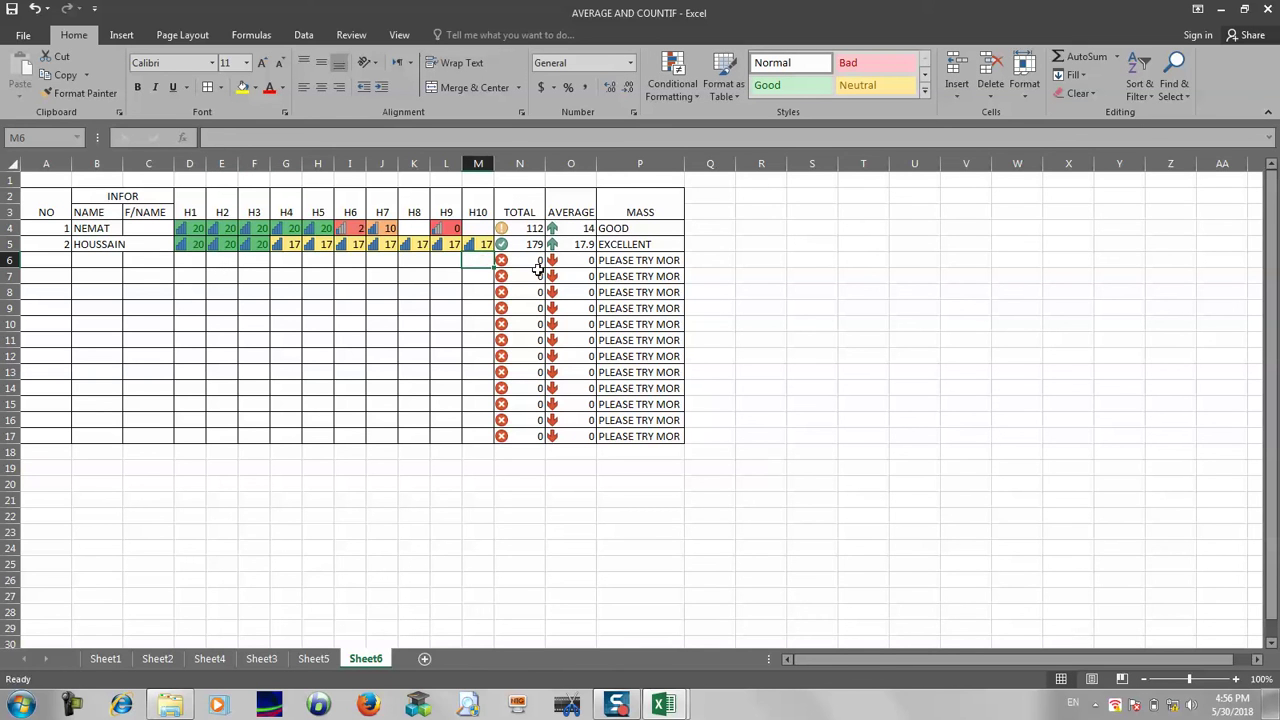
pyautogui.click(607, 229)
pyautogui.click(610, 247)
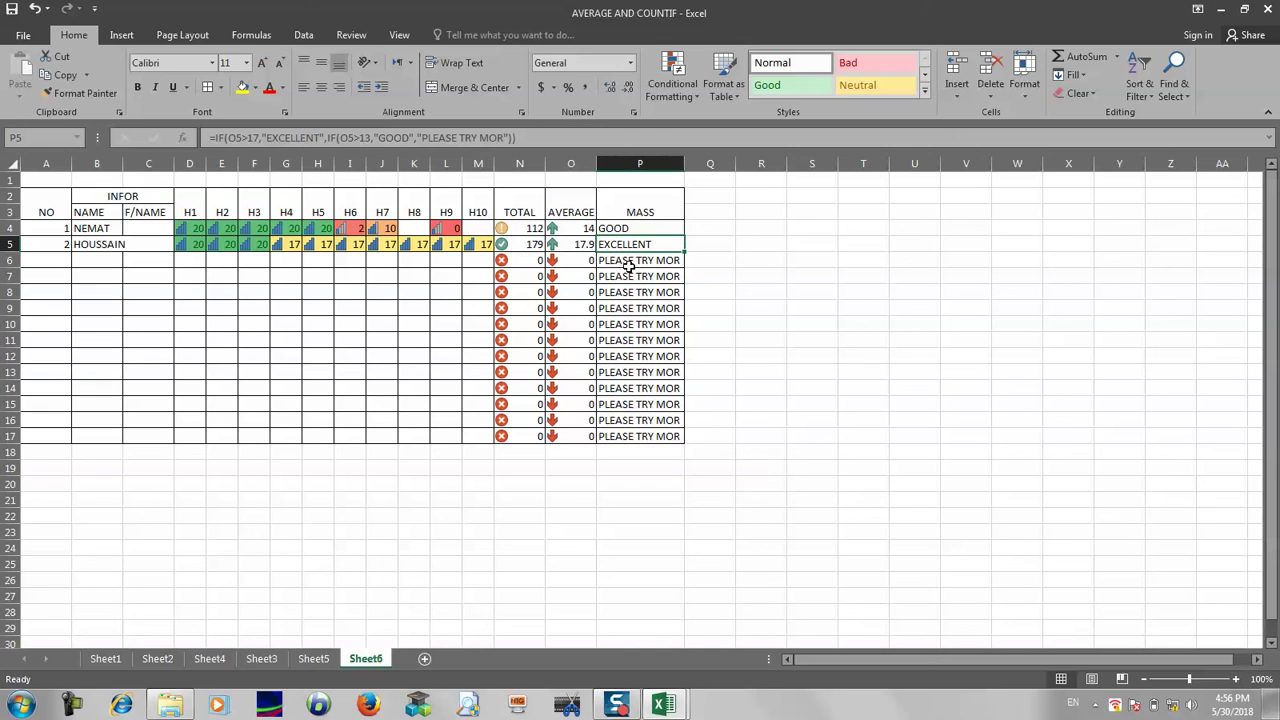
pyautogui.click(622, 262)
pyautogui.click(617, 279)
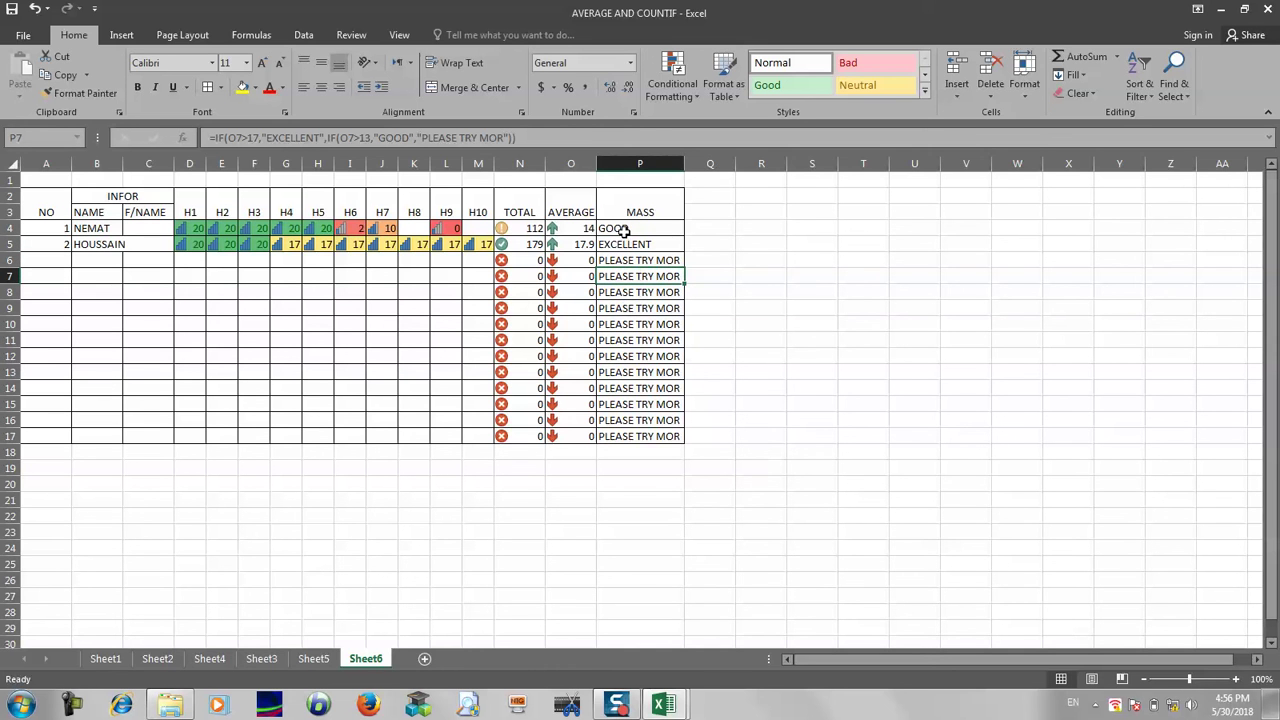
# Step: Select the MASS ratings P4:P17 and find Conditional Formatting's Highlight Cells Equal To rule
pyautogui.moveTo(626, 230); pyautogui.dragTo(636, 432)
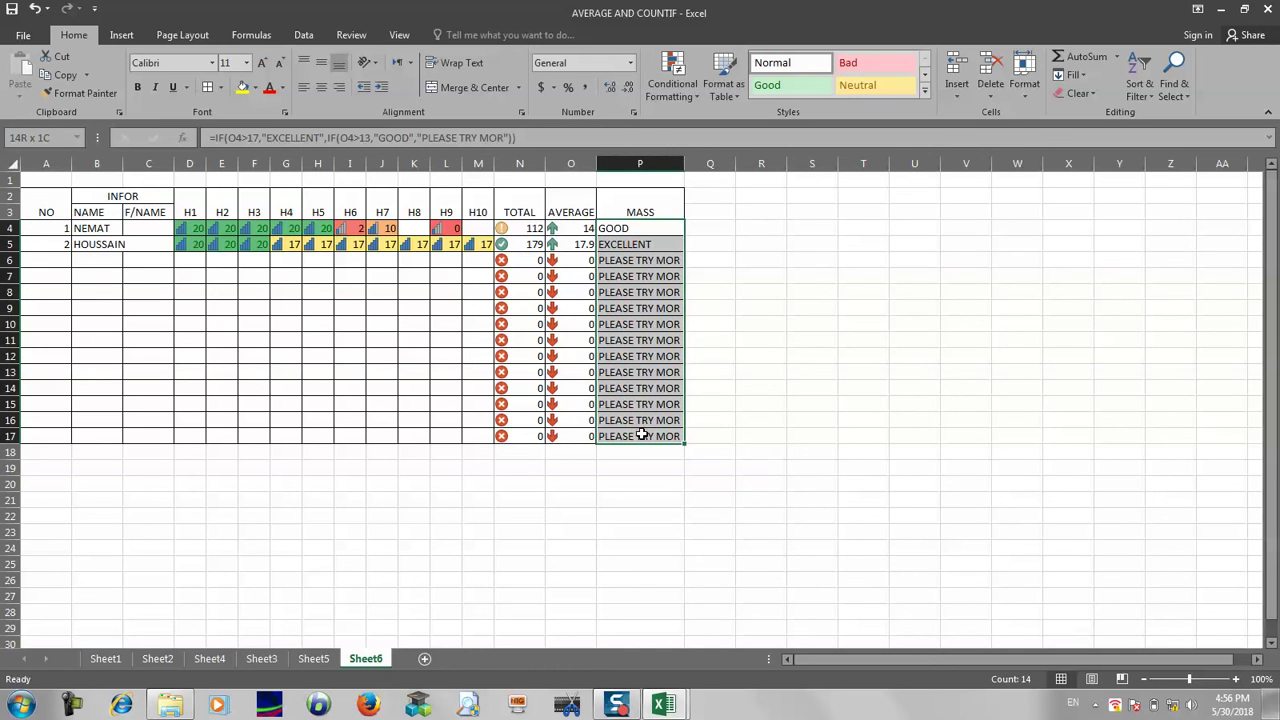
pyautogui.click(668, 92)
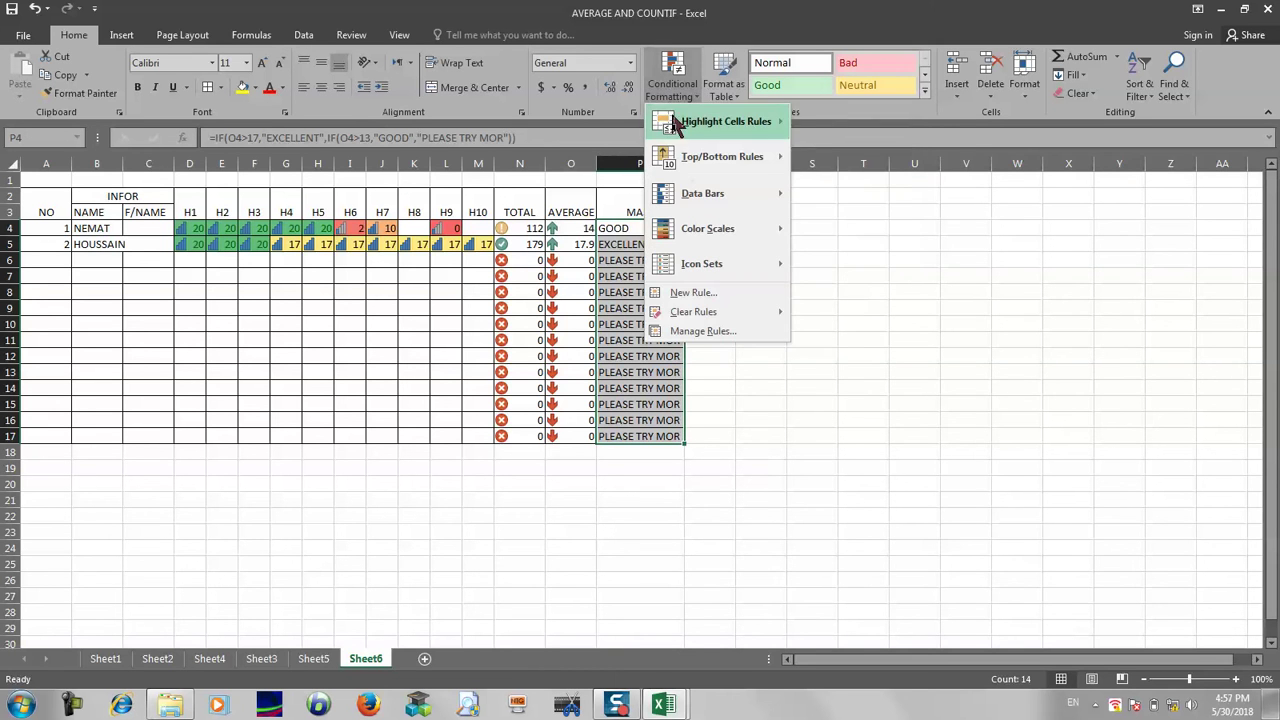
pyautogui.moveTo(678, 135)
pyautogui.moveTo(740, 166)
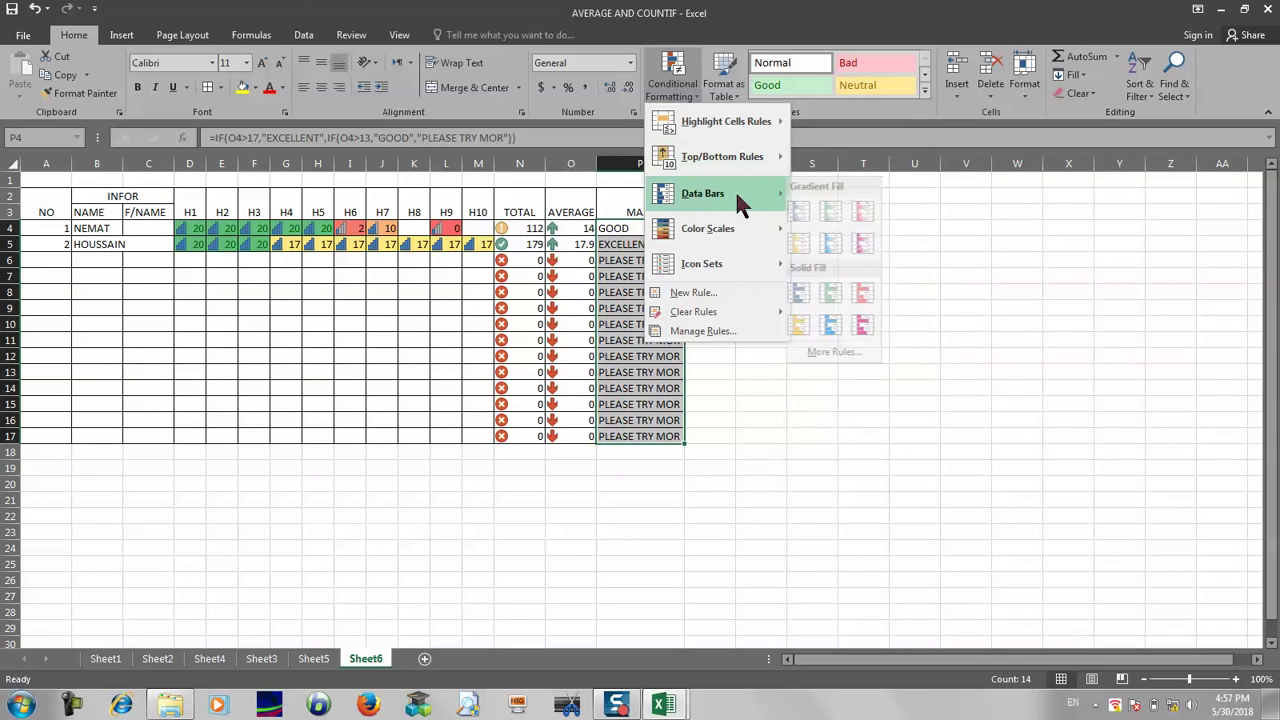
pyautogui.moveTo(737, 229)
pyautogui.moveTo(752, 125)
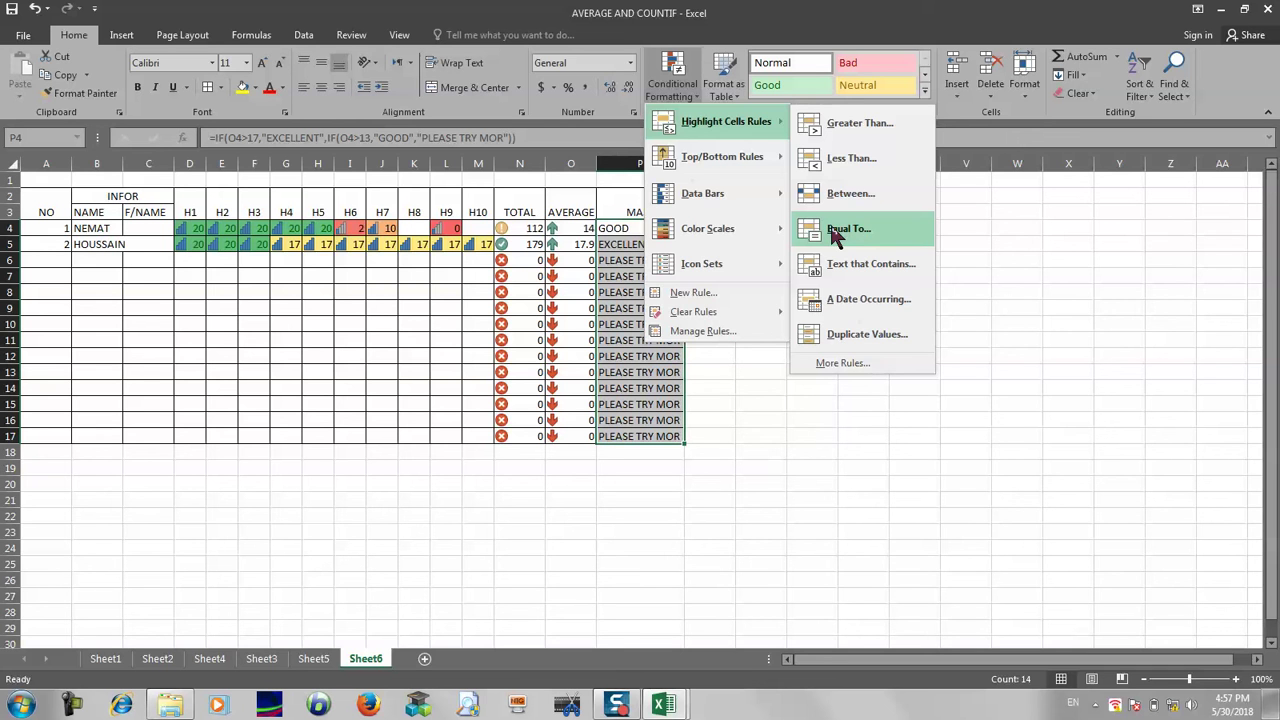
pyautogui.click(835, 229)
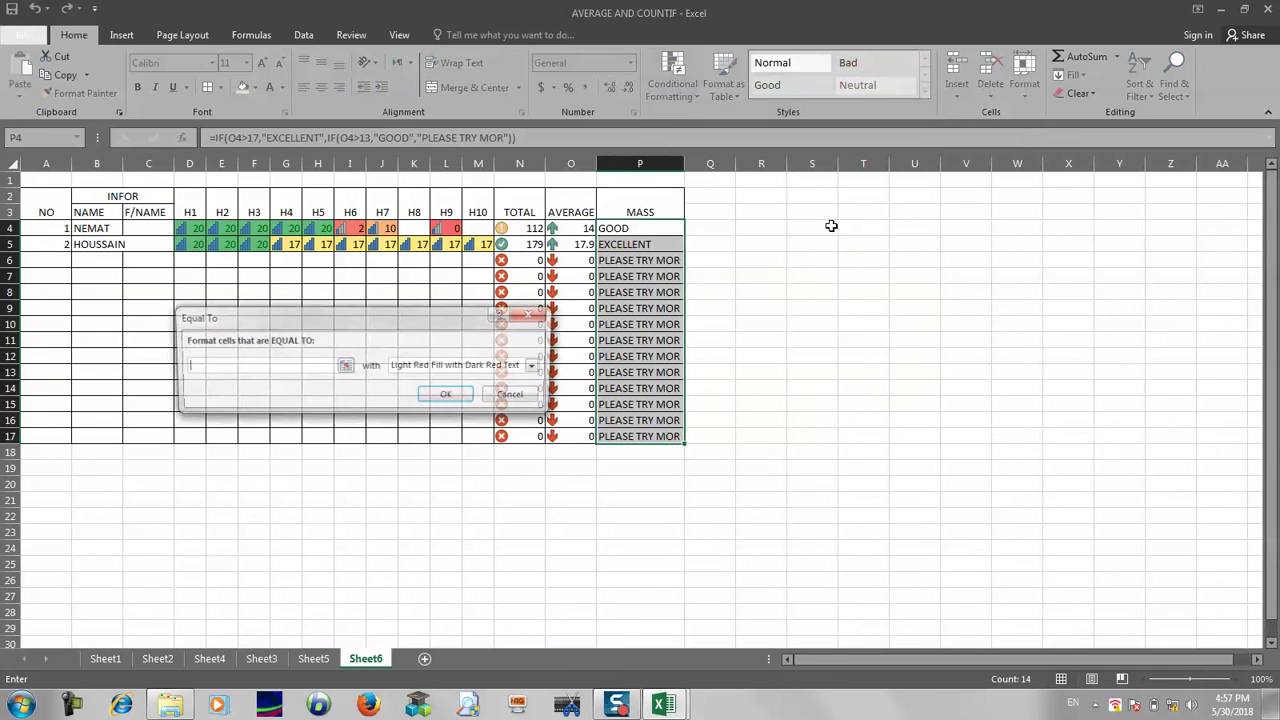
pyautogui.click(543, 309)
# Step: Start an Equal To rule for EXCELLENT with green fill and dark green text
pyautogui.click(668, 100)
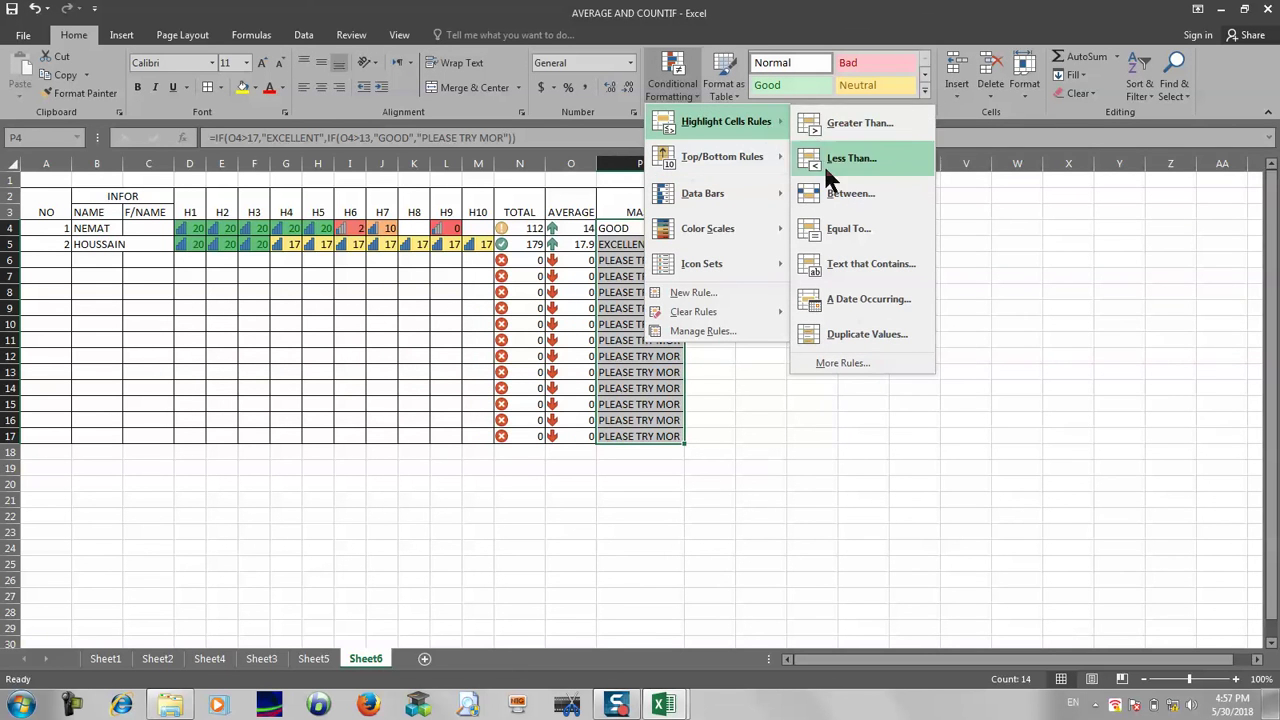
pyautogui.click(838, 232)
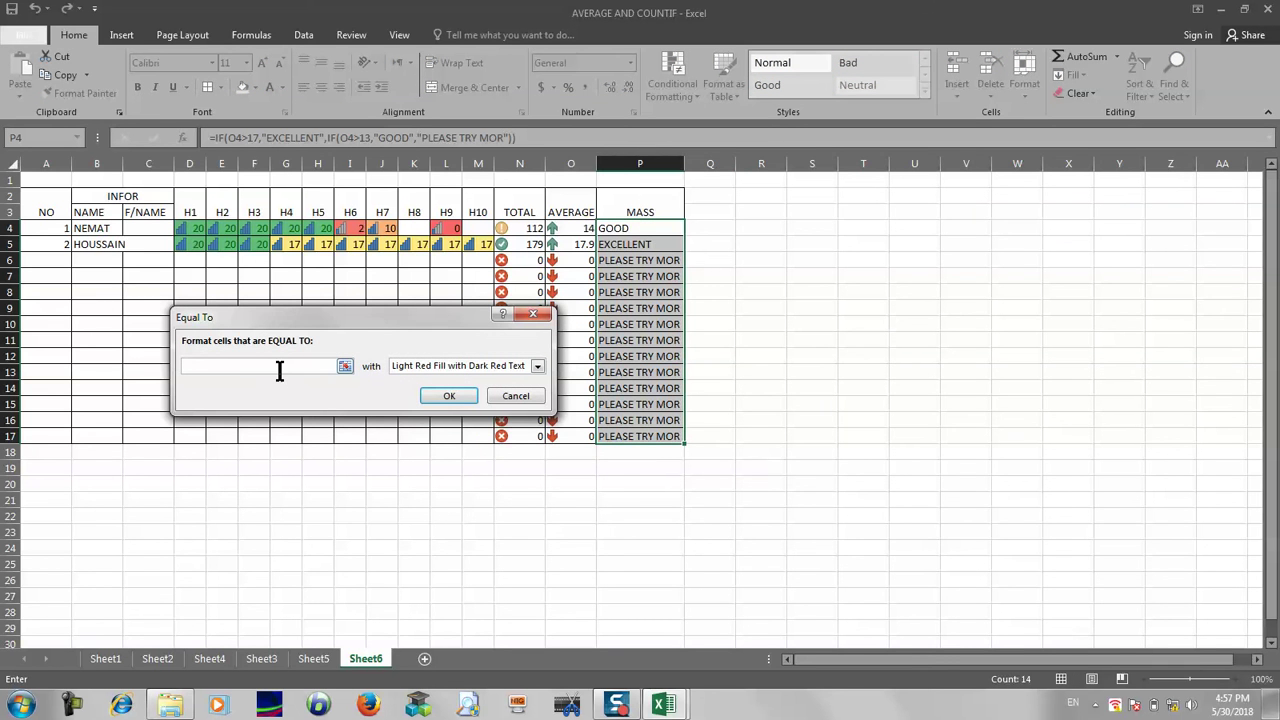
pyautogui.write('EXCELLE')
pyautogui.write('NT')
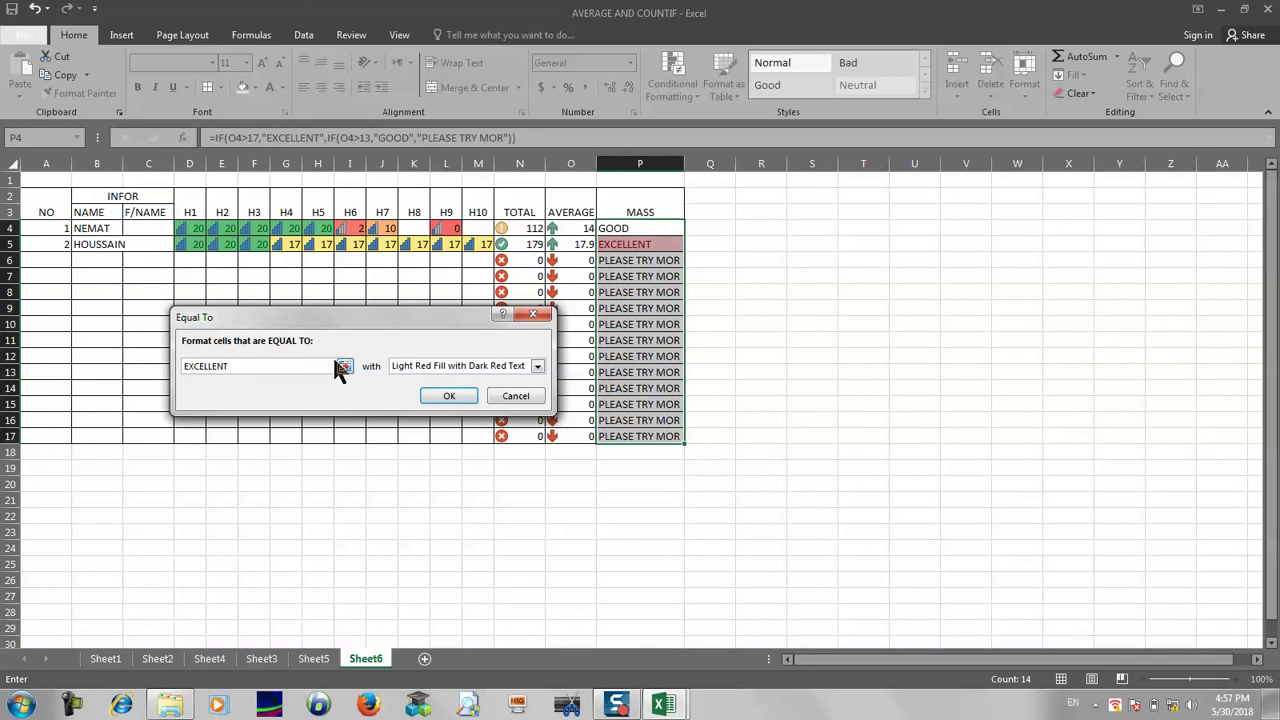
pyautogui.click(427, 368)
pyautogui.click(430, 400)
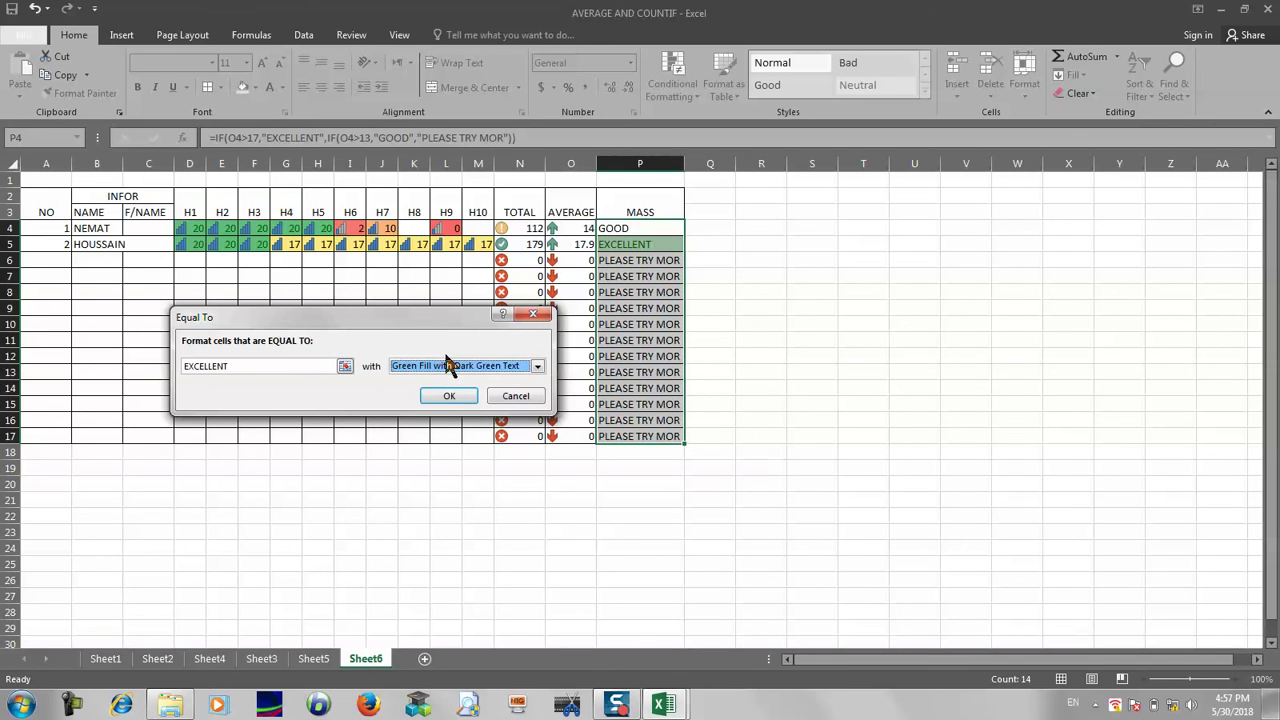
# Step: Preview other highlight formats, then apply the EXCELLENT rule with green fill and dark green text
pyautogui.click(444, 368)
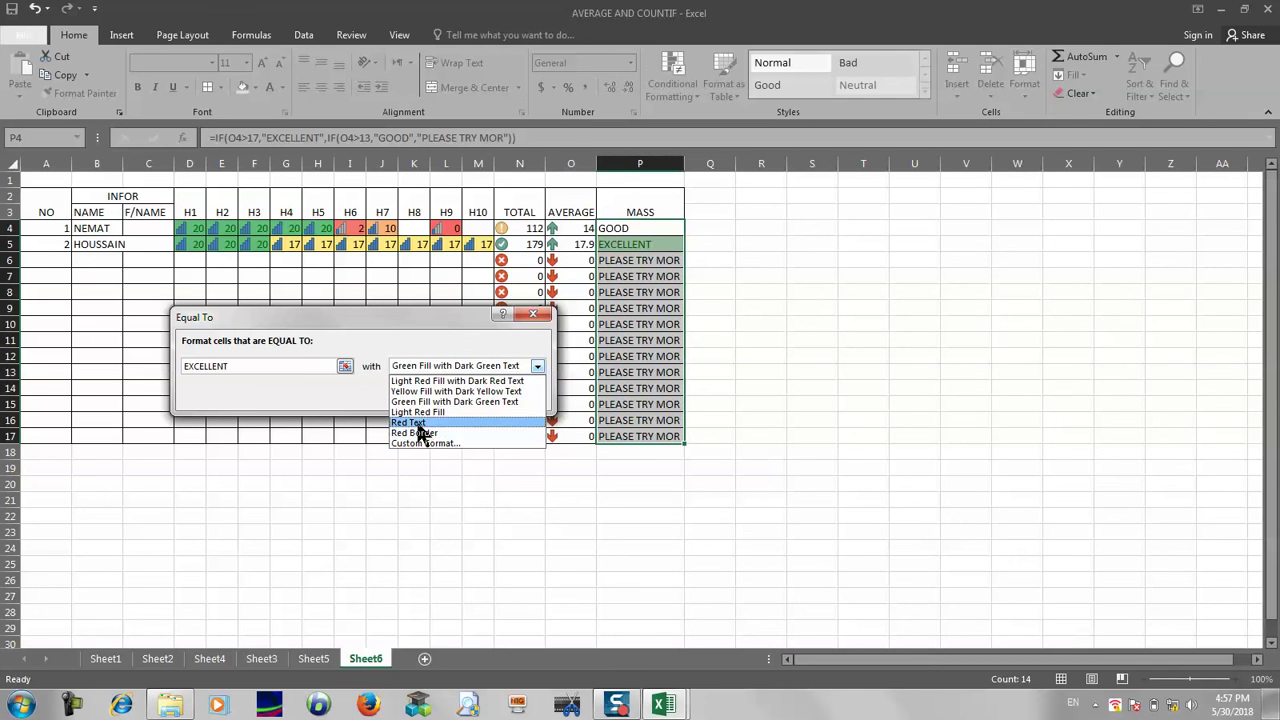
pyautogui.click(423, 422)
pyautogui.click(429, 366)
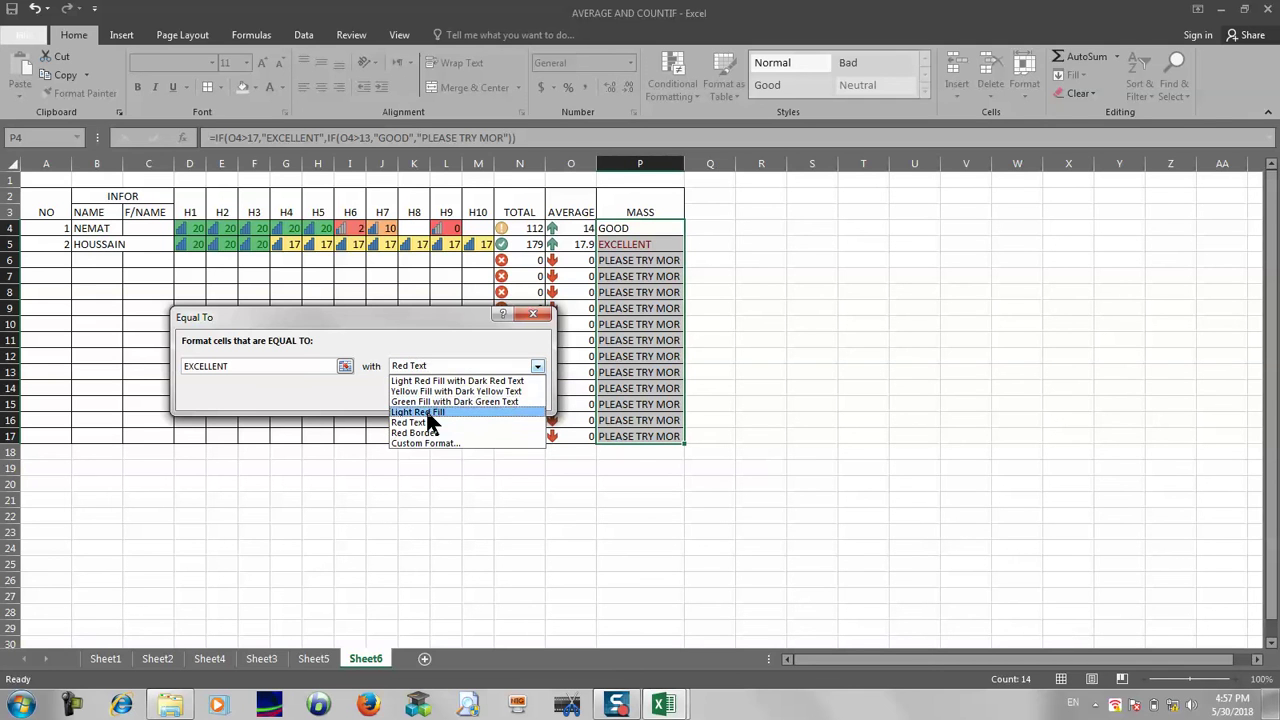
pyautogui.click(431, 412)
pyautogui.click(435, 366)
pyautogui.click(428, 391)
pyautogui.click(430, 366)
pyautogui.click(426, 424)
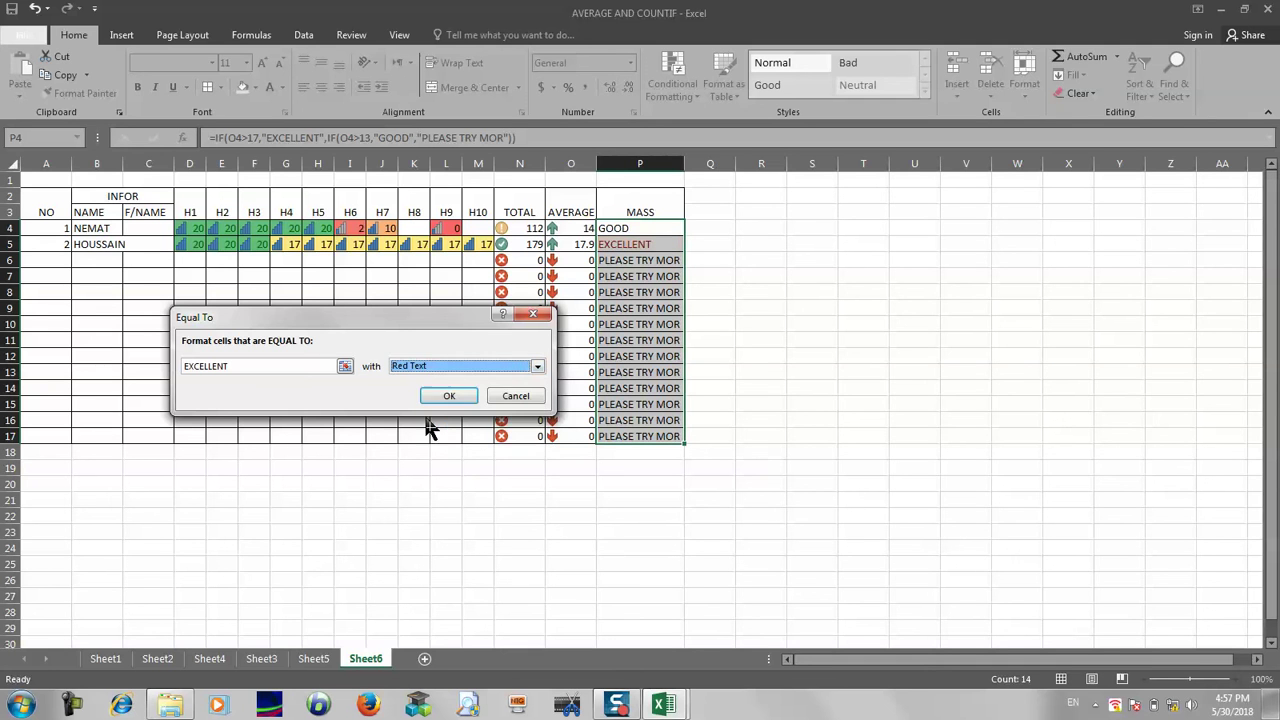
pyautogui.click(429, 366)
pyautogui.click(432, 433)
pyautogui.click(430, 366)
pyautogui.click(434, 401)
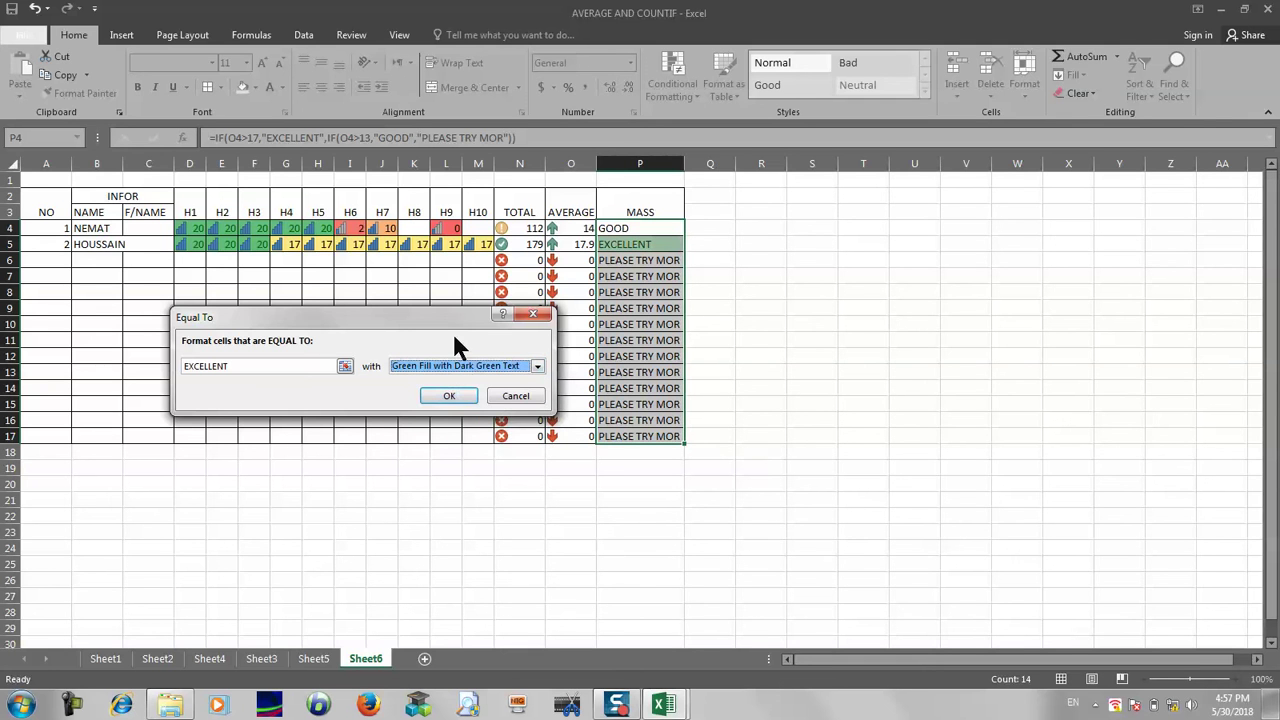
pyautogui.click(447, 398)
pyautogui.click(680, 90)
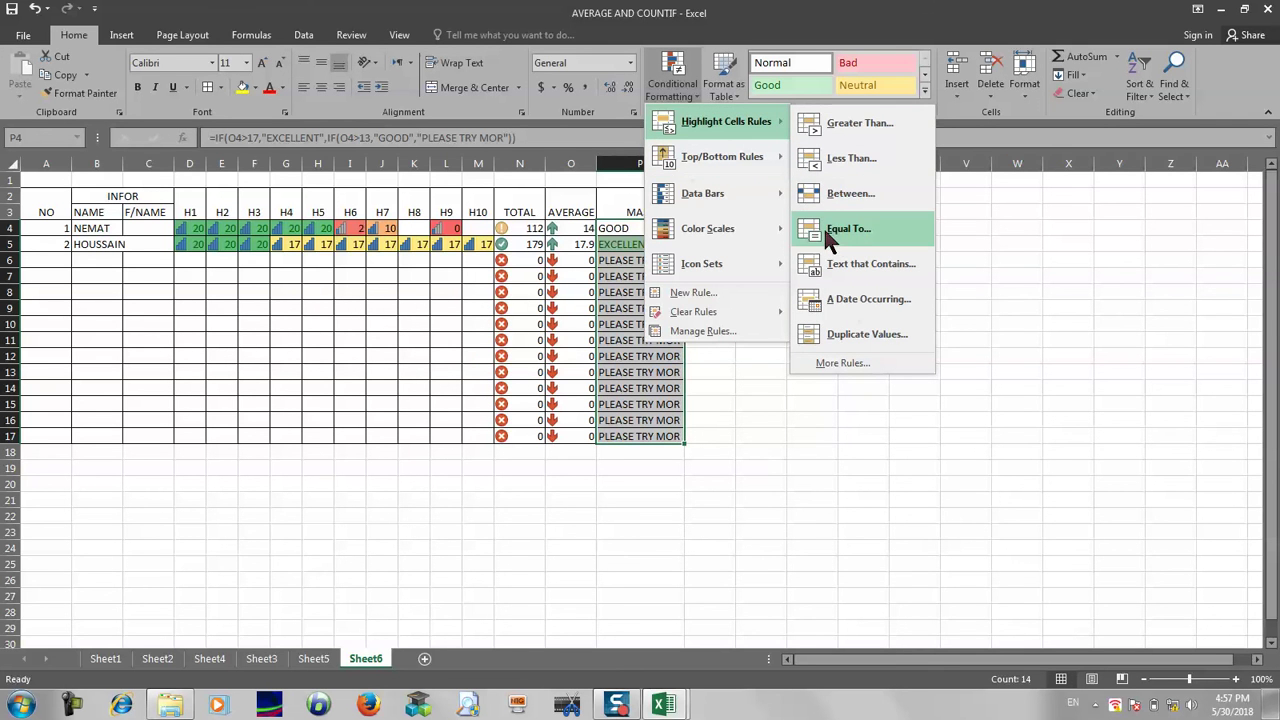
# Step: Highlight MASS cells equal to GOOD with yellow fill and dark yellow text
pyautogui.click(840, 232)
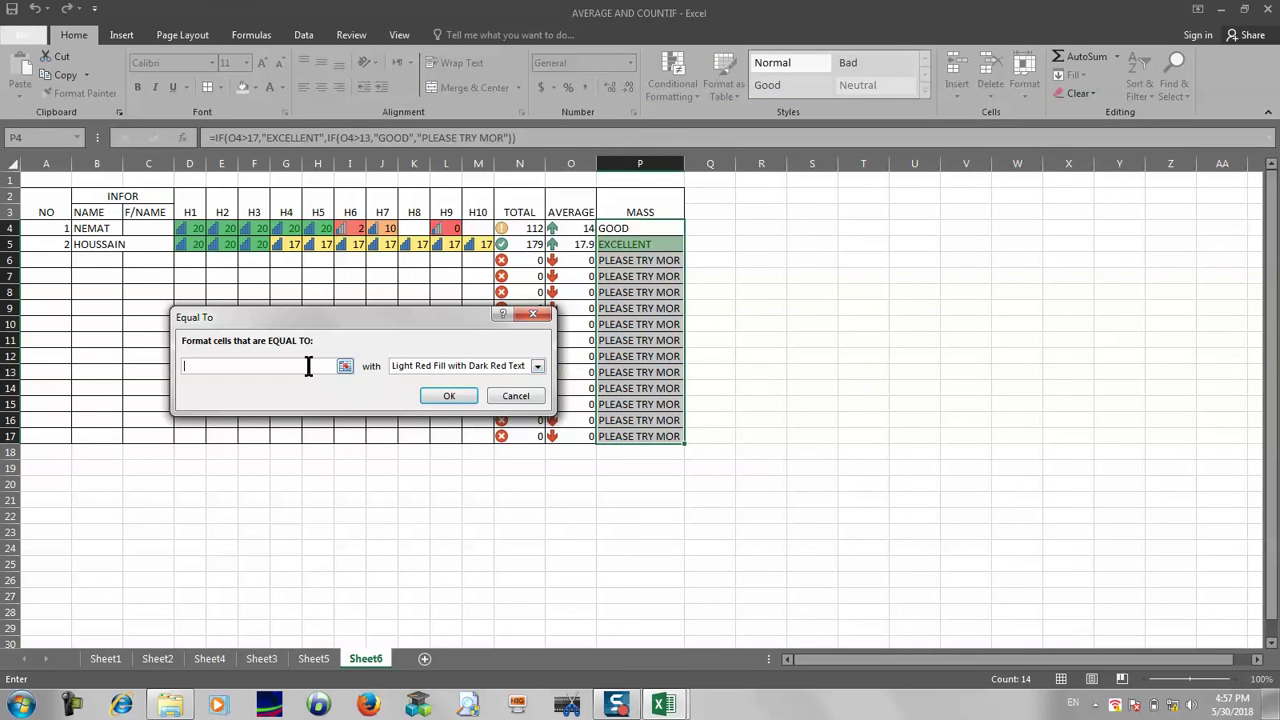
pyautogui.write('GOOD')
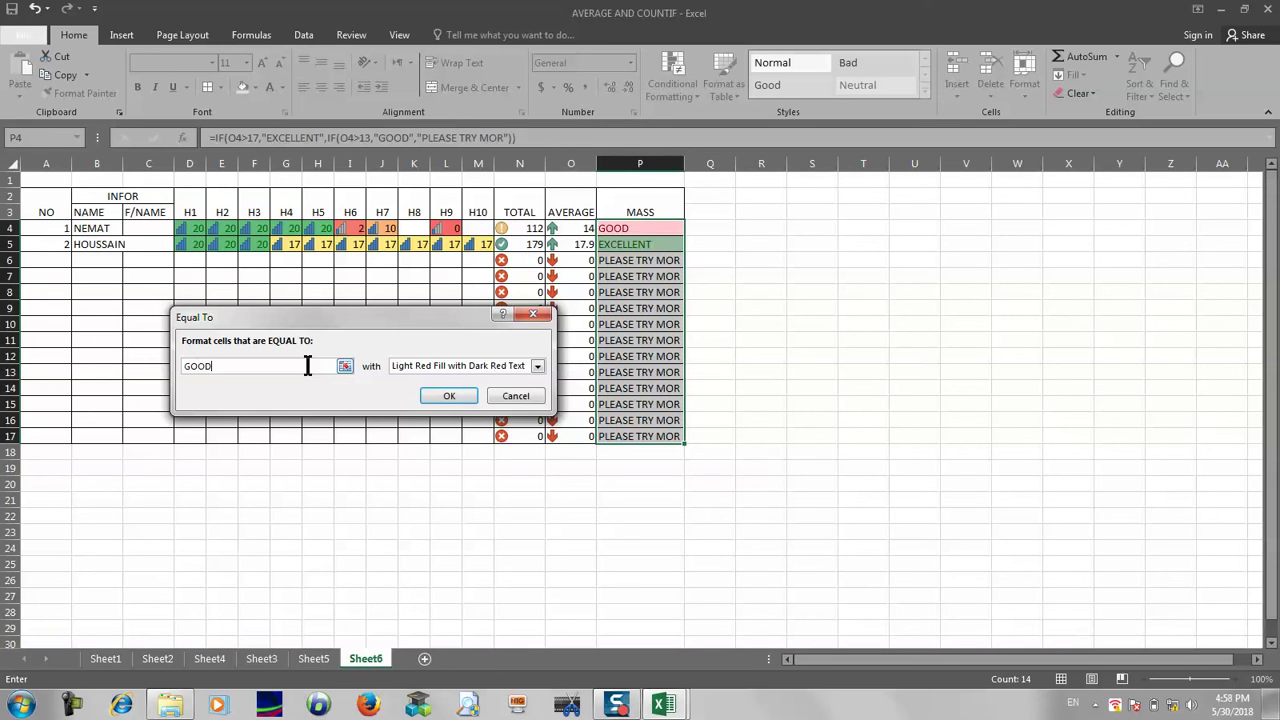
pyautogui.click(422, 373)
pyautogui.click(418, 395)
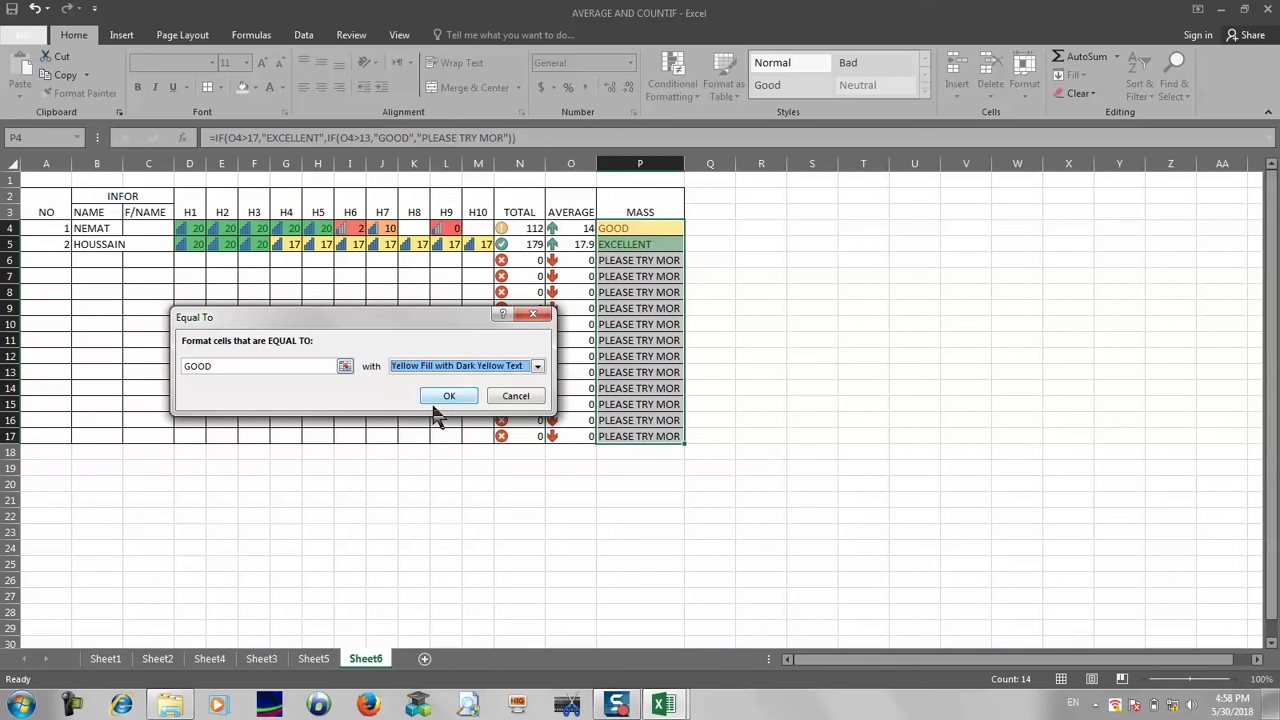
pyautogui.click(449, 395)
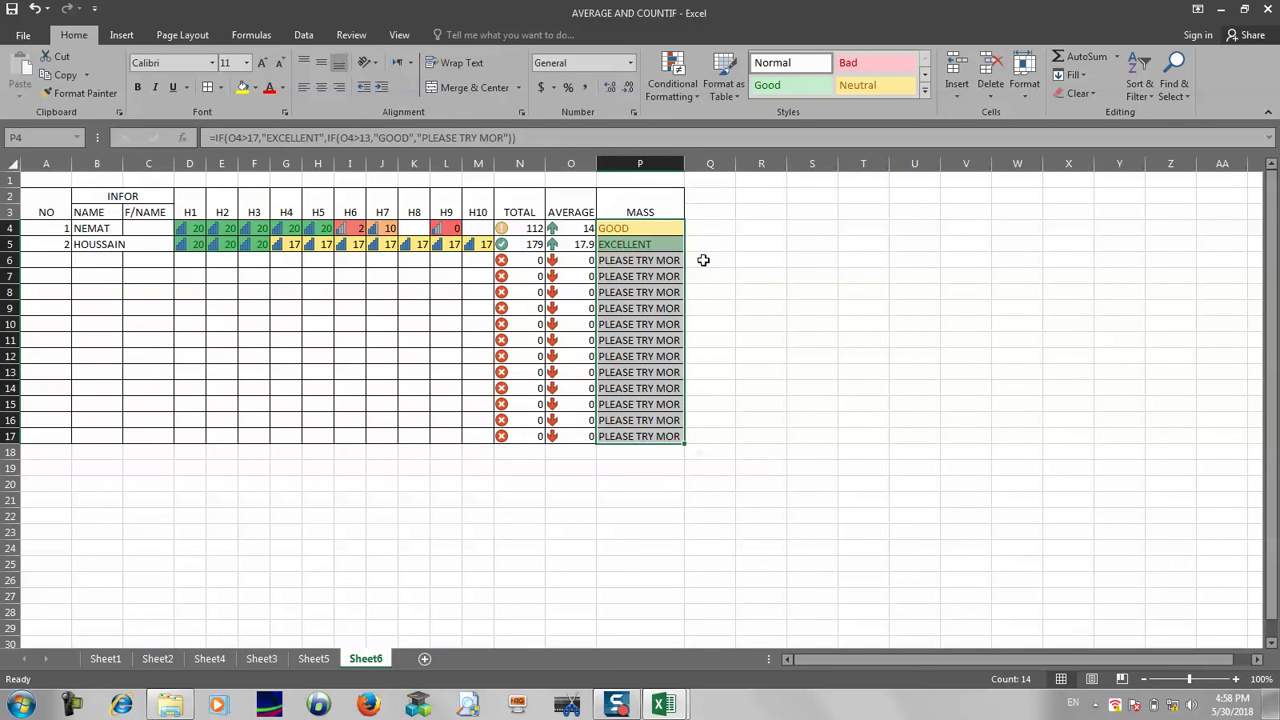
# Step: Cancel an empty Equal To rule and check the PLEASE TRY MOR wording in P7's formula
pyautogui.click(672, 85)
pyautogui.moveTo(748, 165)
pyautogui.moveTo(757, 125)
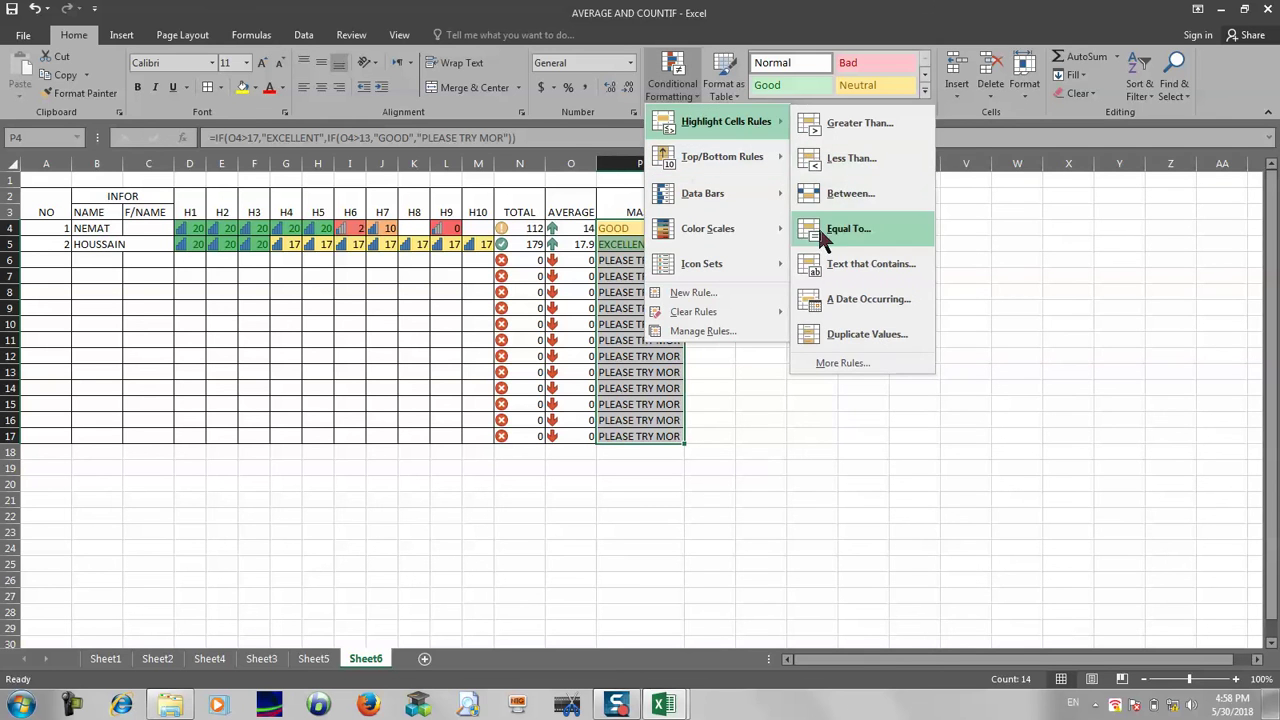
pyautogui.click(826, 232)
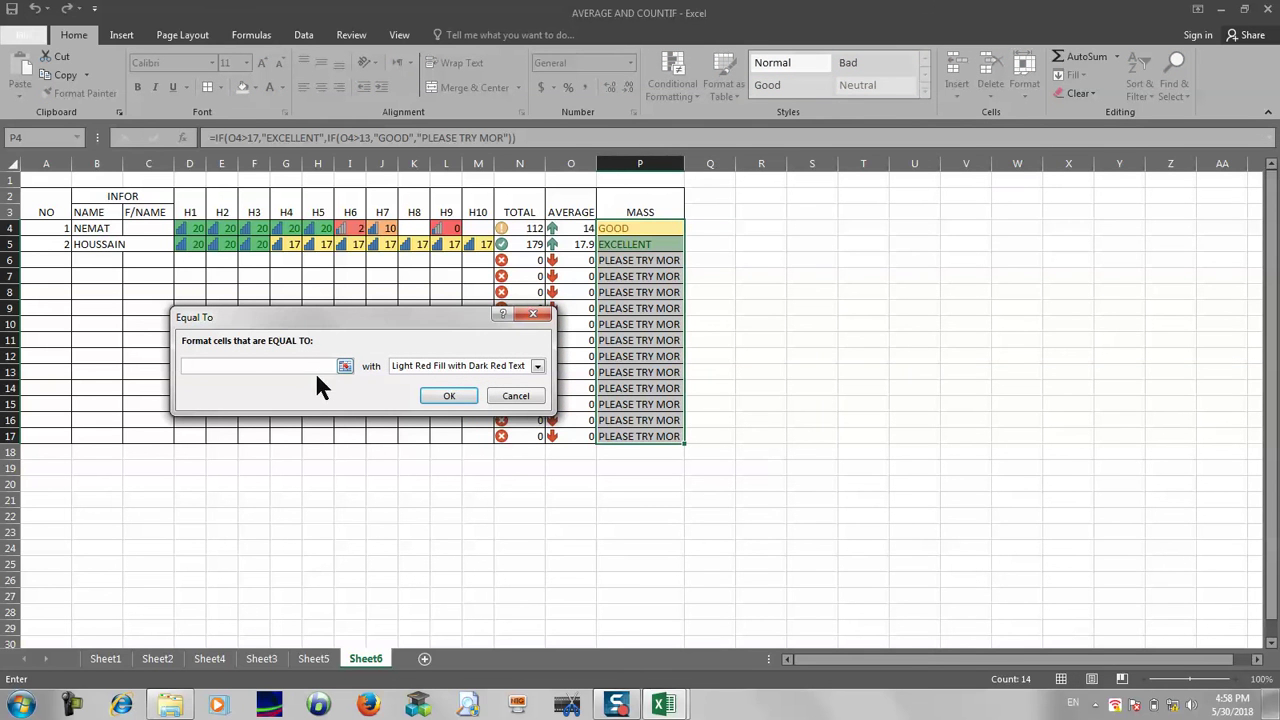
pyautogui.click(532, 314)
pyautogui.click(622, 275)
pyautogui.click(472, 138)
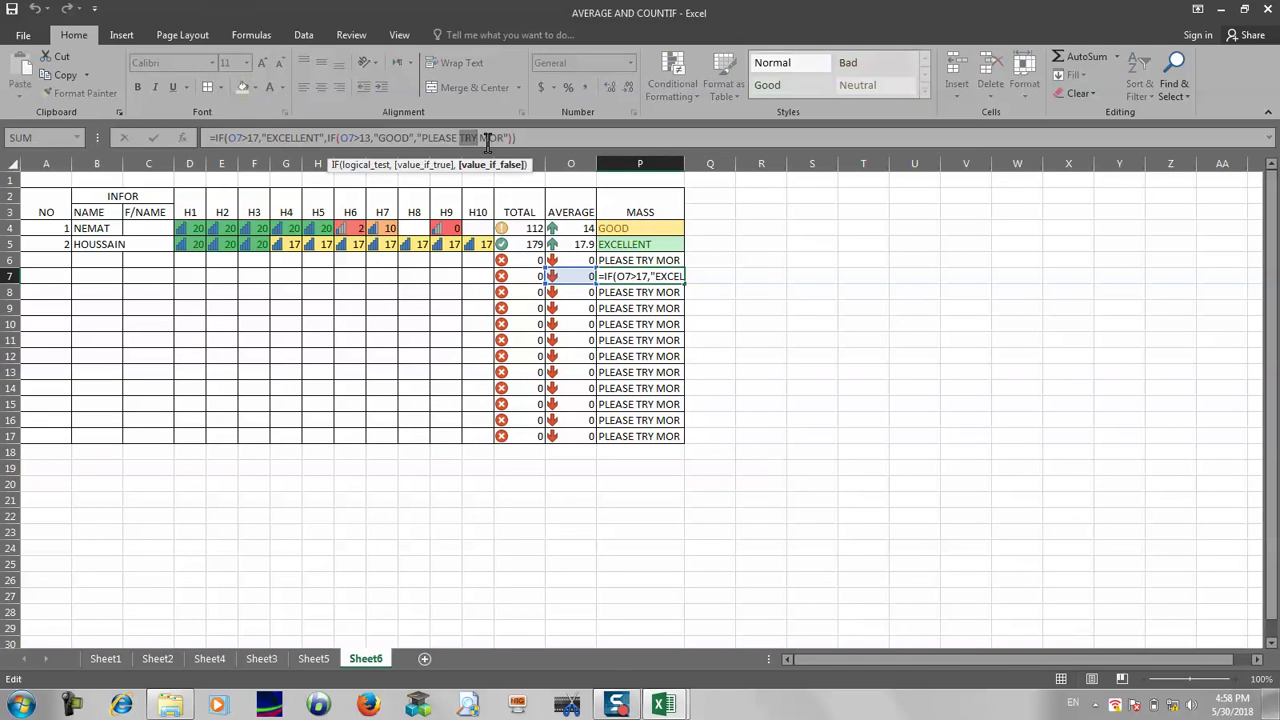
pyautogui.doubleClick(500, 138)
pyautogui.moveTo(503, 138); pyautogui.dragTo(421, 138)
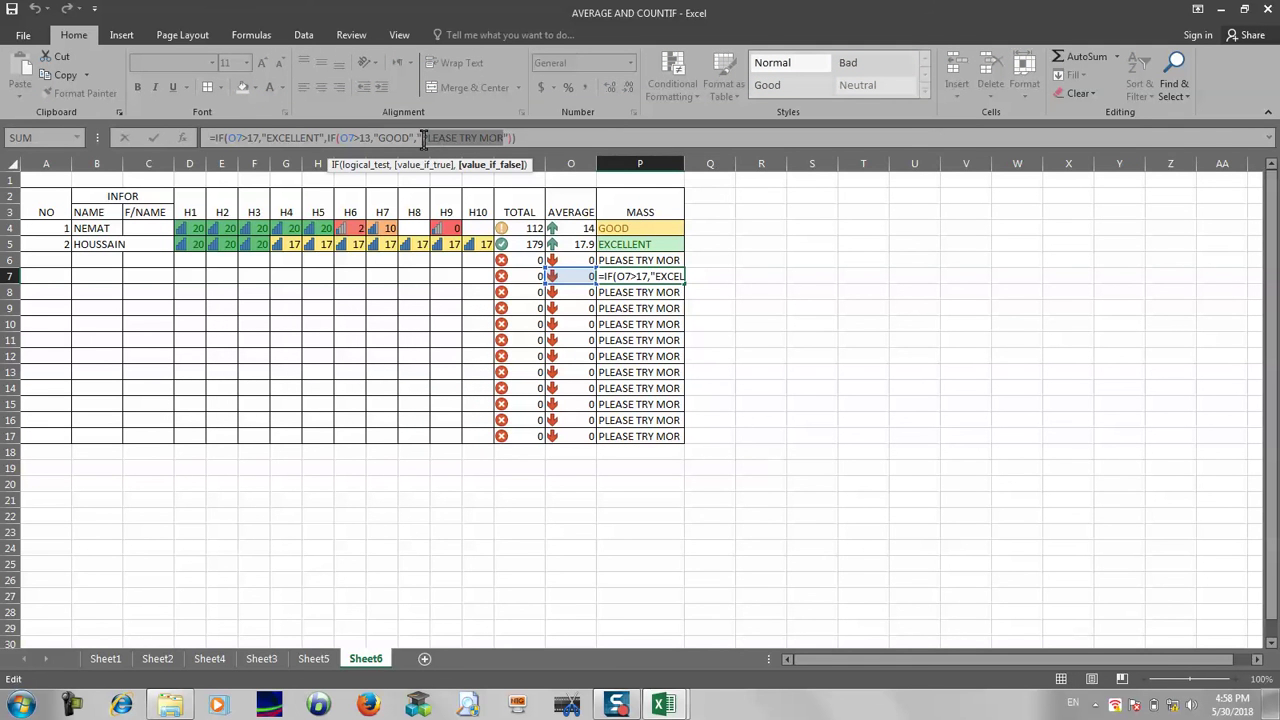
pyautogui.click(626, 245)
# Step: Highlight P4:P17 cells equal to PLEASE TRY MOR with light red fill and dark red text
pyautogui.moveTo(626, 230); pyautogui.dragTo(623, 436)
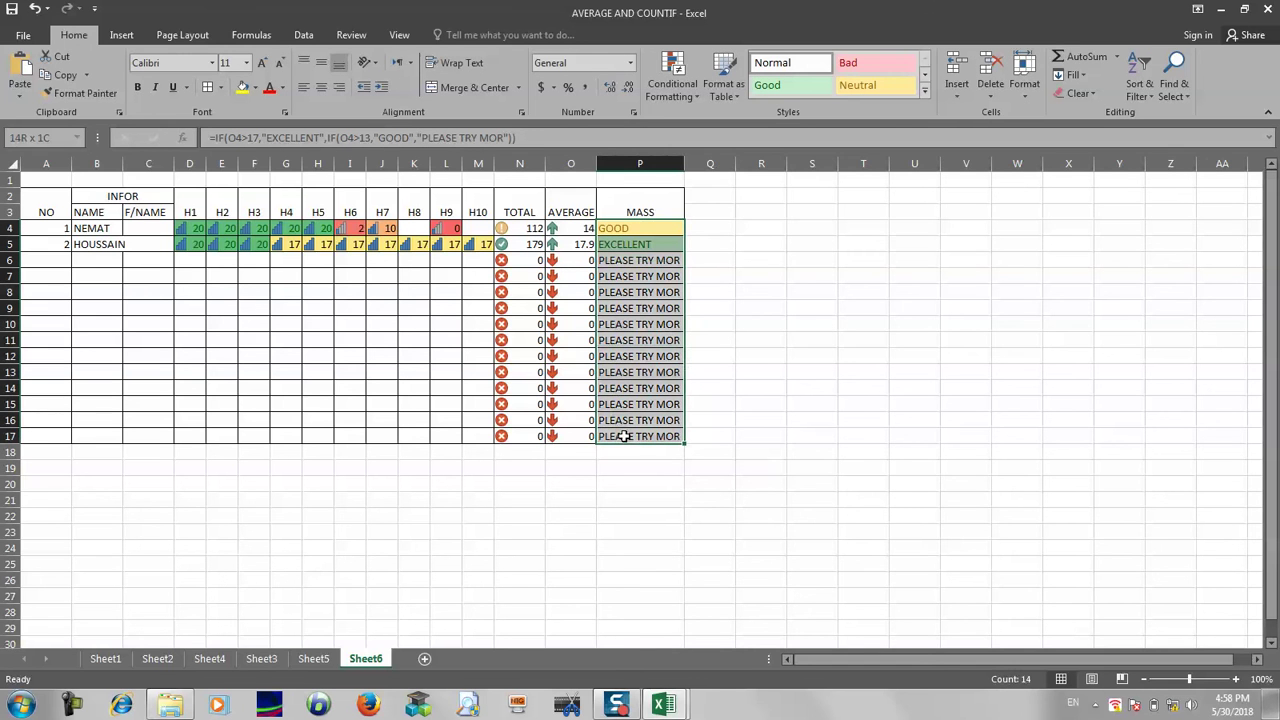
pyautogui.click(668, 88)
pyautogui.moveTo(760, 123)
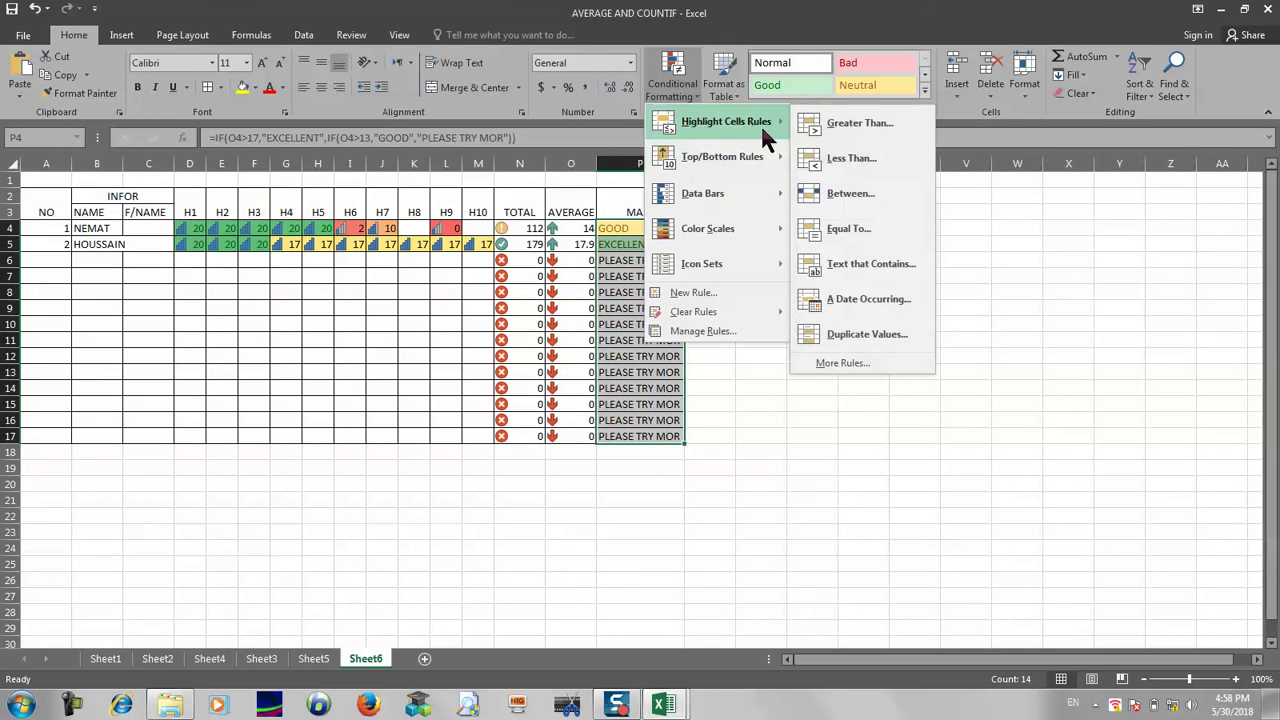
pyautogui.click(845, 228)
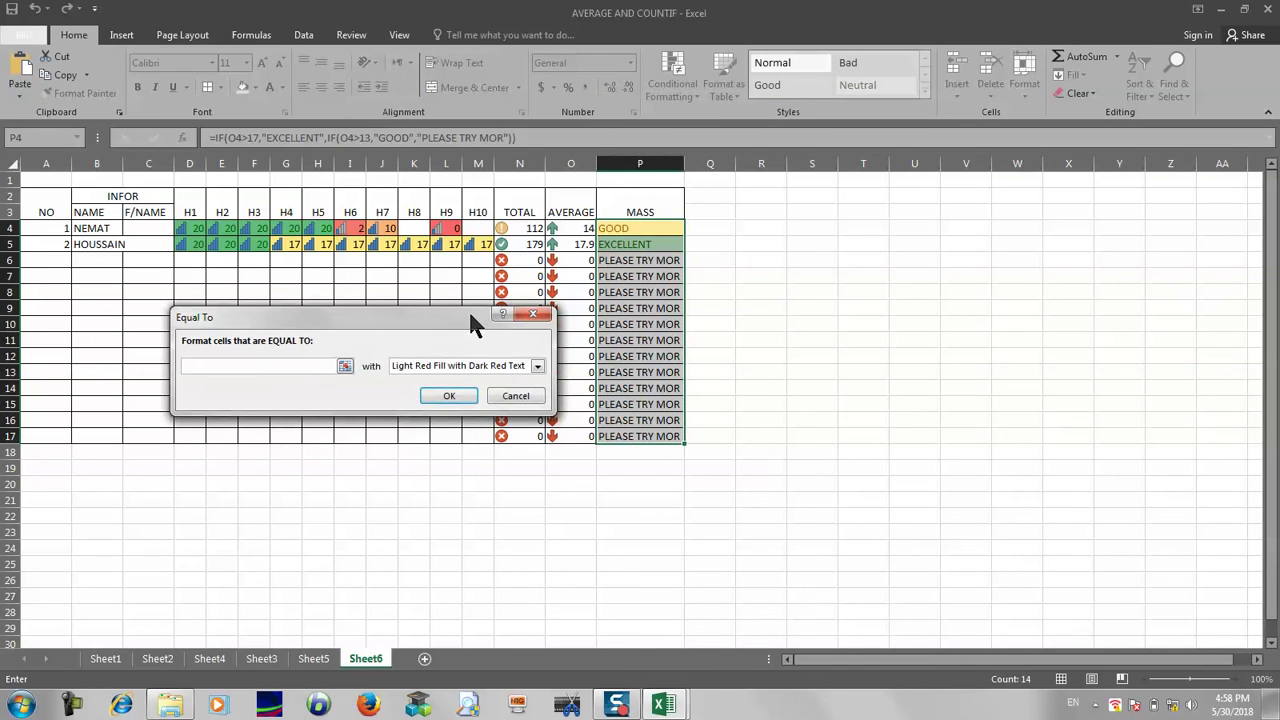
pyautogui.write('PLEASE TRY MOR')
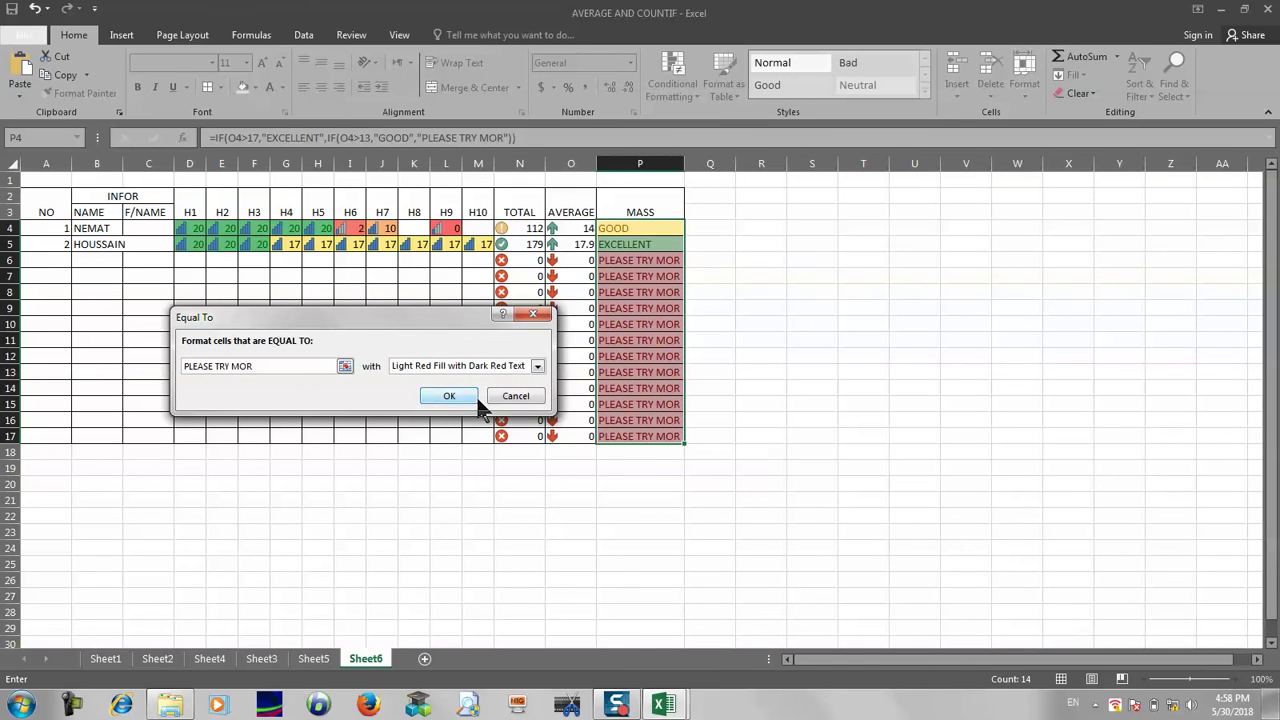
pyautogui.click(449, 396)
pyautogui.click(652, 322)
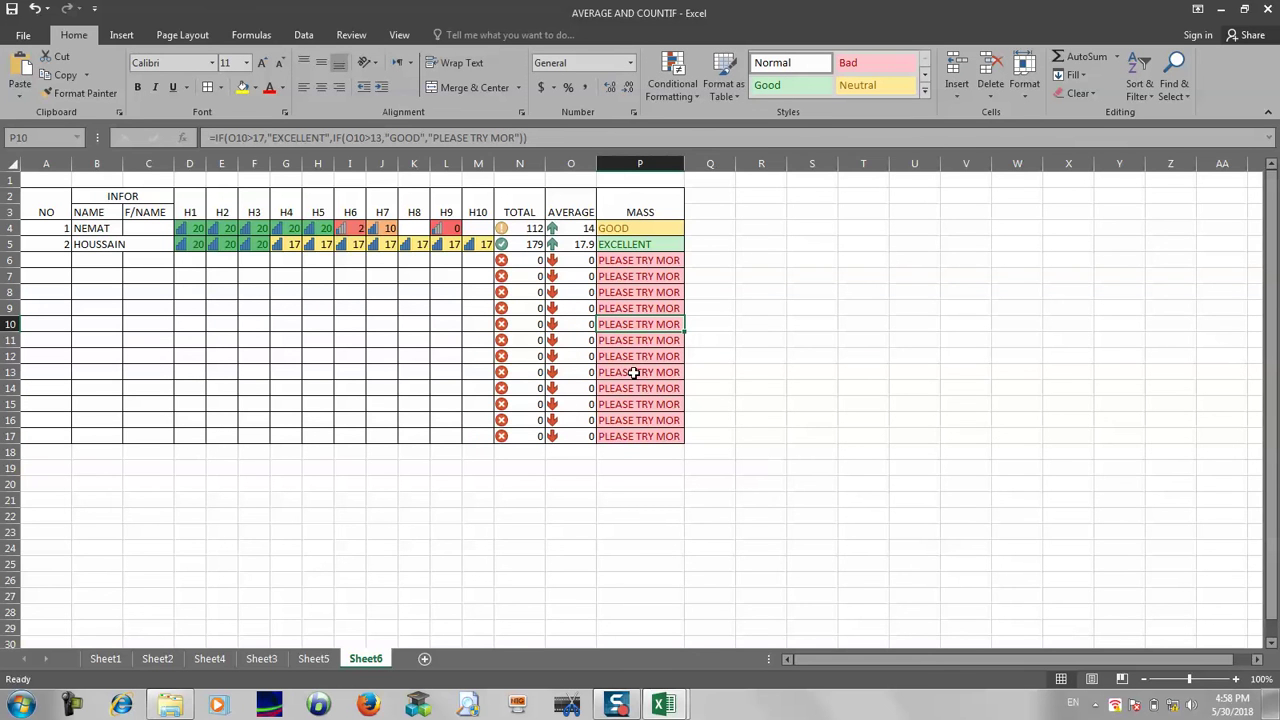
pyautogui.moveTo(700, 197); pyautogui.dragTo(700, 214)
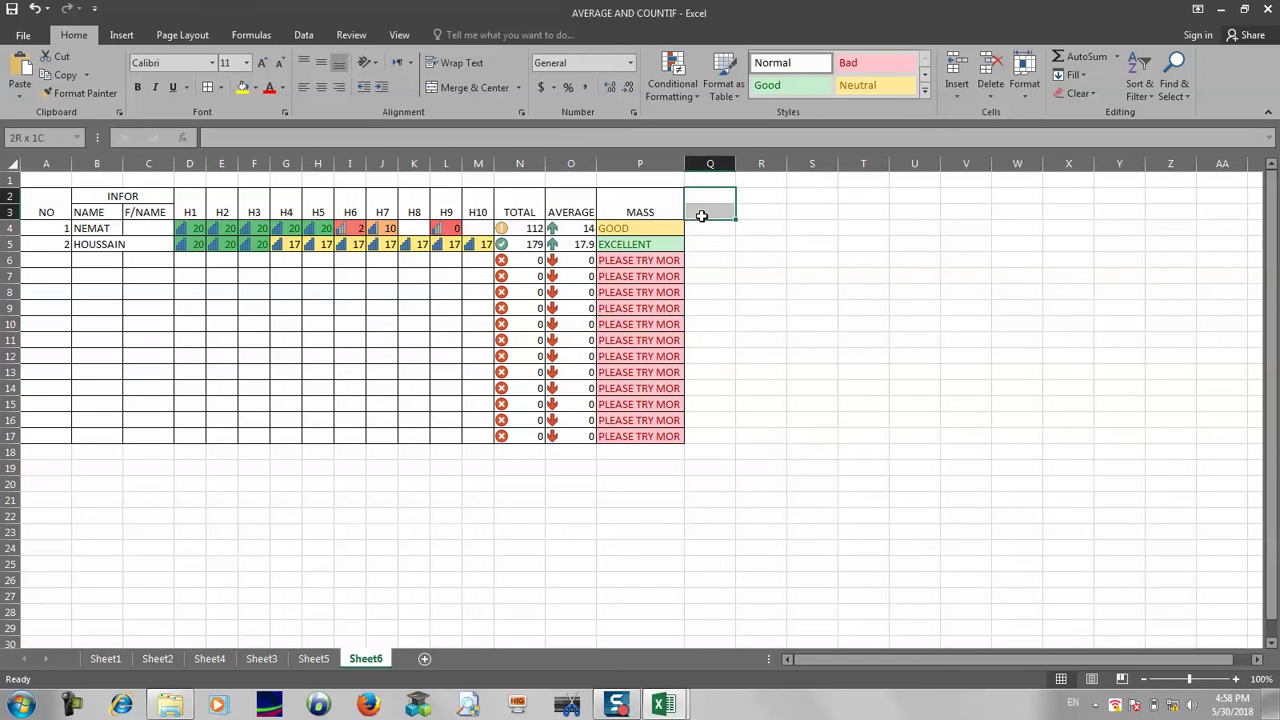
# Step: Merge and centre Q2:Q3 into a header reading END HOME W
pyautogui.click(480, 88)
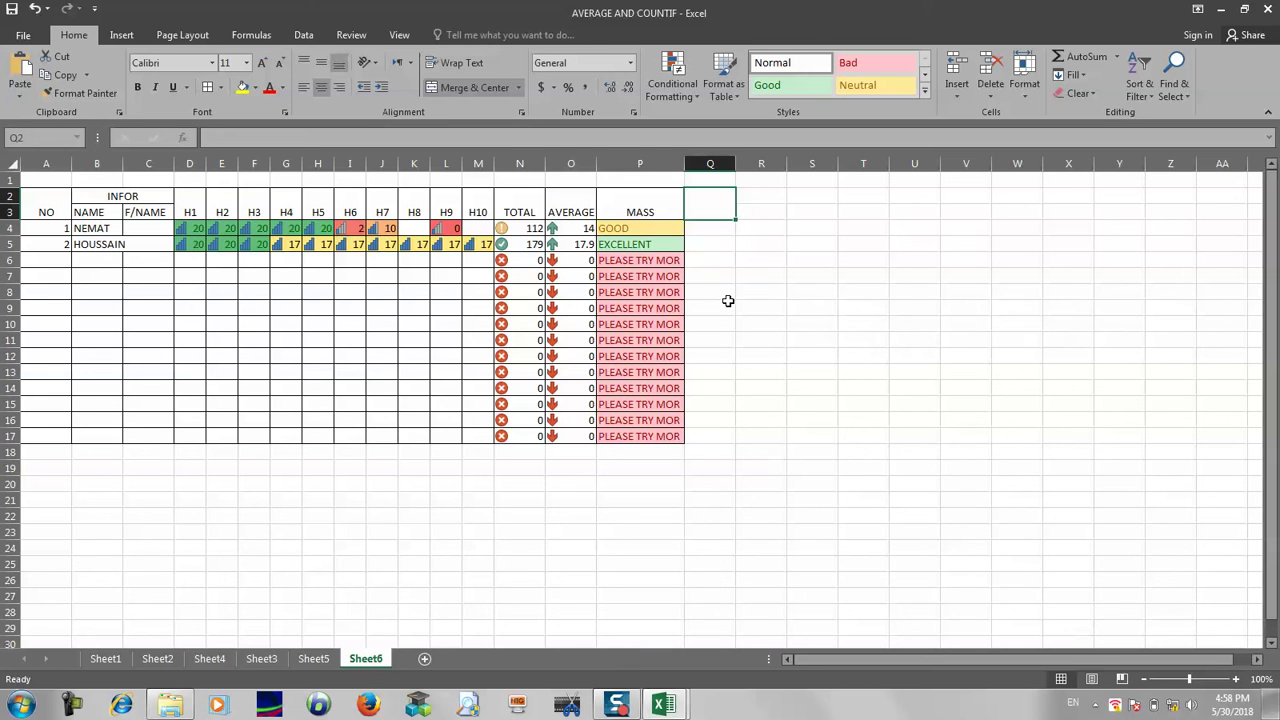
pyautogui.write('RE')
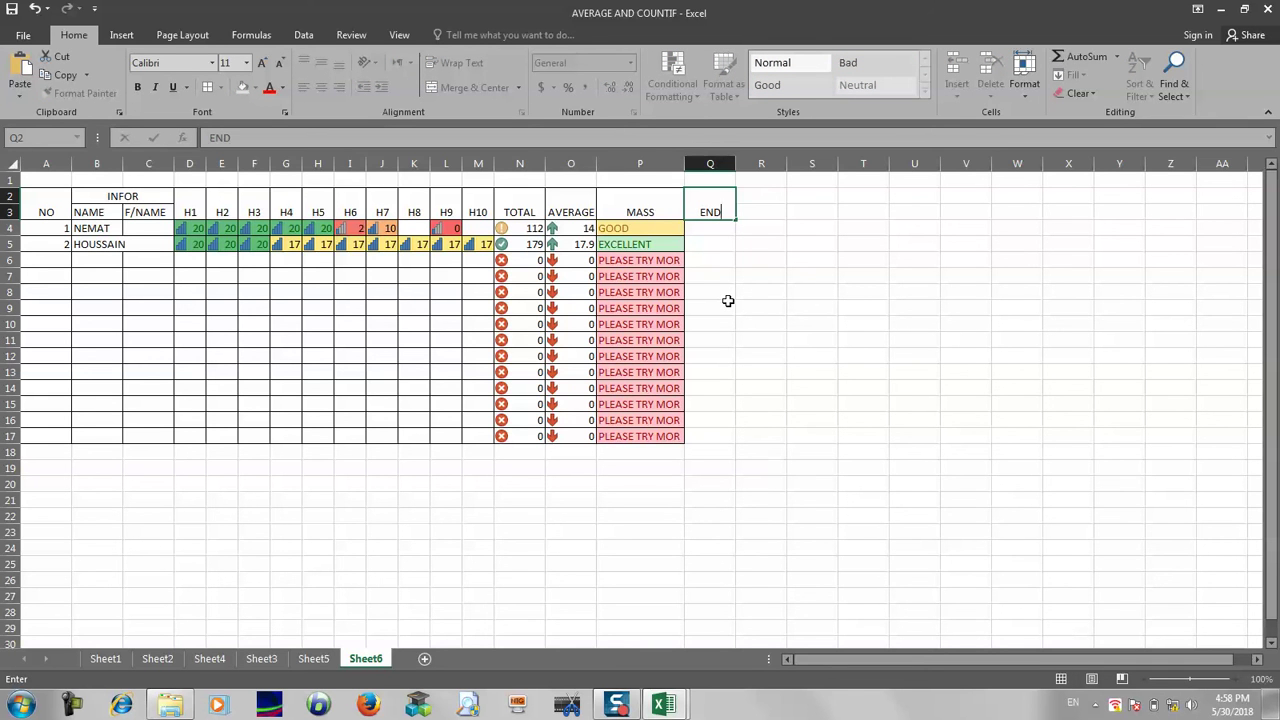
pyautogui.write('HOOME')
pyautogui.press('BackSpace')
pyautogui.press('BackSpace')
pyautogui.press('BackSpace')
pyautogui.write('ME WORK')
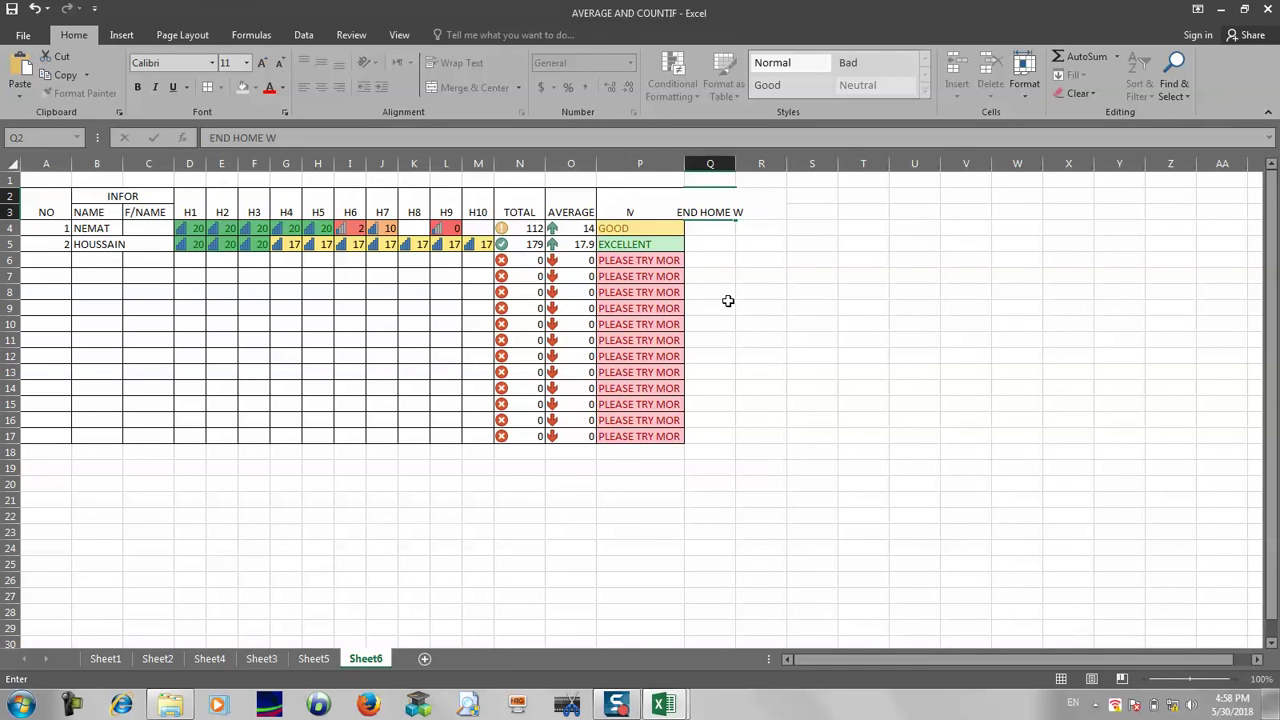
pyautogui.press('Return')
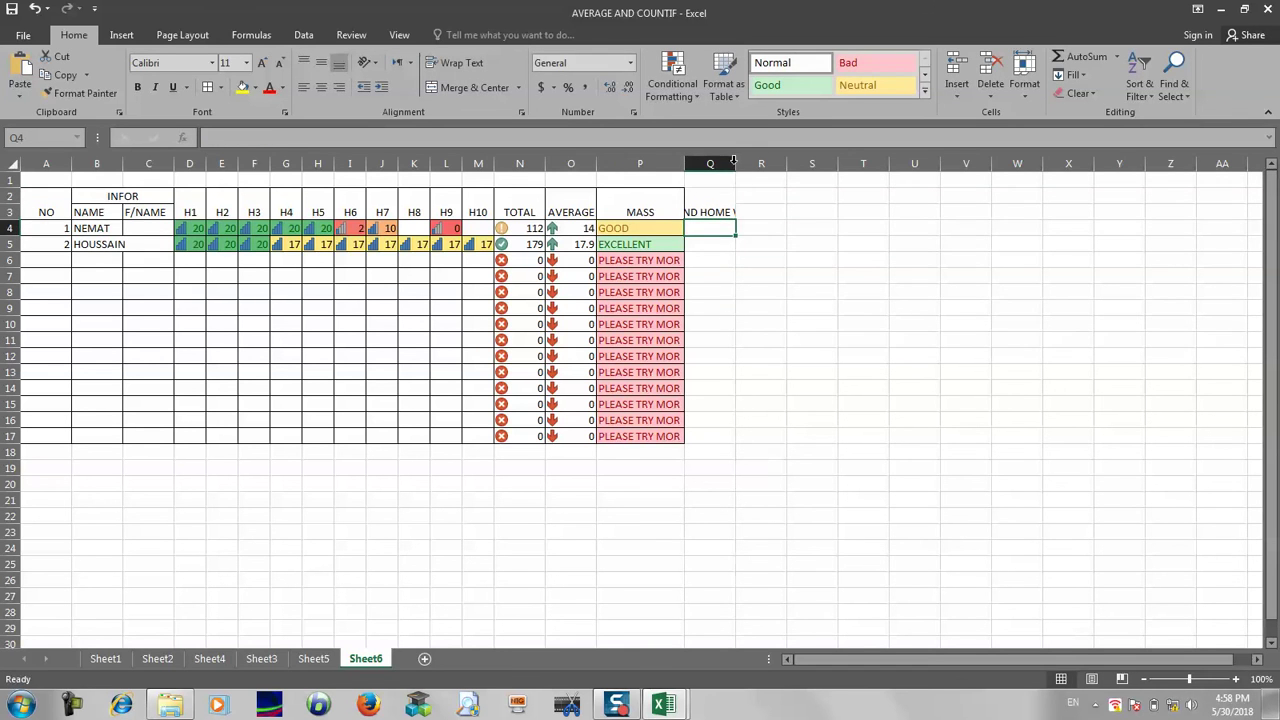
# Step: Widen column Q to fit the header and extend borders through Q2:Q17
pyautogui.moveTo(735, 164); pyautogui.dragTo(756, 164)
pyautogui.moveTo(722, 212); pyautogui.dragTo(684, 416)
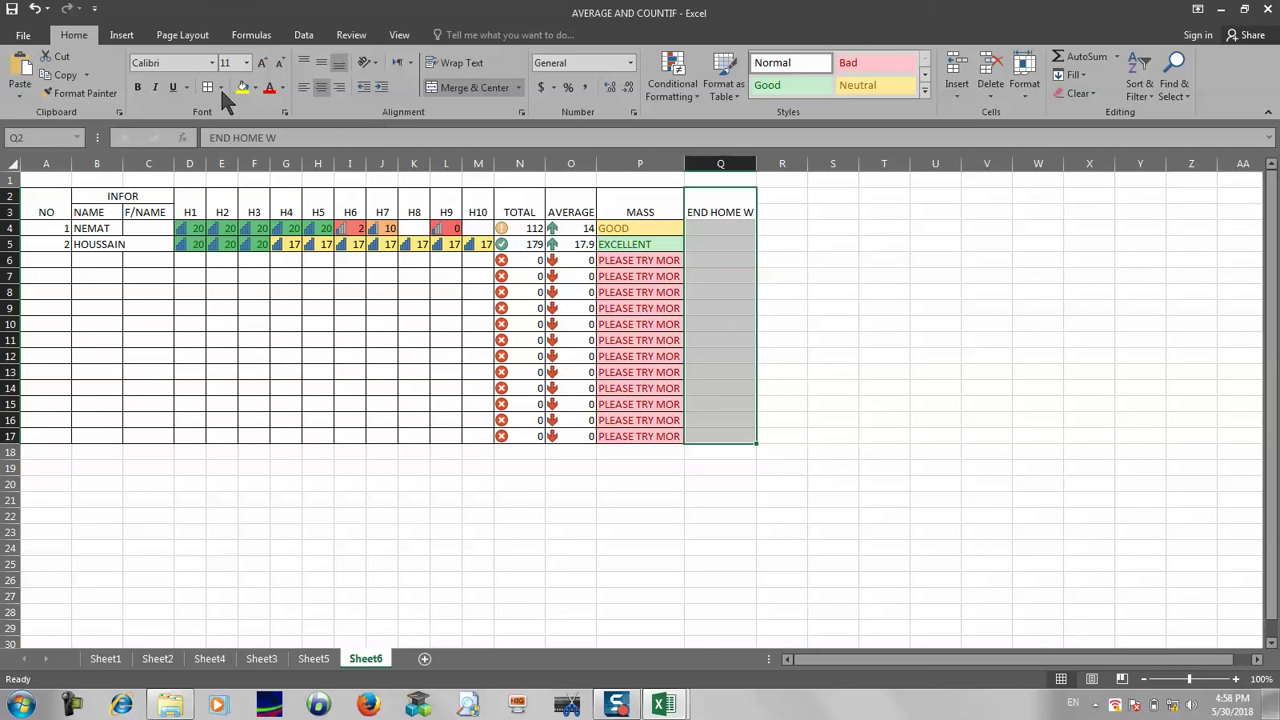
pyautogui.click(708, 229)
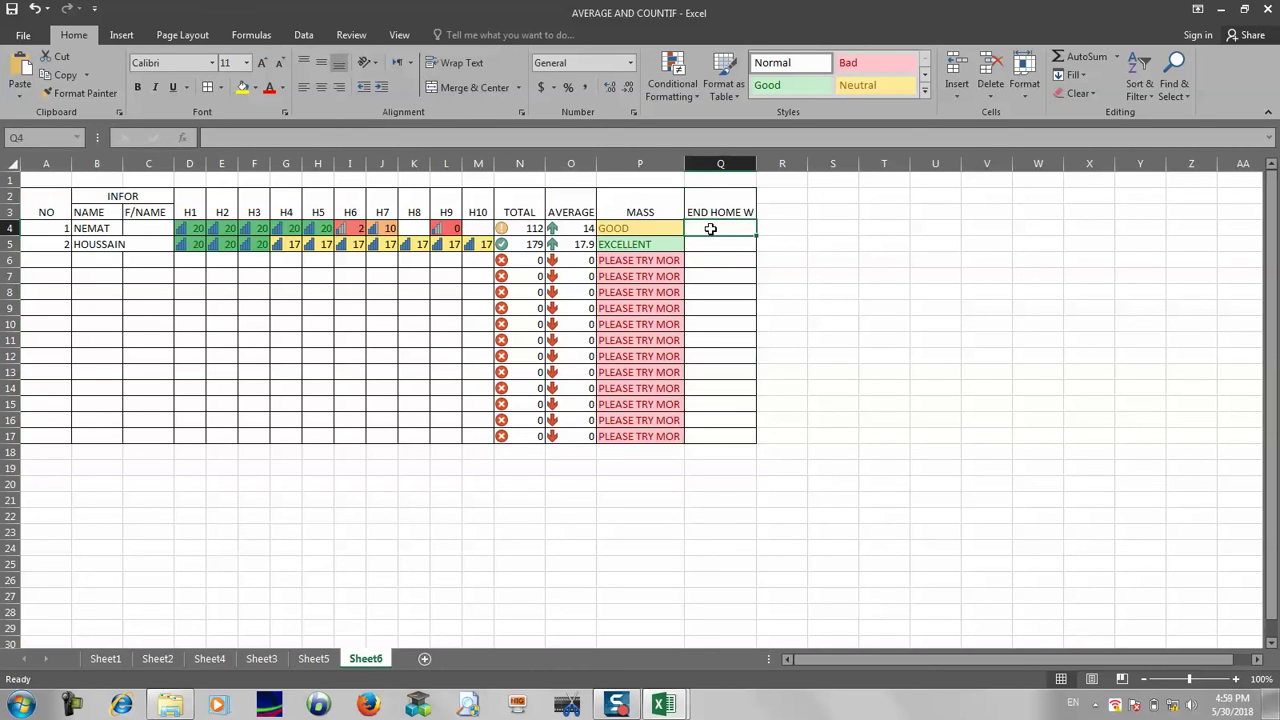
pyautogui.moveTo(778, 197); pyautogui.dragTo(782, 209)
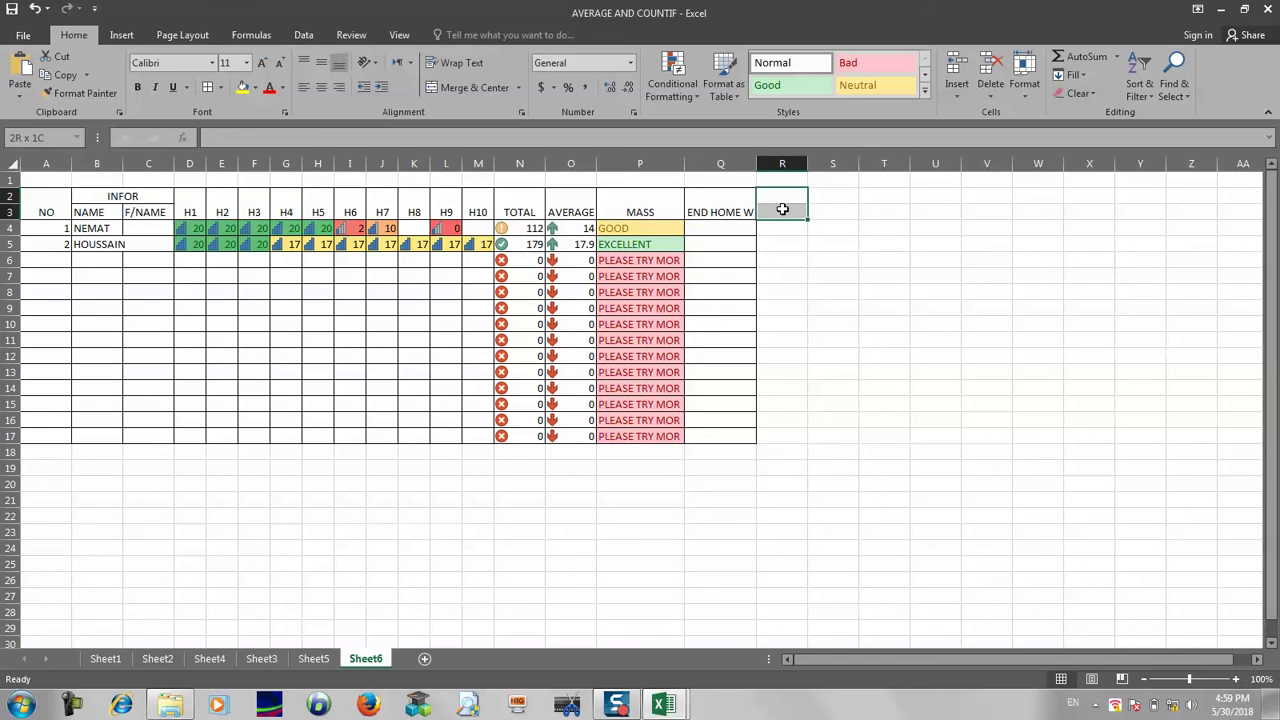
# Step: Label the merged R2:R3 header cell TOTAL
pyautogui.moveTo(782, 209); pyautogui.dragTo(782, 209)
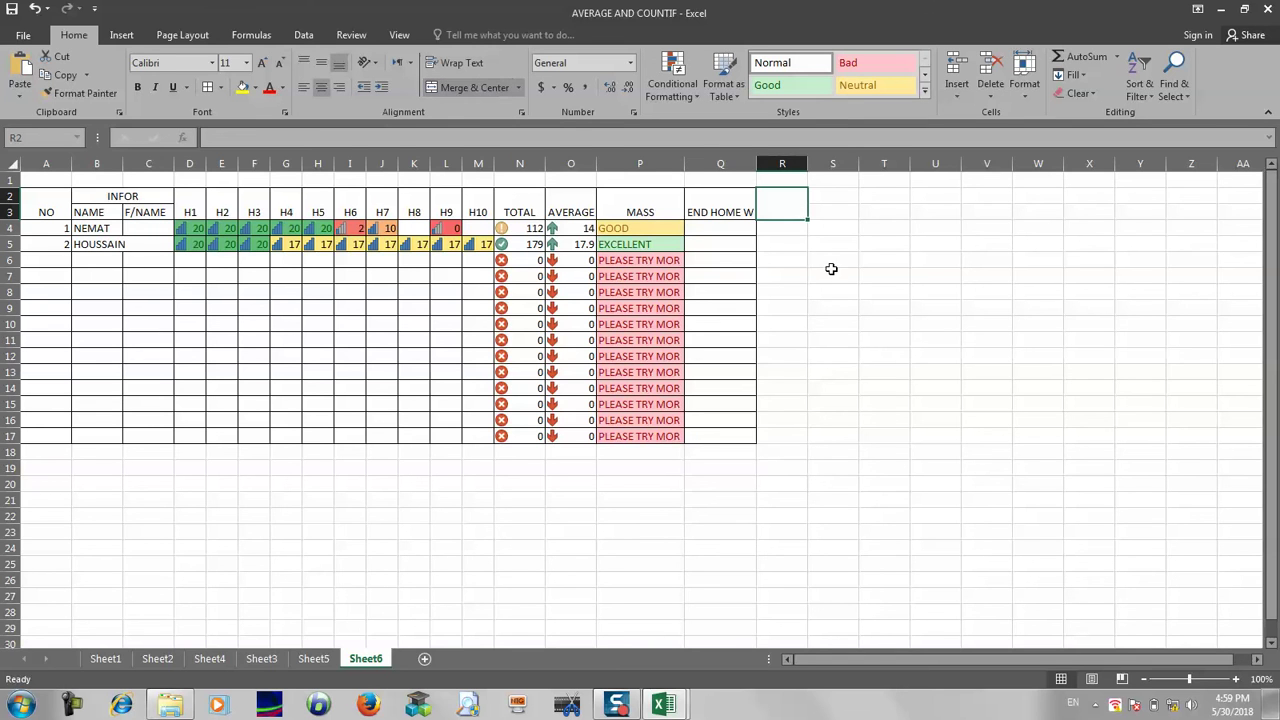
pyautogui.write('TOA')
pyautogui.press('BackSpace')
pyautogui.write('TAL')
pyautogui.press('Return')
# Step: Enter the formula =Q4+O4 in R4 to add END HOME W and AVERAGE
pyautogui.write('=')
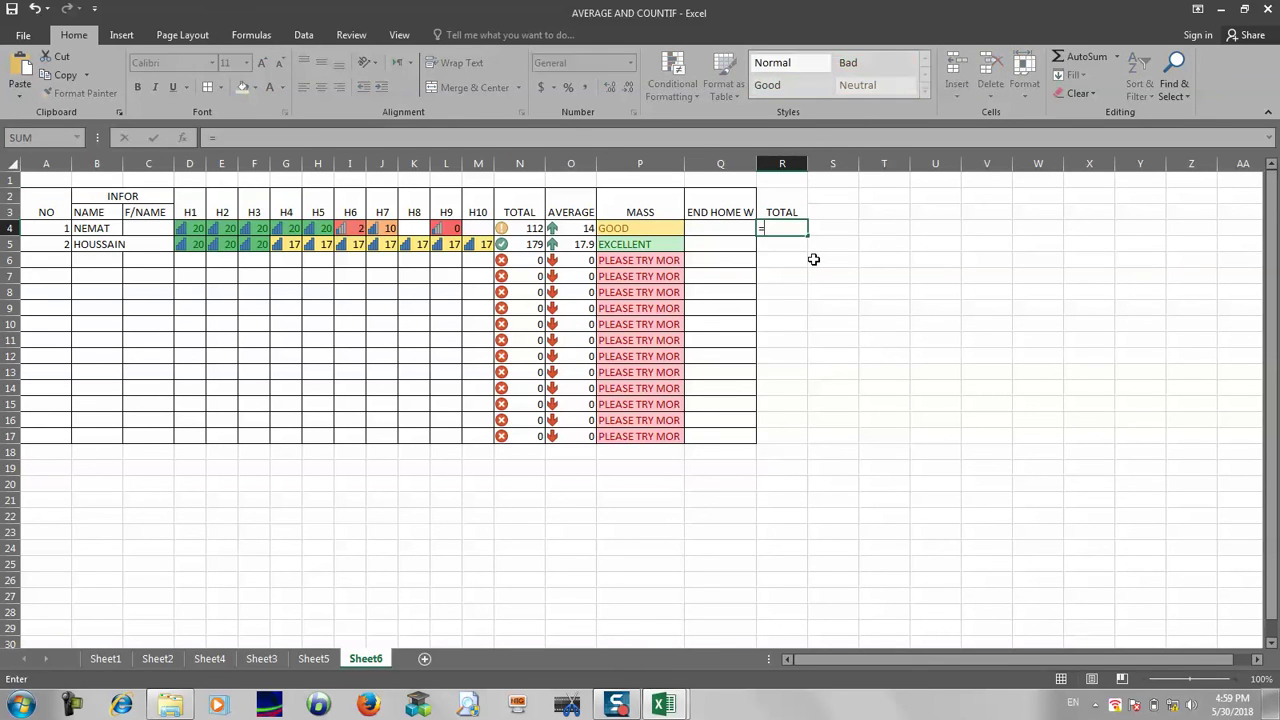
pyautogui.click(722, 228)
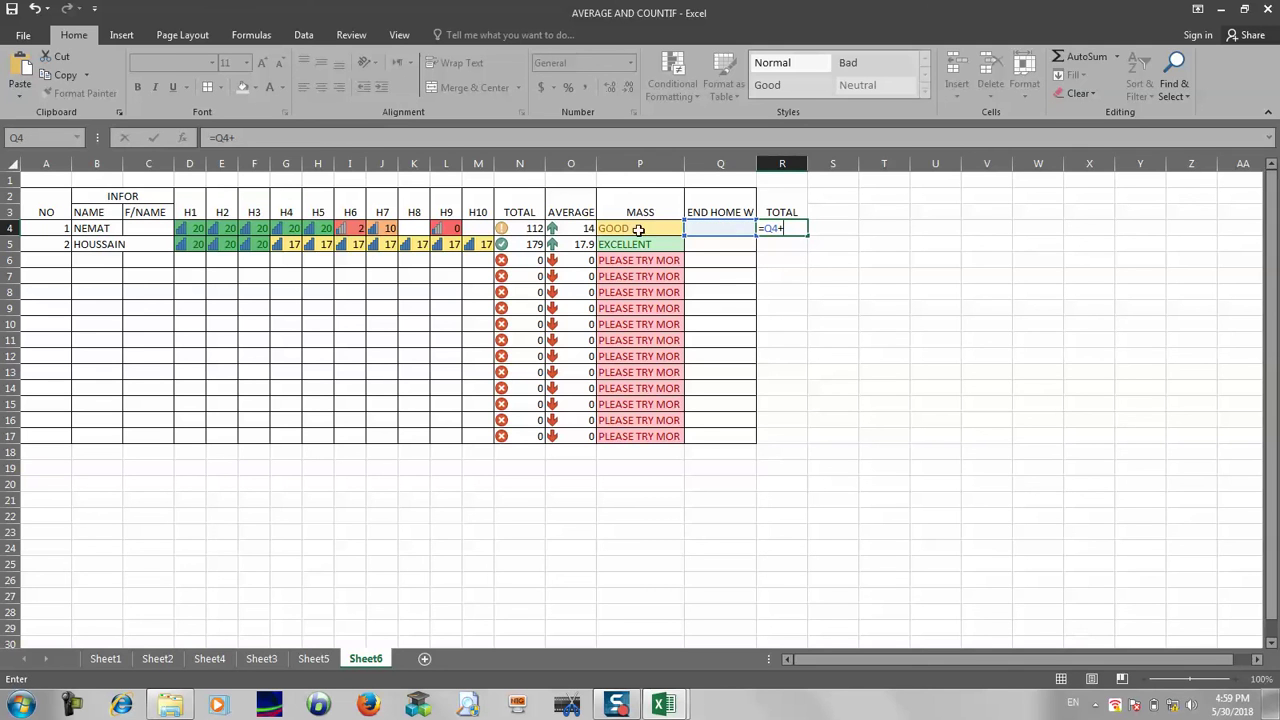
pyautogui.click(573, 228)
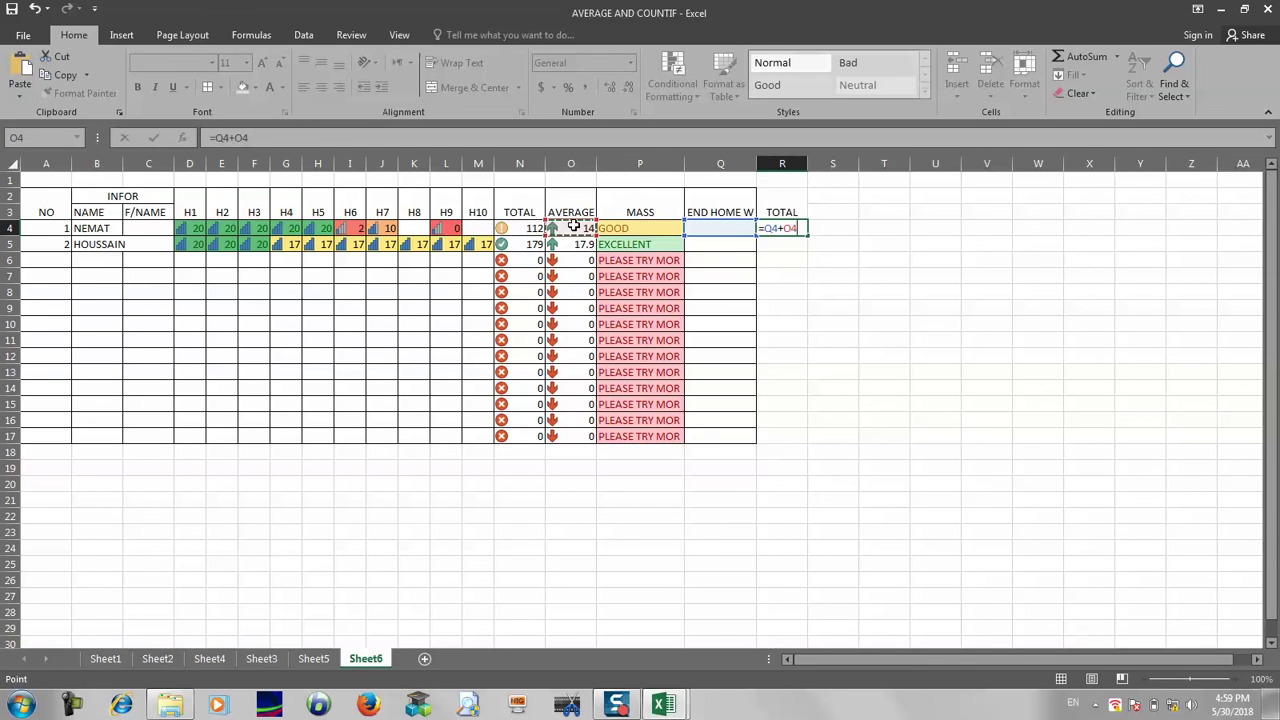
pyautogui.press('Return')
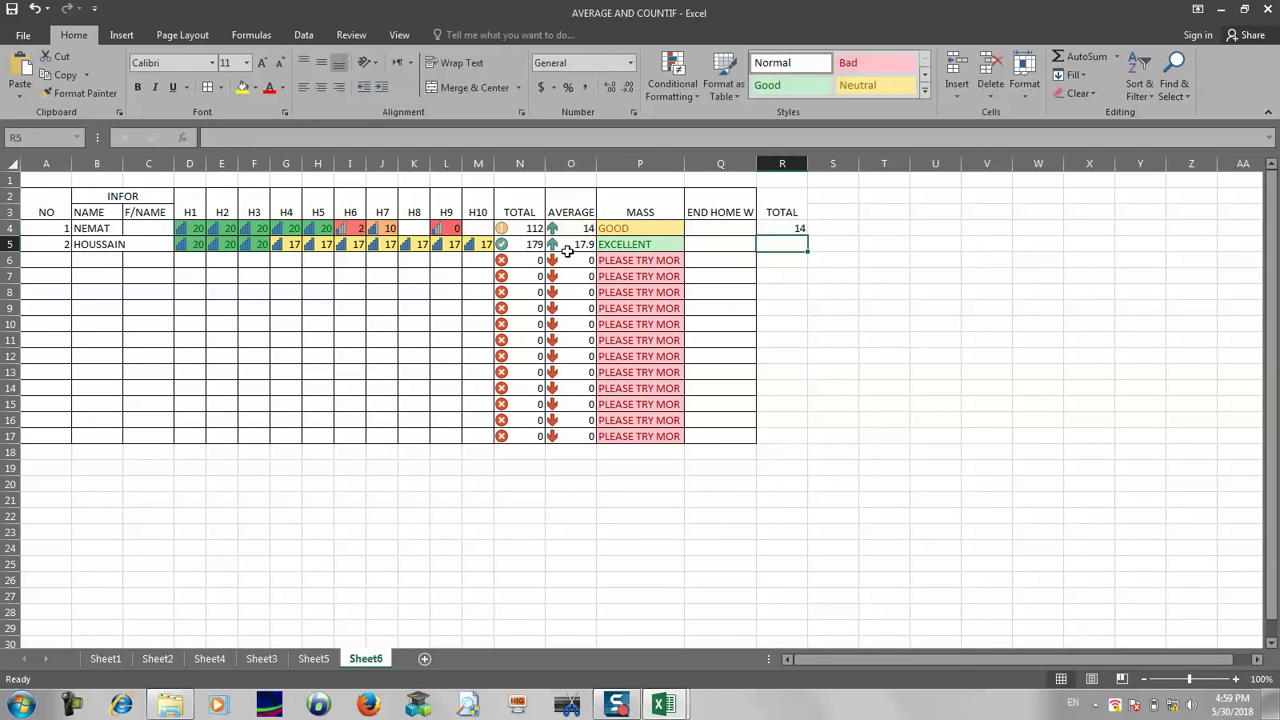
# Step: Enter 14 as the first student's END HOME W score in Q4
pyautogui.click(767, 230)
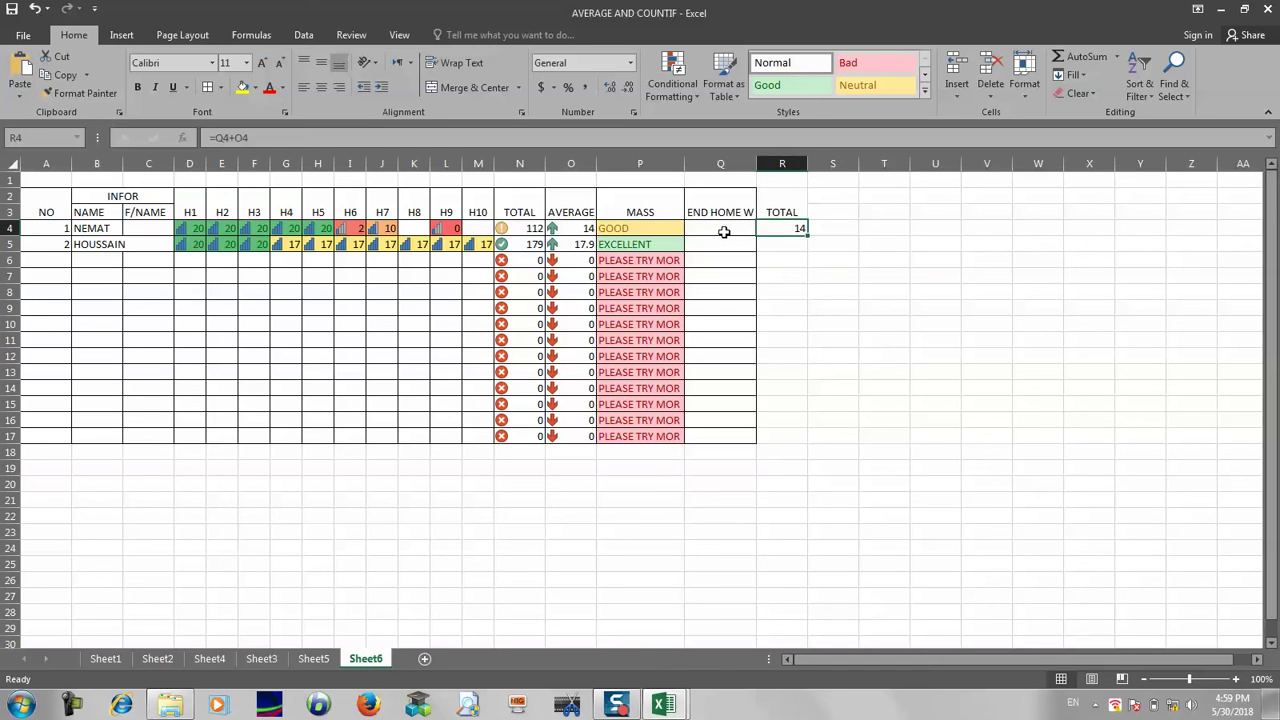
pyautogui.click(726, 232)
pyautogui.moveTo(725, 237)
pyautogui.mouseDown()
pyautogui.moveTo(556, 222)
pyautogui.moveTo(728, 236)
pyautogui.mouseUp()
pyautogui.click(777, 229)
pyautogui.click(733, 231)
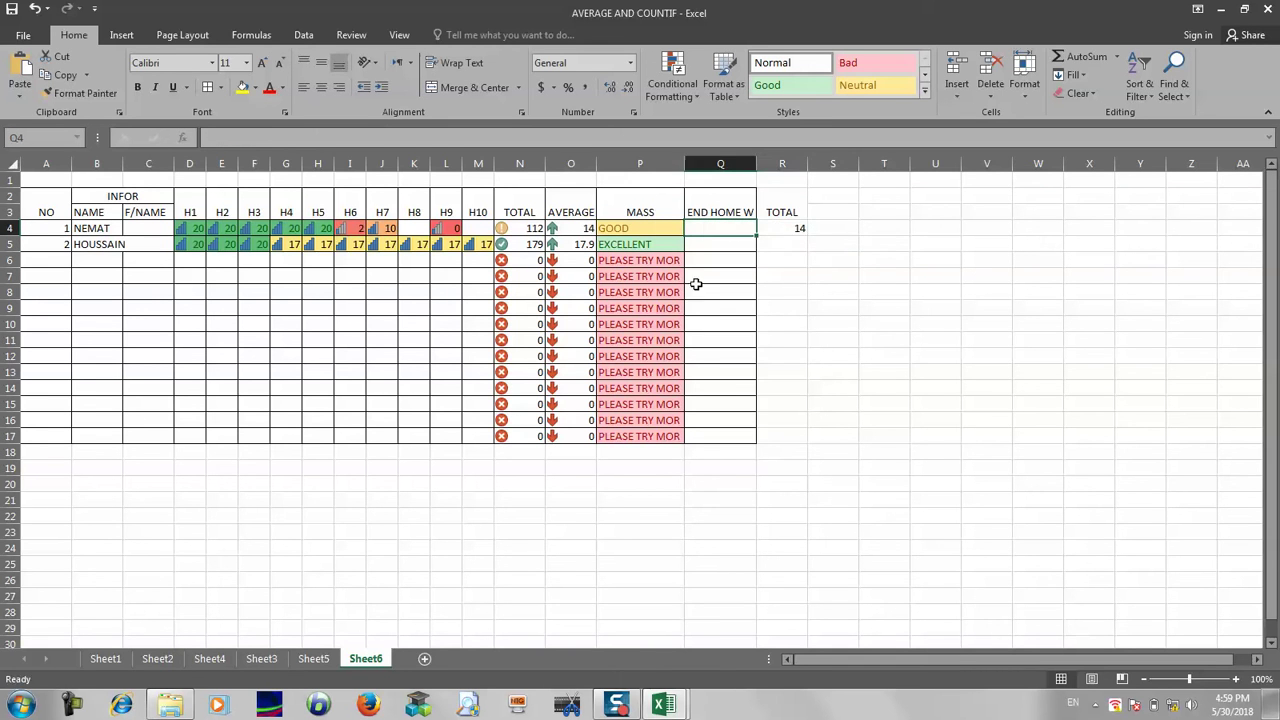
pyautogui.write('14')
pyautogui.press('Return')
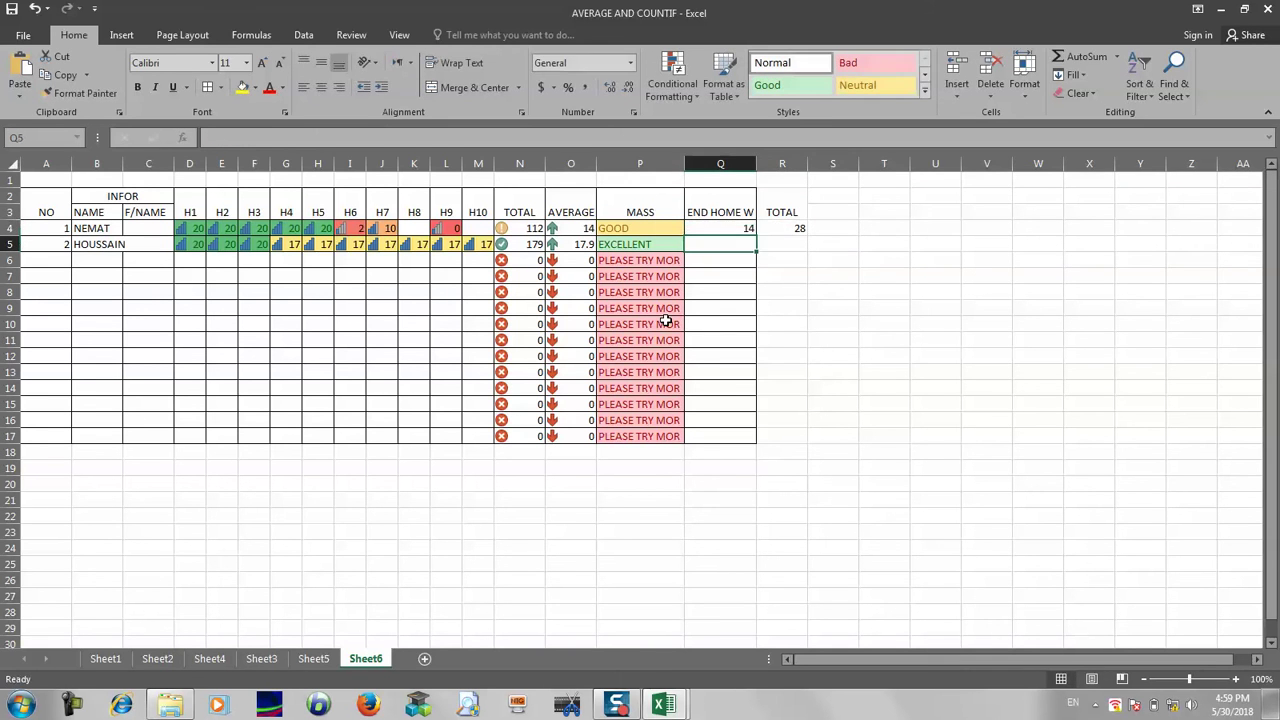
# Step: Change Q4's END HOME W value to 20
pyautogui.click(783, 228)
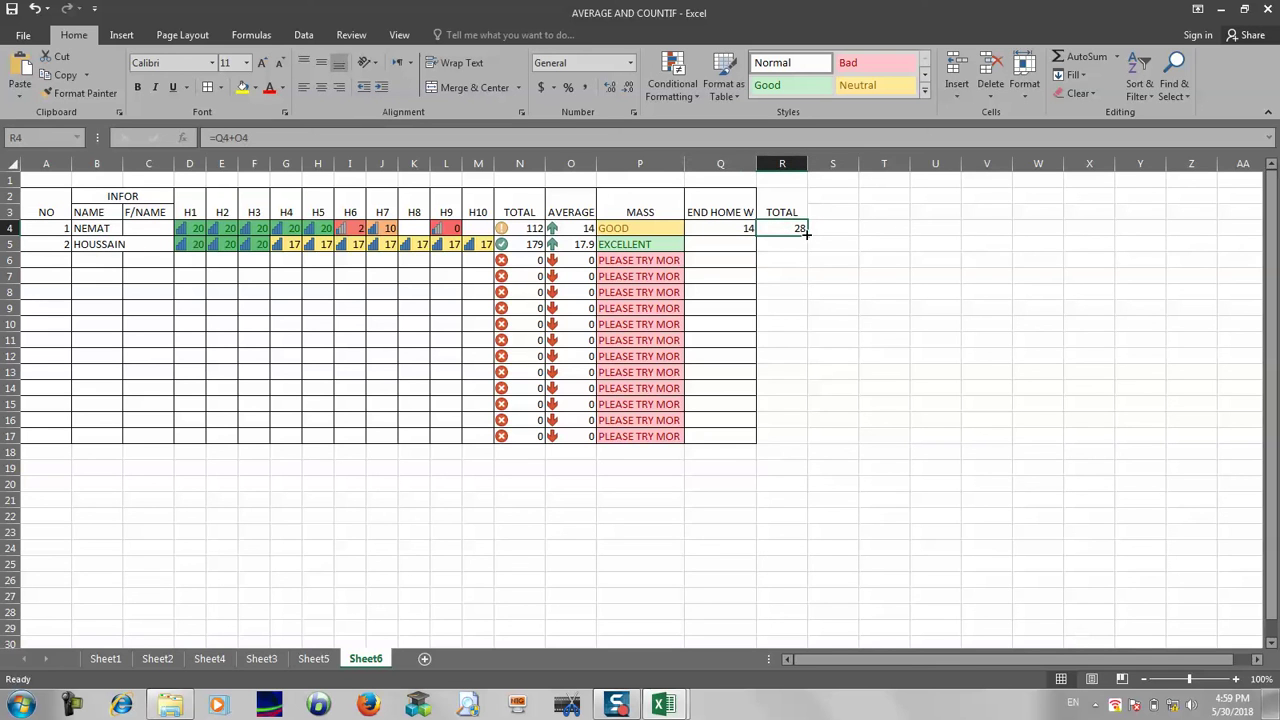
pyautogui.click(735, 228)
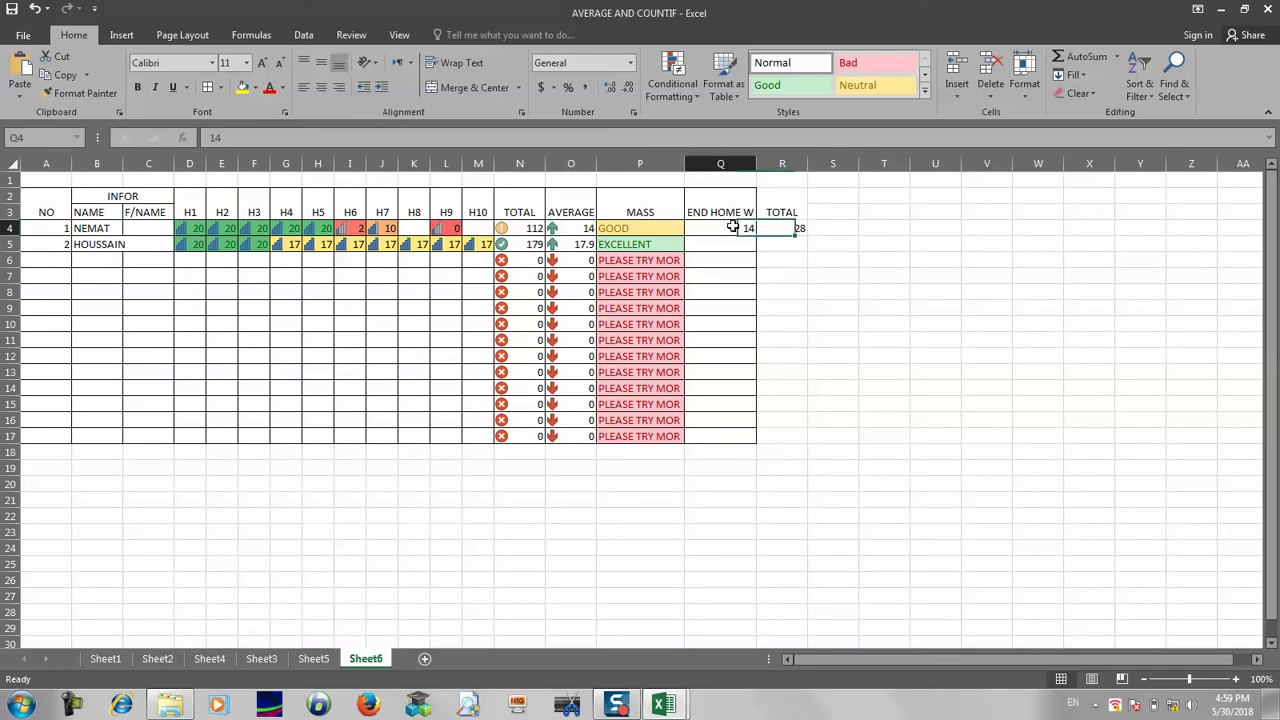
pyautogui.write('20')
pyautogui.press('Return')
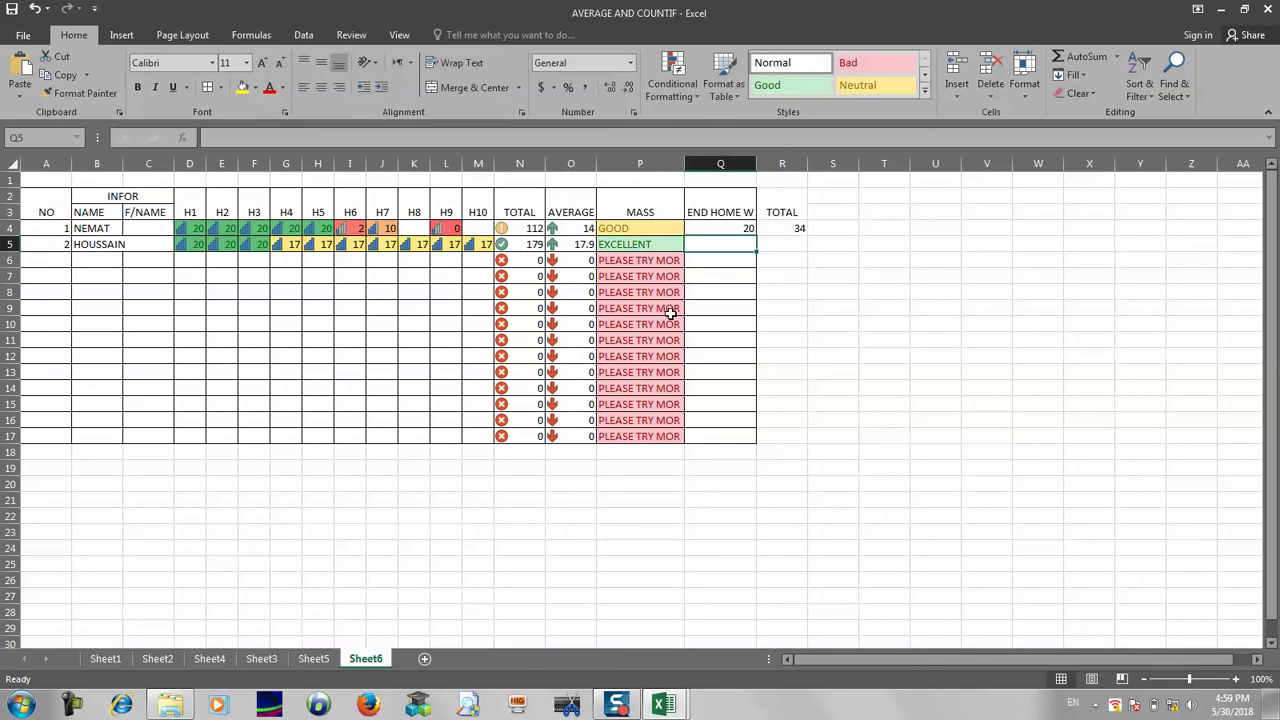
# Step: Apply All Borders to the TOTAL column R2:R17 and merge S2:S3 for a new heading
pyautogui.click(775, 229)
pyautogui.moveTo(778, 199); pyautogui.dragTo(745, 421)
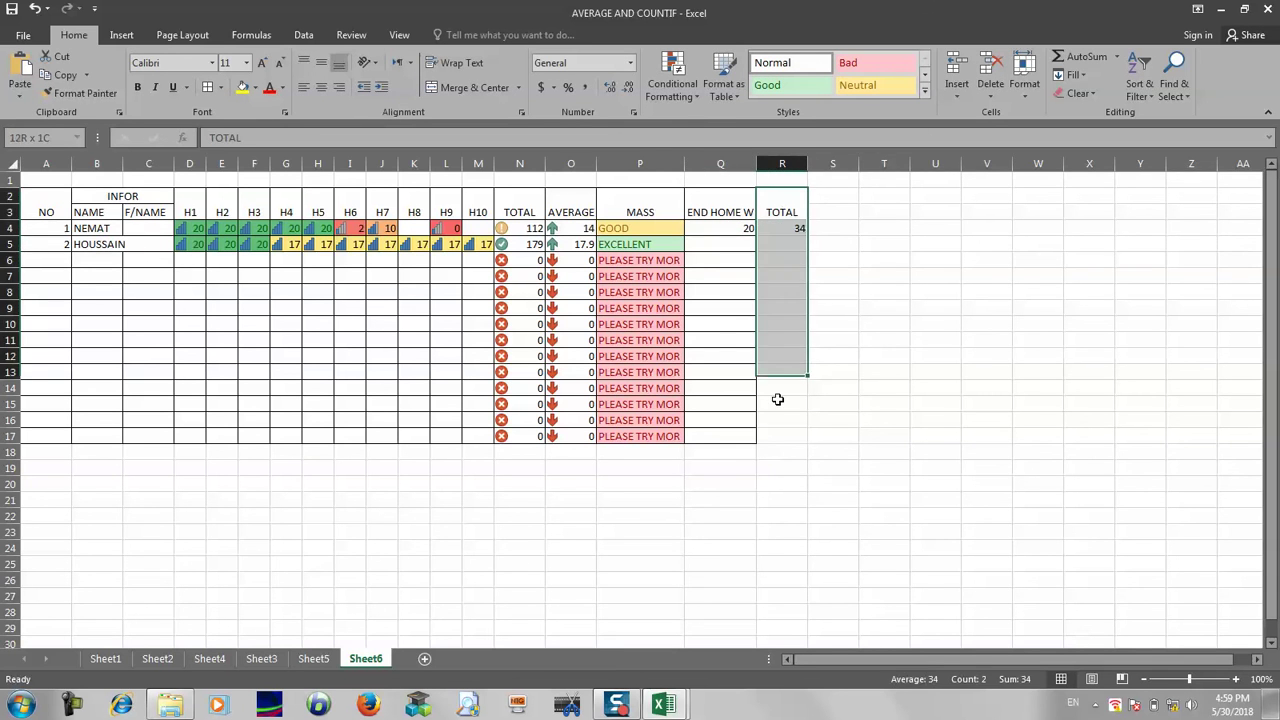
pyautogui.click(212, 88)
pyautogui.click(362, 223)
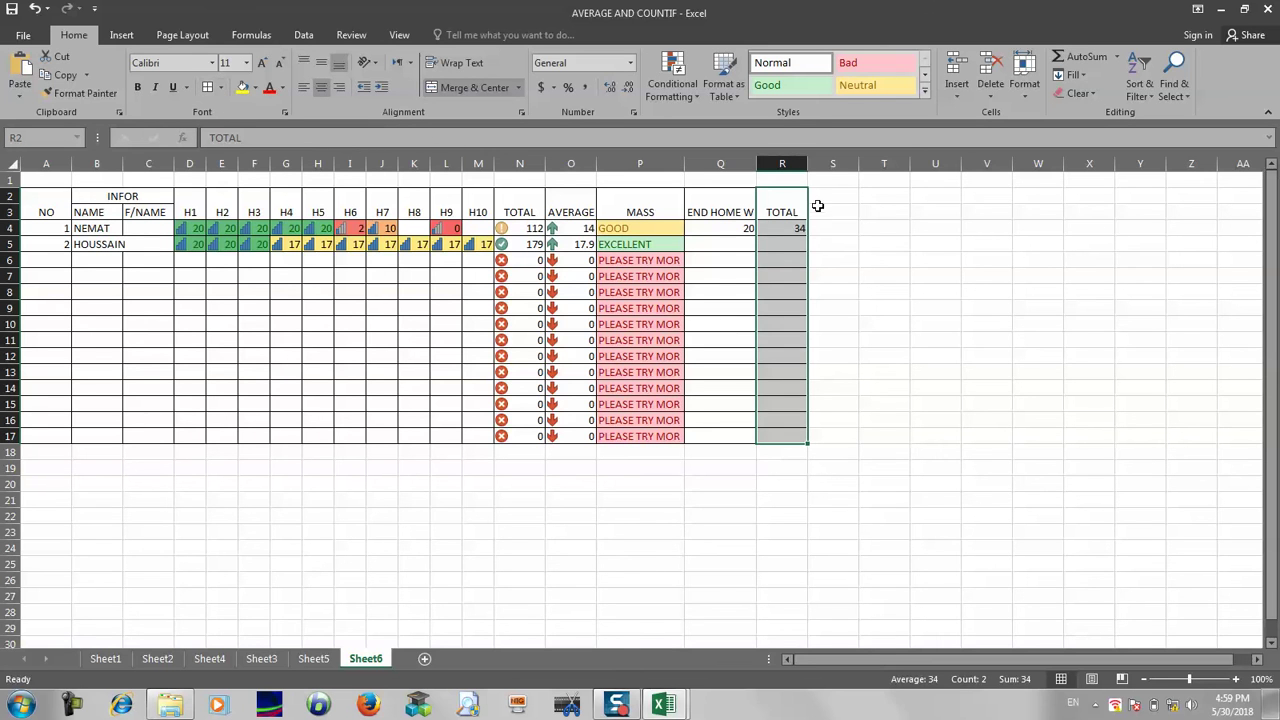
pyautogui.moveTo(823, 195); pyautogui.dragTo(830, 213)
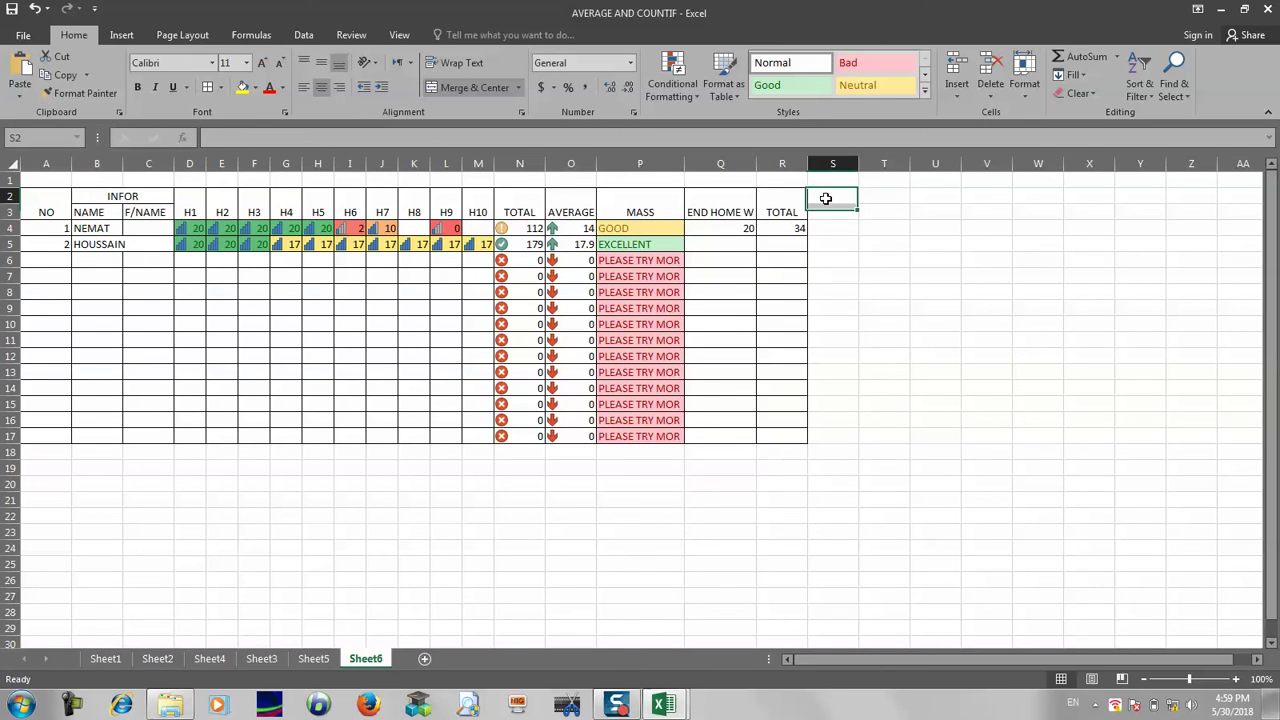
pyautogui.click(468, 93)
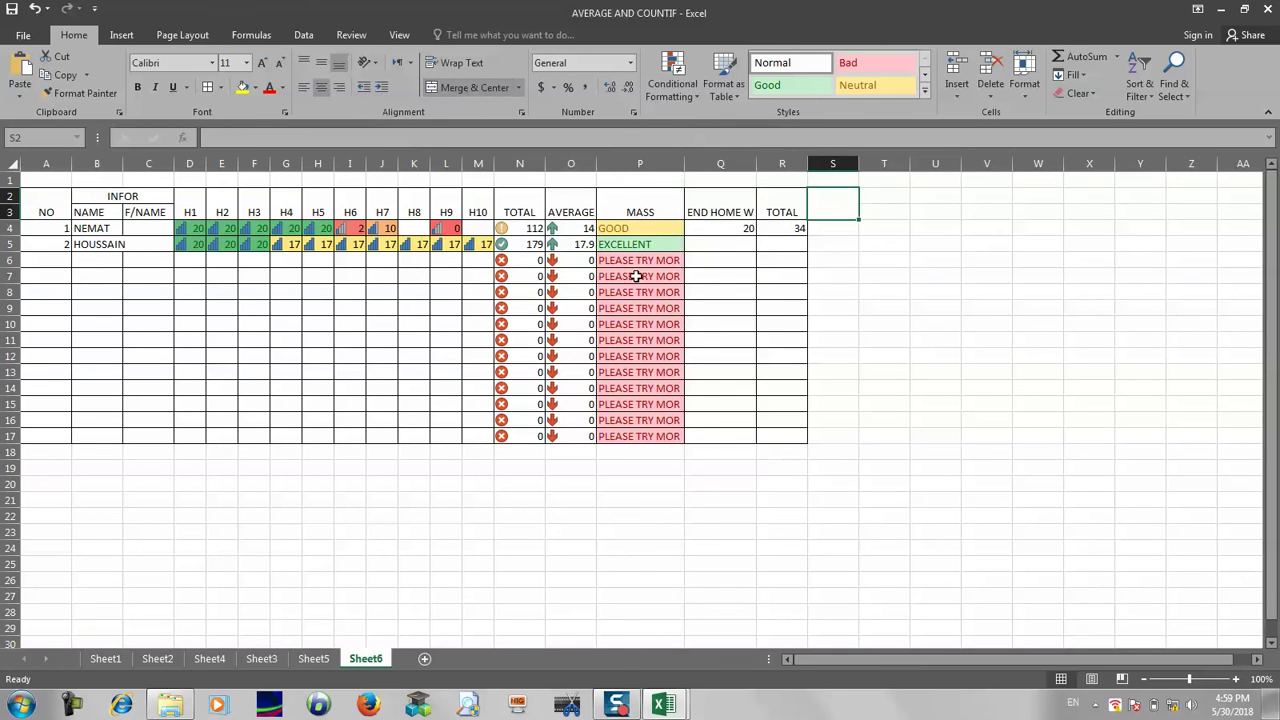
# Step: Head the merged S2 cell RESULT and begin an IF formula in S4 testing R4 for PASS/FAIL
pyautogui.write('RESULT')
pyautogui.press('Return')
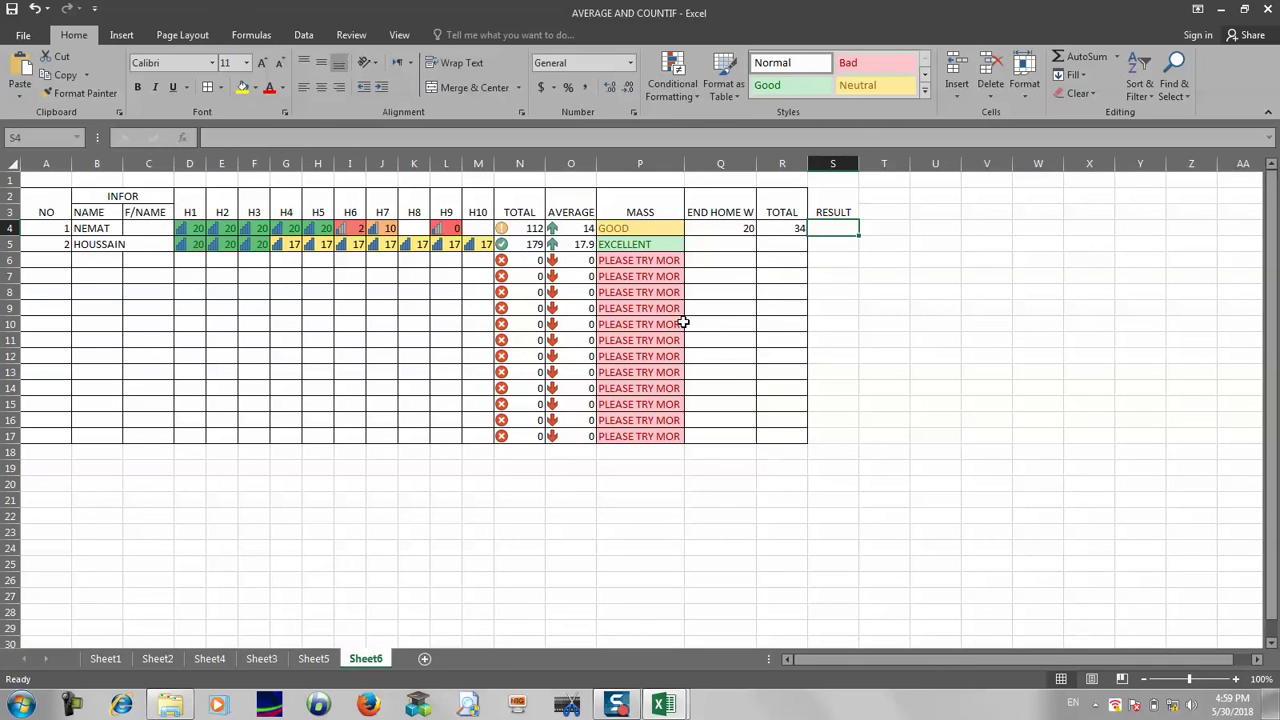
pyautogui.write('=IF')
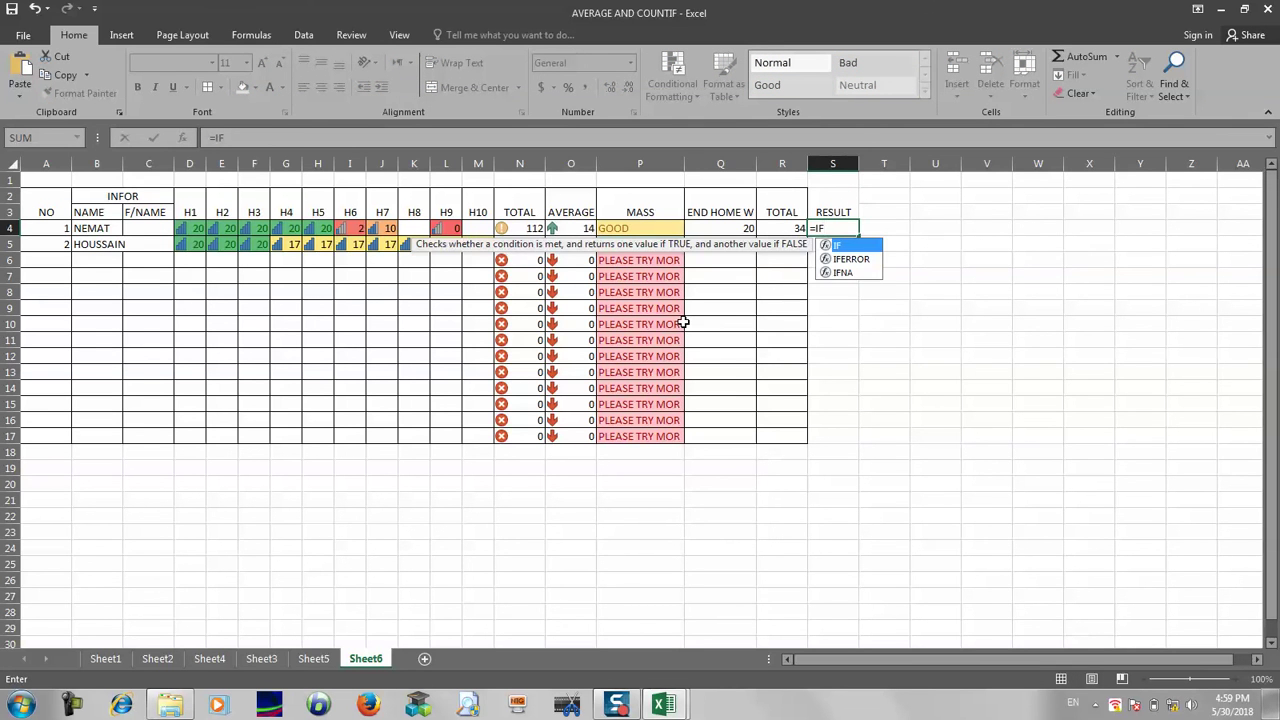
pyautogui.write('(')
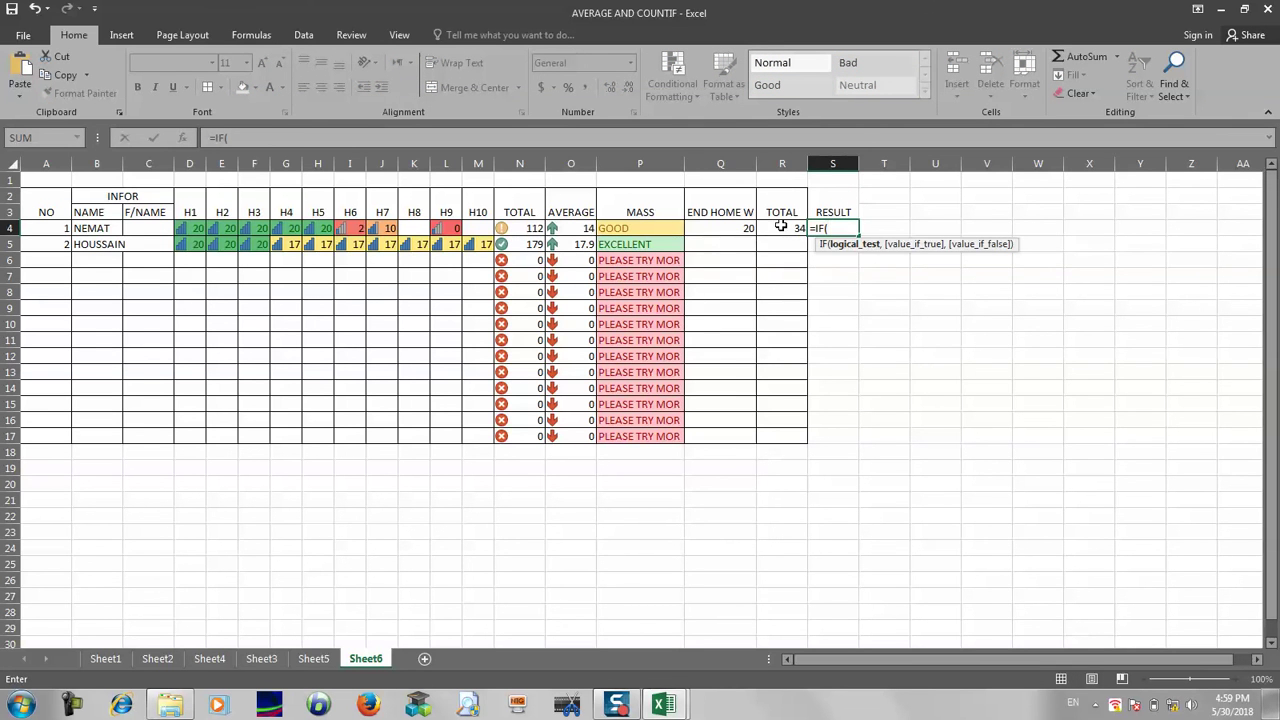
pyautogui.click(775, 230)
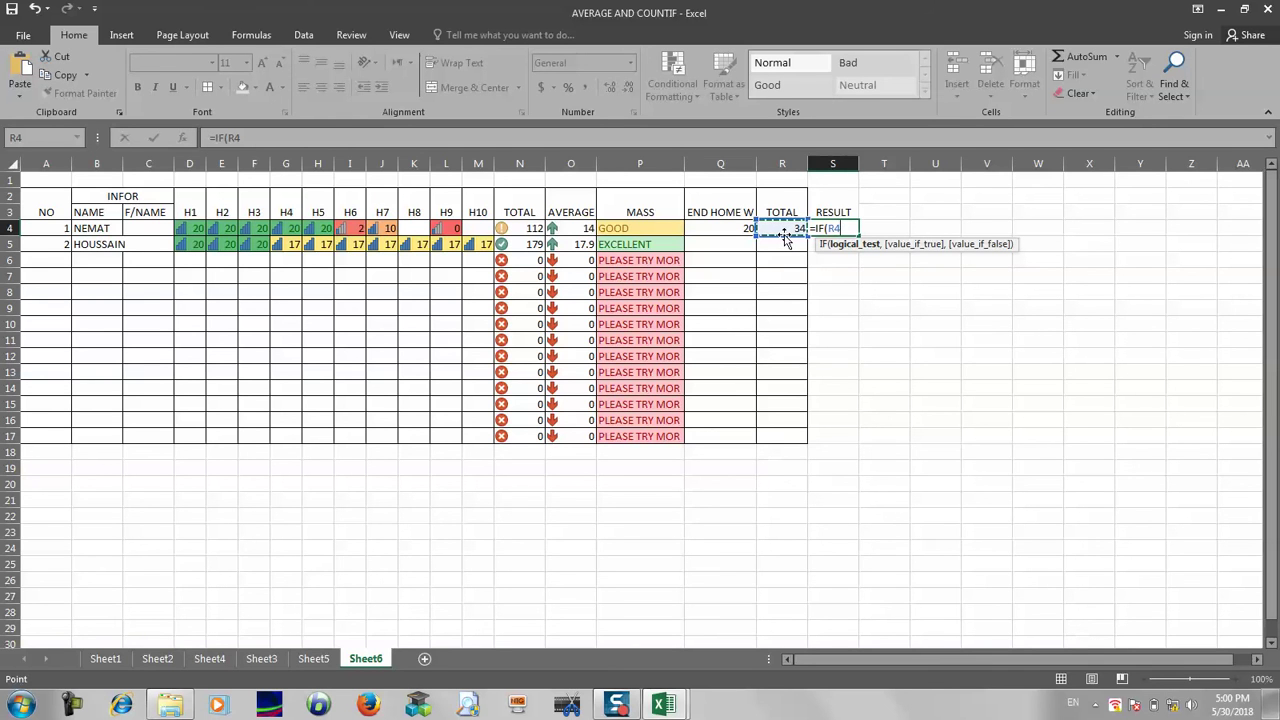
pyautogui.write('>30')
pyautogui.write(',"PASS","')
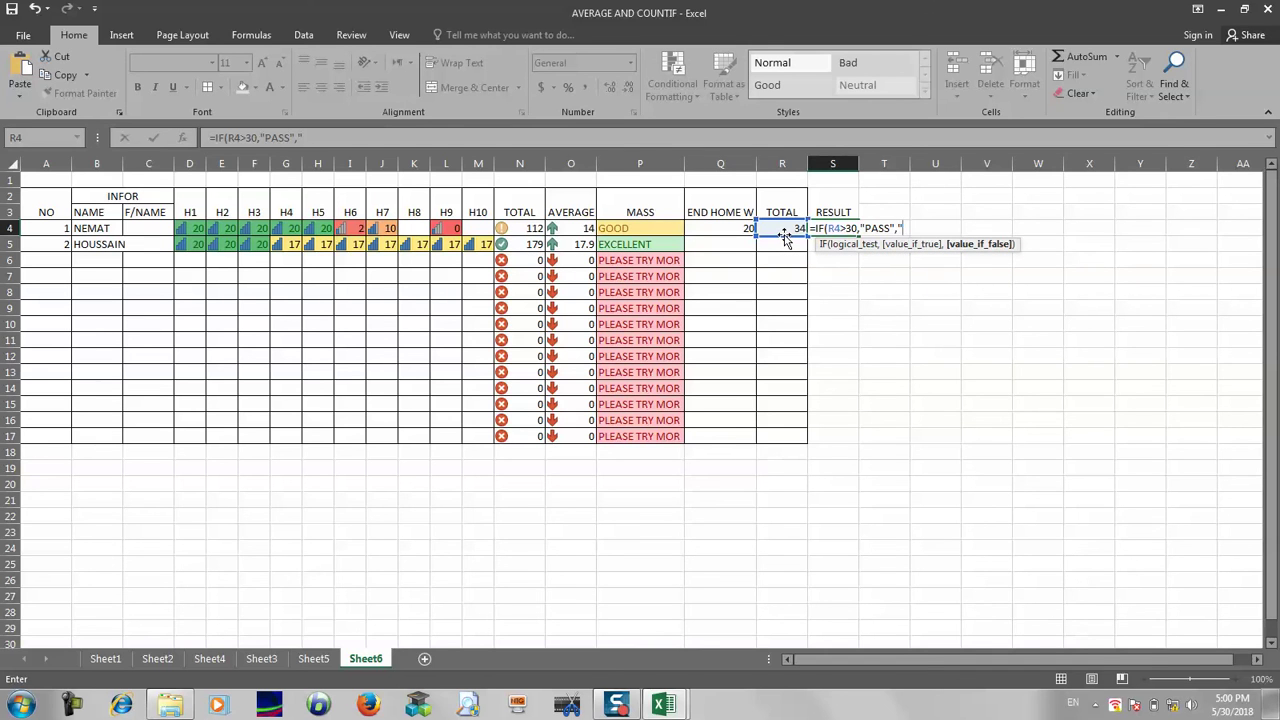
pyautogui.write('FAIL"')
pyautogui.click(846, 228)
# Step: Fix the test to R4>=30, commit =IF(R4>=30,"PASS","FAIL") and fill it down to row 17
pyautogui.write('=')
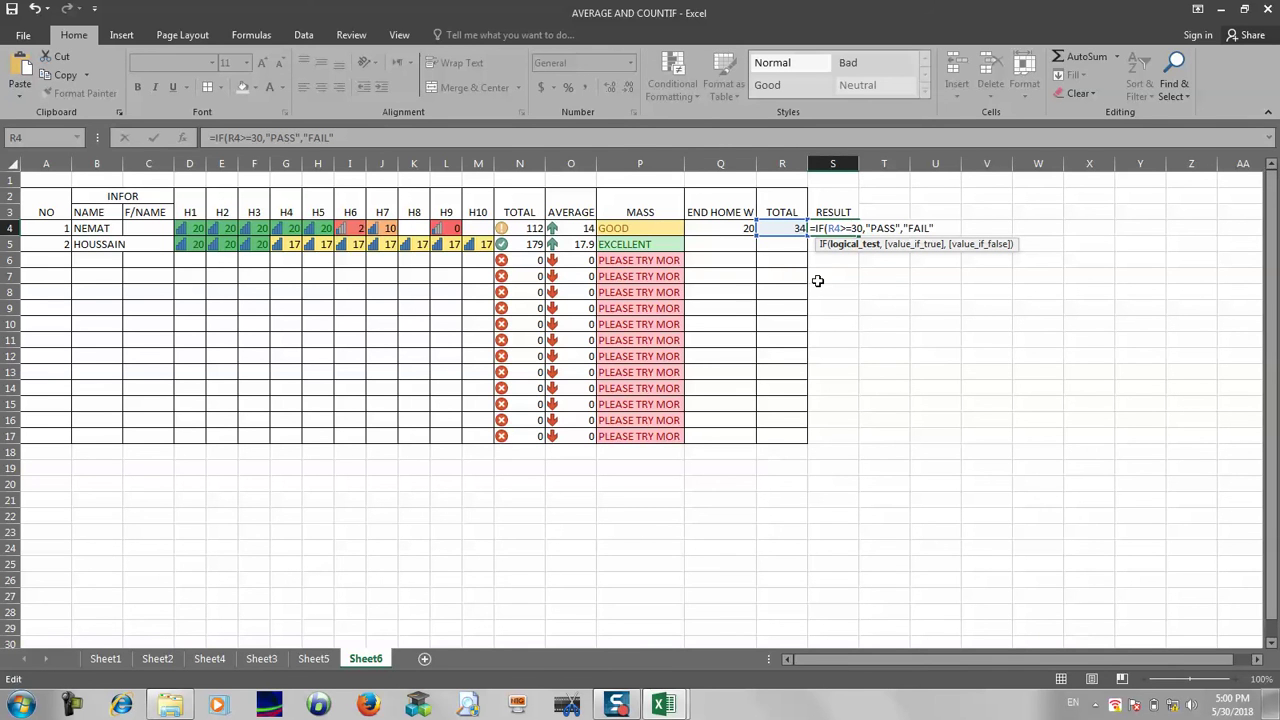
pyautogui.click(936, 229)
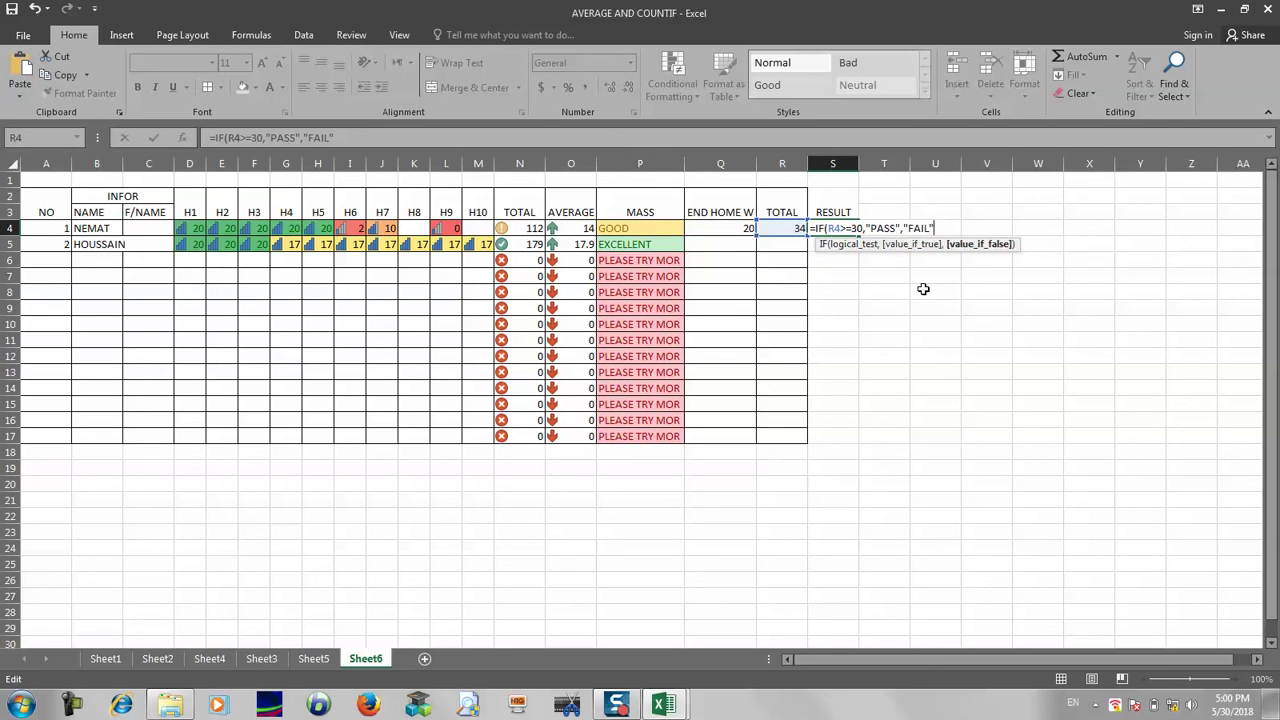
pyautogui.write(',0')
pyautogui.write(')')
pyautogui.press('Return')
pyautogui.press('Return')
pyautogui.press('Escape')
pyautogui.press('Return')
pyautogui.click(822, 228)
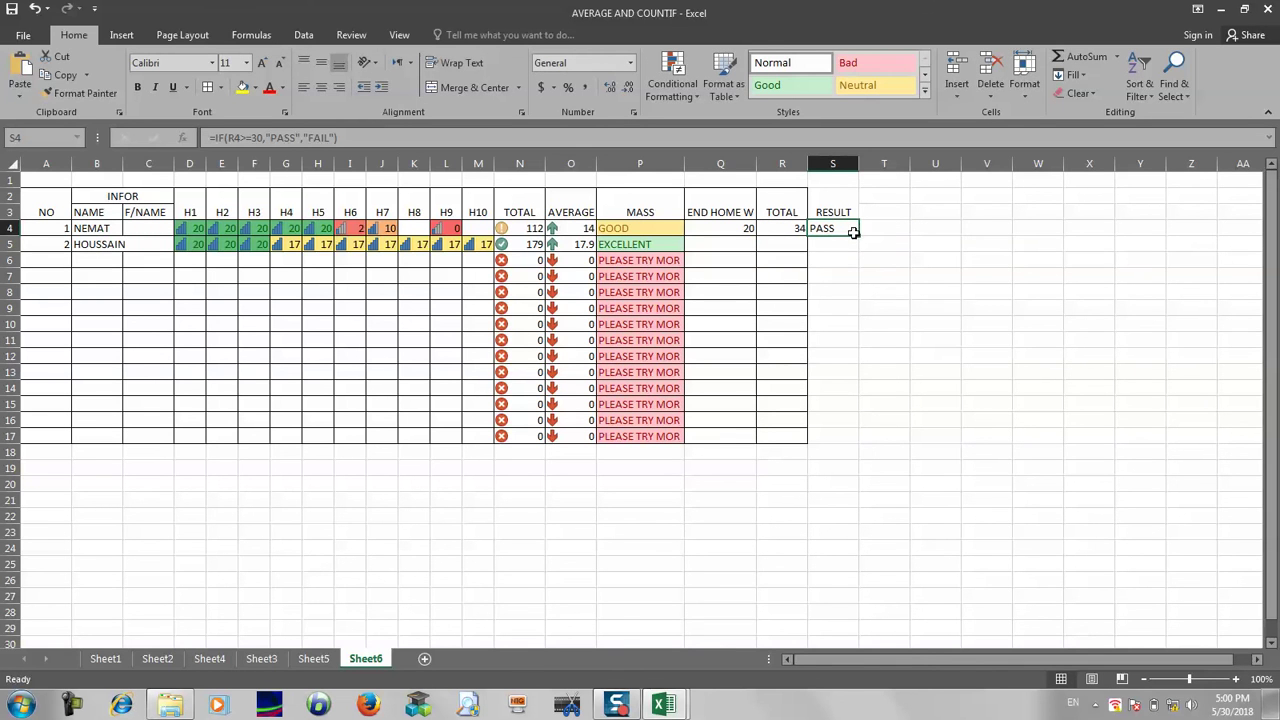
pyautogui.doubleClick(860, 235)
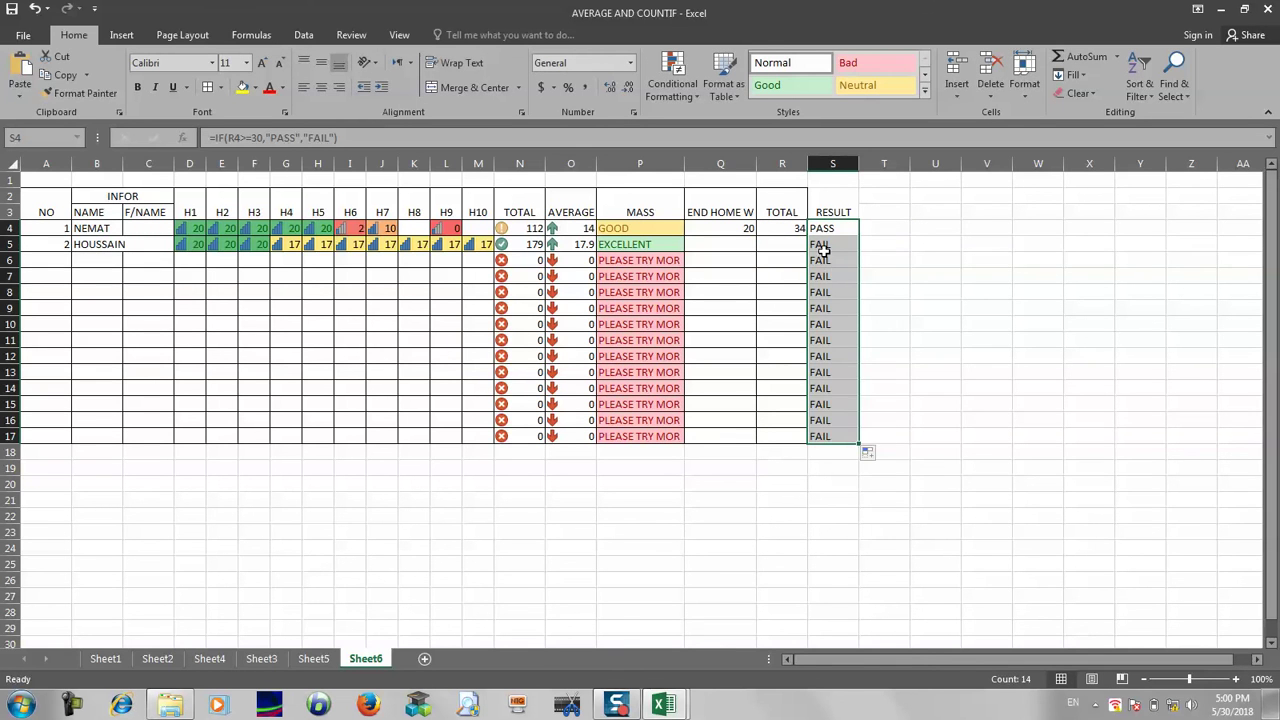
# Step: Enter 20 as the second student's END HOME W score in Q5
pyautogui.moveTo(822, 244); pyautogui.dragTo(832, 436)
pyautogui.moveTo(195, 230); pyautogui.dragTo(517, 294)
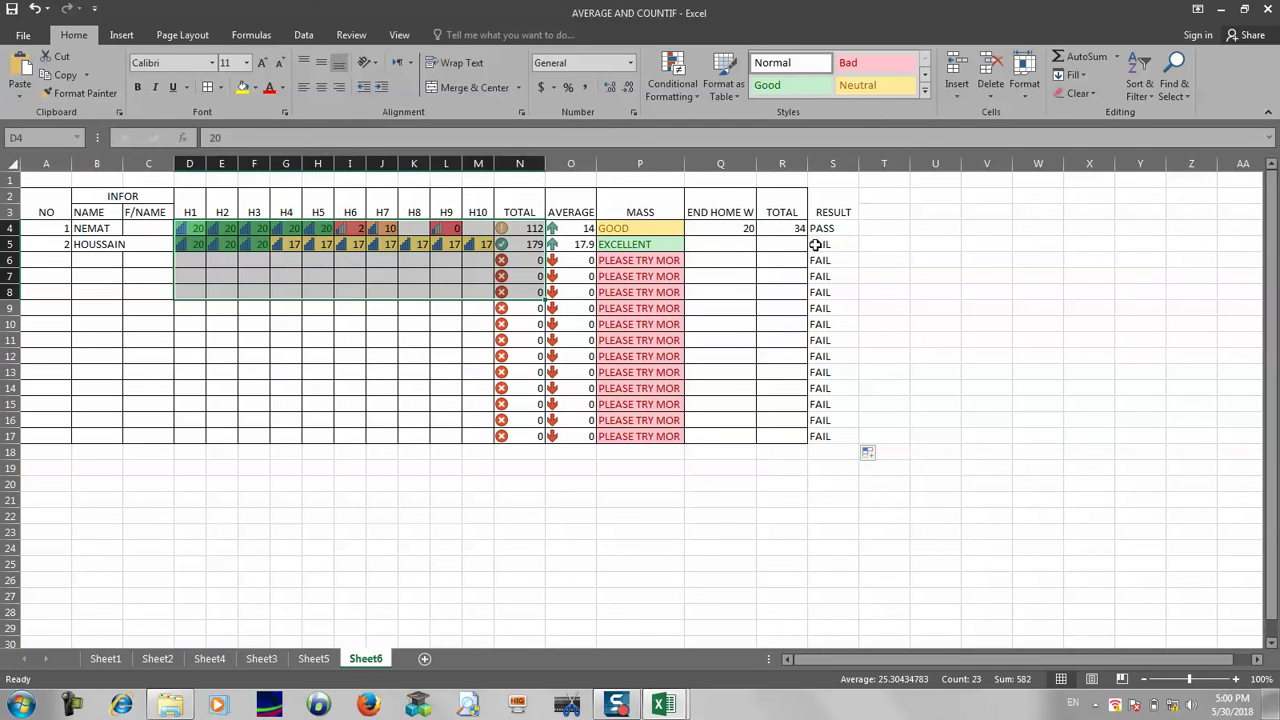
pyautogui.click(732, 245)
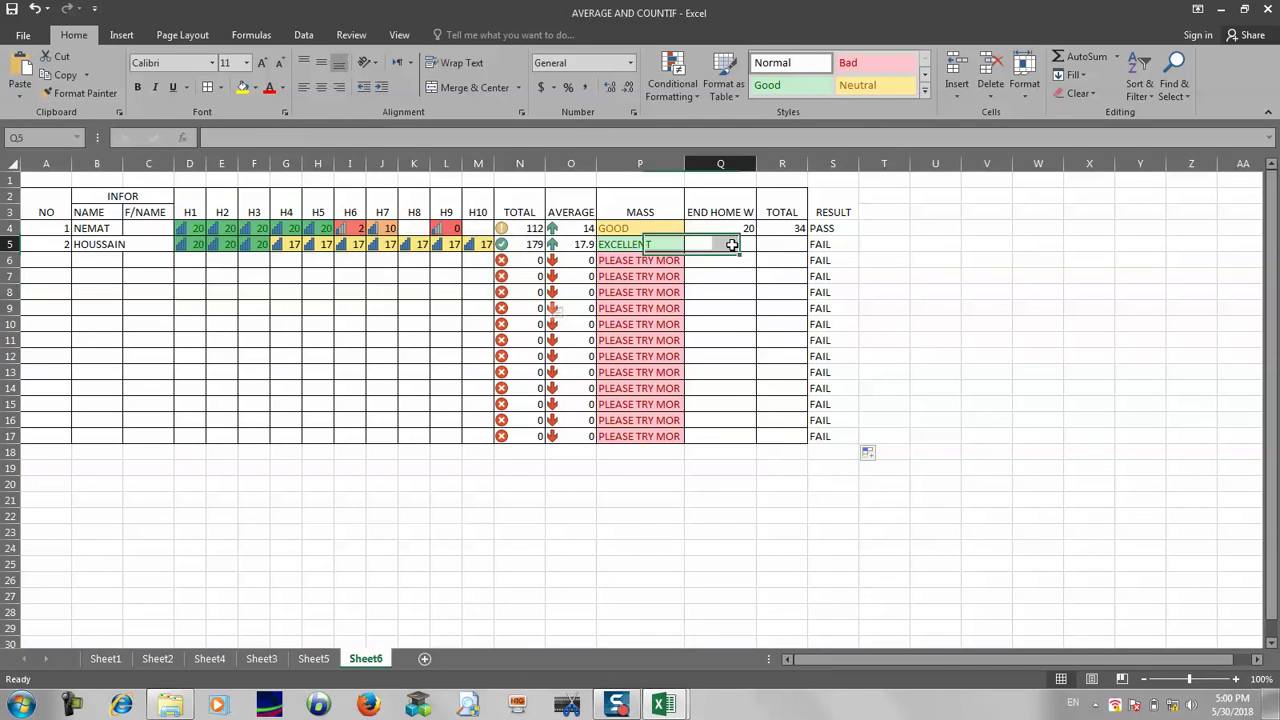
pyautogui.write('20')
pyautogui.press('Return')
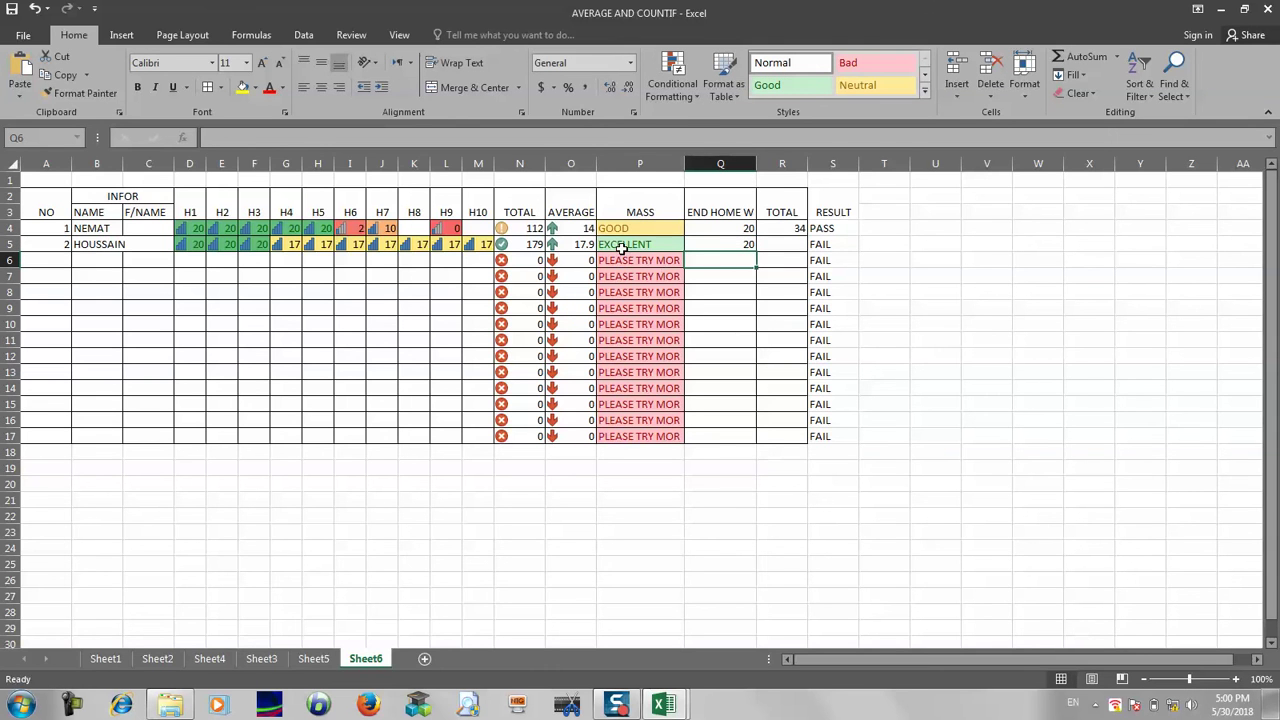
pyautogui.click(726, 244)
# Step: Fill the TOTAL formula down to row 17 and review the RESULT and MASS columns
pyautogui.click(782, 228)
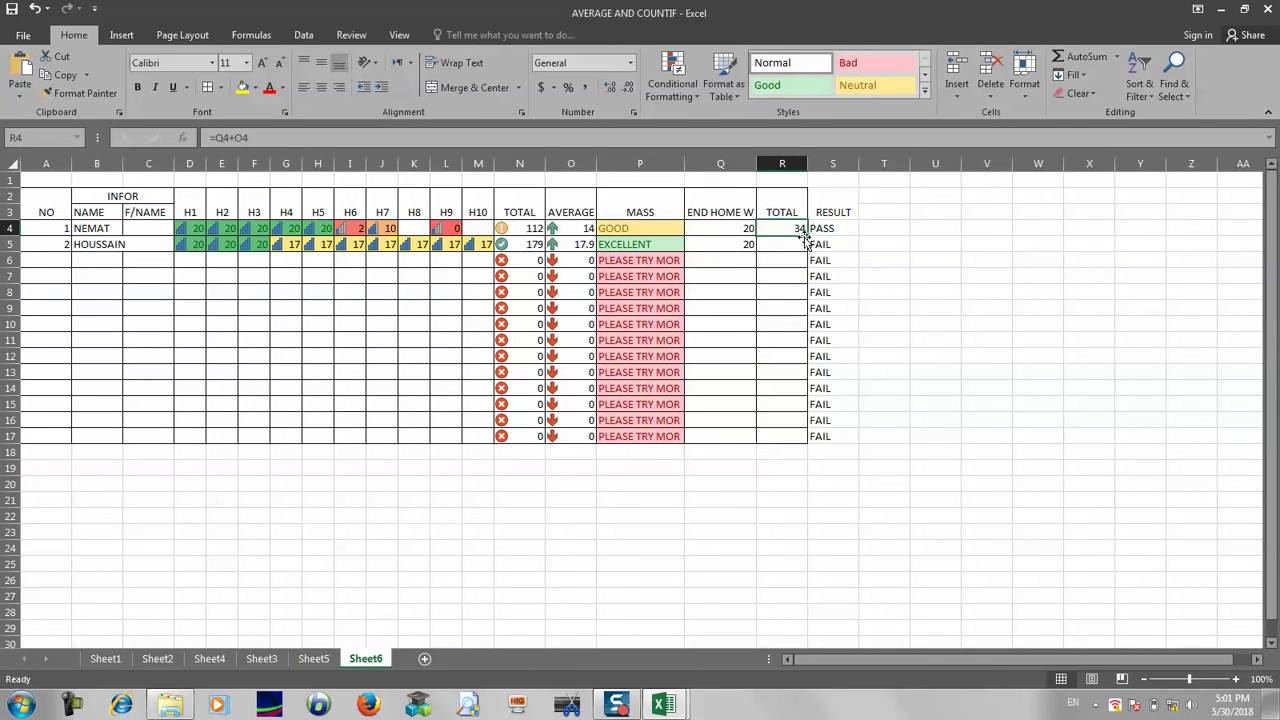
pyautogui.doubleClick(807, 236)
pyautogui.click(787, 292)
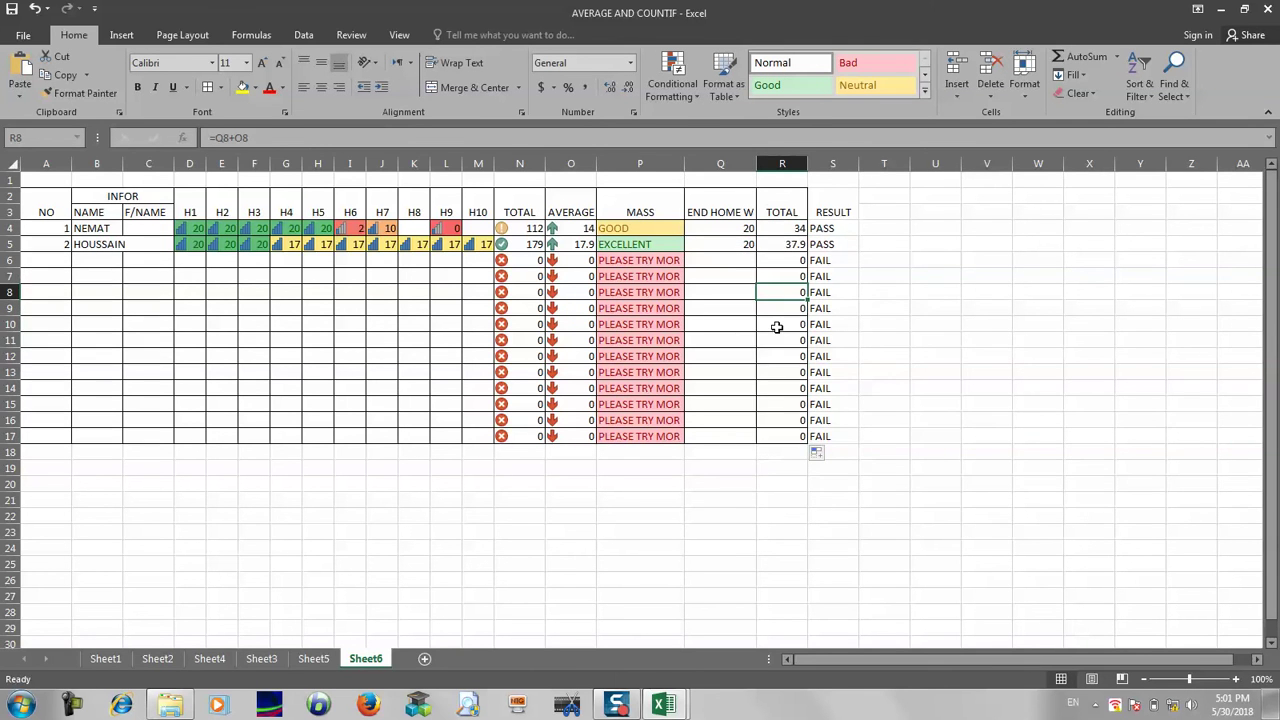
pyautogui.moveTo(833, 212); pyautogui.dragTo(818, 437)
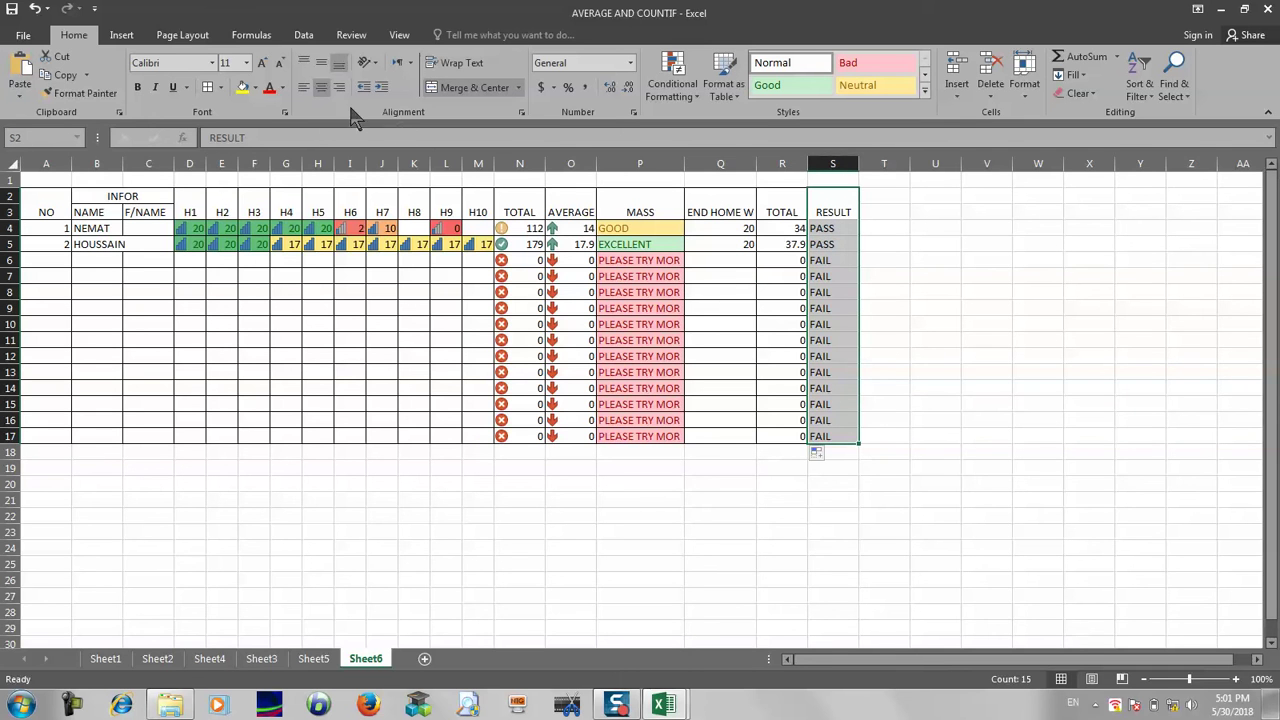
pyautogui.moveTo(612, 262); pyautogui.dragTo(631, 385)
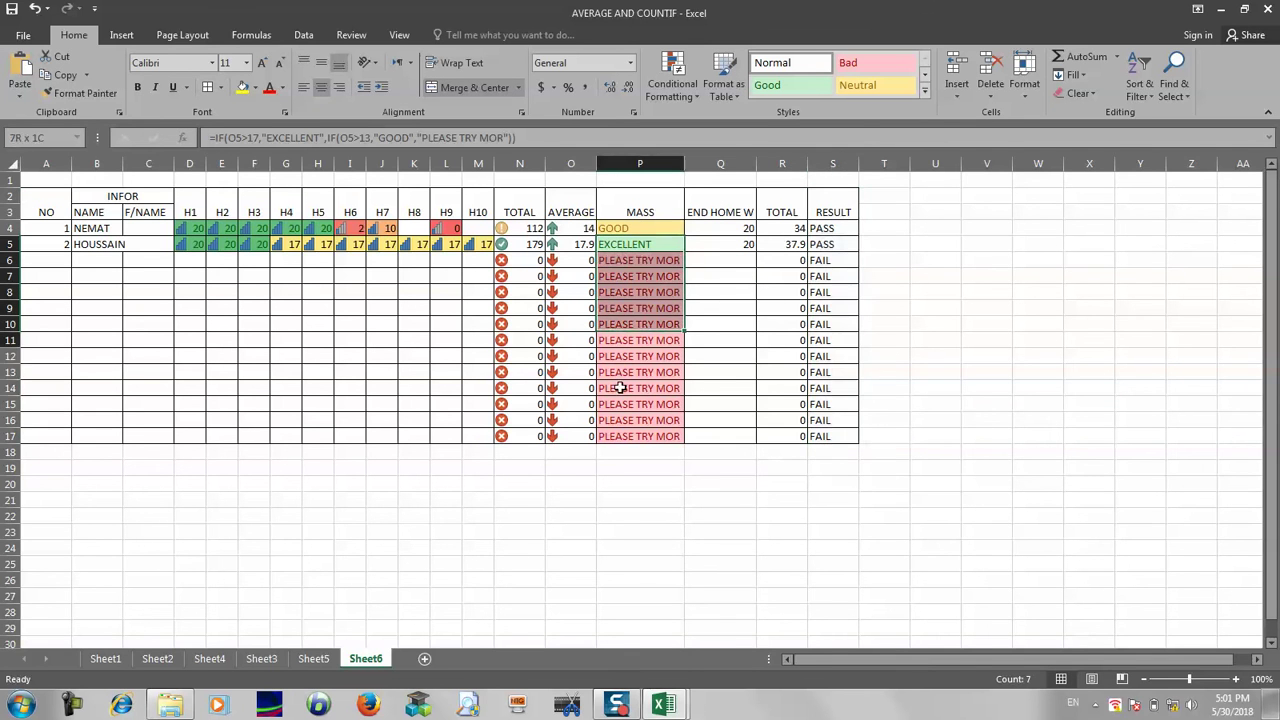
pyautogui.moveTo(833, 228); pyautogui.dragTo(832, 348)
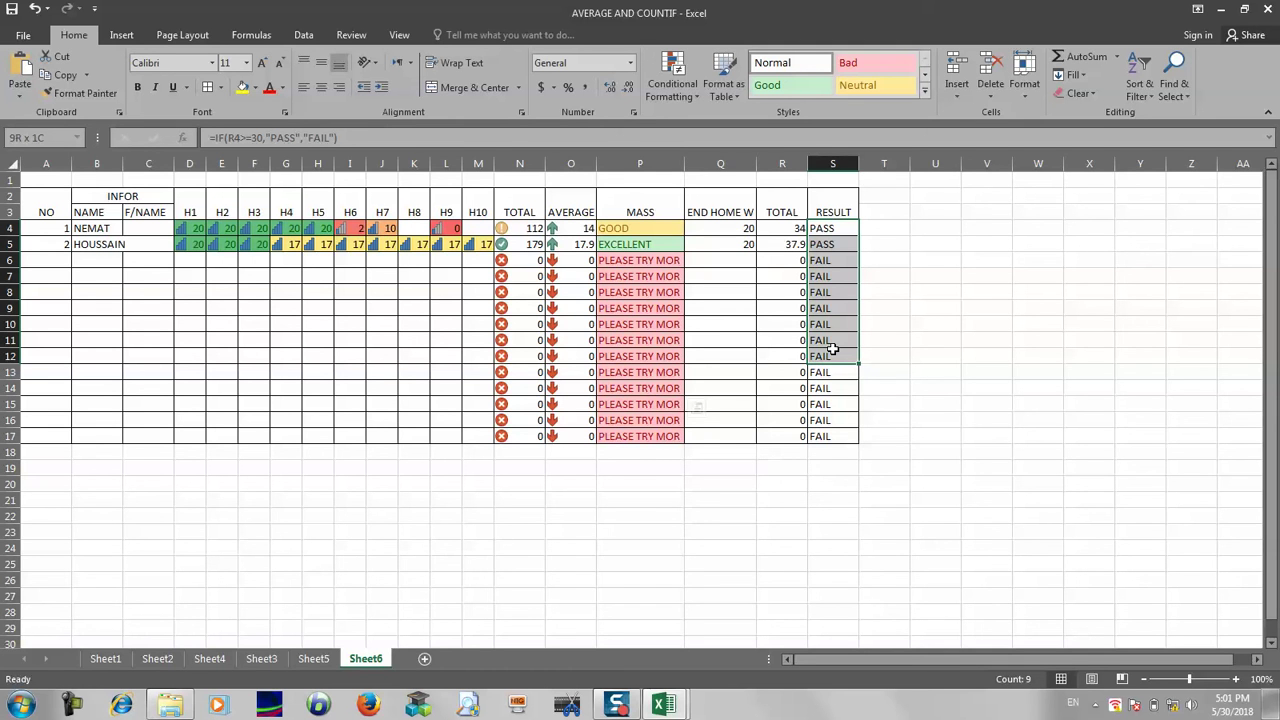
pyautogui.click(665, 273)
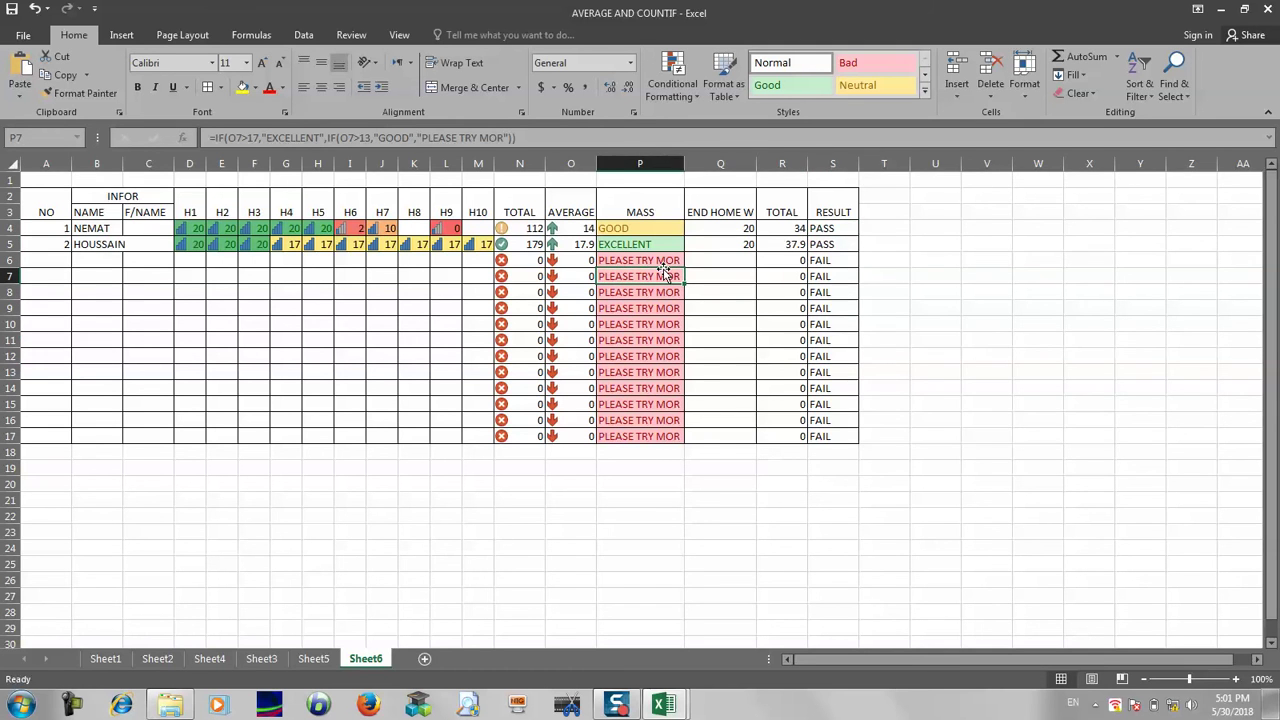